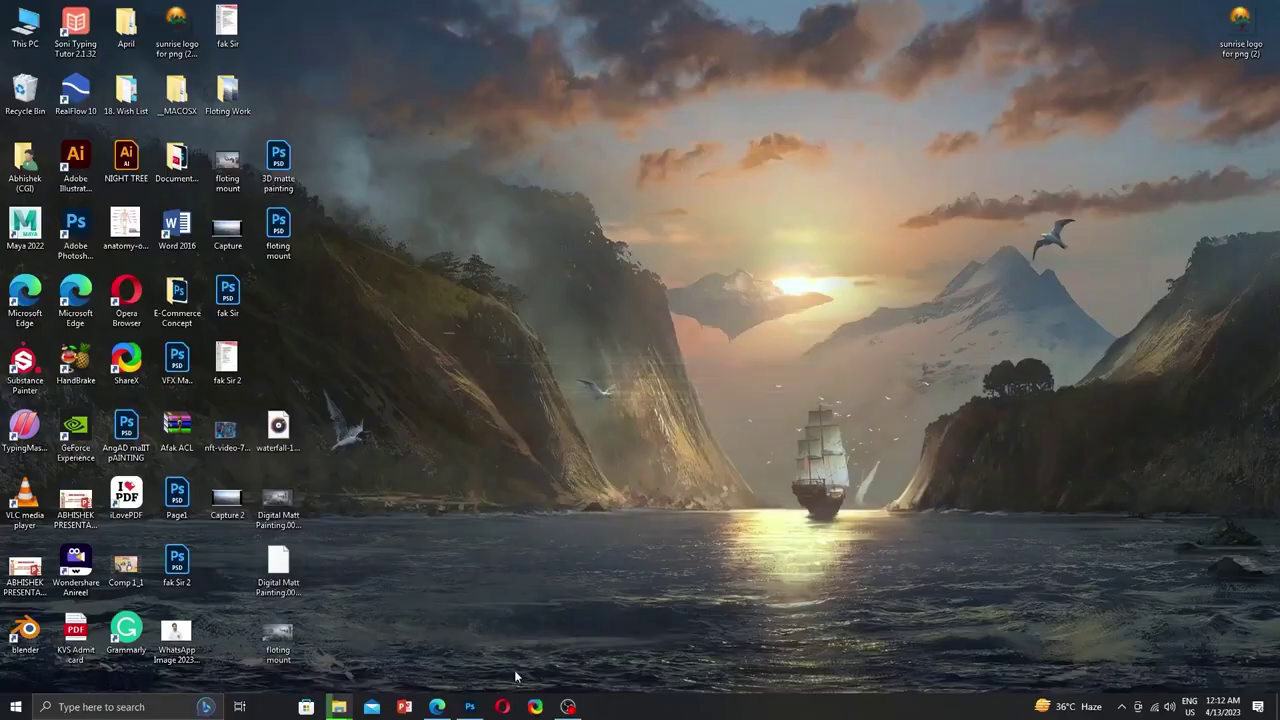
Check the Matt Painting canvas is 1920×1080 at 300 ppi, then open the Floting Work folder.
click(478, 708)
key(ctrl+n)
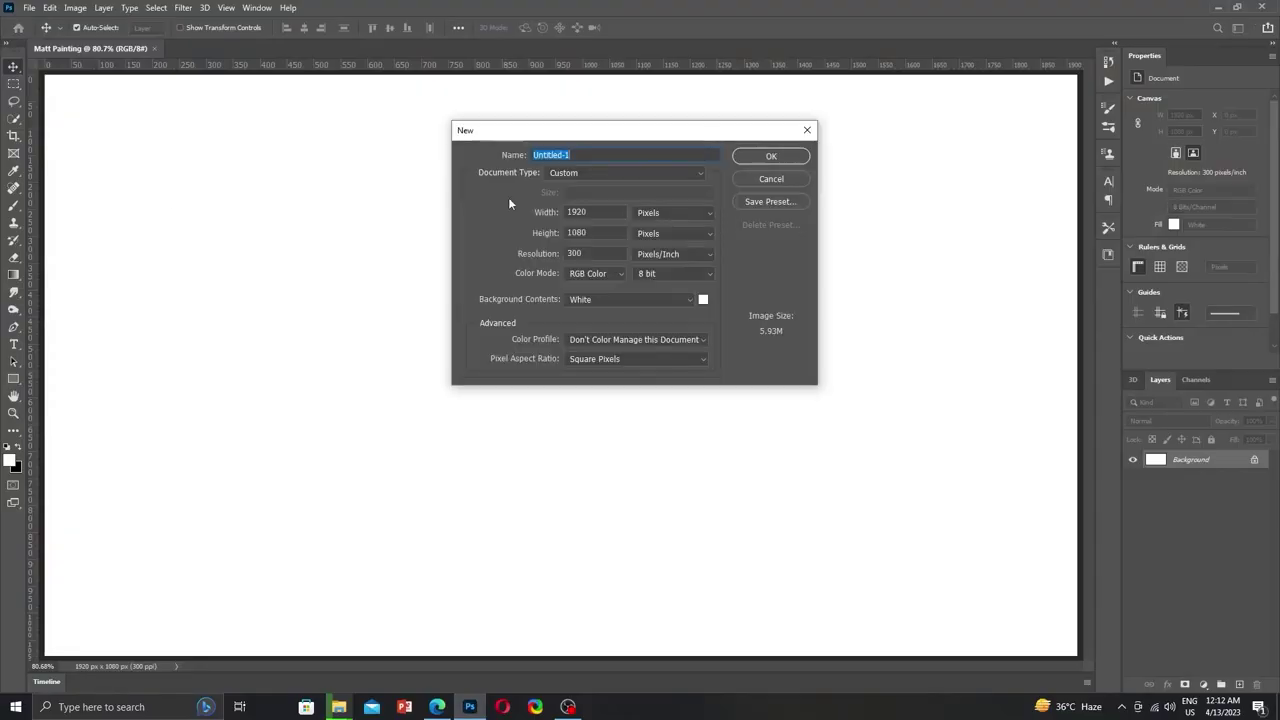
click(807, 130)
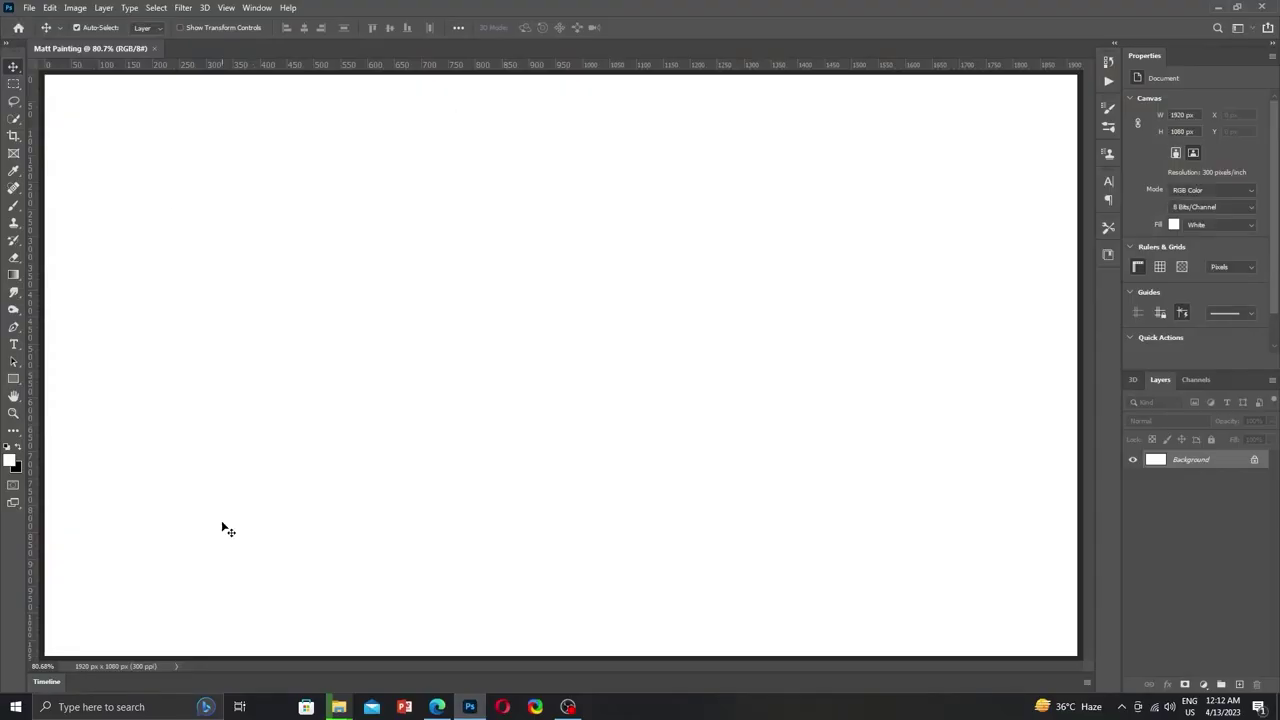
click(1218, 7)
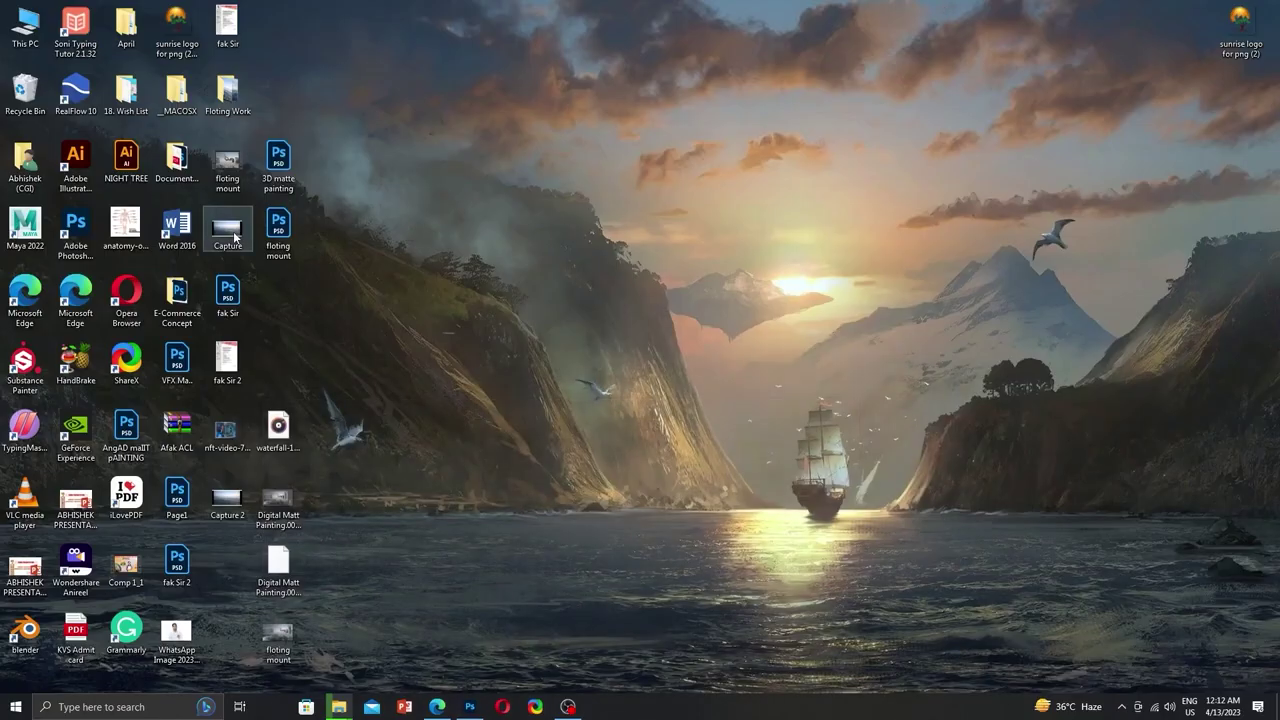
double_click(236, 110)
Place the Capture 2 sea photo from Imases and scale it to cover the whole canvas.
double_click(152, 165)
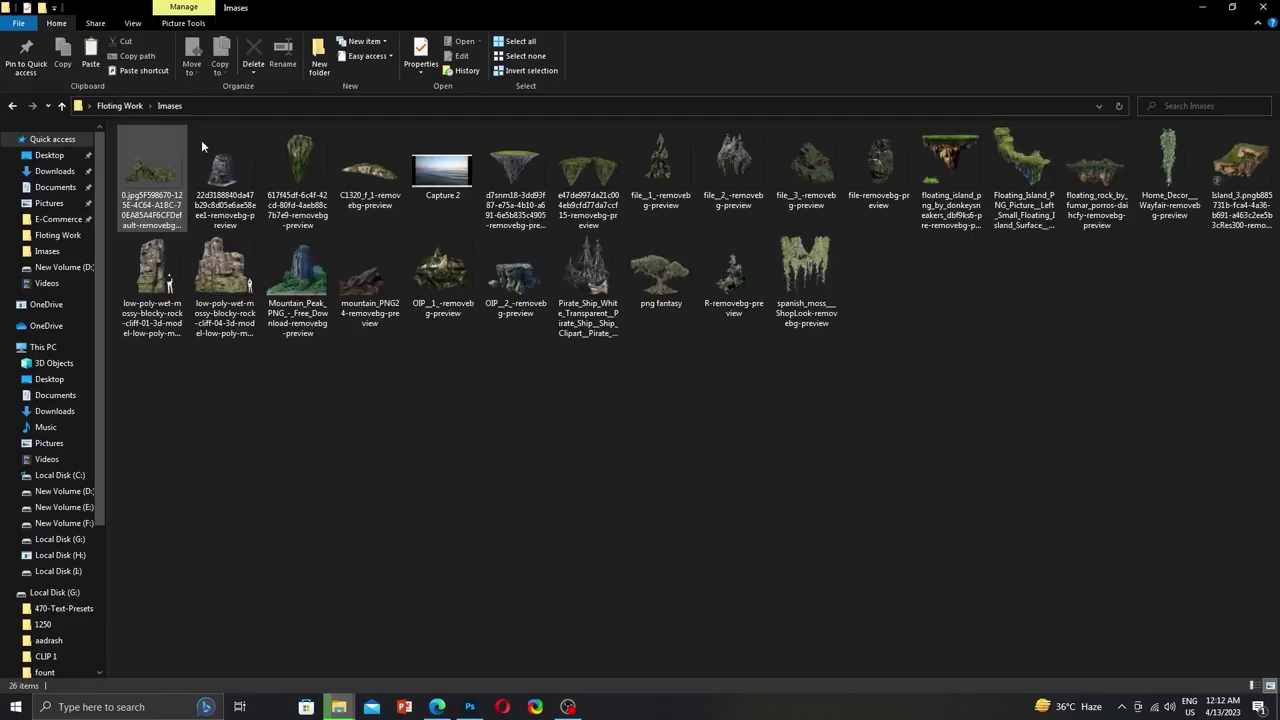
drag(437, 128, 522, 500)
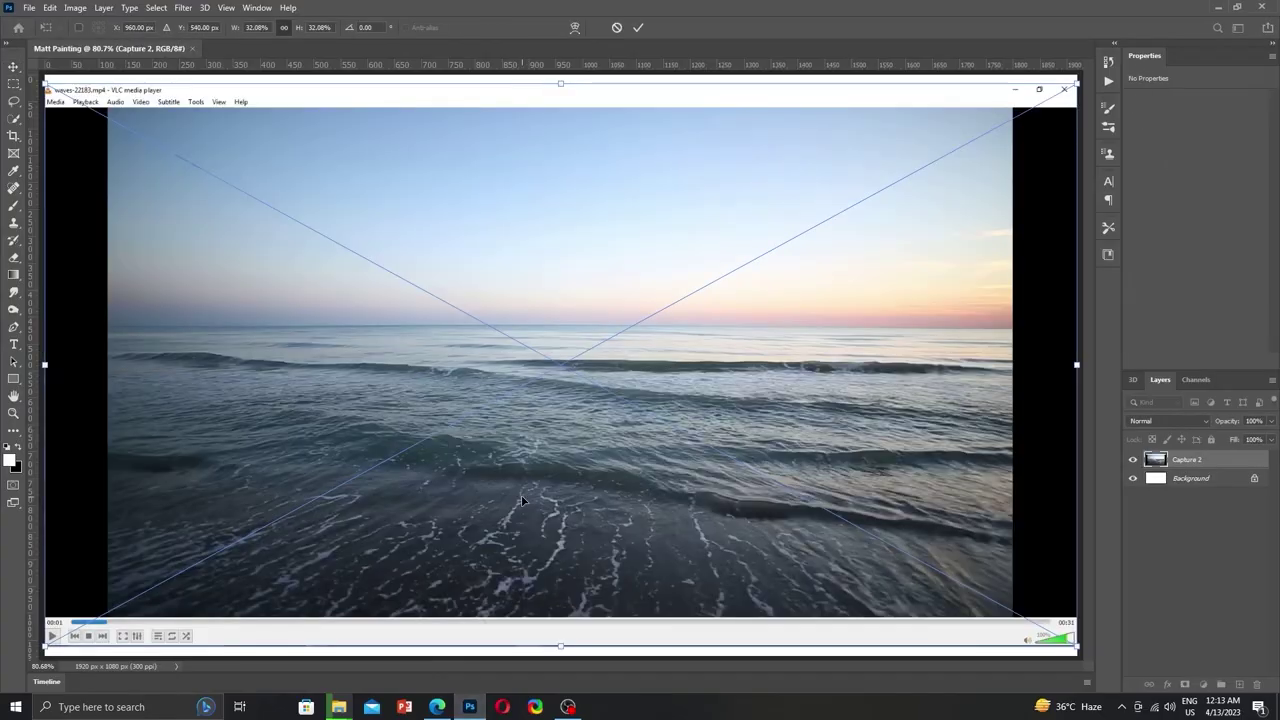
drag(1077, 365, 1240, 365)
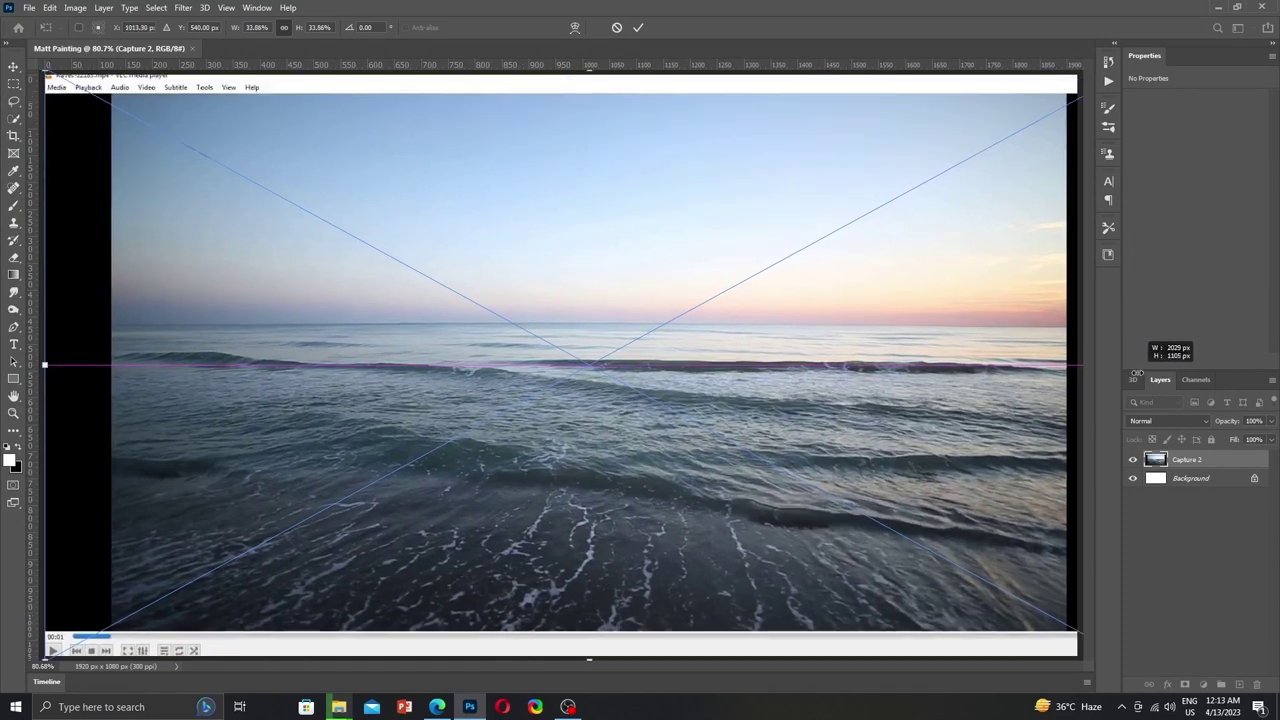
drag(45, 362, 55, 362)
key(ctrl+minus)
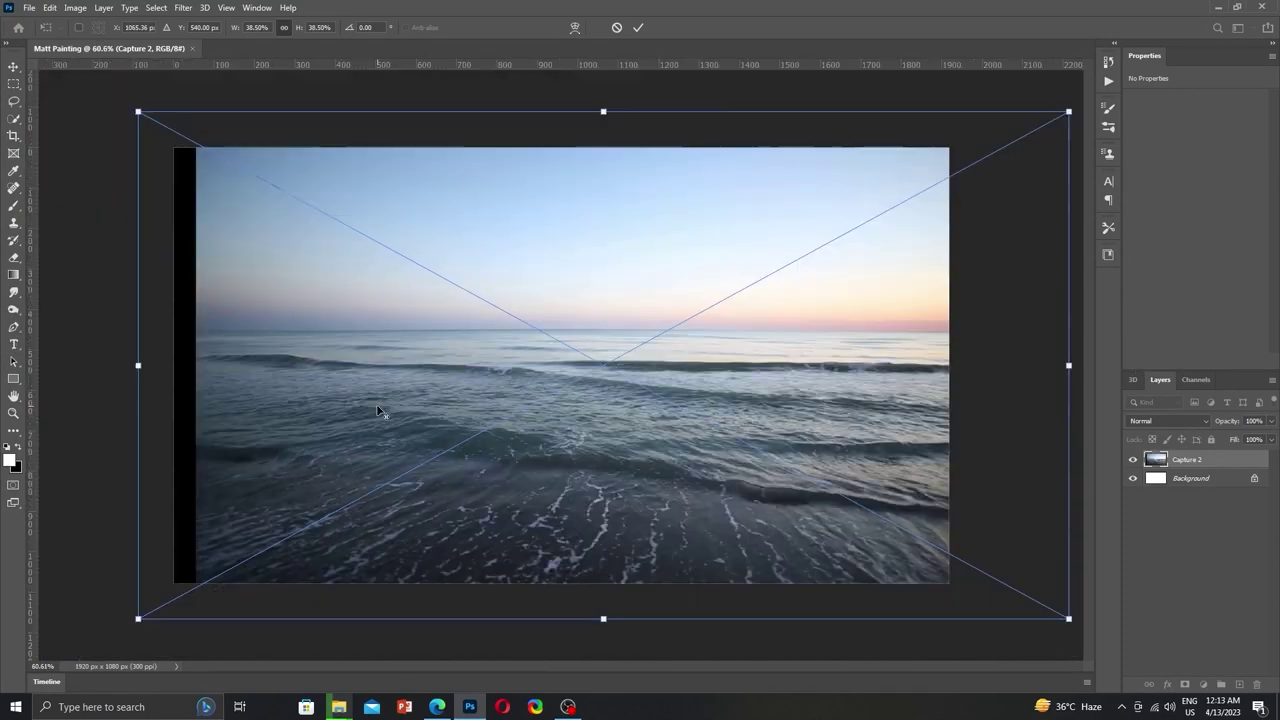
drag(977, 134, 960, 143)
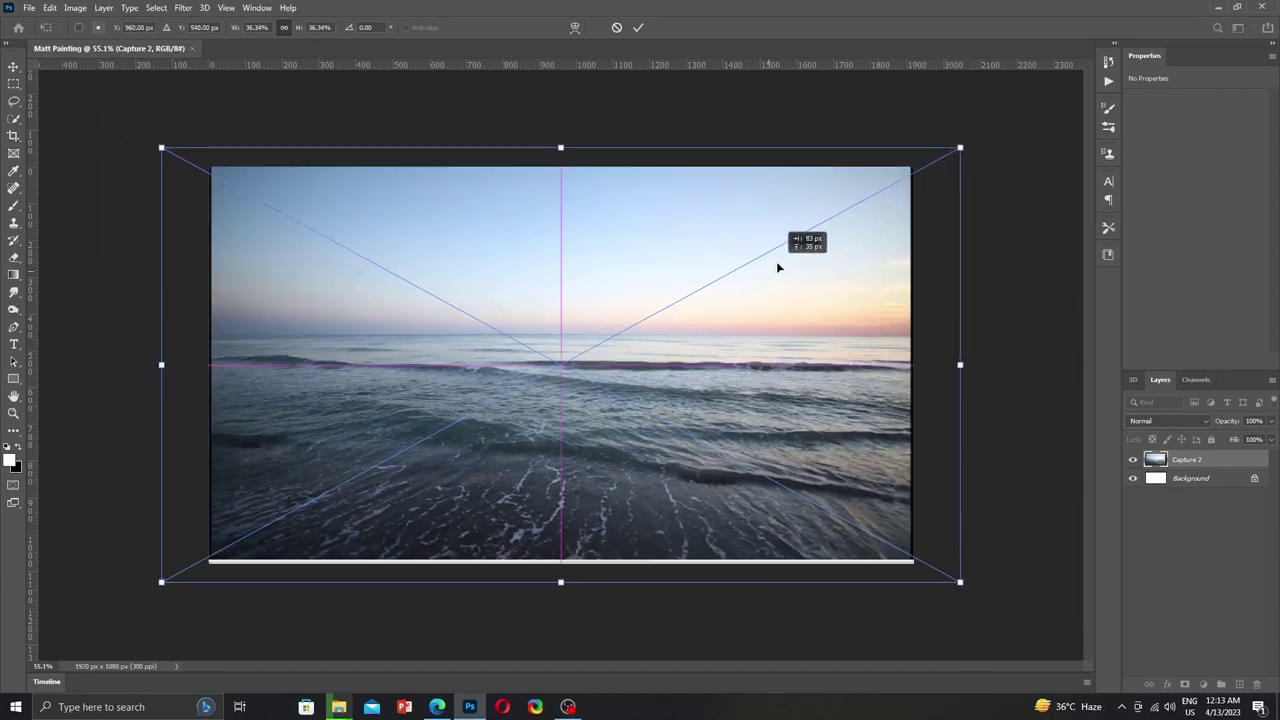
drag(963, 580, 972, 586)
drag(868, 545, 885, 525)
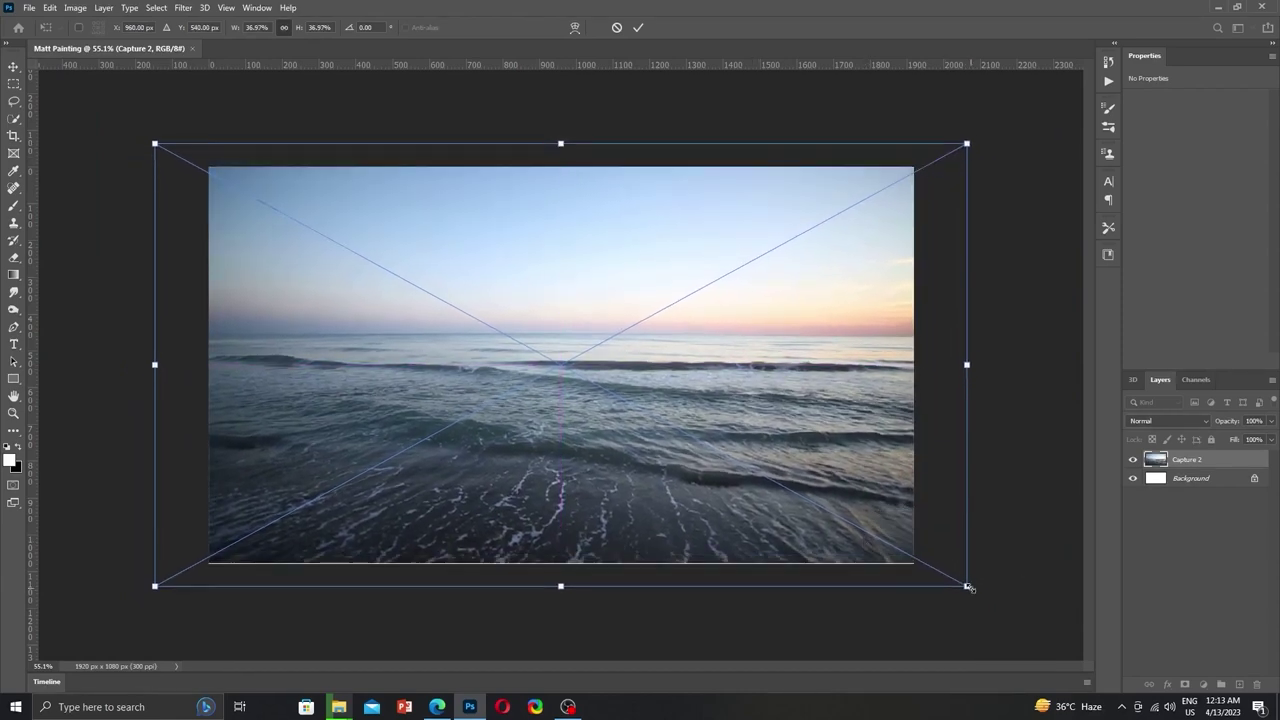
drag(972, 586, 981, 591)
key(Return)
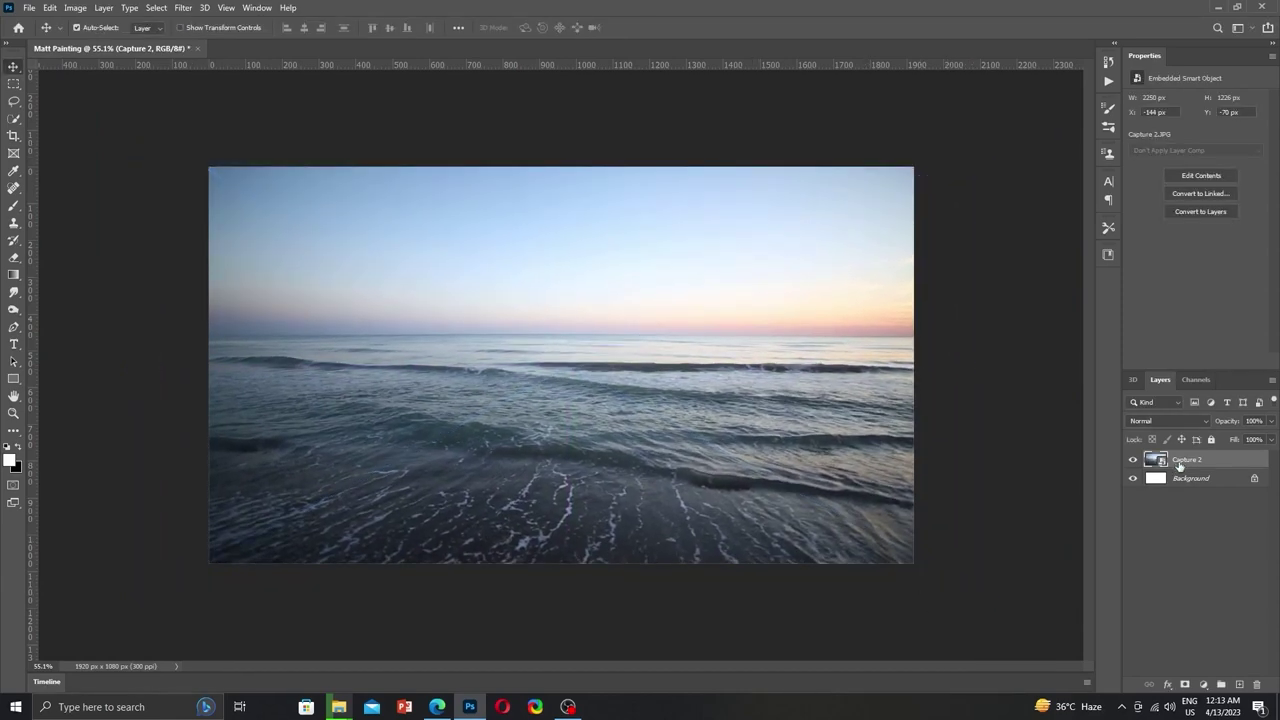
Lock the Capture 2 layer and fit the canvas on screen.
click(1211, 440)
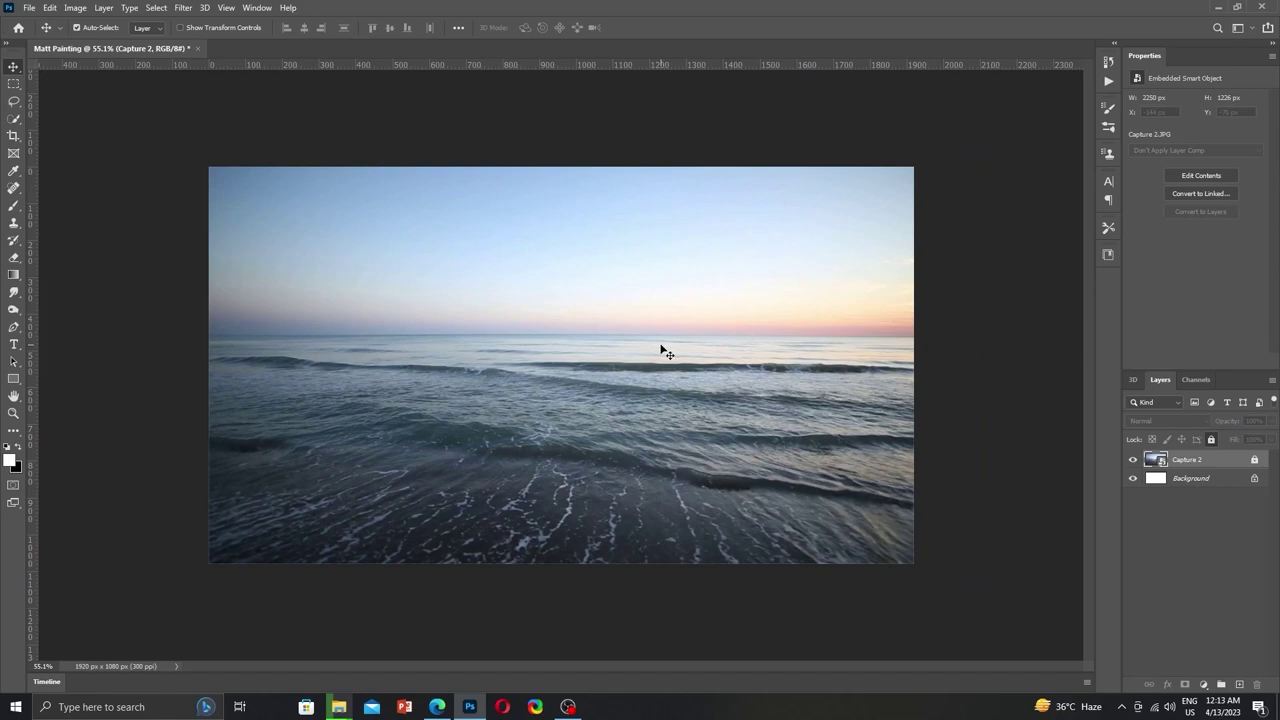
key(ctrl+0)
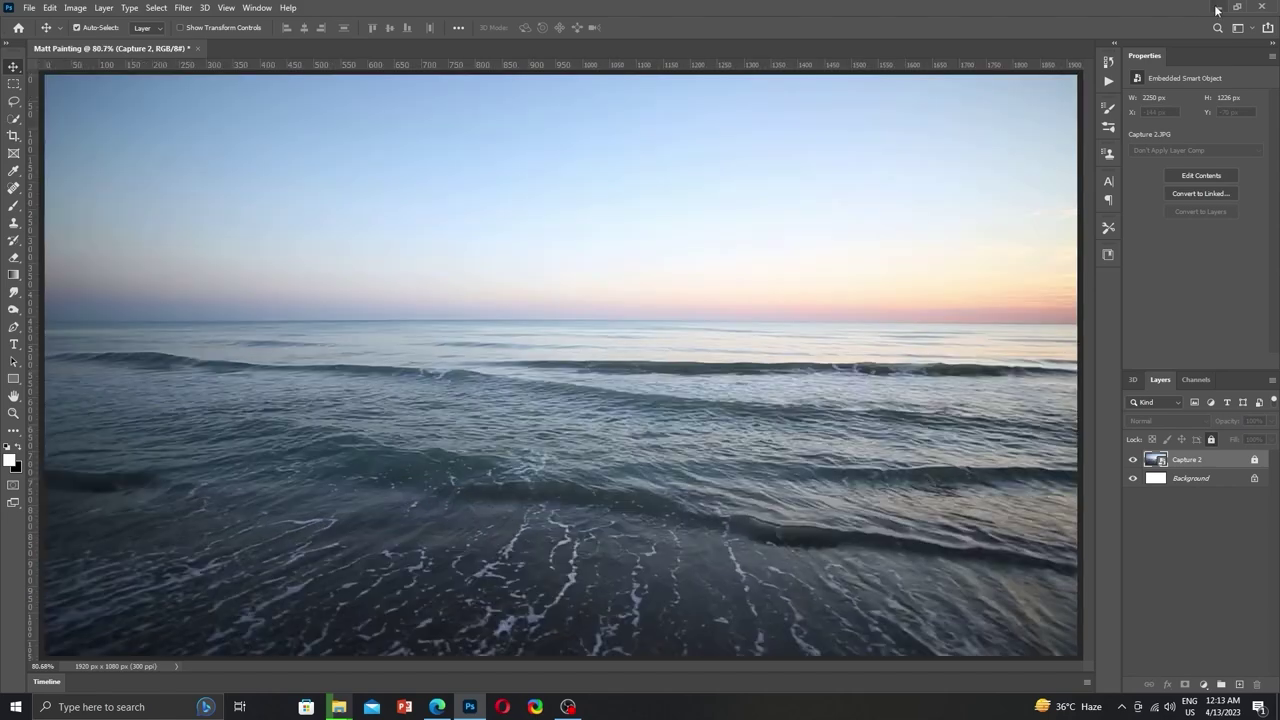
click(1217, 8)
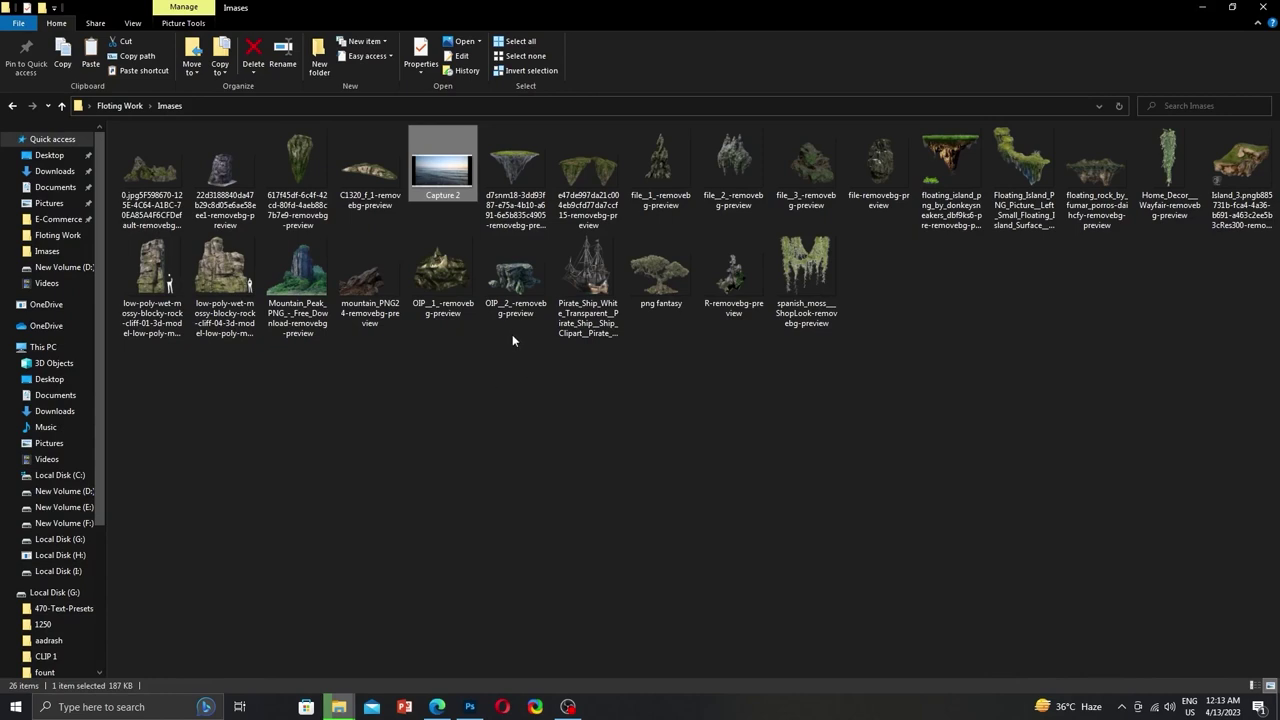
Browse the Downloads folder looking for the rock mountain image.
click(55, 171)
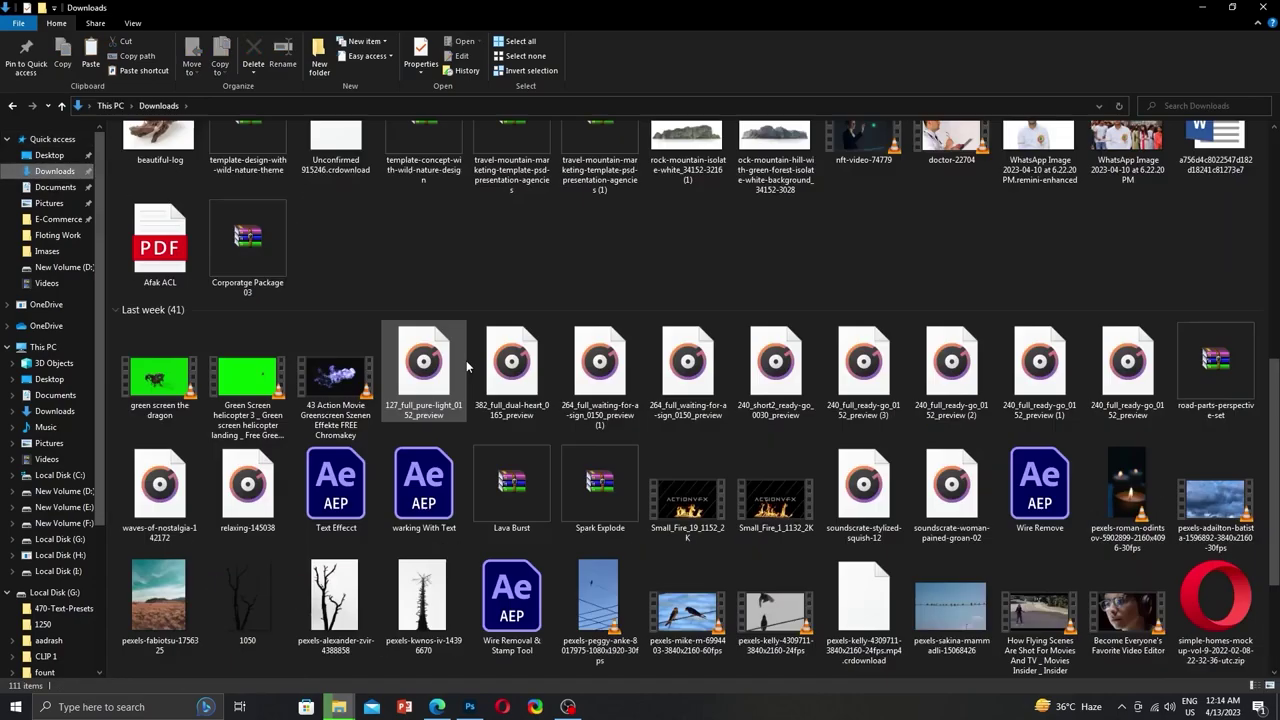
scroll(495, 412, up, 5)
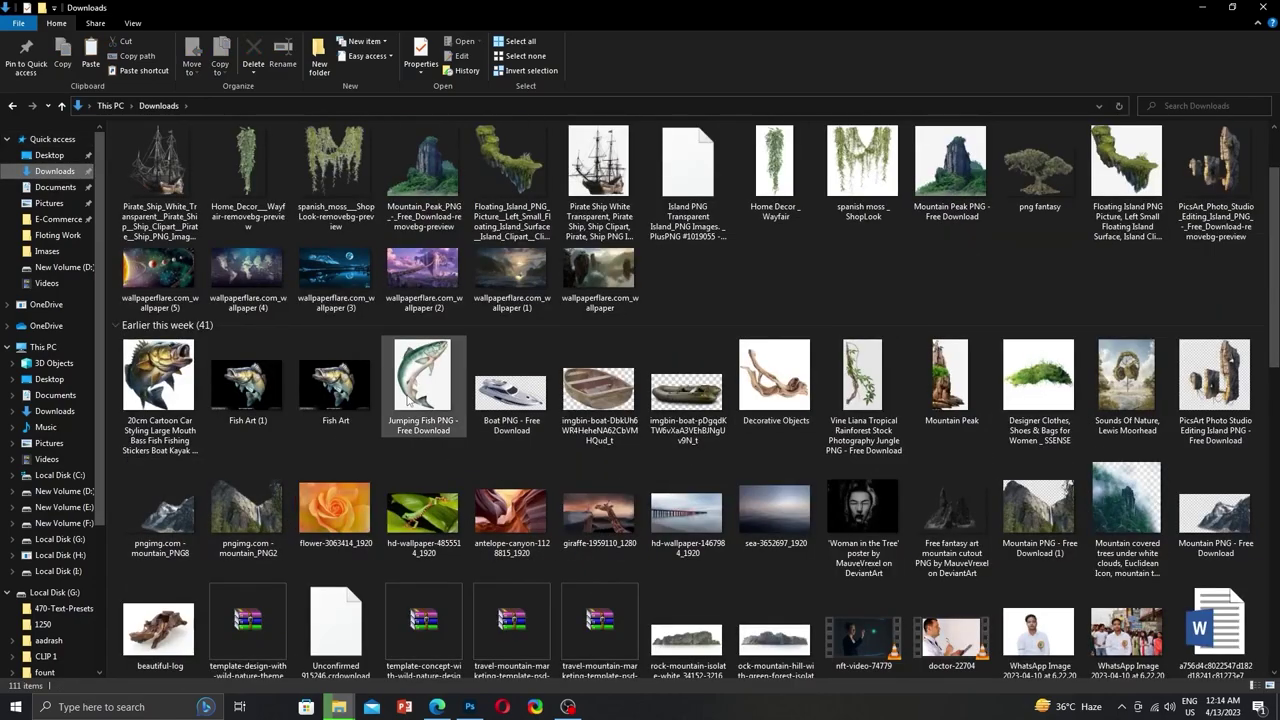
scroll(408, 400, down, 5)
scroll(408, 400, up, 5)
scroll(408, 400, up, 3)
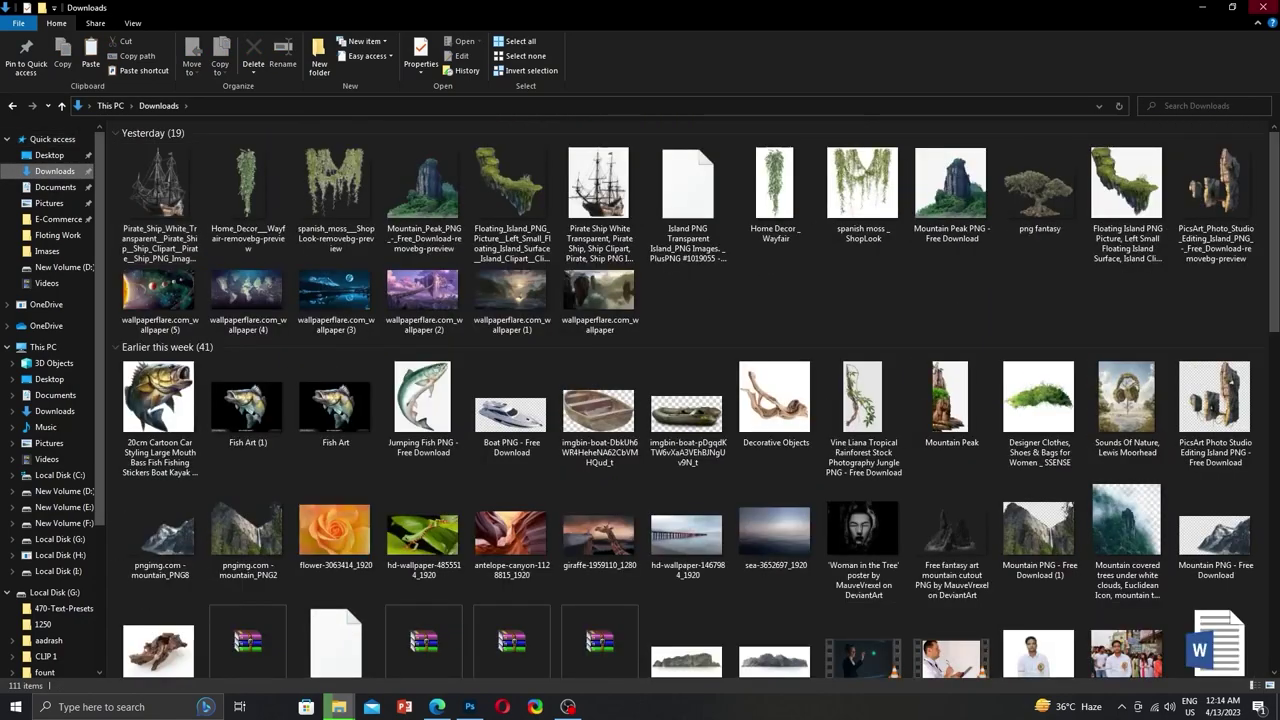
key(super+d)
Check the Recycle Bin, then open the Floting Work > Imases folder.
double_click(26, 92)
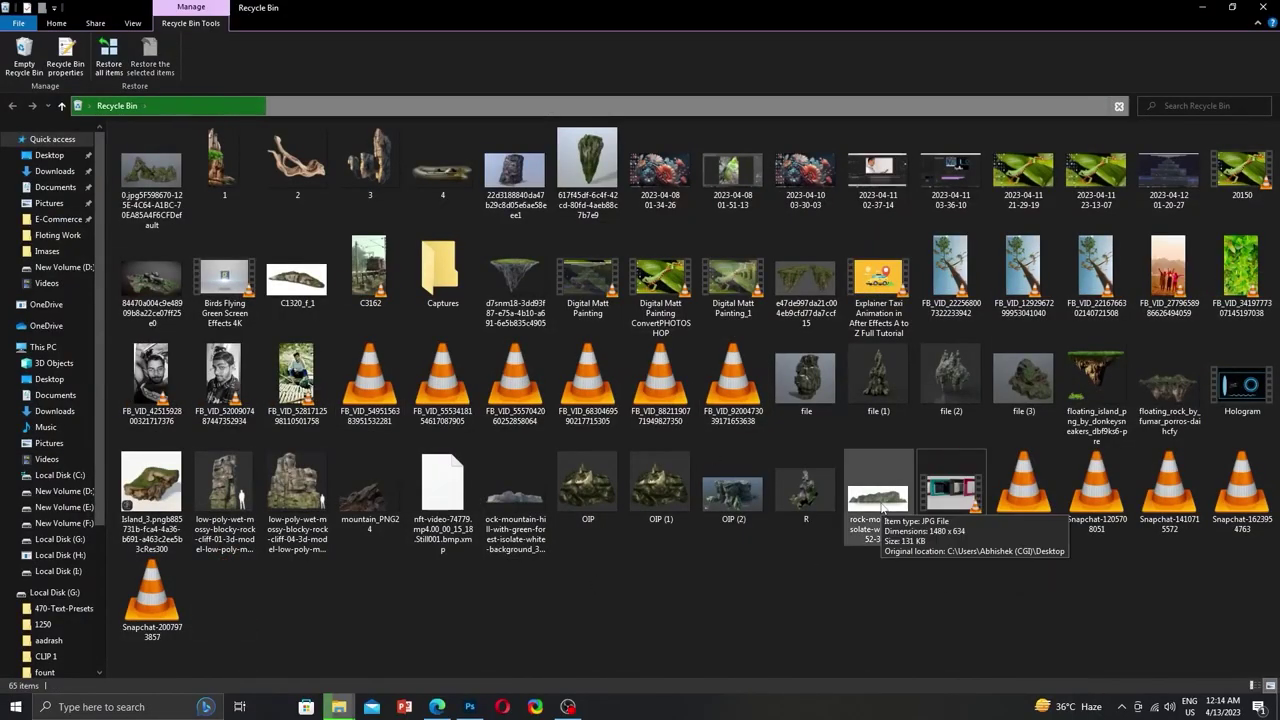
key(super+d)
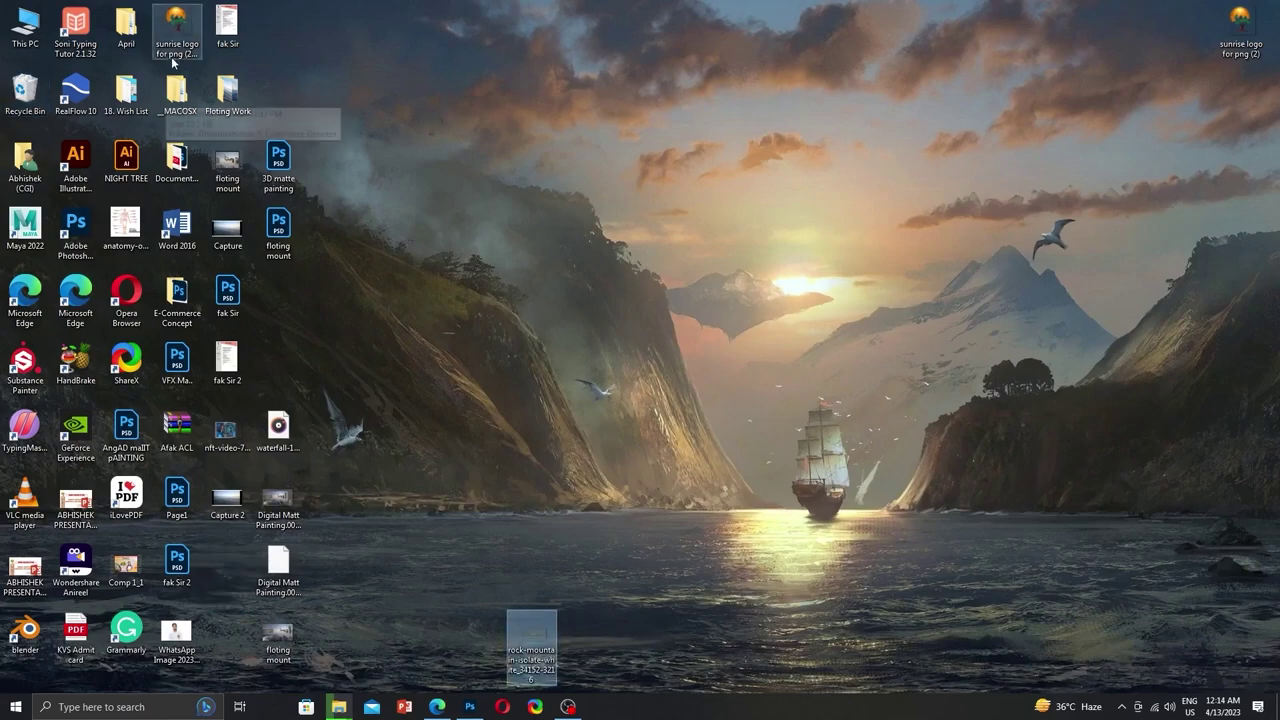
double_click(230, 95)
double_click(152, 160)
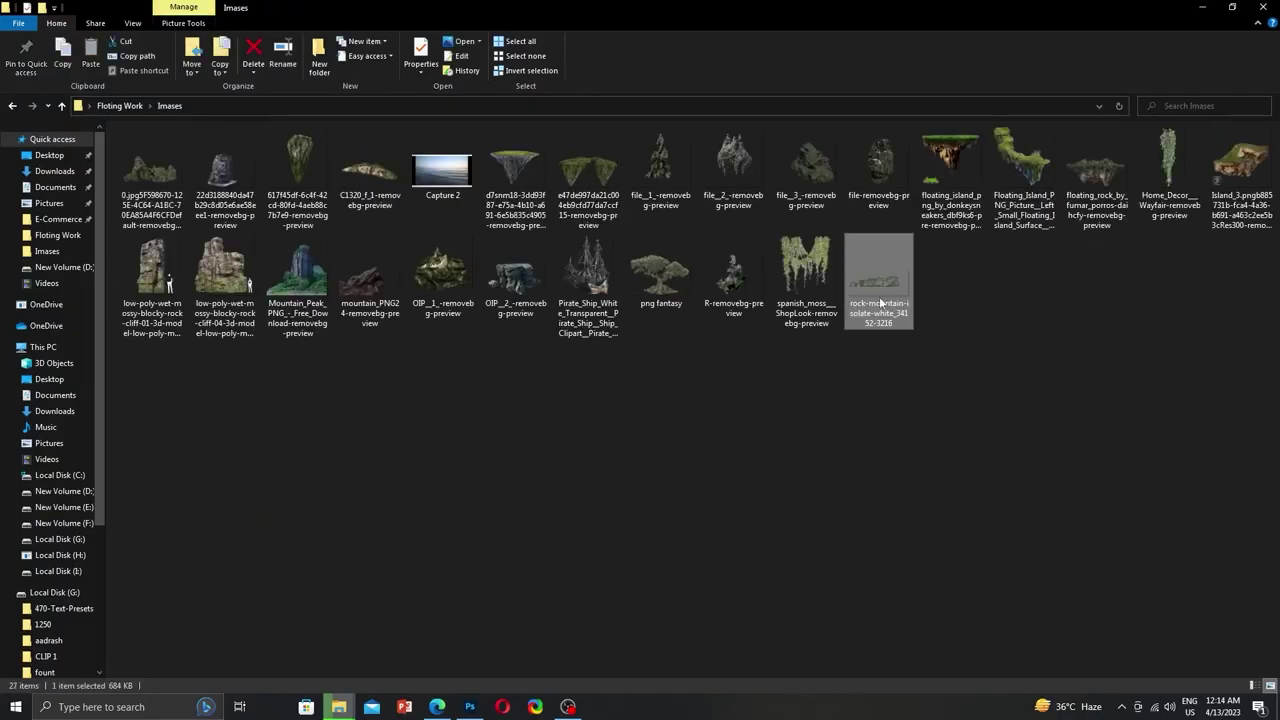
Place the rock mountain image, flip it horizontally, and distort it to 946×214 px on the left horizon.
drag(880, 303, 325, 381)
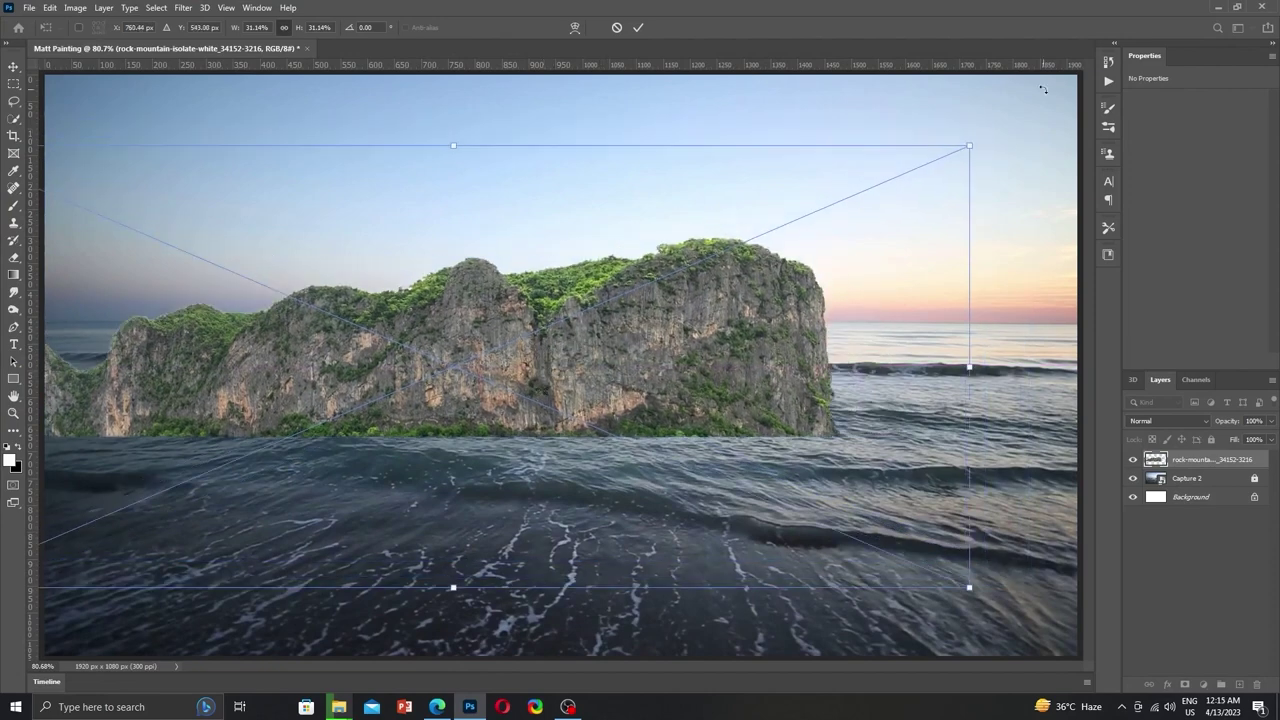
drag(969, 146, 793, 184)
right_click(722, 348)
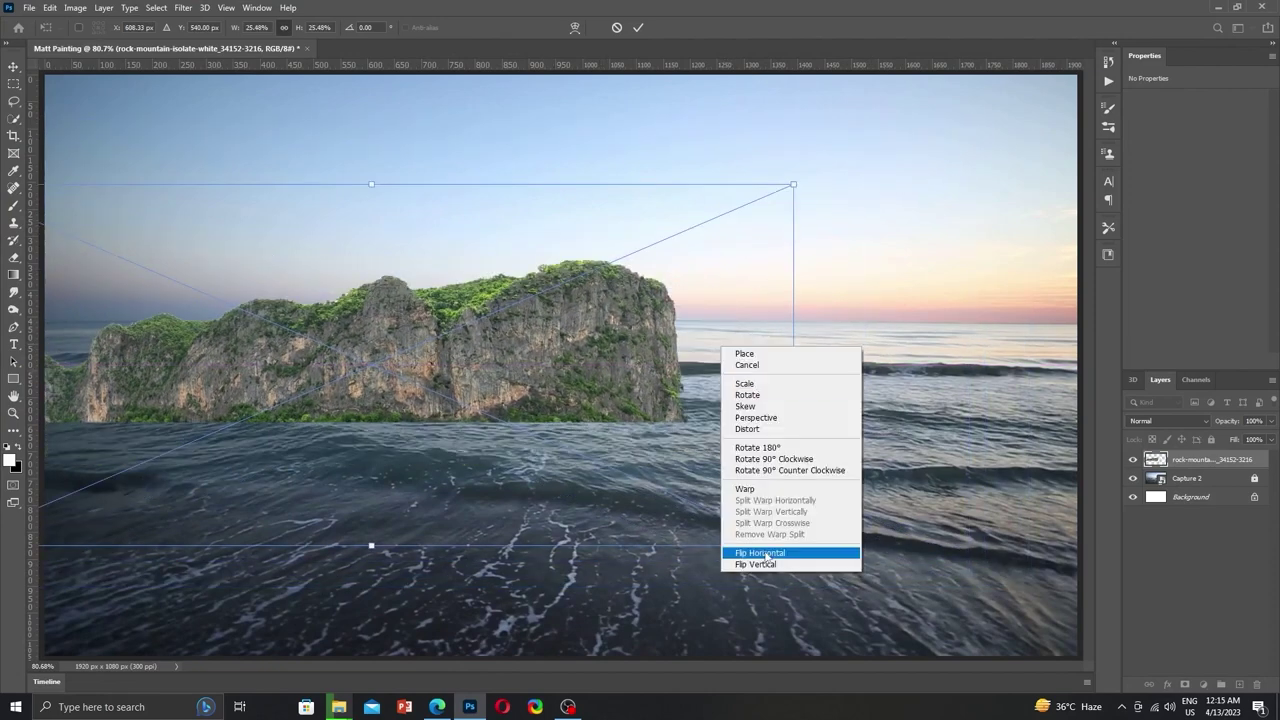
click(767, 554)
drag(700, 380, 670, 345)
right_click(653, 387)
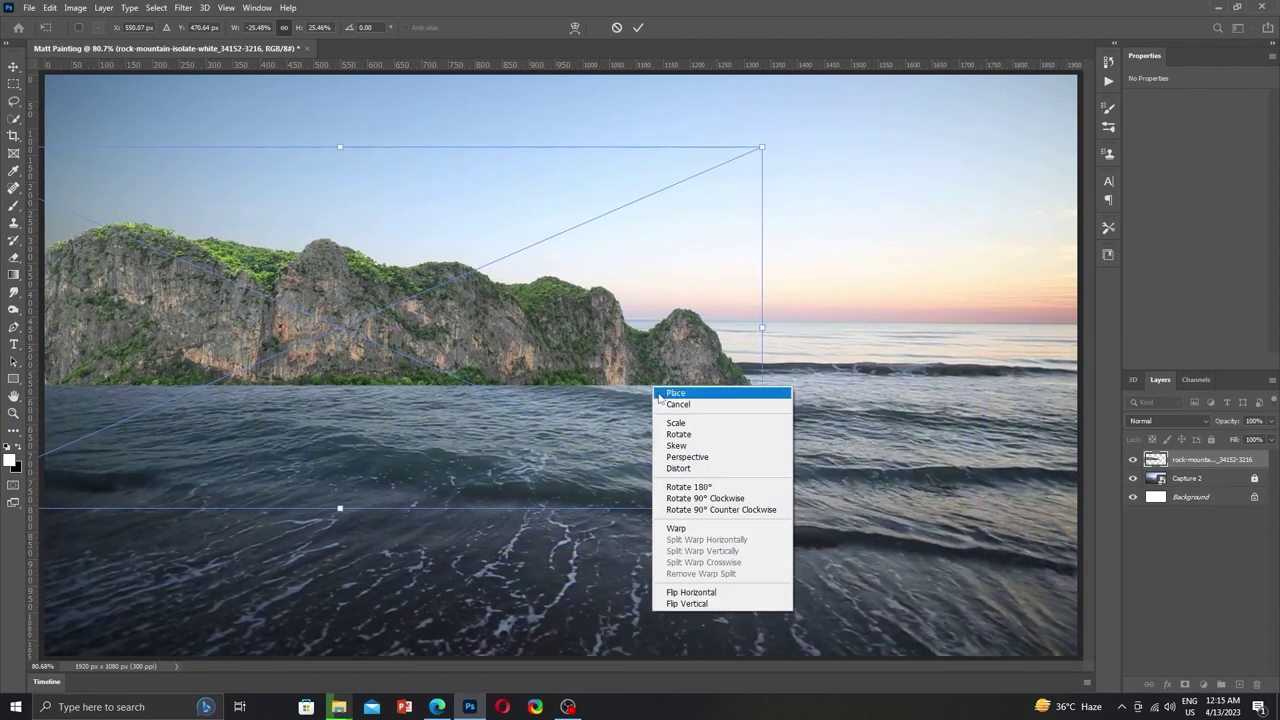
click(680, 470)
mouse_move(606, 300)
mouse_down()
mouse_move(680, 515)
mouse_move(604, 339)
mouse_move(504, 189)
mouse_up()
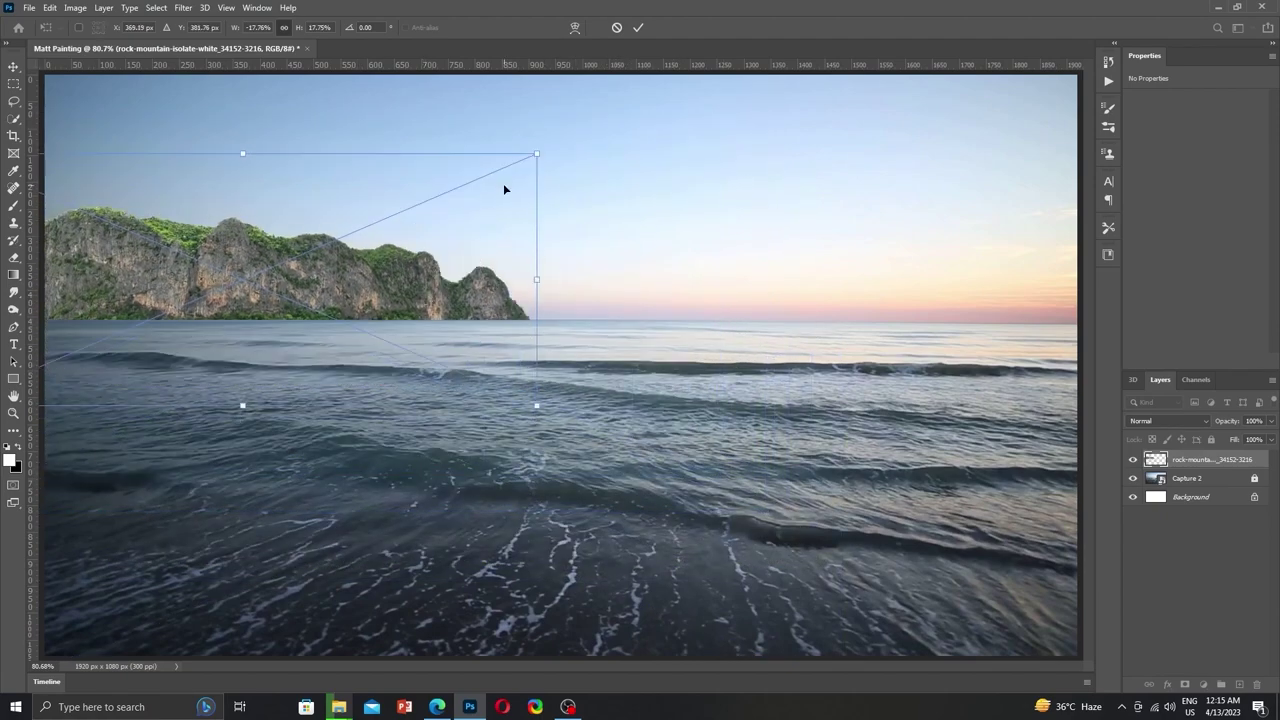
drag(474, 296, 483, 297)
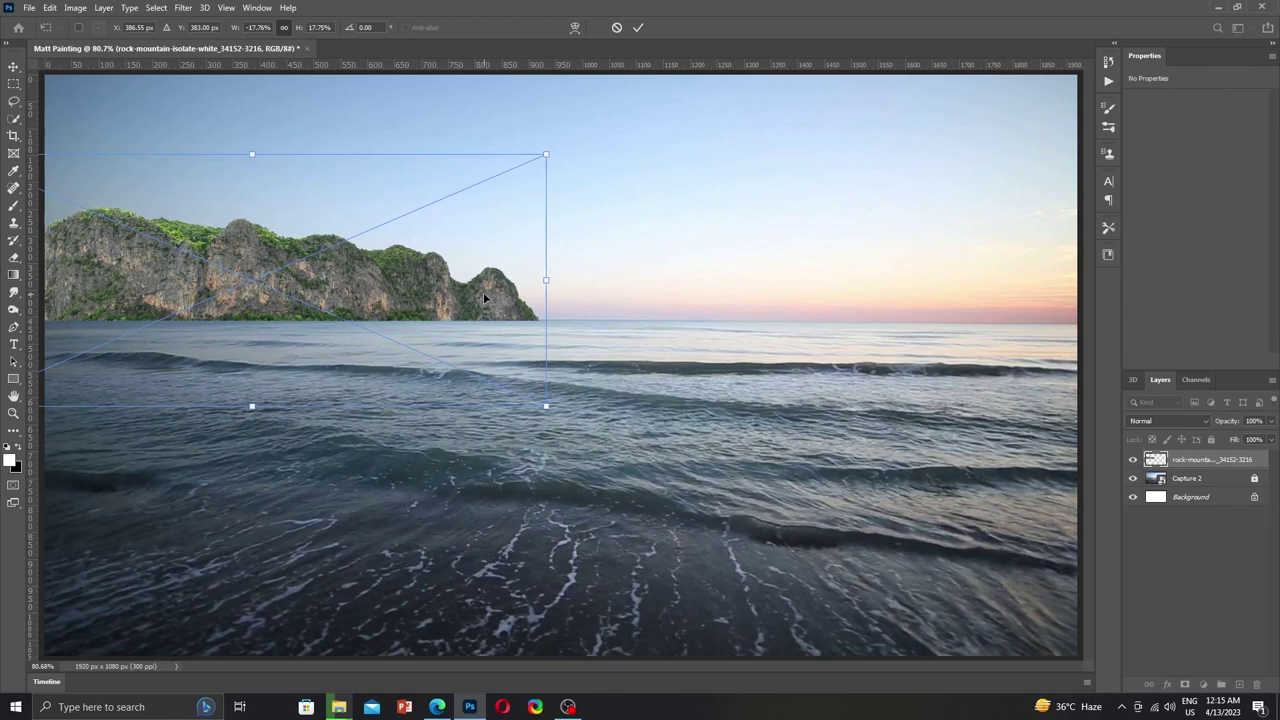
key(Return)
Rasterize the rock layer and try an eraser stroke on its right edge, then undo it.
right_click(1208, 466)
click(1070, 345)
key(e)
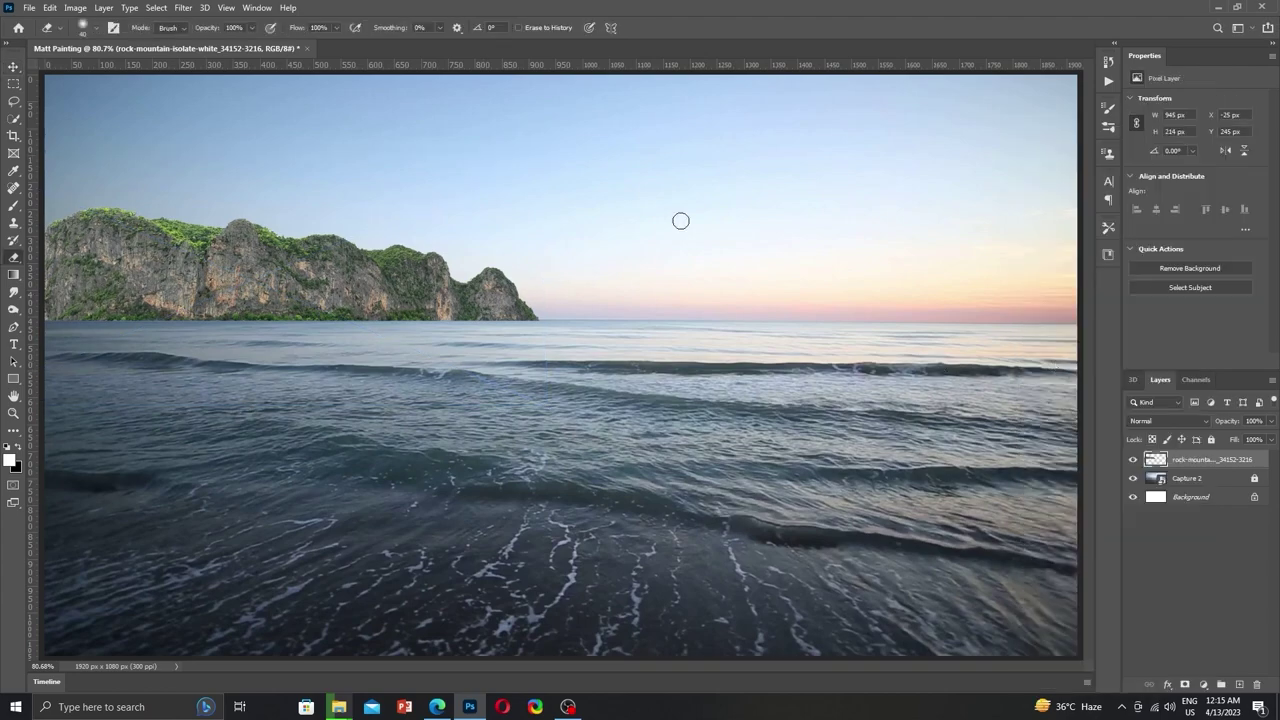
scroll(565, 283, up, 1)
scroll(540, 280, up, 2)
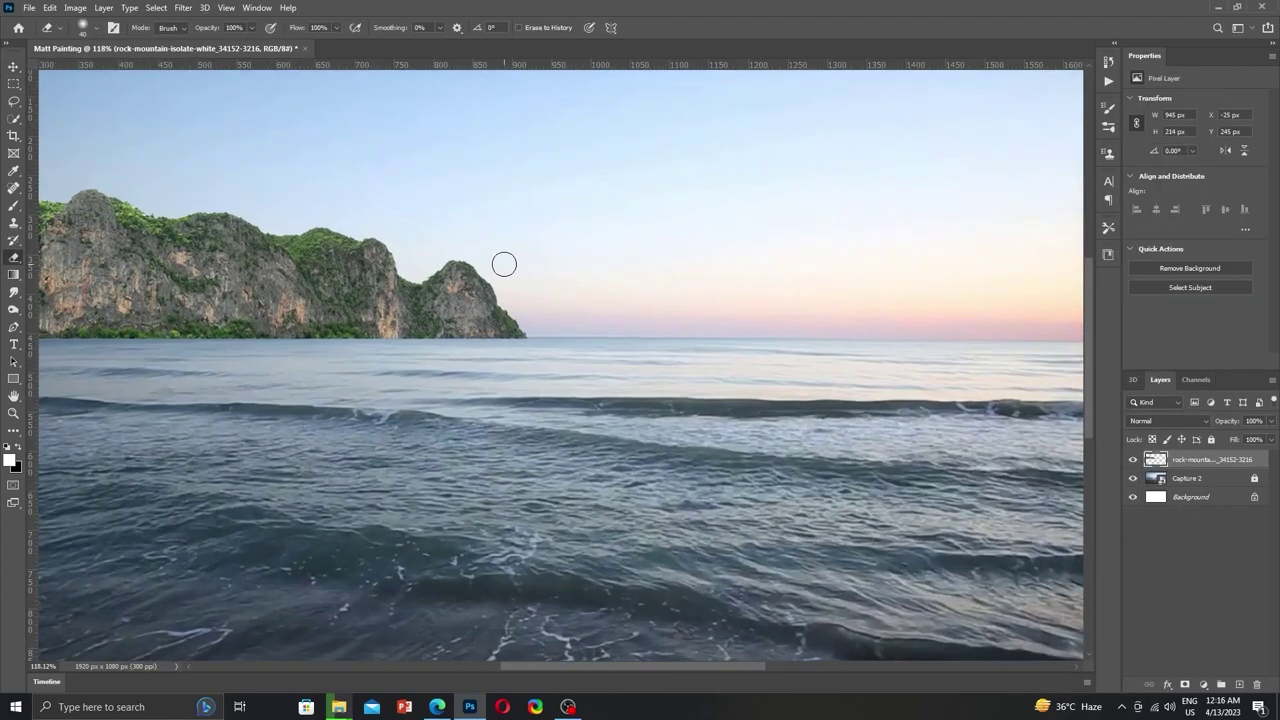
mouse_move(504, 264)
mouse_down()
mouse_move(508, 289)
mouse_move(490, 300)
mouse_up()
key(ctrl+z)
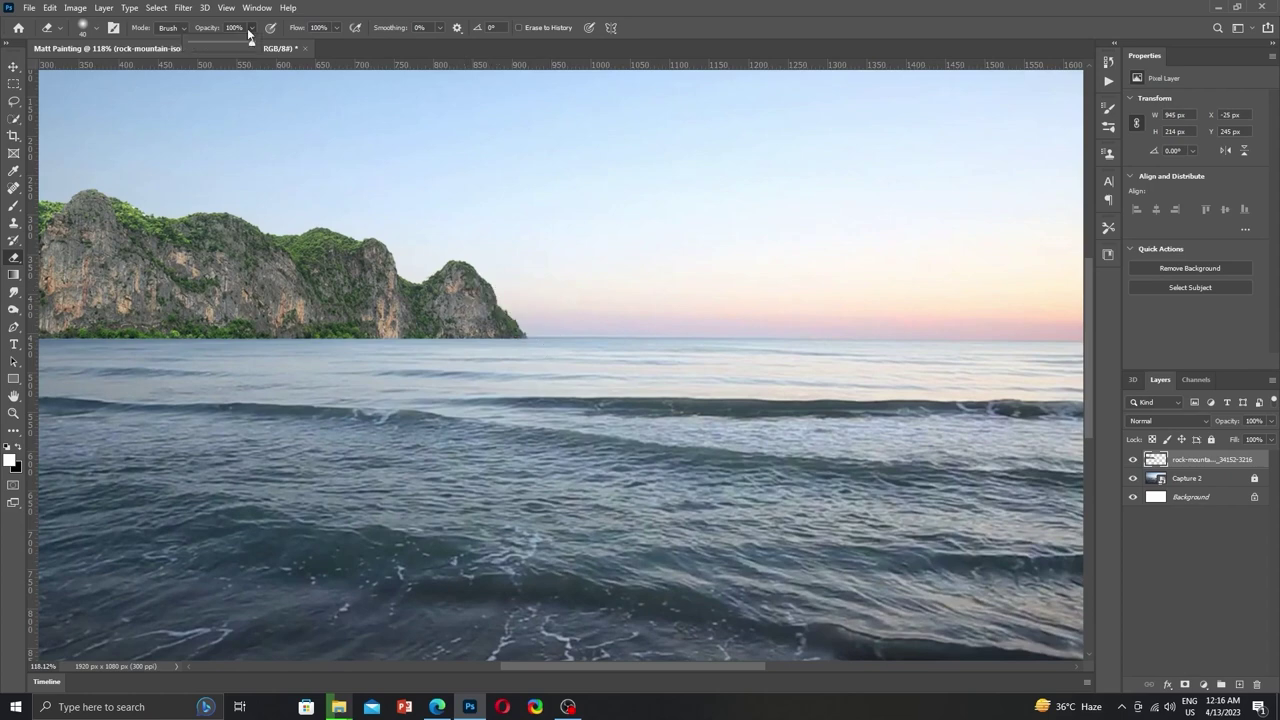
Fade the rock's middle and right peaks into haze with a 94 px eraser at 9% opacity.
right_click(270, 305)
drag(340, 334, 365, 334)
key(Return)
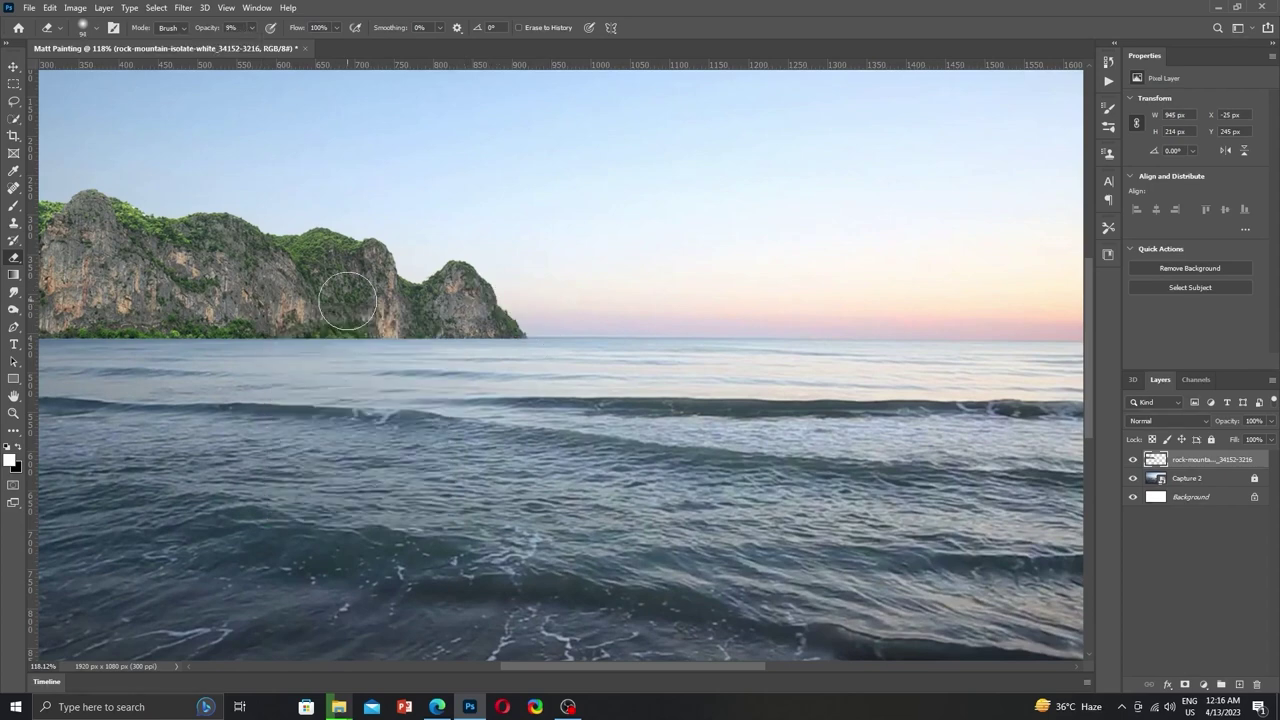
drag(297, 275, 366, 275)
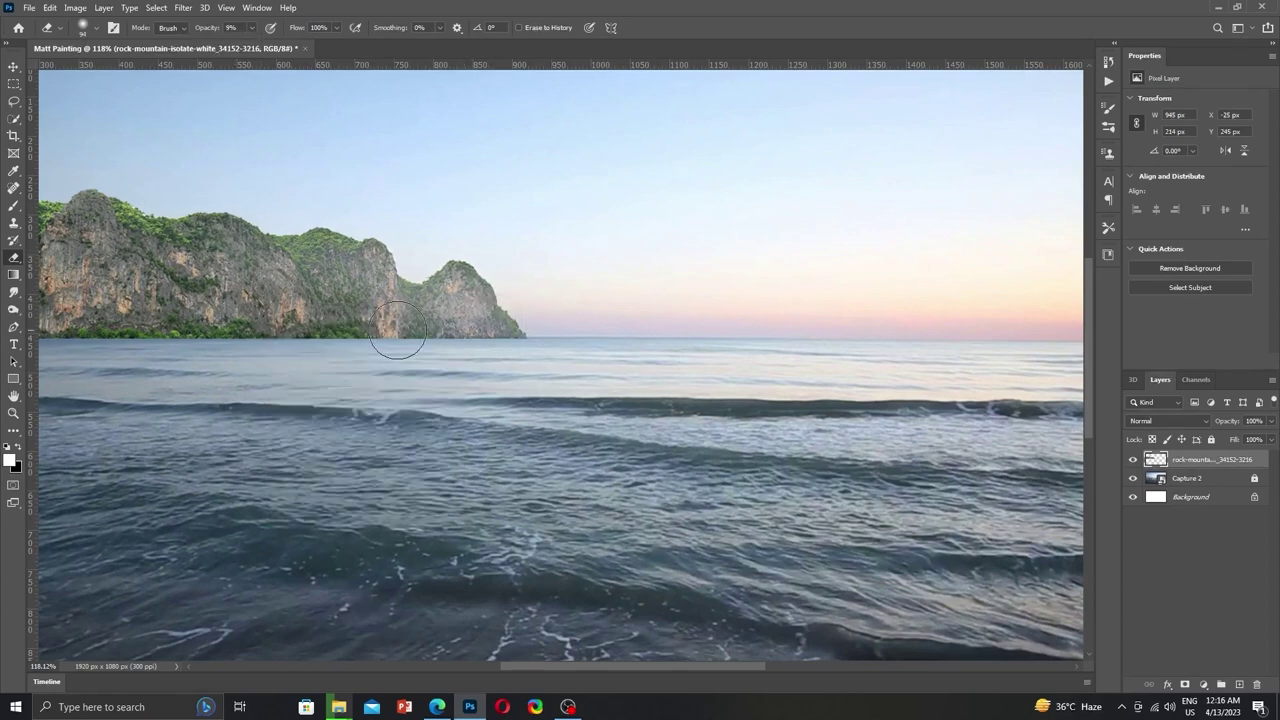
drag(112, 264, 310, 241)
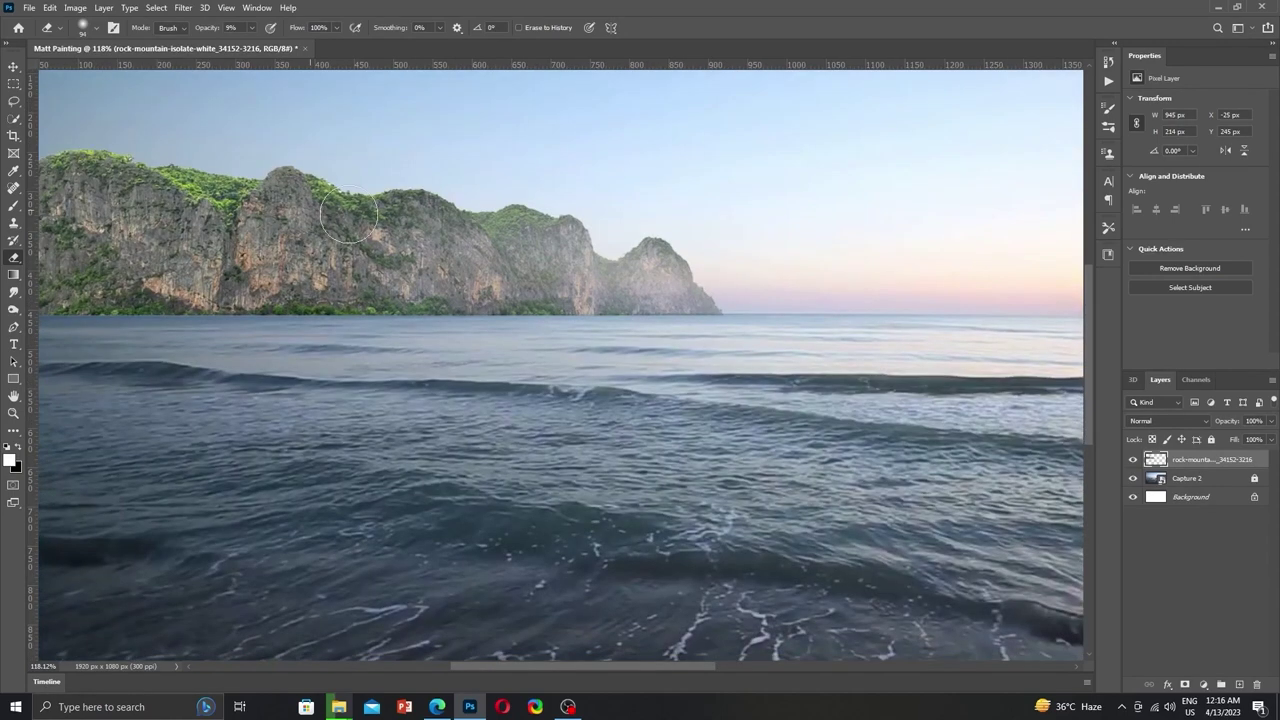
mouse_move(707, 278)
mouse_down()
mouse_move(746, 297)
mouse_move(663, 278)
mouse_up()
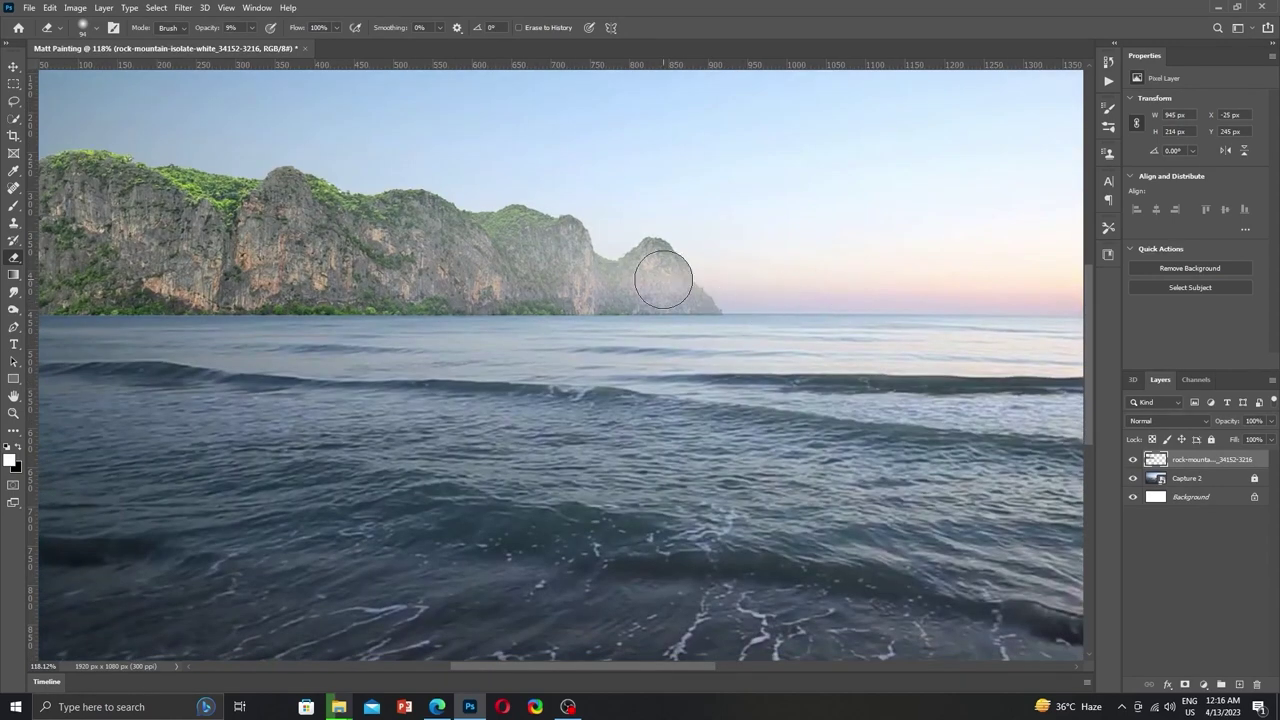
drag(240, 290, 298, 282)
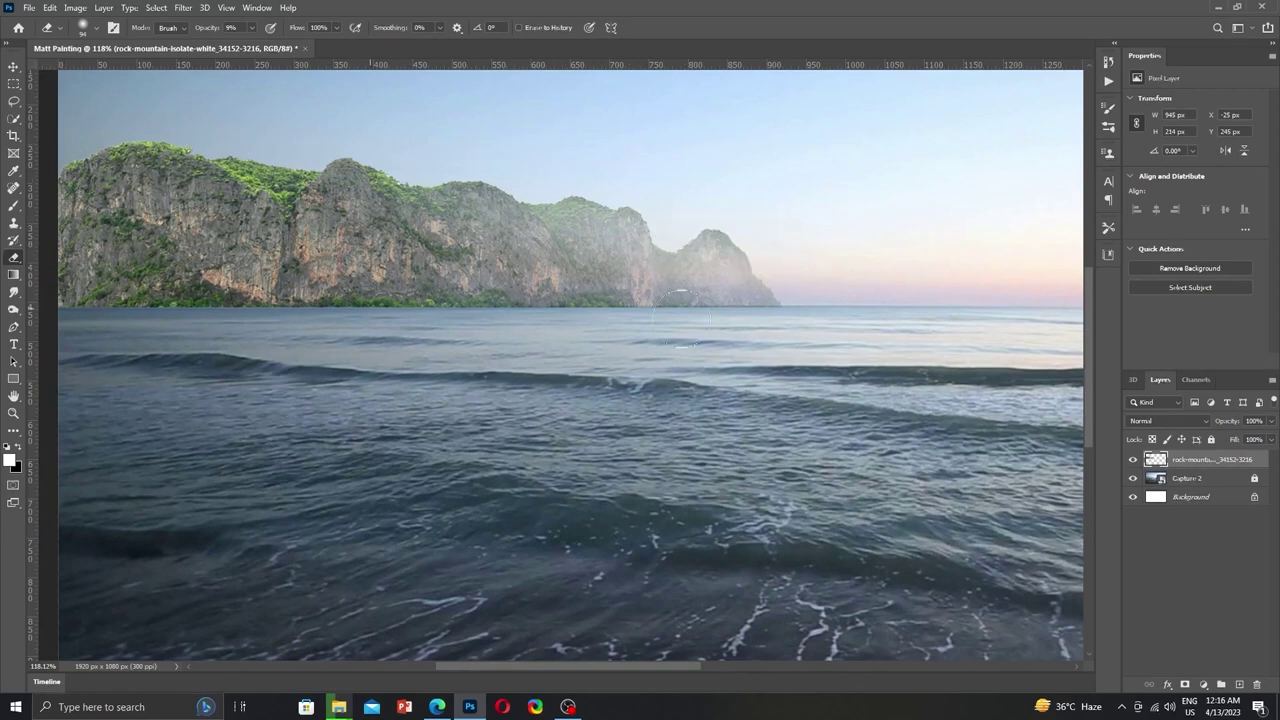
Set the rock layer opacity to 97% and apply Selective Color with Blacks at +31.
drag(1269, 437, 1268, 438)
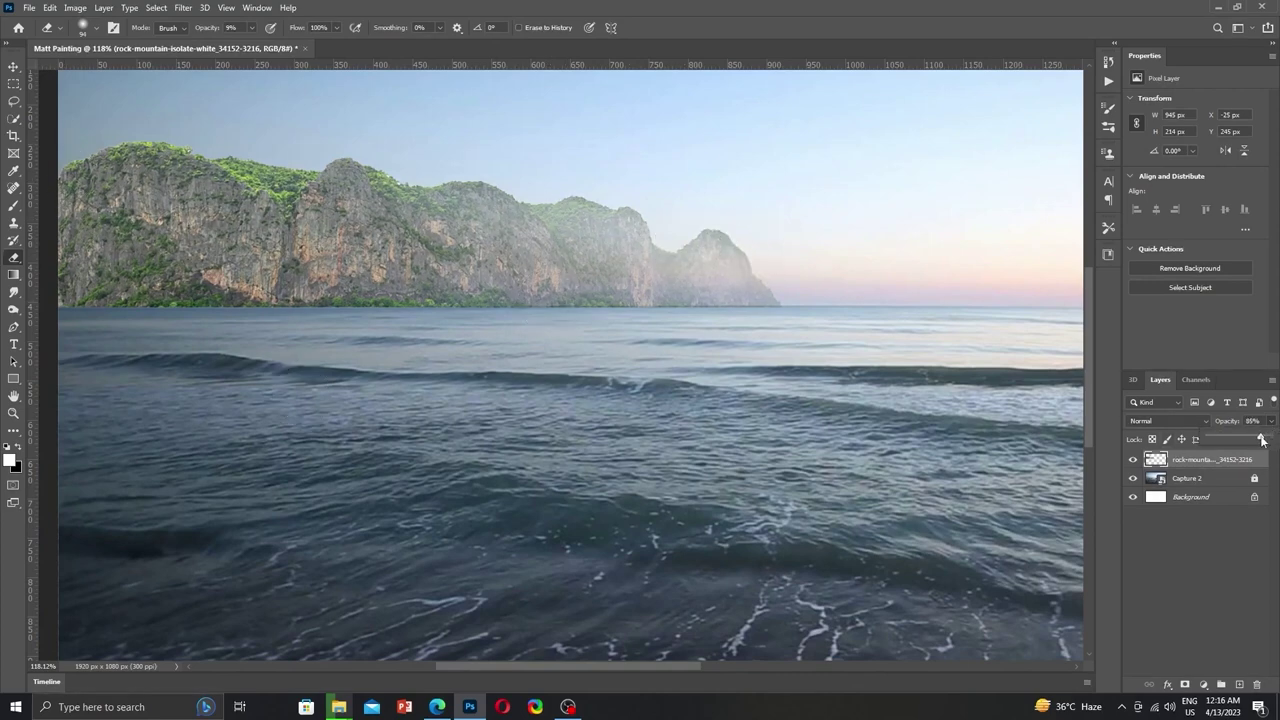
click(78, 10)
mouse_move(96, 42)
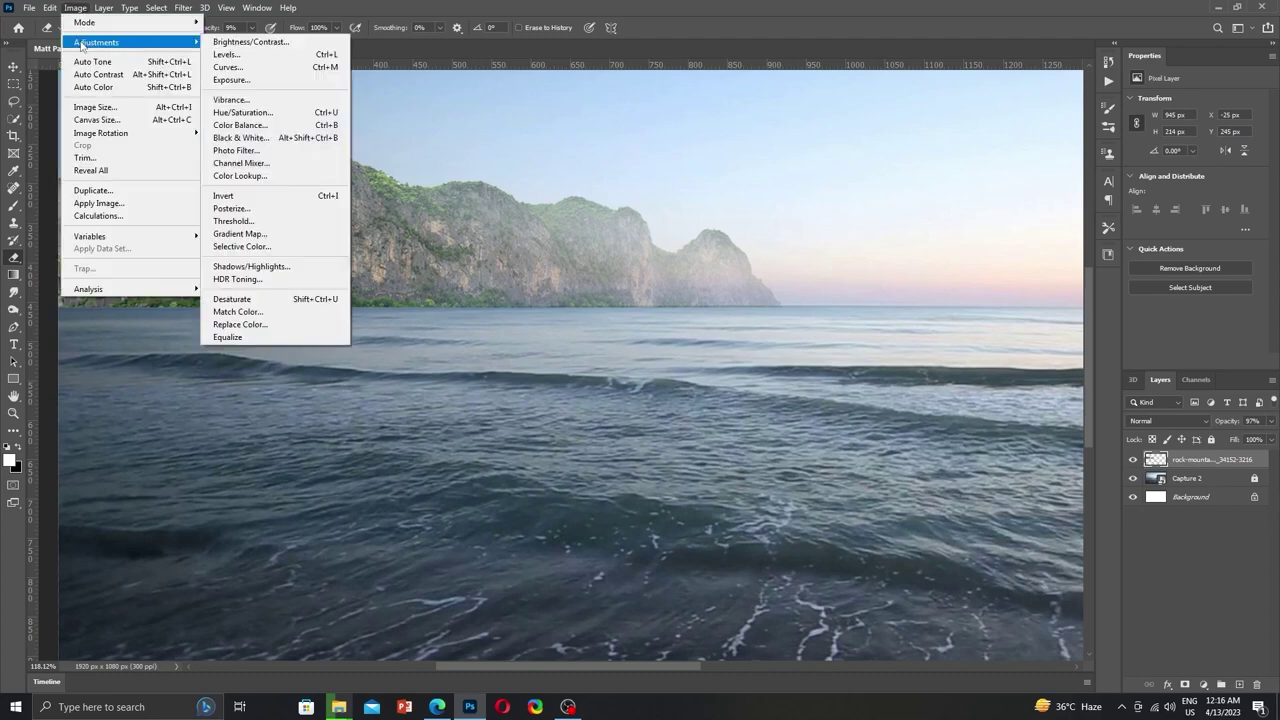
click(250, 250)
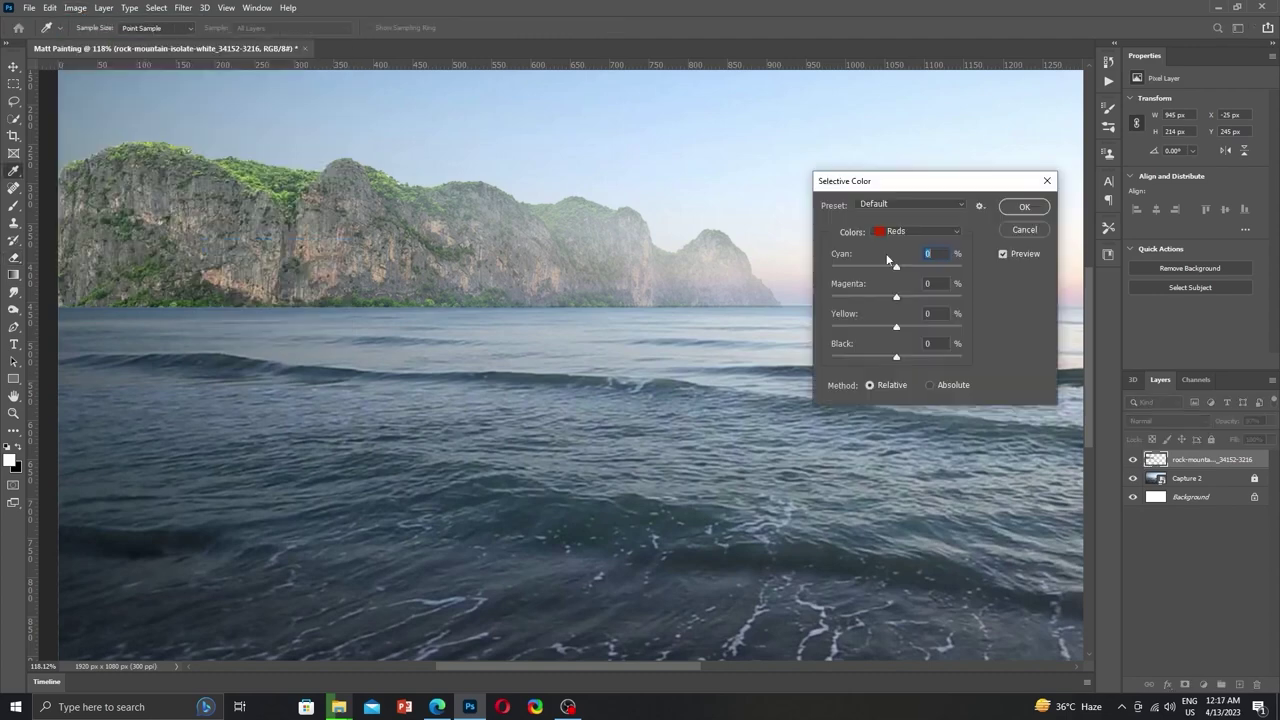
click(915, 231)
click(940, 340)
drag(896, 357, 918, 360)
click(1009, 212)
key(e)
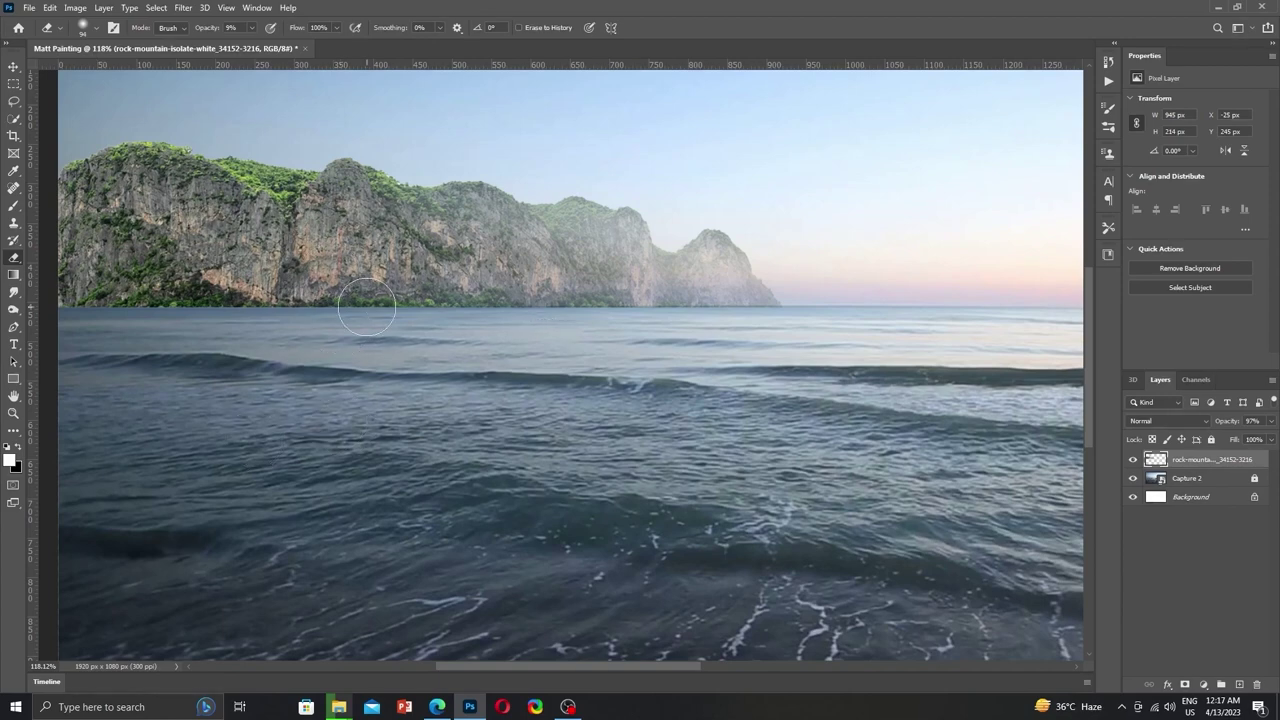
Duplicate the rock layer, flip it vertically, and set it just below the horizon.
key(ctrl+j)
key(ctrl+t)
right_click(611, 197)
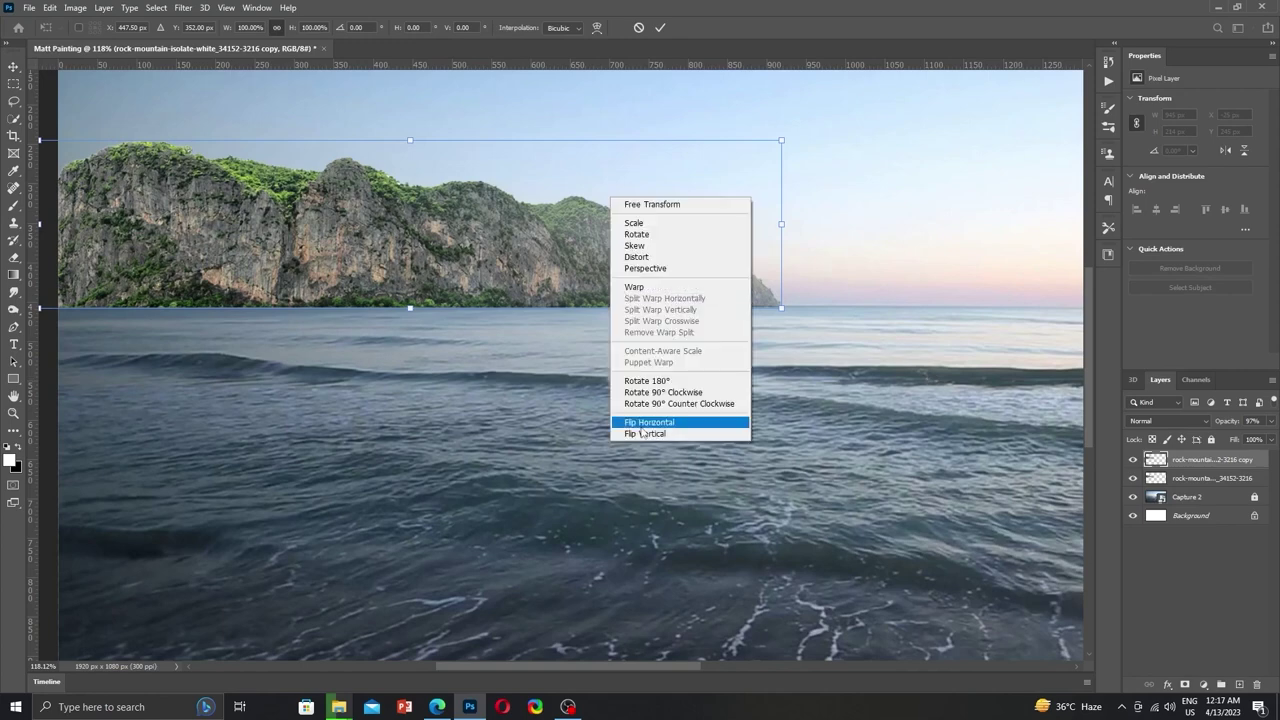
click(643, 433)
drag(494, 216, 490, 377)
key(Return)
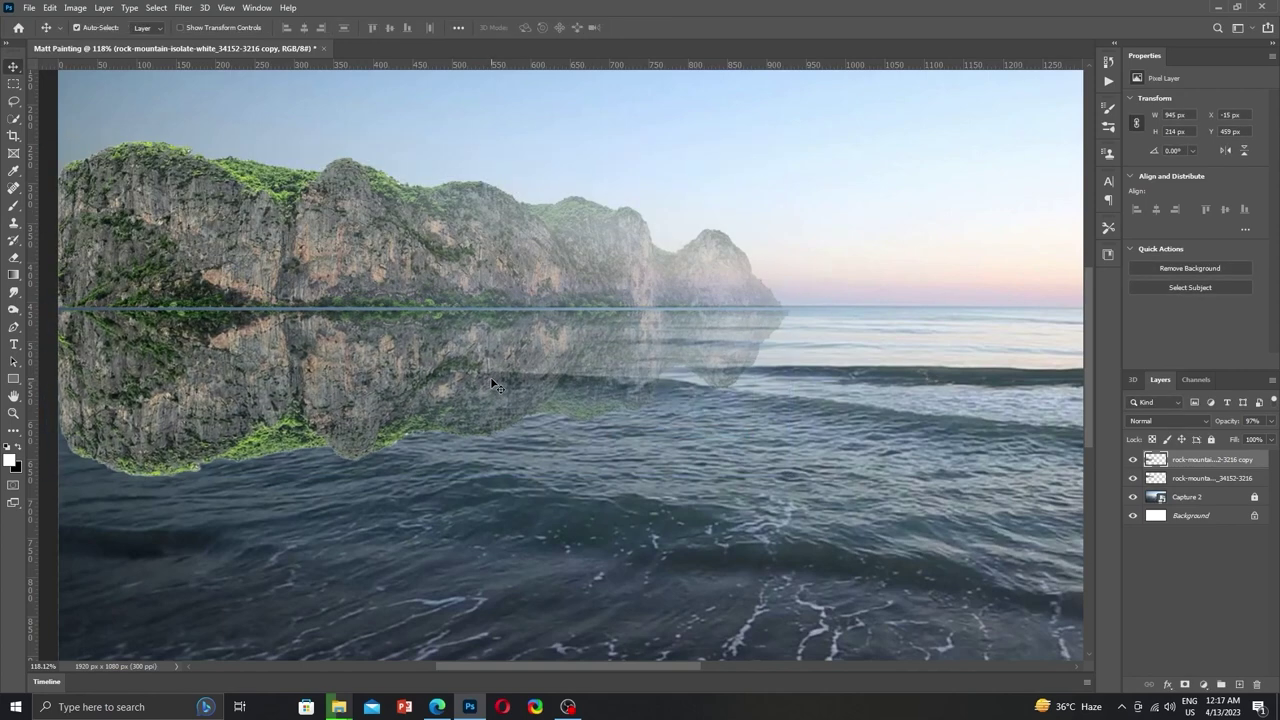
key(Up)
key(Up)
key(Up)
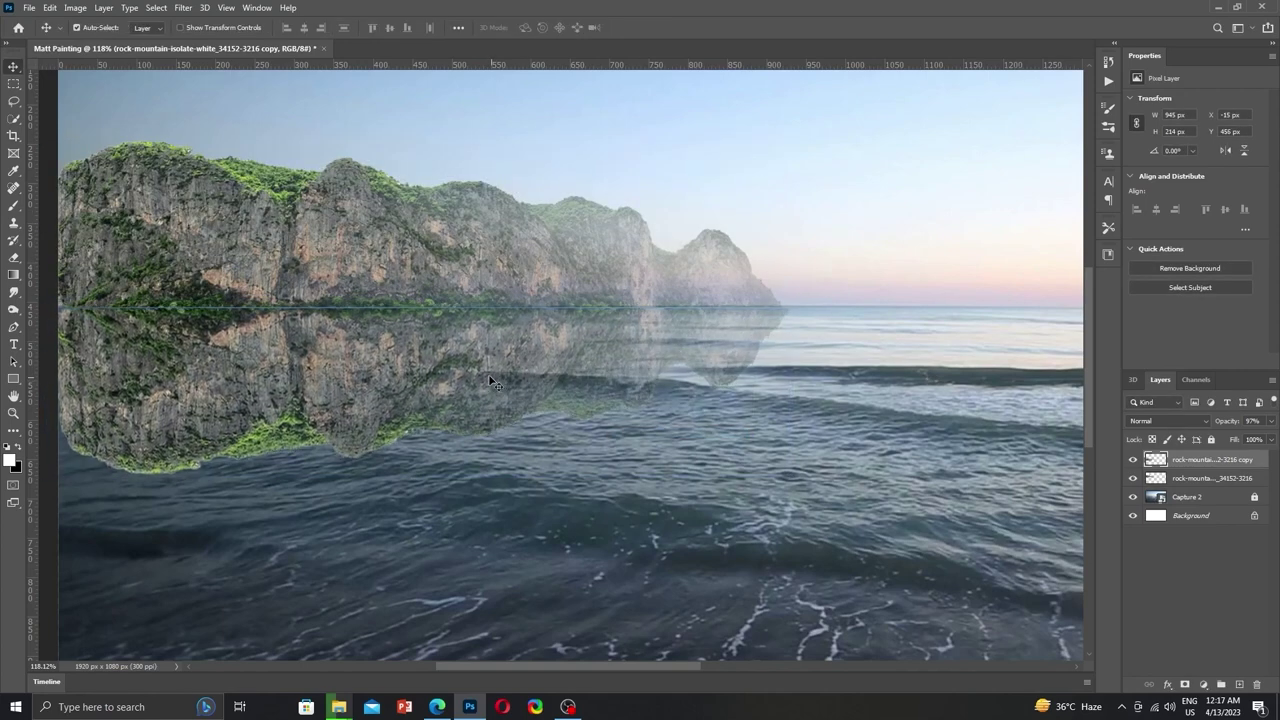
Fade the reflection to 77% opacity and add a layer mask to it.
mouse_move(1267, 422)
mouse_down()
mouse_move(1232, 441)
mouse_move(1268, 451)
mouse_move(1257, 454)
mouse_up()
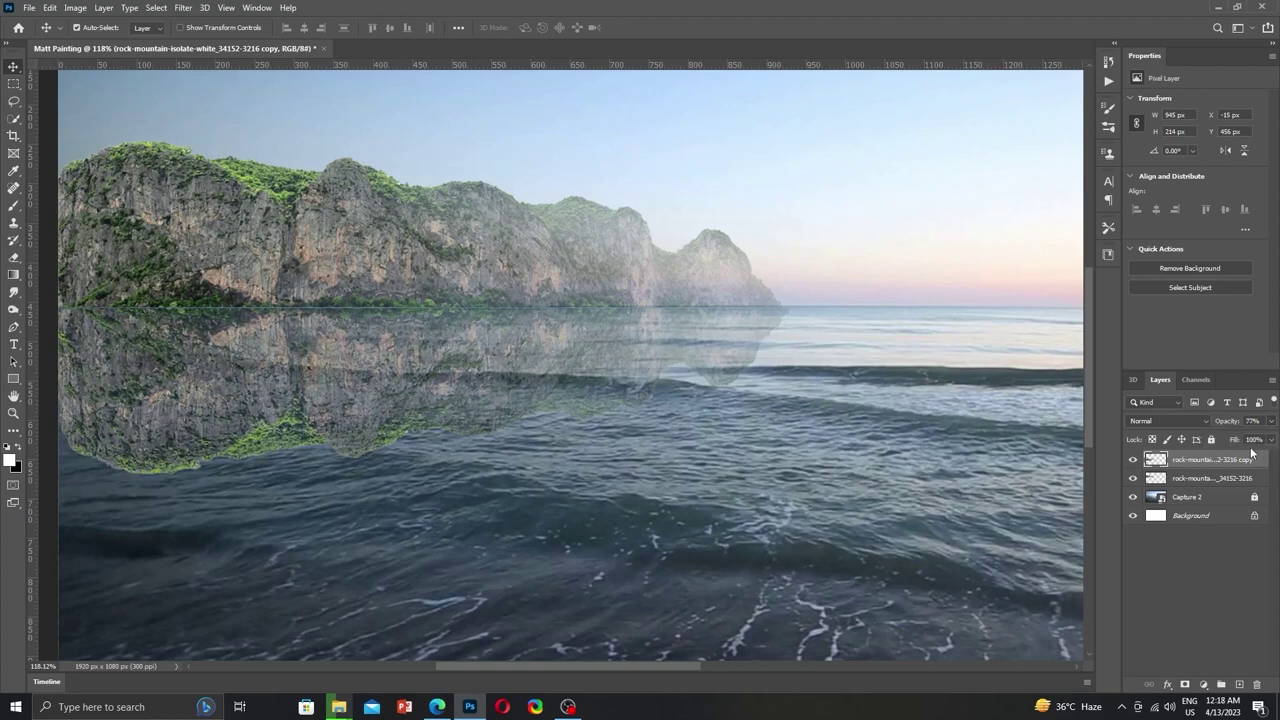
click(1185, 684)
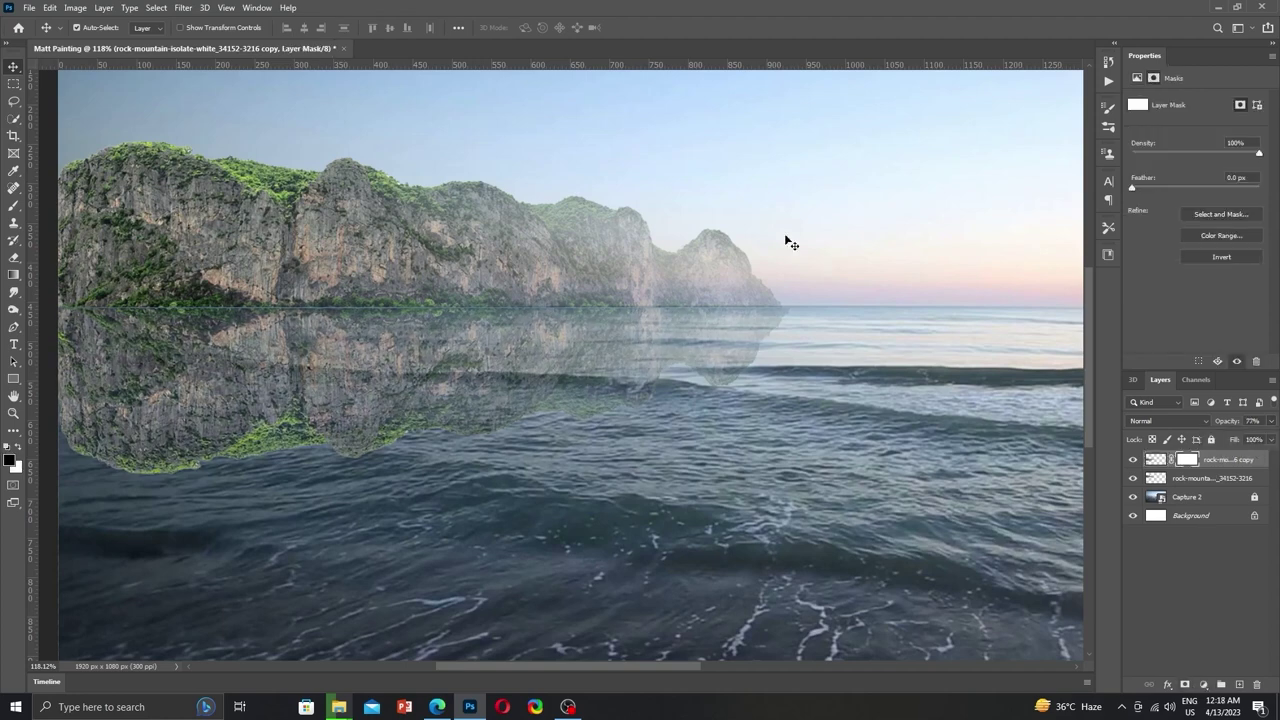
key(ctrl+t)
right_click(373, 368)
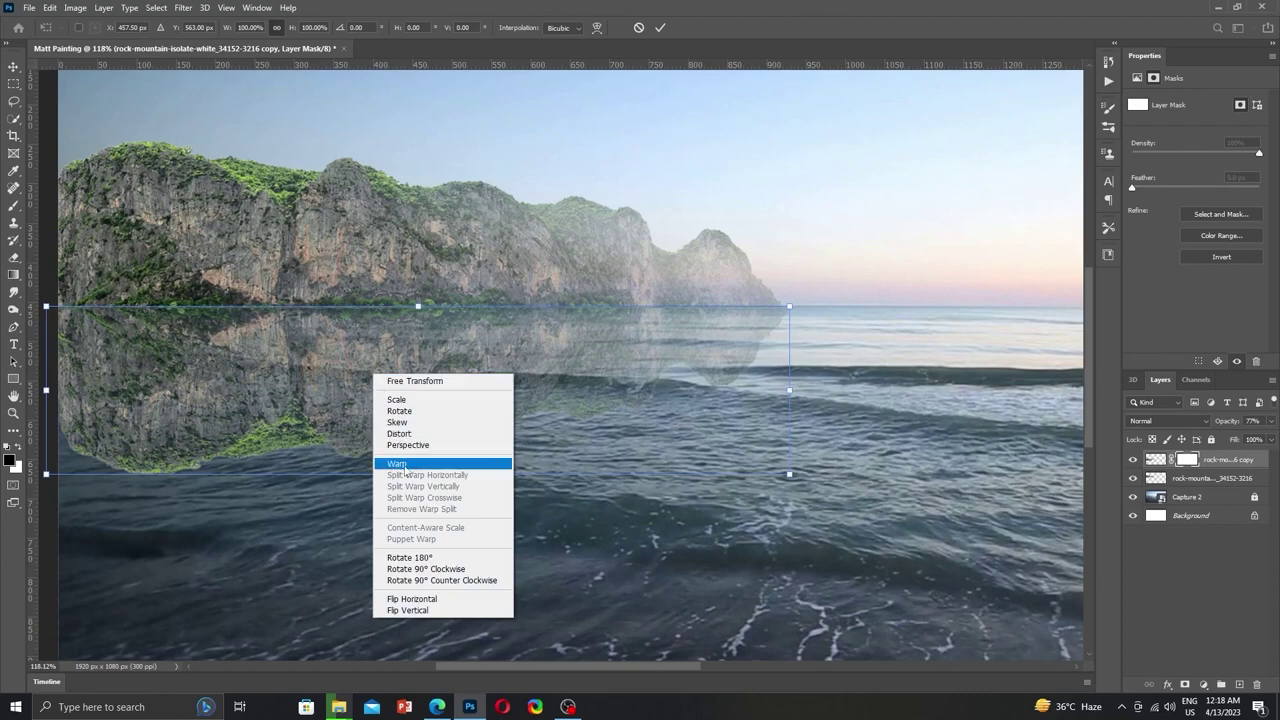
Warp the reflection's right edge outward and add a second mask to the reflection layer.
click(410, 461)
drag(313, 398, 234, 398)
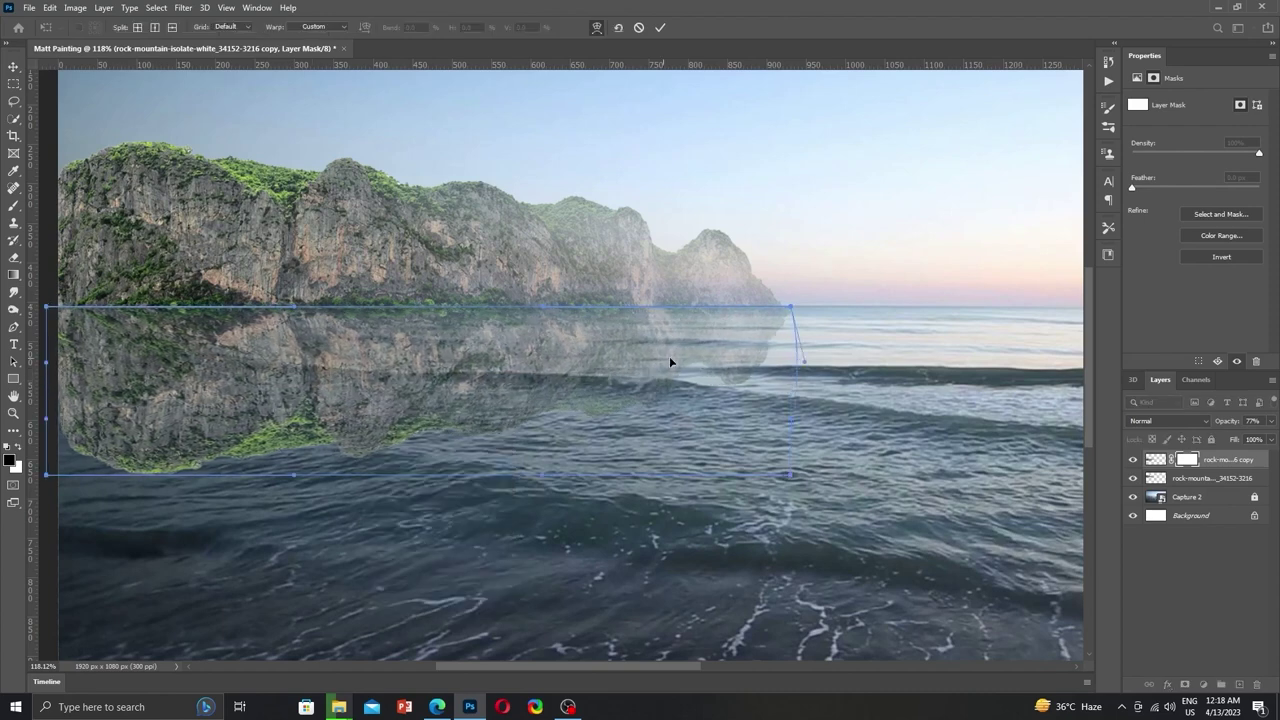
key(Return)
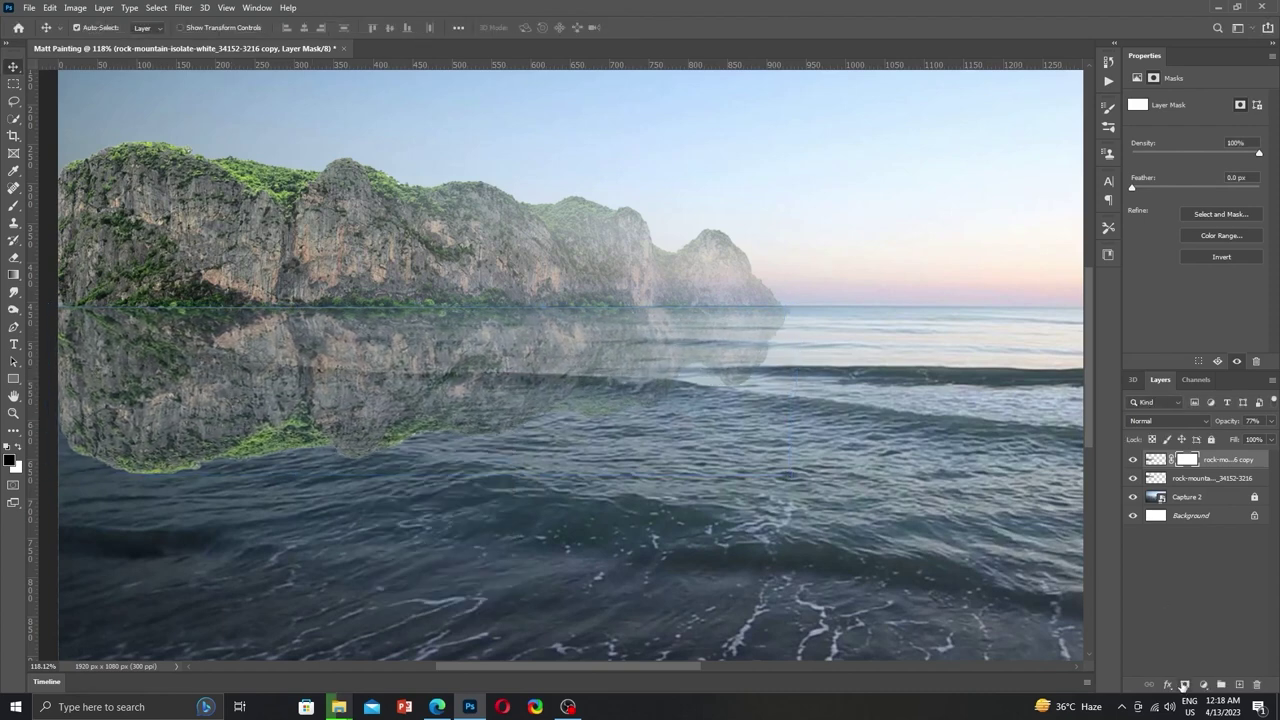
click(1184, 686)
right_click(572, 474)
click(600, 495)
key(b)
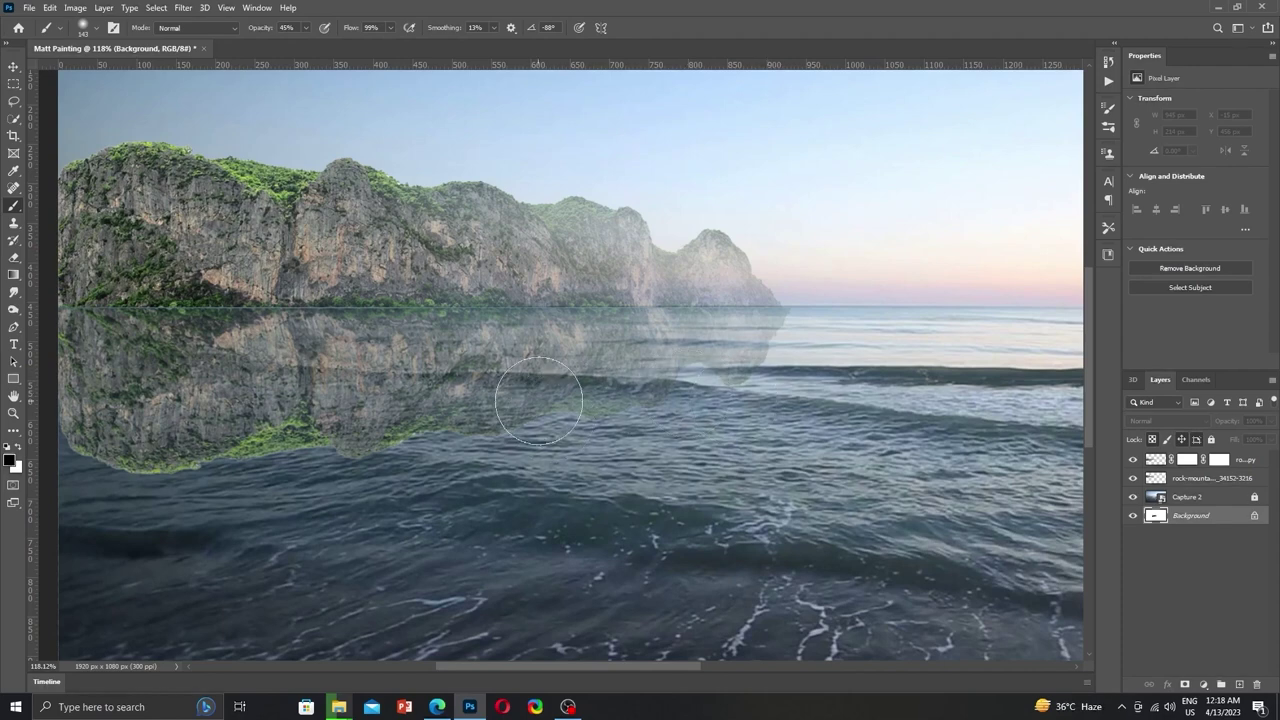
Paint black on the reflection's mask to hide its lower part below the waves.
click(1187, 462)
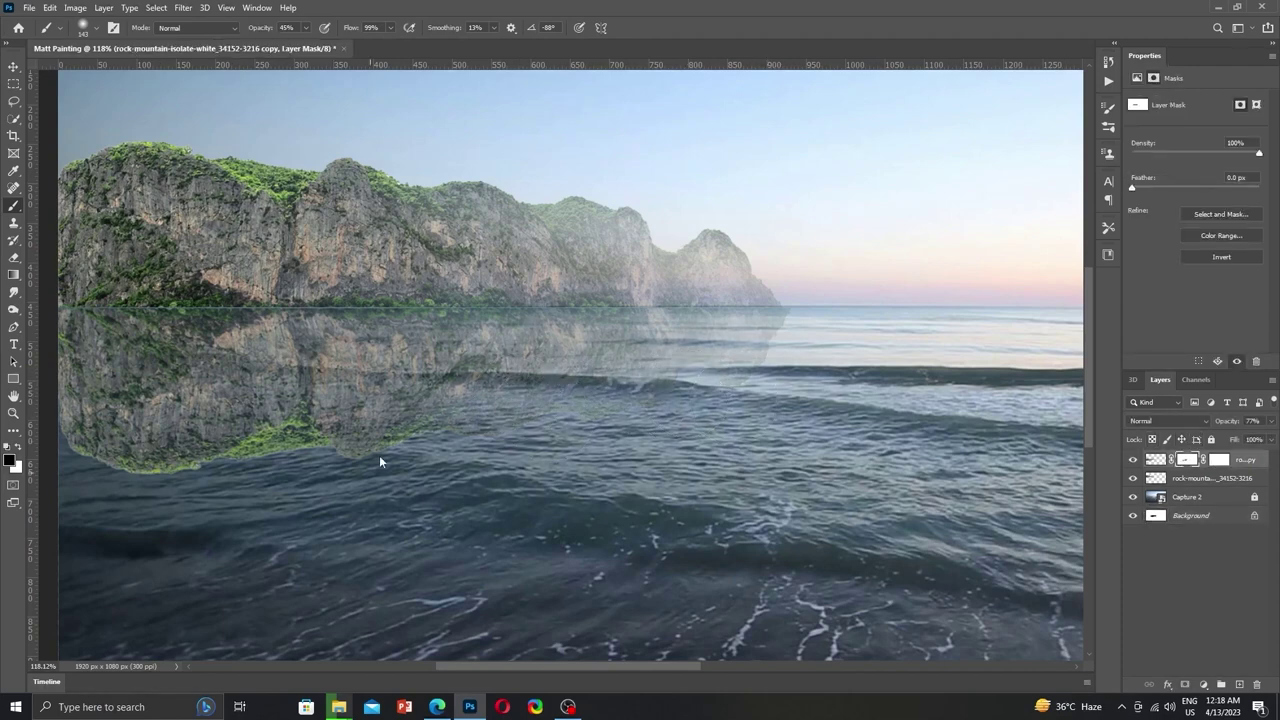
drag(380, 457, 88, 490)
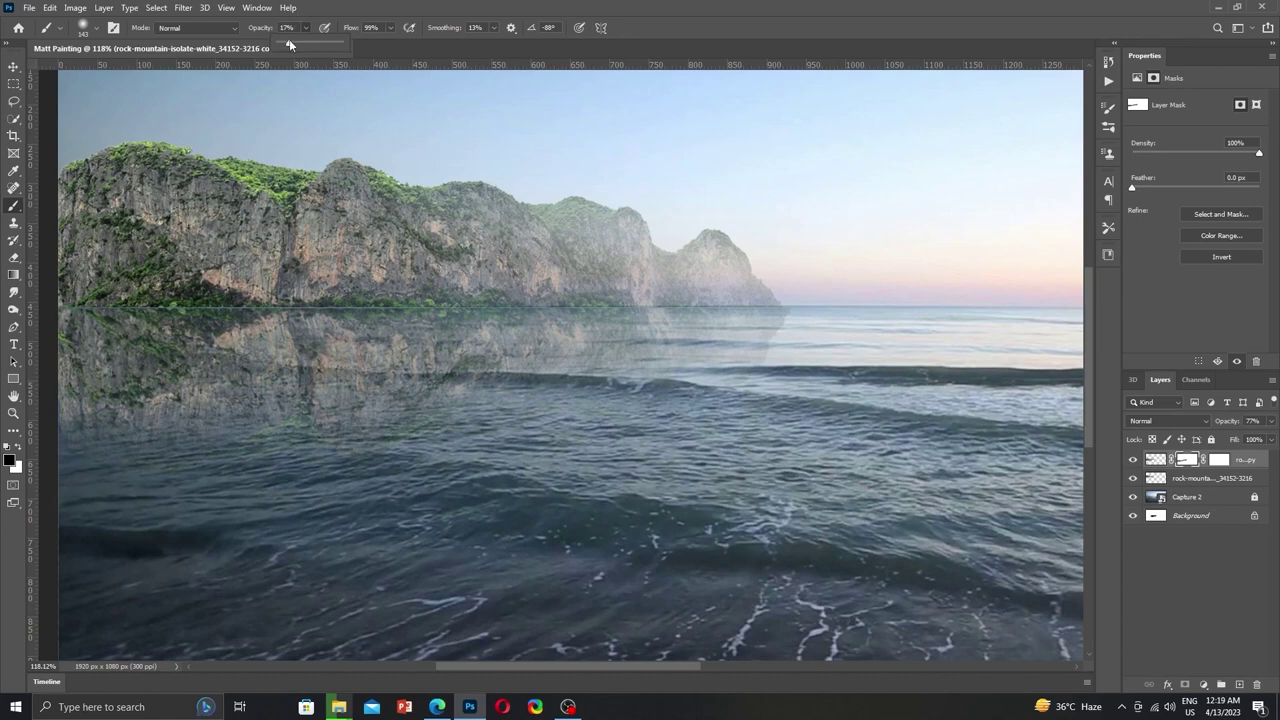
drag(457, 375, 335, 430)
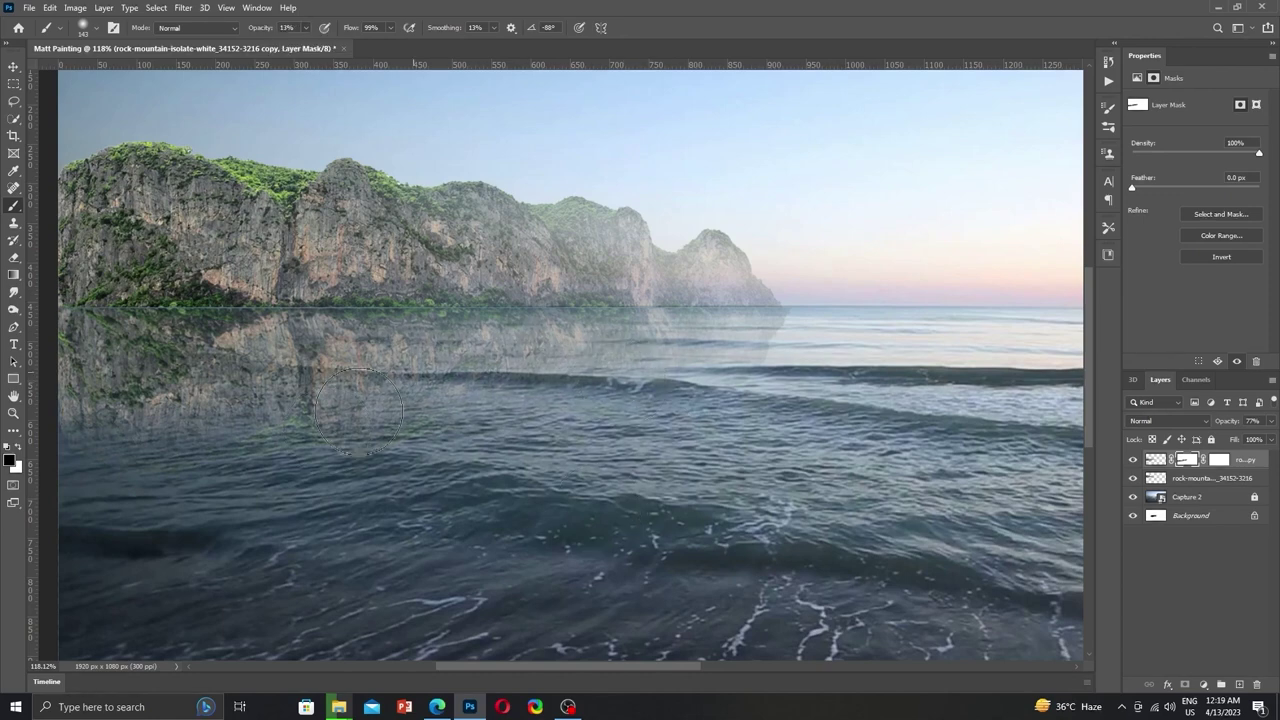
drag(375, 348, 97, 392)
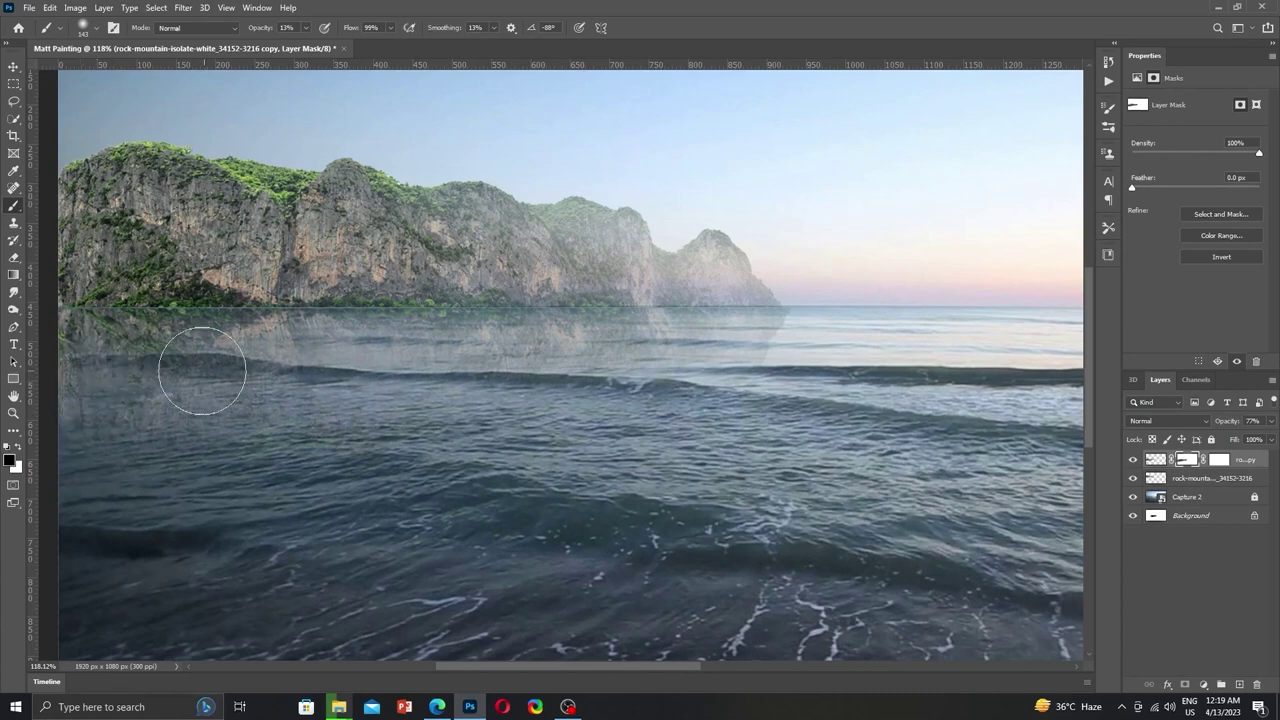
mouse_move(163, 477)
mouse_down()
mouse_move(157, 394)
mouse_move(109, 371)
mouse_up()
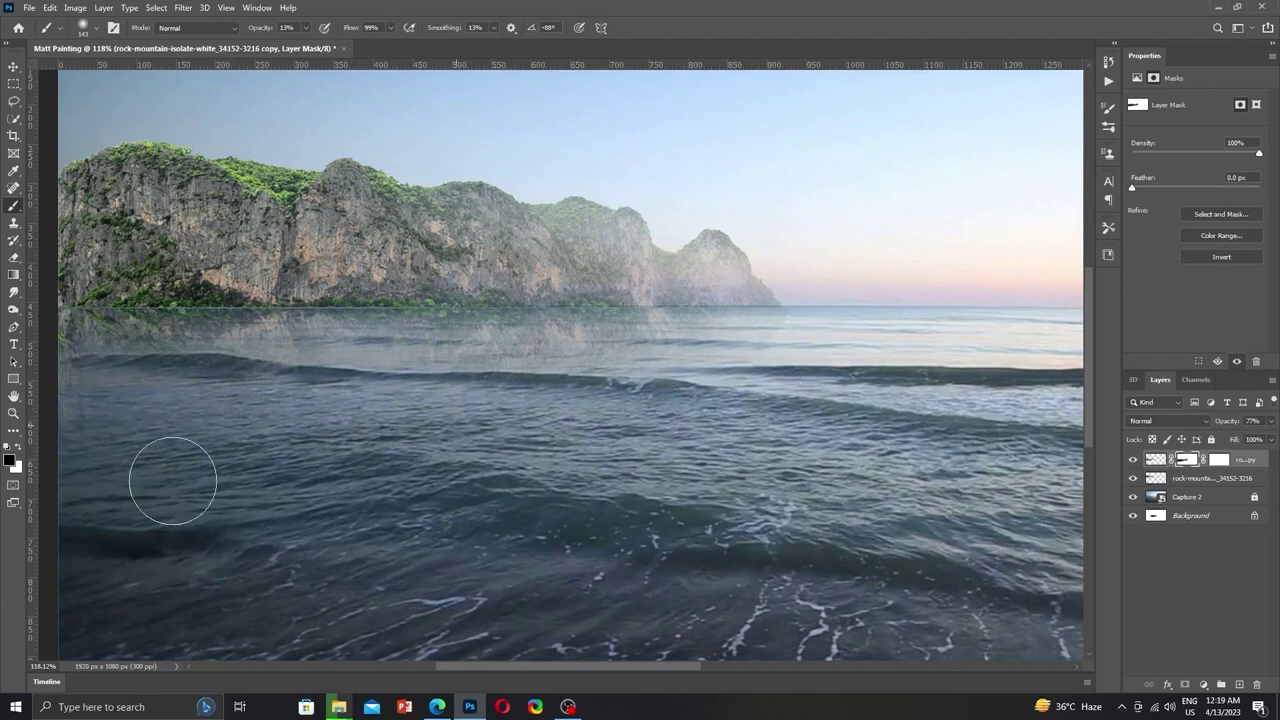
Compare the reflection with its mask toggled, then merge it down into the rock layer.
click(1156, 459)
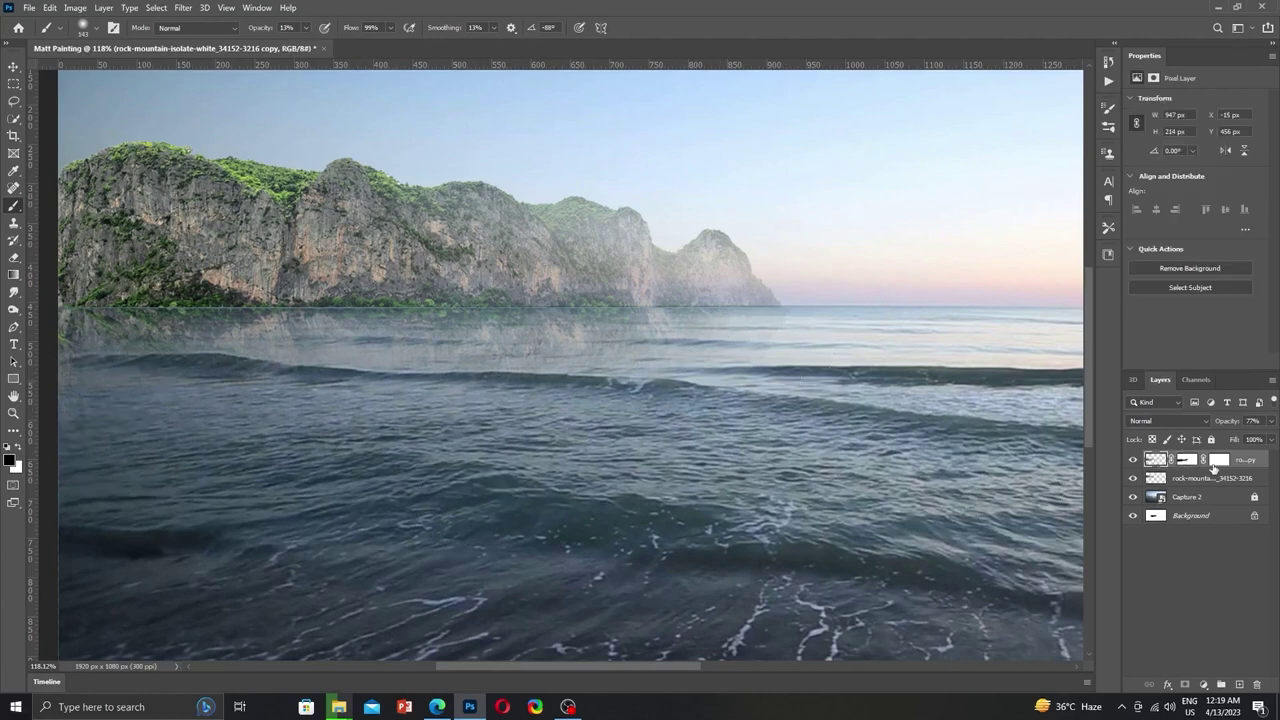
shift+click(1186, 459)
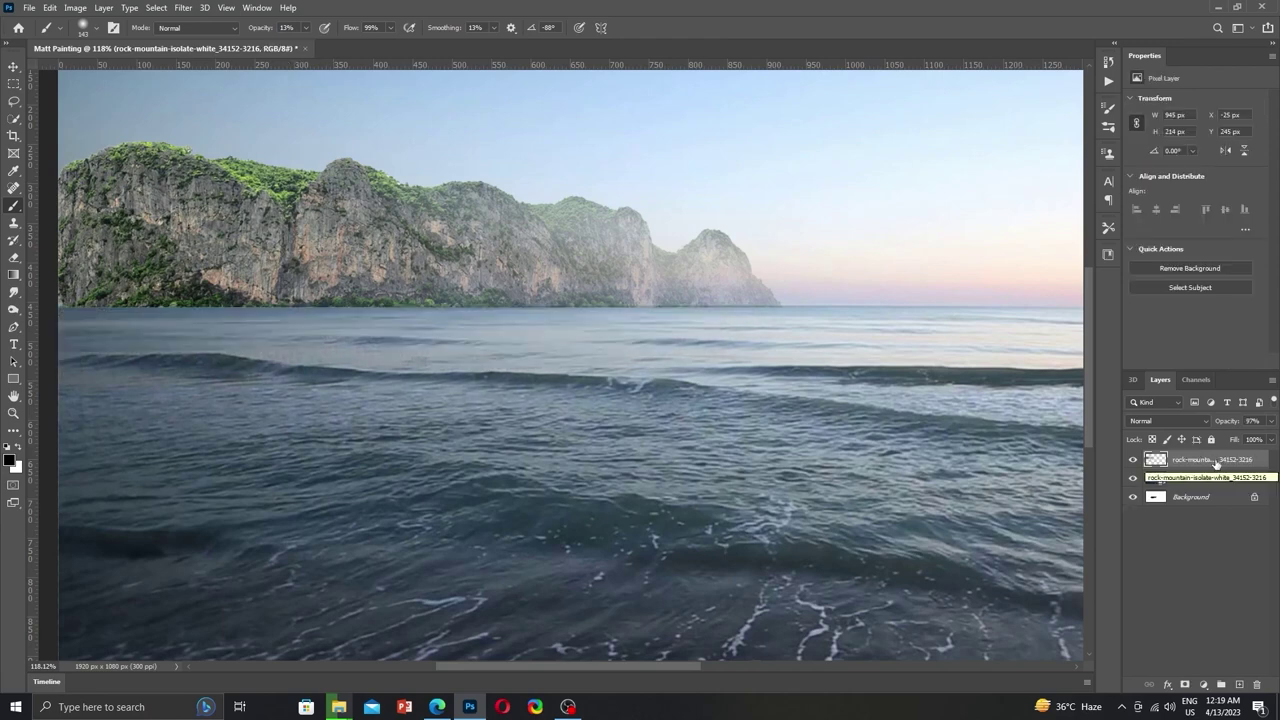
shift+click(1193, 462)
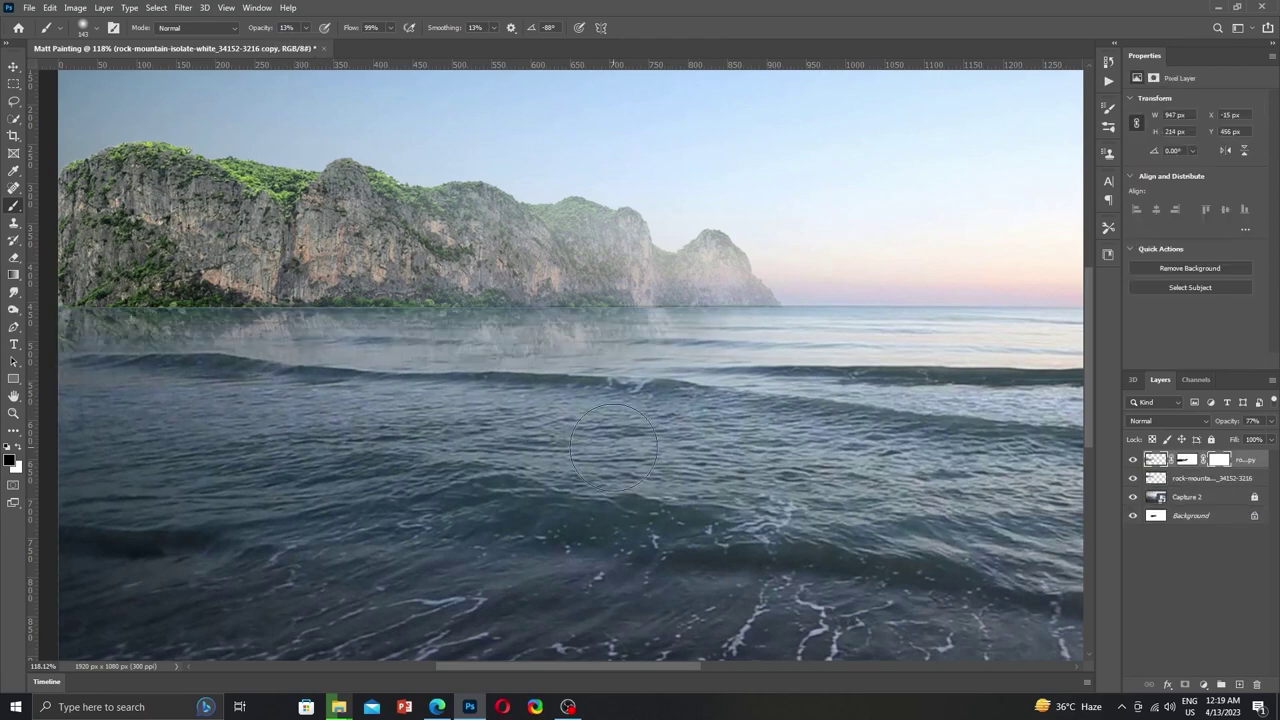
key(ctrl+0)
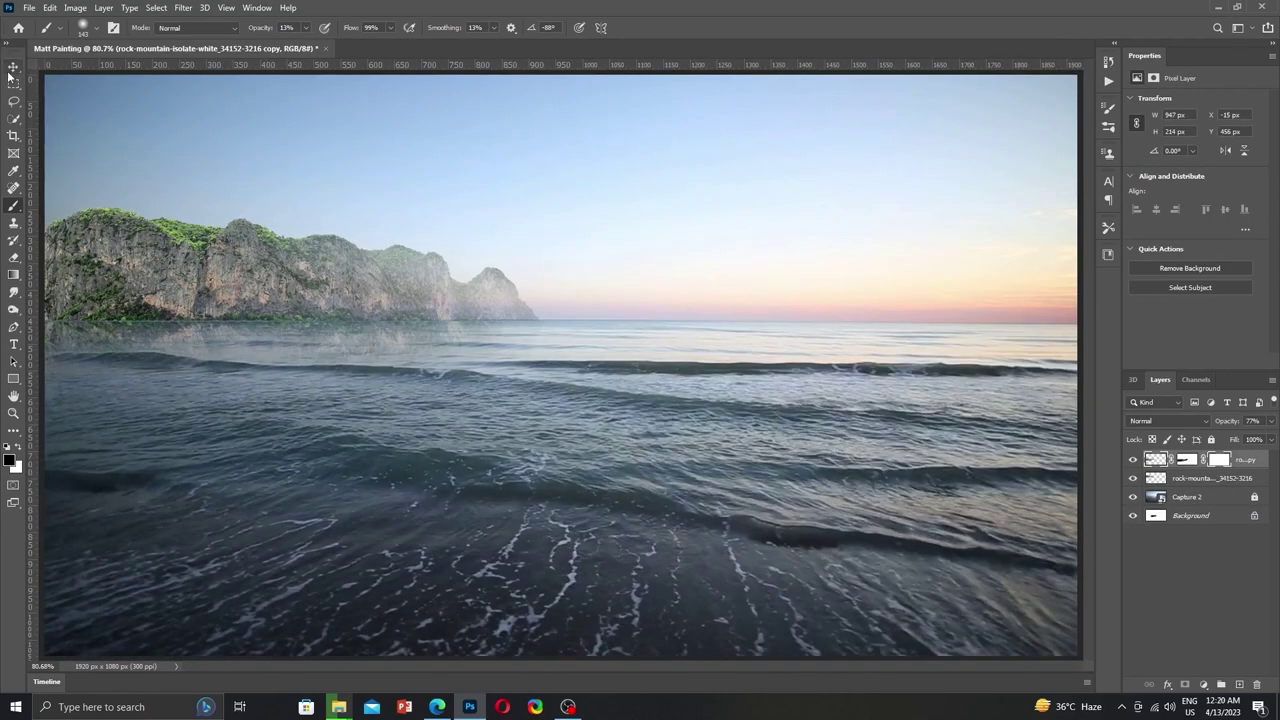
click(12, 67)
key(ctrl+e)
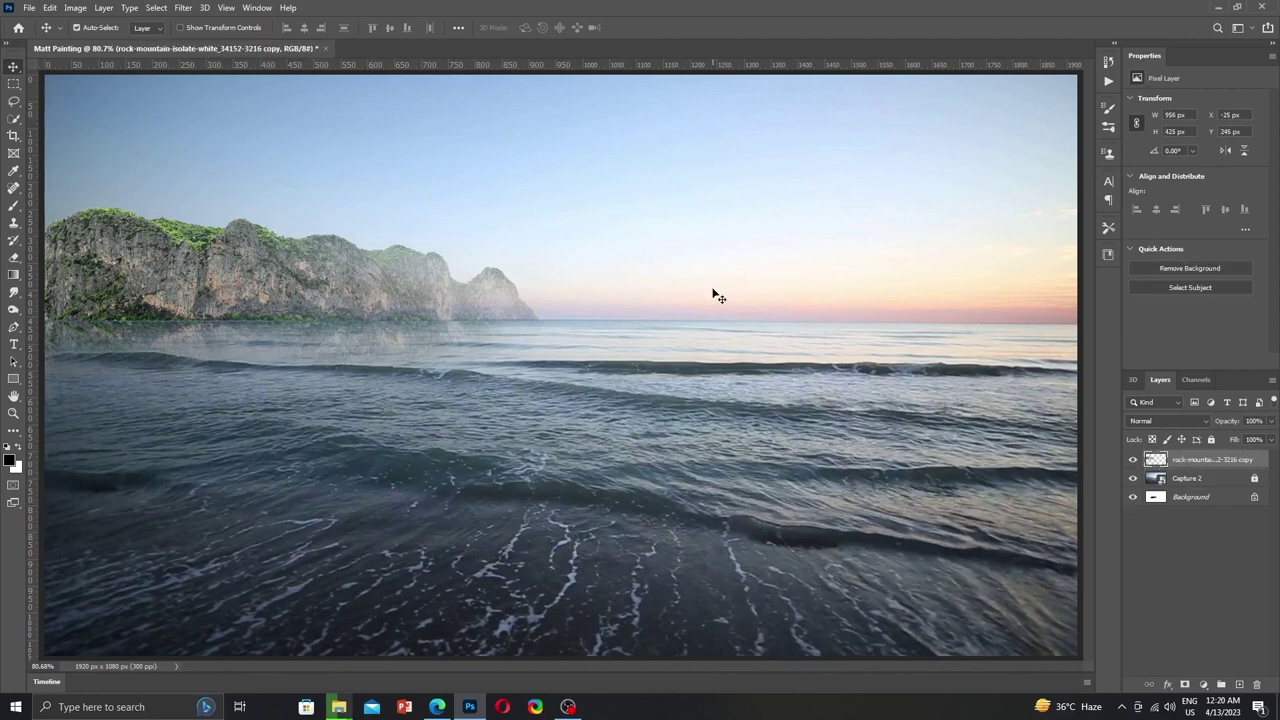
Drag the forested rock-mountain image from the Desktop folder into the painting.
click(1218, 8)
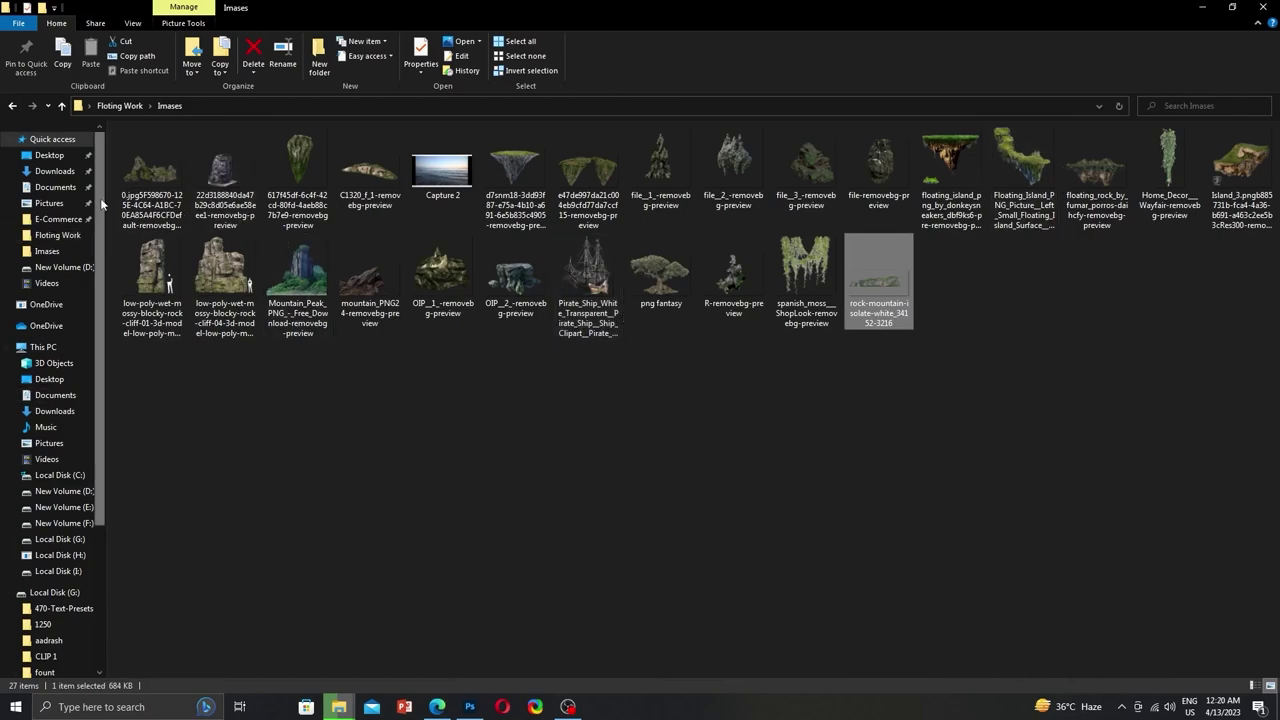
click(1202, 7)
double_click(233, 288)
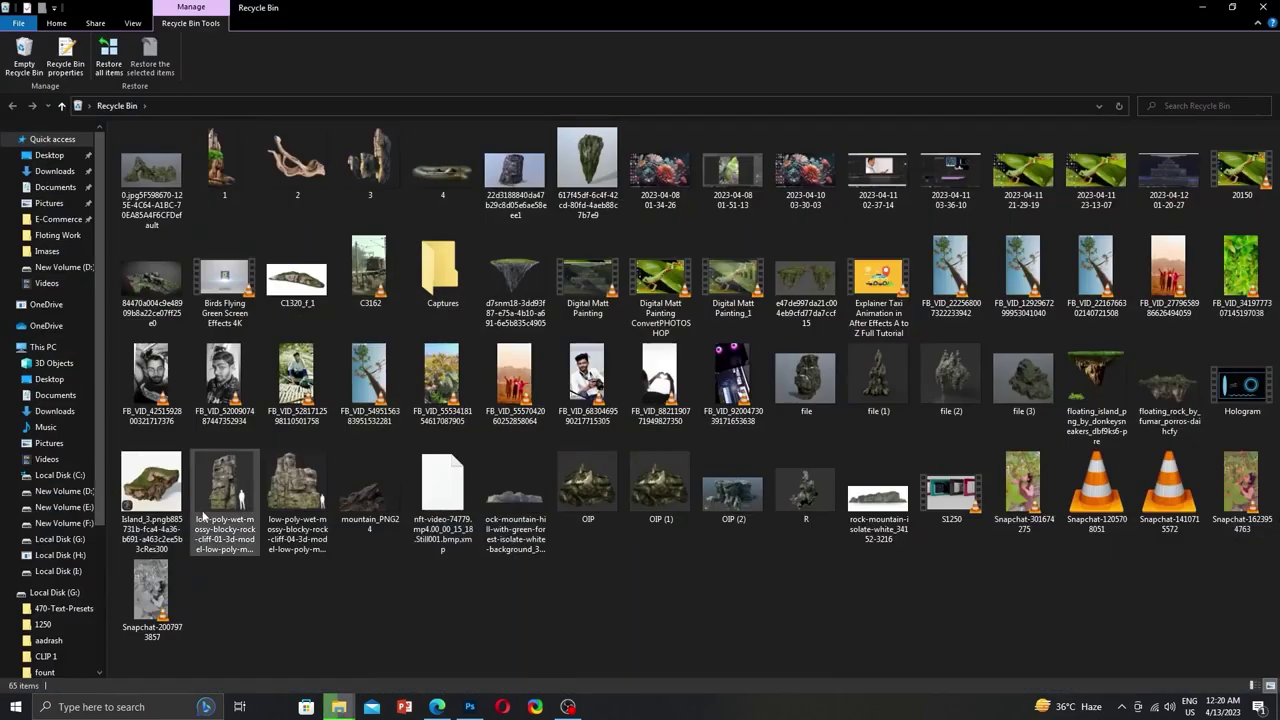
click(45, 155)
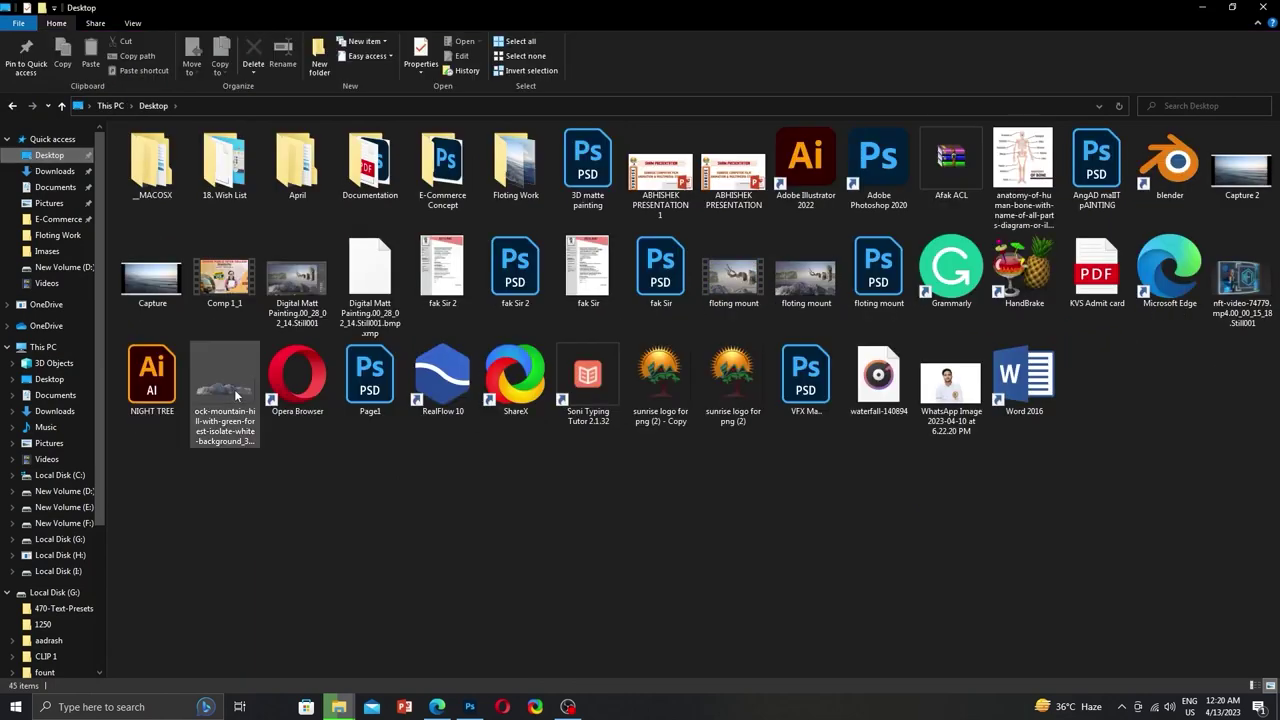
mouse_move(237, 396)
mouse_down()
mouse_move(515, 165)
mouse_move(152, 165)
mouse_move(241, 385)
mouse_move(924, 338)
mouse_move(749, 354)
mouse_move(672, 389)
mouse_up()
Mirror the forested hill, shrink it to 776×157 px, and set it on the right horizon.
right_click(514, 340)
click(580, 548)
drag(773, 310, 781, 322)
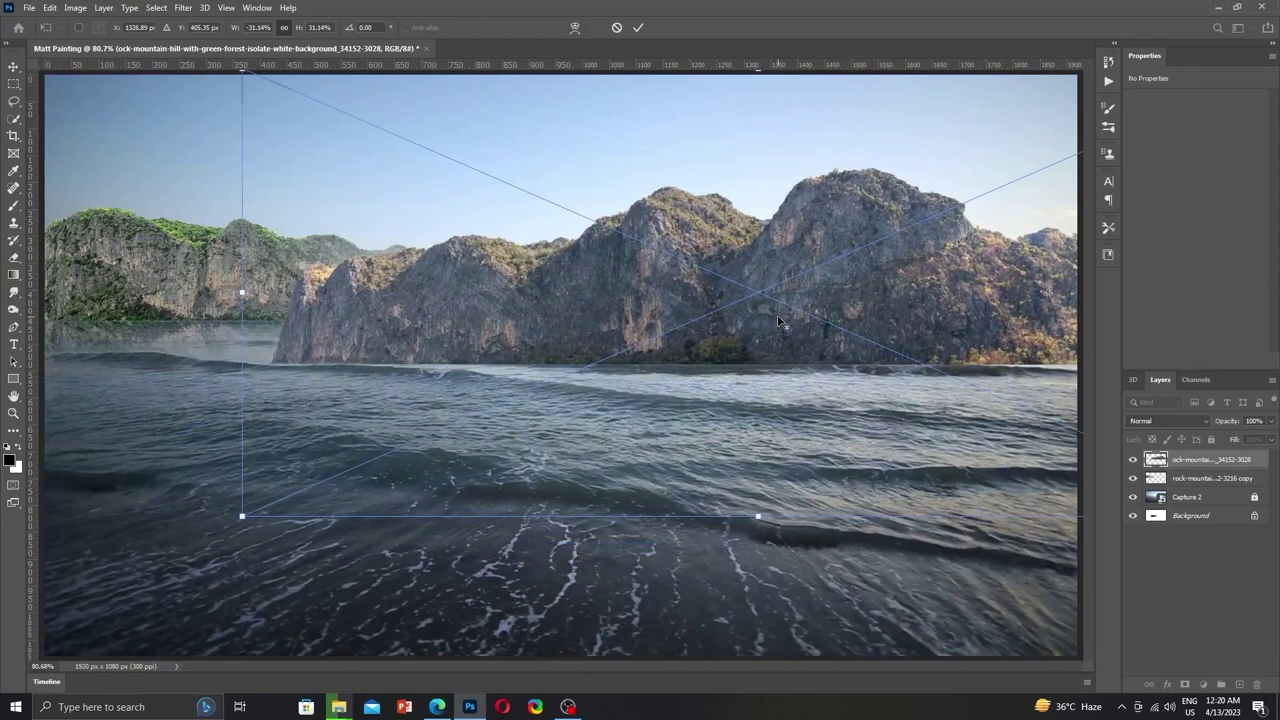
scroll(781, 322, down, 2)
mouse_move(1090, 140)
mouse_down()
mouse_move(538, 326)
mouse_move(930, 285)
mouse_up()
drag(901, 331, 921, 310)
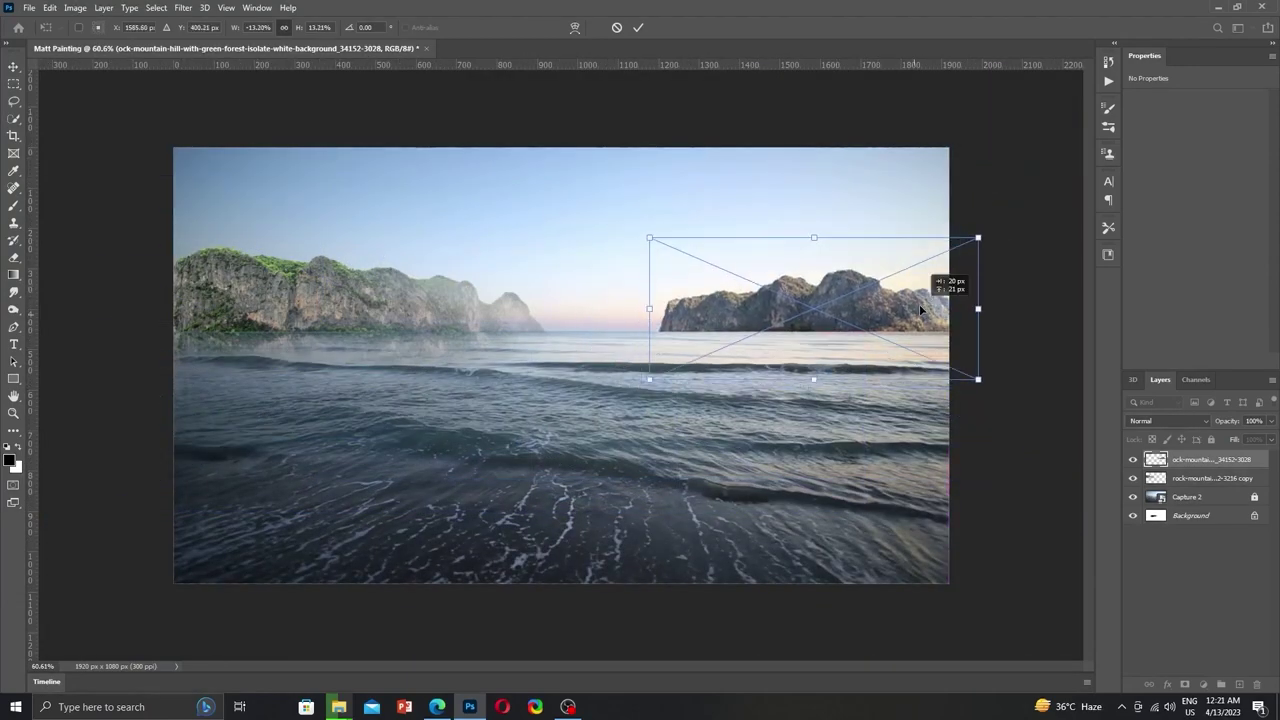
scroll(915, 322, up, 3)
scroll(915, 322, up, 2)
drag(604, 338, 580, 342)
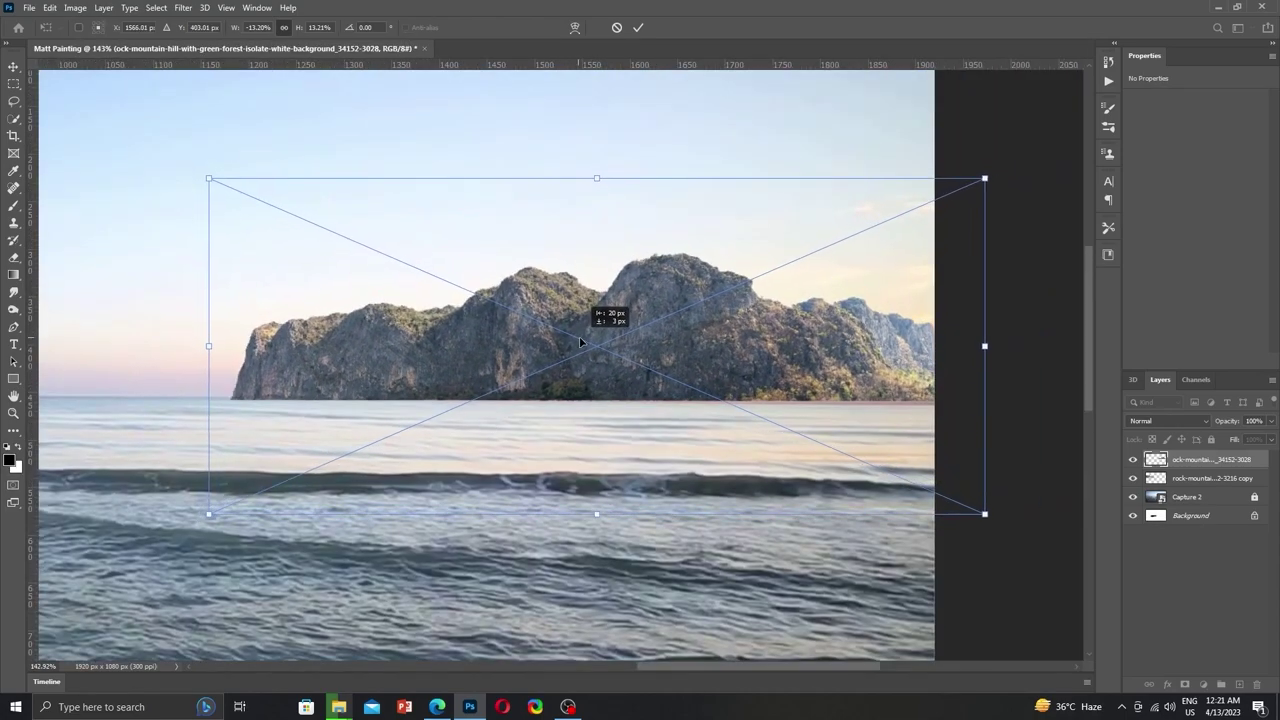
key(Return)
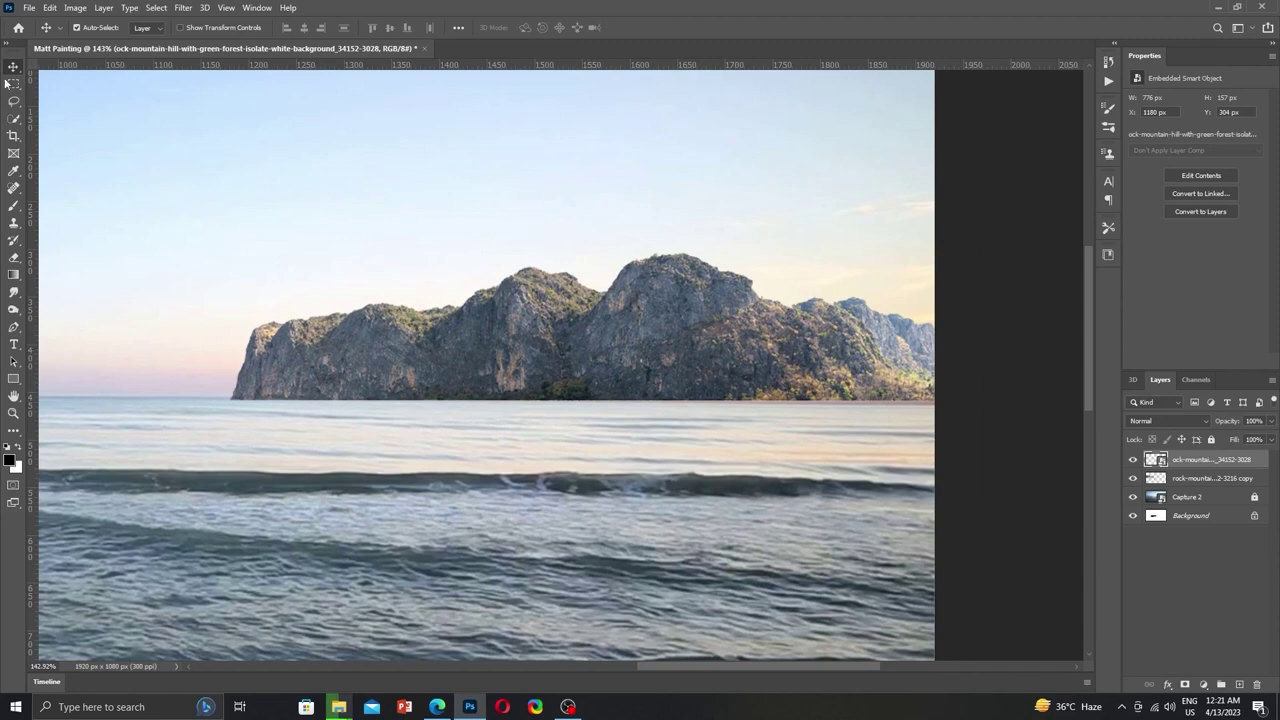
click(75, 7)
Deepen the right-hand mountain's blacks with Selective Color, setting Blacks to +26.
click(258, 247)
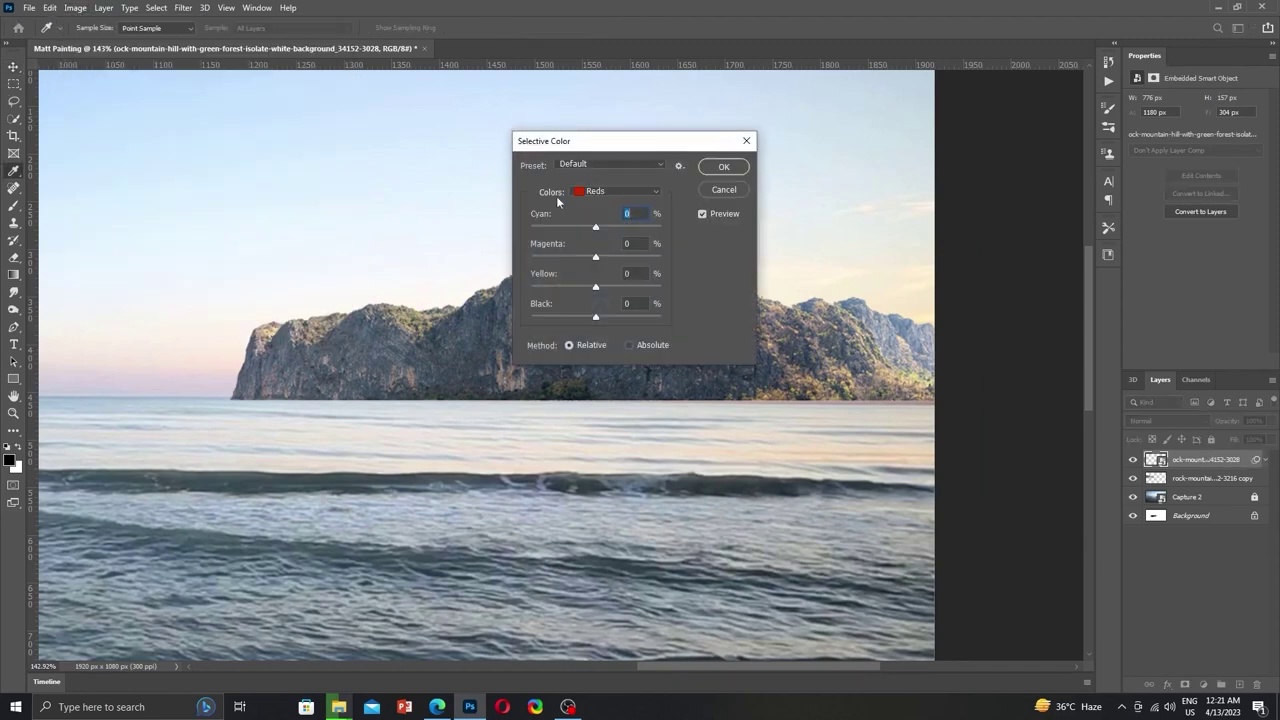
click(612, 191)
click(598, 306)
drag(596, 317, 613, 319)
click(738, 167)
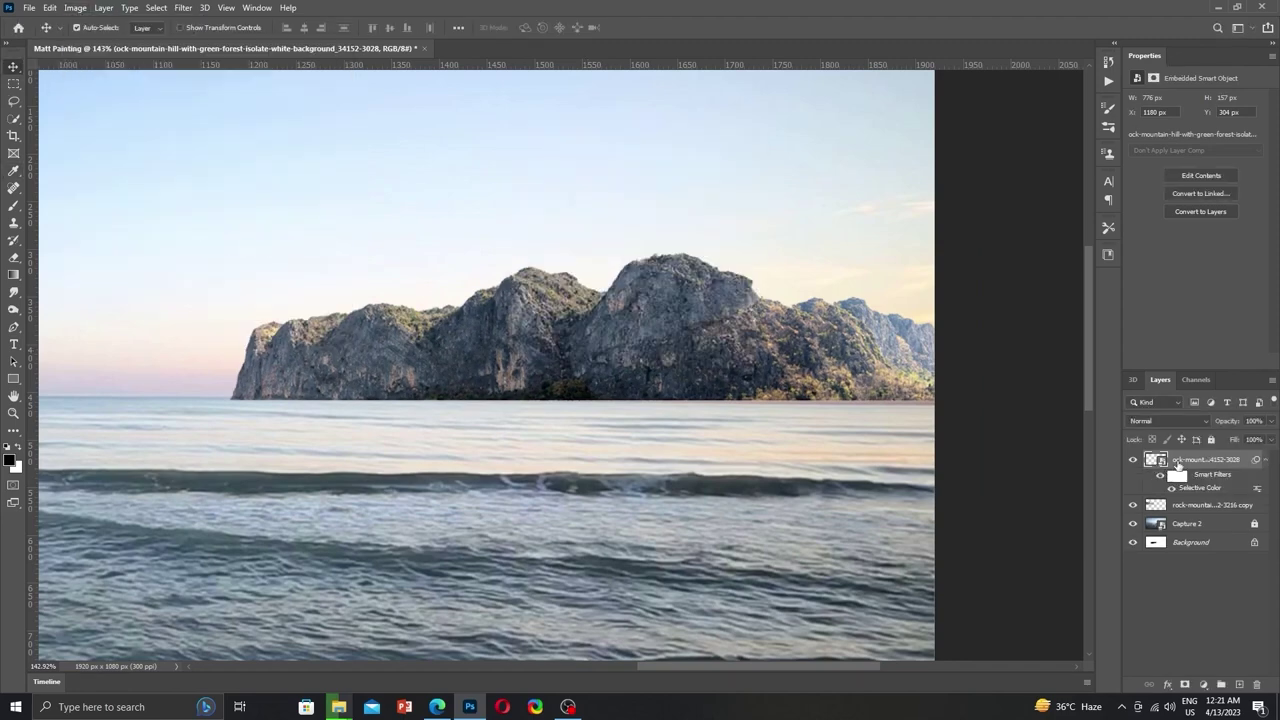
Rasterize the mountain layer, add a layer mask, and fit the painting on screen.
right_click(1200, 459)
click(1040, 368)
key(ctrl+0)
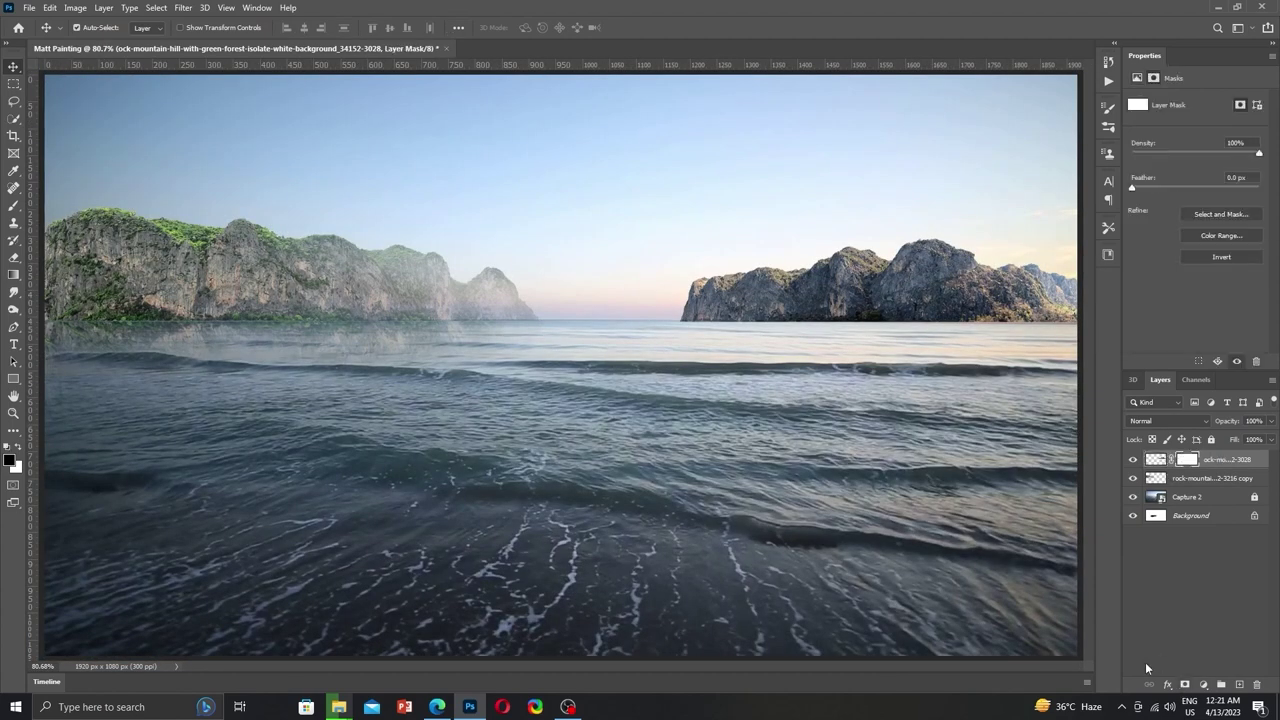
Drop the mask and lightly erase the right cliffs' tops, left part and peak at 9% opacity.
key(ctrl+z)
key(e)
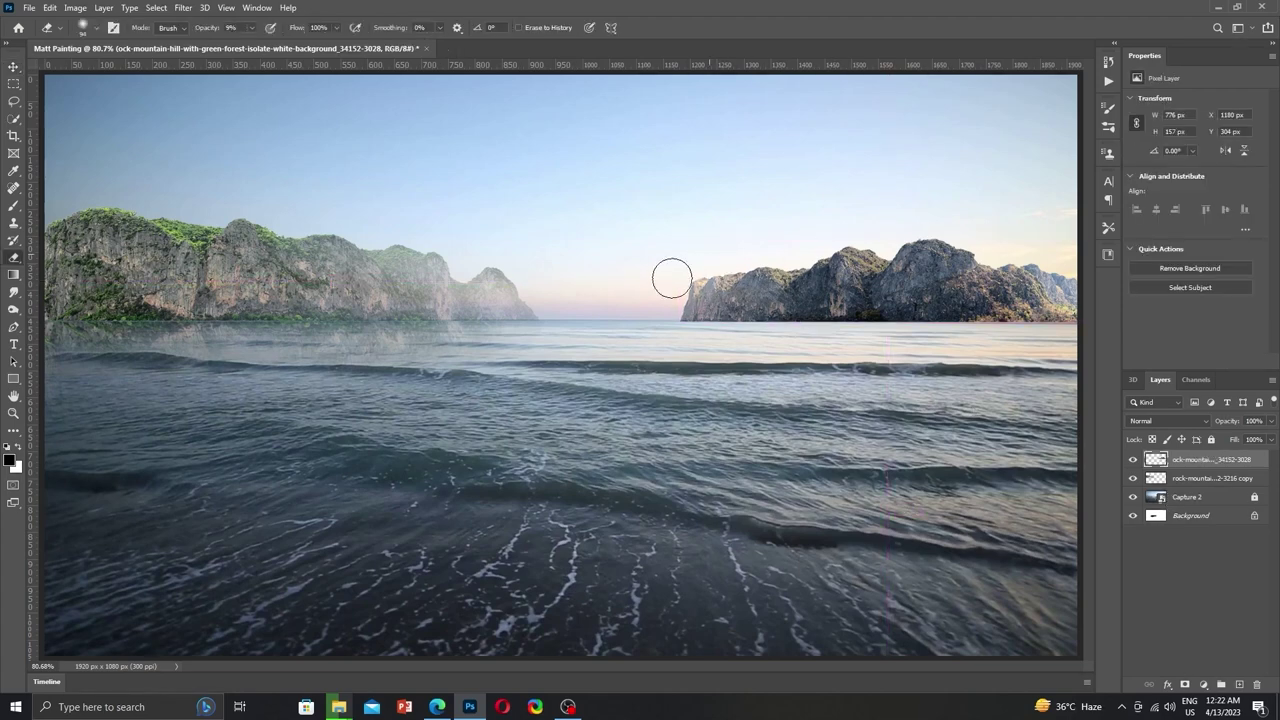
mouse_move(672, 278)
mouse_down()
mouse_move(917, 226)
mouse_move(686, 270)
mouse_move(747, 275)
mouse_up()
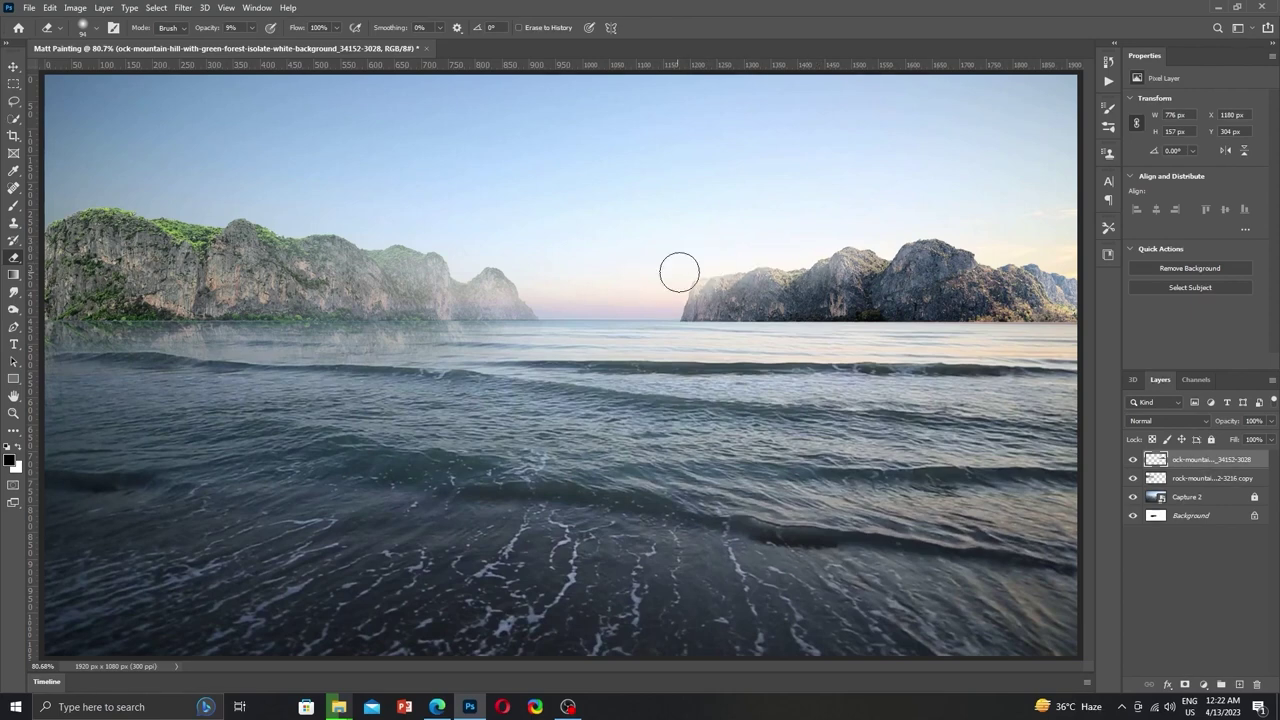
drag(725, 283, 809, 253)
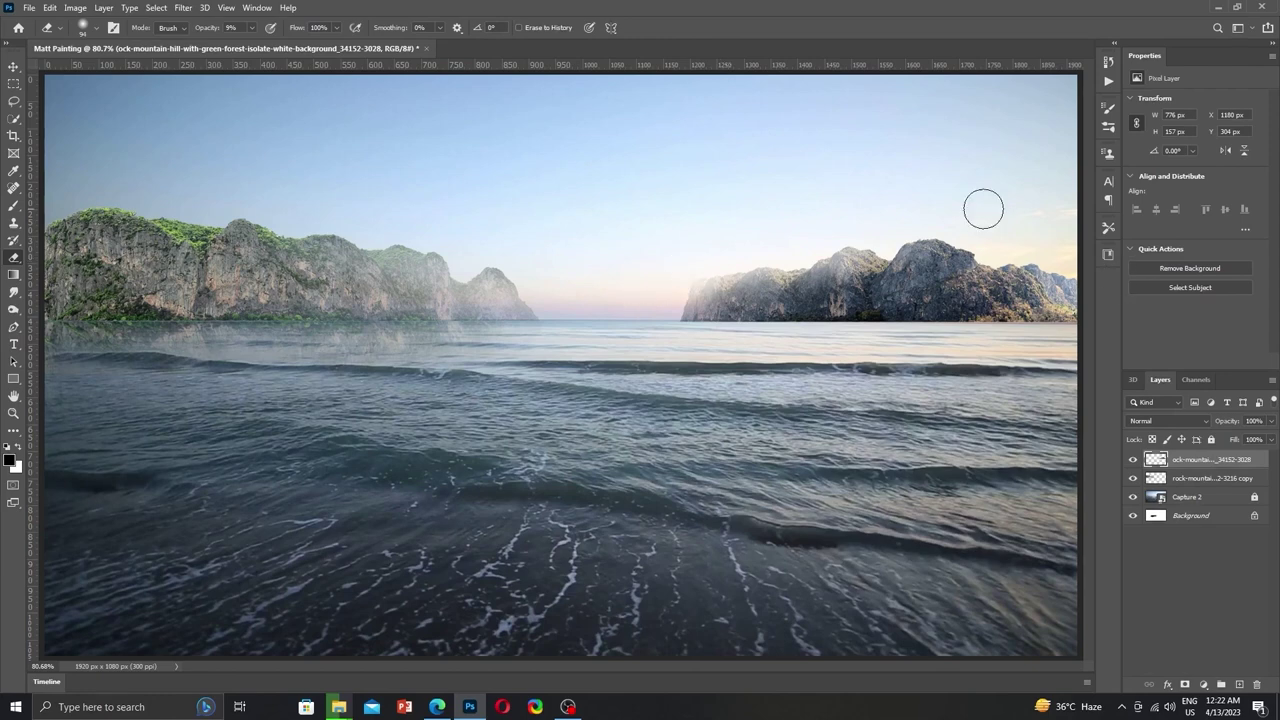
drag(984, 223, 970, 245)
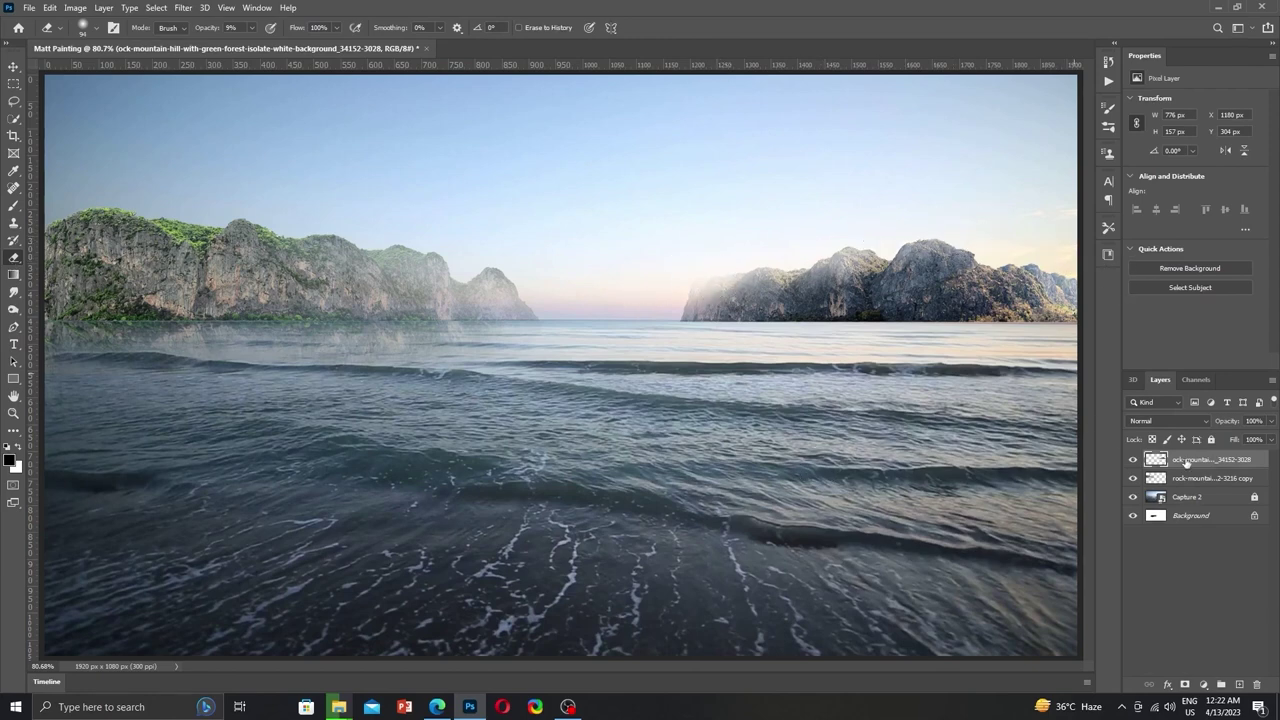
Save the painting as Floting Animation.psd in the Floting Work folder, replacing the existing file.
key(ctrl+shift+s)
click(733, 469)
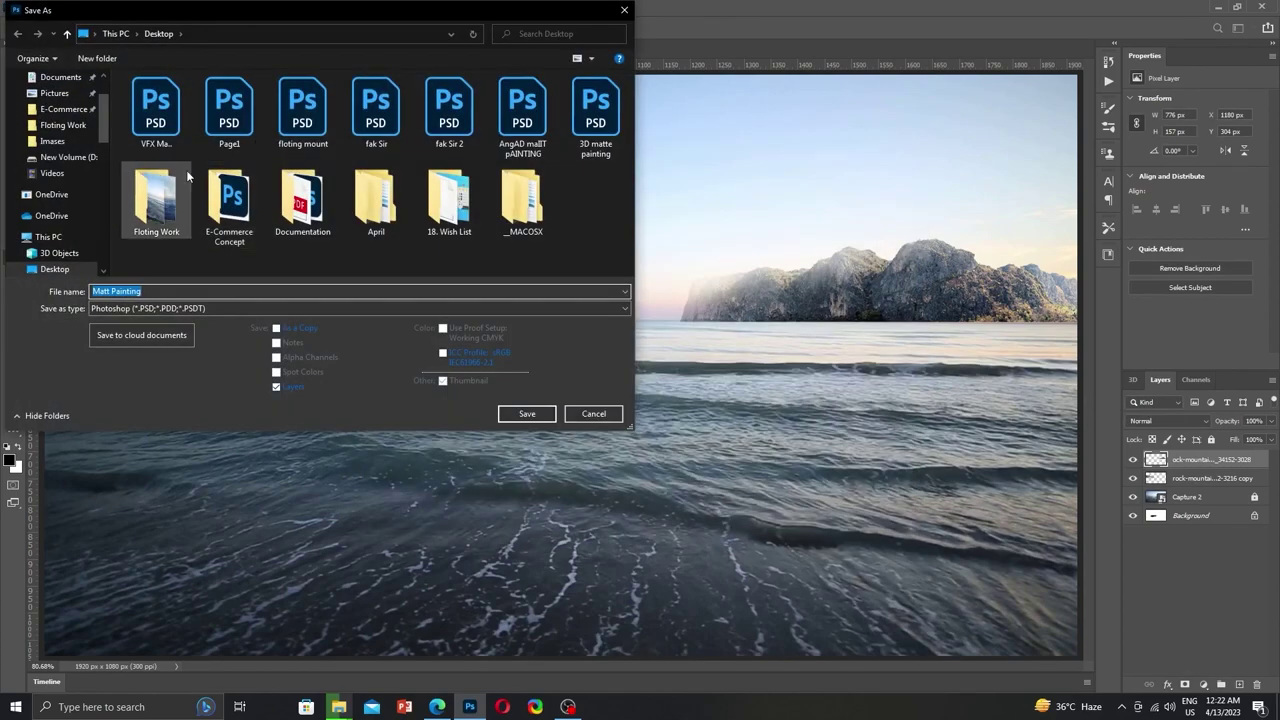
double_click(157, 195)
click(527, 413)
click(677, 351)
click(789, 200)
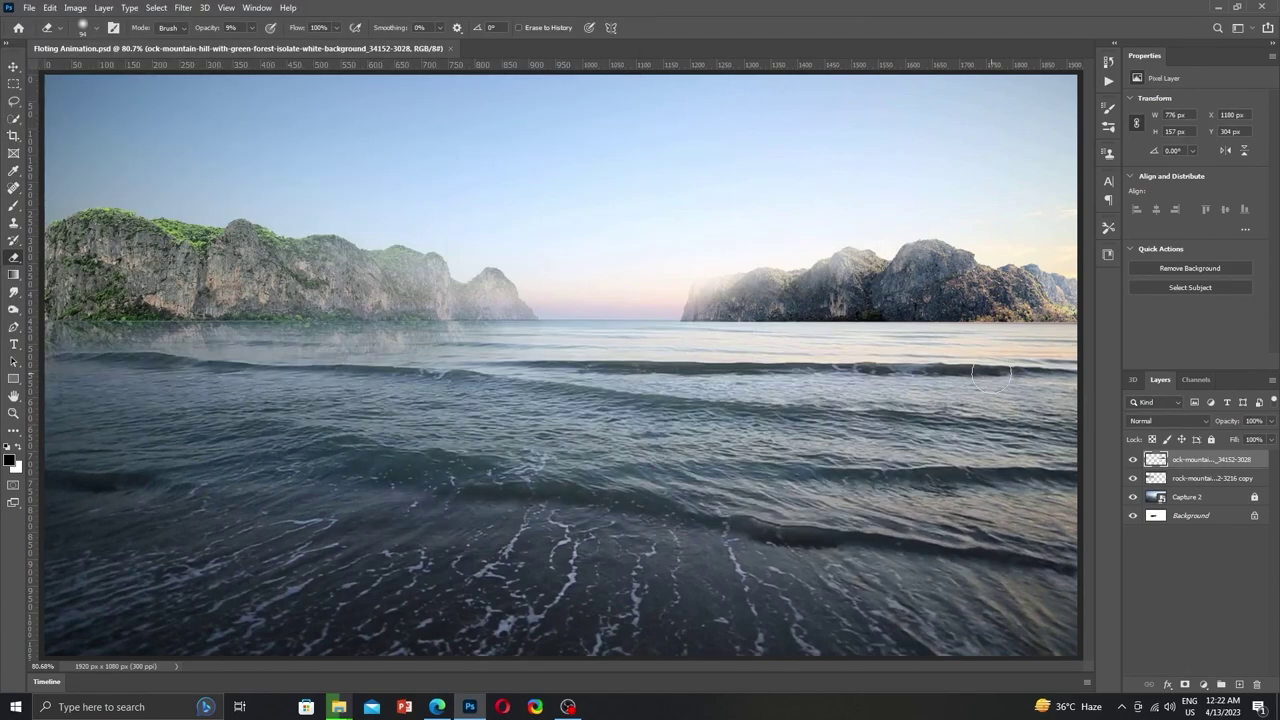
Add an empty layer and drag the floating_rock PNG from File Explorer onto the canvas.
click(1238, 685)
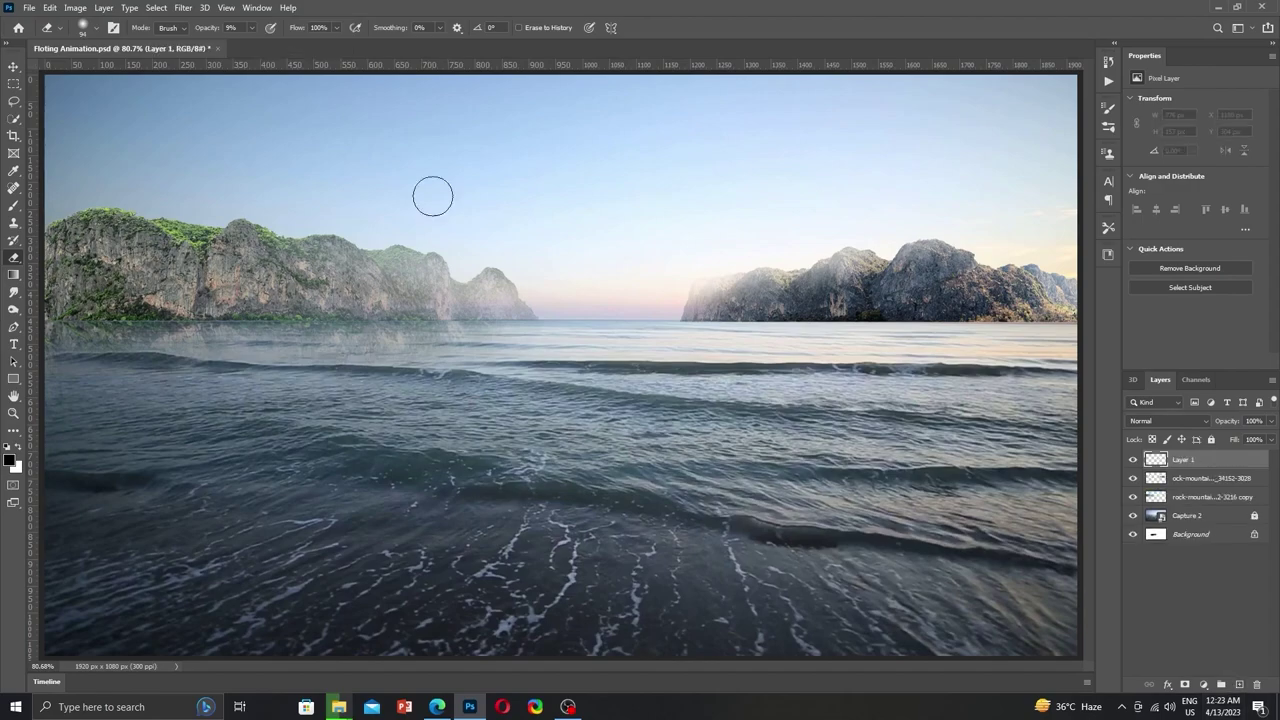
key(alt+Tab)
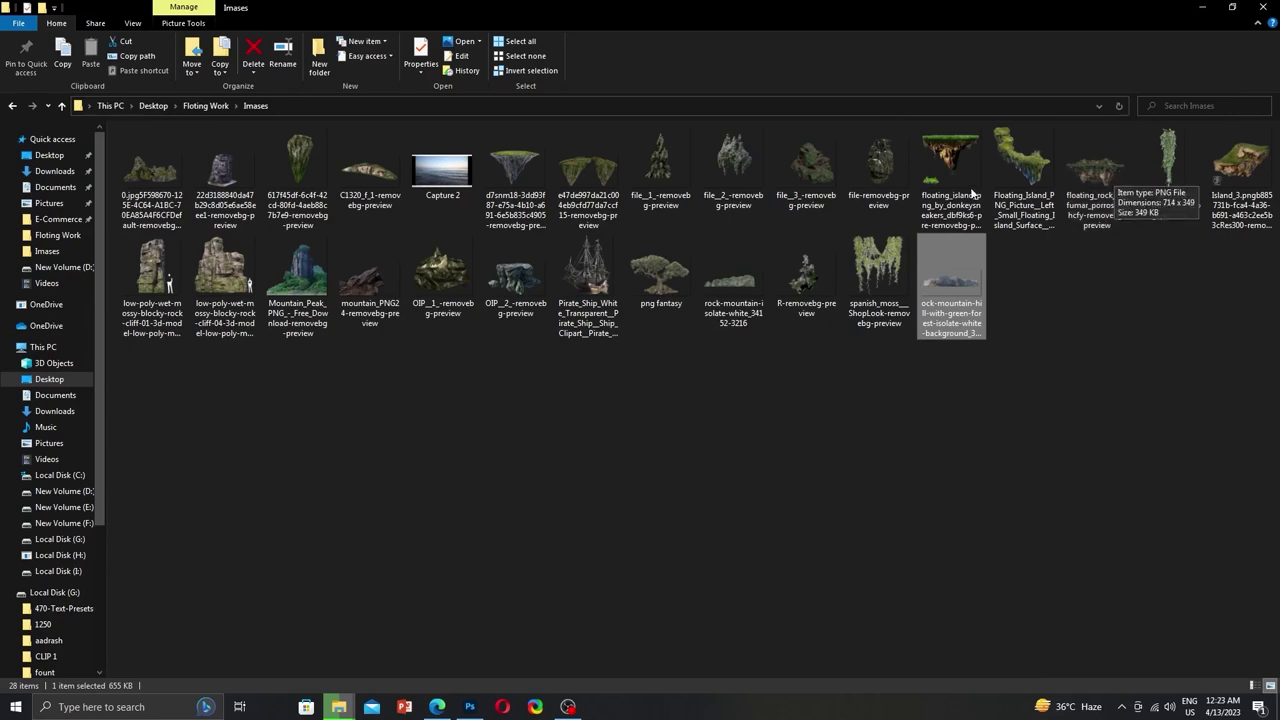
double_click(1064, 170)
key(Escape)
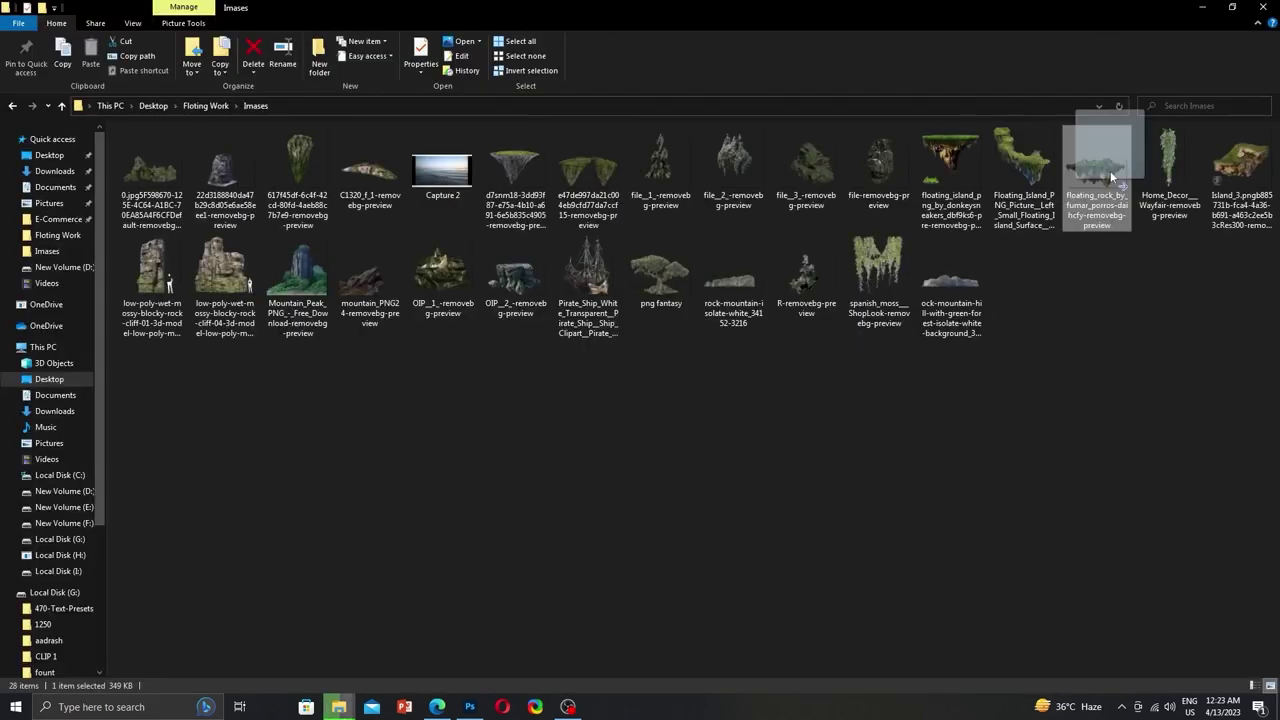
drag(1110, 170, 815, 247)
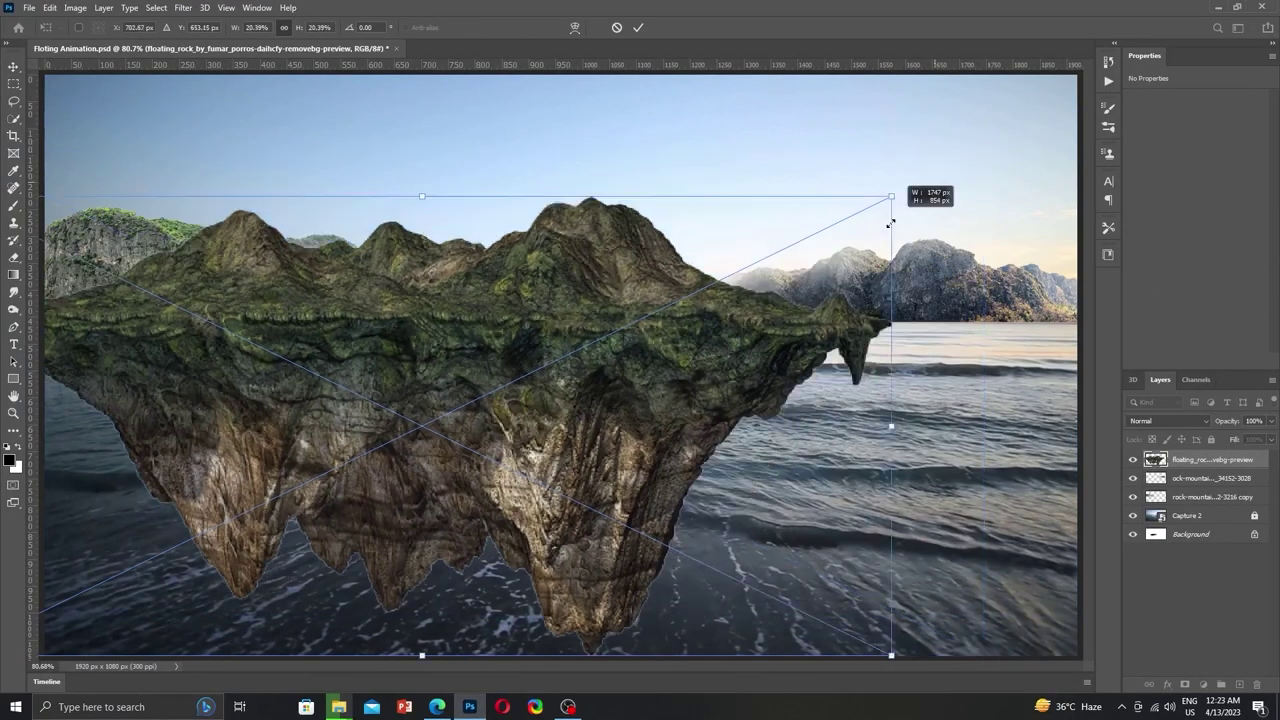
Shrink the floating rock to 472×230 px and hang it in the upper-right sky.
mouse_move(815, 247)
mouse_down()
mouse_move(733, 261)
mouse_move(714, 190)
mouse_up()
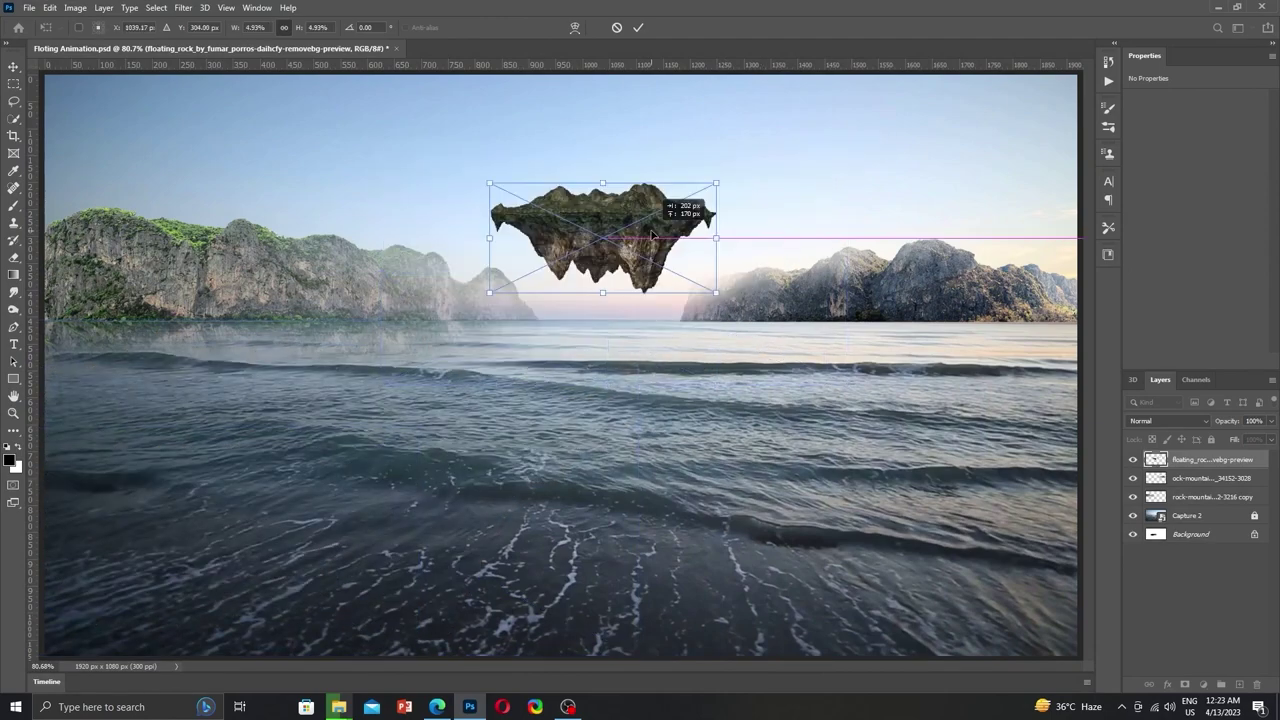
drag(600, 240, 666, 271)
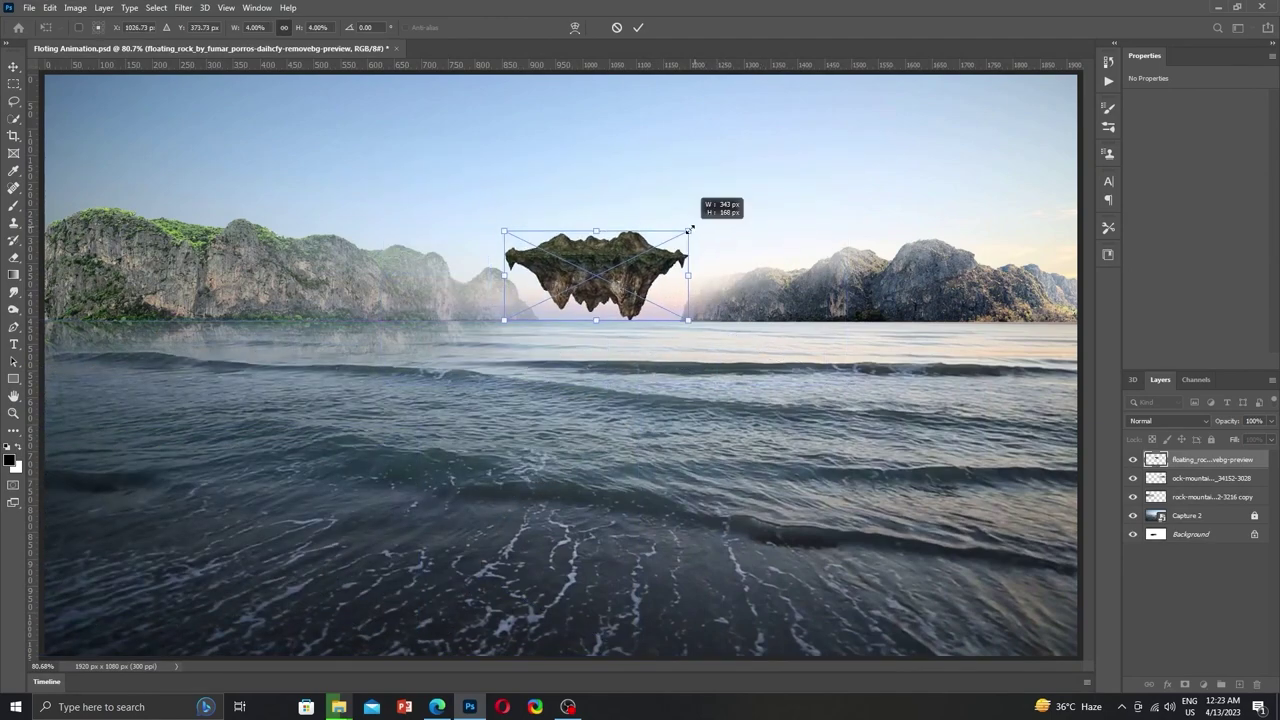
drag(693, 228, 758, 153)
mouse_move(616, 218)
mouse_down()
mouse_move(630, 248)
mouse_move(898, 303)
mouse_up()
key(Return)
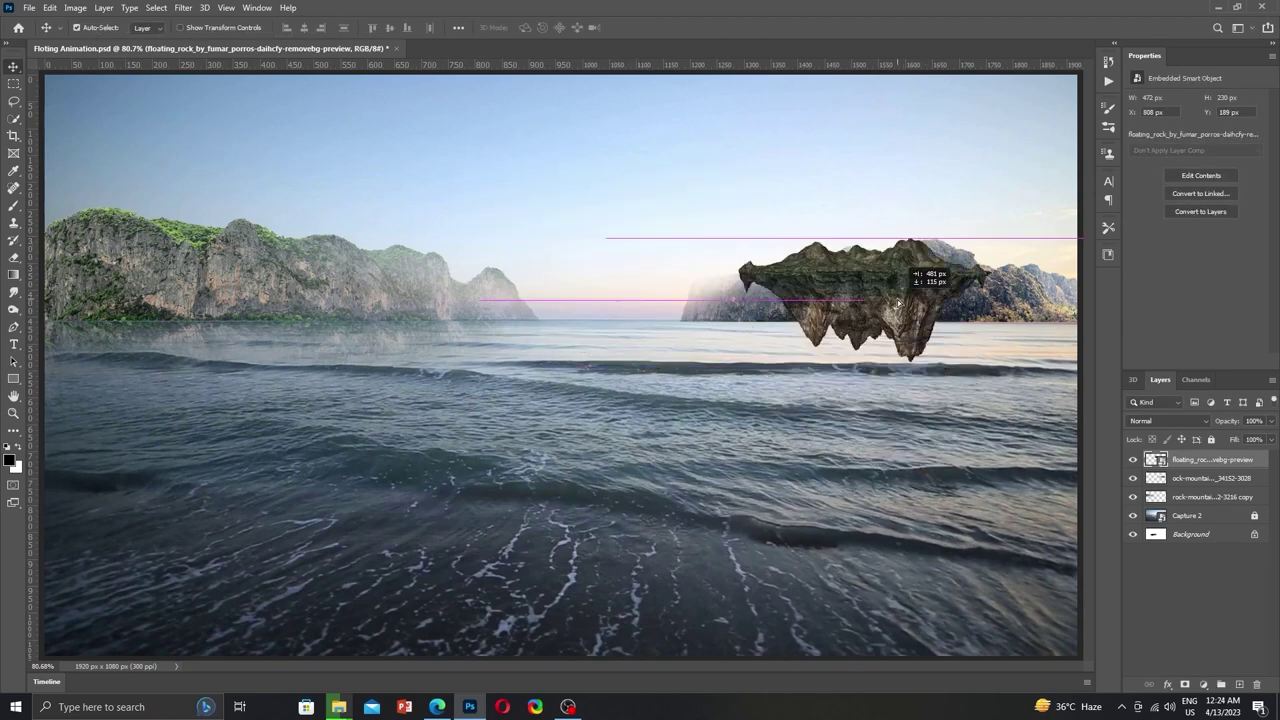
mouse_move(898, 303)
mouse_down()
mouse_move(868, 204)
mouse_move(566, 270)
mouse_up()
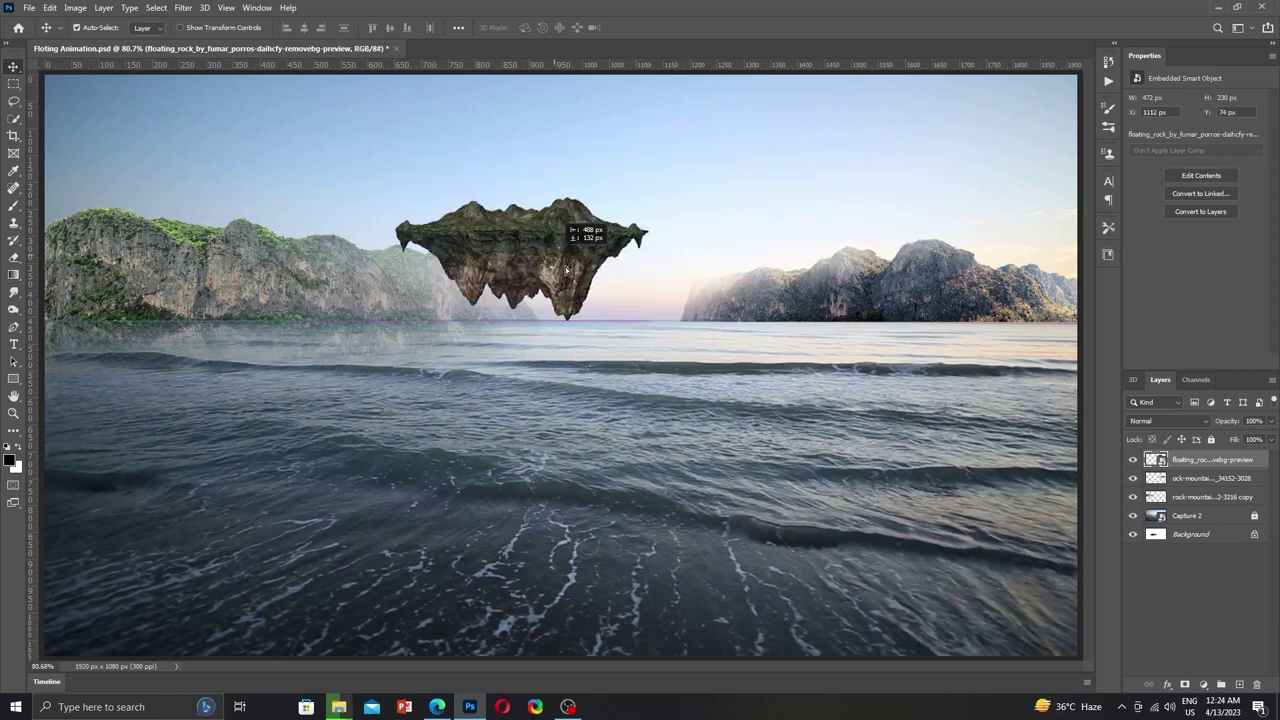
drag(566, 270, 770, 188)
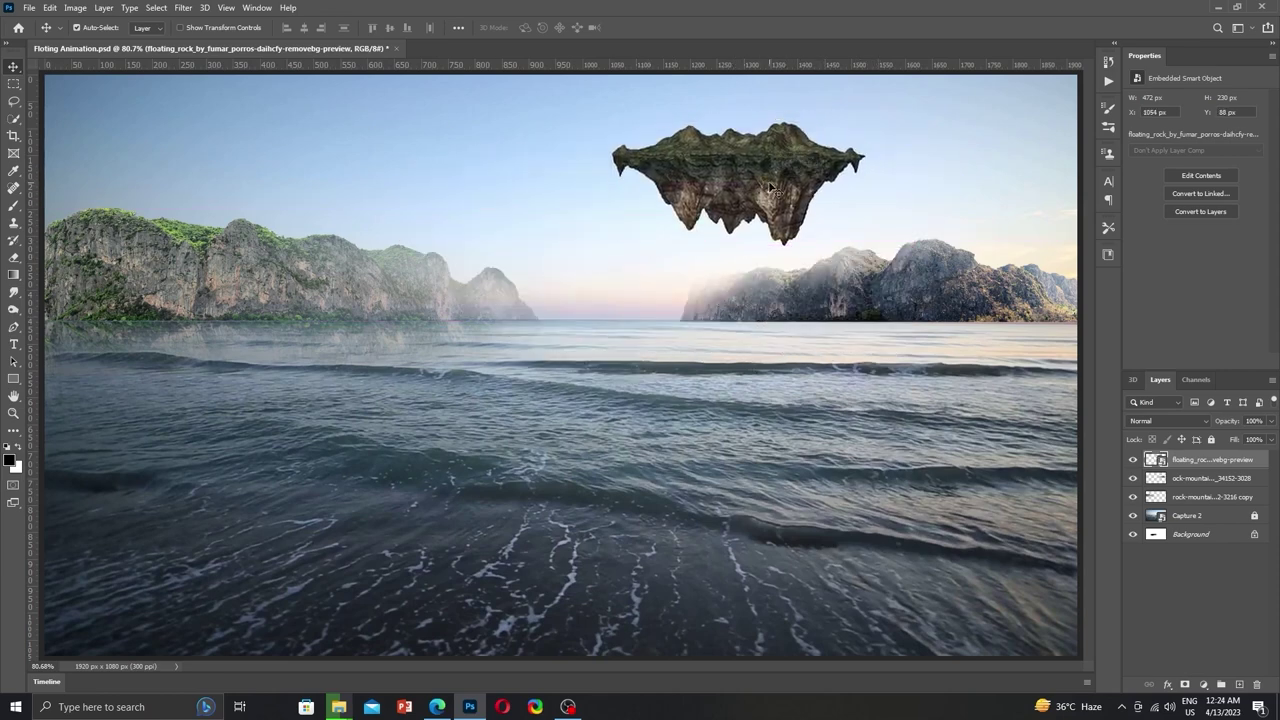
Bring in the grassy floating_island PNG and move it toward the upper-left sky.
key(alt+Tab)
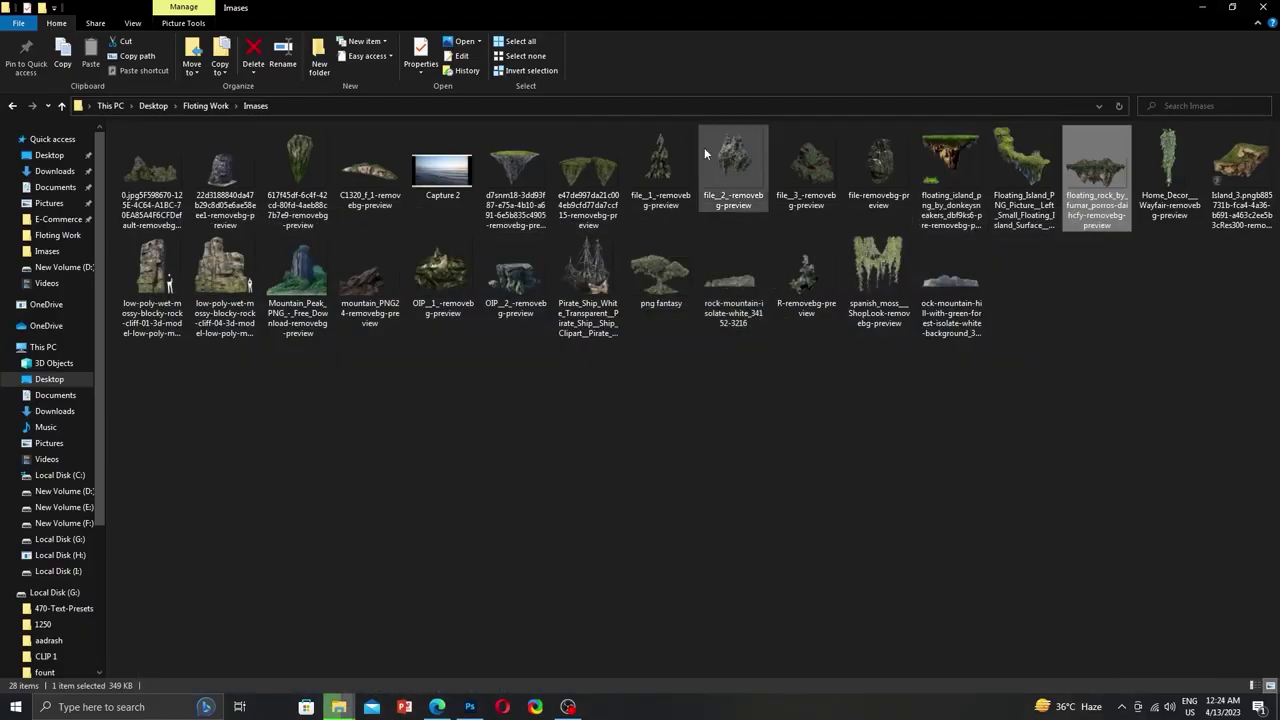
drag(945, 185, 618, 388)
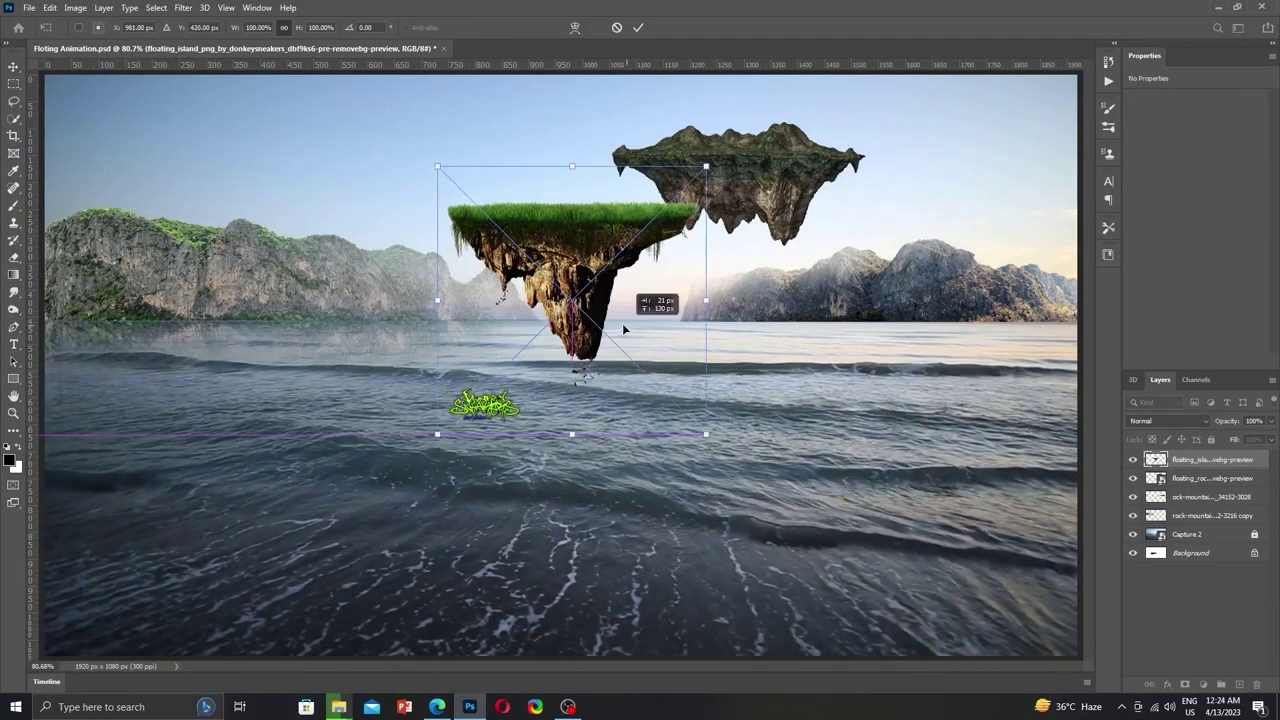
mouse_move(622, 323)
mouse_down()
mouse_move(487, 298)
mouse_move(772, 251)
mouse_move(797, 266)
mouse_move(790, 350)
mouse_up()
Replace the grassy island with the twin floating rocks, shrunk to 206×102 px upper left.
key(Escape)
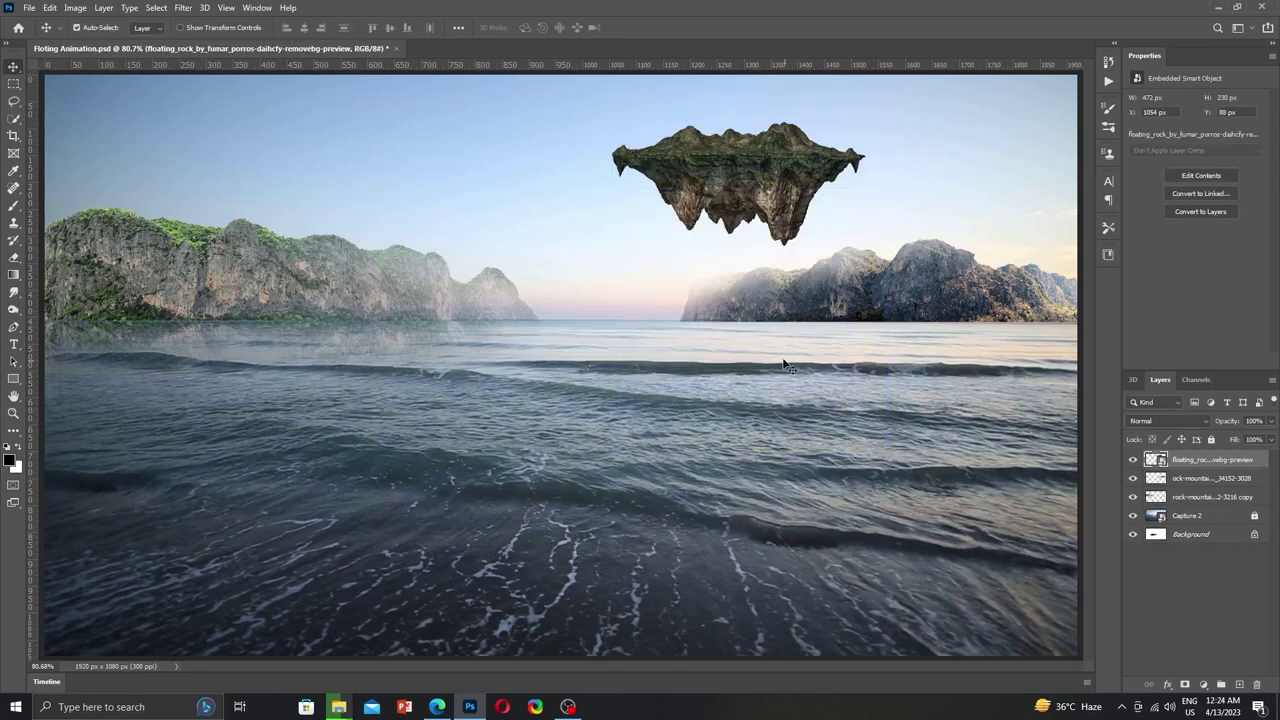
key(alt+Tab)
drag(583, 179, 640, 360)
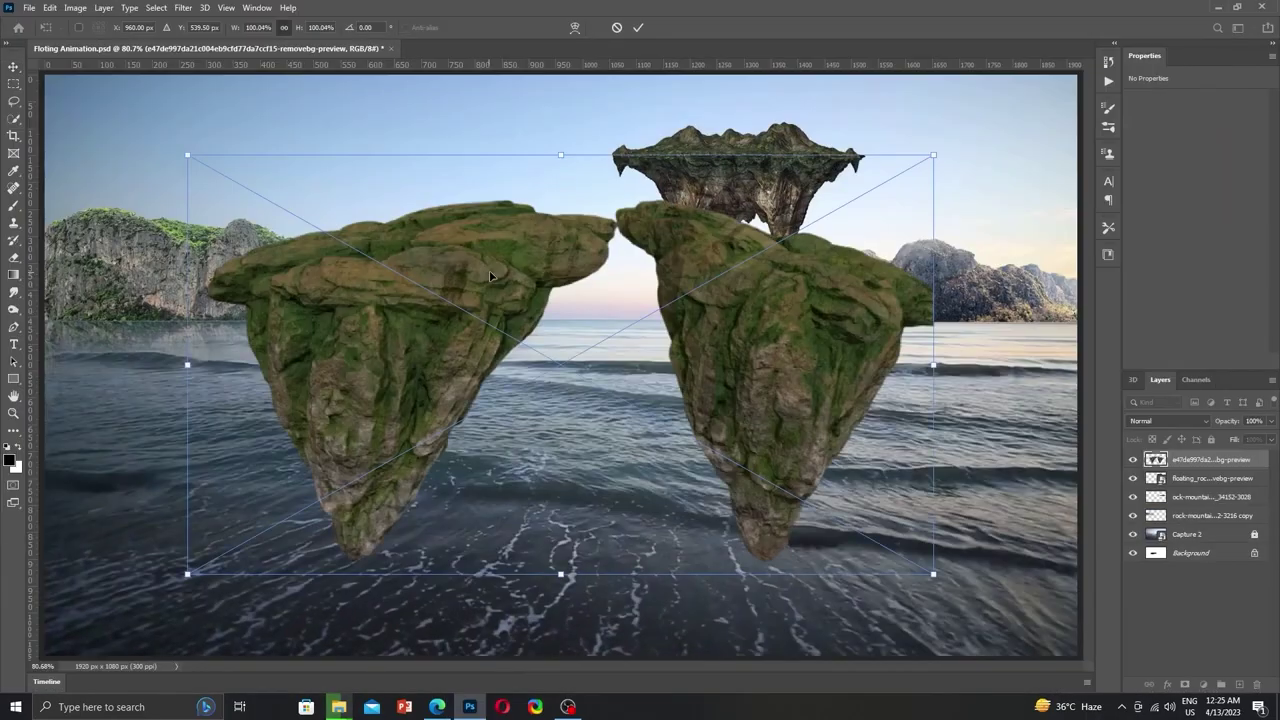
mouse_move(1071, 157)
mouse_down()
mouse_move(650, 314)
mouse_move(323, 477)
mouse_move(463, 200)
mouse_move(446, 212)
mouse_up()
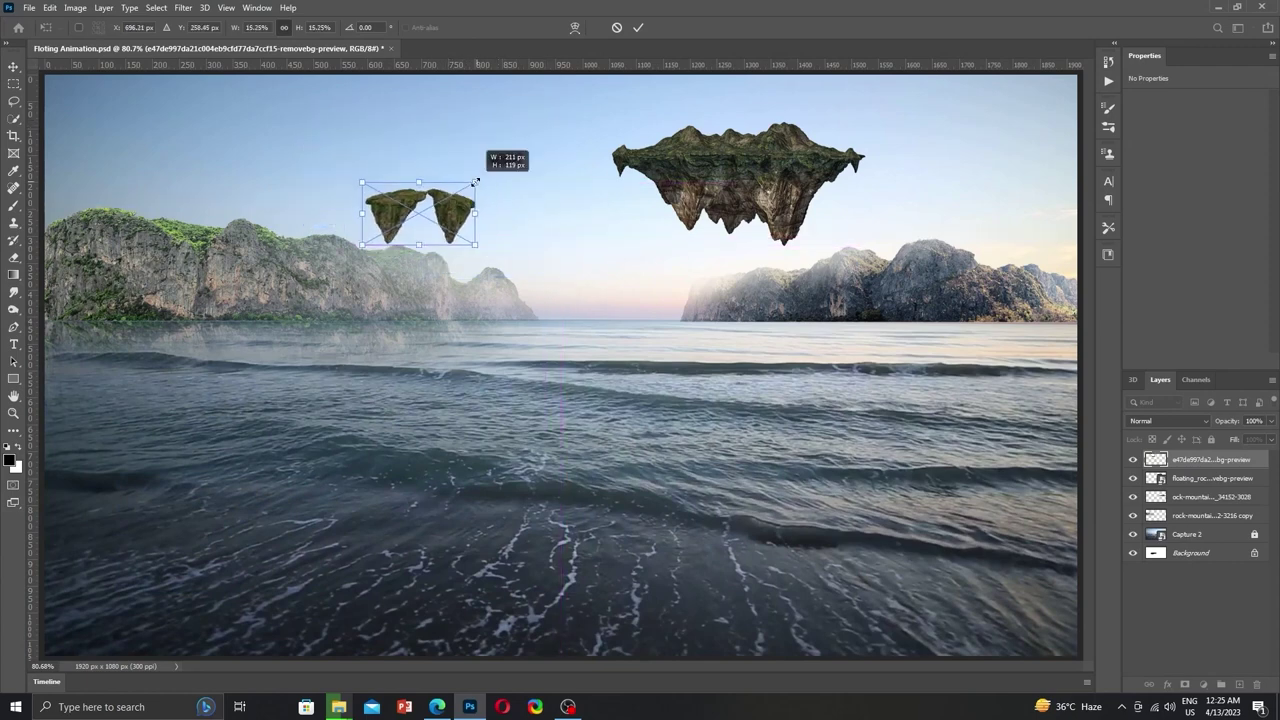
drag(446, 212, 447, 214)
key(Return)
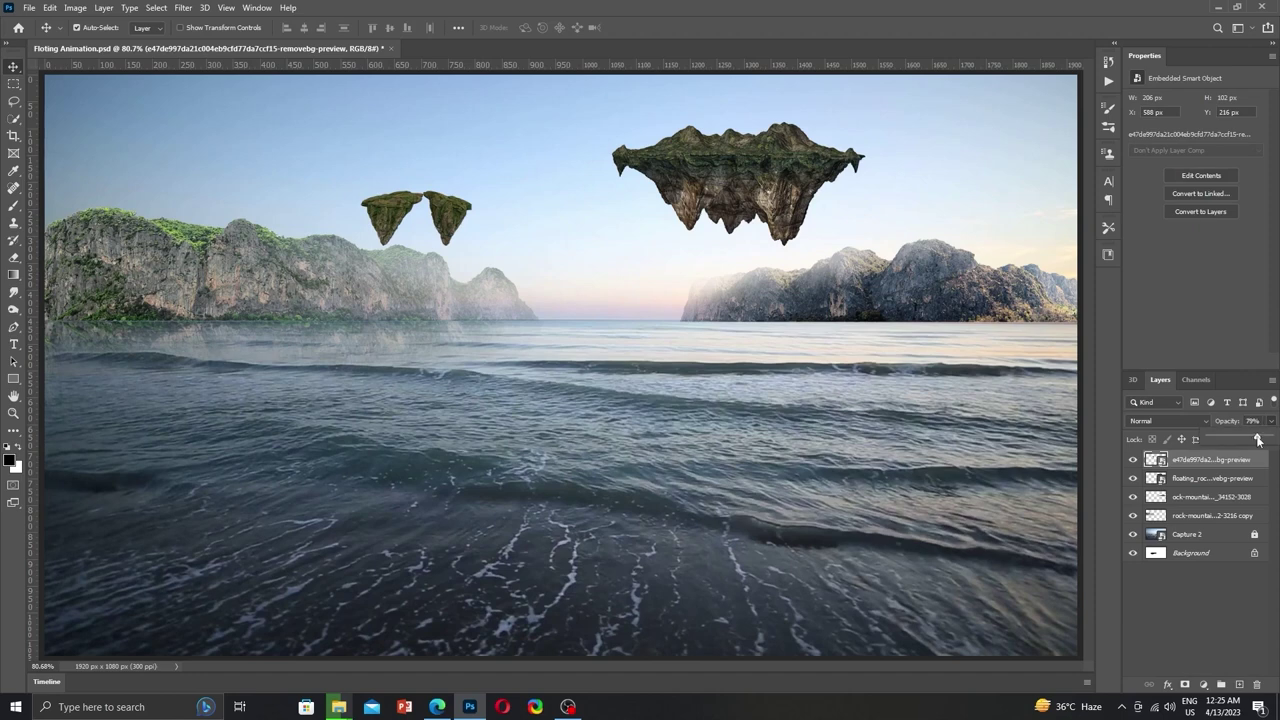
Lower the twin rocks' layer opacity to 47% and settle them in the upper-left sky.
drag(1258, 440, 1238, 440)
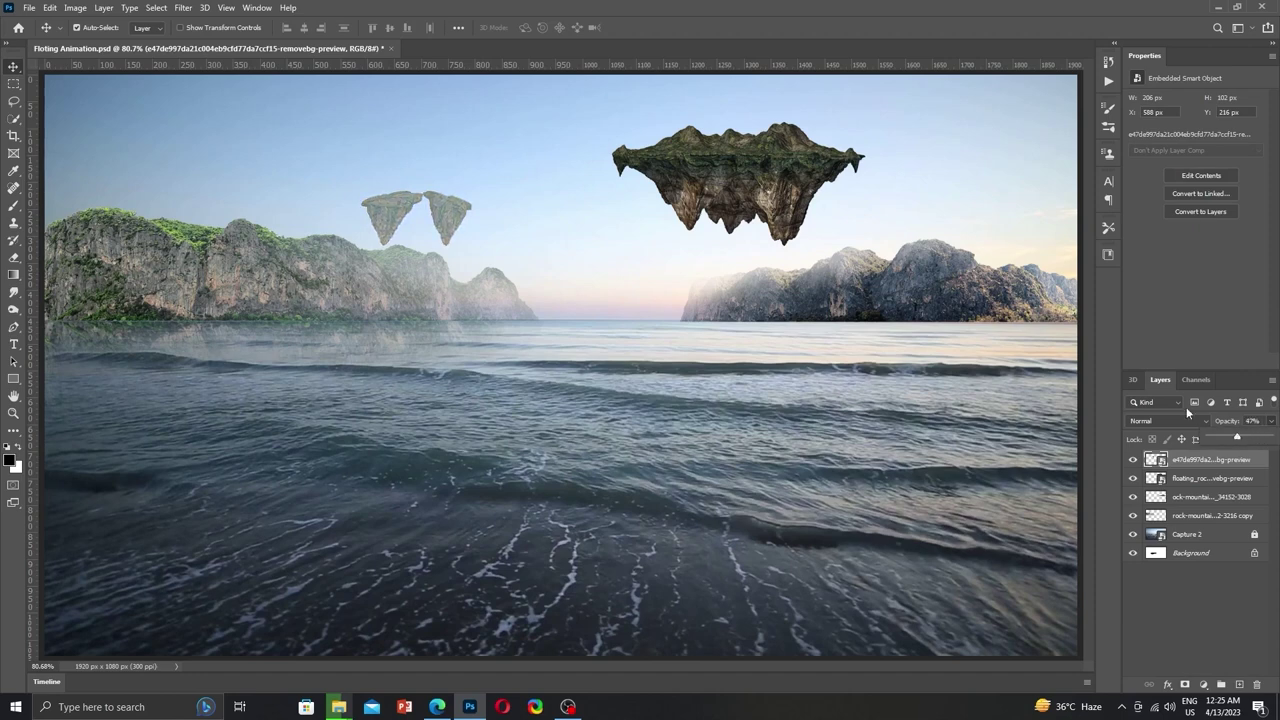
mouse_move(490, 212)
mouse_down()
mouse_move(336, 188)
mouse_move(486, 200)
mouse_up()
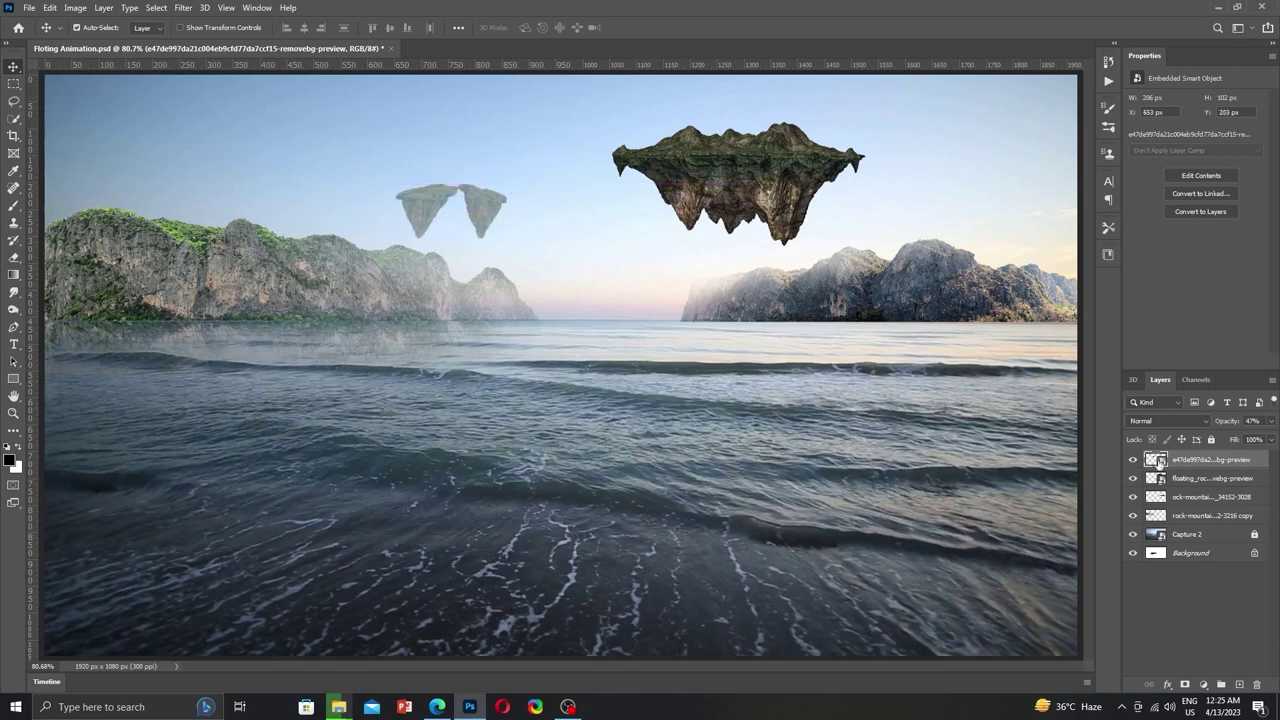
click(1220, 10)
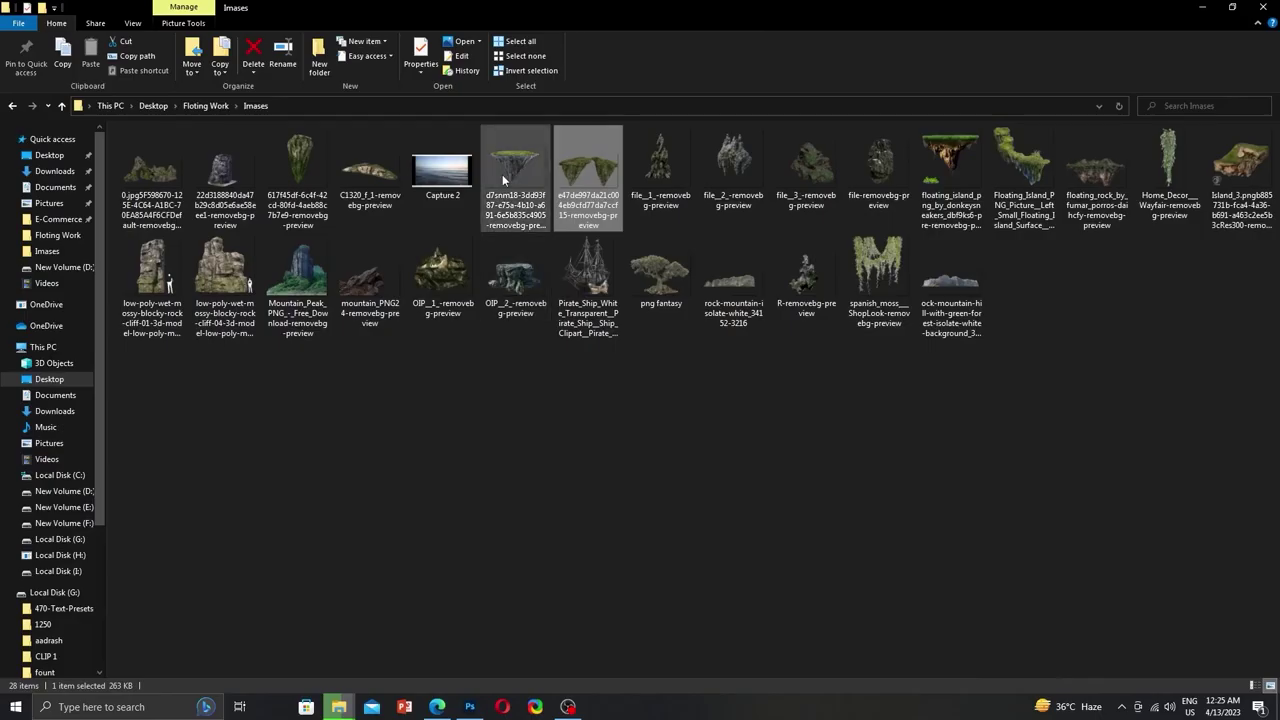
Place the mossy rock, shrink it to about 28% (250×474 px), and set it at the right edge.
mouse_move(300, 180)
mouse_down()
mouse_move(436, 680)
mouse_move(560, 445)
mouse_up()
drag(851, 158, 640, 225)
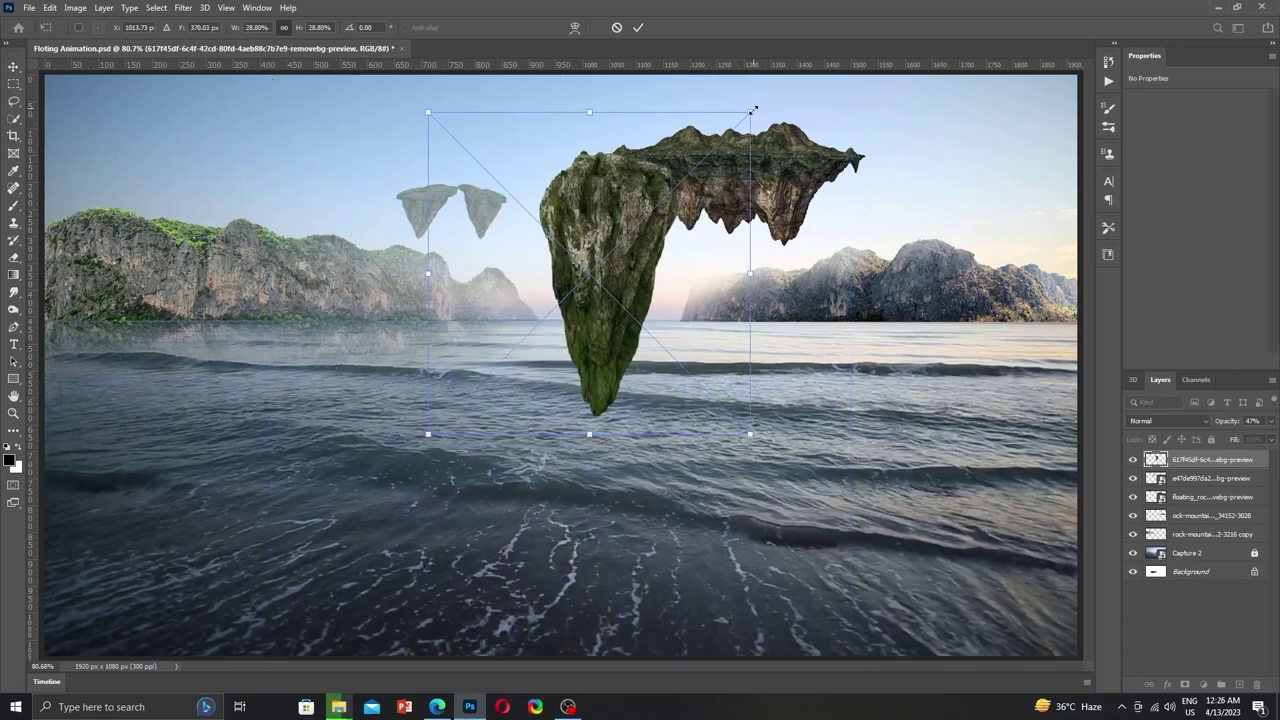
drag(755, 108, 740, 124)
mouse_move(575, 300)
mouse_down()
mouse_move(957, 255)
mouse_move(958, 227)
mouse_move(931, 252)
mouse_up()
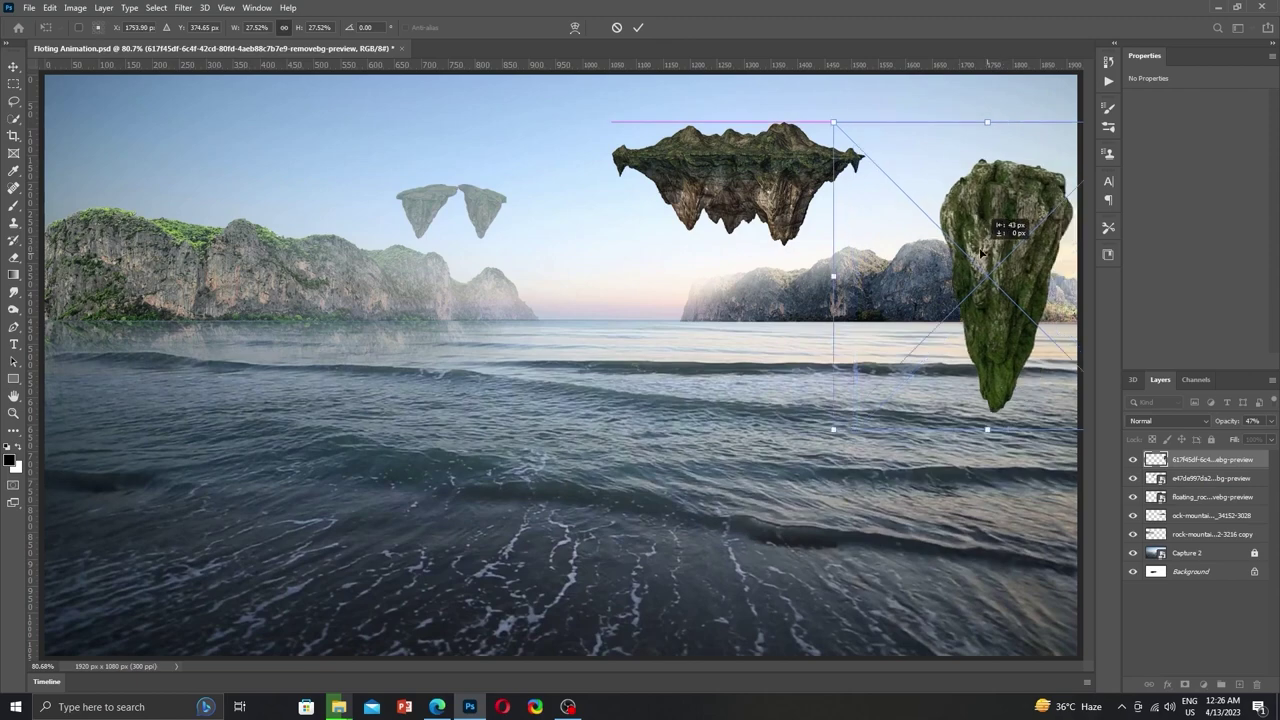
key(Return)
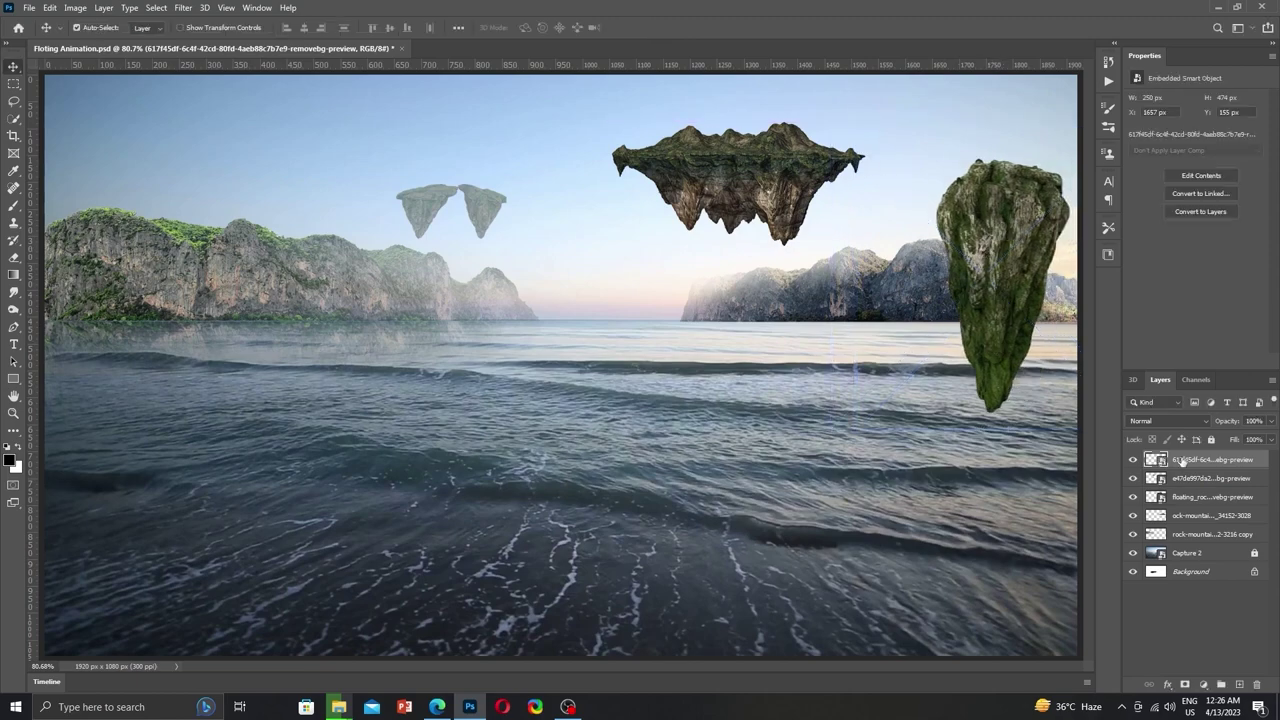
right_click(1182, 460)
Try a flipped, masked copy of the rock as a reflection, then delete it.
key(ctrl+j)
key(ctrl+t)
right_click(1022, 207)
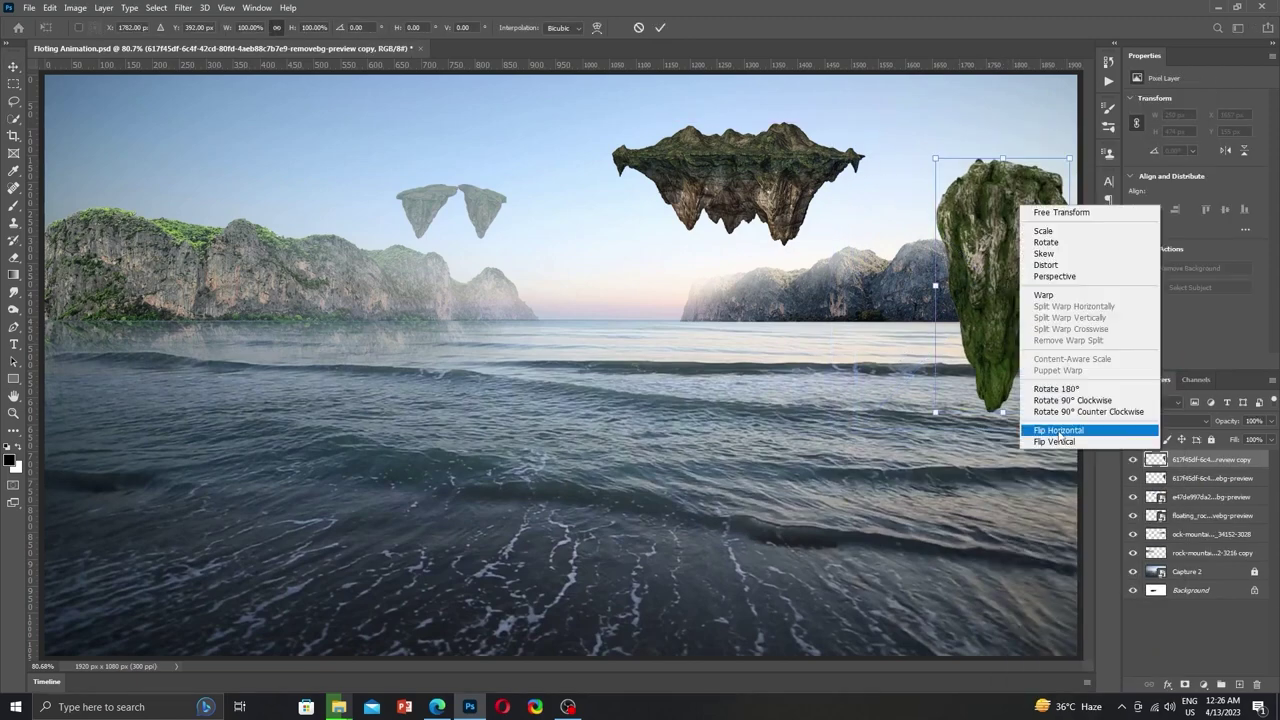
click(1054, 441)
mouse_move(1008, 338)
mouse_down()
mouse_move(1008, 592)
mouse_move(1010, 545)
mouse_up()
key(Return)
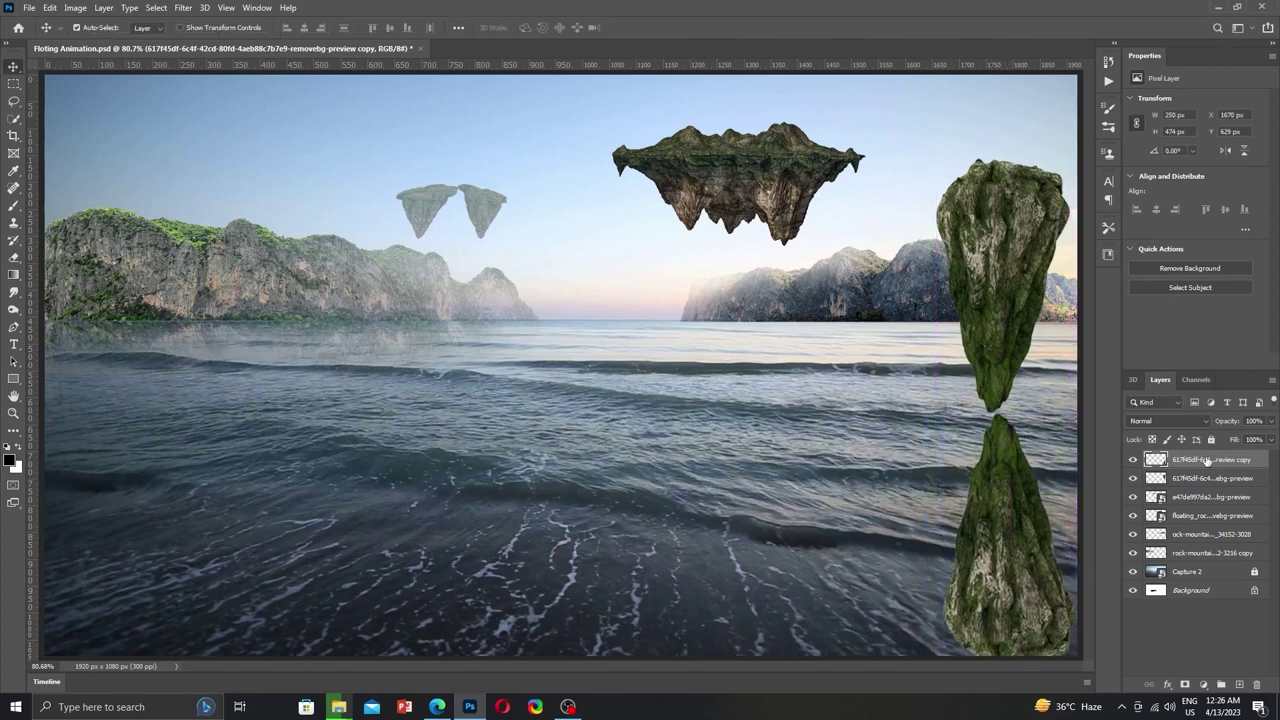
click(1184, 687)
key(b)
mouse_move(1044, 606)
mouse_down()
mouse_move(1015, 570)
mouse_move(968, 562)
mouse_up()
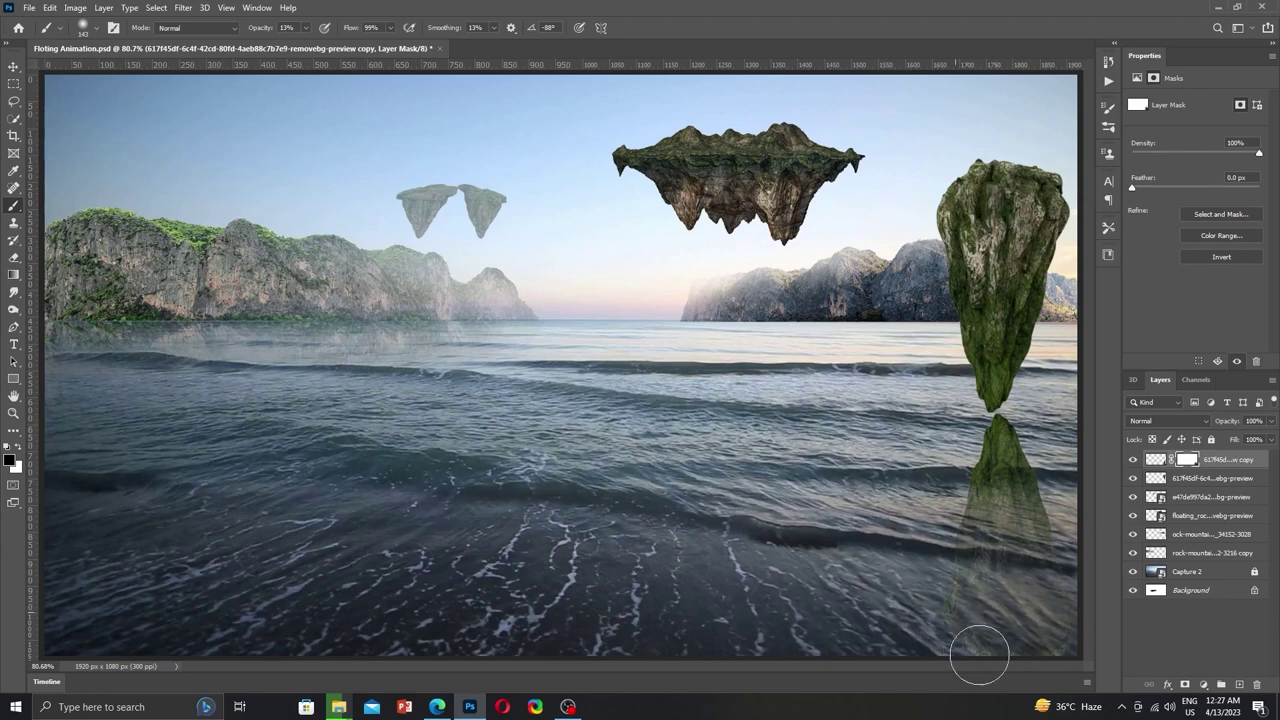
key(e)
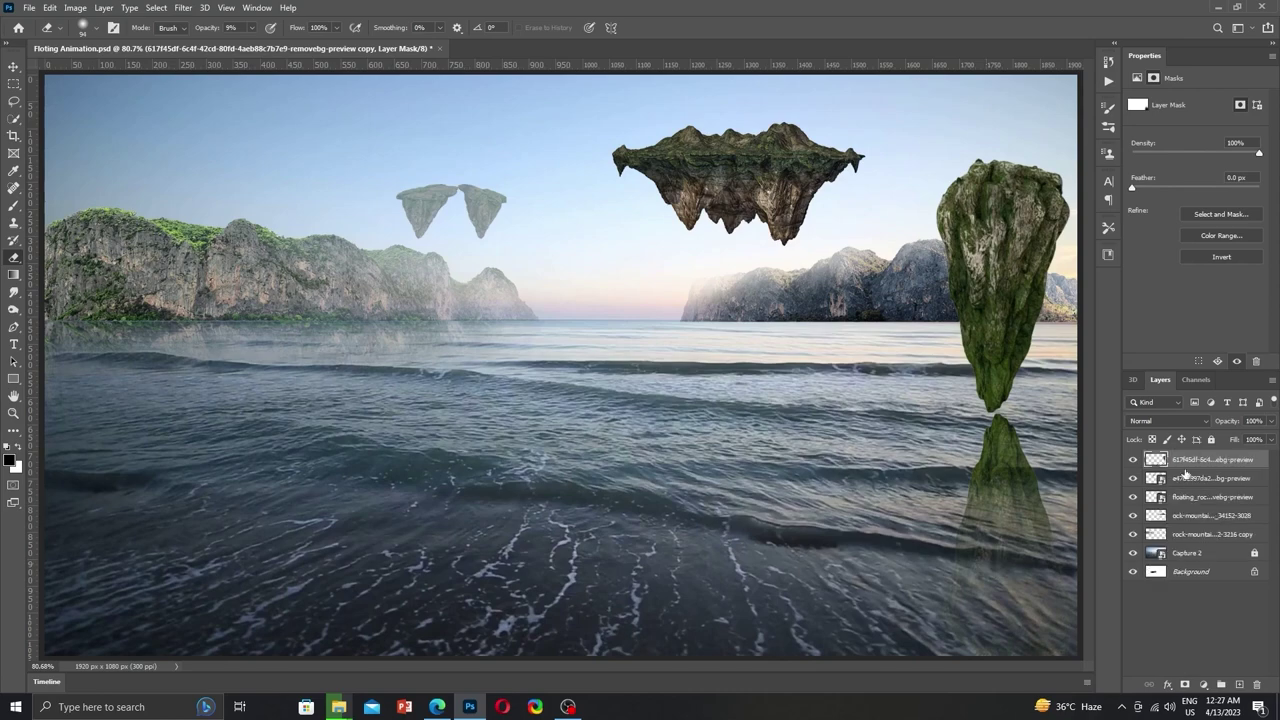
key(Delete)
Duplicate and flip the rock again, placing a narrower 206×389 px copy below it.
key(ctrl+j)
key(ctrl+t)
right_click(946, 255)
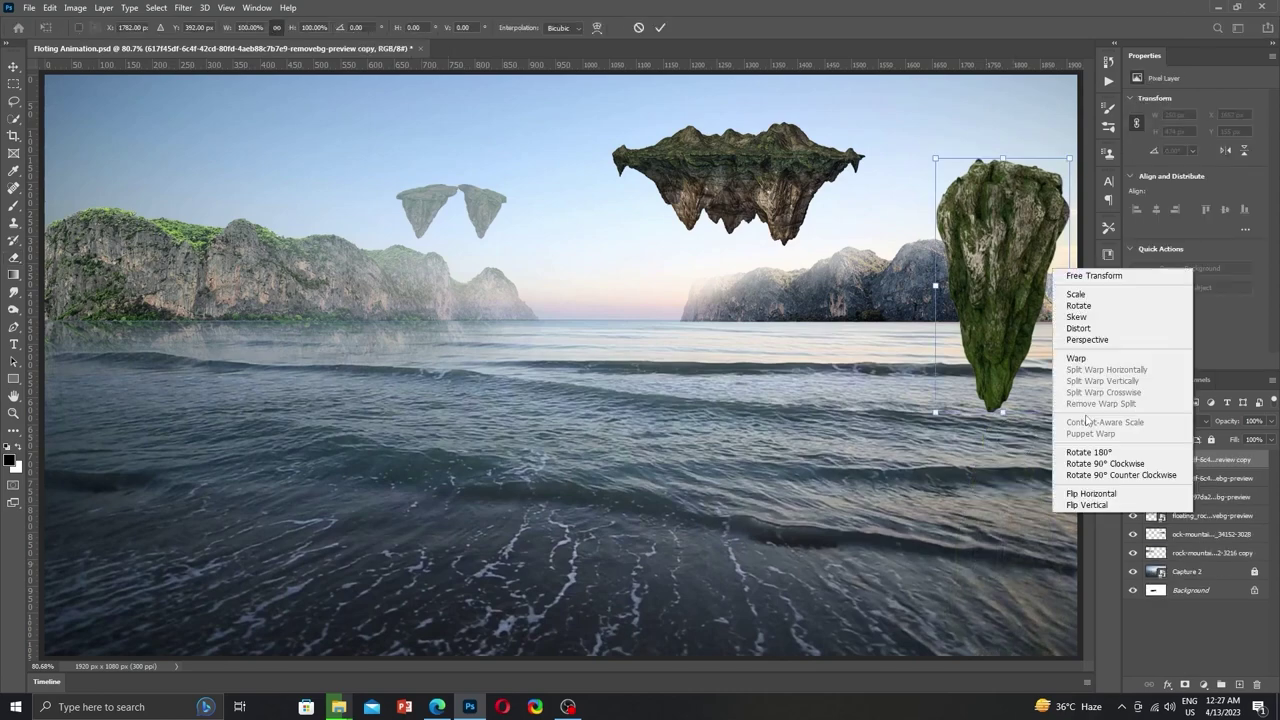
click(965, 491)
right_click(1008, 333)
click(1030, 560)
right_click(985, 371)
click(1045, 600)
drag(996, 371, 996, 625)
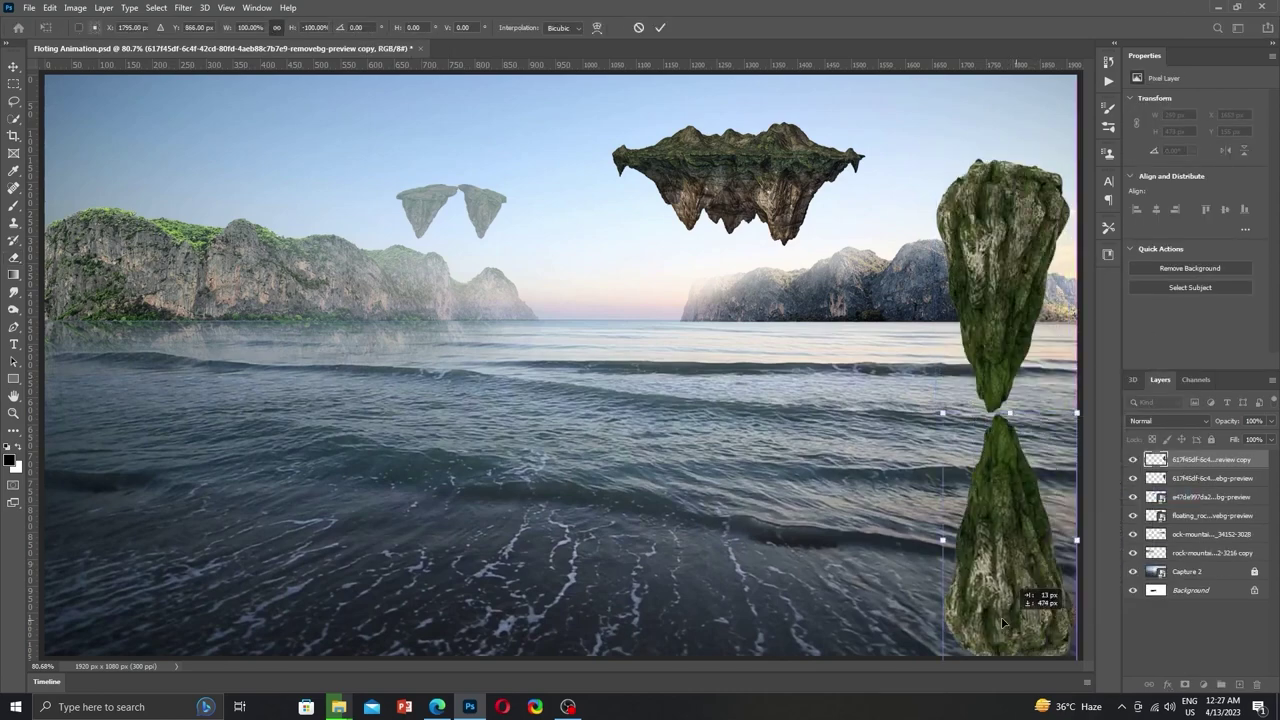
drag(1068, 414, 1036, 430)
key(Return)
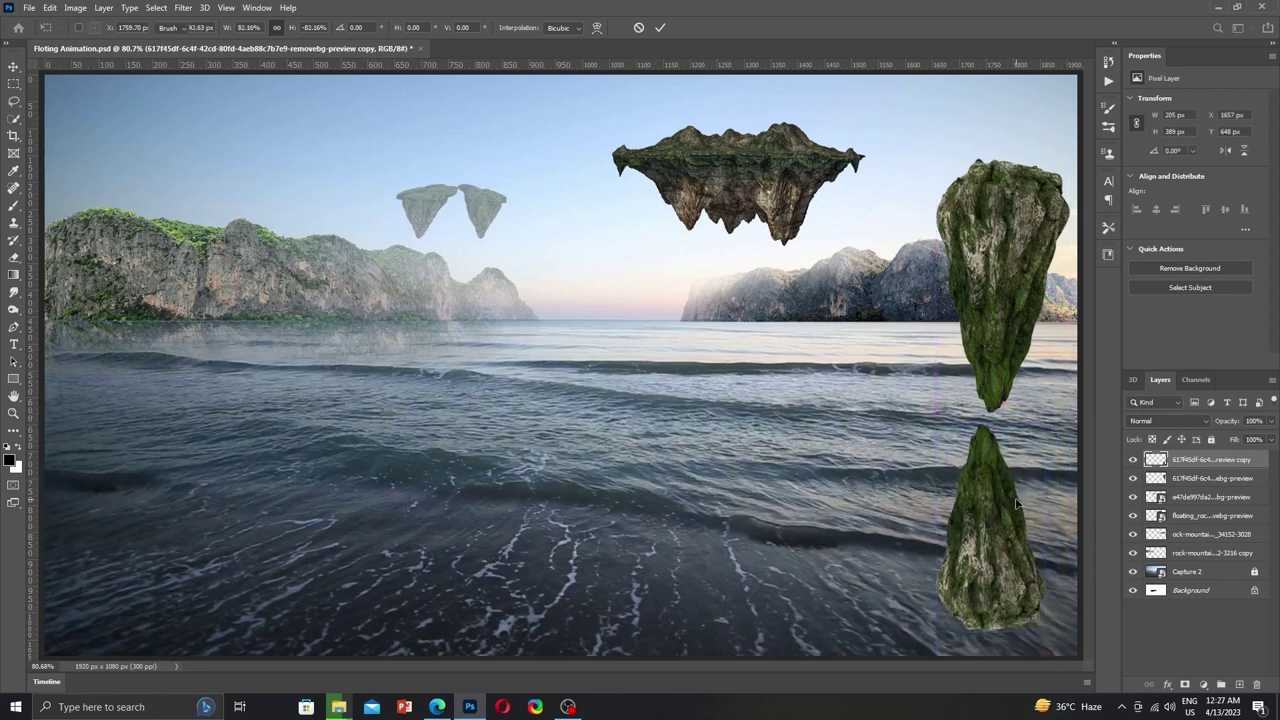
Lower the reflection layer's opacity to 55%.
key(e)
click(1270, 421)
drag(1268, 438, 1242, 440)
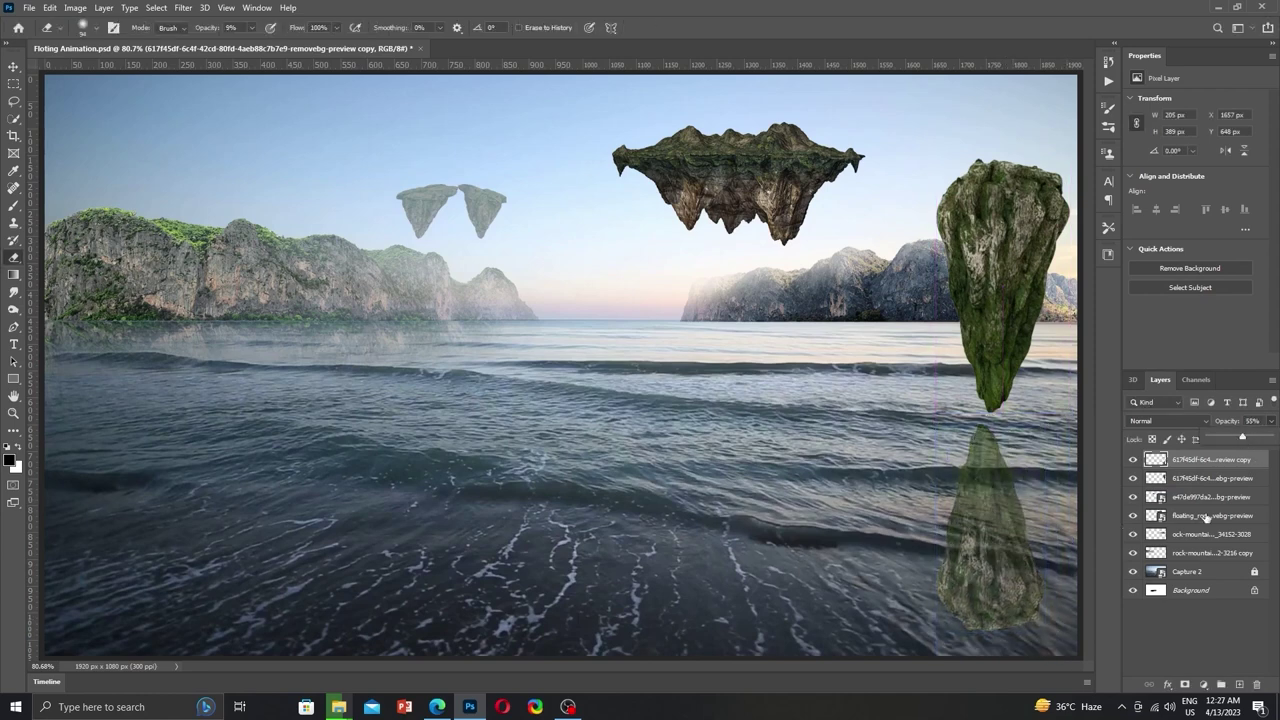
Mask the reflection, fade it with a size-306 soft brush, and merge it into the rock layer.
click(1185, 684)
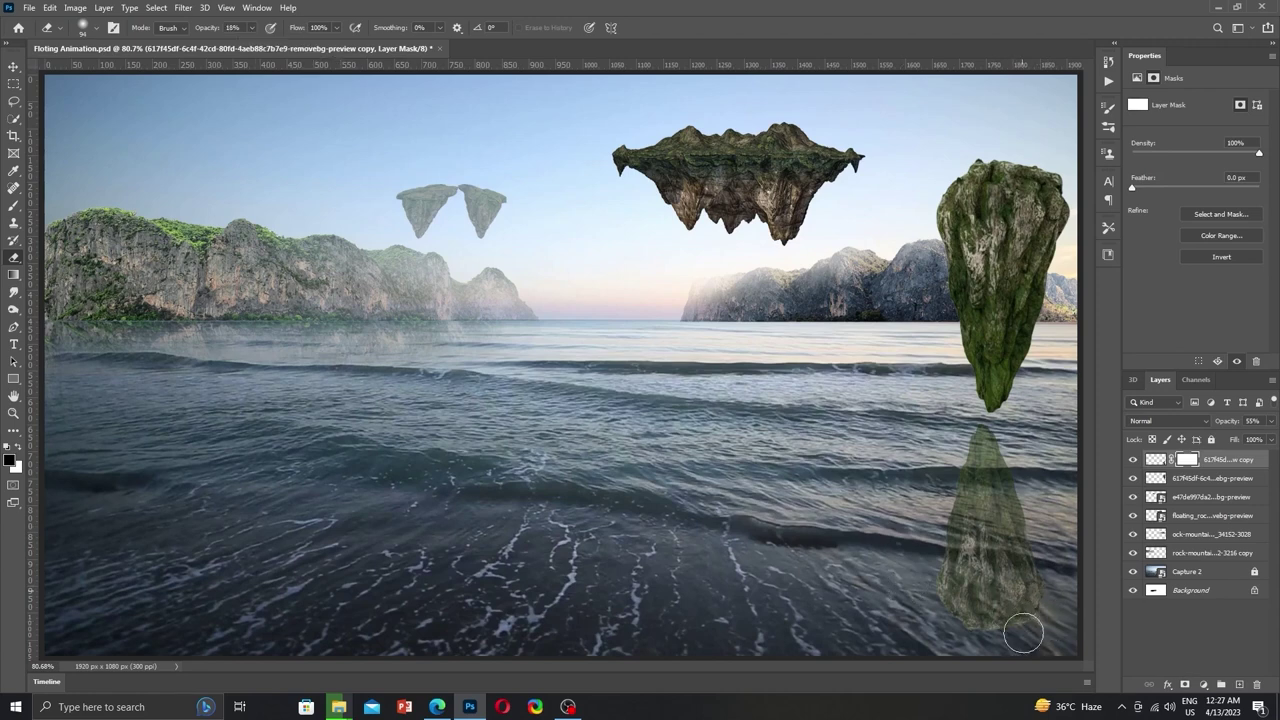
right_click(977, 627)
drag(1010, 508, 1080, 508)
key(Return)
key(b)
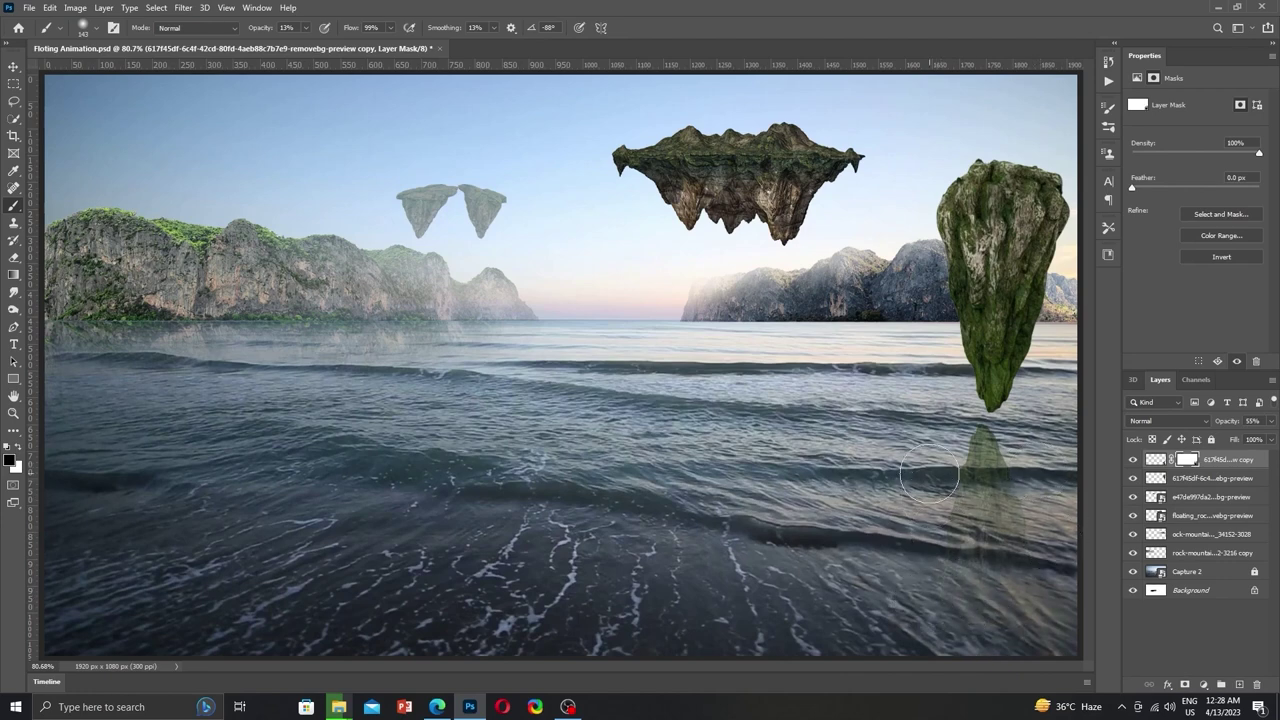
key(ctrl+e)
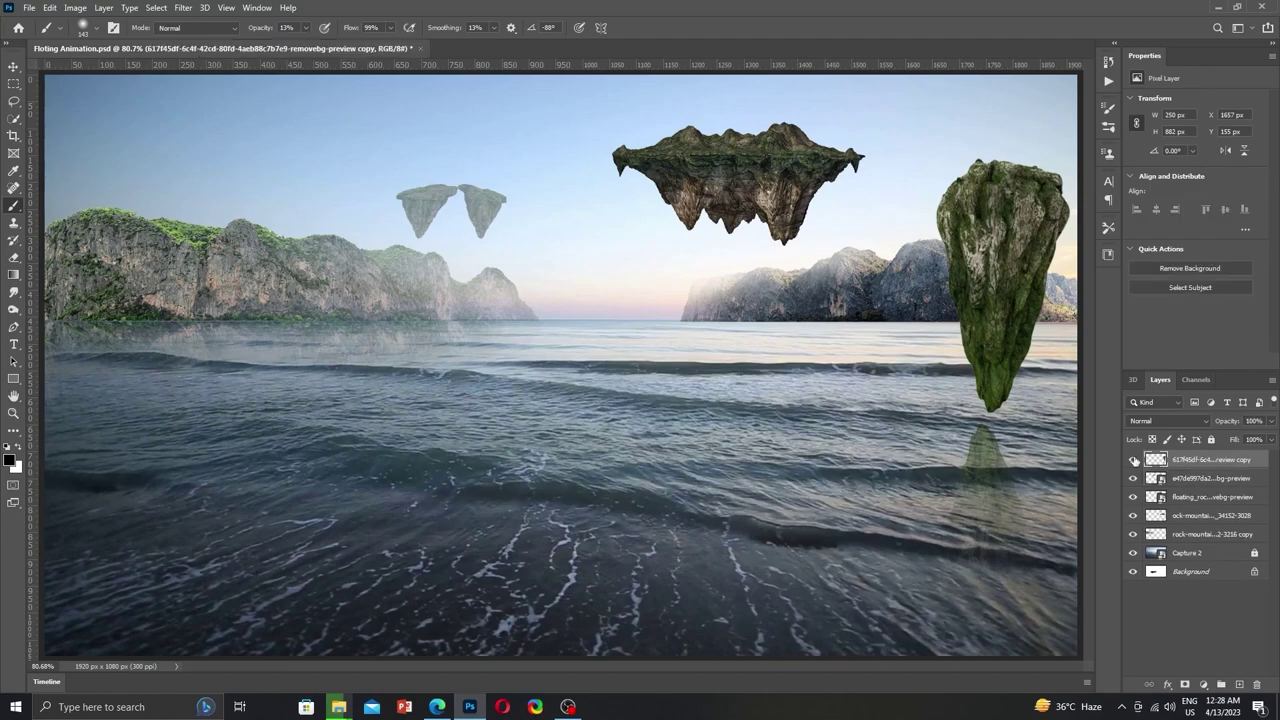
click(1217, 8)
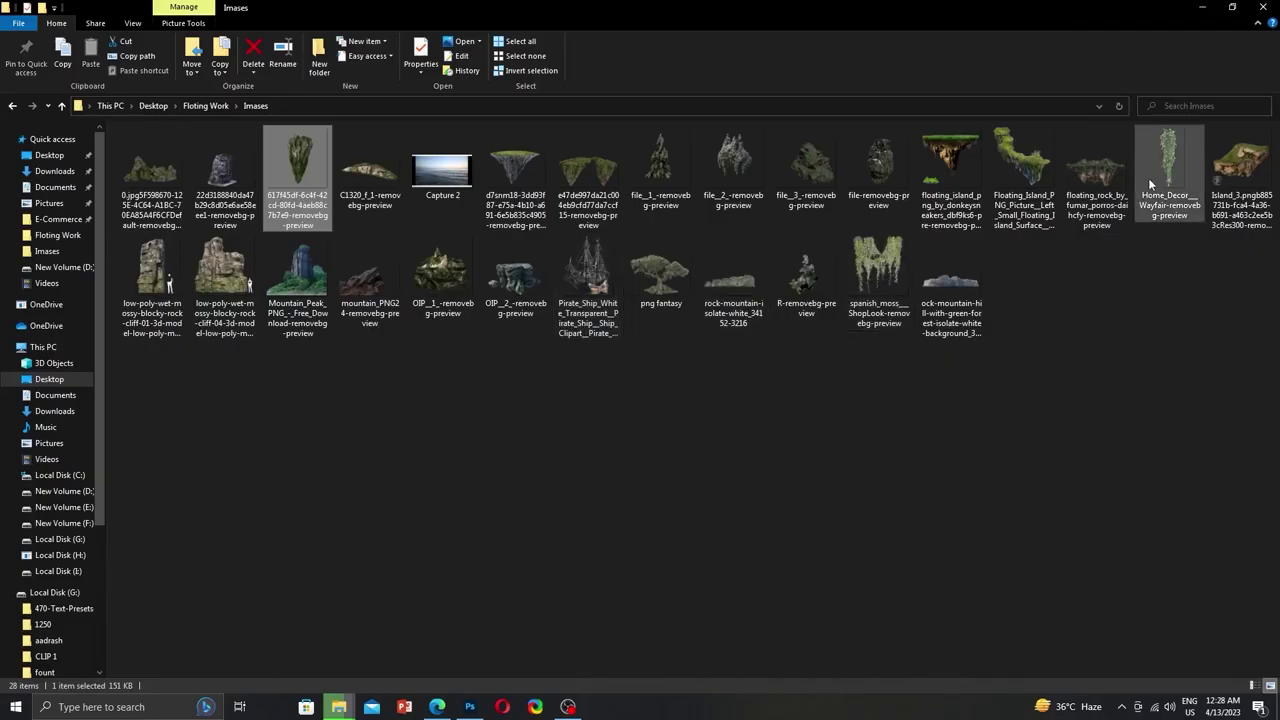
Bring in the Home_Decor vine image and scale it down under the central floating rock.
mouse_move(1148, 178)
mouse_down()
mouse_move(466, 700)
mouse_move(560, 400)
mouse_up()
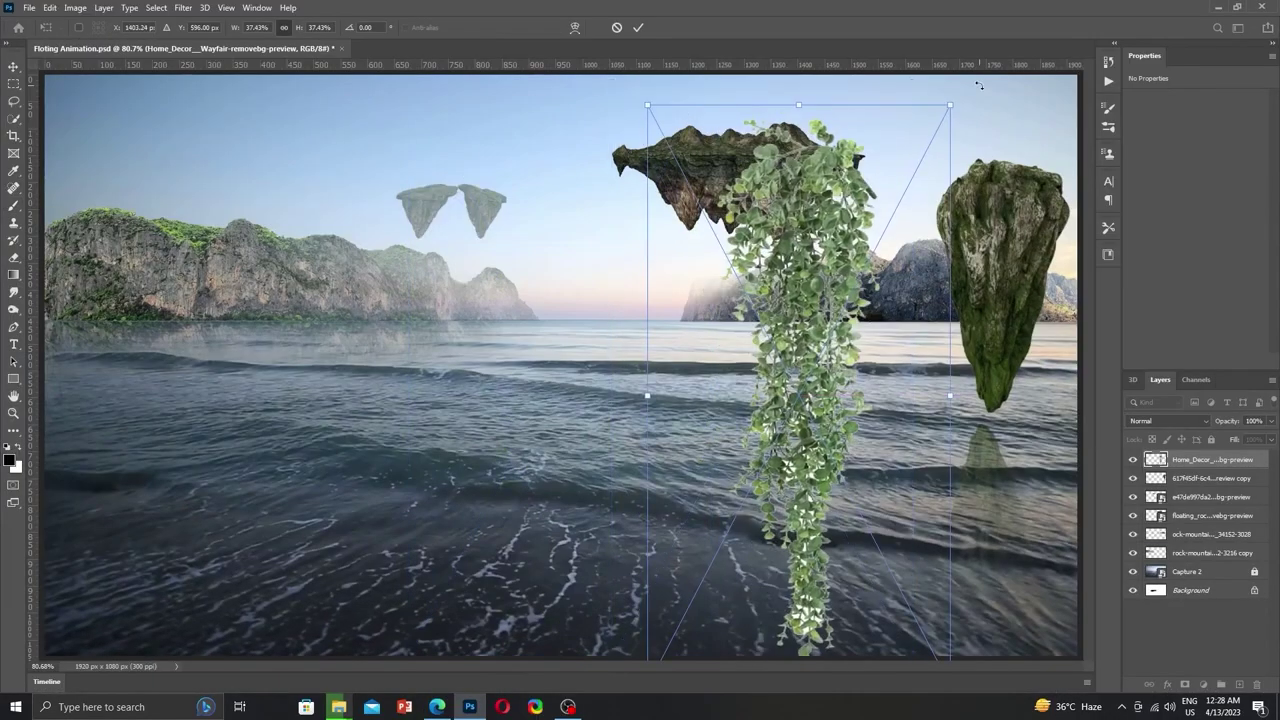
drag(886, 80, 872, 258)
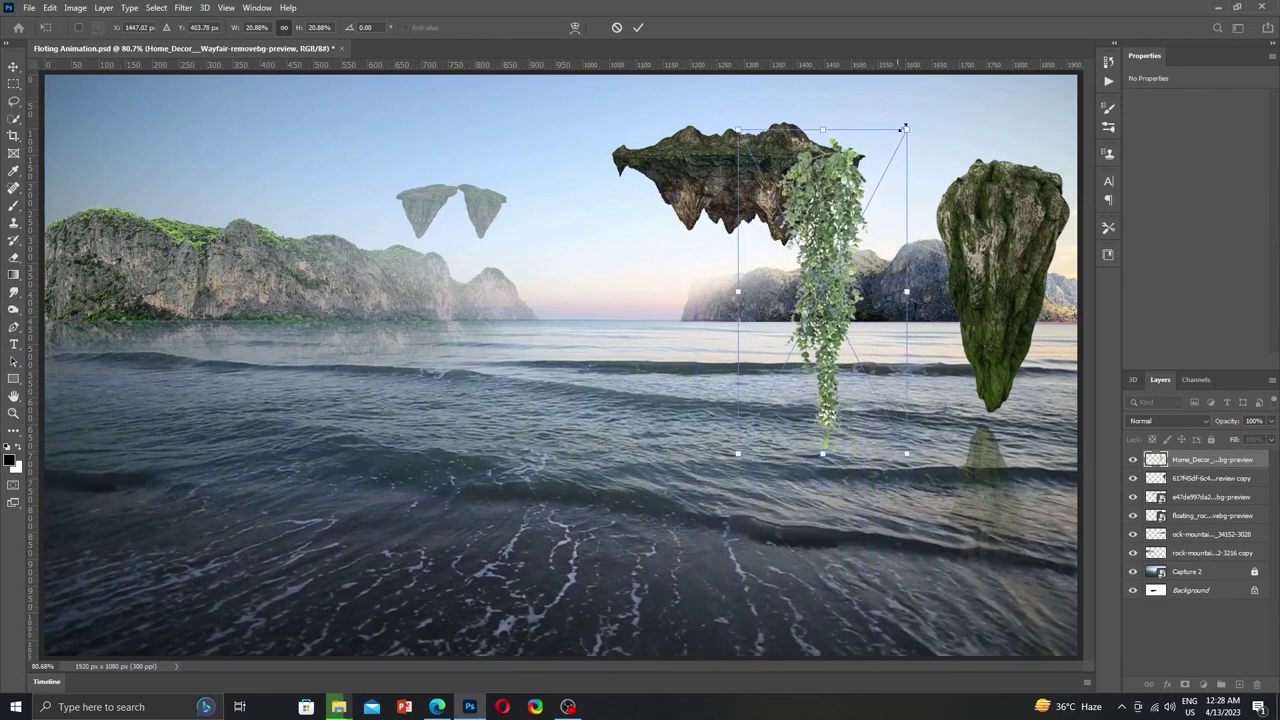
mouse_move(918, 160)
mouse_down()
mouse_move(845, 300)
mouse_move(800, 183)
mouse_move(865, 208)
mouse_move(786, 235)
mouse_move(791, 221)
mouse_up()
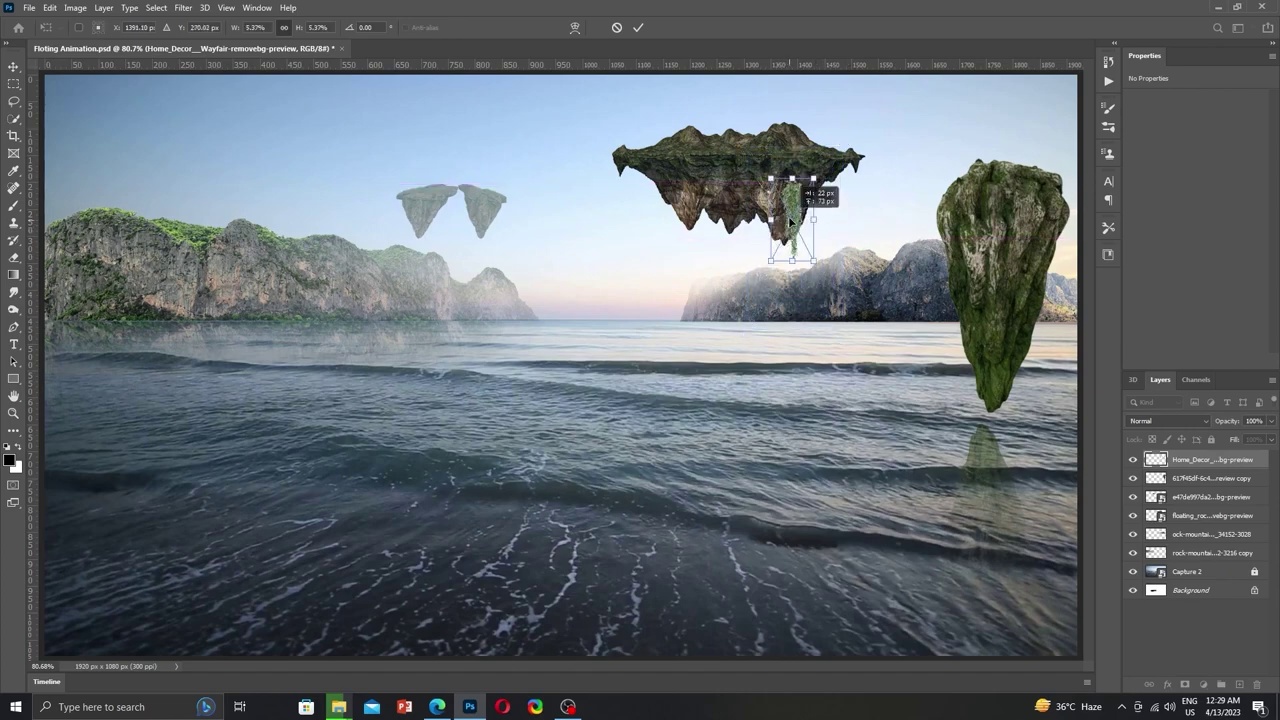
key(Return)
Rasterize the vine layer into a plain pixel layer.
key(b)
right_click(1218, 466)
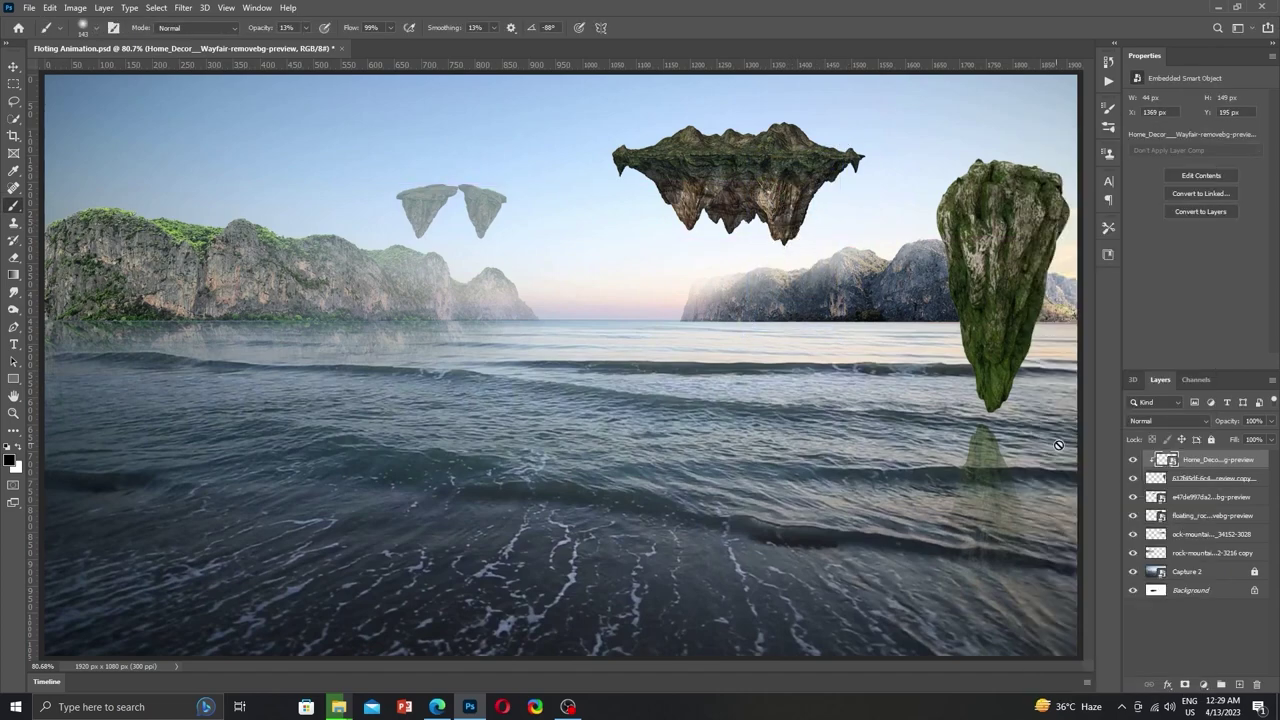
right_click(1196, 459)
click(1090, 360)
click(75, 7)
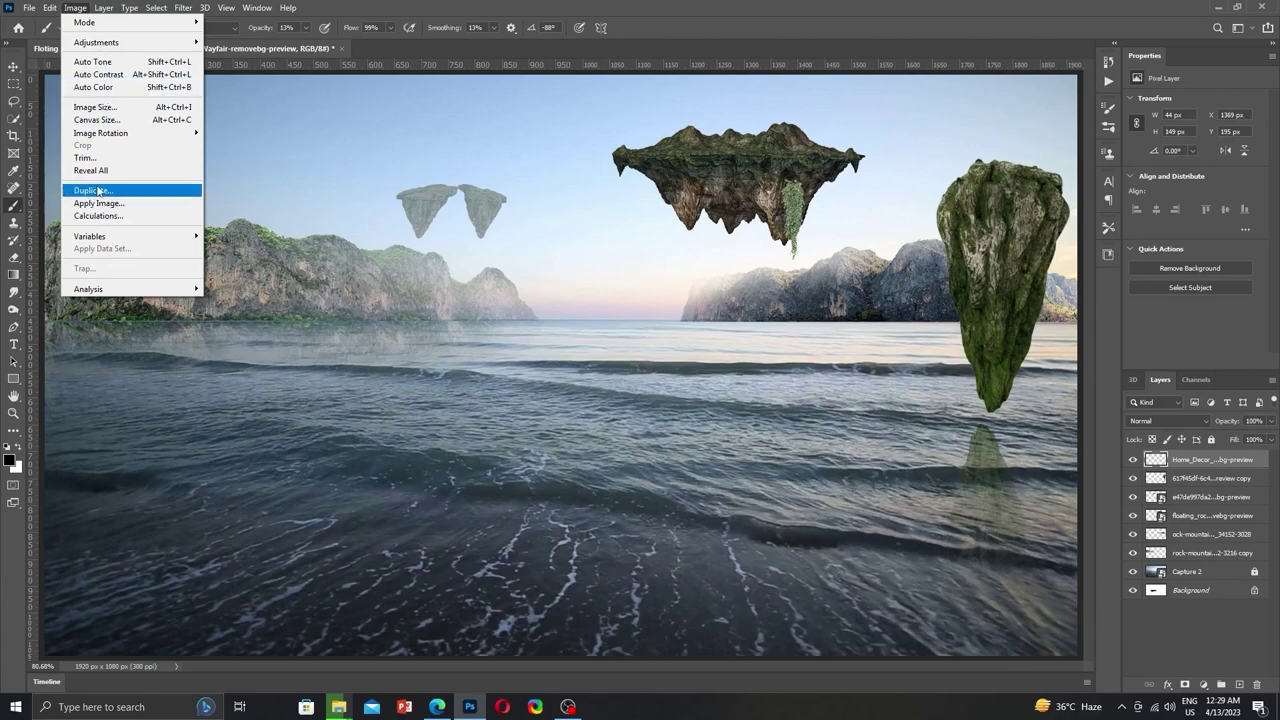
Add a little black to the vine's Greens with Selective Color, then save the document.
click(215, 261)
click(915, 231)
click(900, 259)
drag(896, 357, 907, 359)
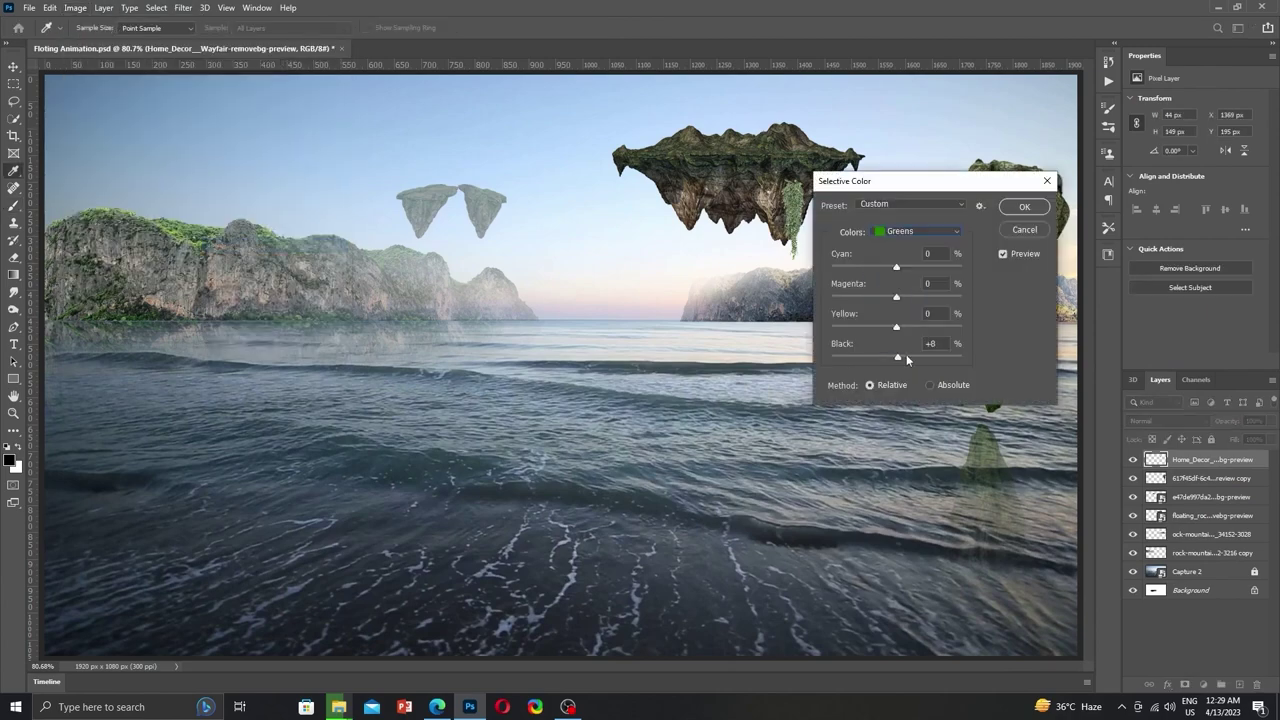
key(Return)
key(ctrl+s)
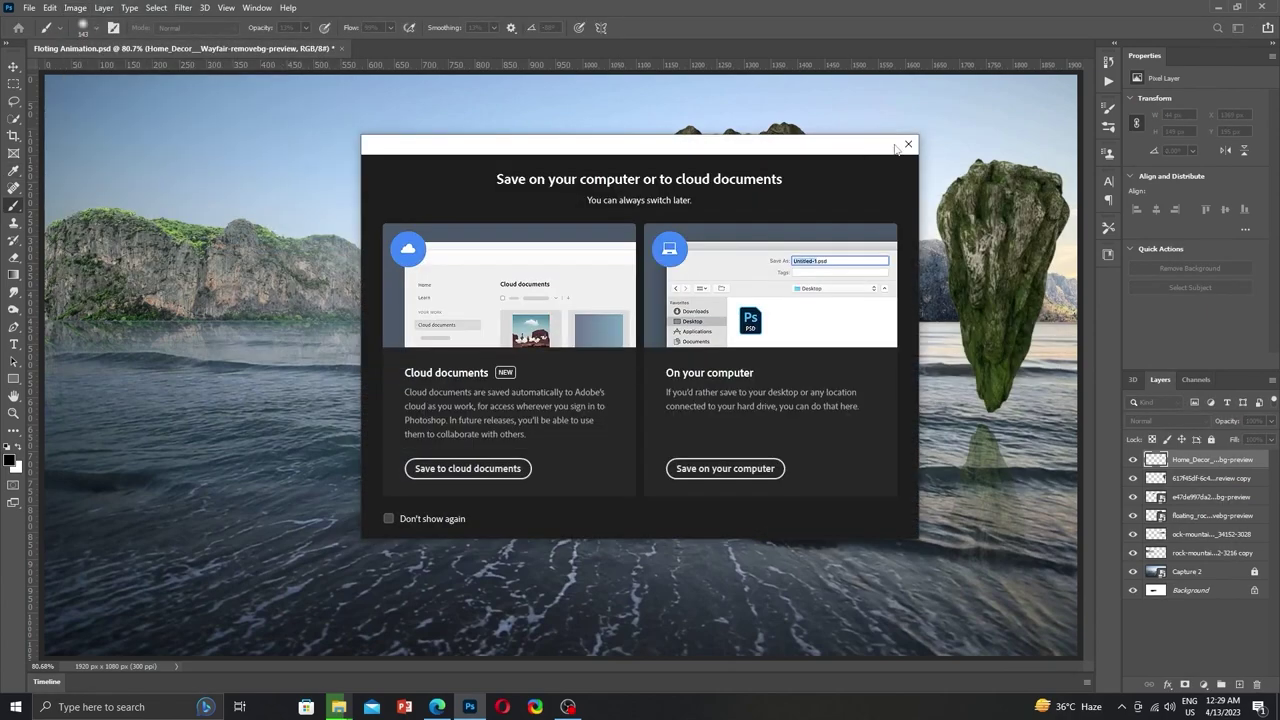
click(726, 466)
Apply Selective Color to the vine again, adjusting its Greens and Blacks ranges.
click(75, 7)
mouse_move(96, 42)
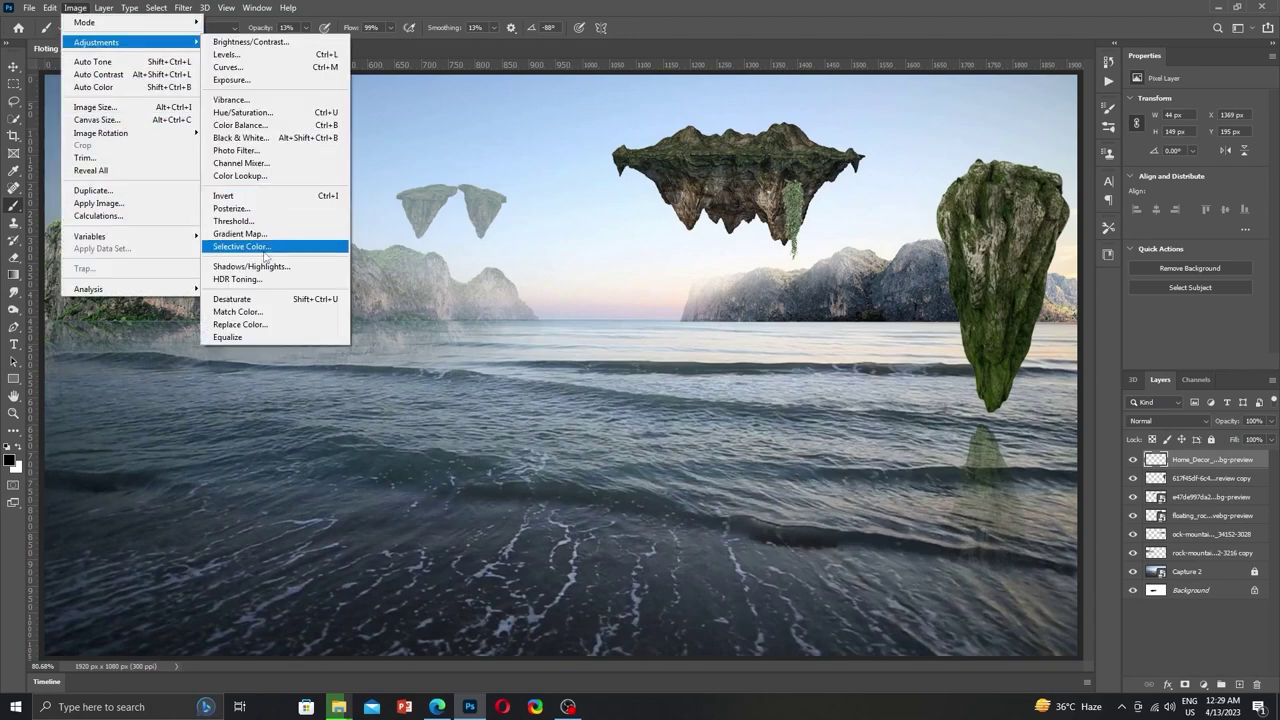
click(300, 246)
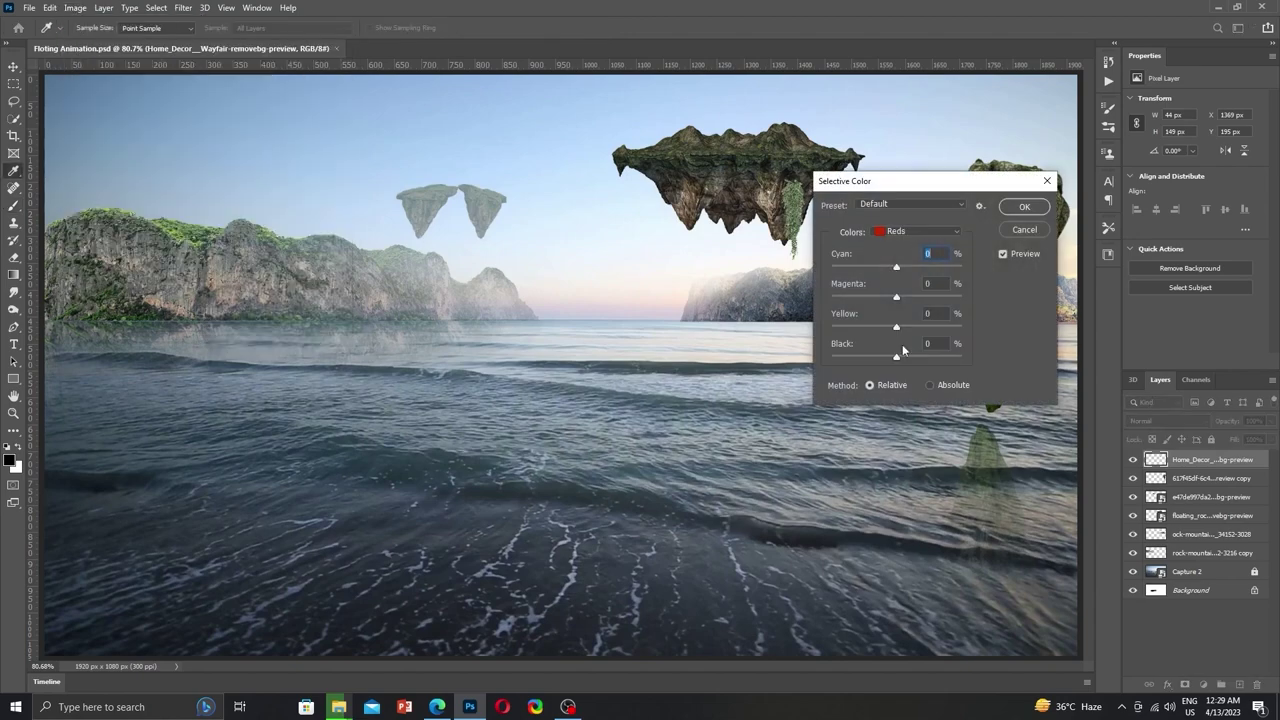
click(876, 232)
click(900, 259)
click(920, 231)
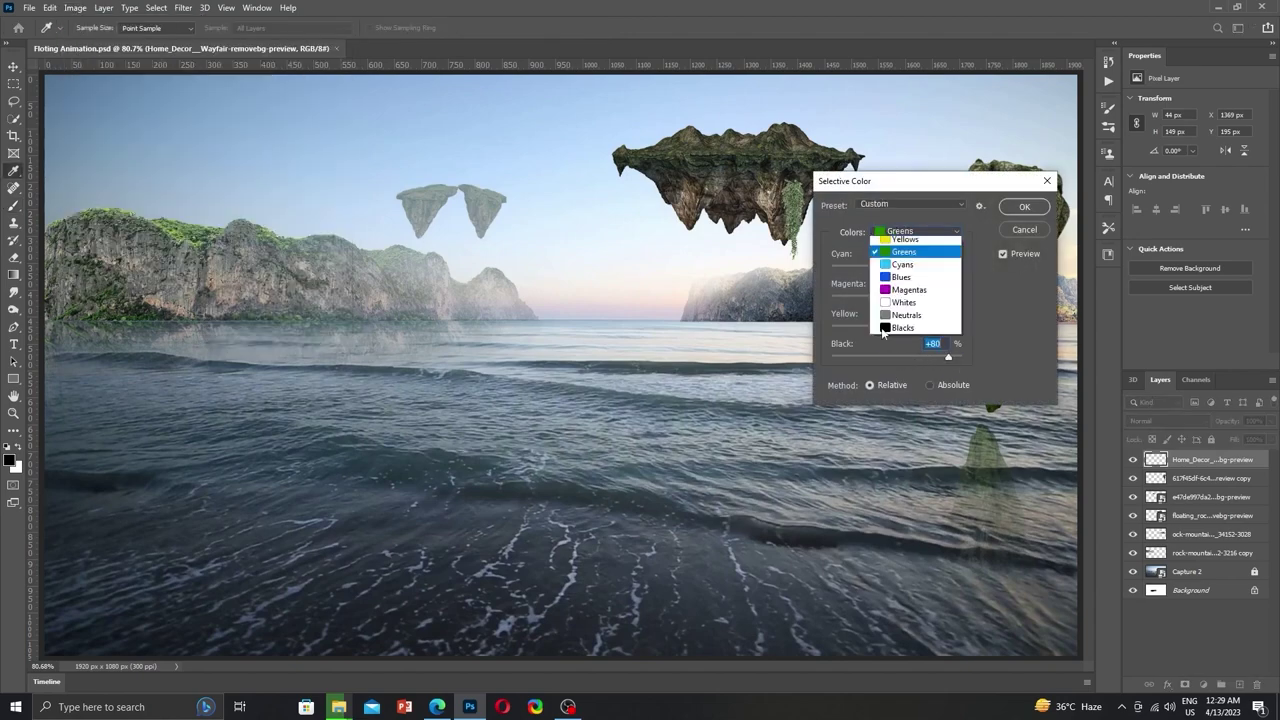
click(900, 325)
click(1024, 208)
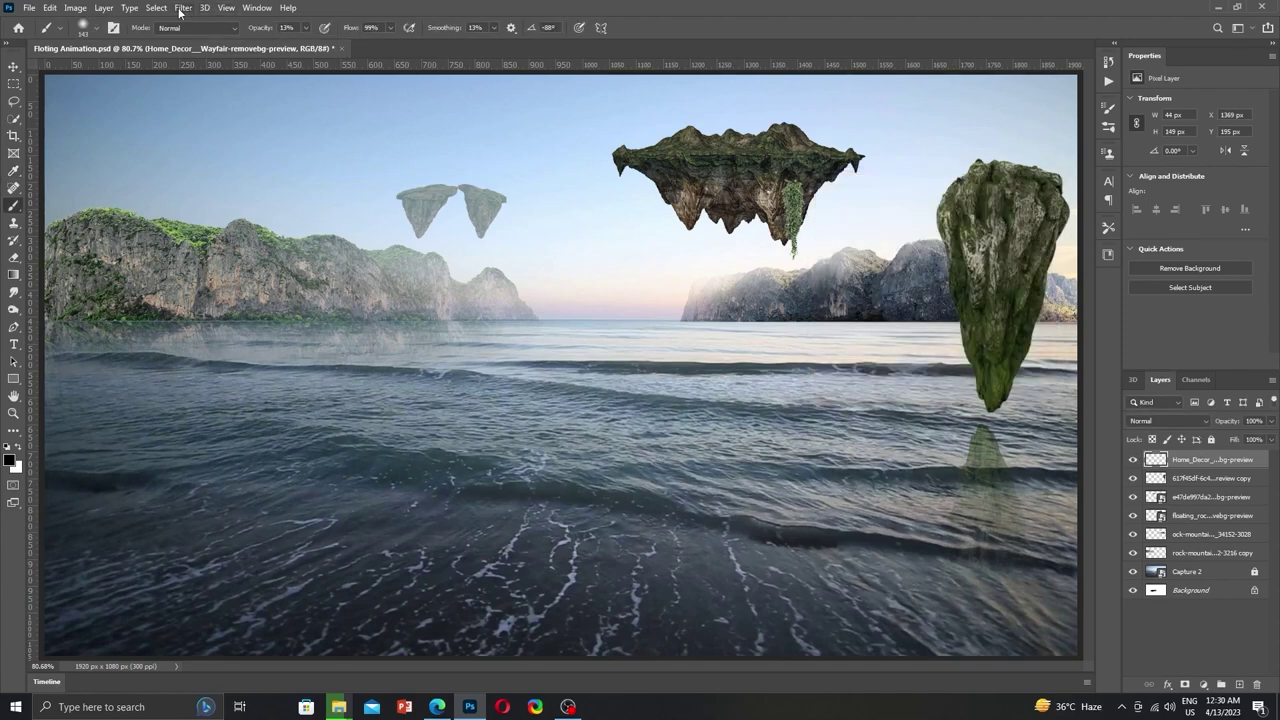
Lasso the middle island and feather the selection by 2.5 pixels.
key(l)
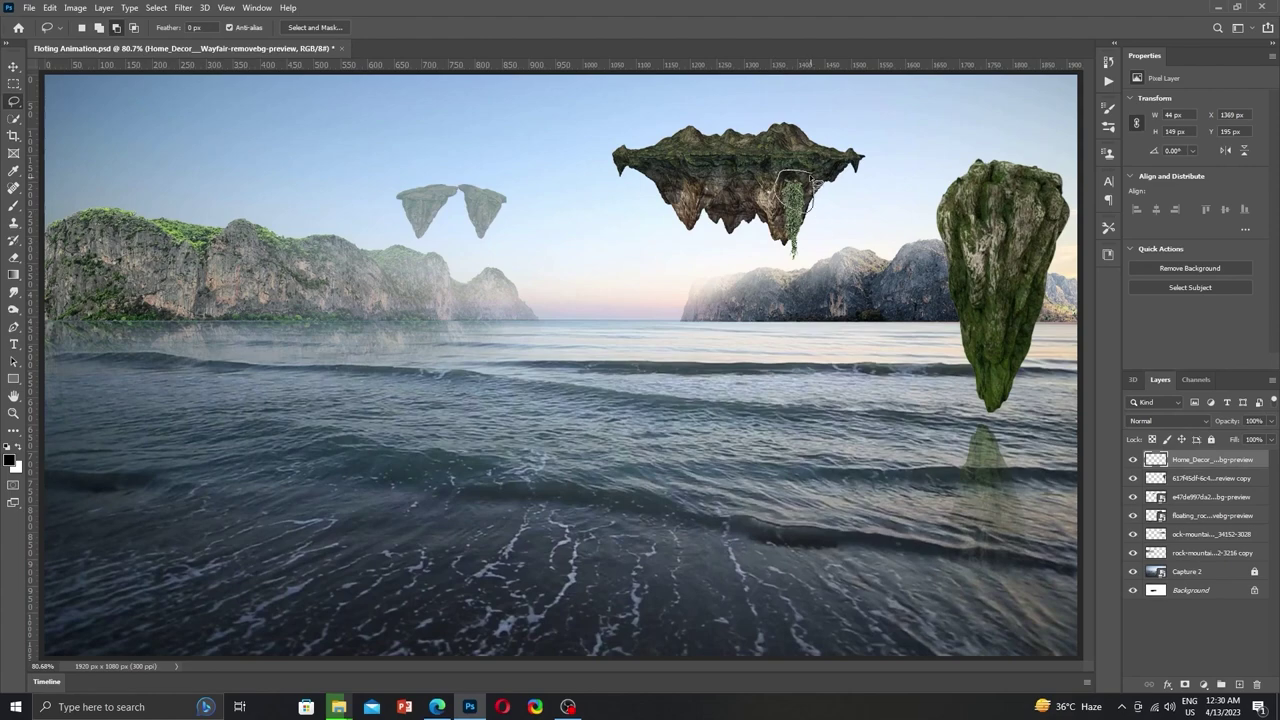
right_click(784, 174)
click(808, 208)
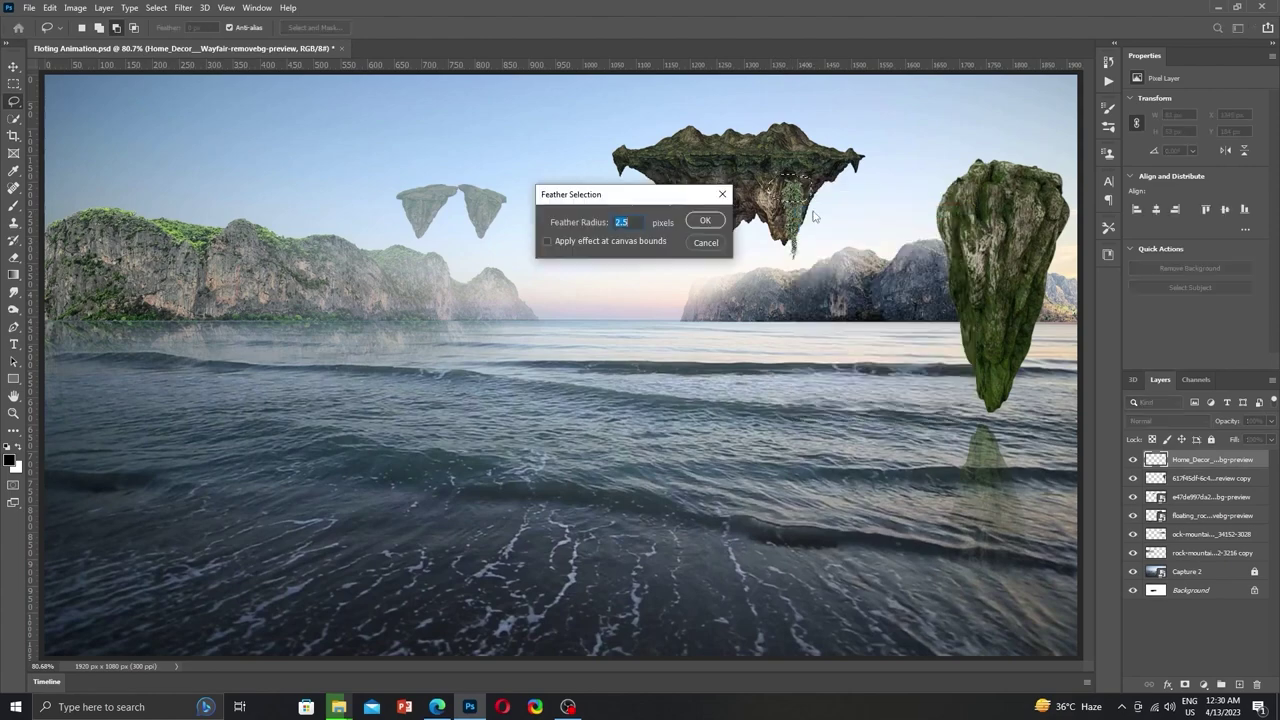
key(Return)
Deepen the island's dark tones with Selective Color, settling on Blacks at +71.
click(80, 8)
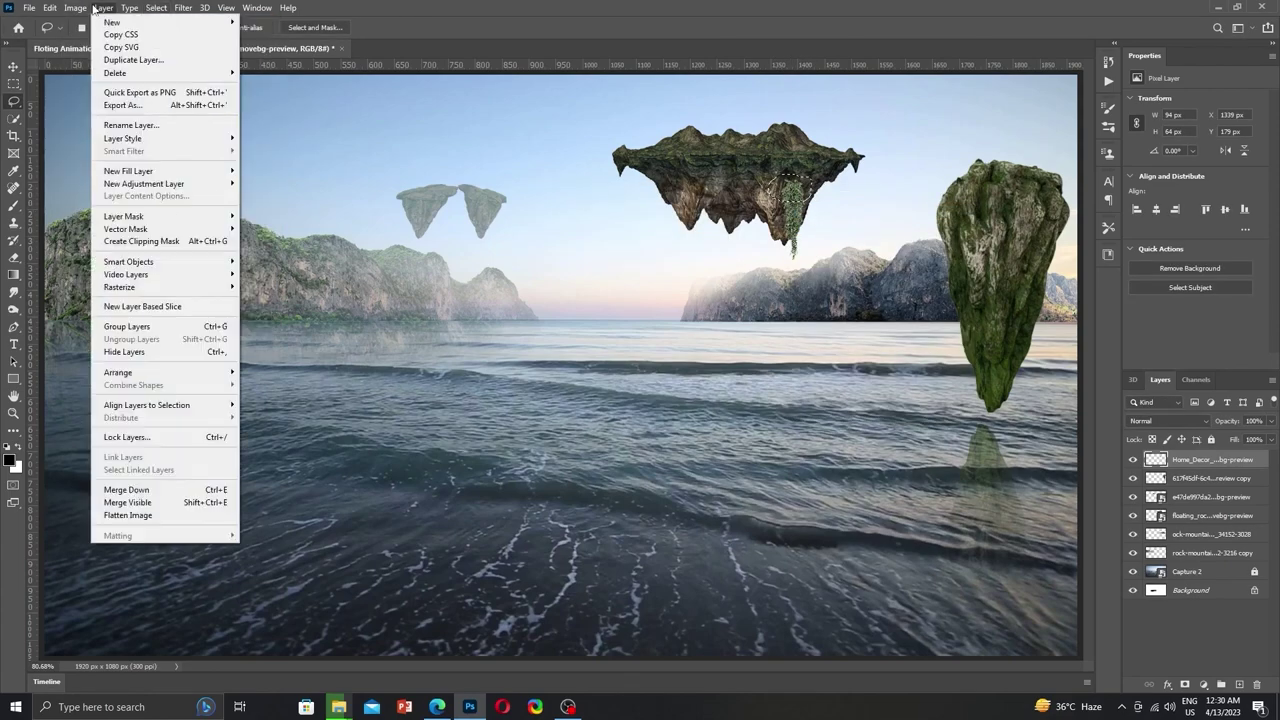
click(245, 250)
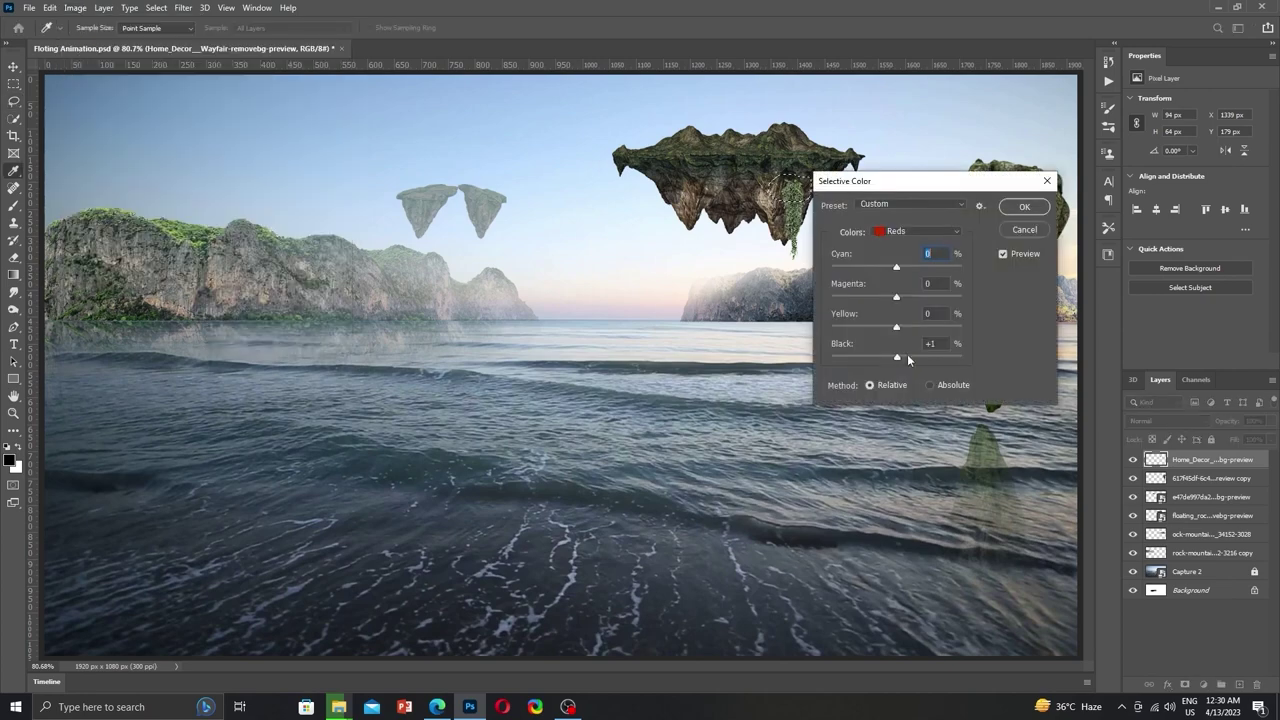
click(1013, 206)
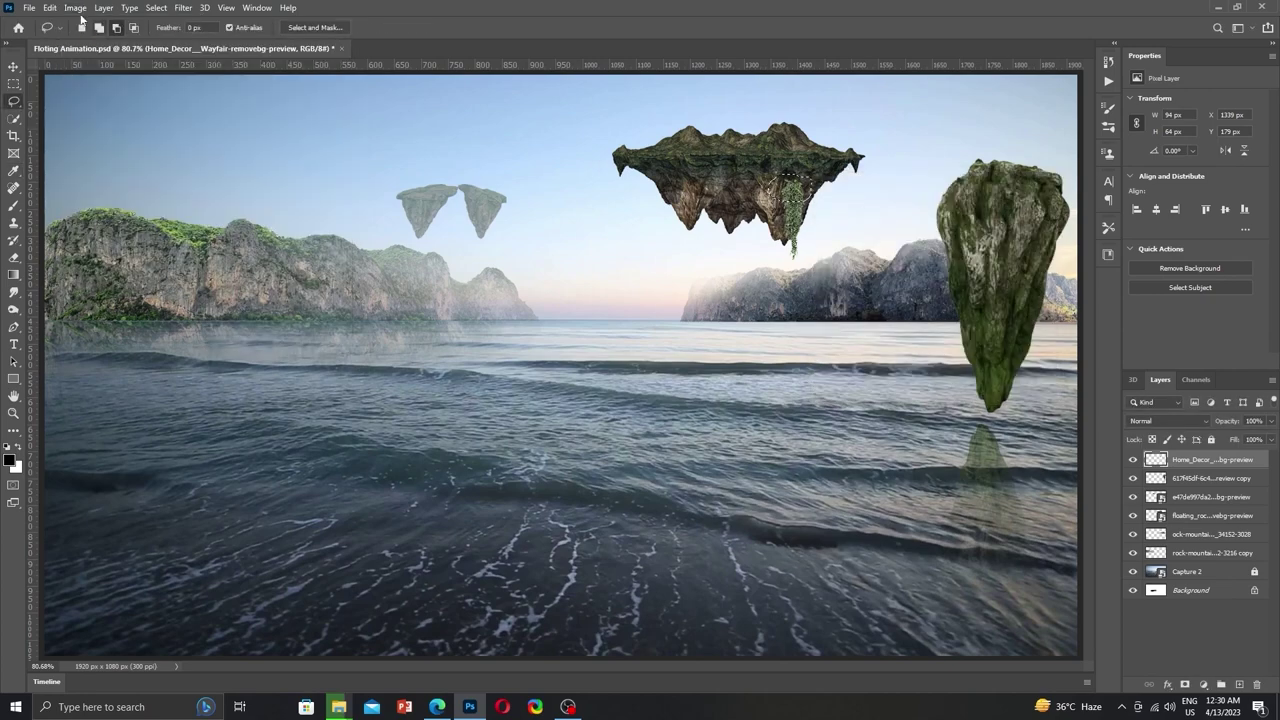
click(76, 8)
click(245, 250)
click(915, 231)
click(900, 344)
drag(896, 357, 966, 359)
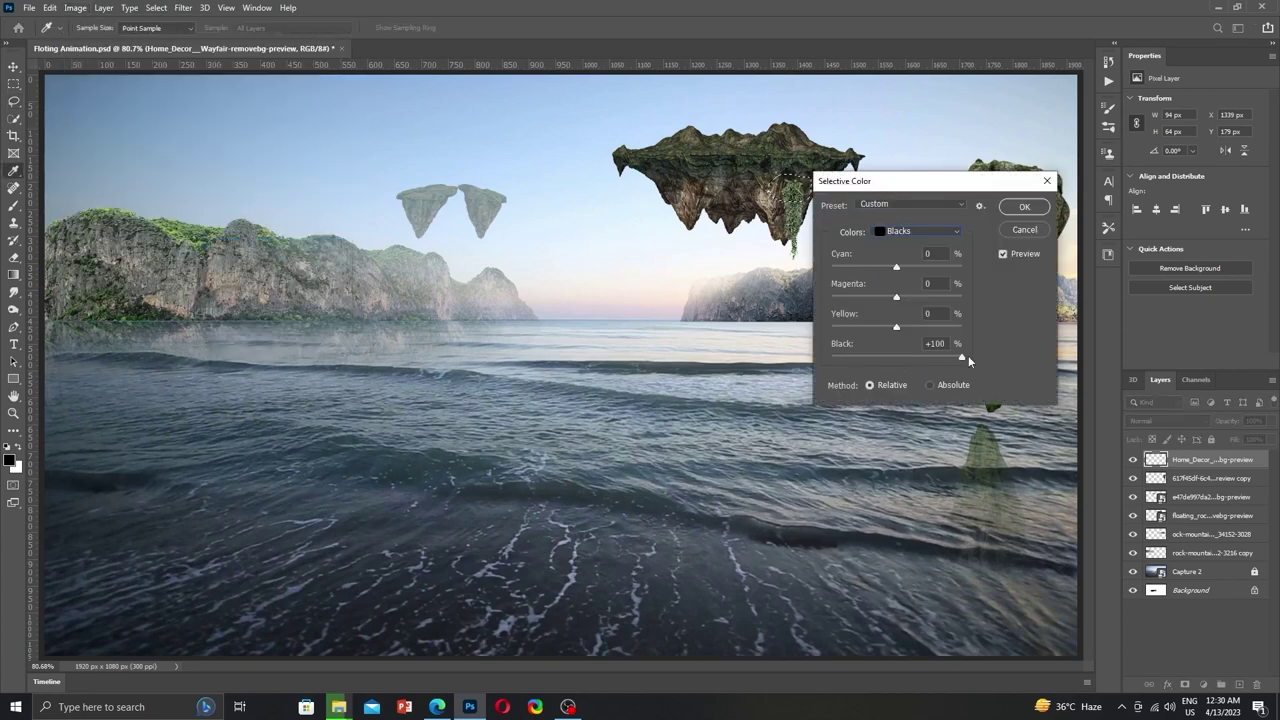
click(1020, 207)
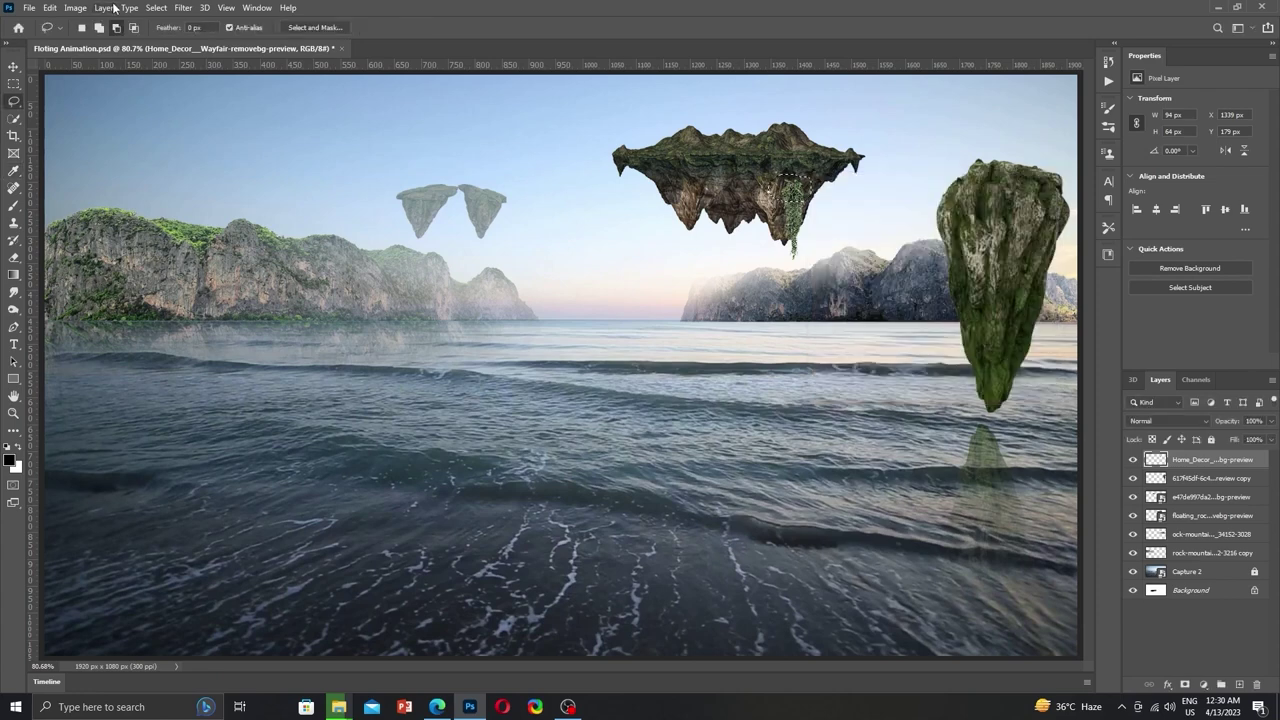
click(153, 9)
mouse_move(75, 8)
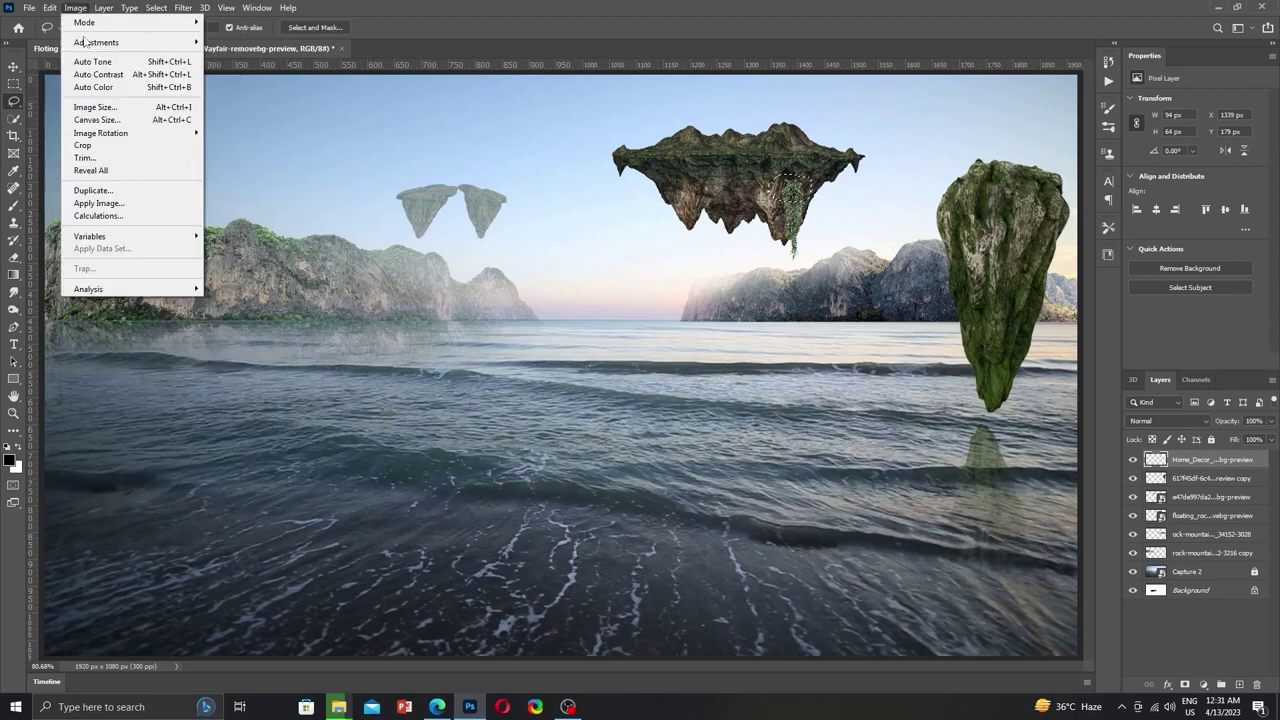
mouse_move(96, 42)
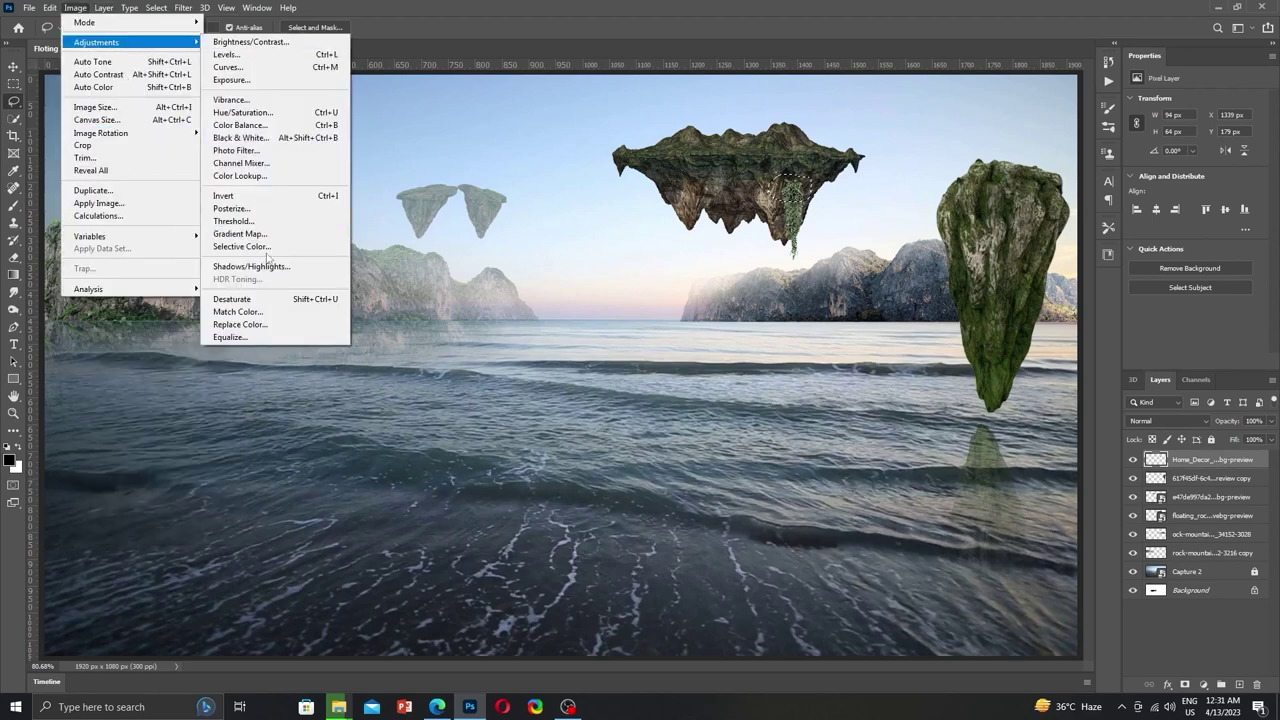
click(241, 246)
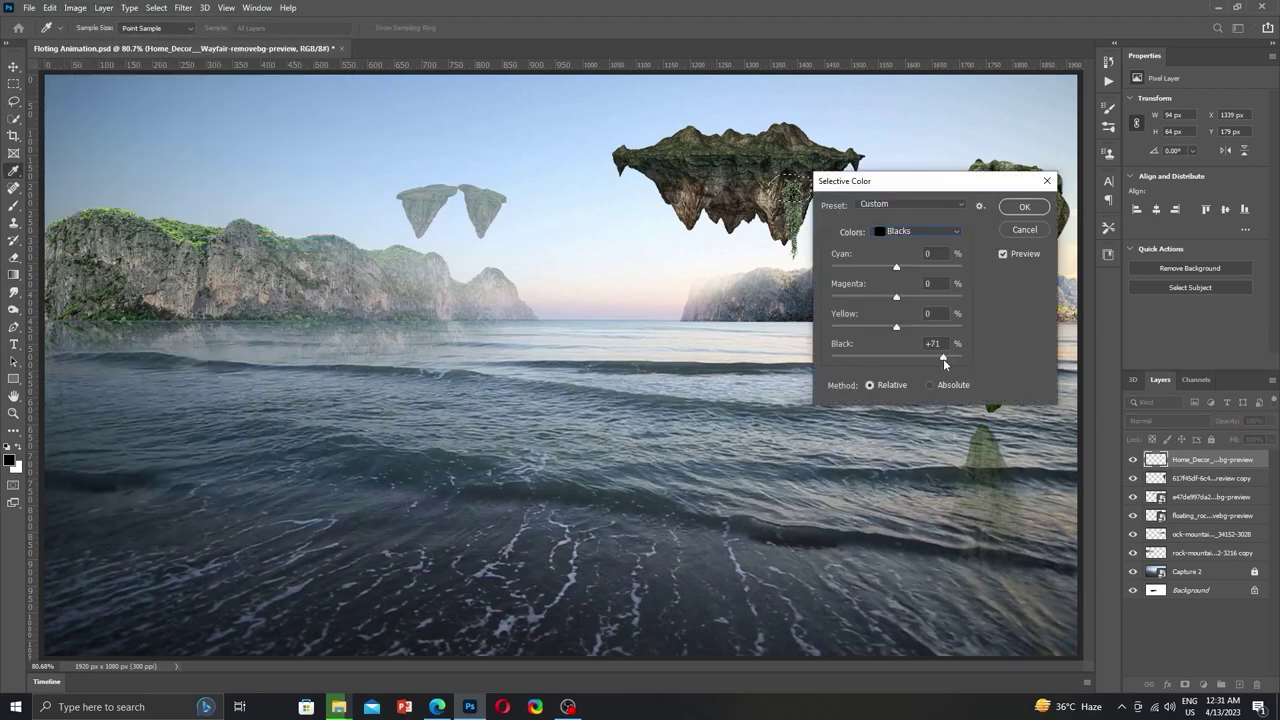
click(1025, 206)
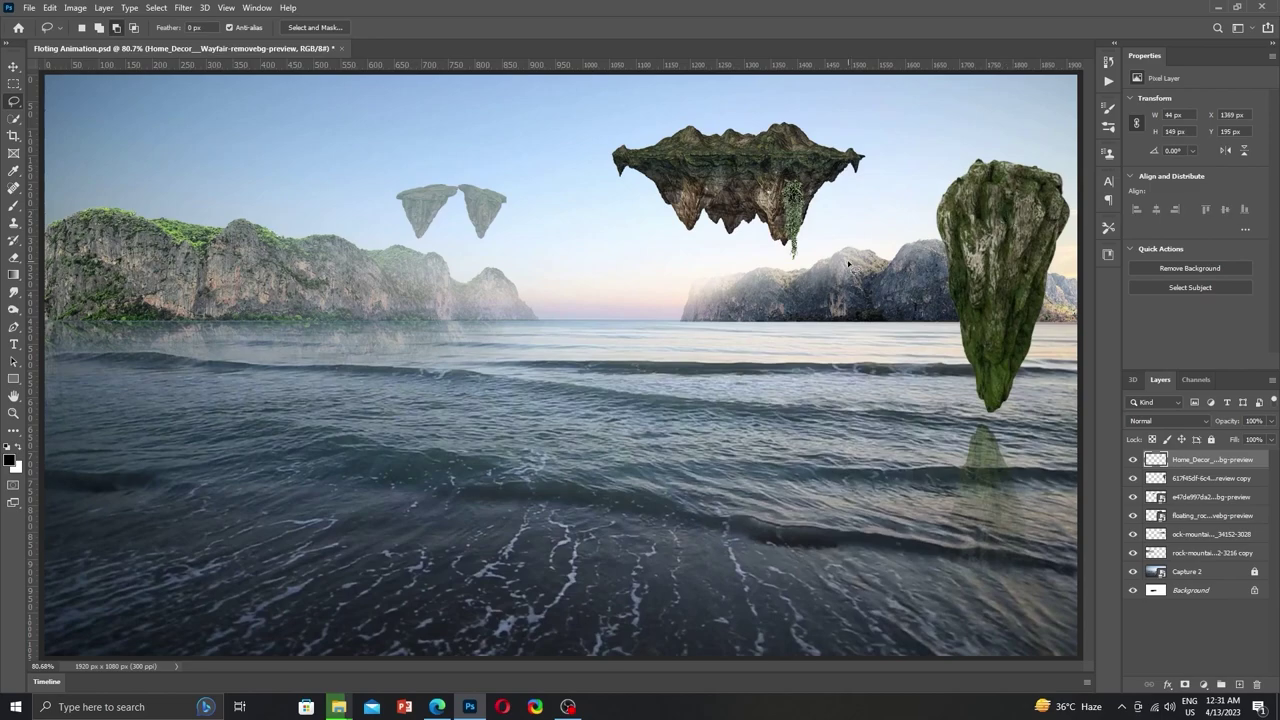
Toggle the tall right rock and the faded triangle islands on and off to compare.
scroll(761, 162, up, 5)
scroll(820, 210, down, 4)
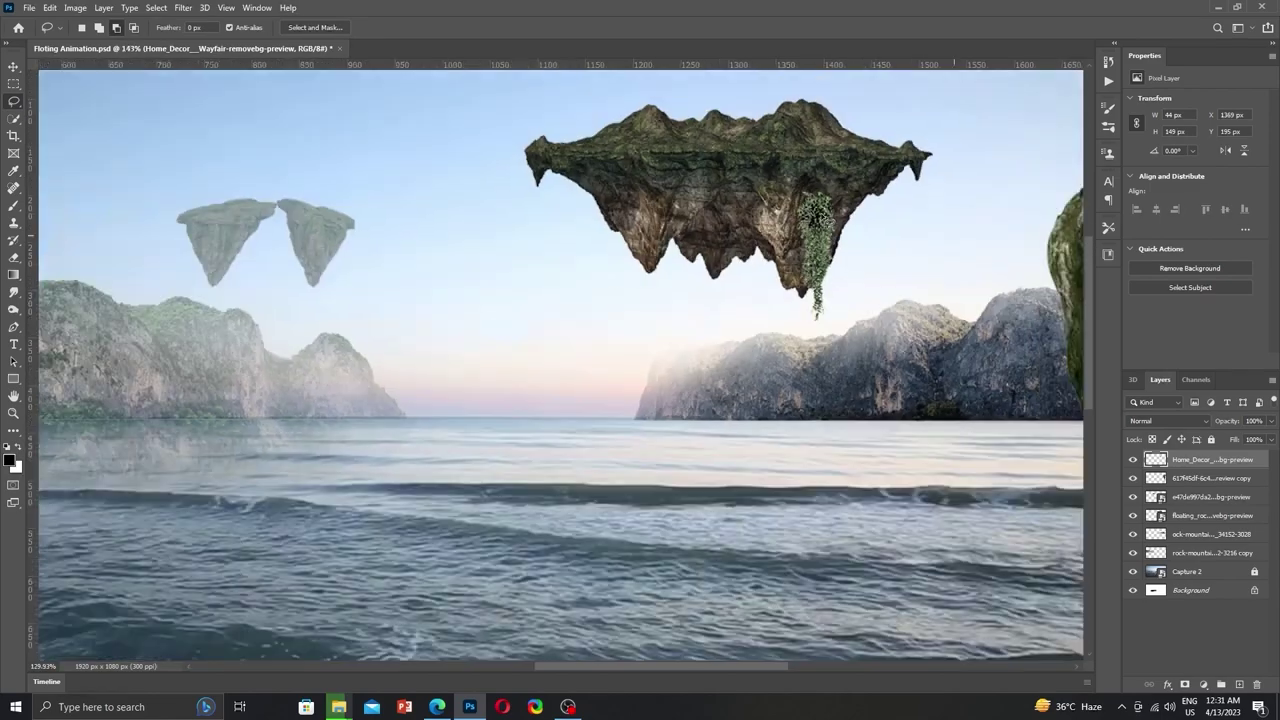
scroll(826, 222, down, 1)
scroll(826, 222, up, 3)
scroll(790, 230, down, 2)
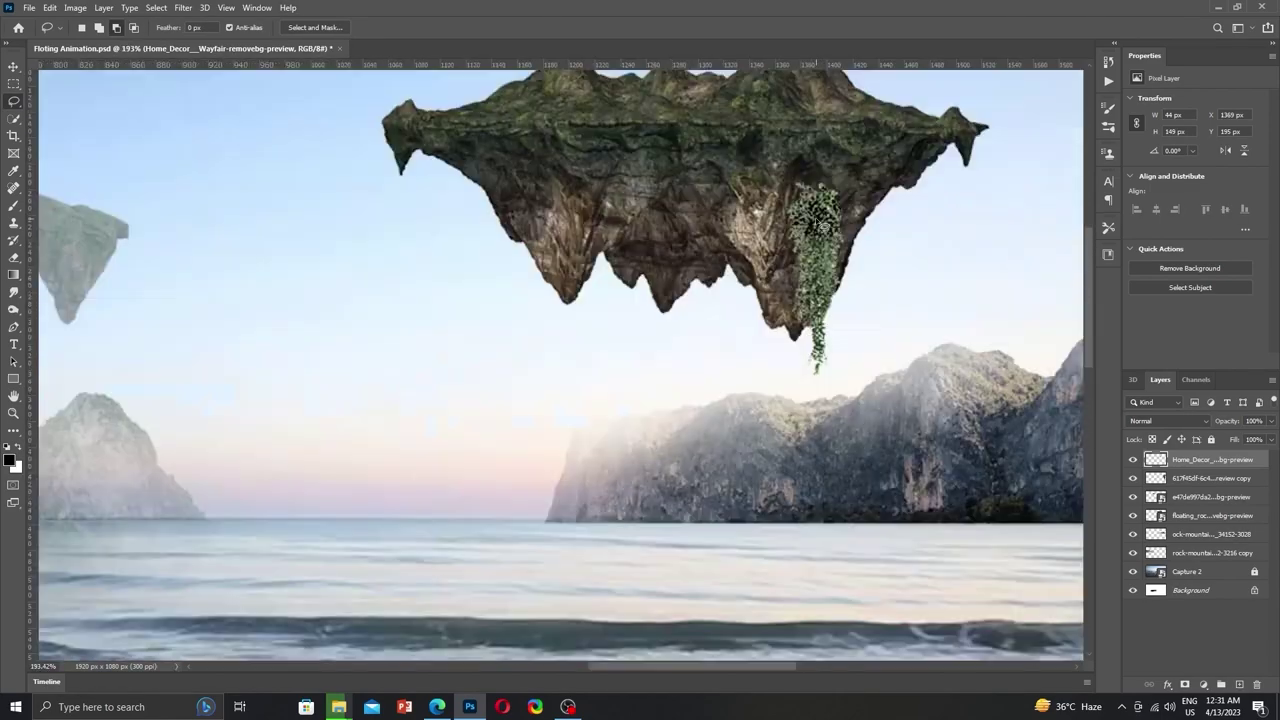
scroll(765, 238, down, 2)
click(1133, 478)
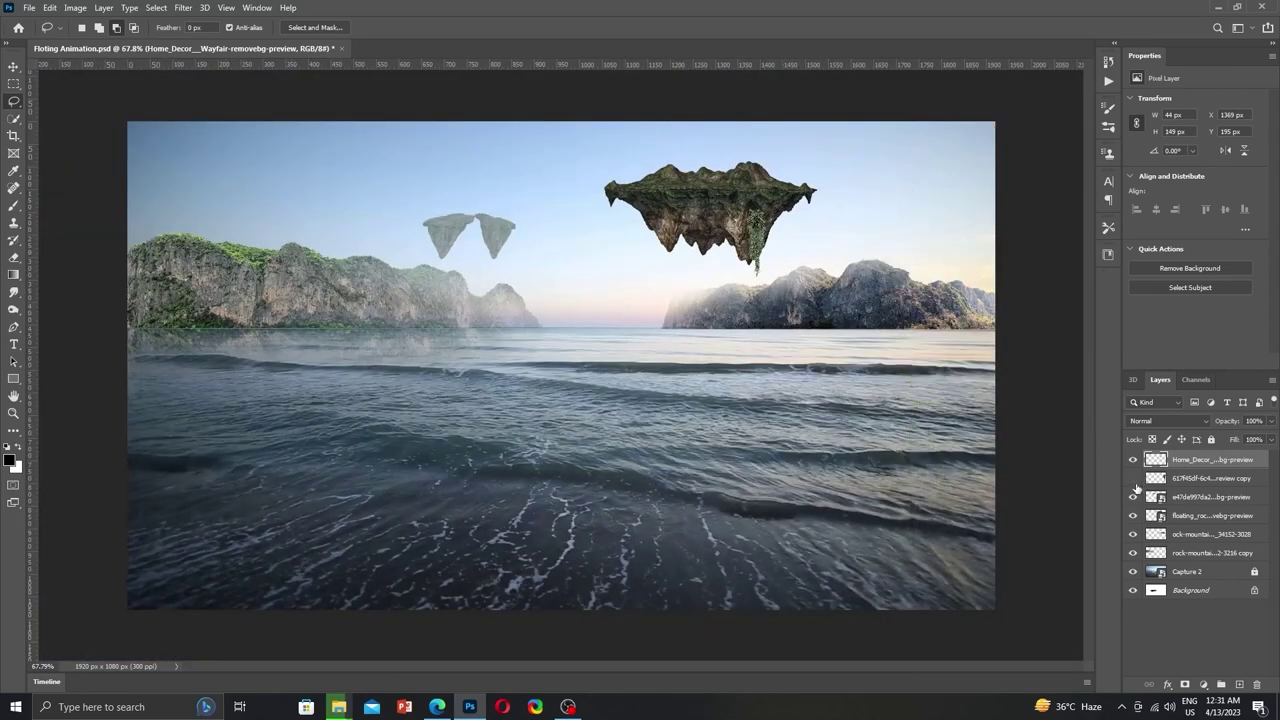
click(1133, 478)
click(1133, 497)
click(1133, 497)
Move the tall right rock's layer up to sit just below the top layer.
click(1133, 534)
click(1133, 534)
click(1133, 478)
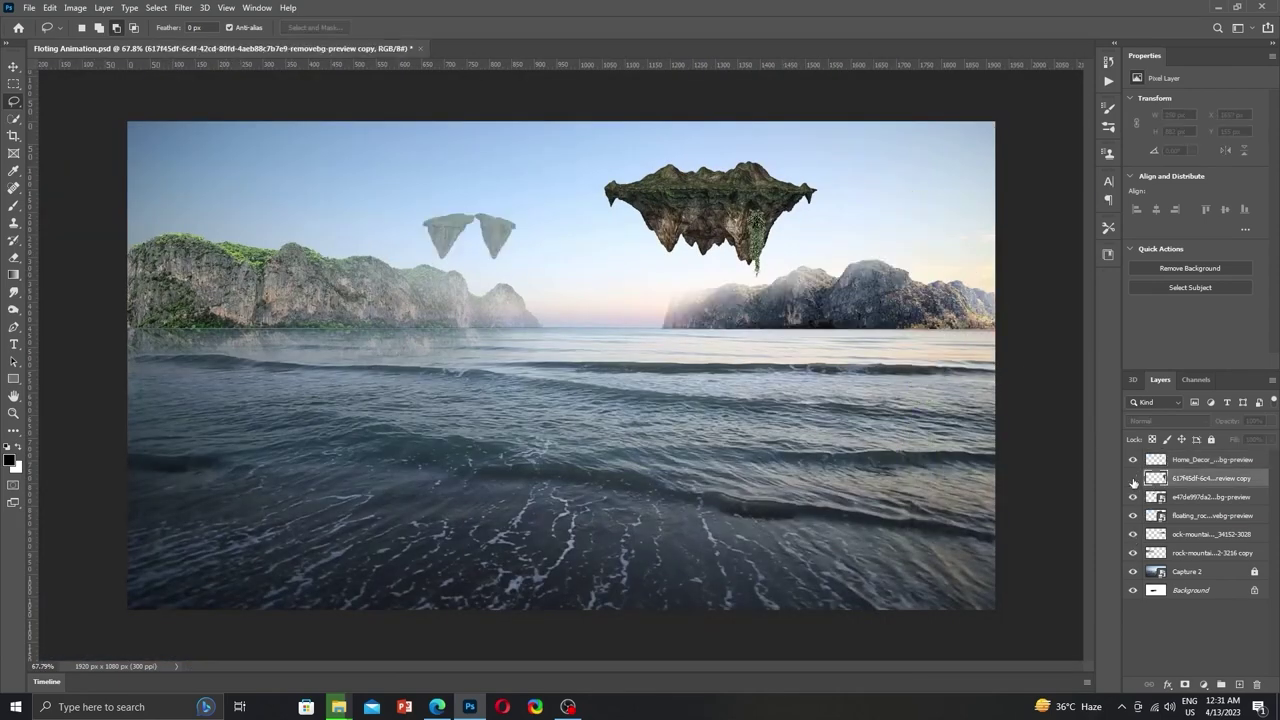
click(1133, 478)
key(v)
drag(1176, 515, 1176, 470)
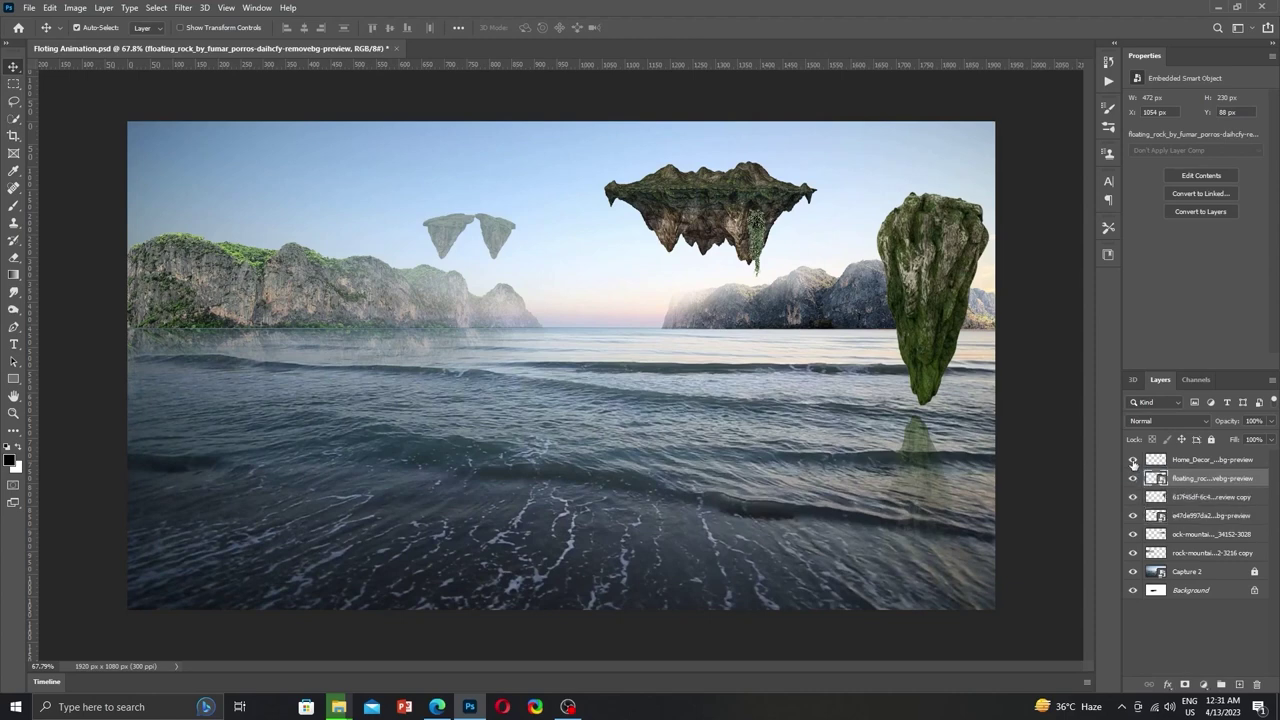
Copy the hanging vine and position the copy under the middle island.
click(1133, 478)
click(1133, 478)
click(1210, 459)
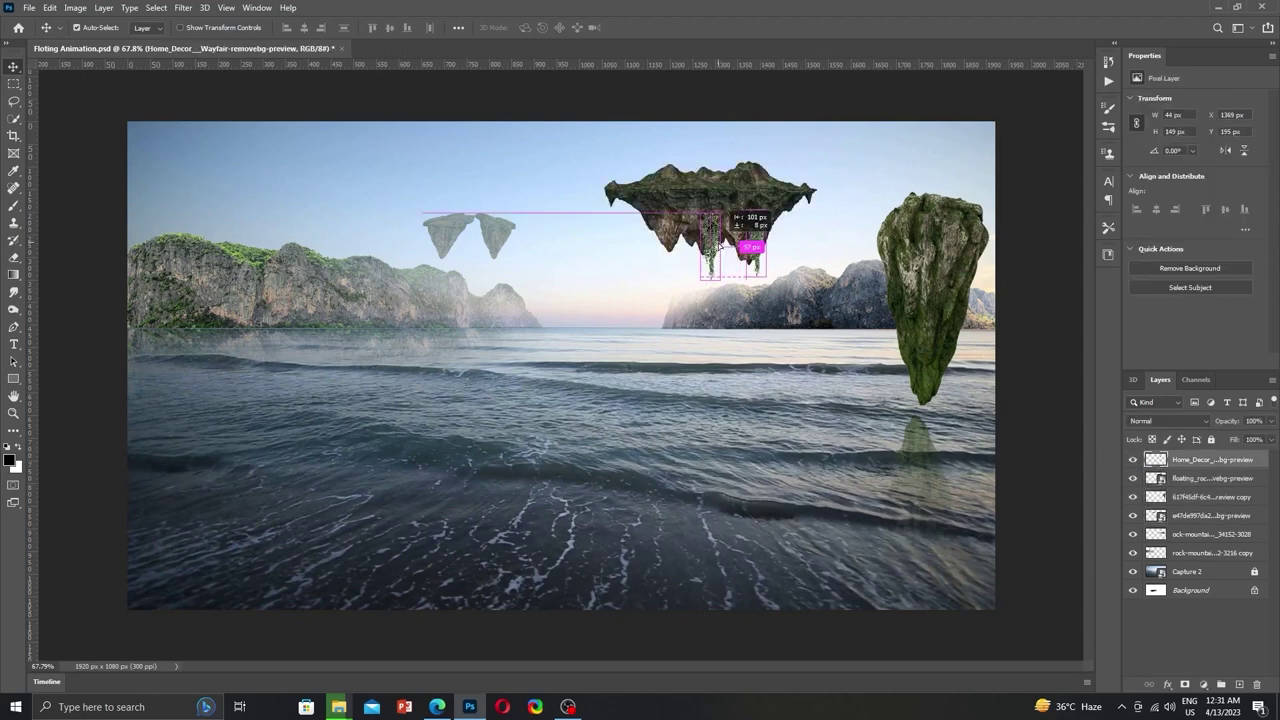
drag(758, 240, 758, 290)
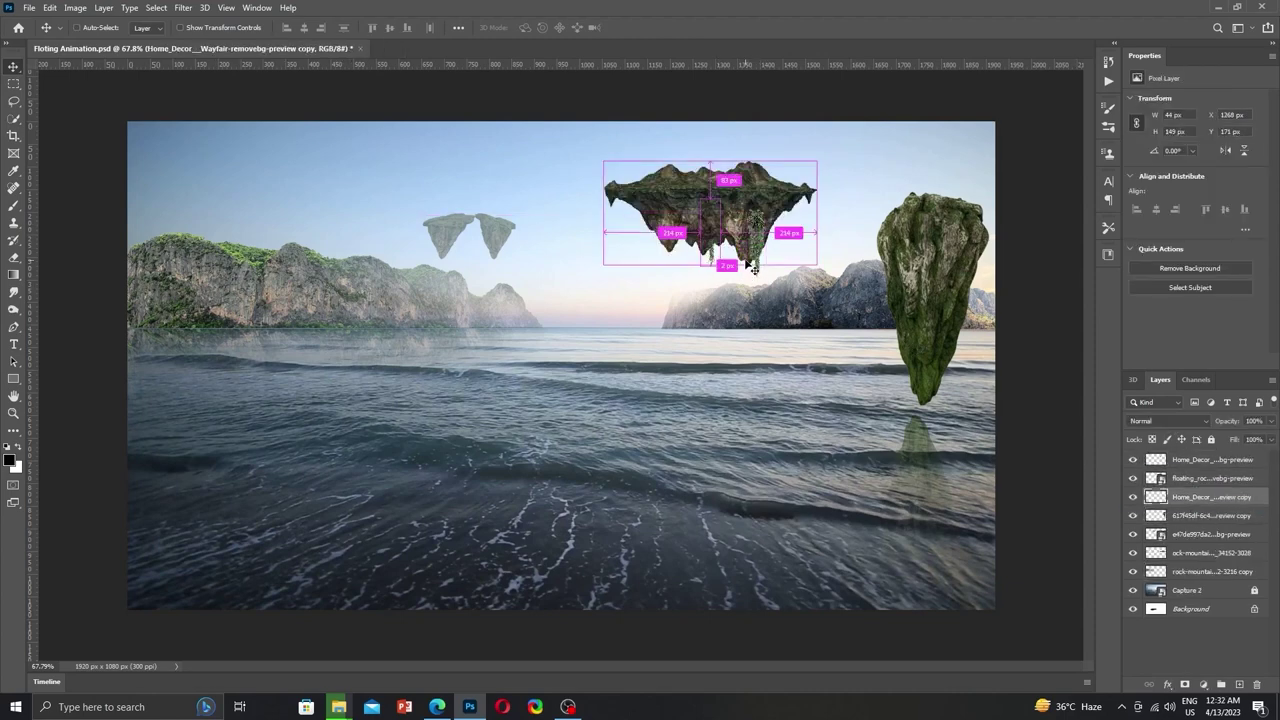
key(ctrl+t)
mouse_move(710, 228)
mouse_down()
mouse_move(720, 232)
mouse_move(675, 244)
mouse_up()
key(Return)
Place another vine copy further left and add a layer mask to the top vine.
click(1196, 460)
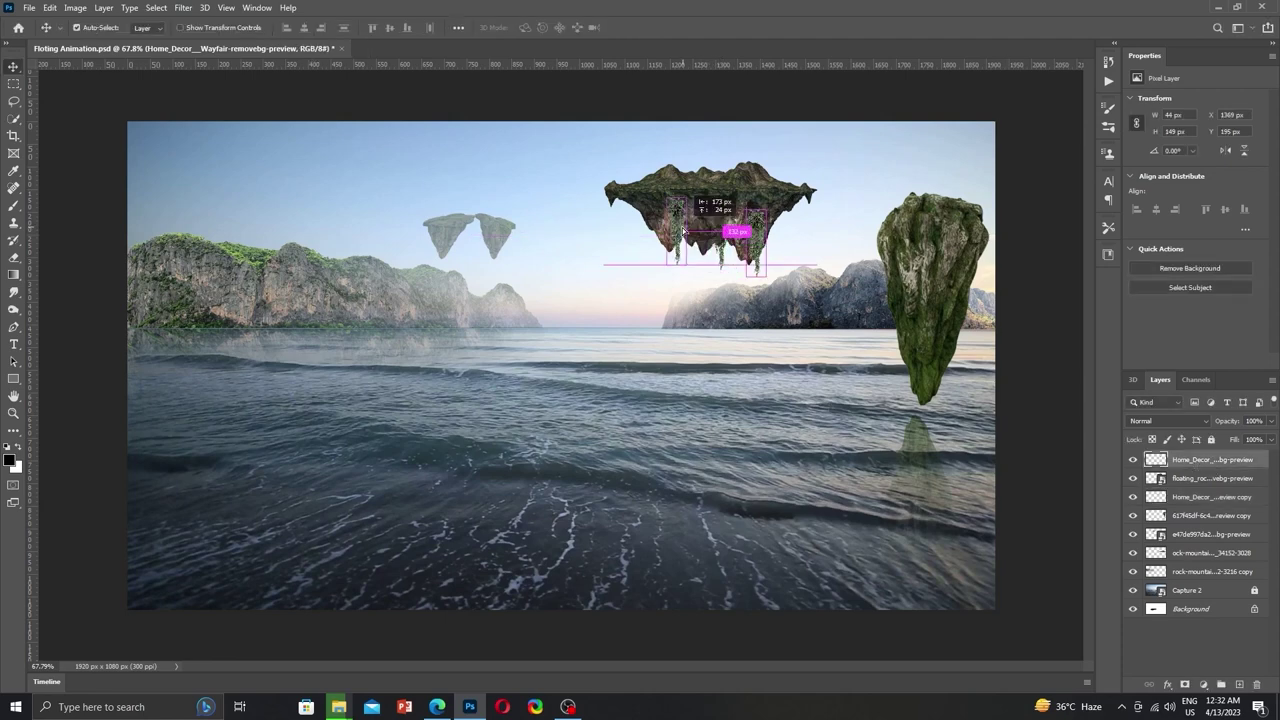
key(ctrl+t)
key(Return)
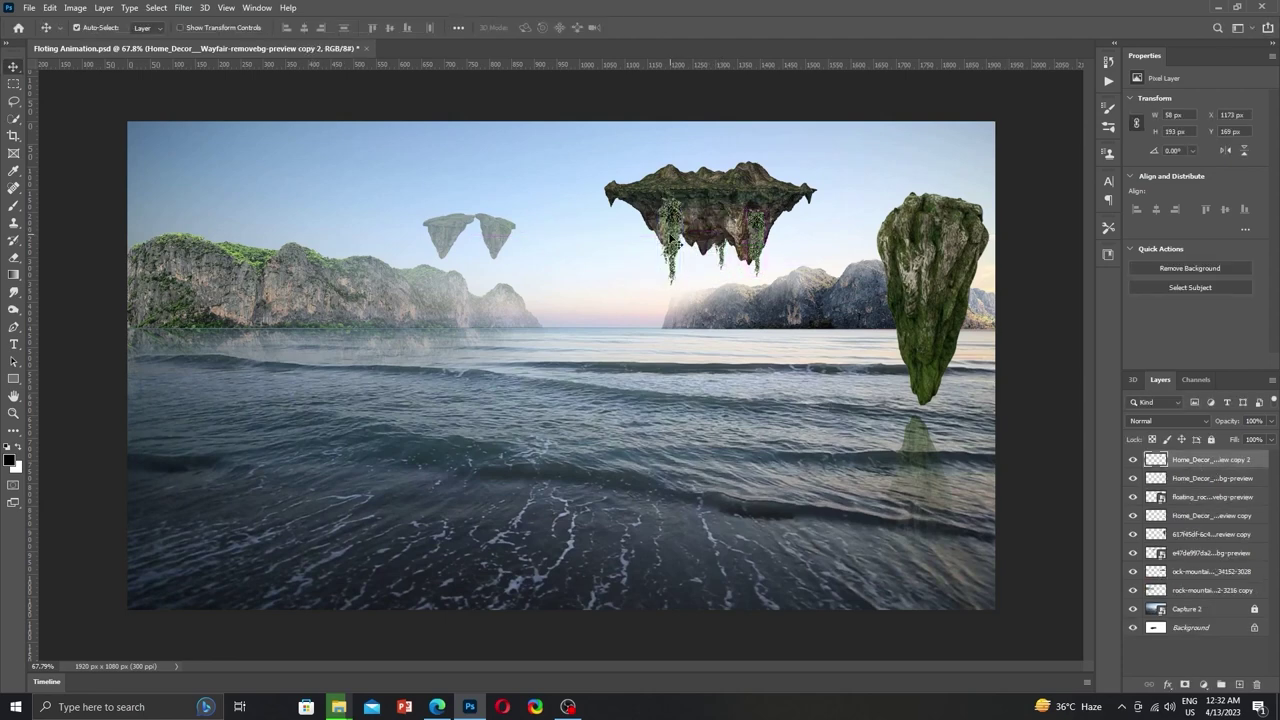
click(1203, 684)
click(1168, 693)
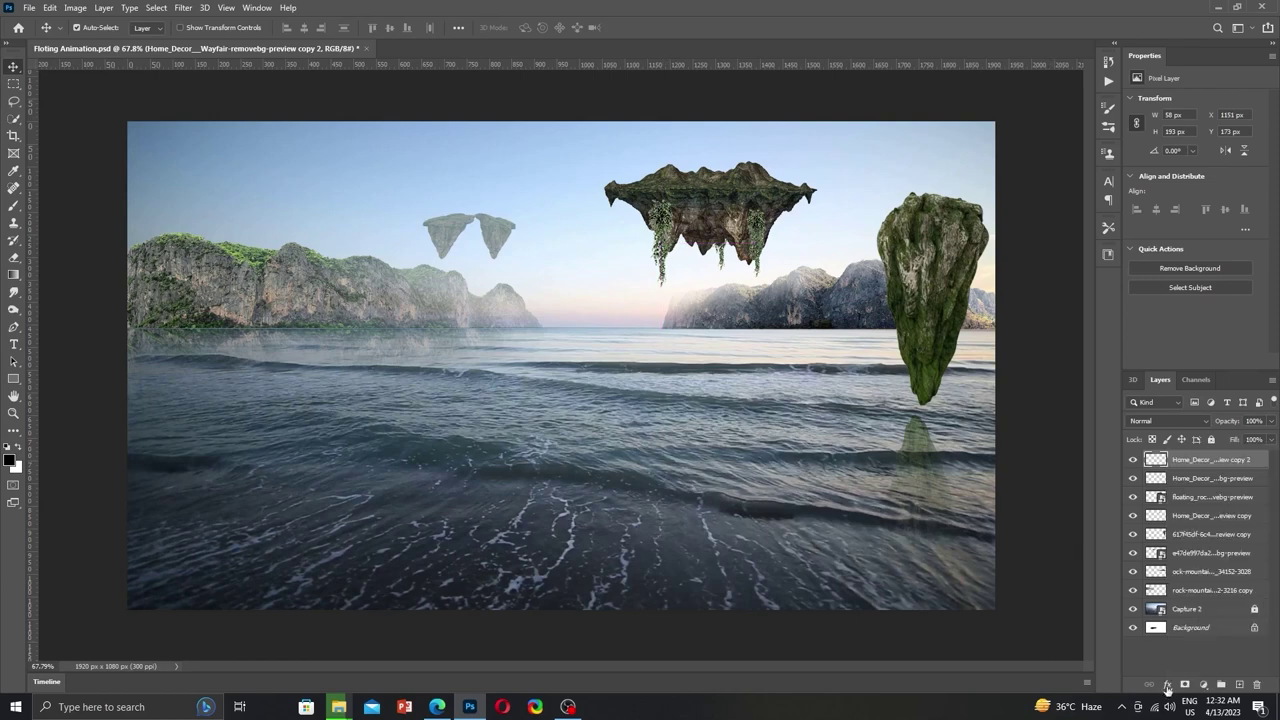
click(1185, 684)
Add another vine copy further right under the middle island.
key(b)
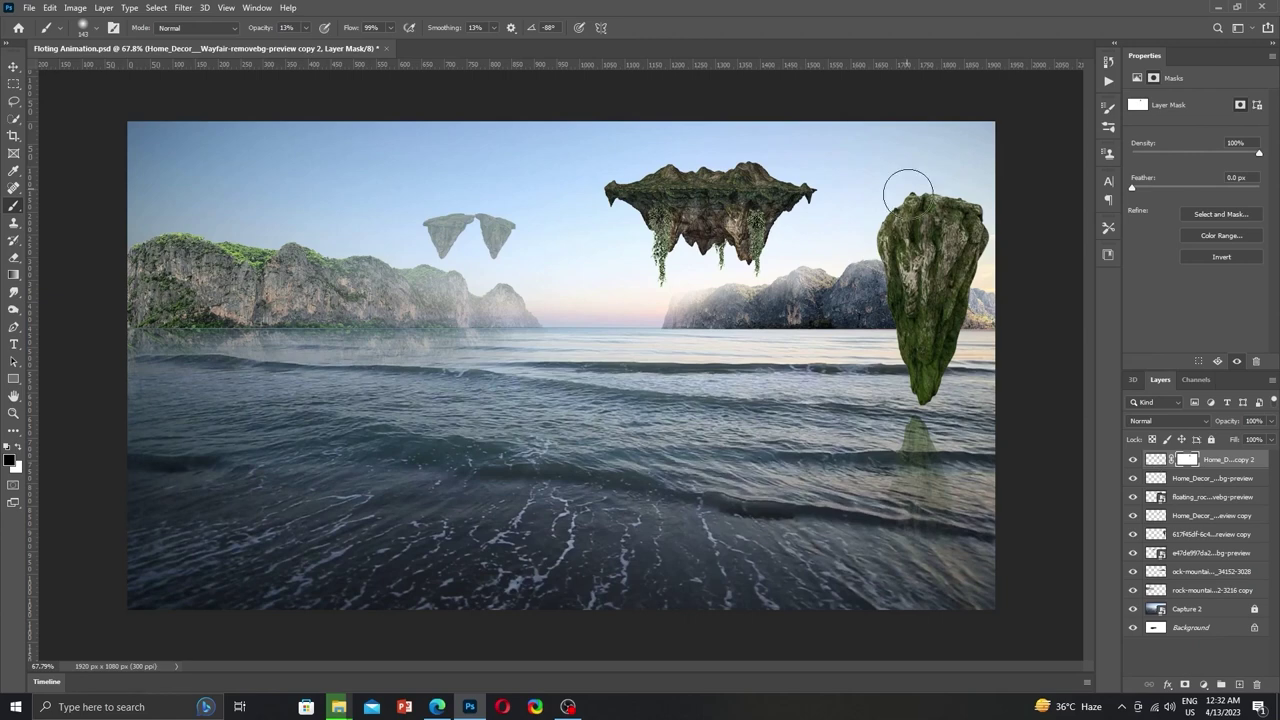
key(v)
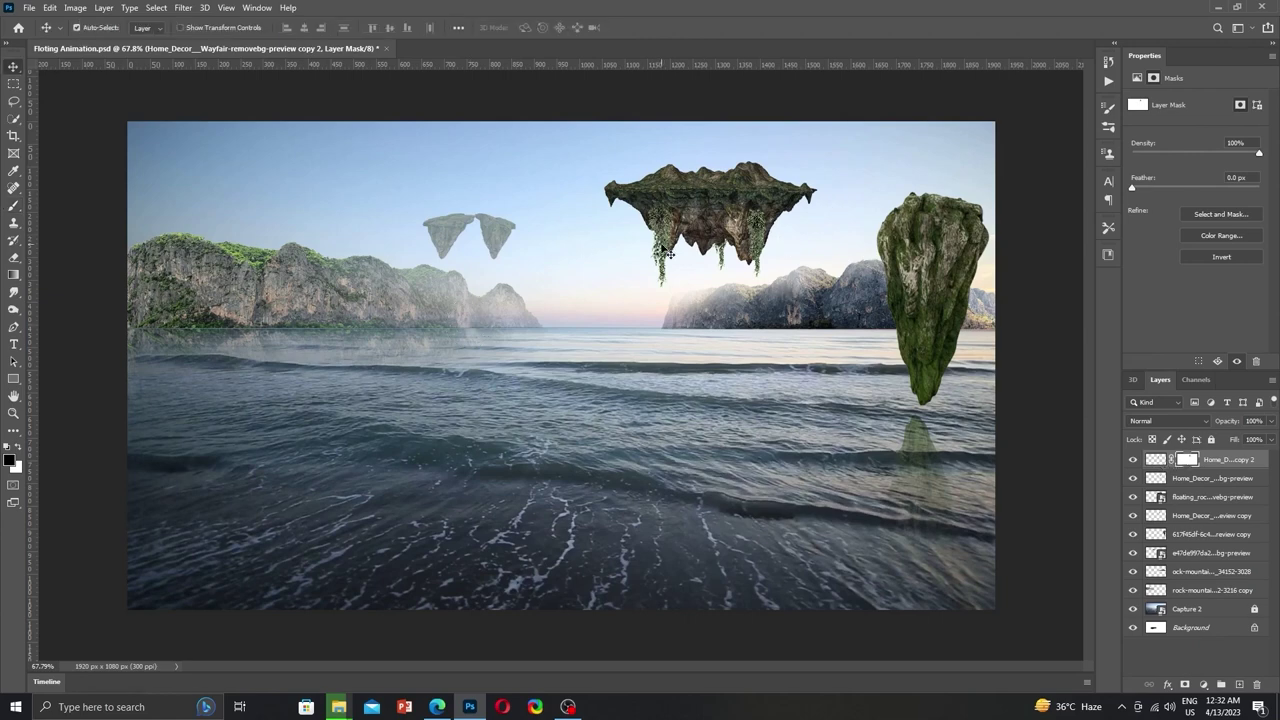
mouse_move(661, 247)
mouse_down()
mouse_move(631, 236)
mouse_move(694, 268)
mouse_up()
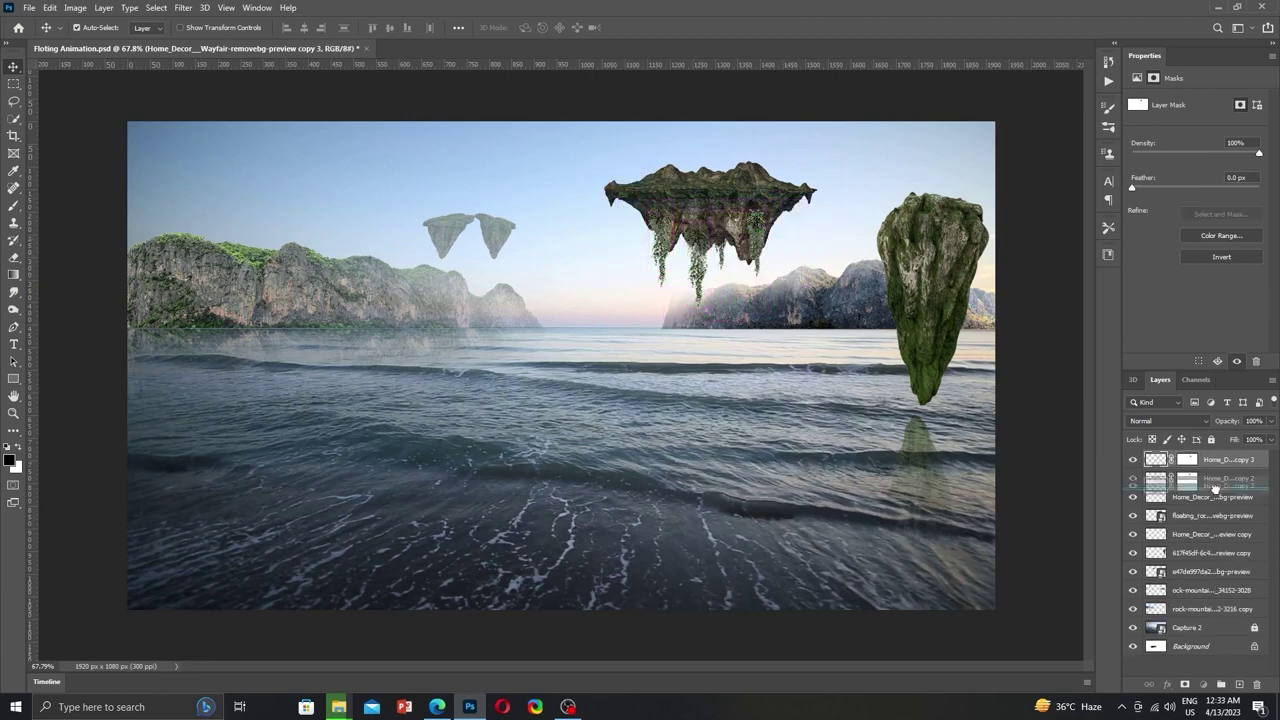
drag(1228, 460, 1208, 522)
key(ctrl+t)
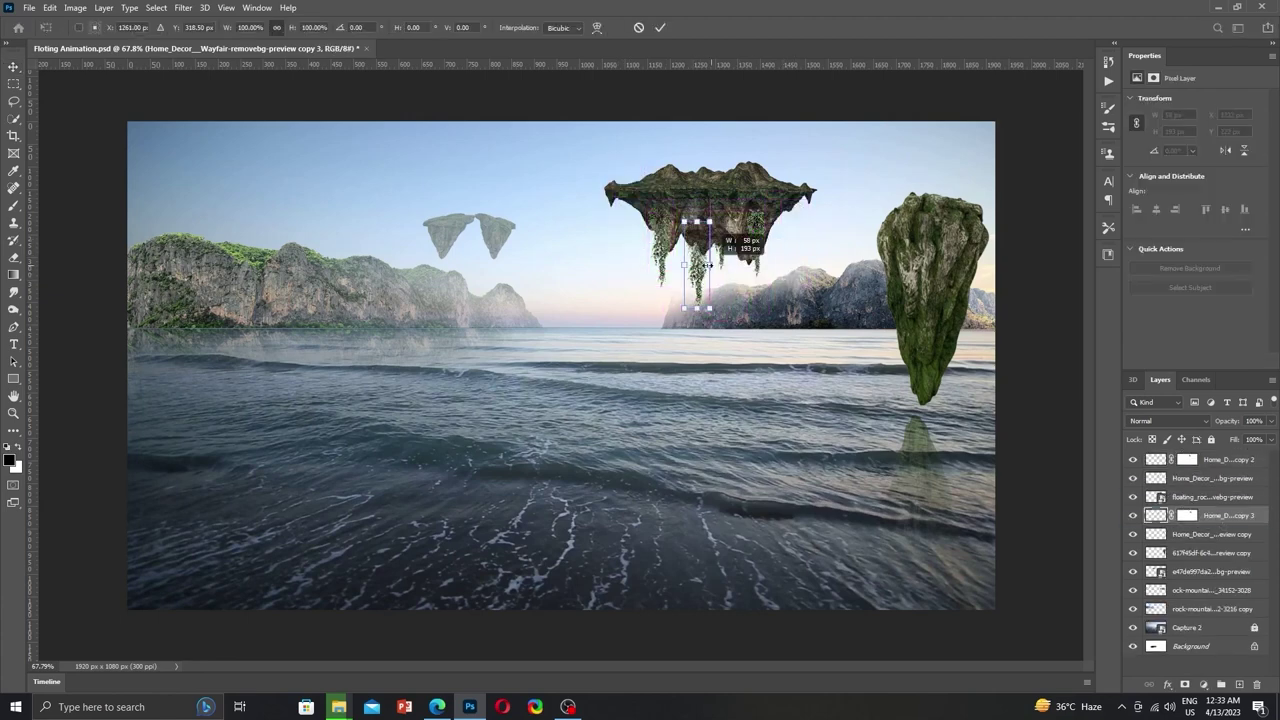
key(Return)
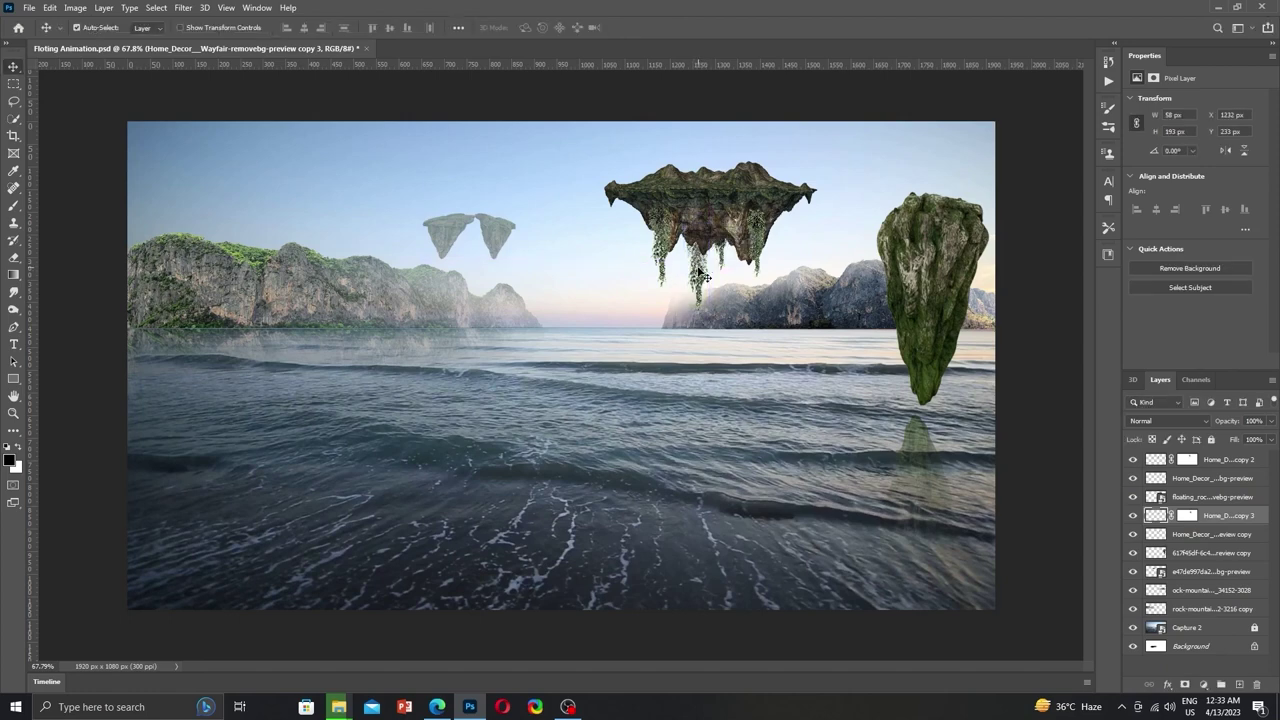
Merge the island and all vine layers into one 472×338 px layer.
click(1150, 535)
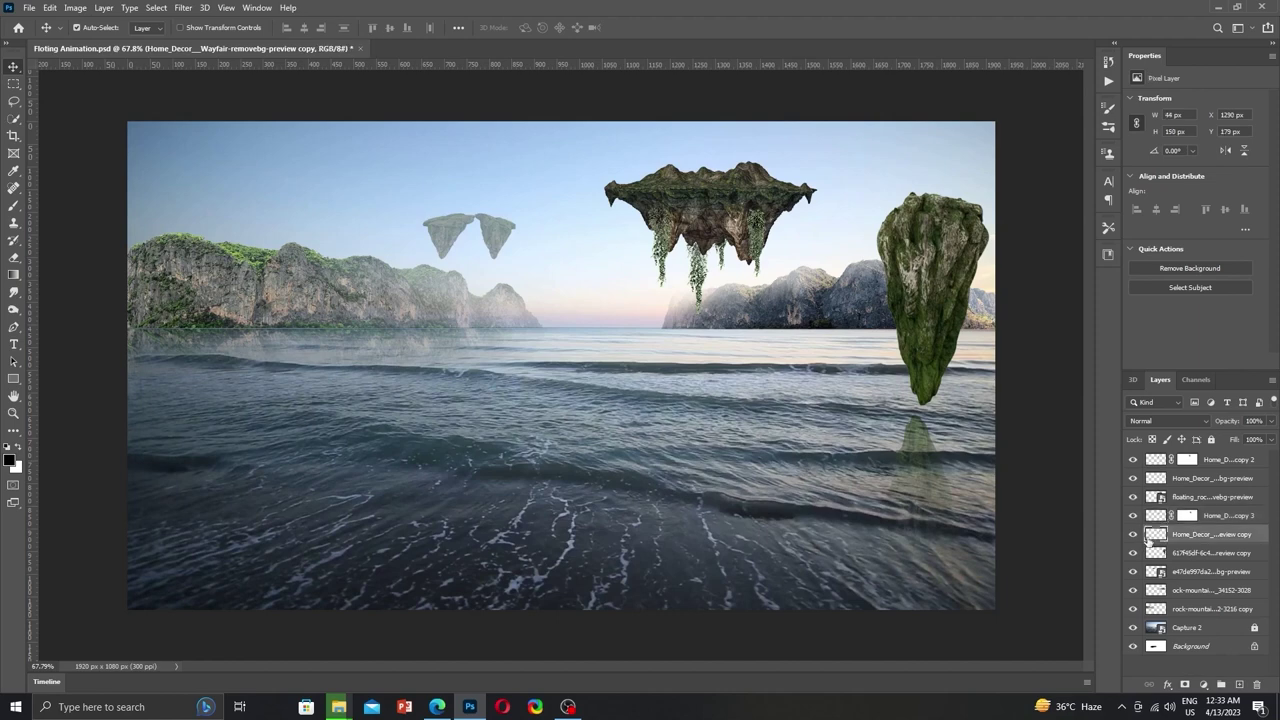
shift+click(1187, 459)
shift+click(1155, 460)
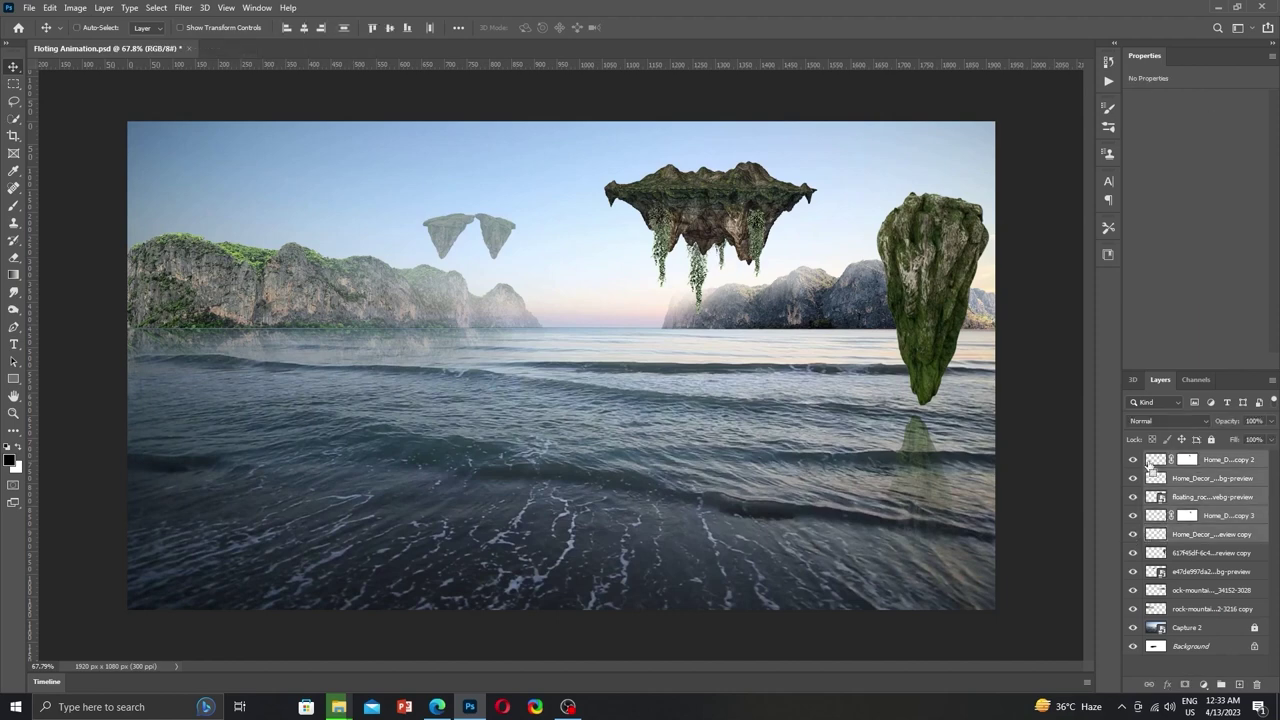
key(ctrl+e)
Duplicate the merged island, flip it vertically, and move it down into the water.
key(ctrl+j)
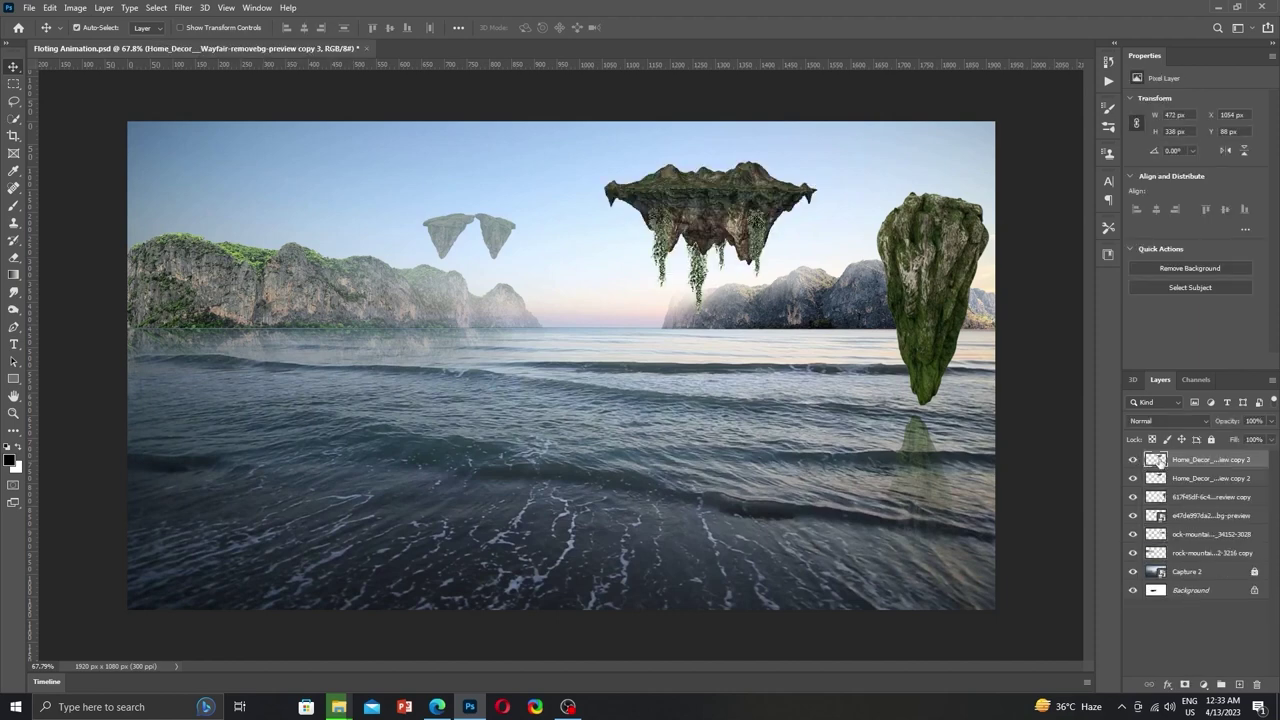
key(ctrl+t)
right_click(733, 219)
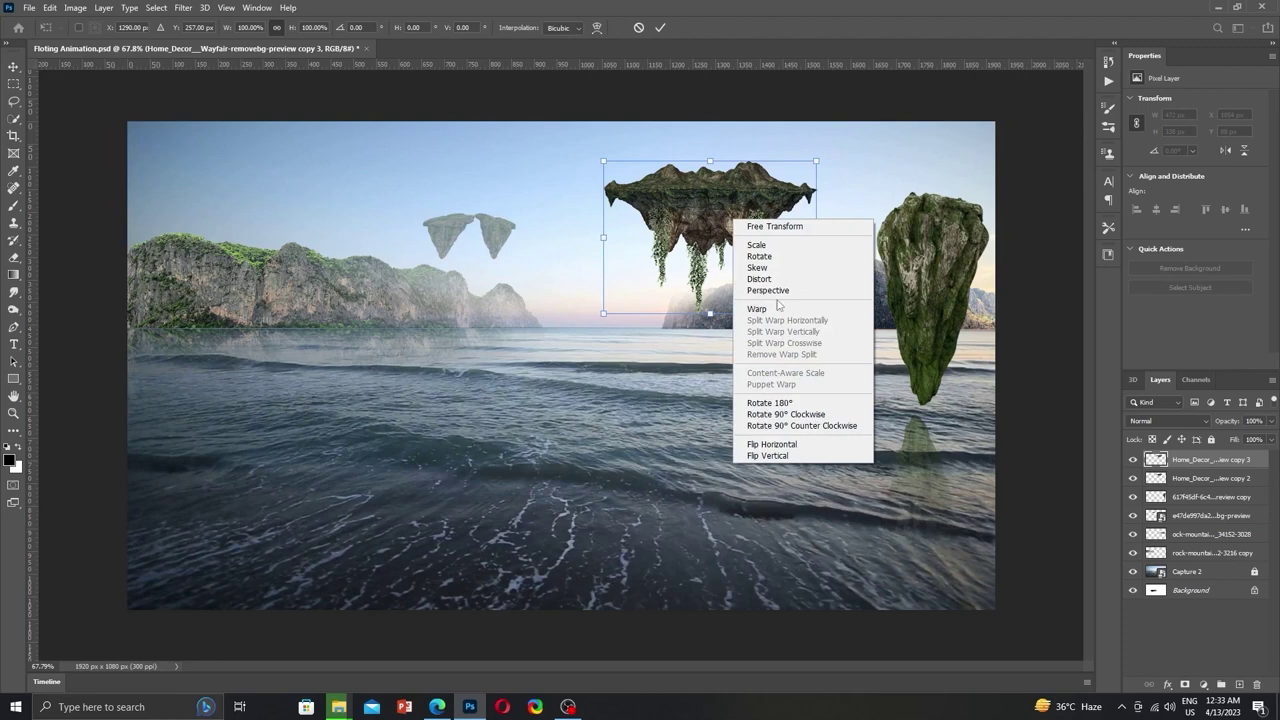
click(783, 455)
mouse_move(695, 248)
mouse_down()
mouse_move(697, 402)
mouse_move(718, 452)
mouse_move(737, 416)
mouse_up()
key(Return)
Scale the flipped island to about 88%, nudge it, and warp its shape.
key(ctrl+t)
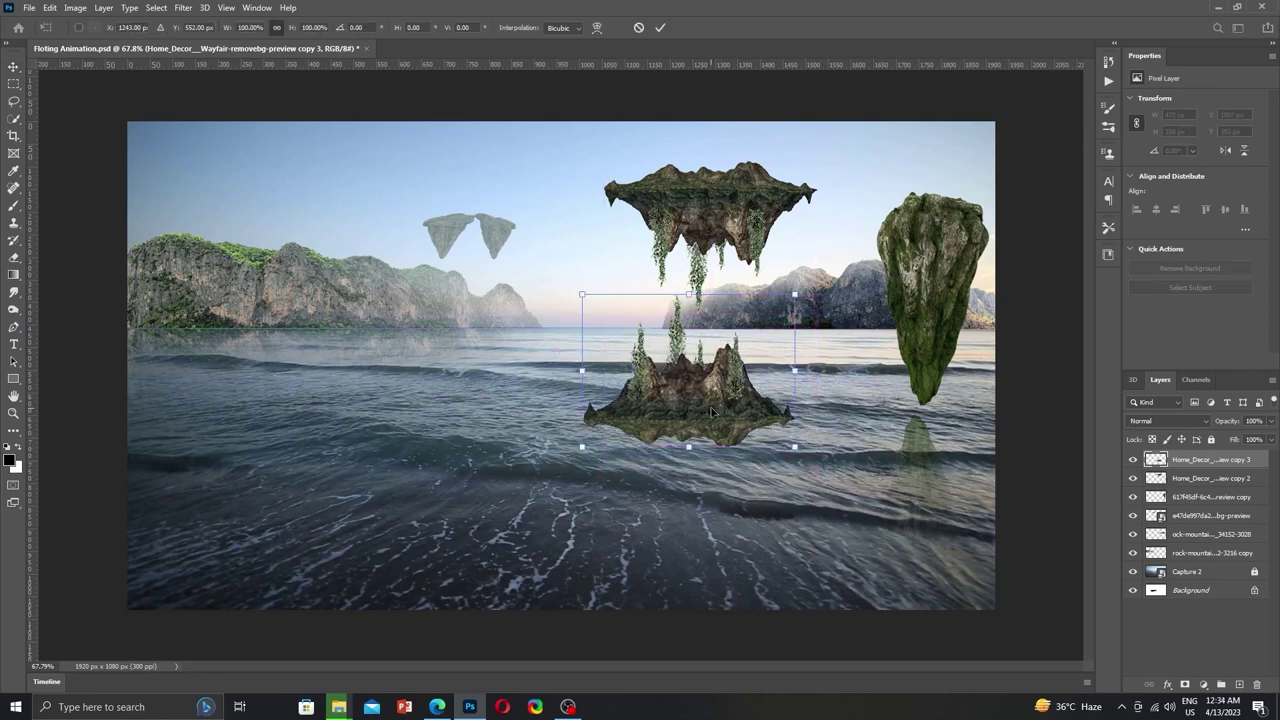
drag(795, 294, 770, 318)
drag(721, 418, 756, 428)
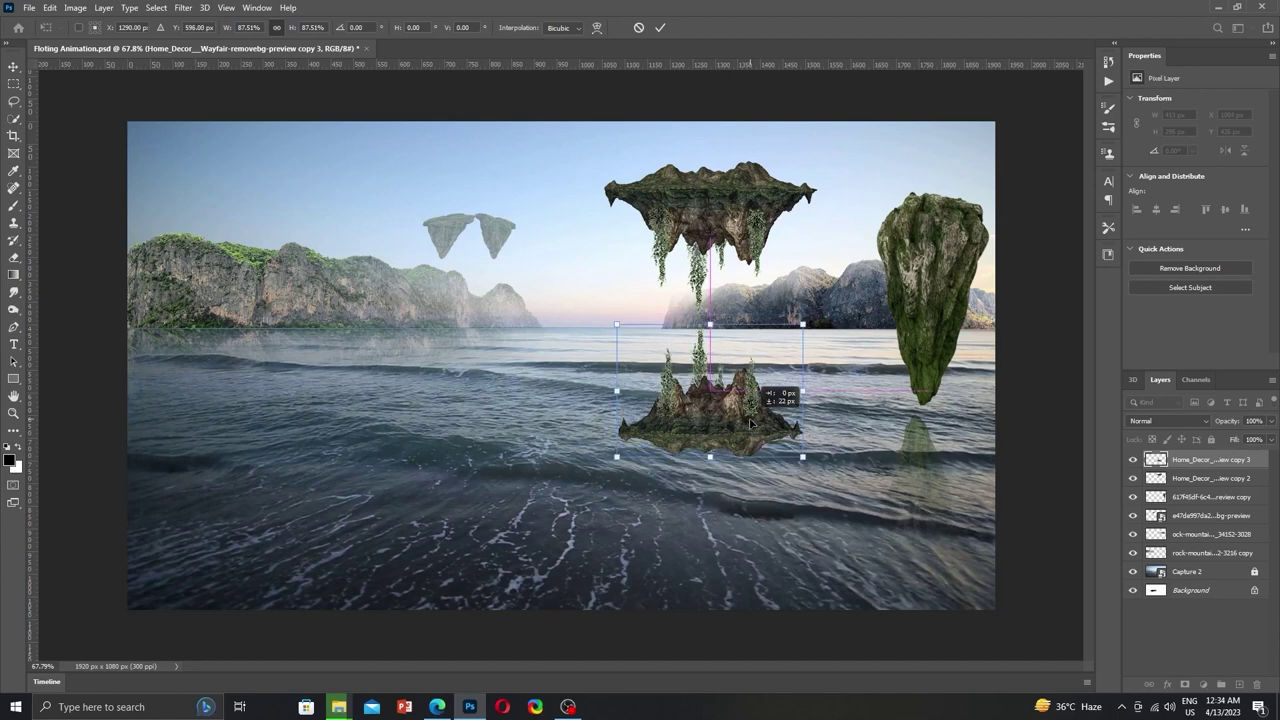
right_click(772, 390)
click(800, 483)
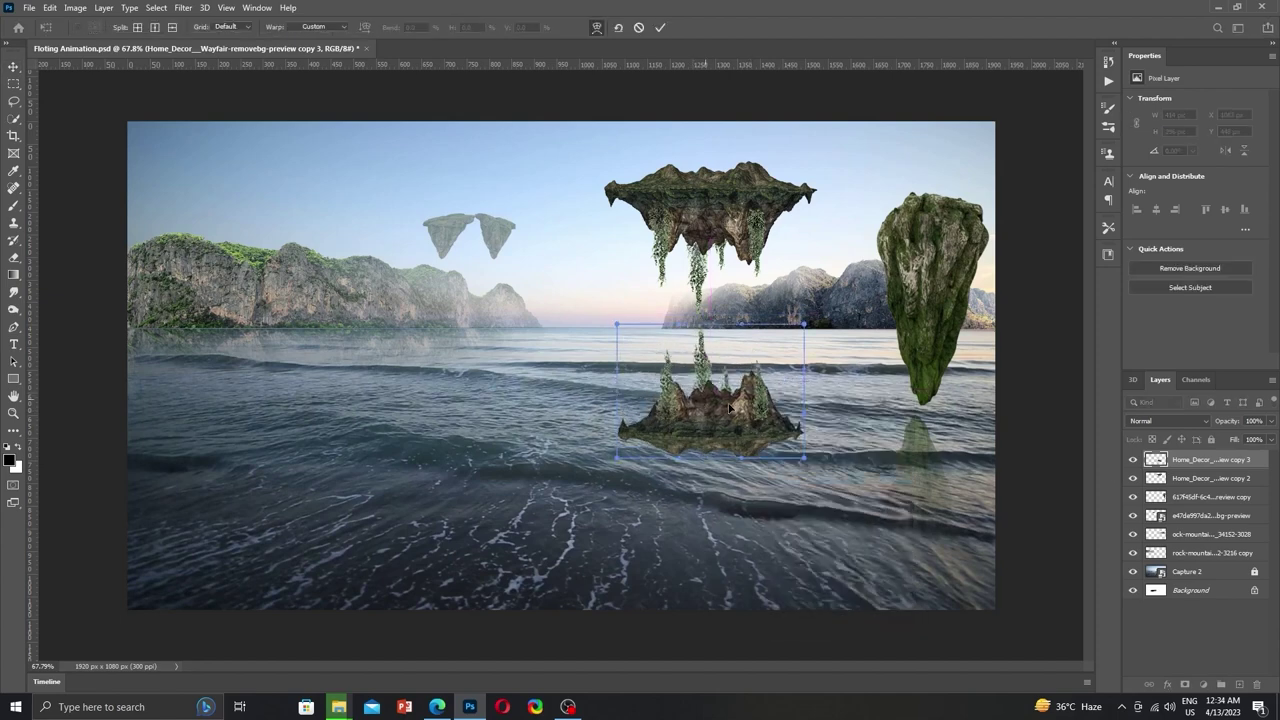
drag(745, 400, 750, 385)
key(Return)
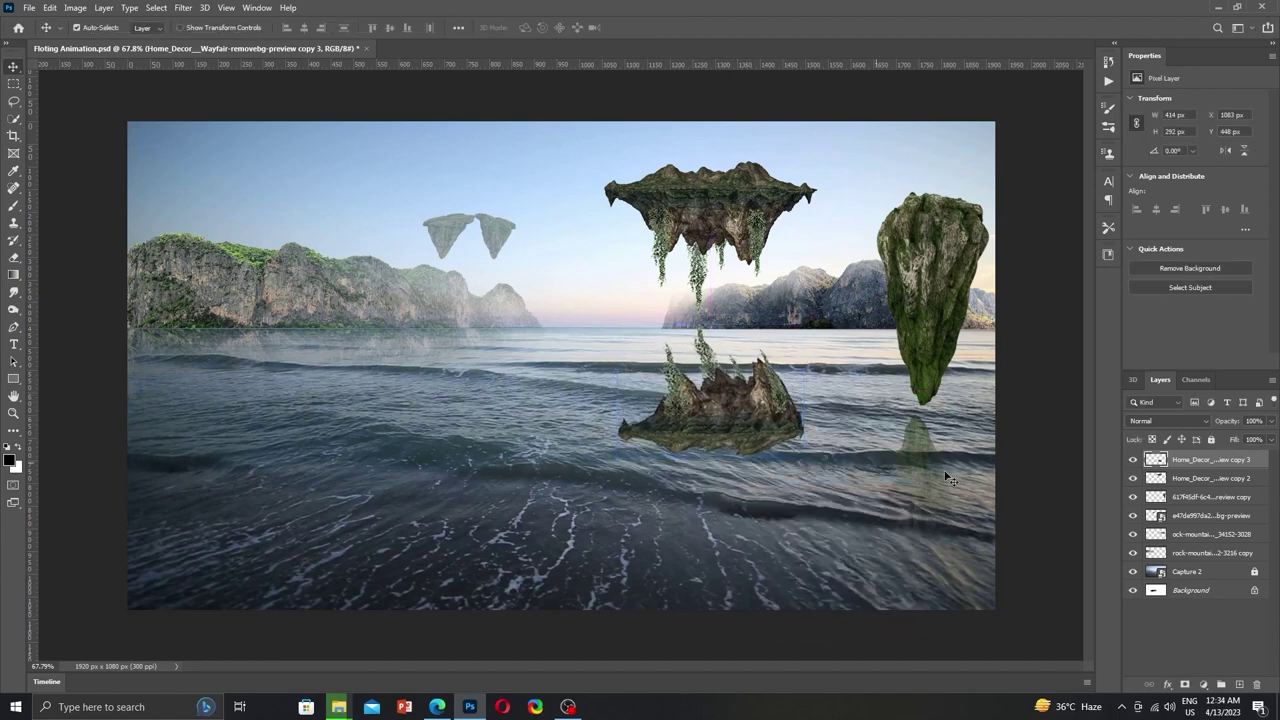
Erase the flipped island's reflection down to faint vine traces in the water.
key(e)
drag(800, 437, 625, 483)
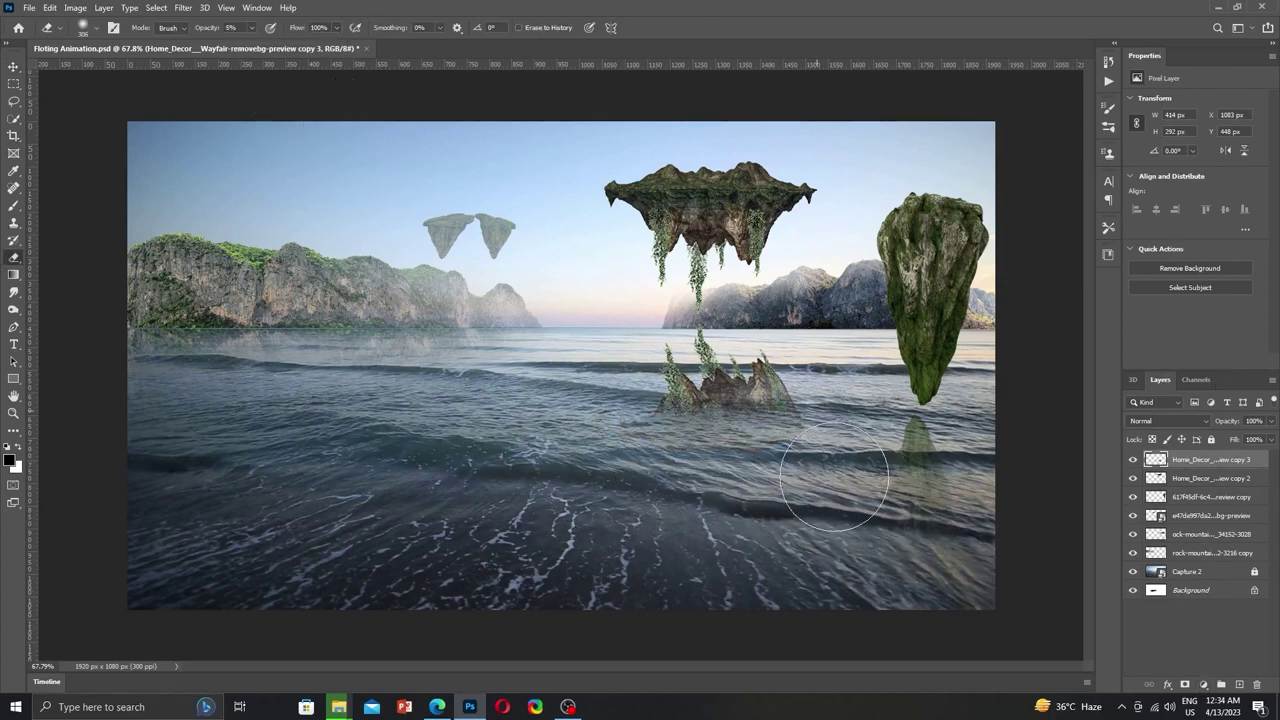
scroll(748, 405, up, 5)
drag(457, 460, 865, 300)
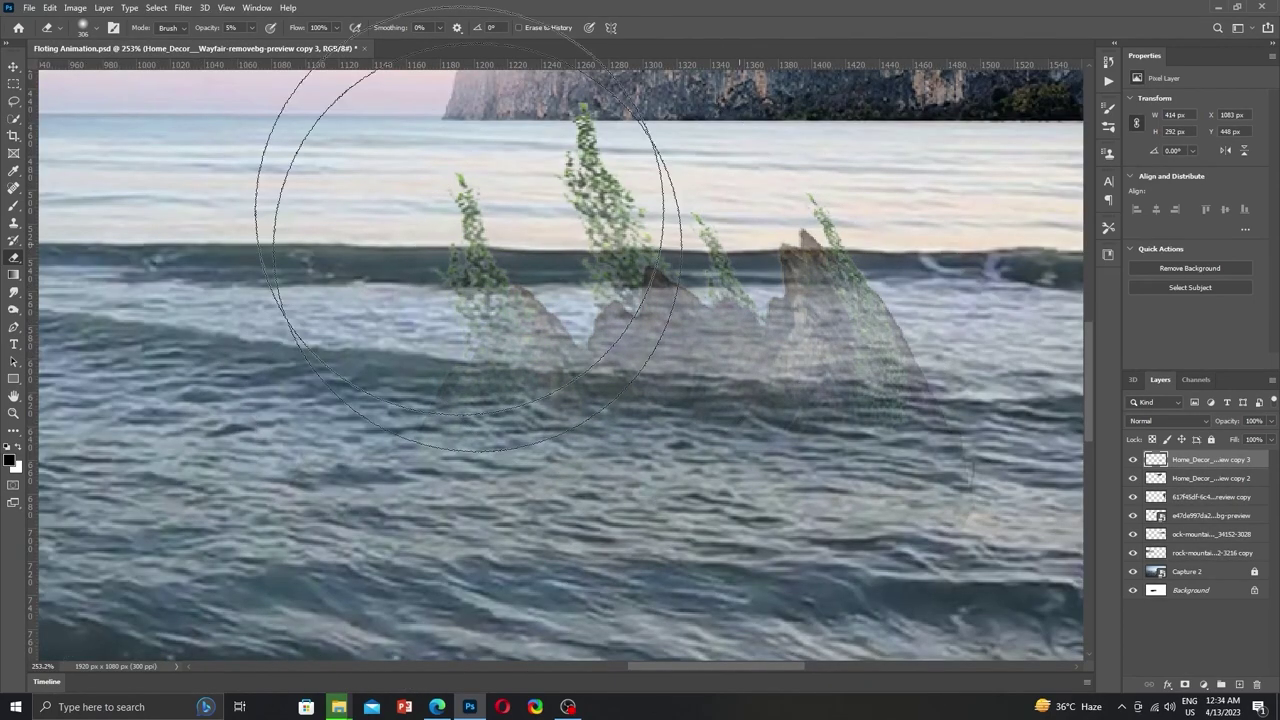
scroll(571, 214, up, 2)
scroll(590, 170, up, 2)
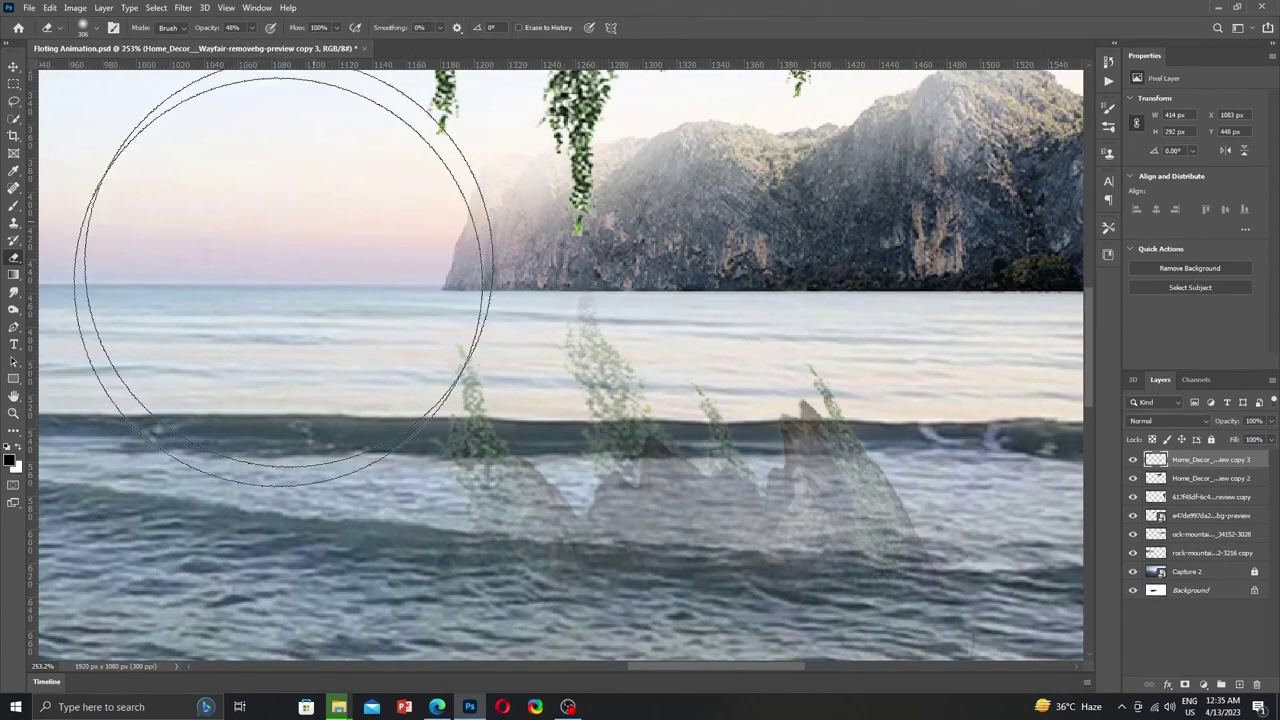
drag(186, 257, 730, 258)
Lower the hanging vines layer's opacity to 79%.
key(ctrl+0)
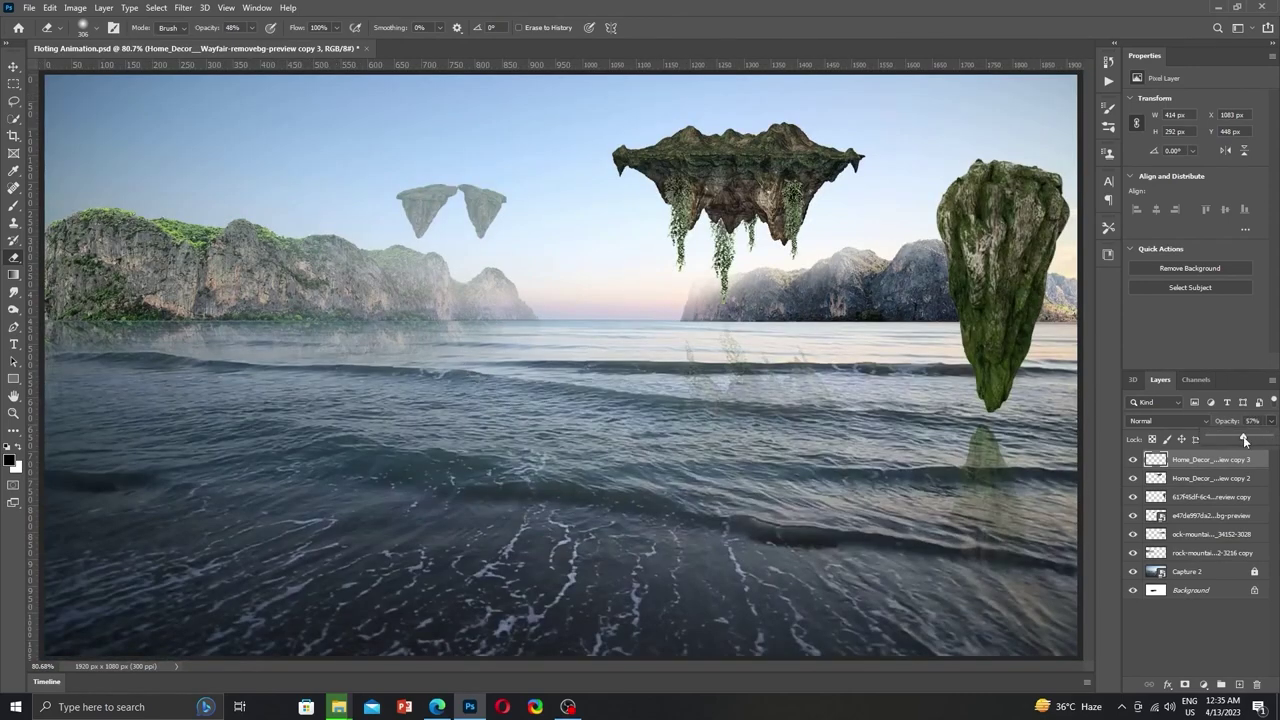
click(1205, 479)
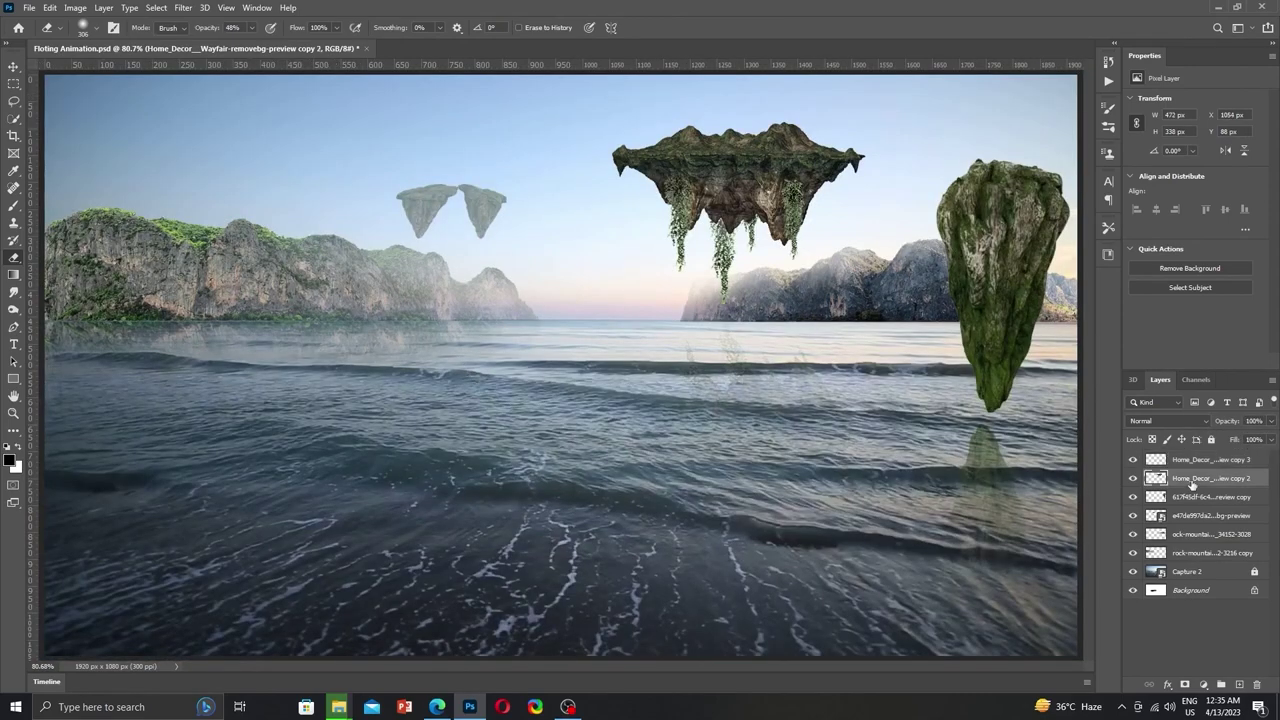
drag(1267, 432, 1258, 440)
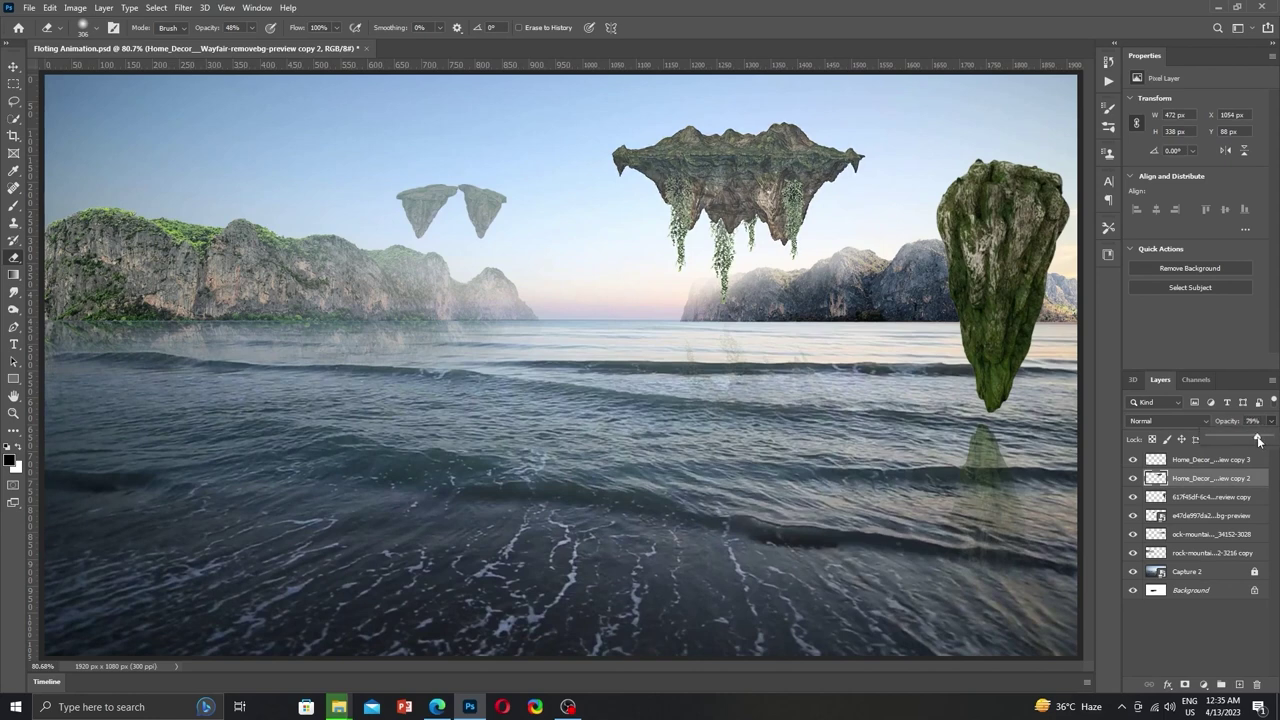
Set the tall right rock's Vibrance to -29 with the Camera Raw Filter.
click(1205, 460)
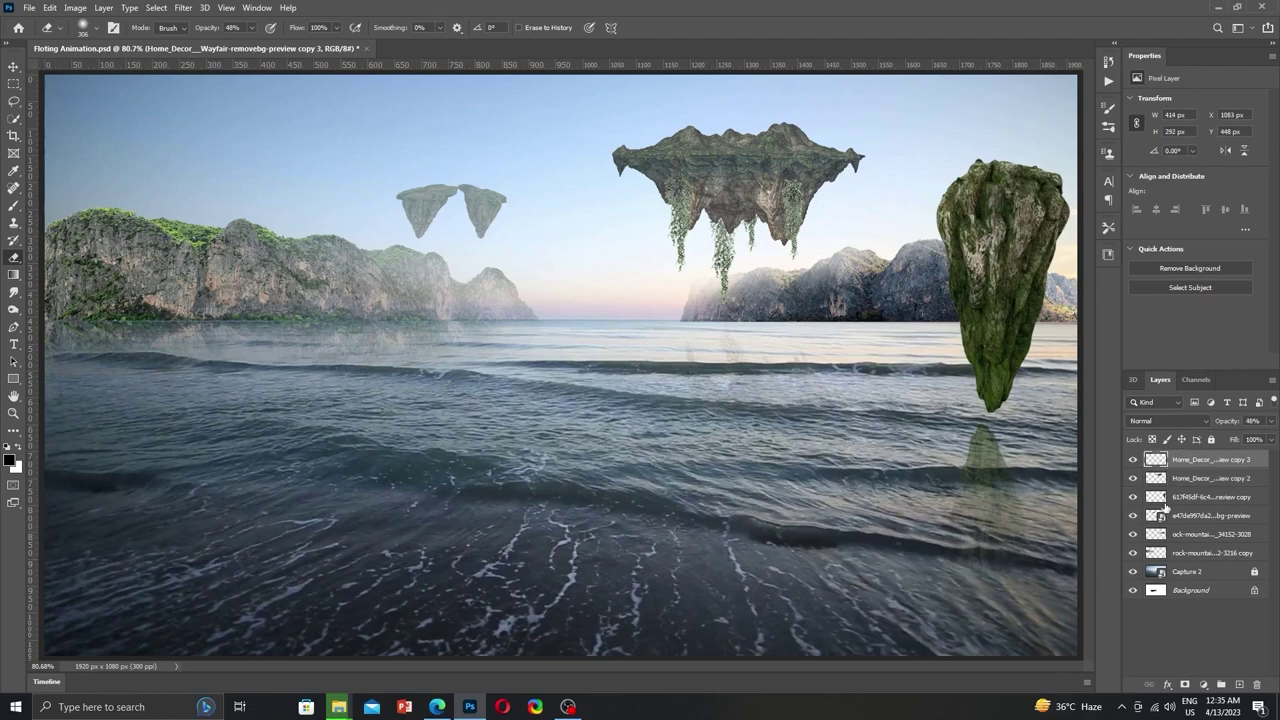
click(1200, 515)
click(1190, 497)
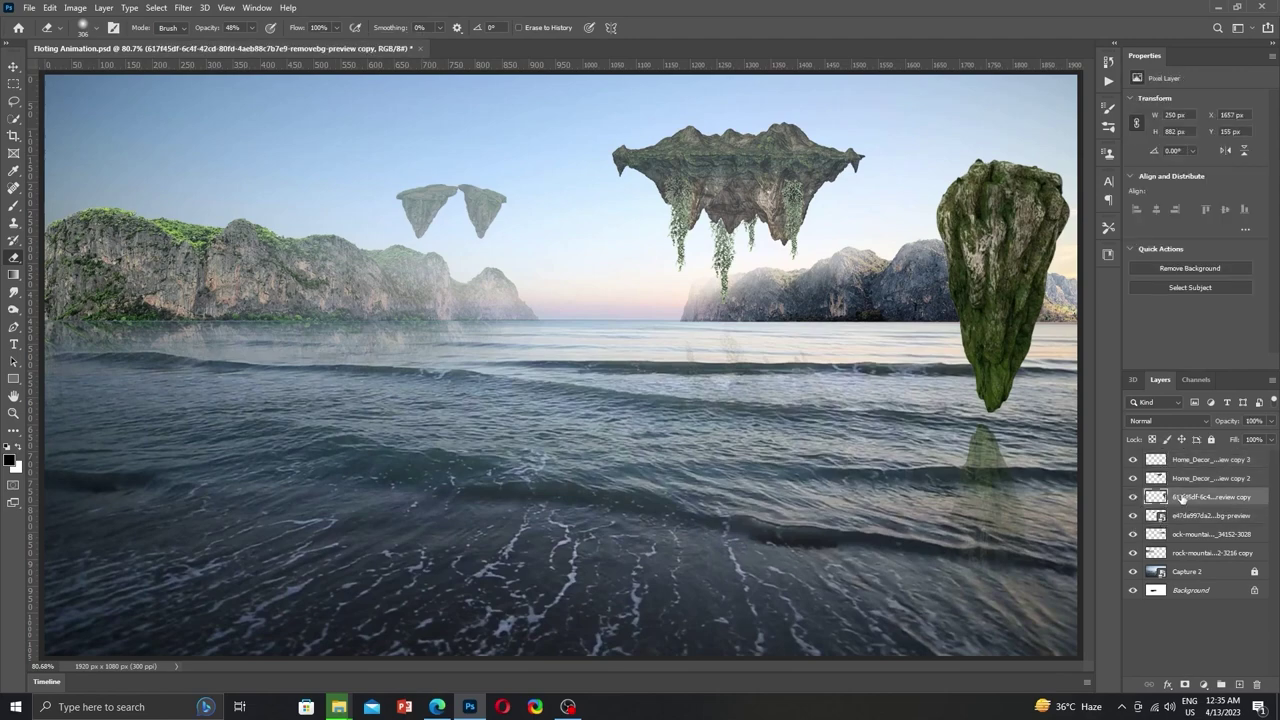
key(ctrl+shift+a)
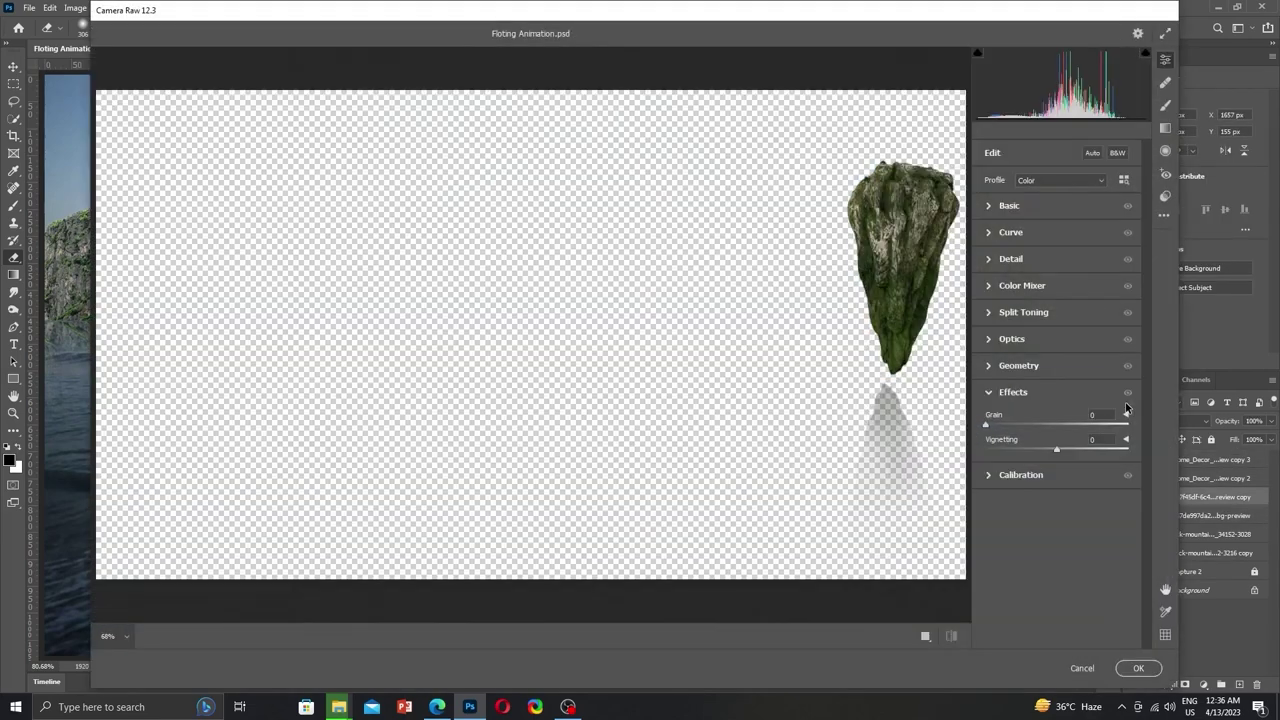
click(1010, 205)
drag(1058, 528, 1037, 527)
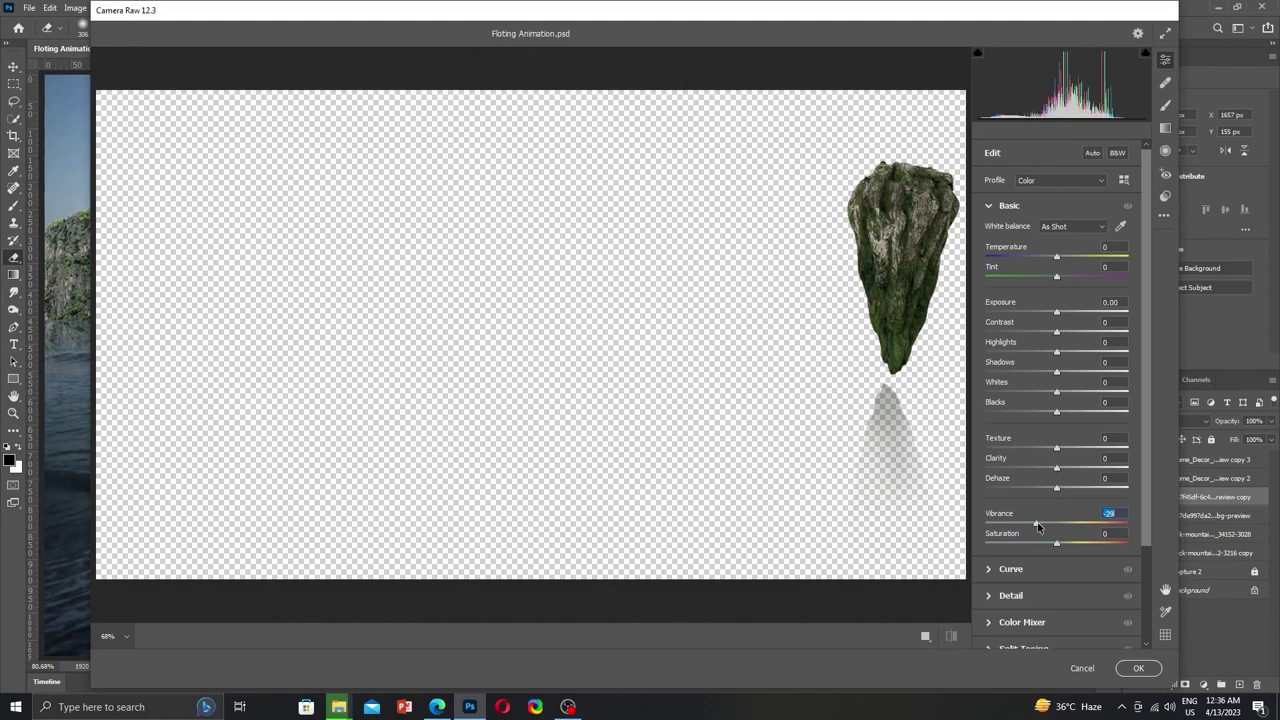
click(1133, 666)
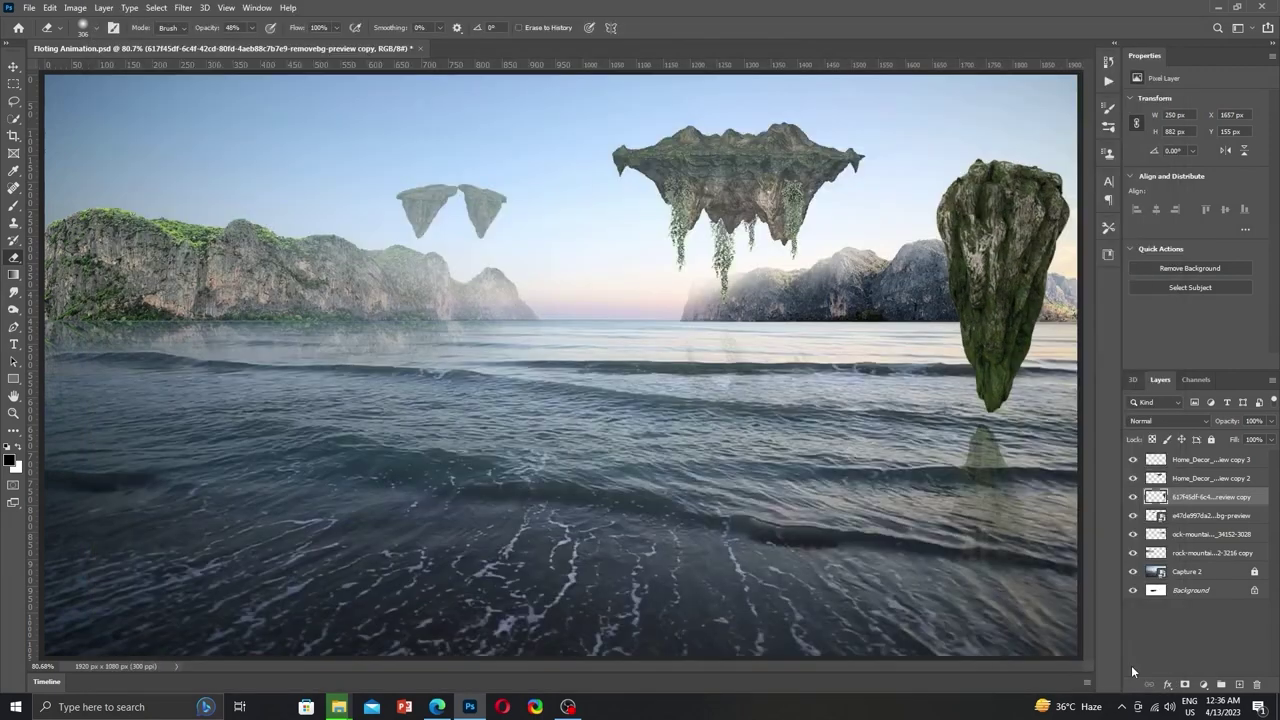
Select the right rock's layer and set up a soft brush.
click(1203, 460)
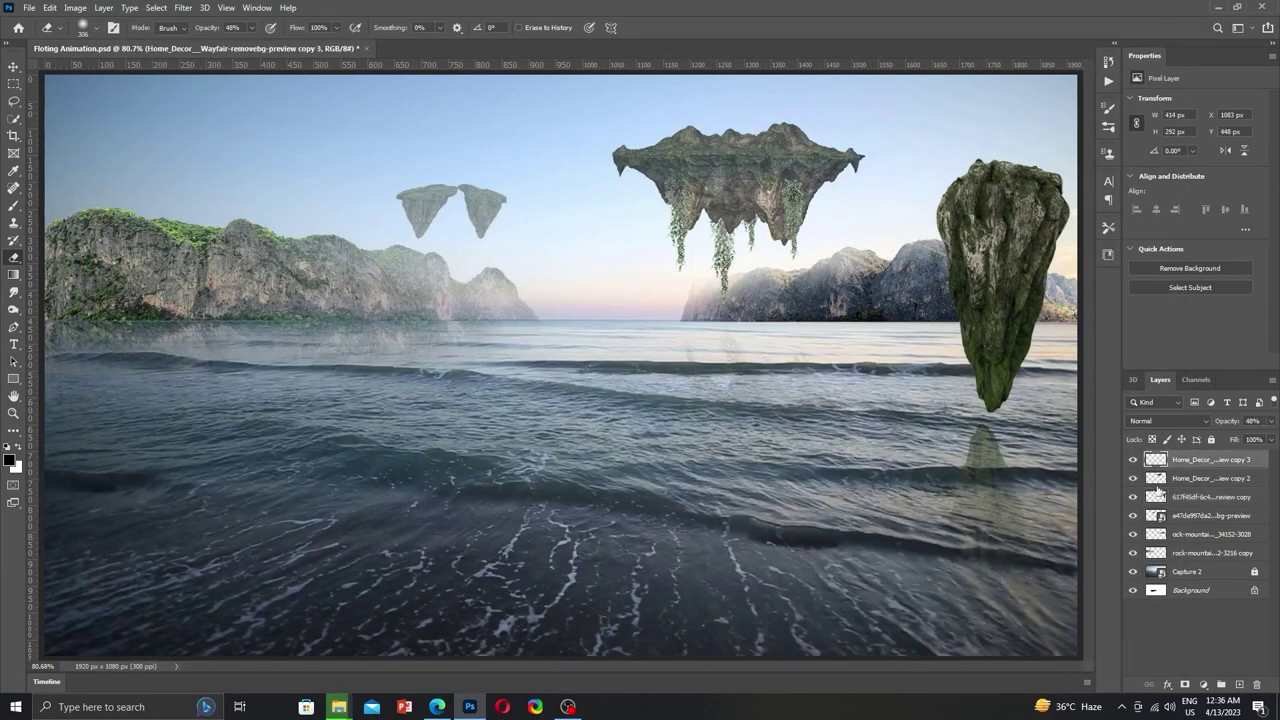
click(1210, 497)
key(b)
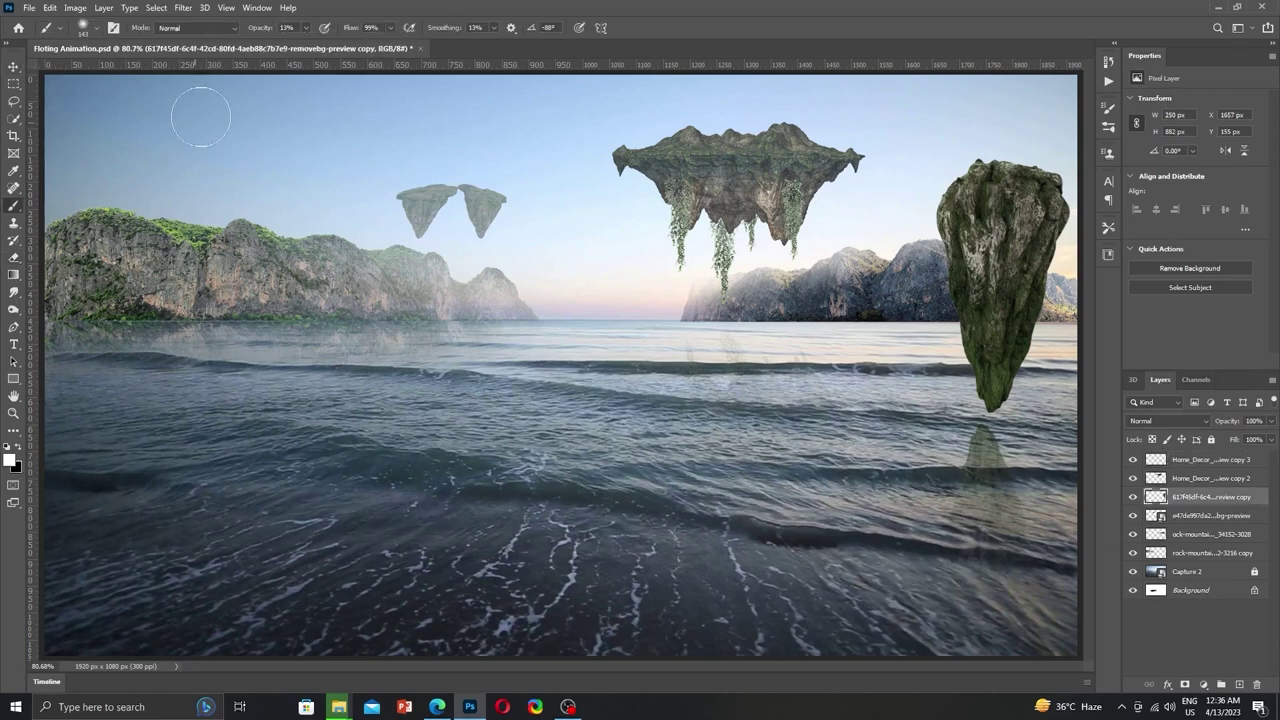
right_click(1047, 320)
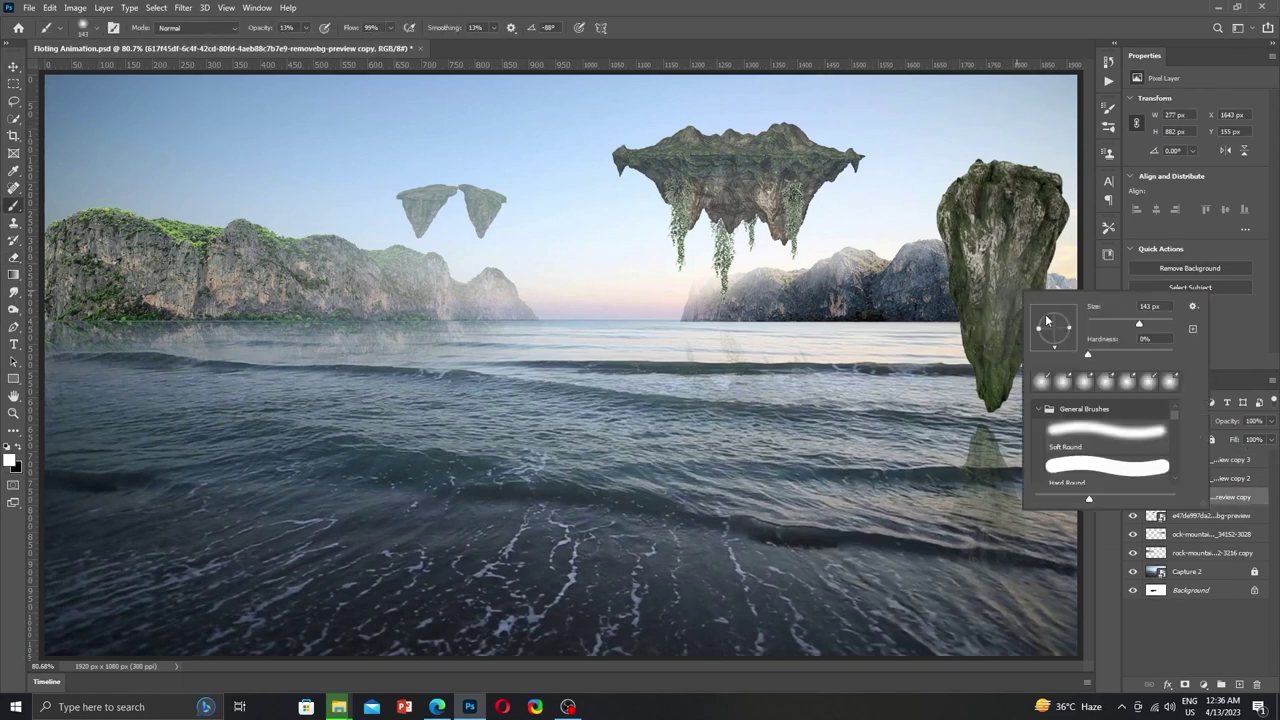
scroll(1079, 471, down, 3)
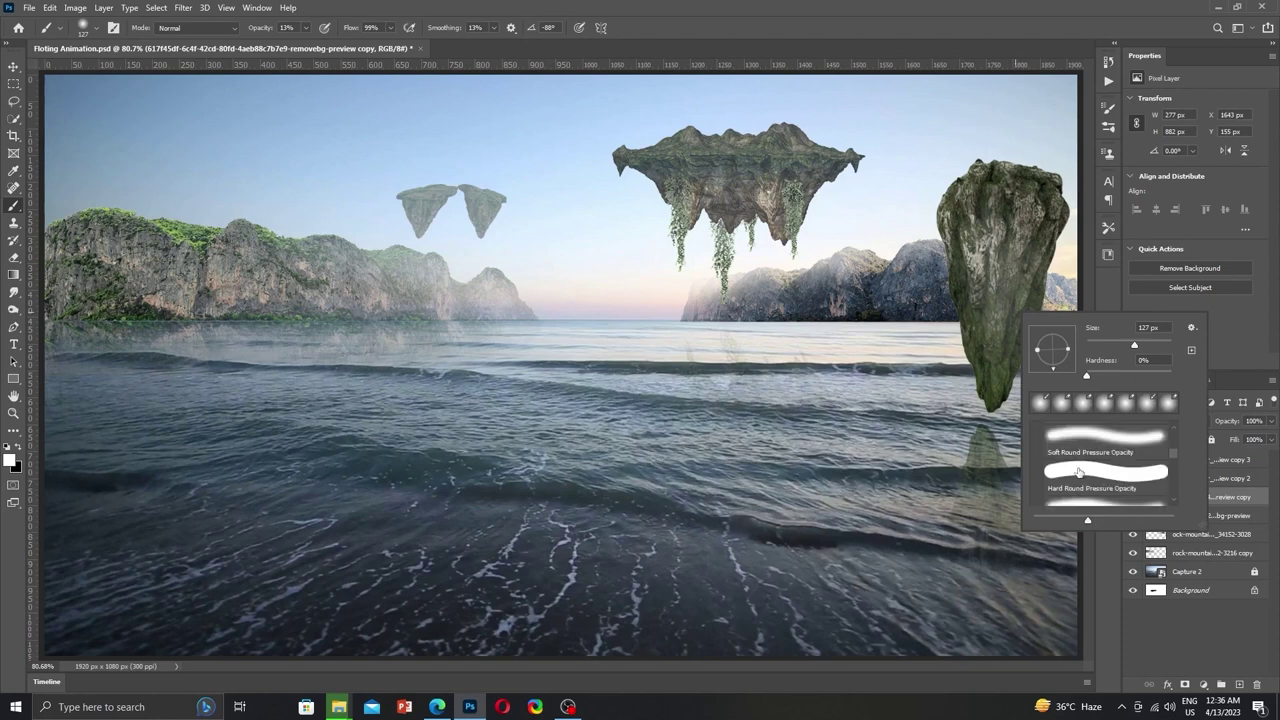
scroll(1079, 471, down, 3)
scroll(1079, 471, down, 2)
key(r)
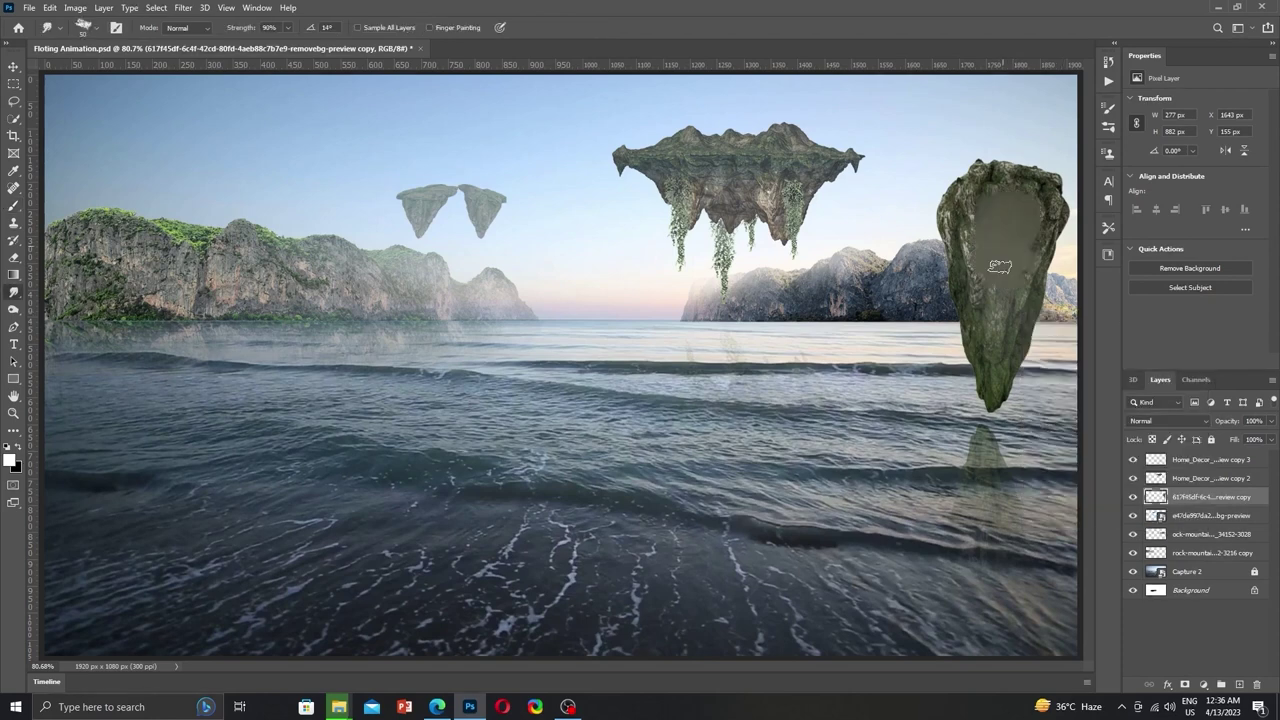
Paint faint white haze down the right rock, redoing it fainter.
key(b)
drag(1005, 240, 995, 370)
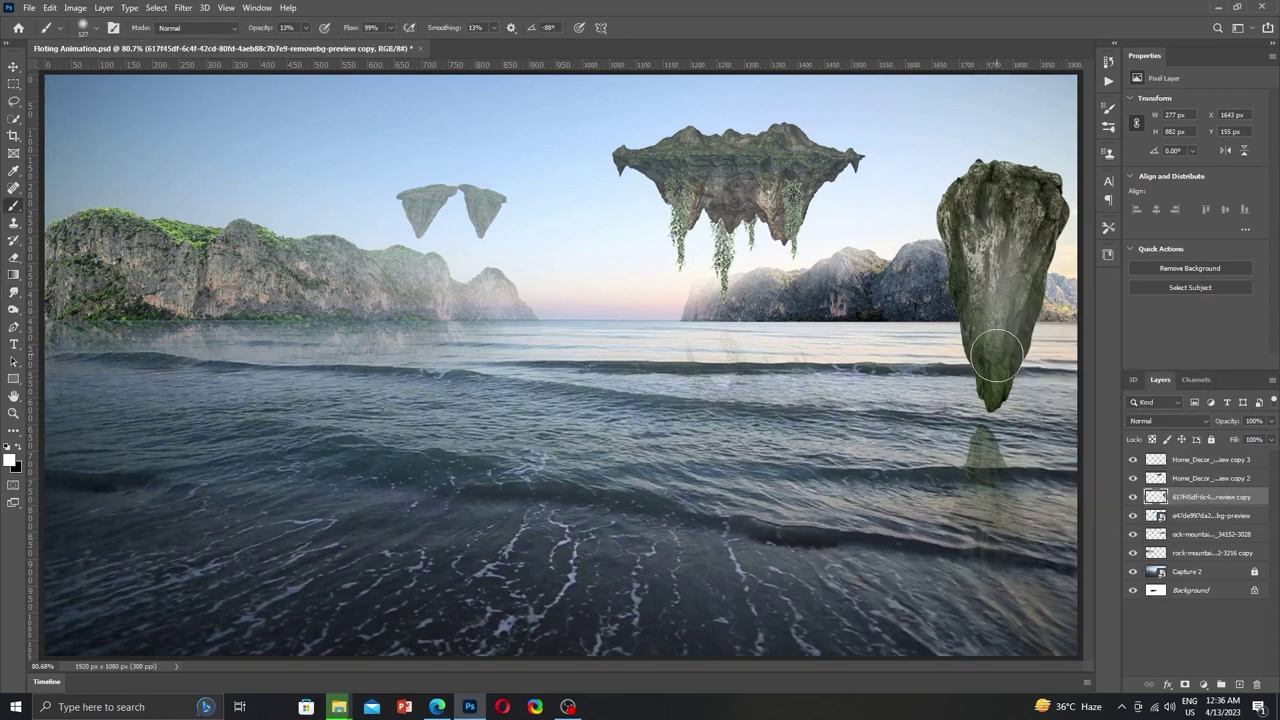
mouse_move(1020, 215)
mouse_down()
mouse_move(1005, 370)
mouse_move(978, 233)
mouse_up()
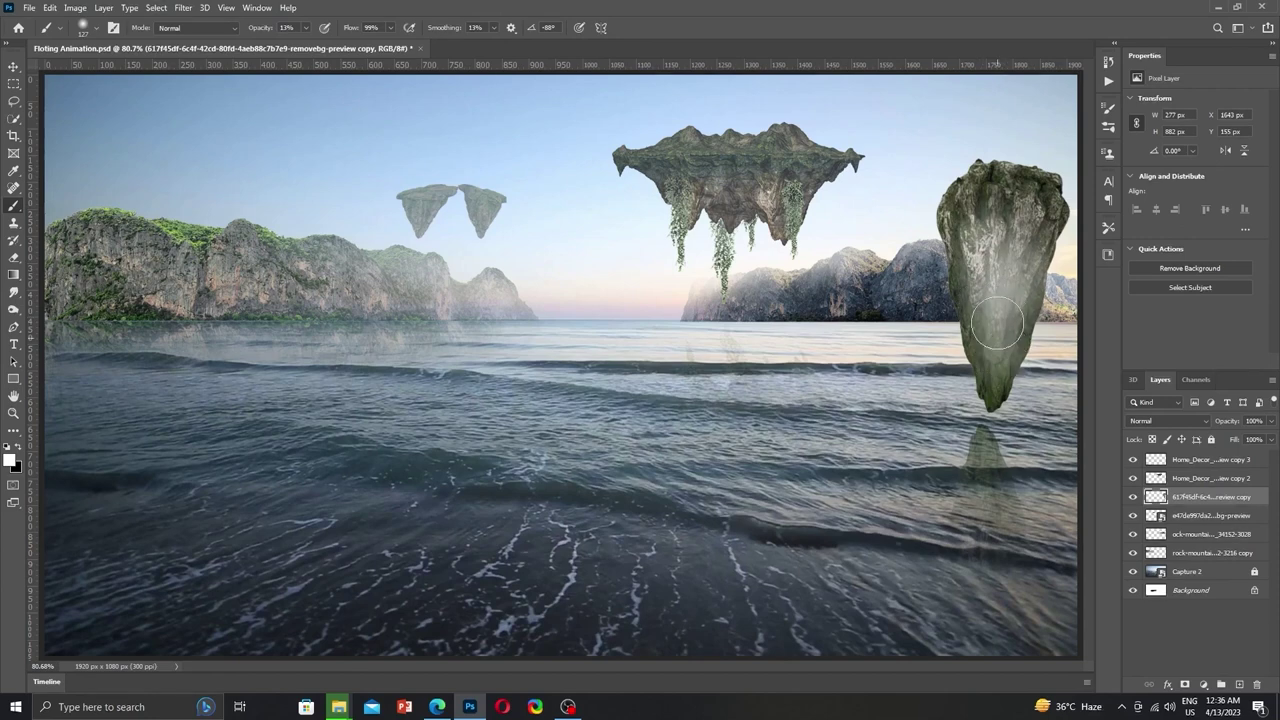
key(ctrl+z)
key(ctrl+z)
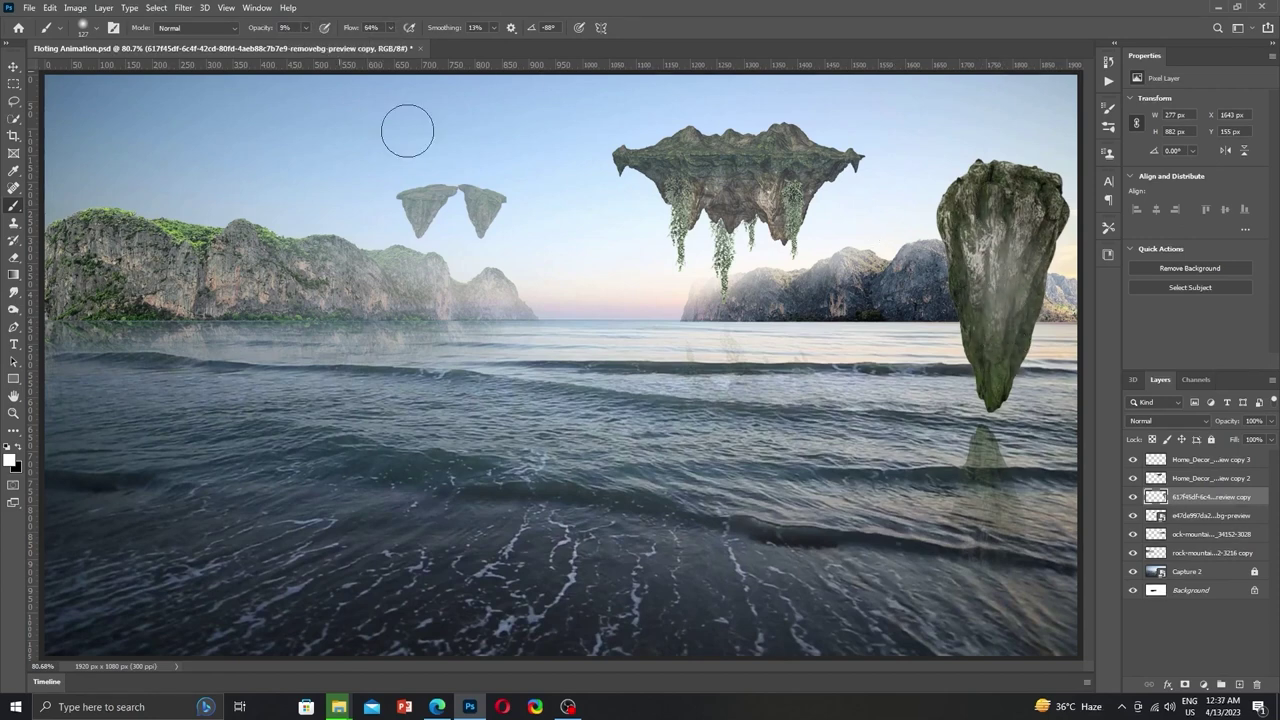
drag(1033, 243, 988, 352)
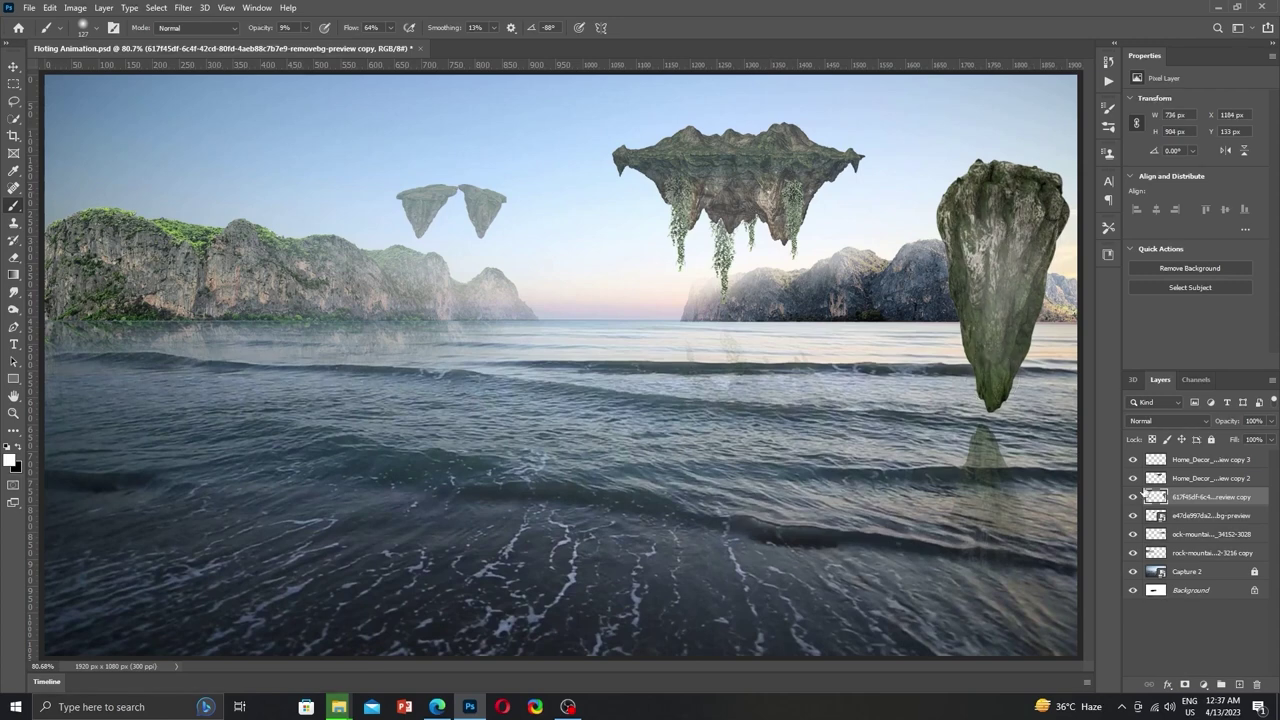
Merge the hanging-vines layer into the layer below it.
click(1186, 479)
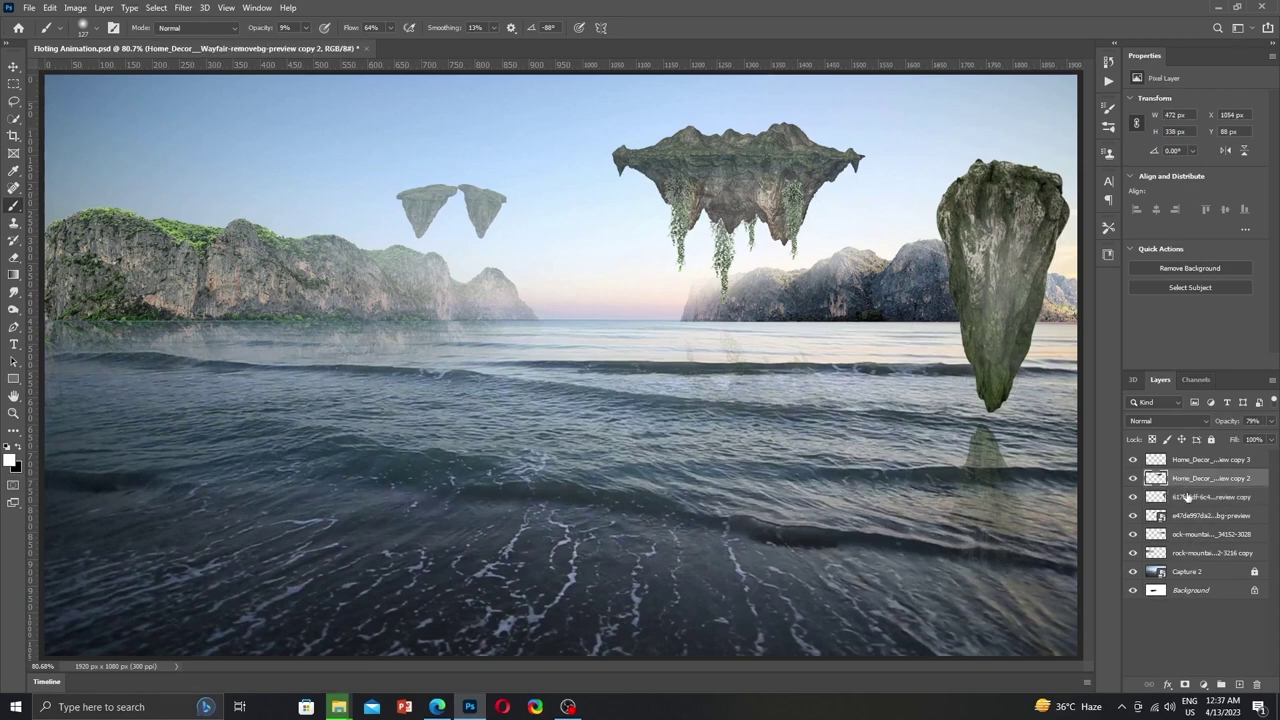
key(e)
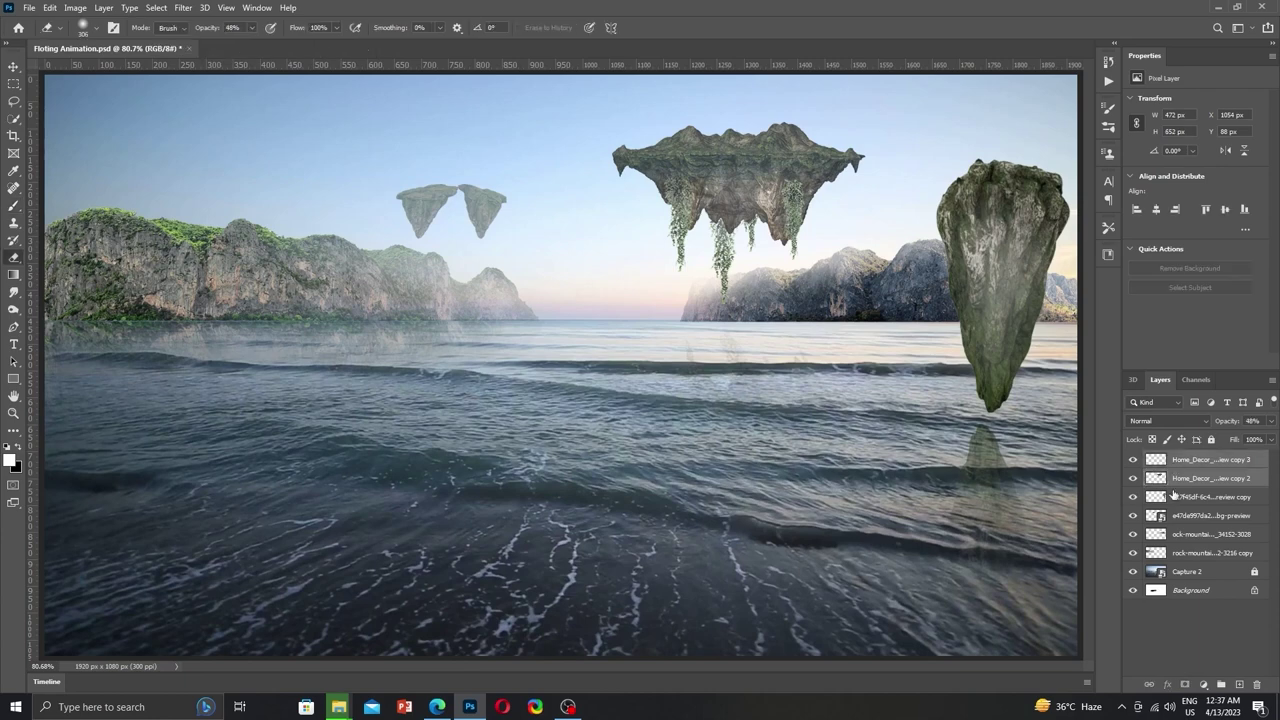
key(ctrl+e)
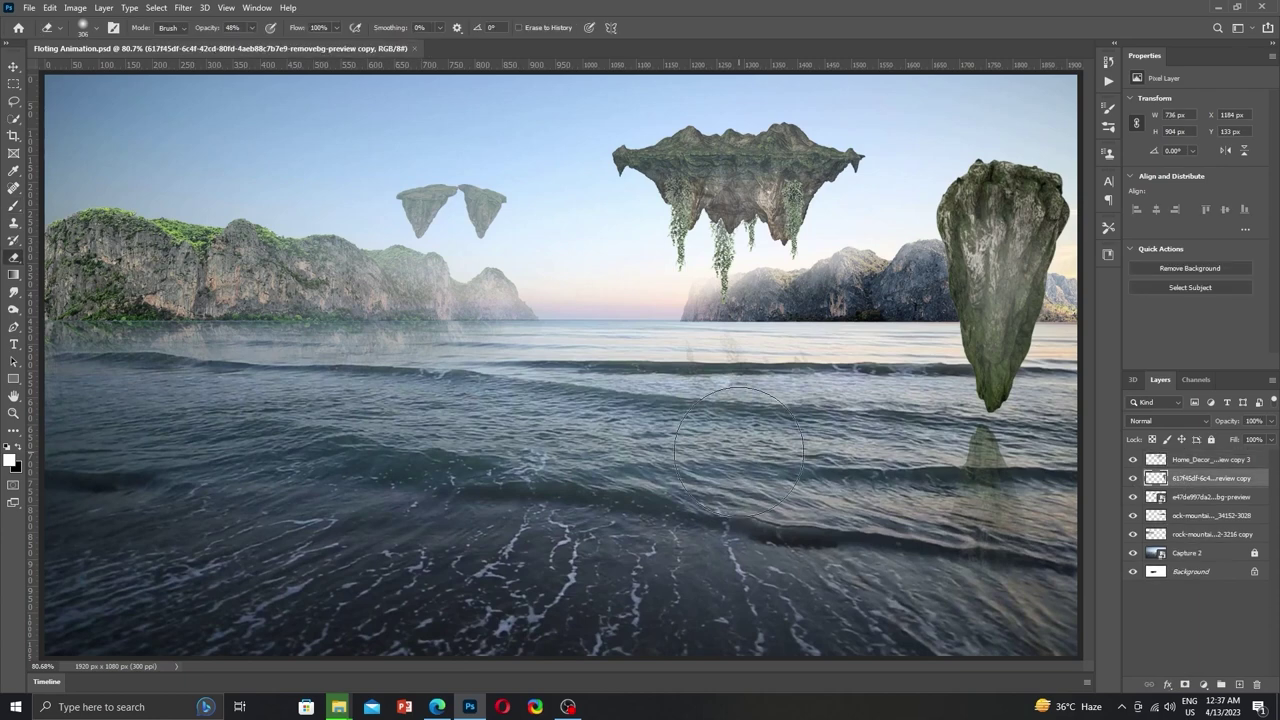
click(568, 707)
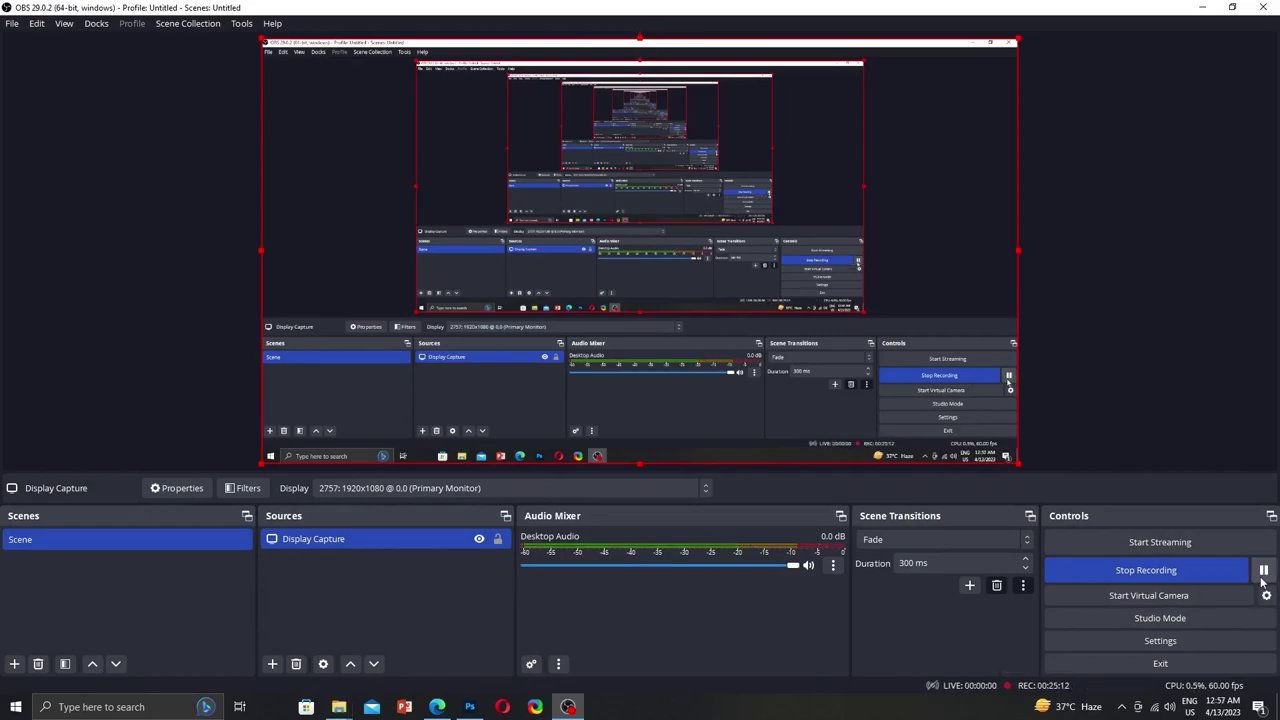
click(1202, 7)
click(470, 707)
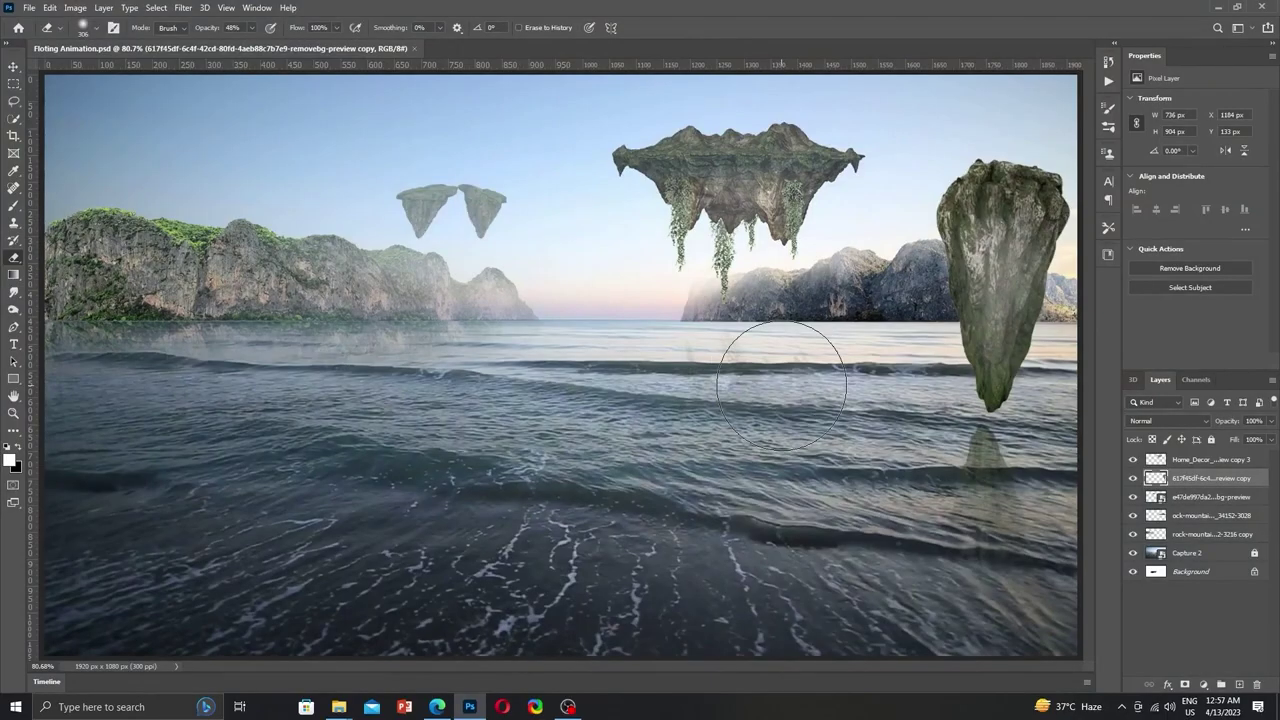
Drag low-poly-wet-mossy-blocky-rock-cliff-01 from the Images folder onto the canvas, shrinking it toward the horizon.
click(1213, 7)
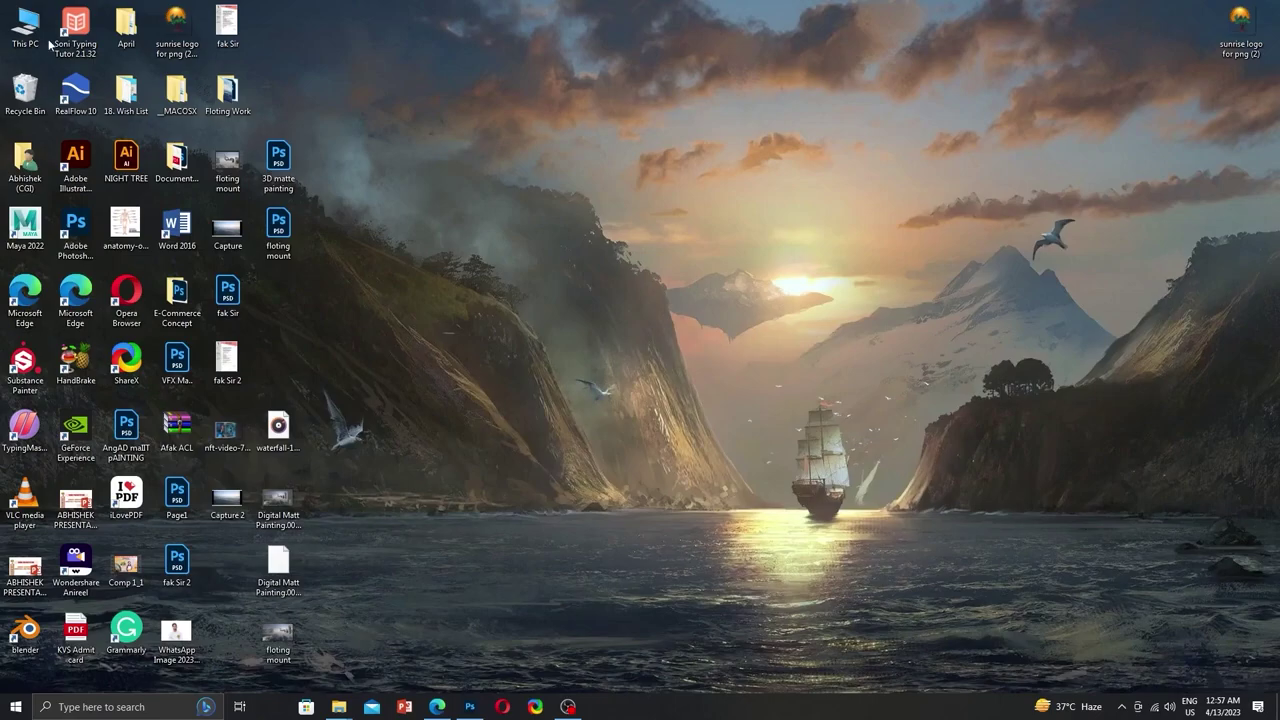
mouse_move(339, 707)
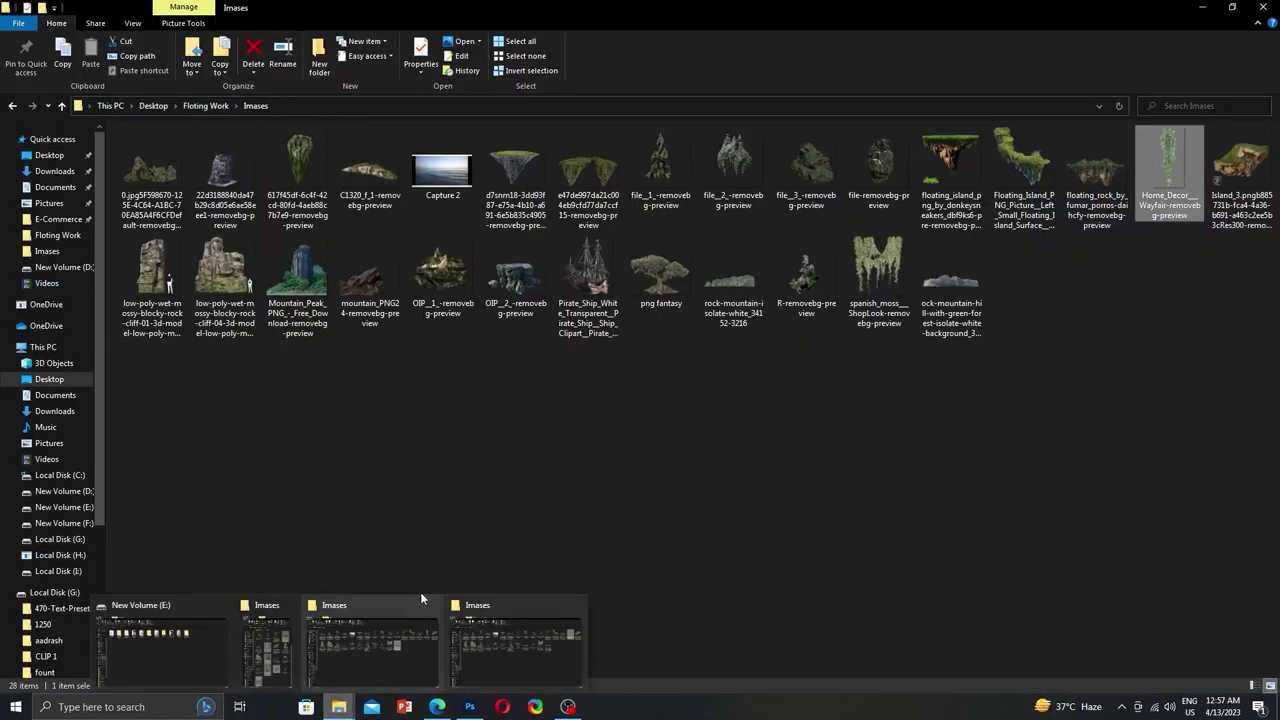
click(355, 619)
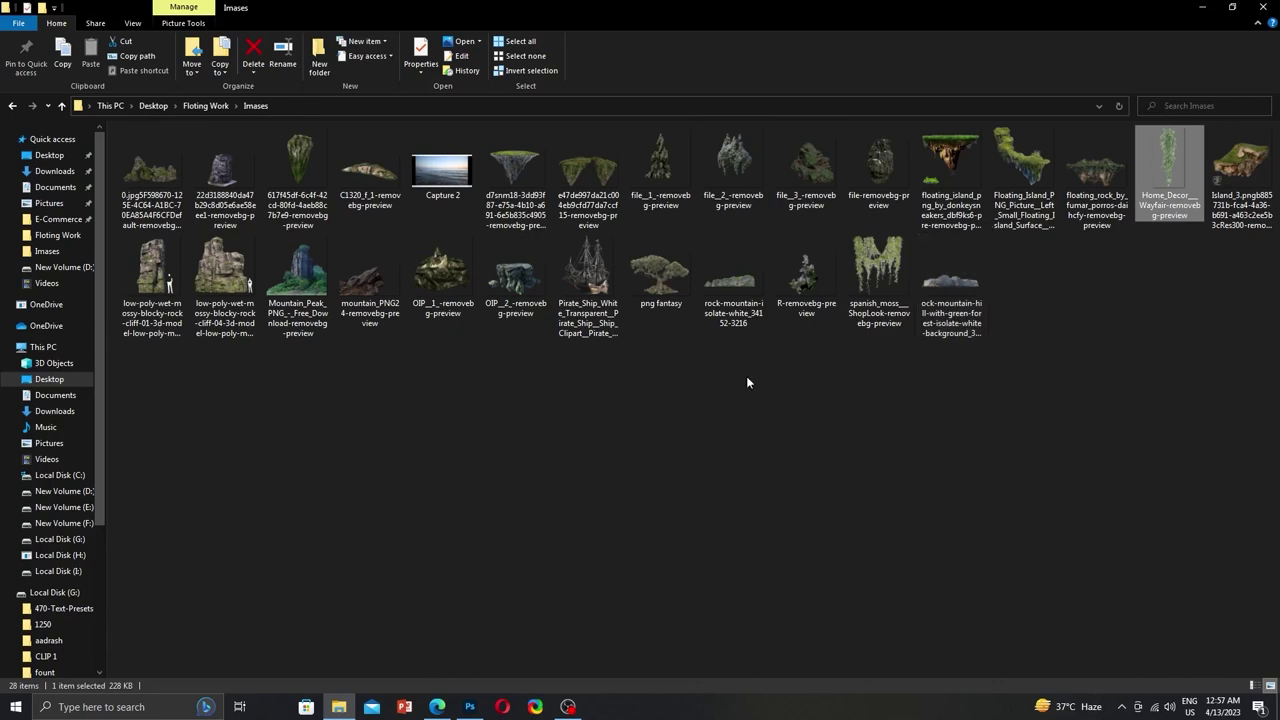
click(370, 280)
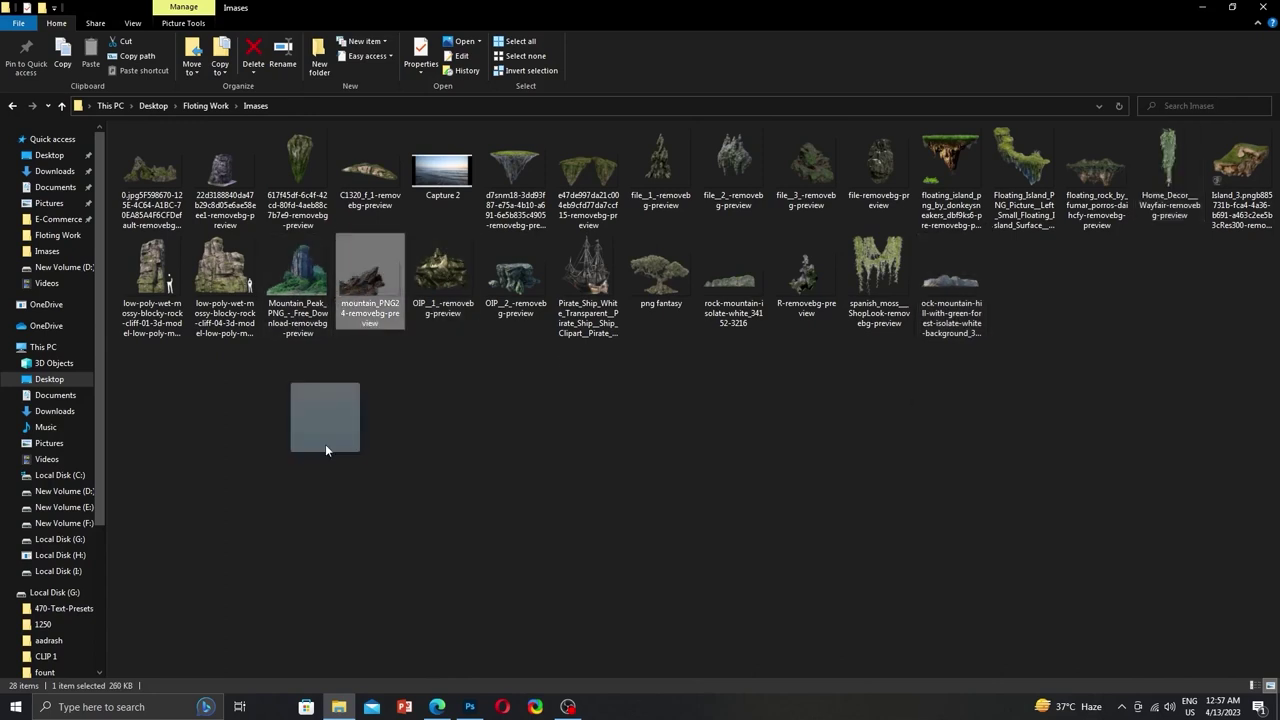
click(150, 283)
drag(150, 283, 560, 400)
mouse_move(843, 100)
mouse_down()
mouse_move(772, 143)
mouse_move(580, 360)
mouse_up()
drag(500, 440, 600, 260)
Shrink the mossy cliff into a small distant island on the central horizon.
drag(757, 86, 720, 140)
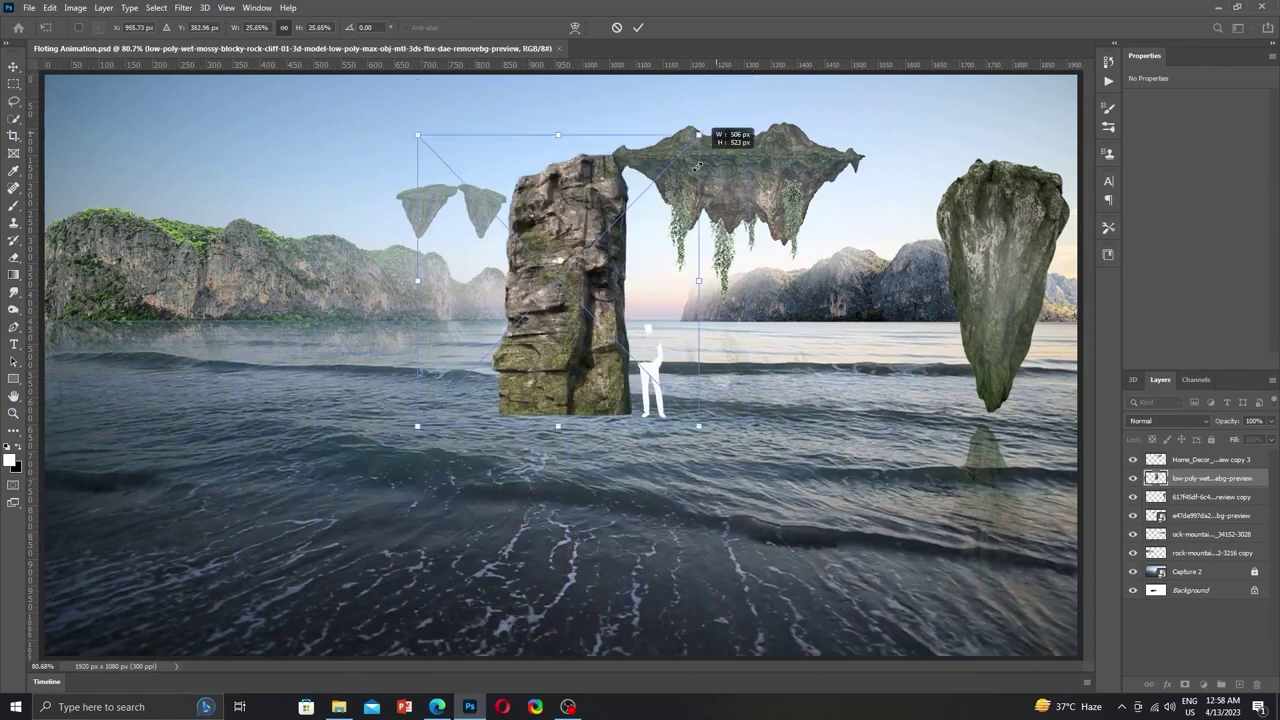
drag(600, 300, 578, 288)
drag(483, 361, 523, 334)
drag(631, 191, 603, 257)
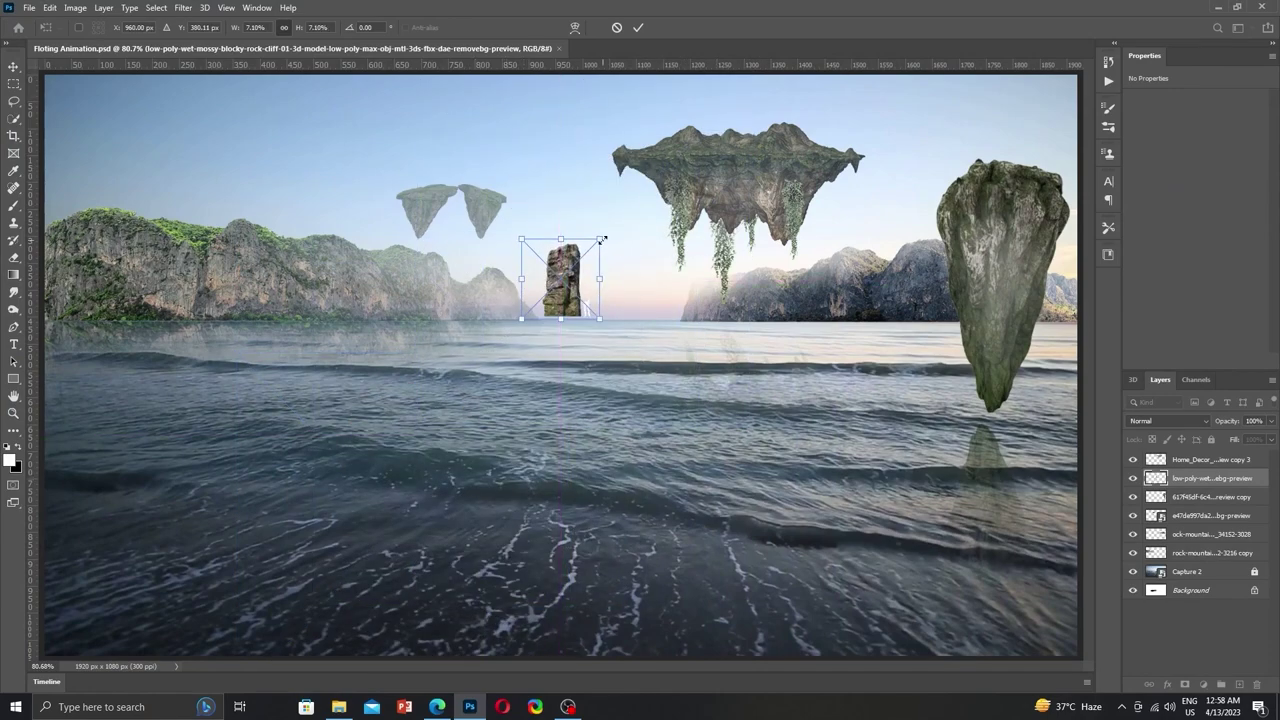
drag(560, 300, 567, 294)
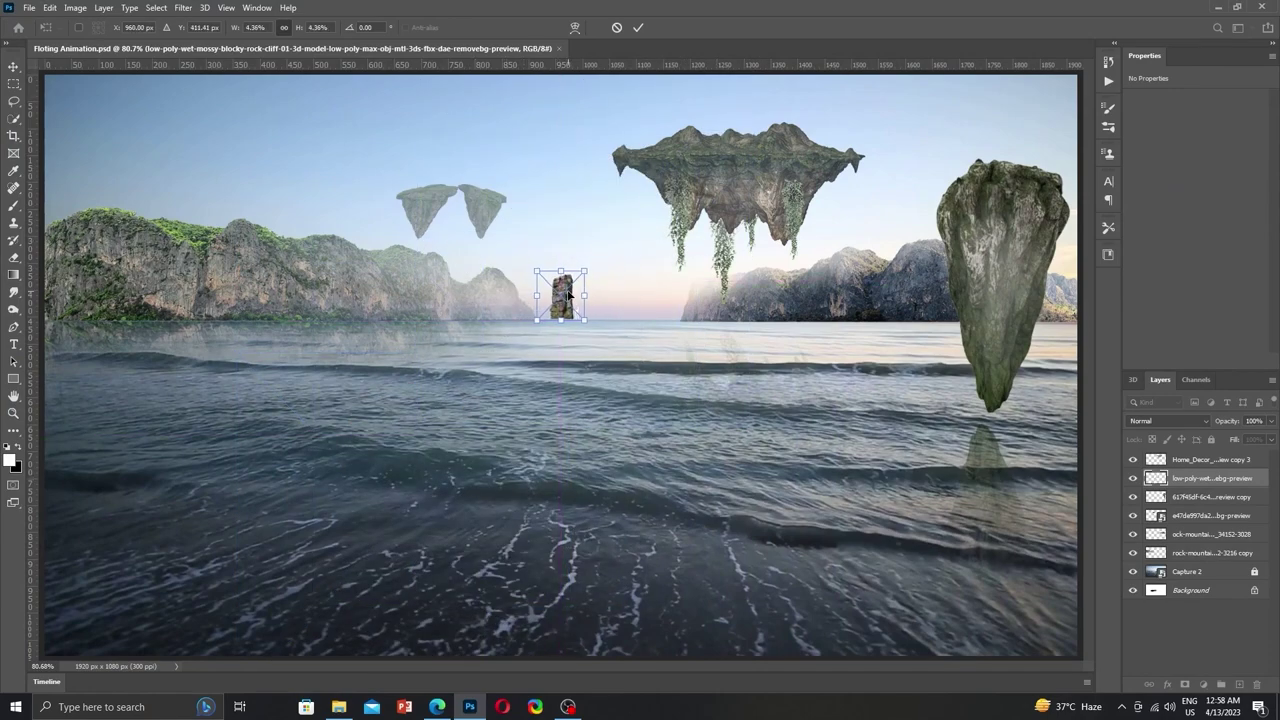
key(Return)
key(e)
scroll(573, 309, up, 5)
Rasterize the small rock into a 46×84 px pixel layer and return to the Images folder.
key(l)
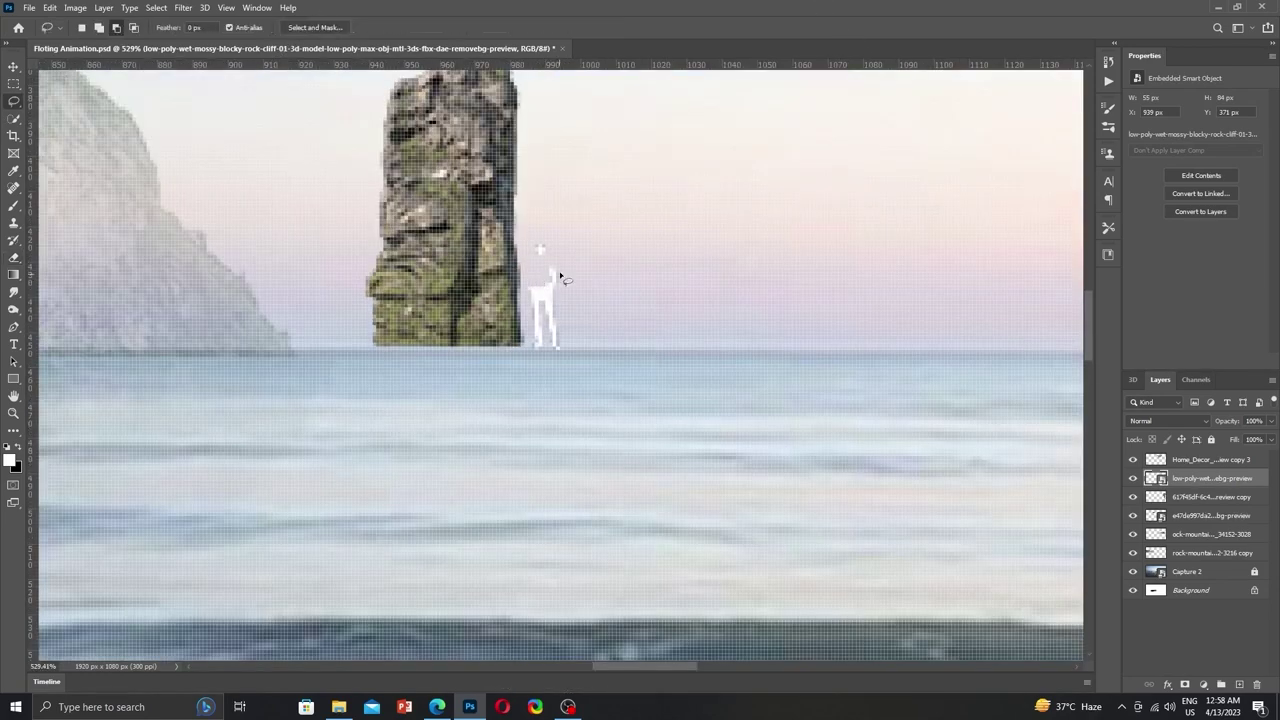
drag(594, 224, 588, 213)
key(Delete)
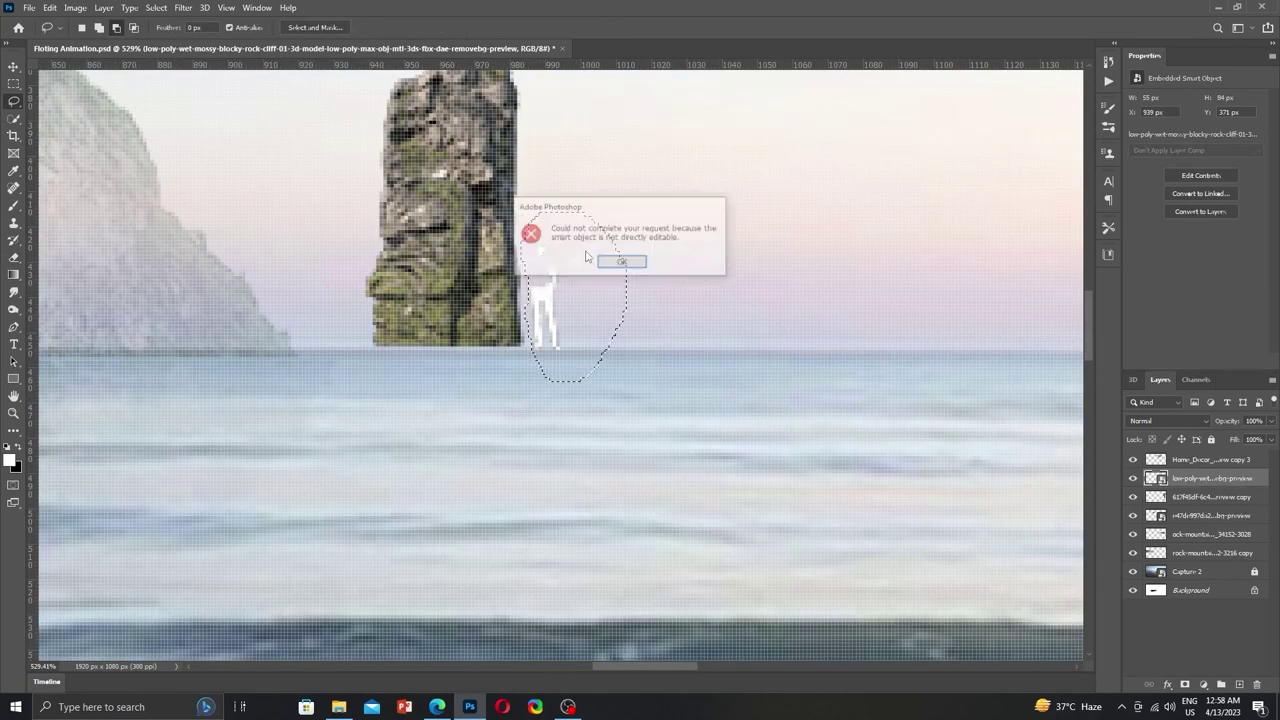
click(621, 261)
right_click(1178, 476)
click(1046, 362)
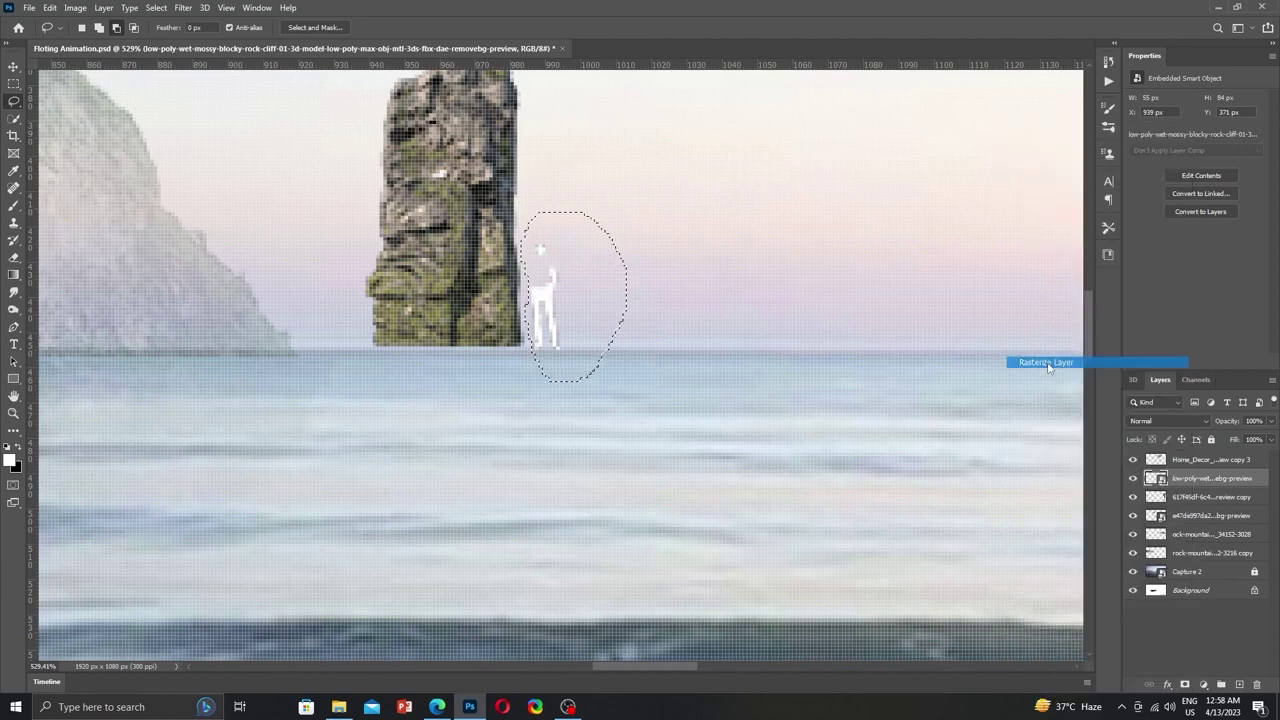
click(1133, 459)
click(1133, 459)
key(ctrl+0)
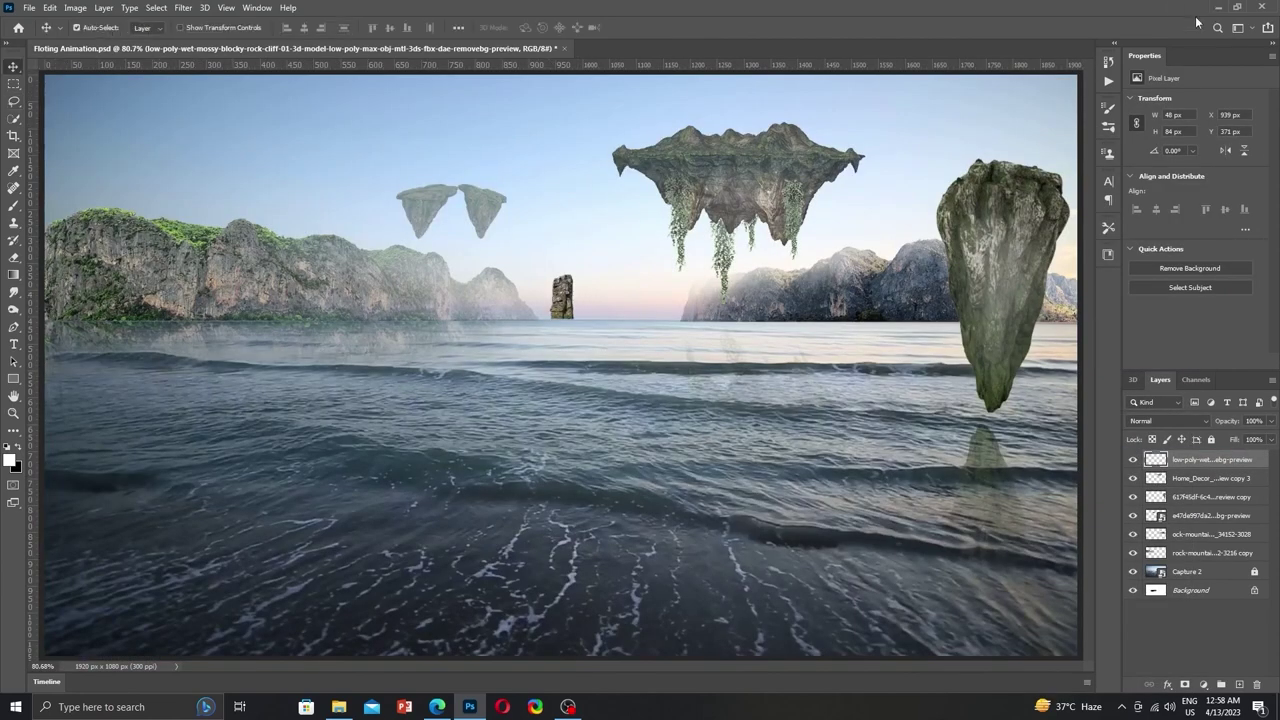
key(alt+Tab)
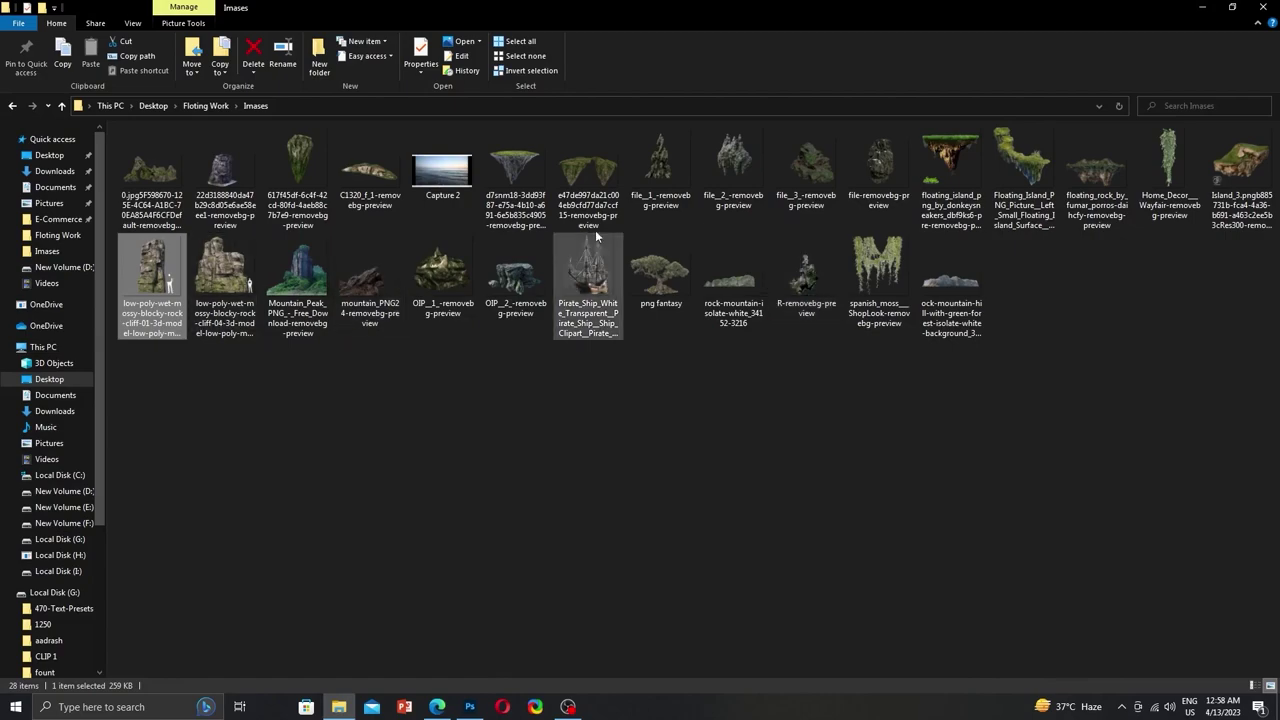
Add the file_1 rock image and shrink it to about 9% on the horizon rock.
drag(660, 165, 532, 396)
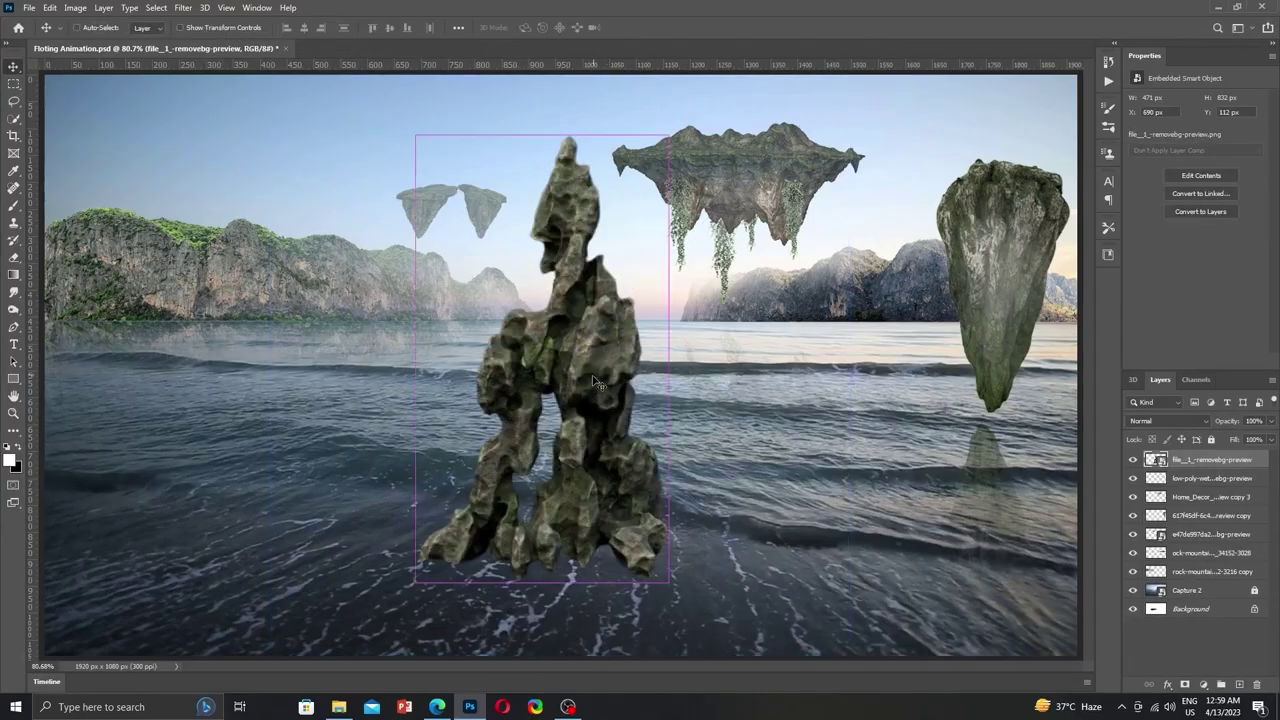
mouse_move(552, 291)
mouse_down()
mouse_move(897, 275)
mouse_move(586, 341)
mouse_up()
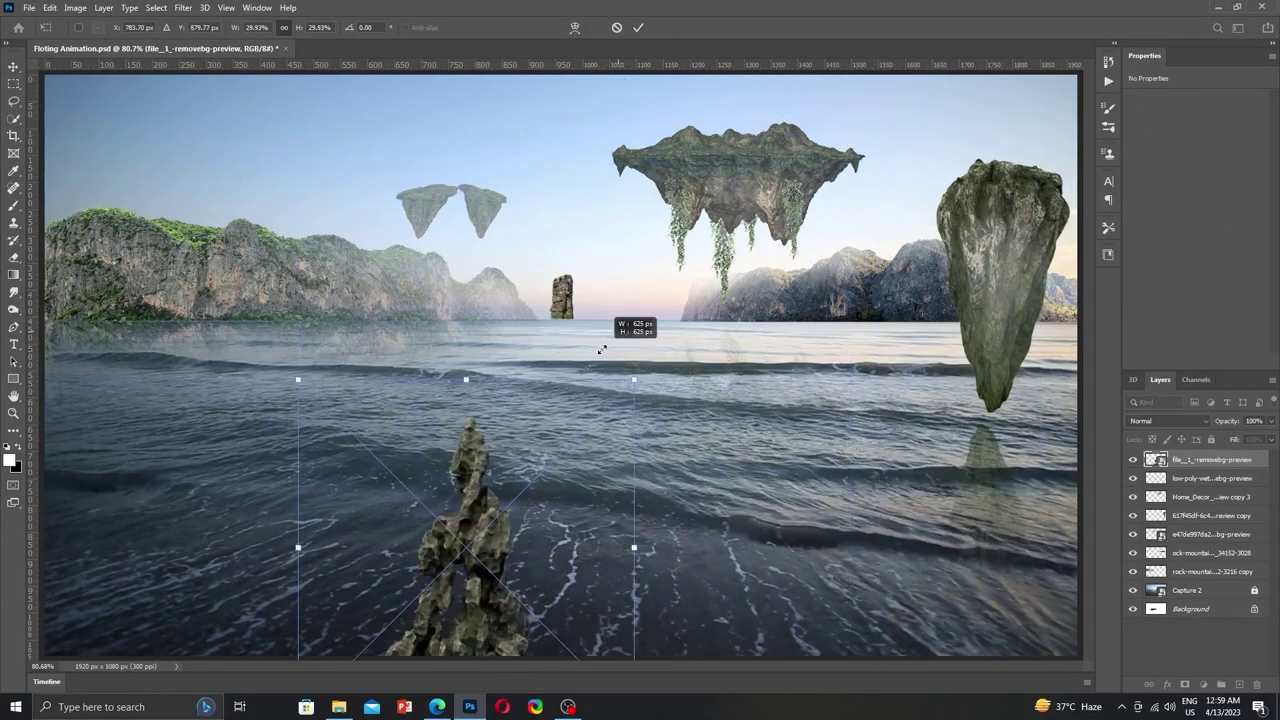
drag(300, 129, 457, 206)
drag(620, 334, 620, 258)
drag(796, 130, 605, 362)
mouse_move(530, 412)
mouse_down()
mouse_move(587, 257)
mouse_move(584, 270)
mouse_up()
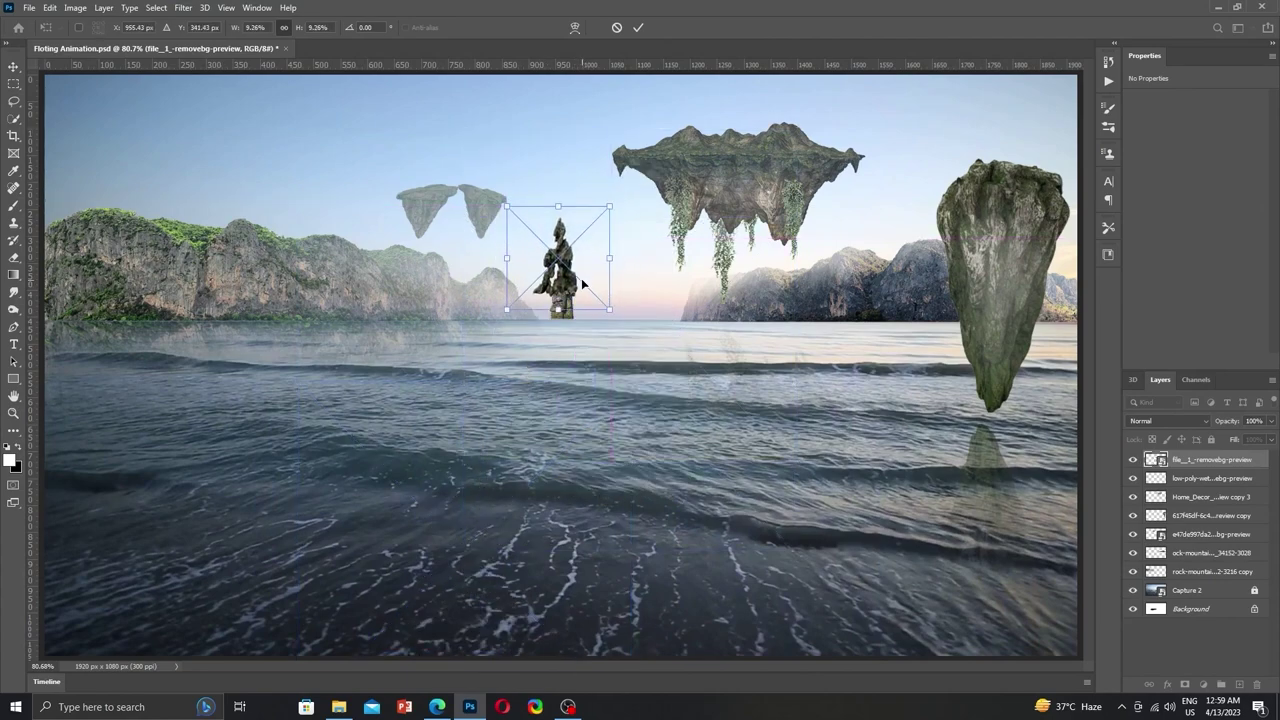
Narrow the file_1 rock horizontally and commit it at 79×139 px.
alt+scroll(568, 282, up, 3)
alt+scroll(565, 284, up, 3)
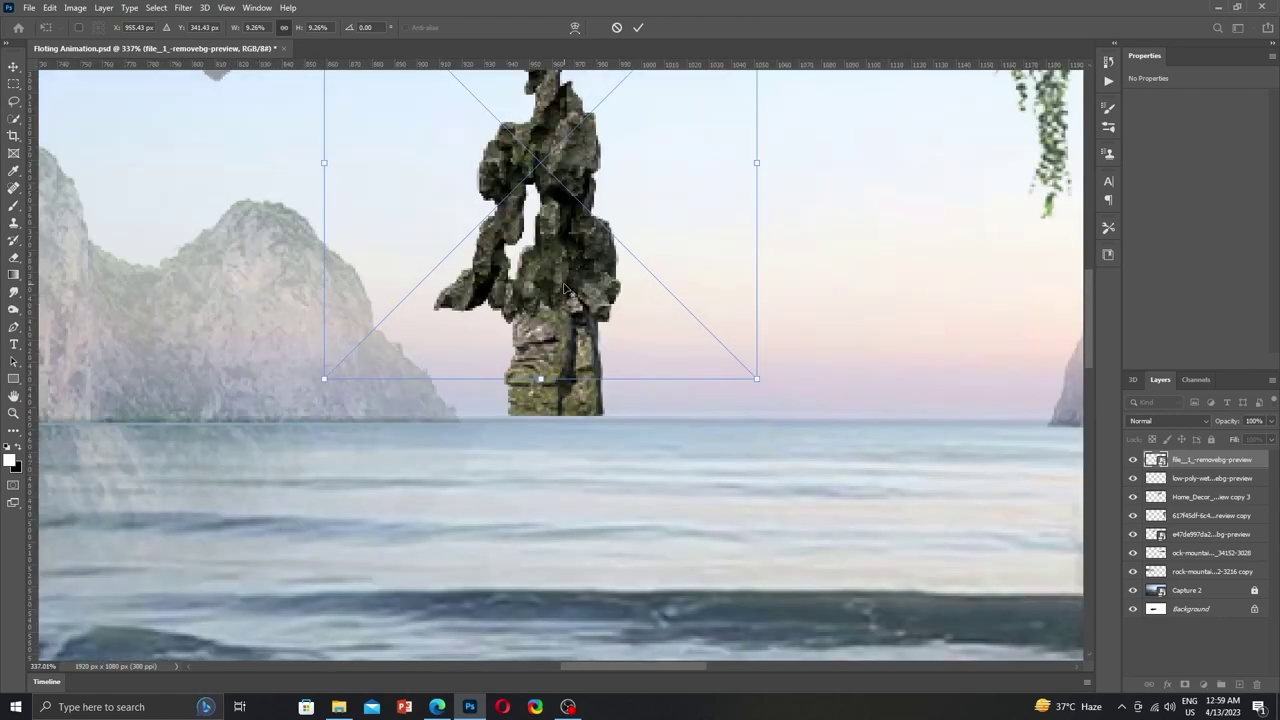
drag(749, 161, 727, 163)
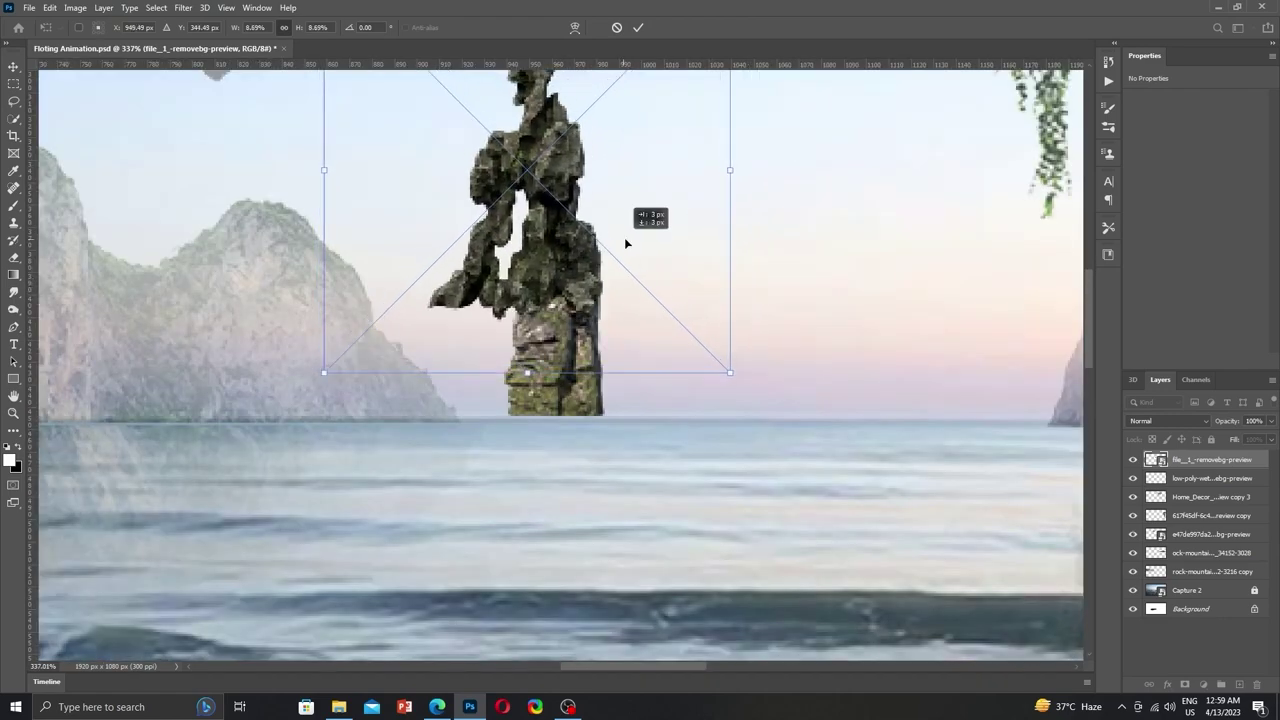
key(Return)
right_click(1172, 497)
Rasterize the file_1 rock layer and try erasing part of its left arm, undoing it.
key(Escape)
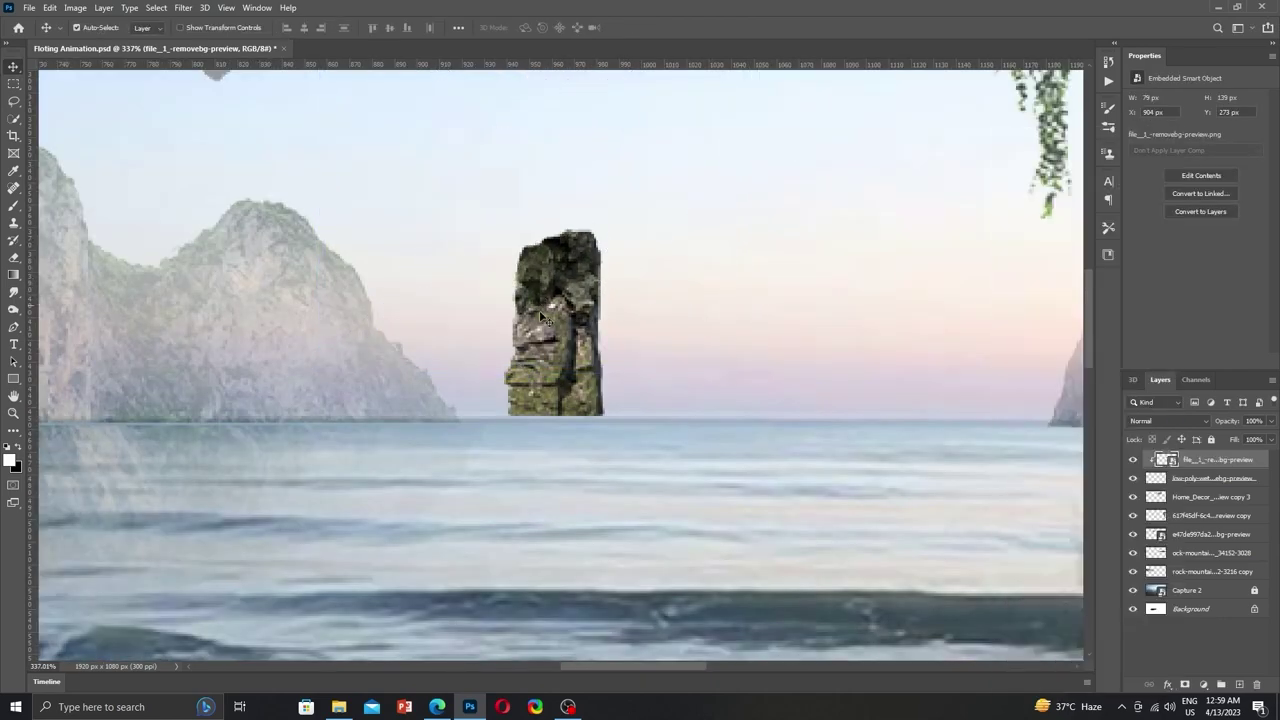
right_click(1172, 497)
click(1045, 362)
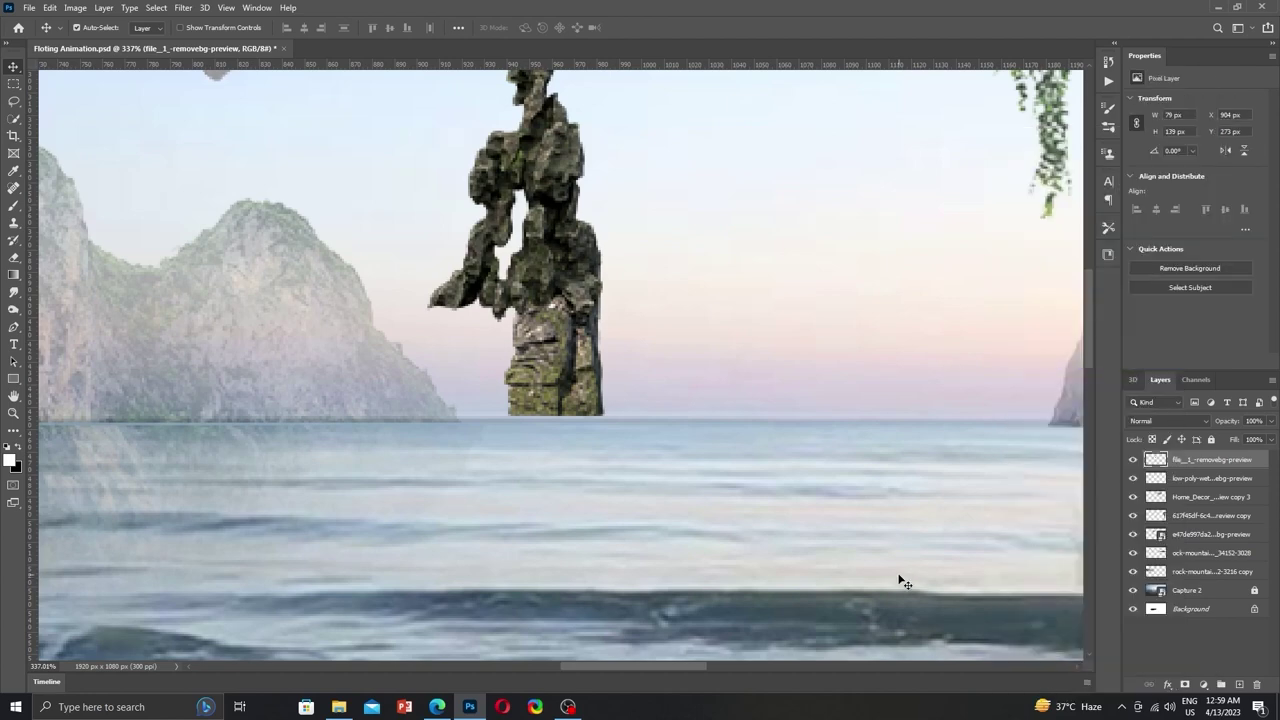
key(e)
right_click(518, 328)
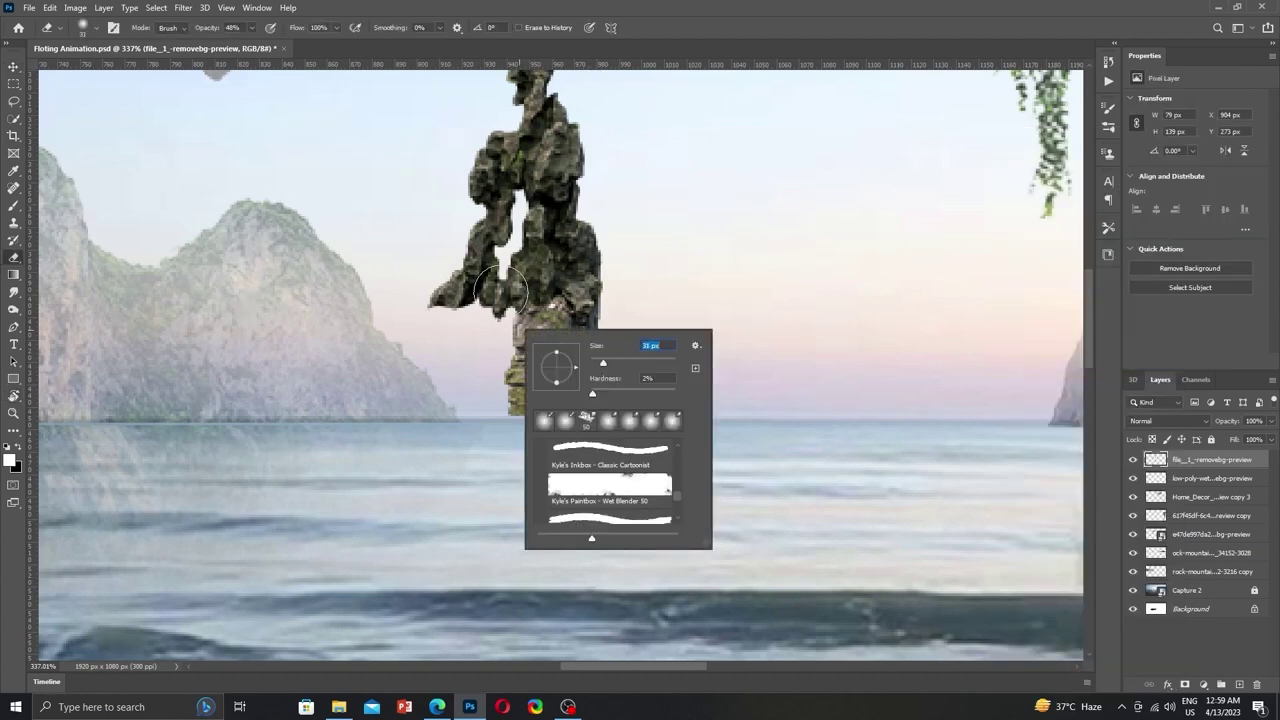
drag(495, 300, 490, 295)
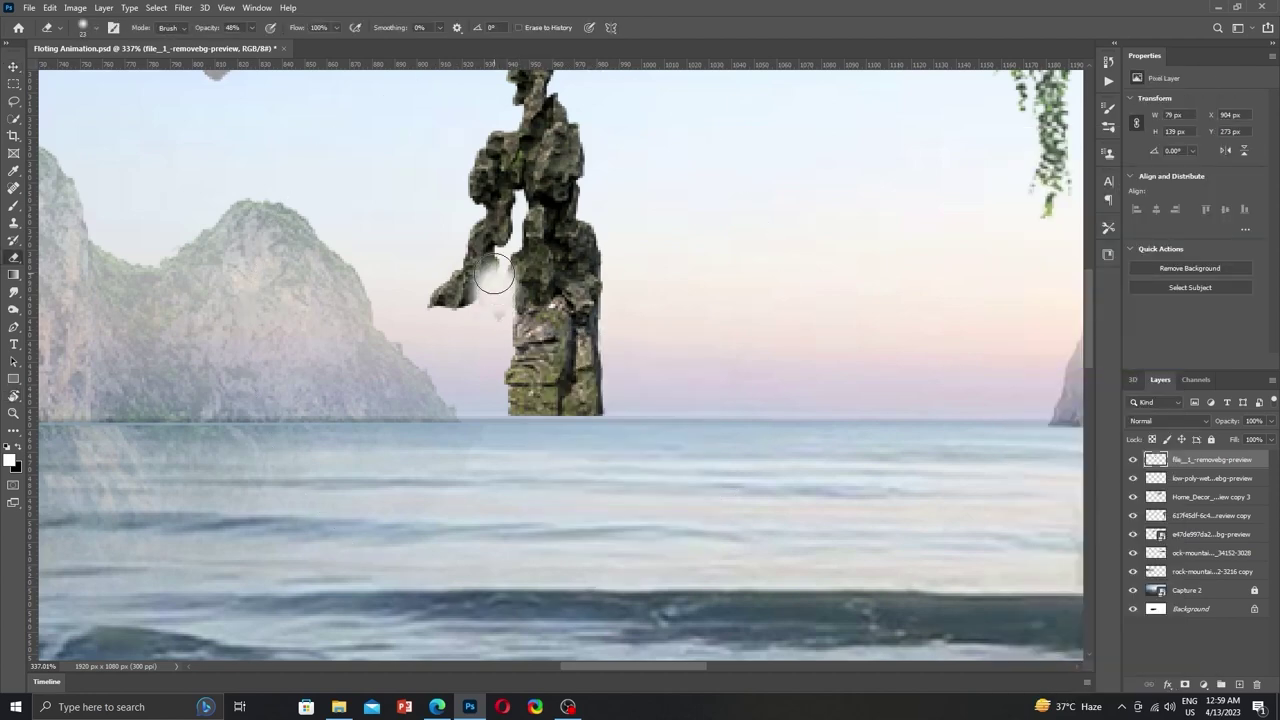
key(ctrl+z)
key(ctrl+z)
Cut a chunk out of the rock's left arm with a Pen-path selection and Delete.
key(p)
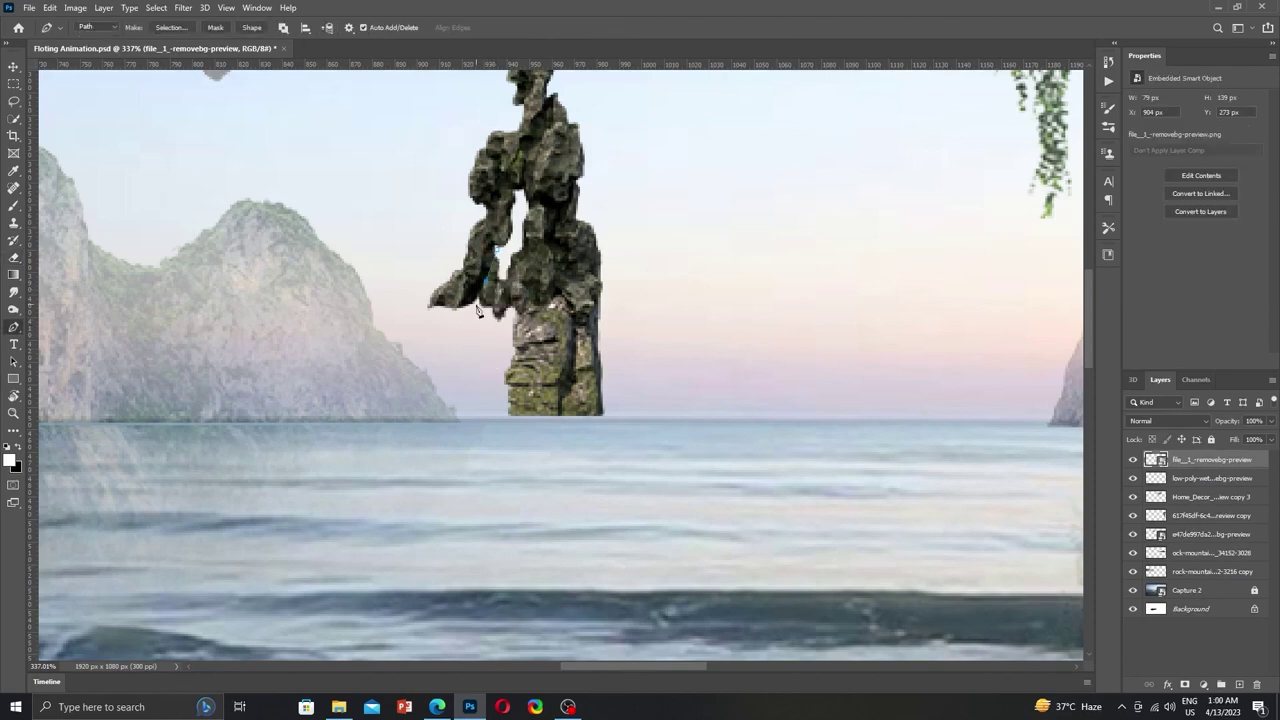
right_click(503, 255)
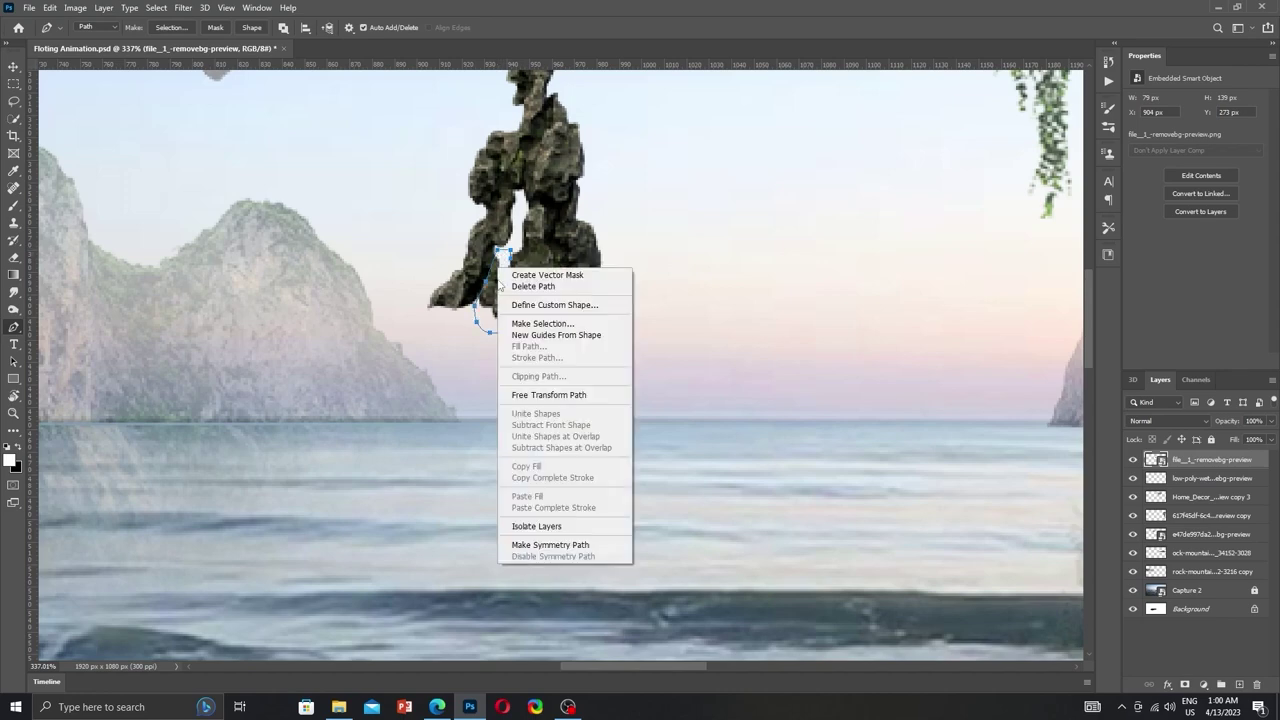
click(535, 322)
click(708, 187)
key(Delete)
click(622, 262)
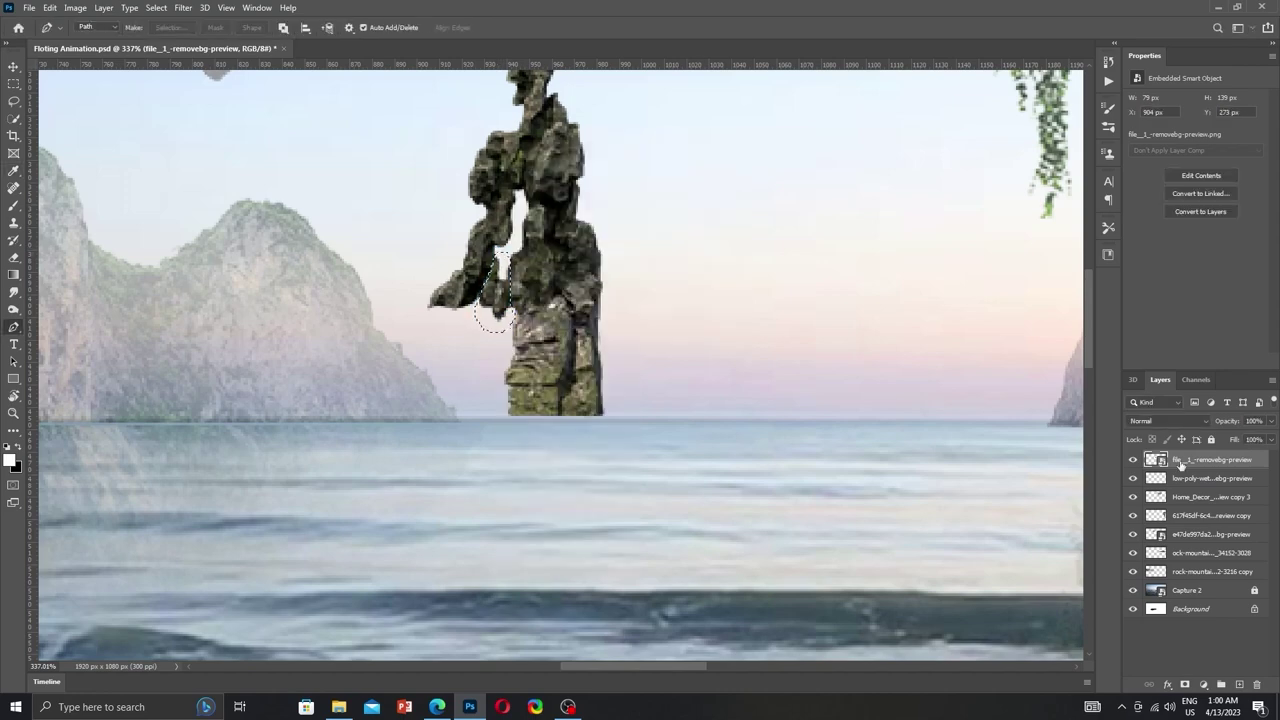
key(Delete)
key(Delete)
key(Delete)
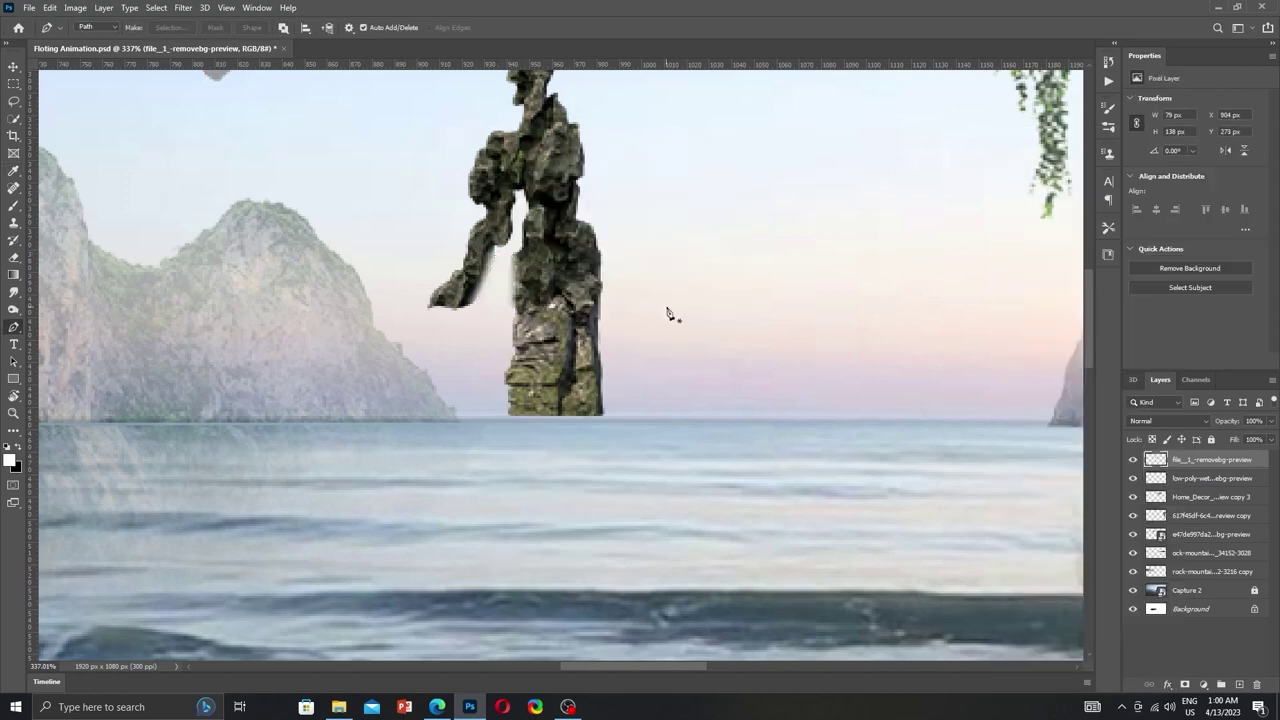
Add a layer mask to the file_1 rock with a black brush for blending its base.
click(1185, 684)
key(b)
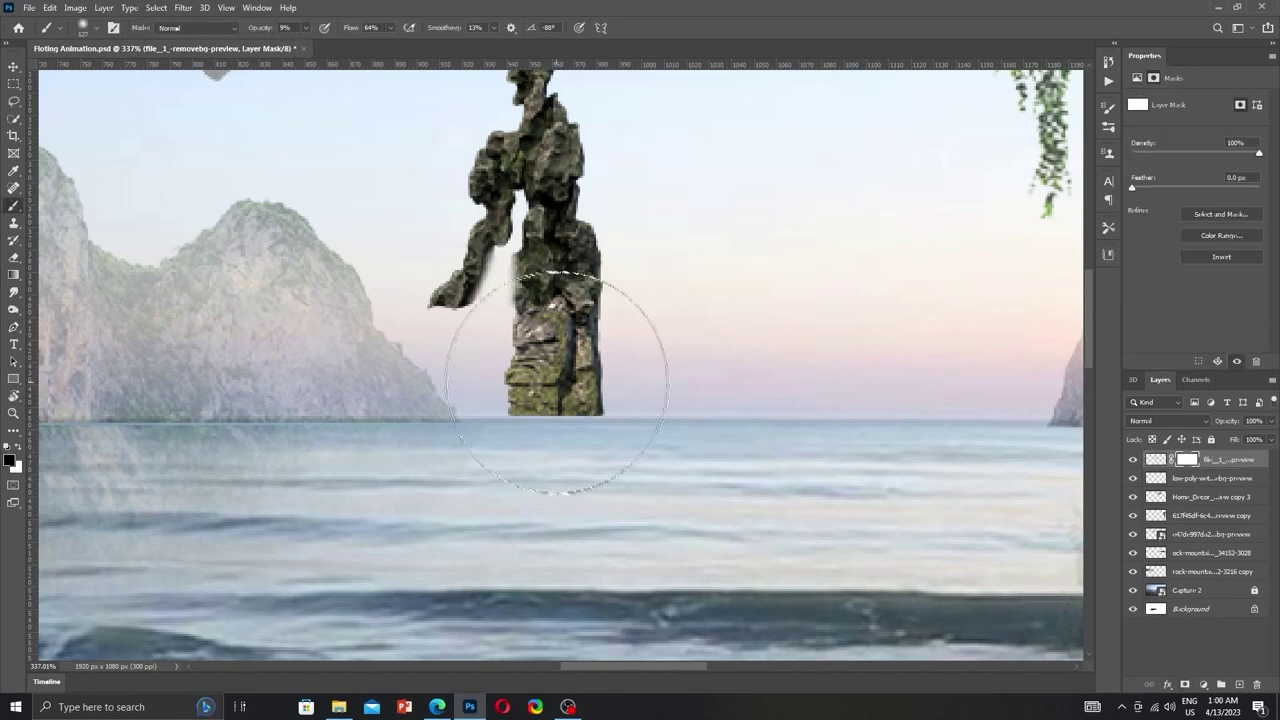
key(x)
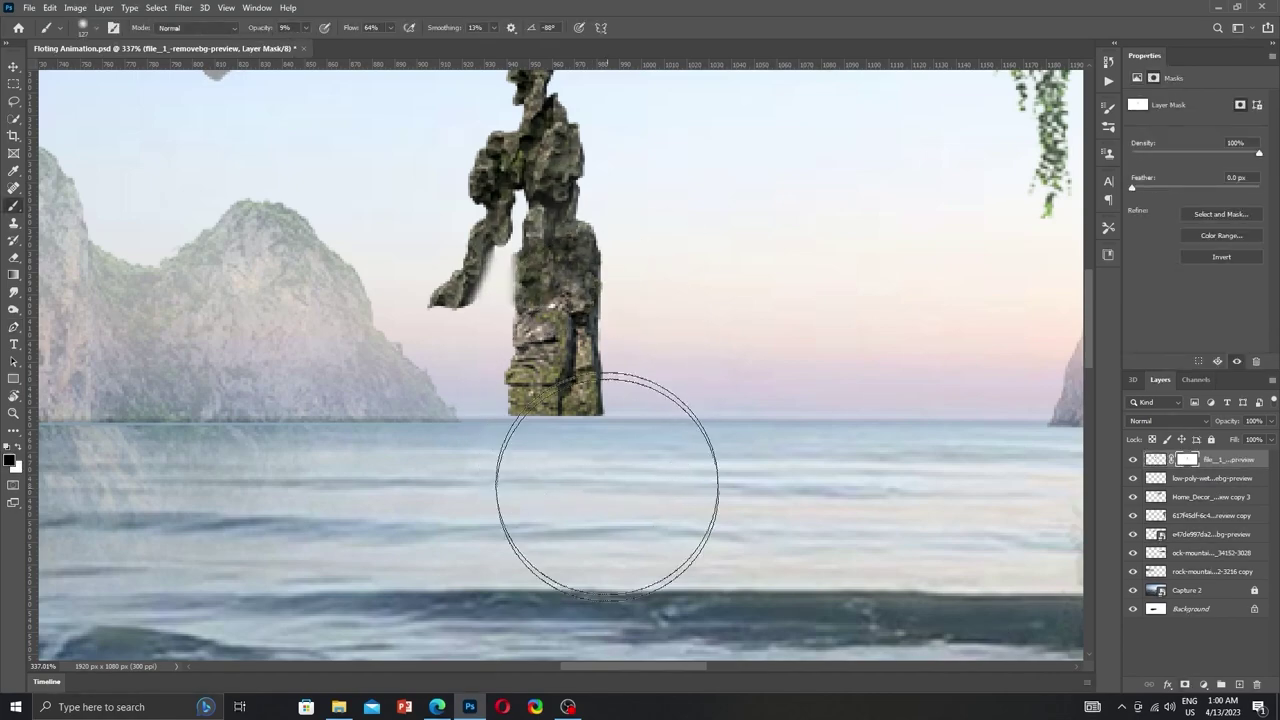
scroll(598, 395, down, 3)
scroll(598, 380, down, 3)
scroll(597, 370, up, 4)
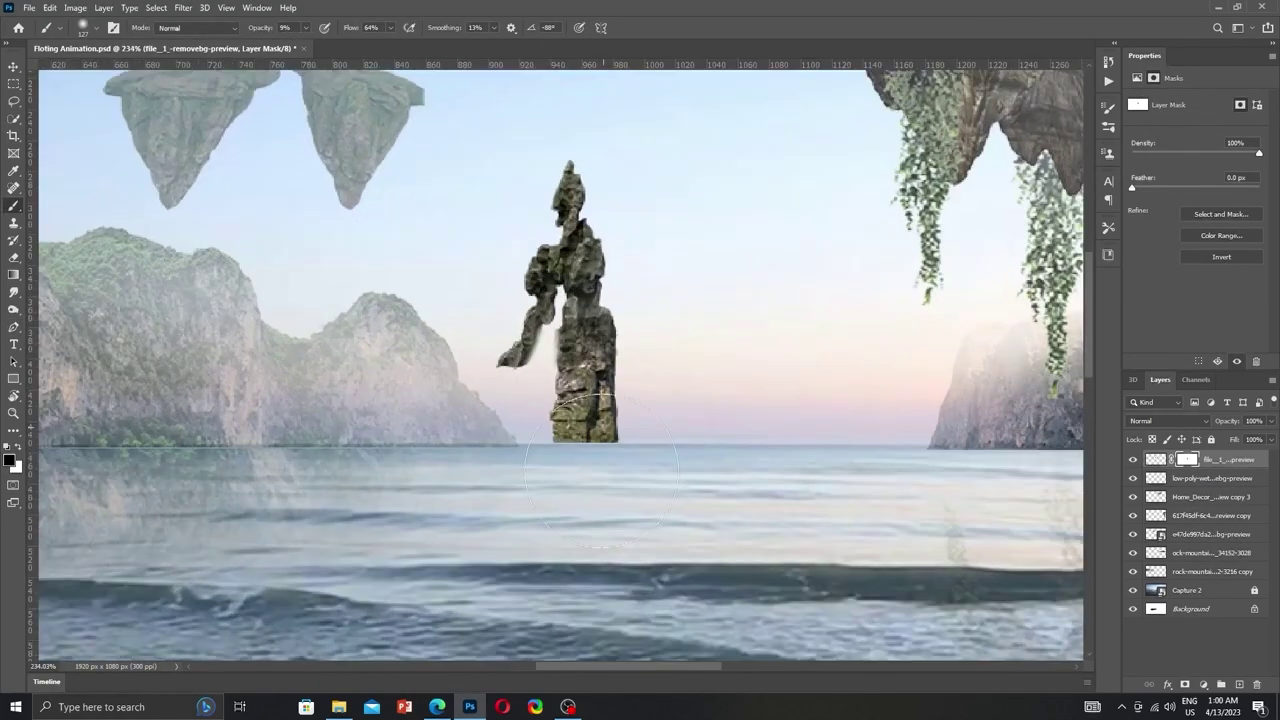
click(1210, 478)
click(75, 7)
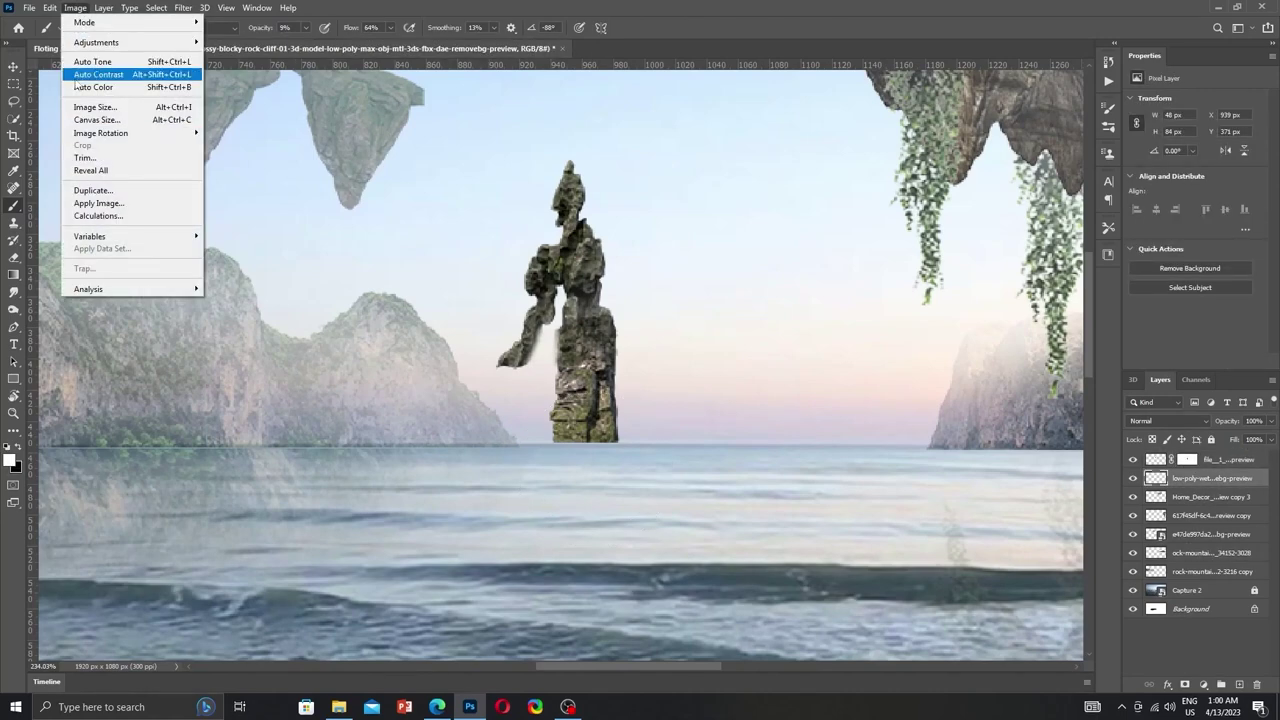
Apply Selective Color to the horizon rock with Blacks raised to Black +72.
click(240, 246)
click(918, 231)
click(900, 318)
drag(895, 357, 945, 357)
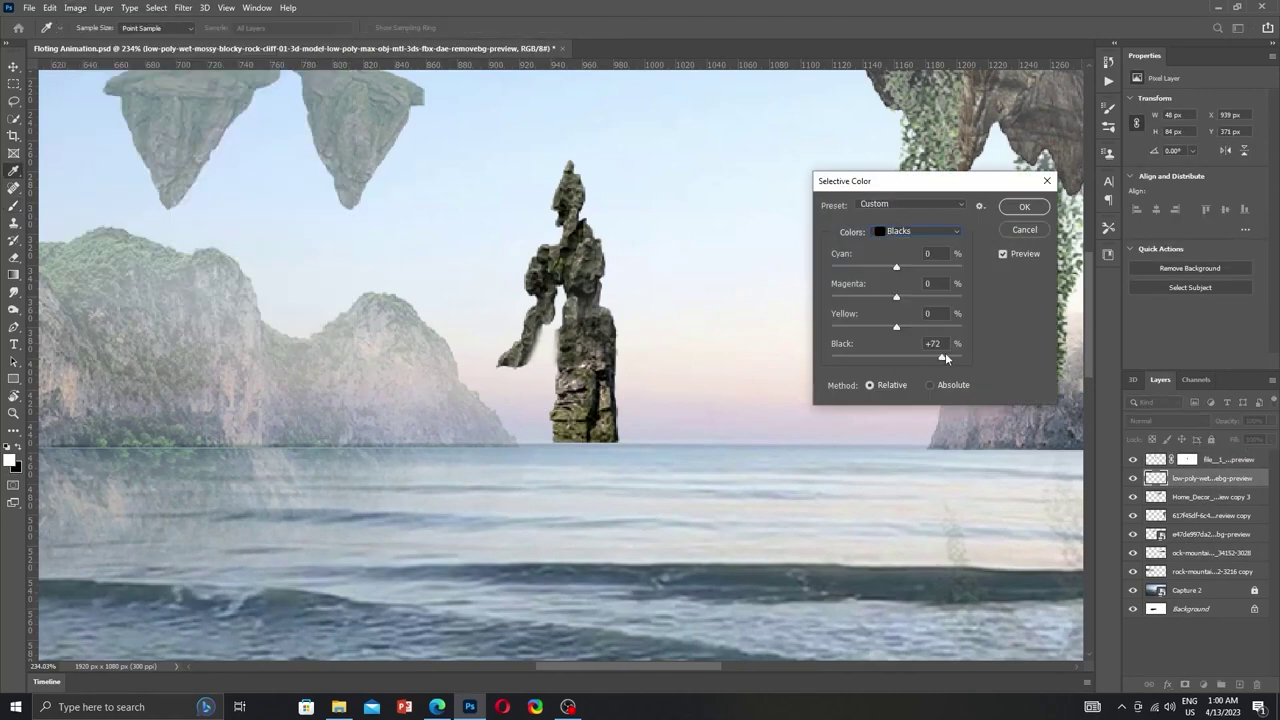
click(918, 231)
click(900, 262)
key(Return)
key(b)
Reapply Selective Color to the horizon rock and fit the whole image in view.
click(75, 7)
mouse_move(96, 42)
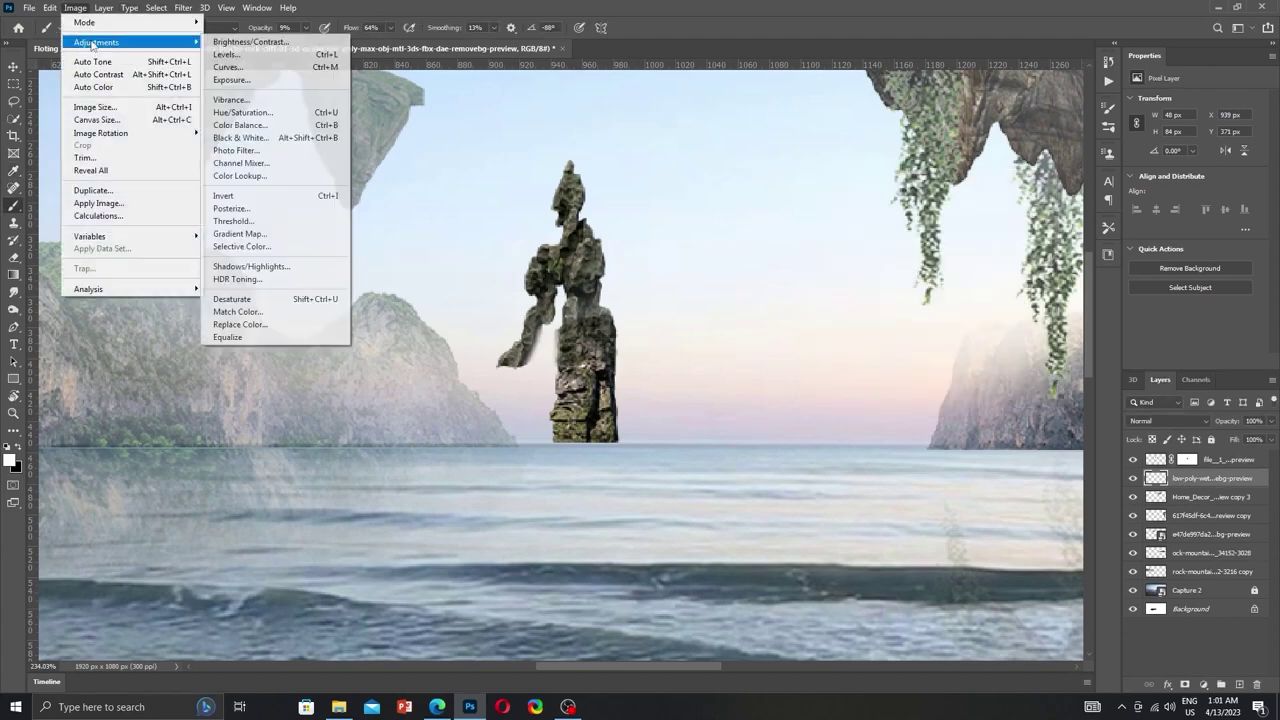
click(256, 256)
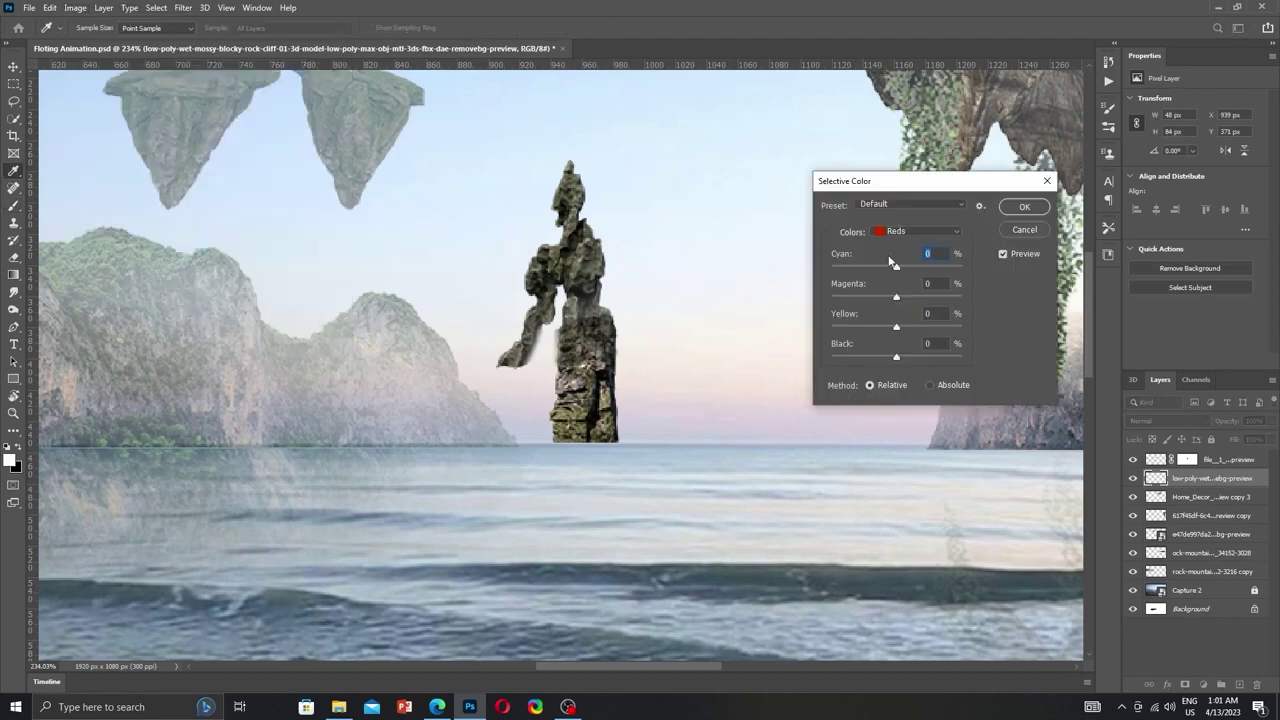
key(Return)
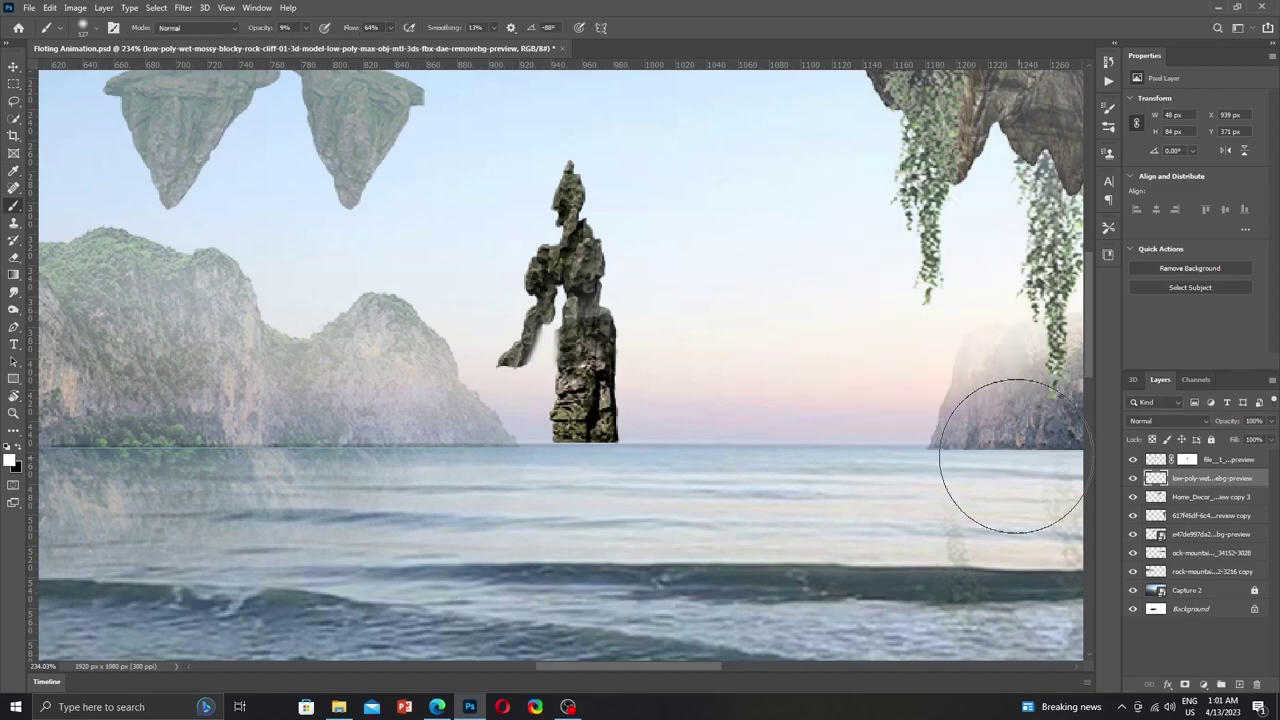
key(ctrl+0)
Add a layer mask to the horizon rock and set a small black brush at 45% opacity.
click(1187, 459)
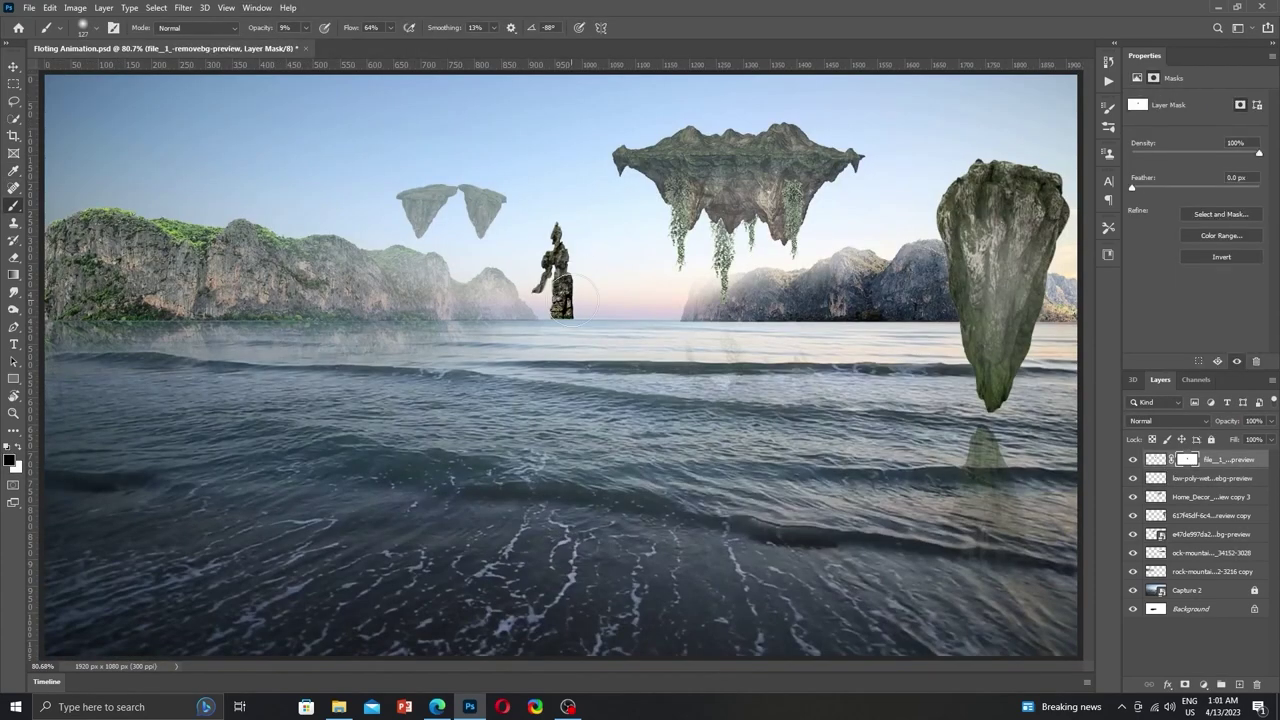
scroll(567, 281, up, 5)
right_click(652, 342)
key(Escape)
key(x)
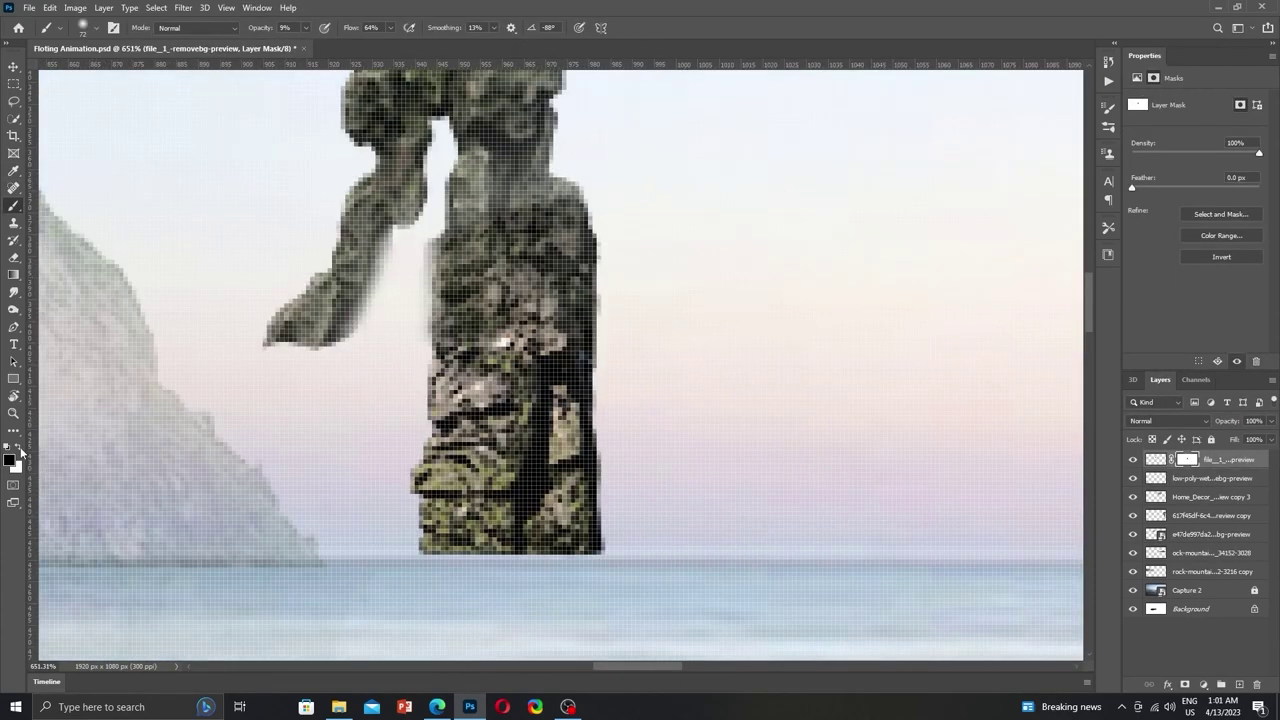
click(1212, 478)
click(1185, 684)
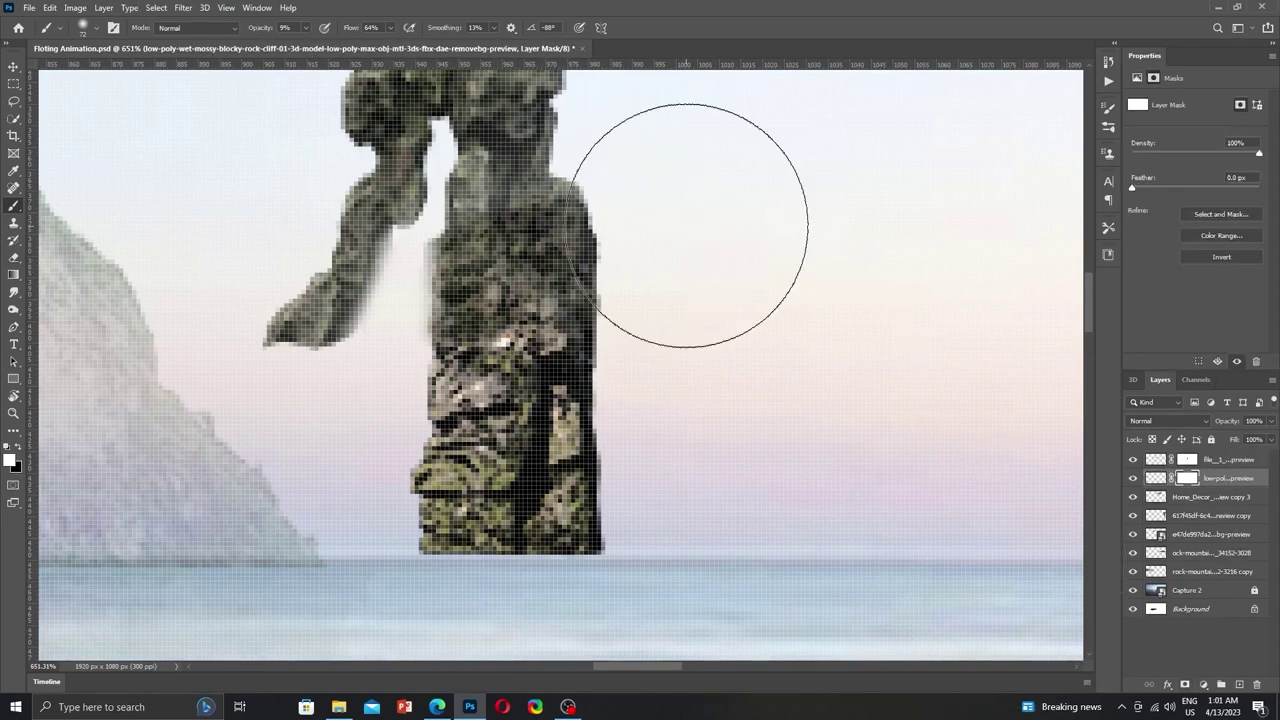
key(x)
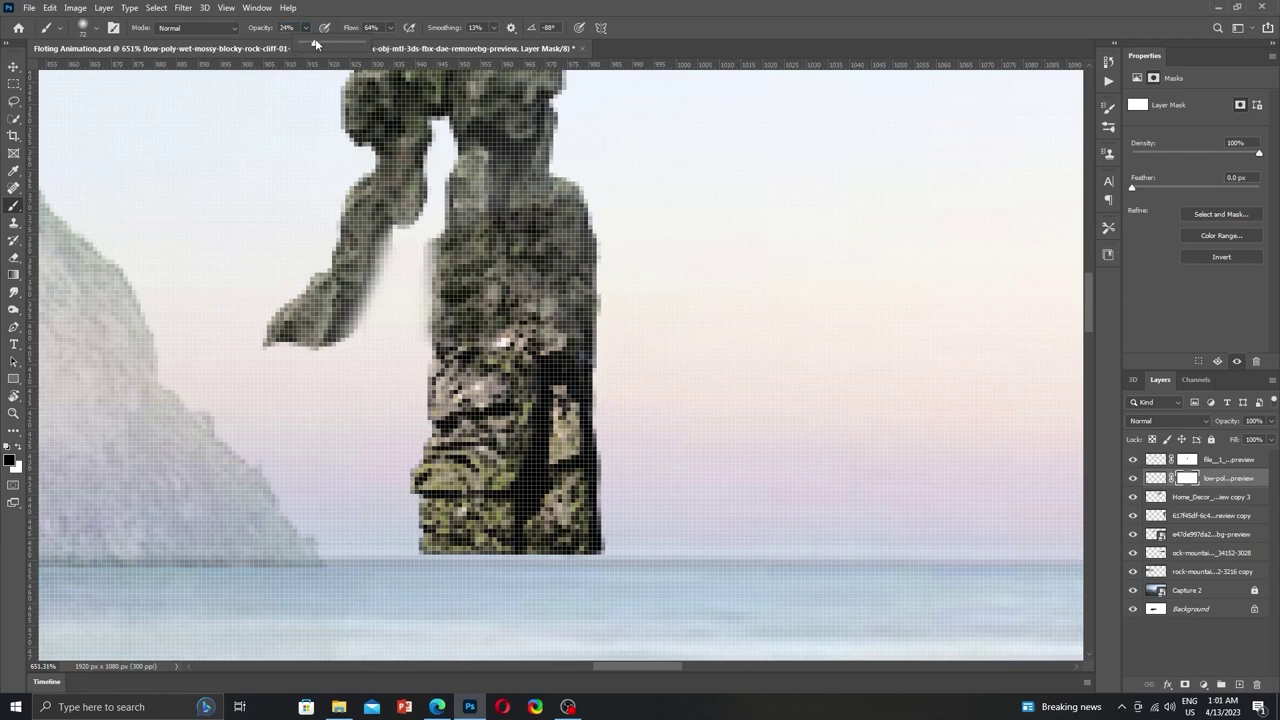
right_click(640, 198)
key(Return)
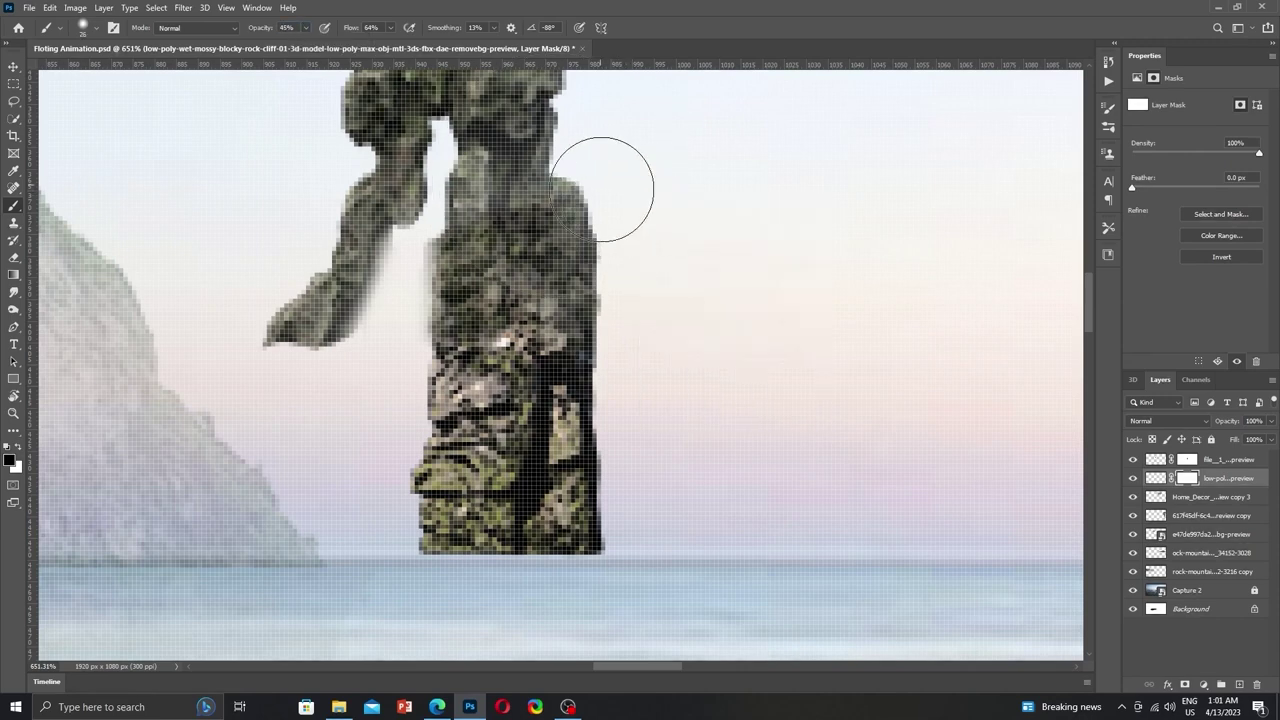
Turn a Pen path along the statue's upper-right edge into a 2.5 px feathered selection.
key(p)
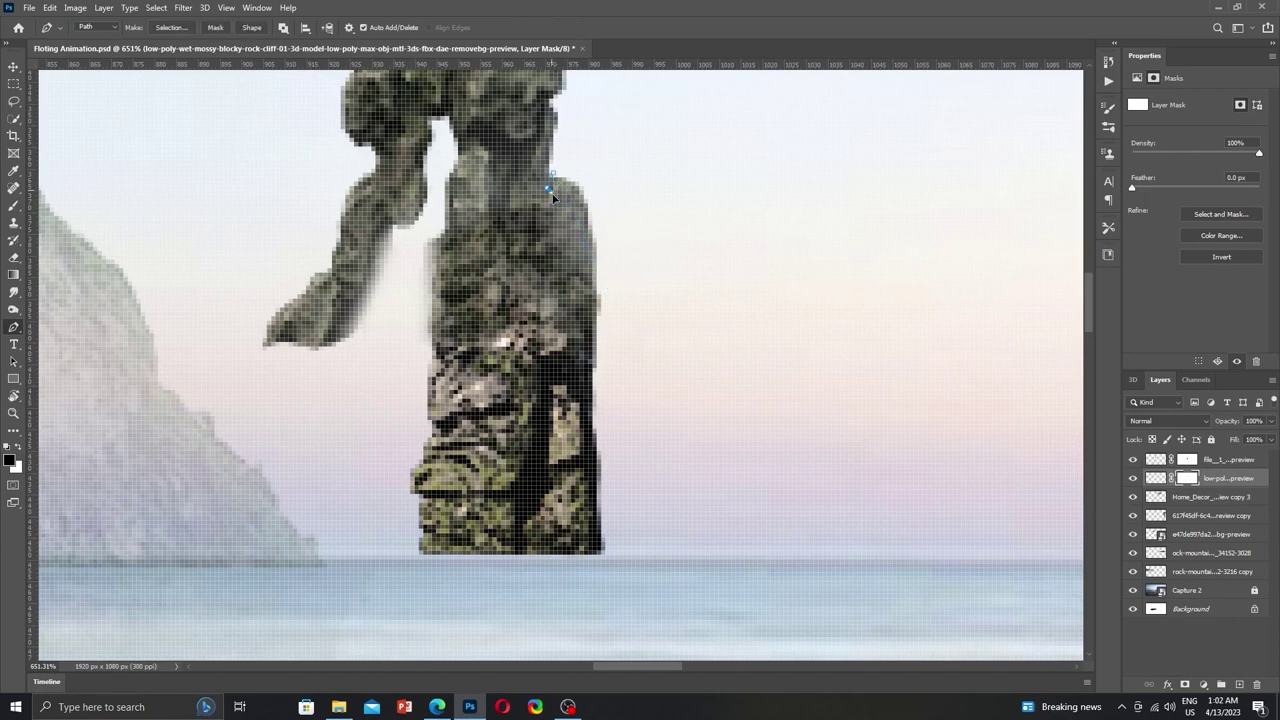
click(606, 245)
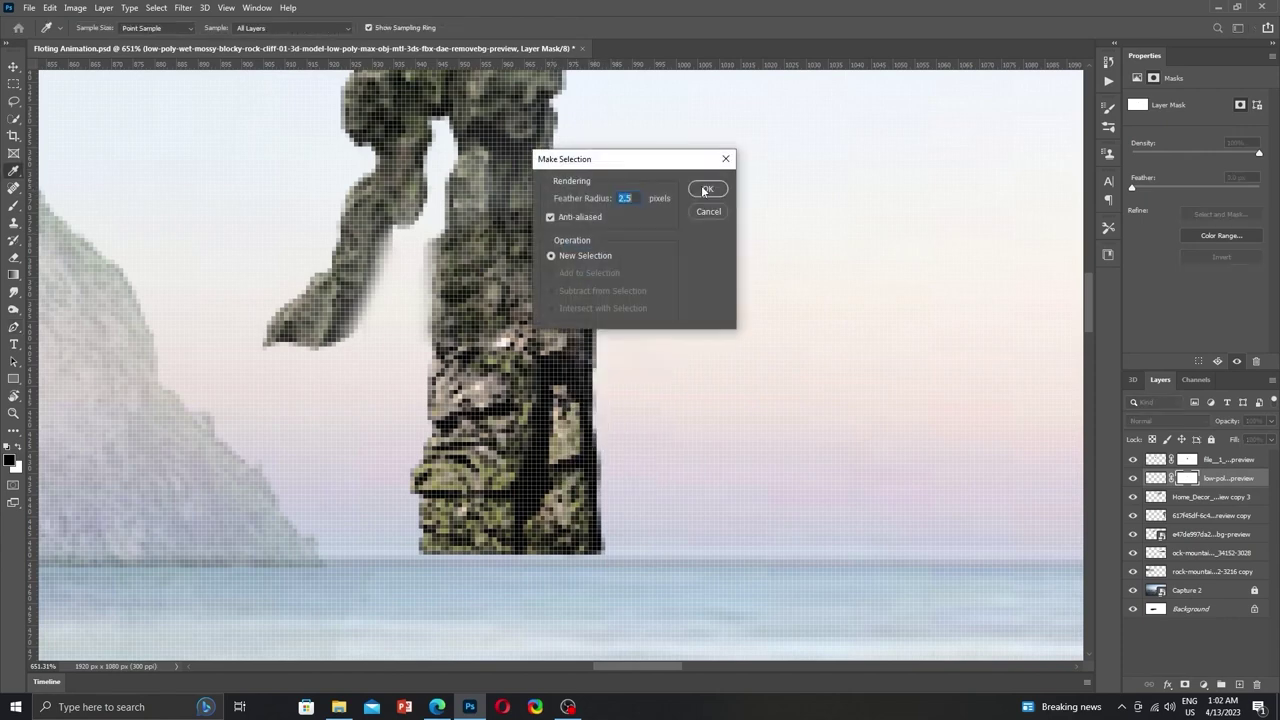
key(Return)
click(1156, 459)
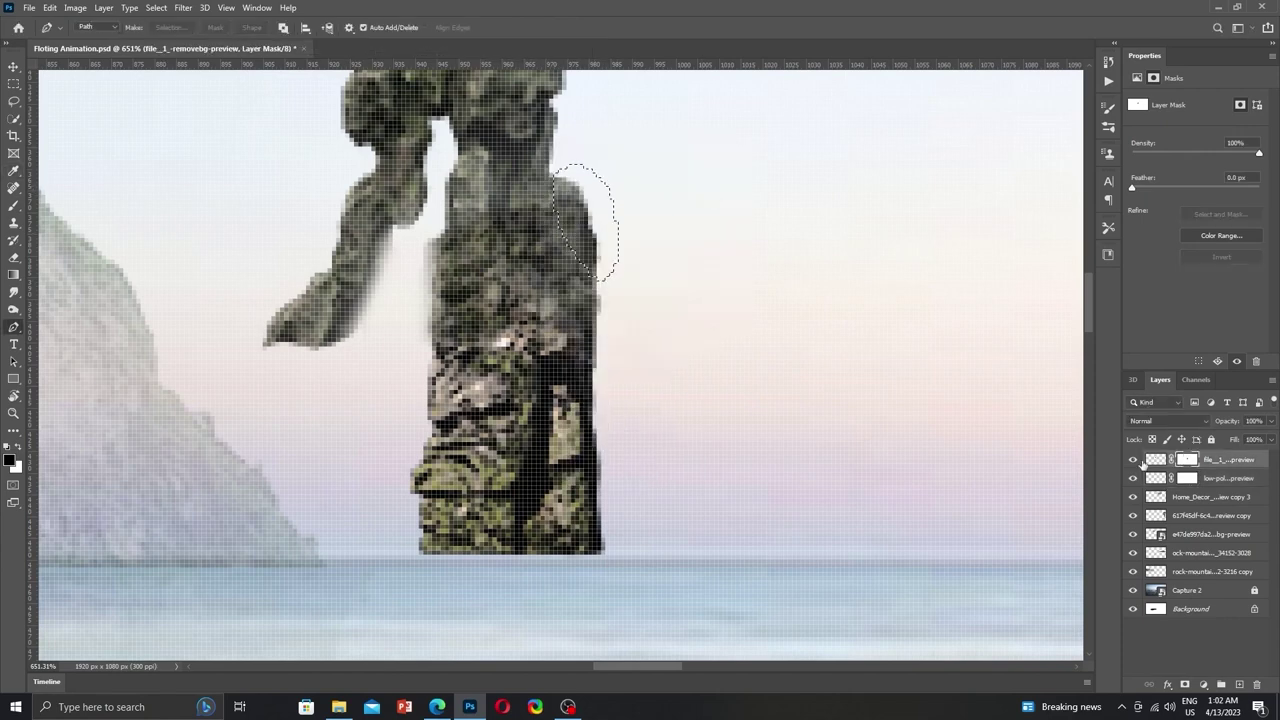
click(1160, 481)
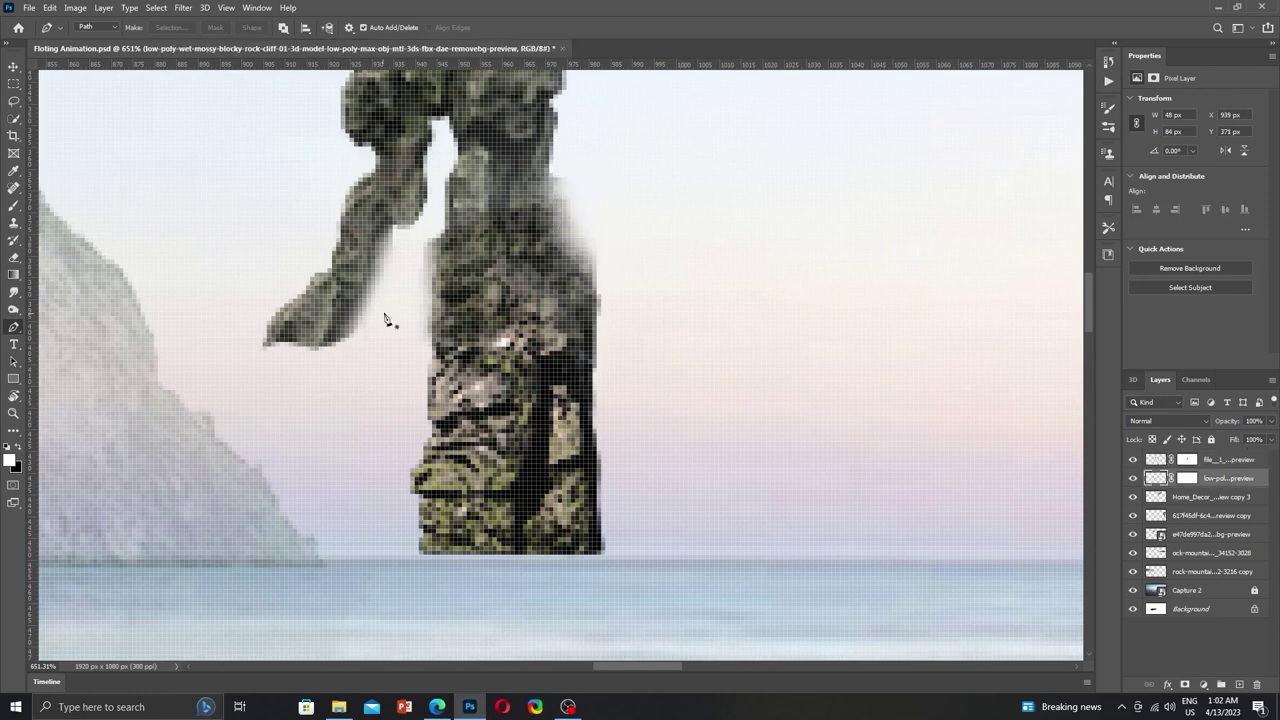
key(ctrl+0)
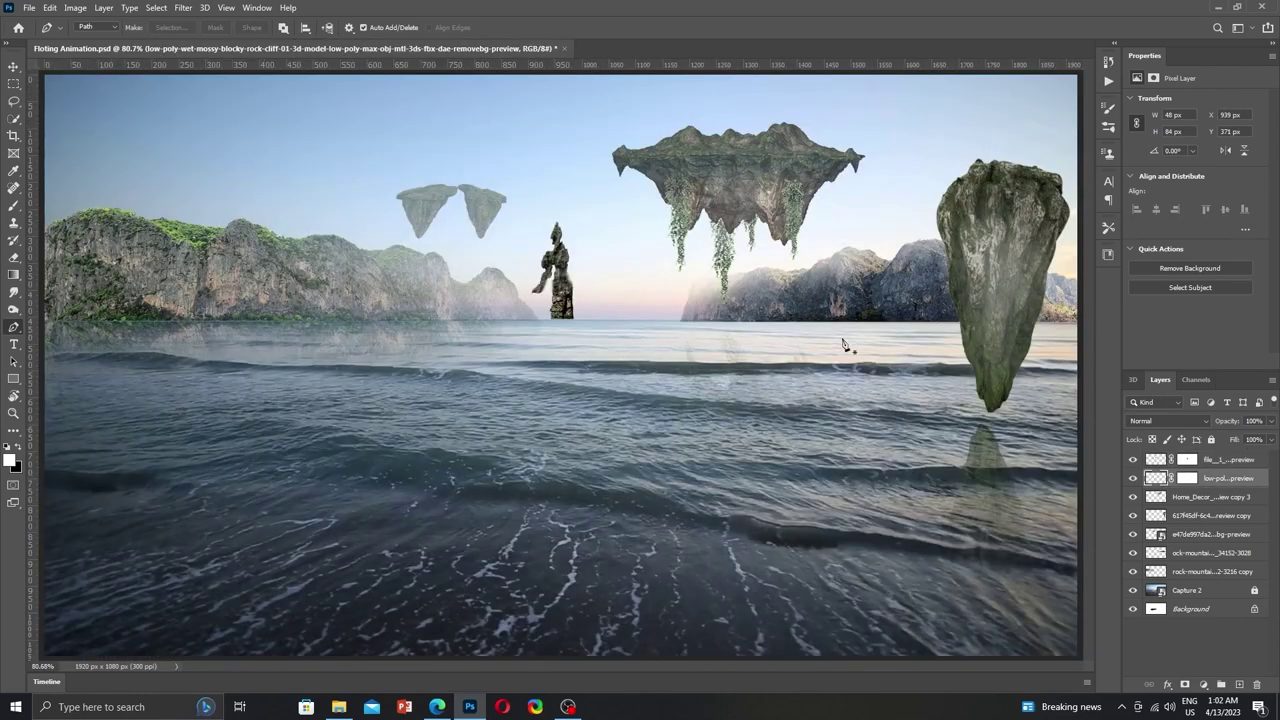
Merge the low-poly rock down into file_1 and brush the statue edges at 13% opacity.
shift+click(1190, 462)
key(ctrl+e)
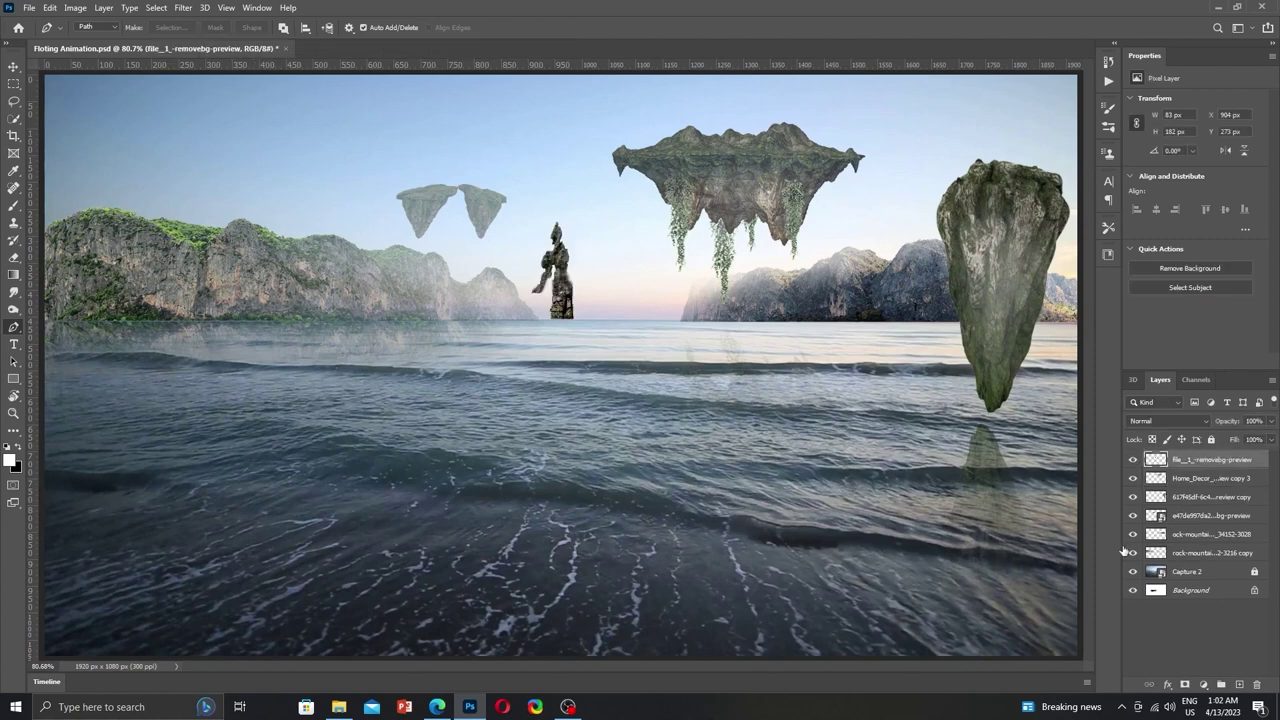
key(b)
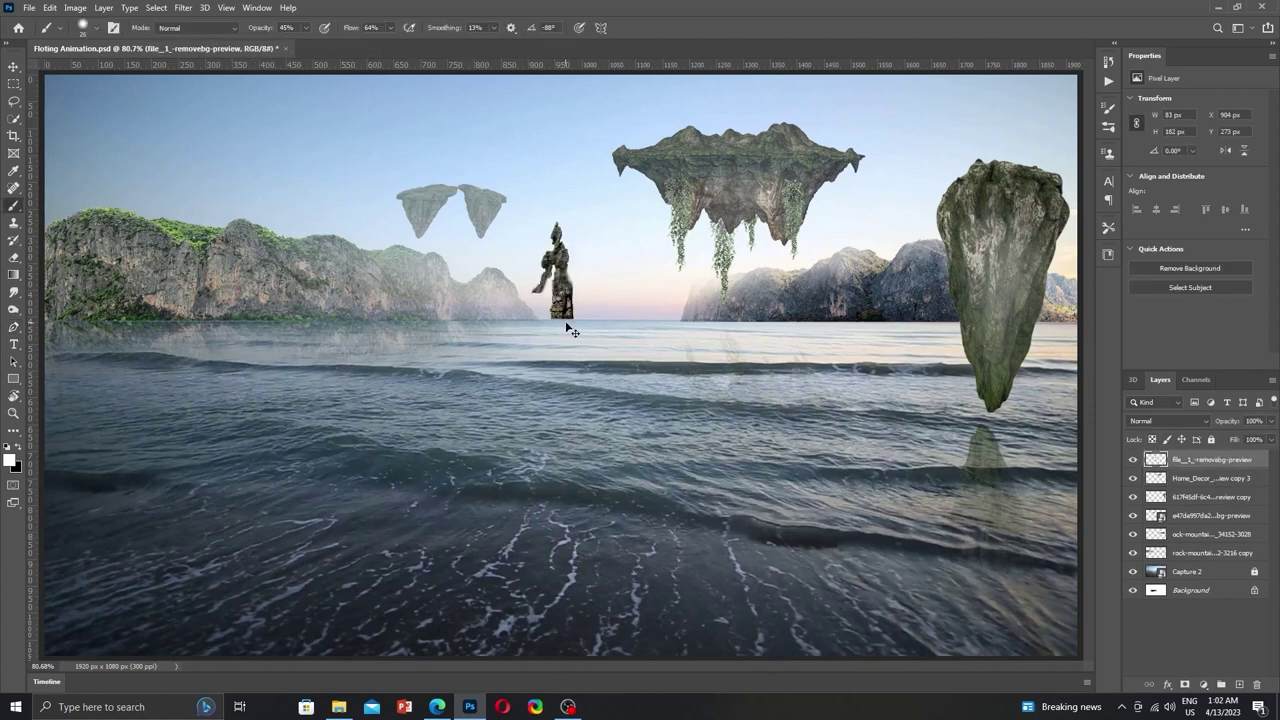
drag(305, 28, 291, 46)
scroll(556, 237, up, 5)
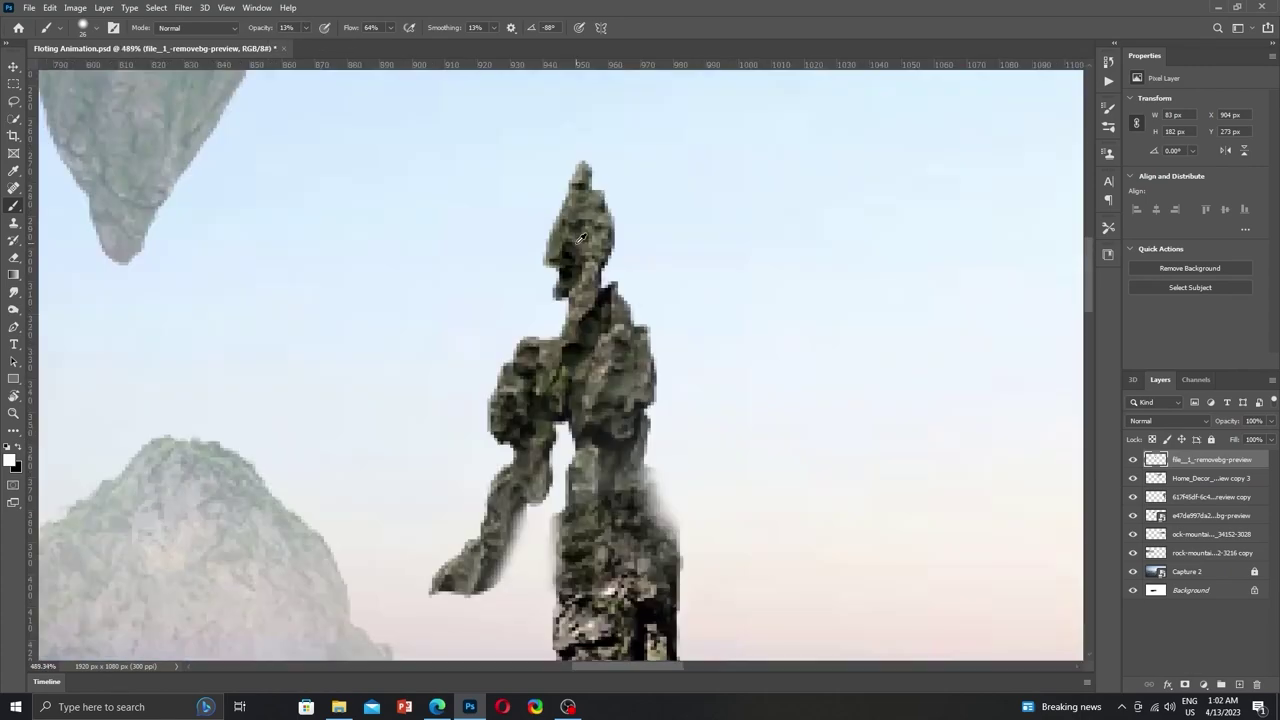
scroll(645, 600, down, 3)
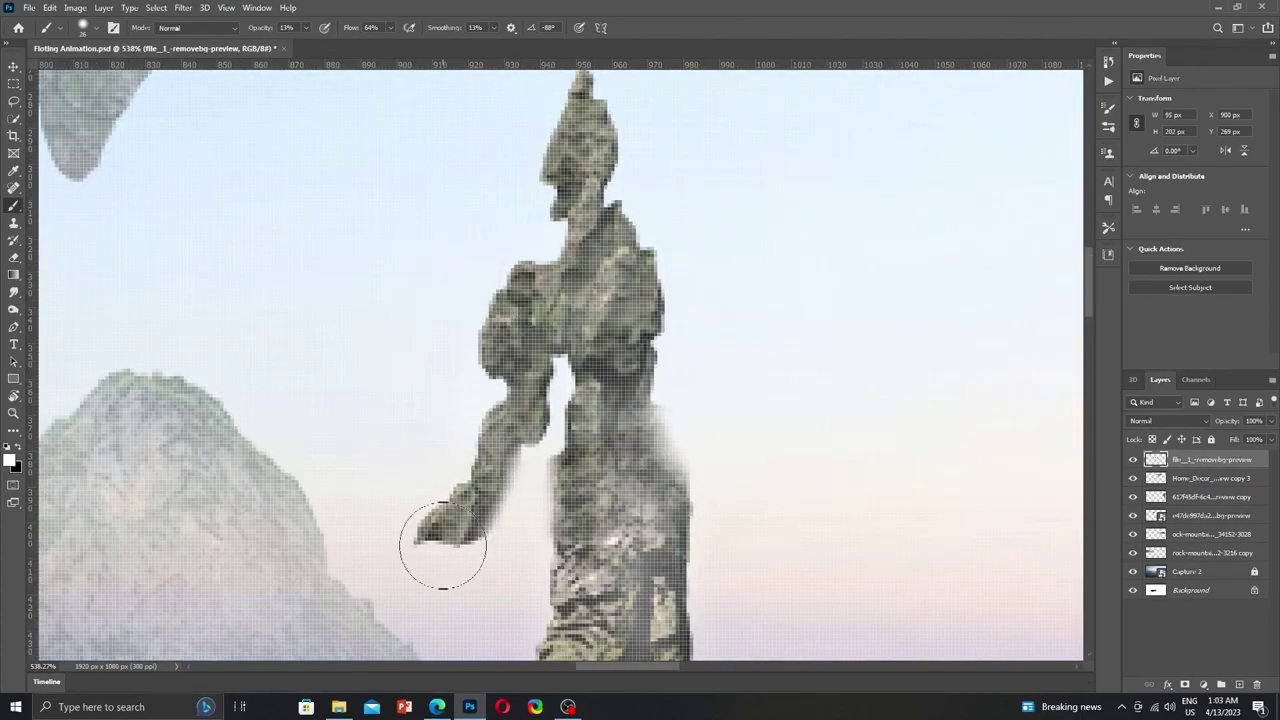
key(ctrl+0)
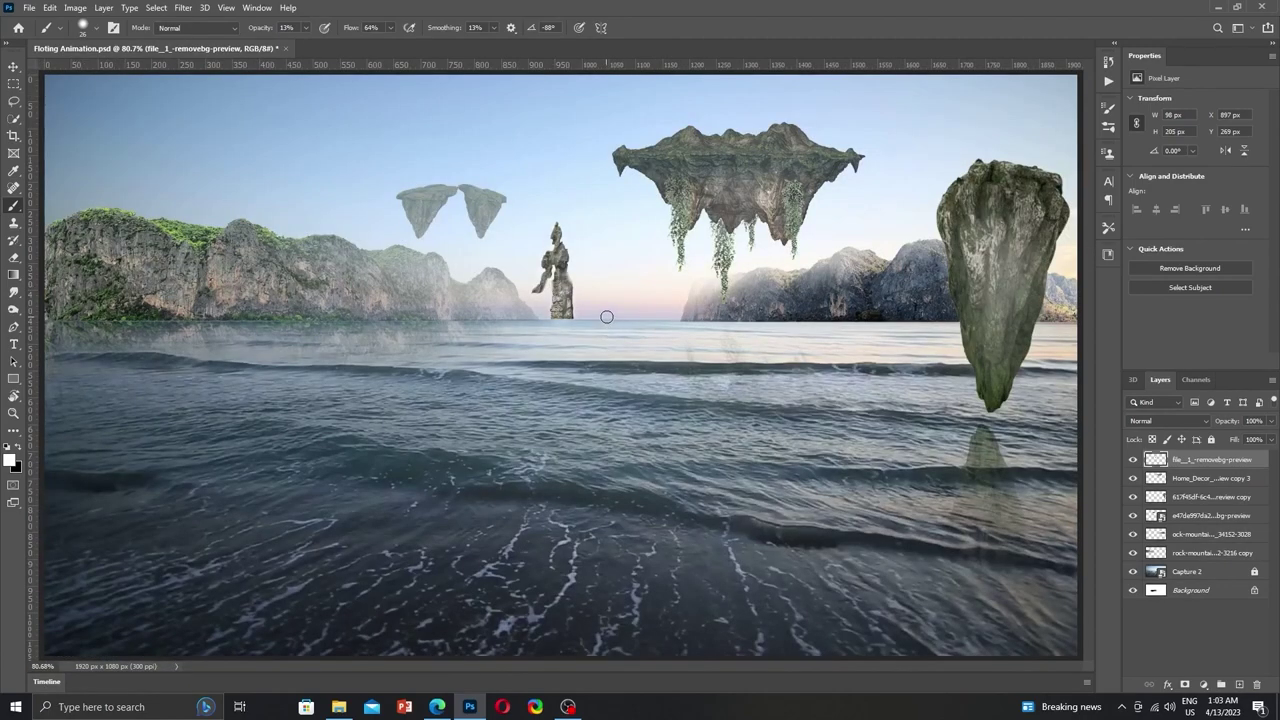
Set the statue layer's fill to 48%, discarding a trial duplicate copy.
drag(1270, 421, 1252, 440)
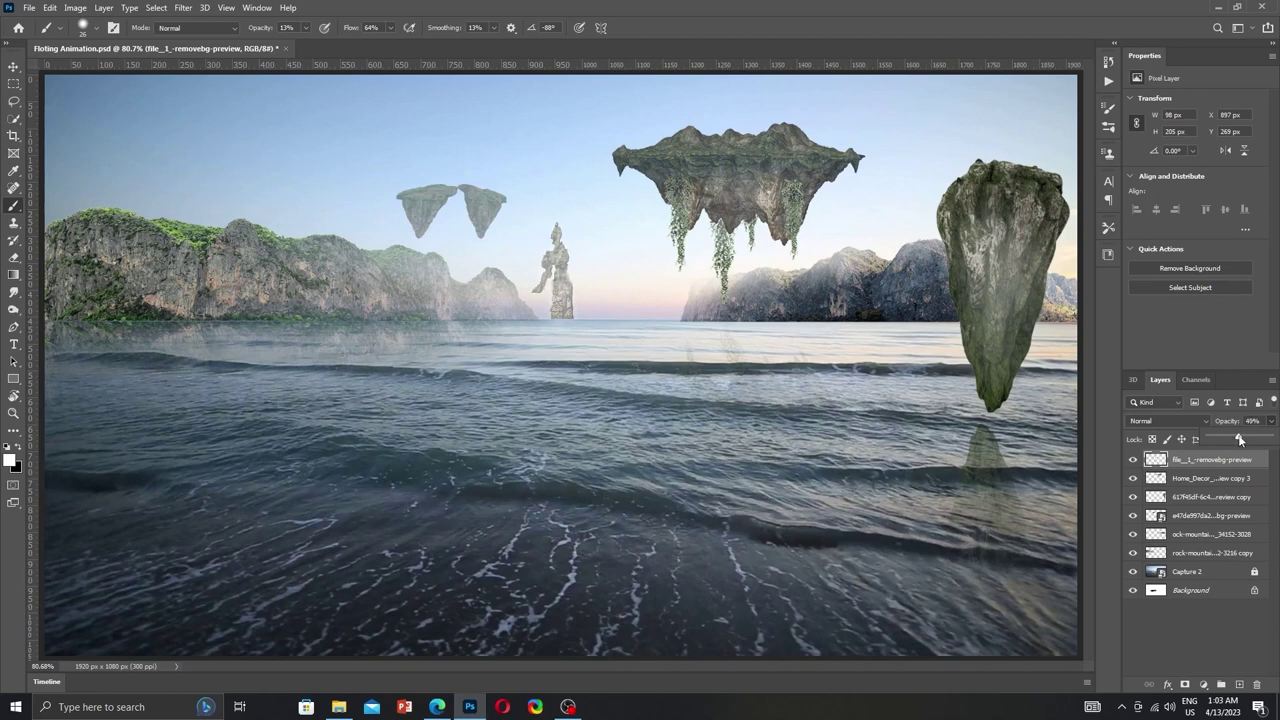
mouse_move(1238, 440)
mouse_down()
mouse_move(1270, 440)
mouse_move(1237, 461)
mouse_up()
click(1270, 439)
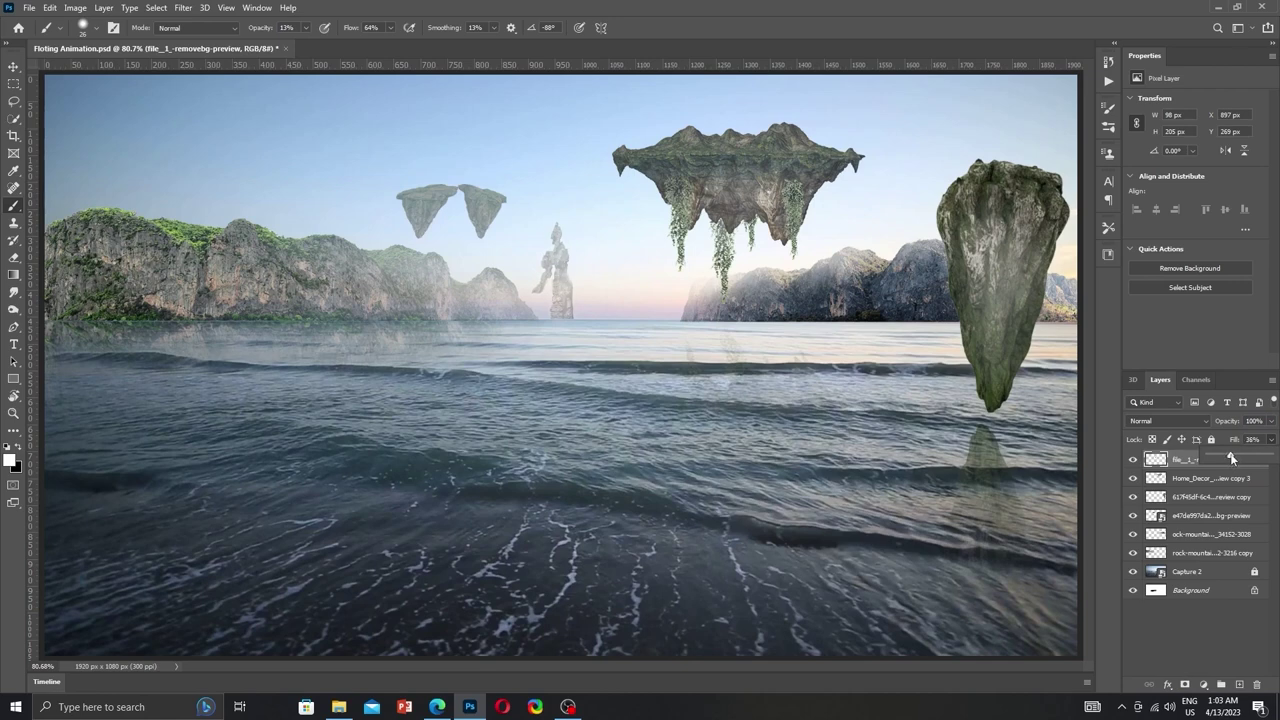
drag(1231, 458, 1237, 458)
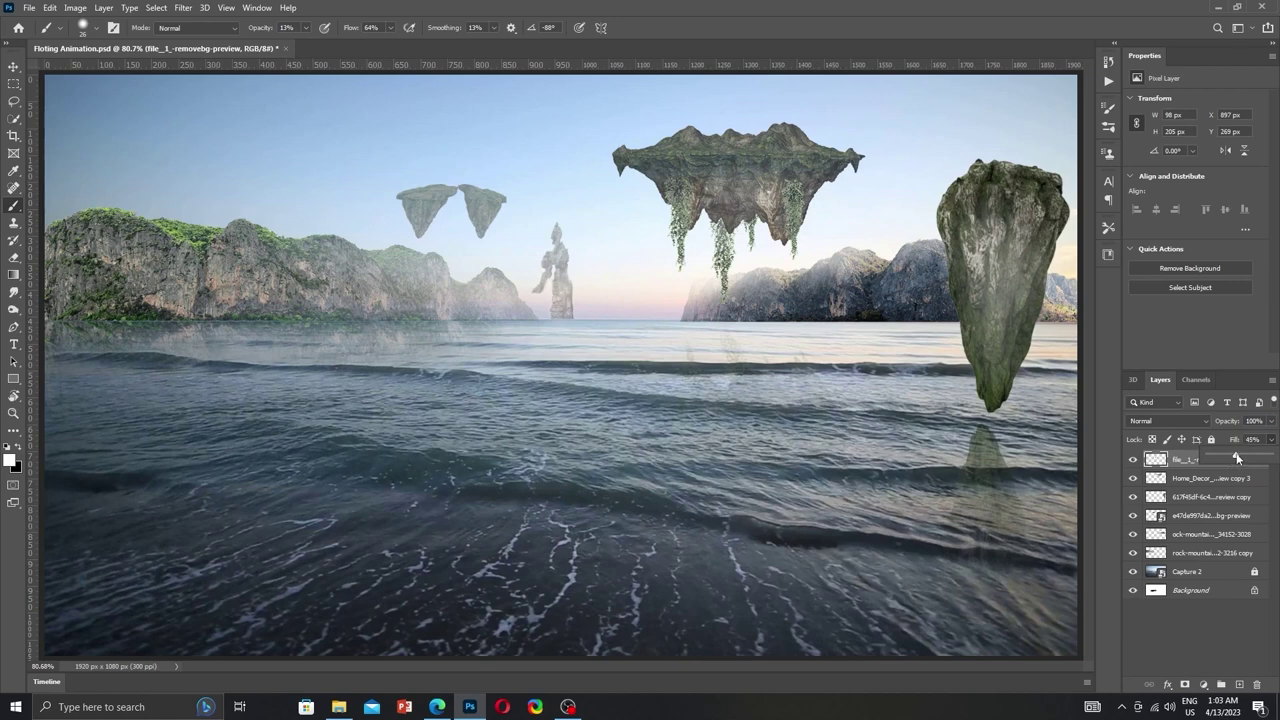
key(Return)
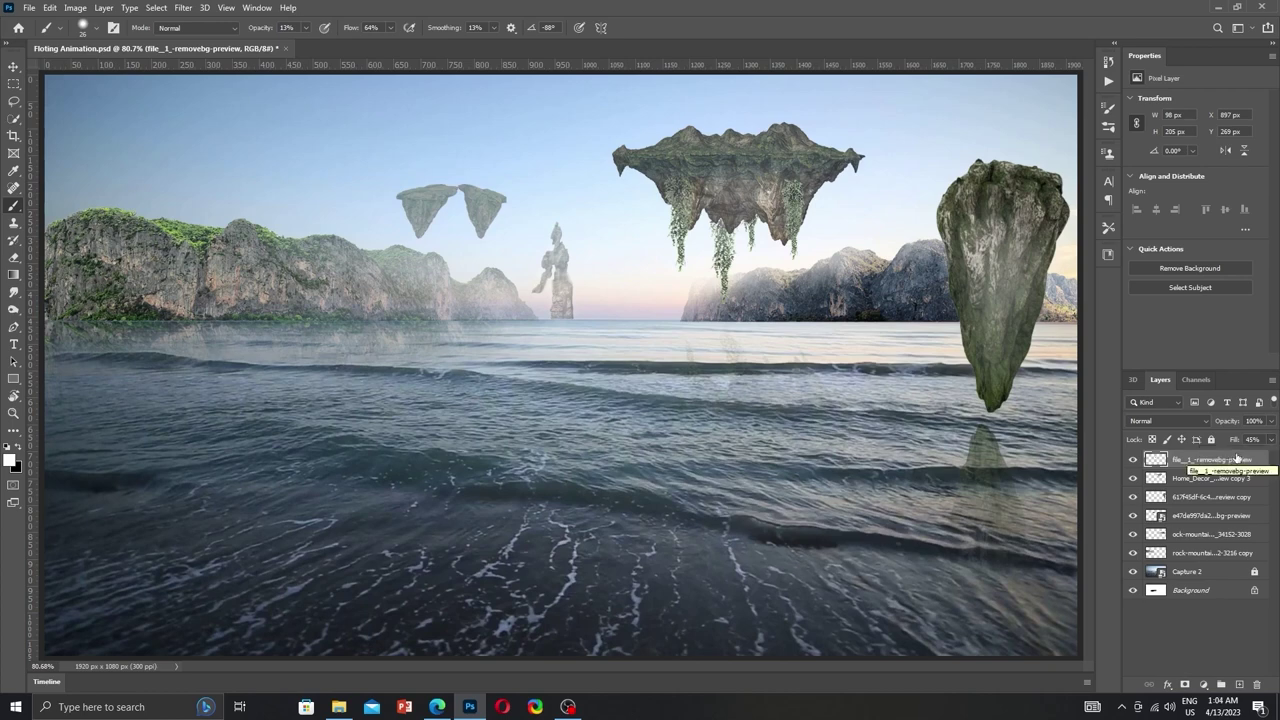
click(1271, 439)
mouse_move(1237, 458)
mouse_down()
mouse_move(1220, 458)
mouse_move(1235, 456)
mouse_up()
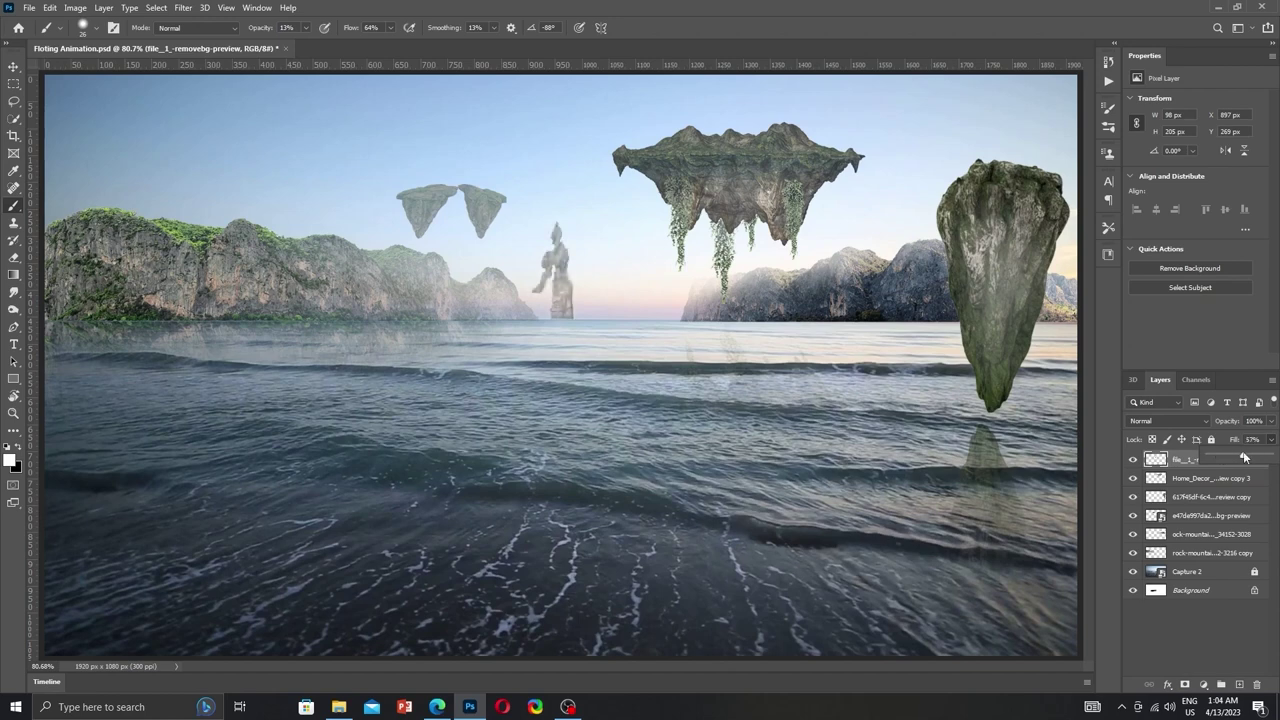
click(942, 437)
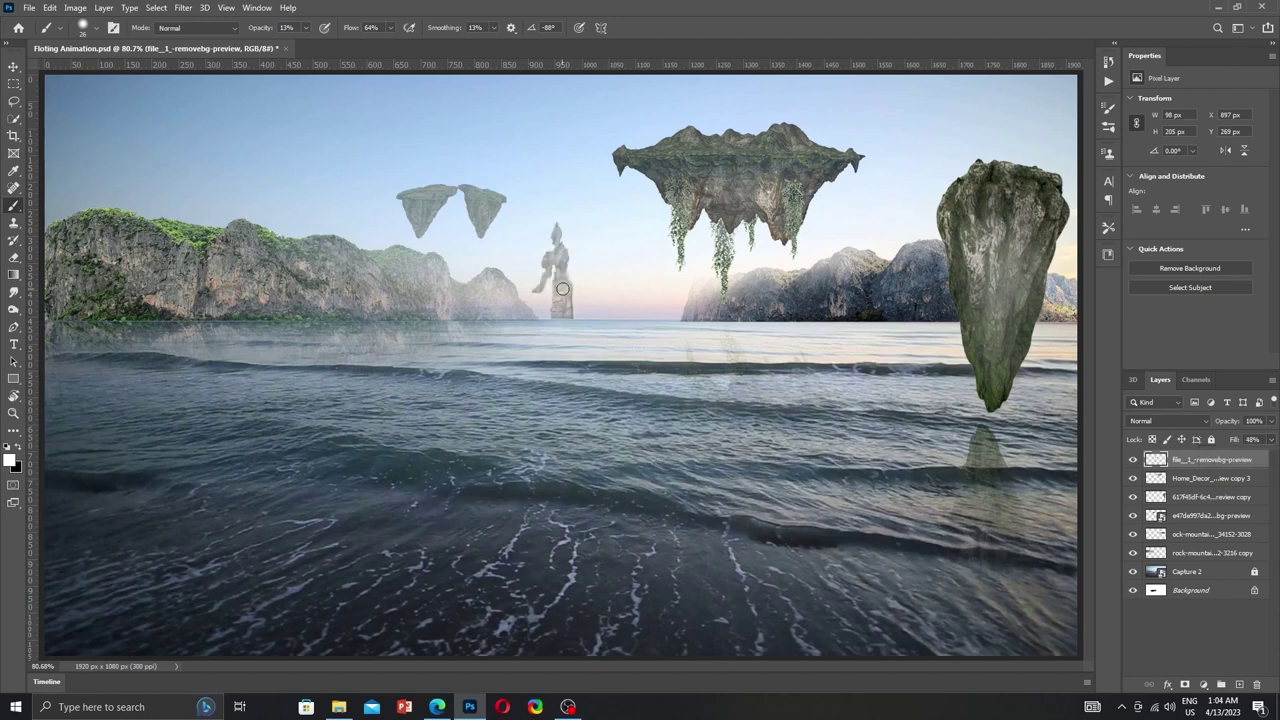
key(v)
mouse_move(561, 289)
mouse_down()
mouse_move(628, 289)
mouse_move(609, 284)
mouse_up()
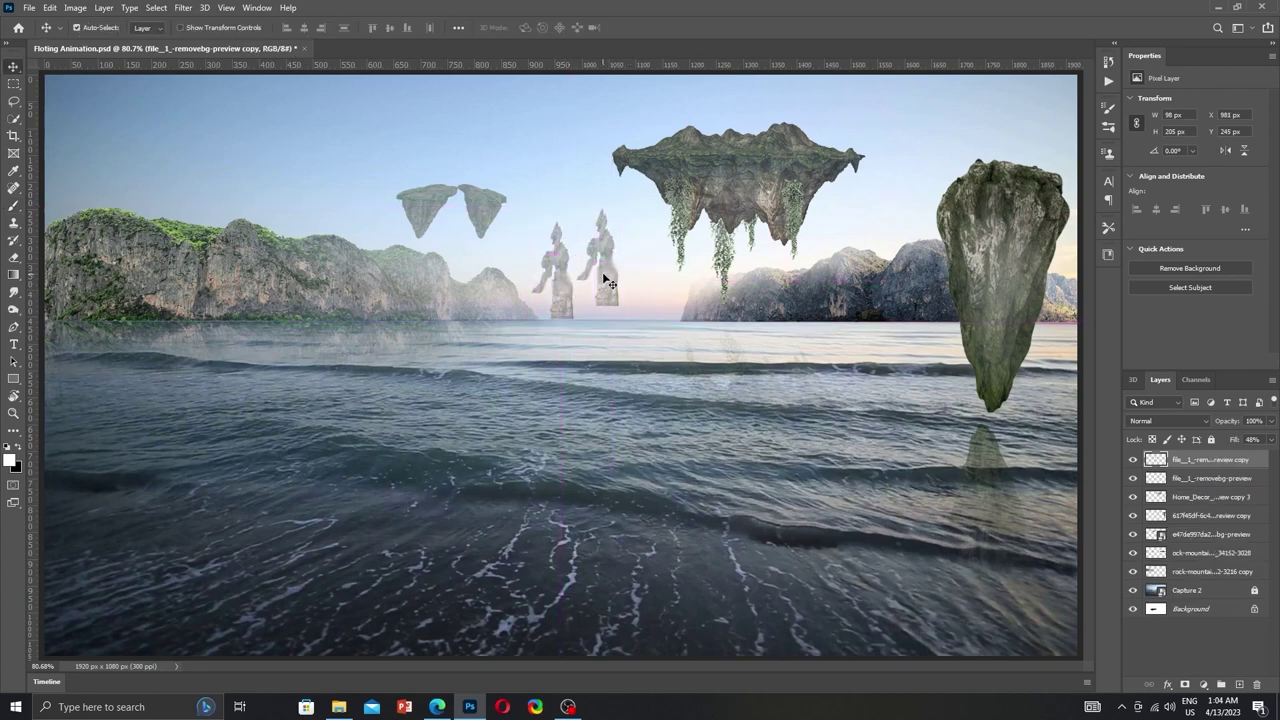
key(Delete)
Open the Images folder in File Explorer and select the dark rock cut-out.
click(437, 707)
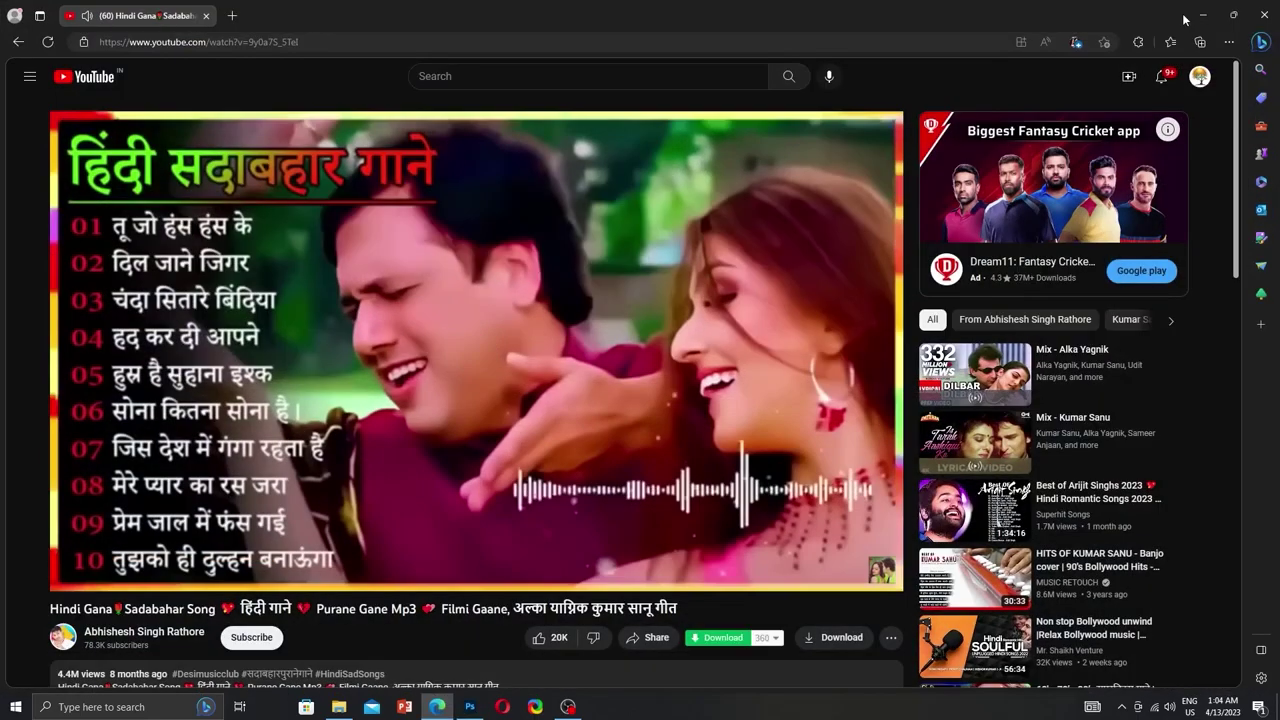
click(437, 707)
click(339, 707)
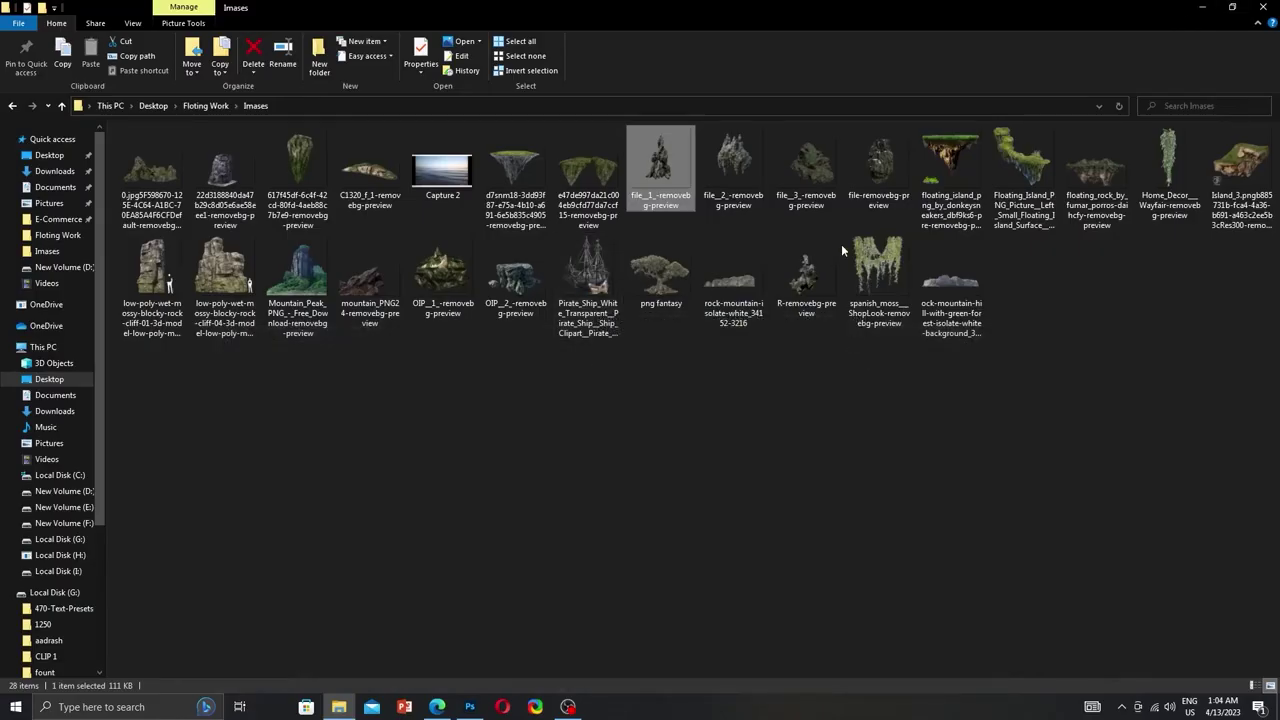
click(879, 165)
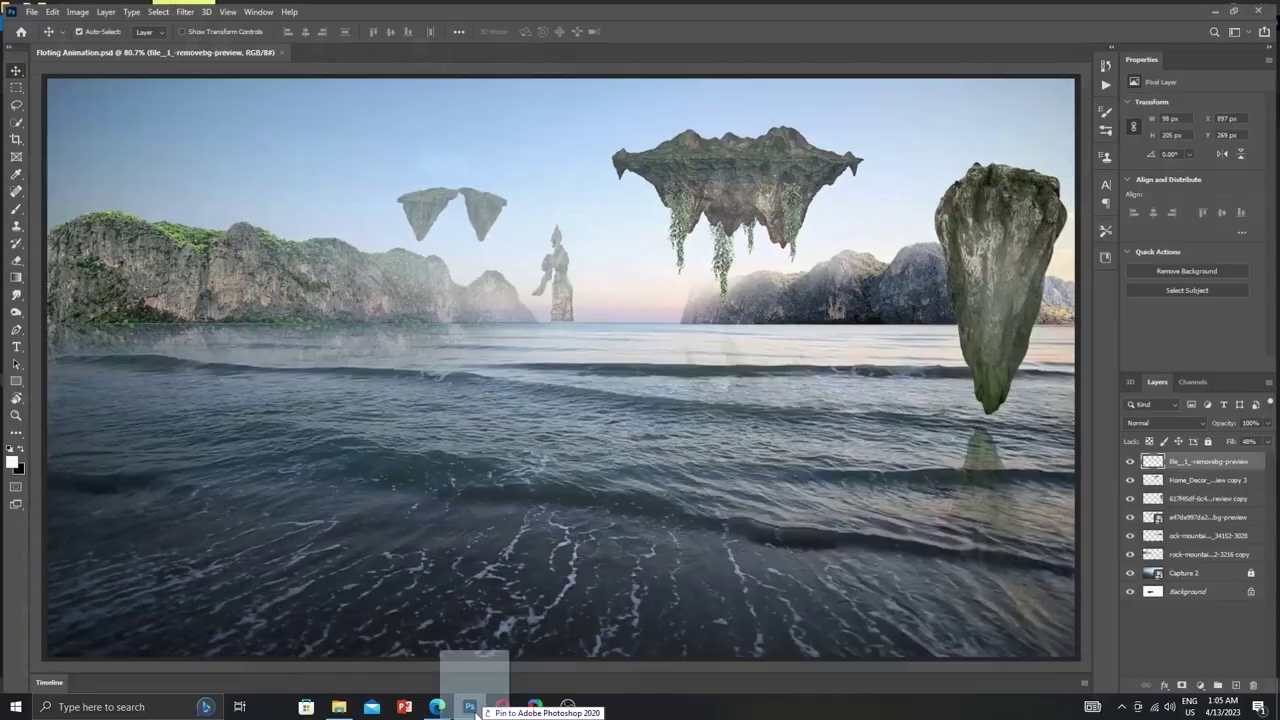
Place the dark rock PNG small in the upper-left sky, then drop in the Floating_Island image.
drag(556, 282, 808, 148)
mouse_move(908, 80)
mouse_down()
mouse_move(850, 170)
mouse_move(568, 378)
mouse_move(763, 160)
mouse_move(823, 200)
mouse_move(760, 197)
mouse_move(692, 252)
mouse_up()
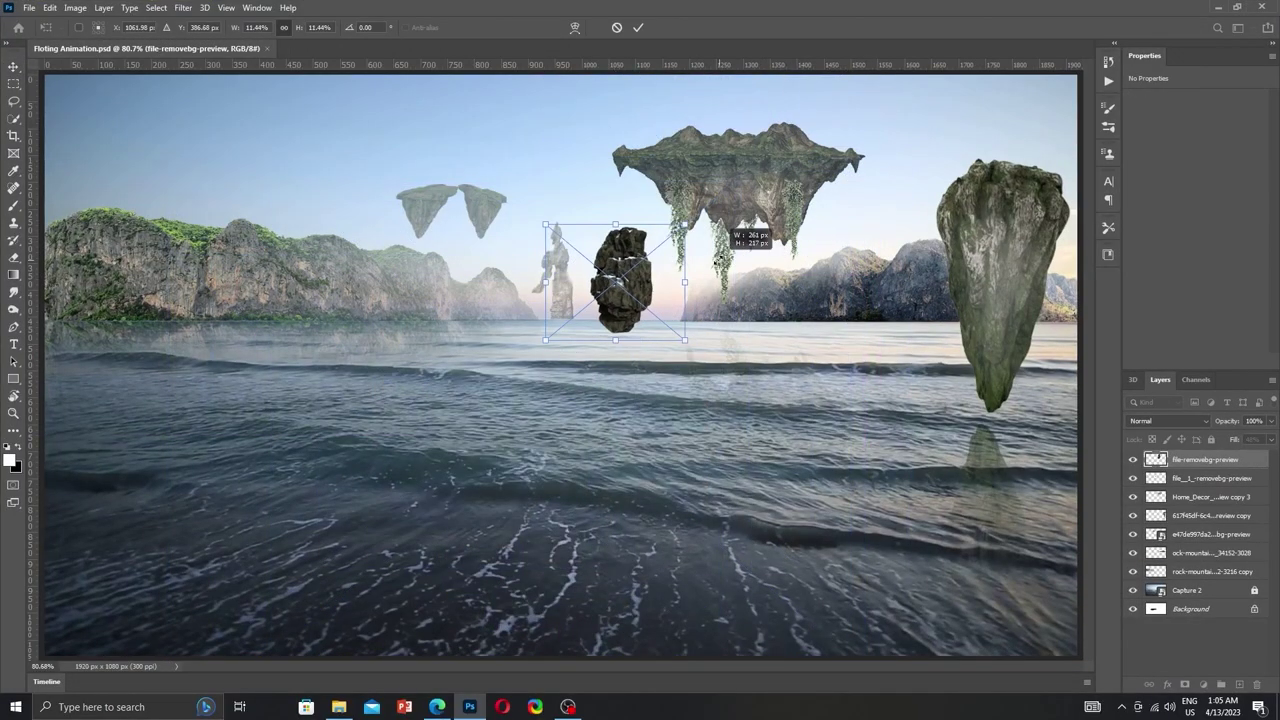
drag(640, 290, 686, 246)
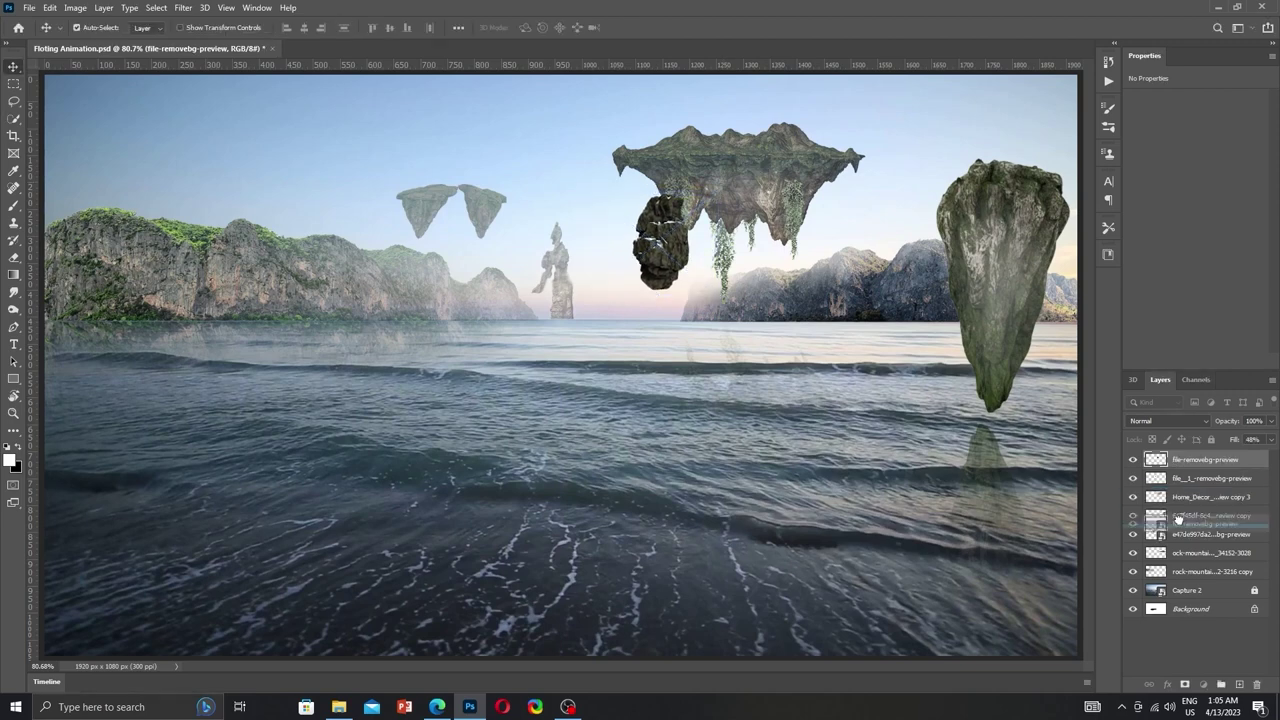
drag(1174, 459, 1180, 524)
drag(670, 325, 758, 389)
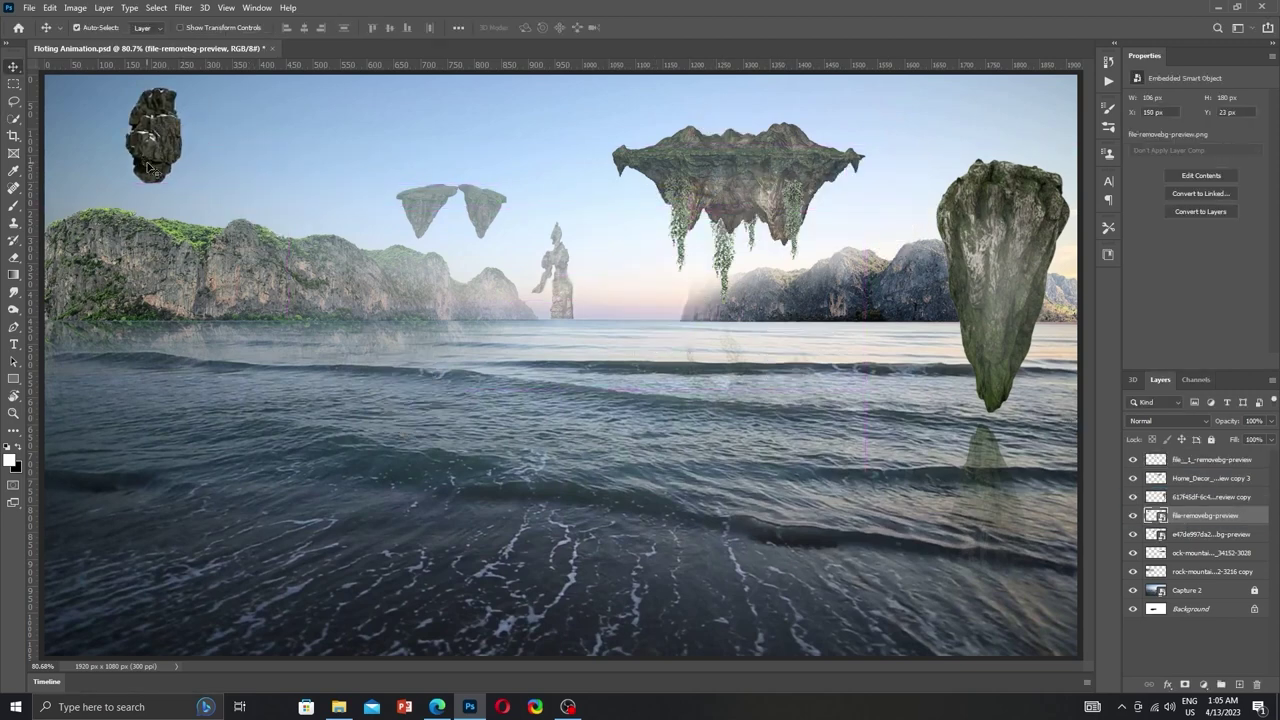
drag(758, 389, 150, 143)
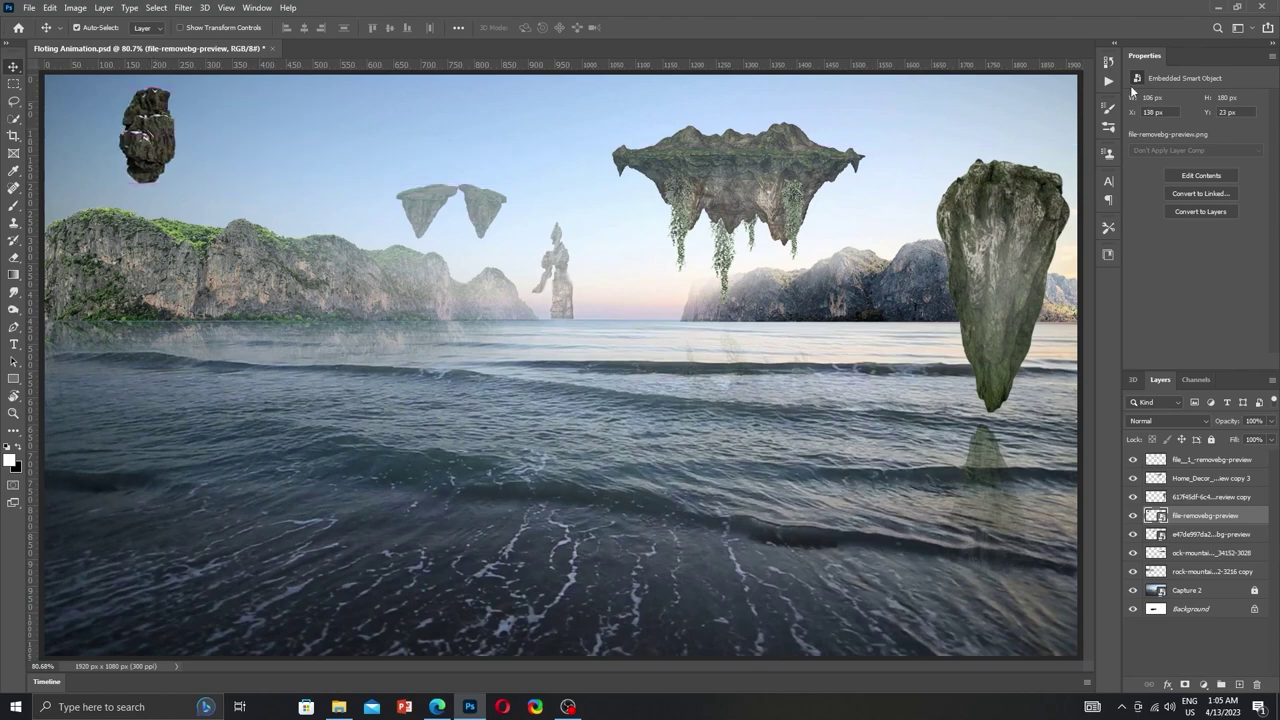
click(1216, 12)
mouse_move(1010, 190)
mouse_down()
mouse_move(325, 185)
mouse_move(320, 310)
mouse_move(378, 212)
mouse_up()
Shrink, flip horizontally and position the floating island beside the upper-left rock.
drag(443, 357, 345, 316)
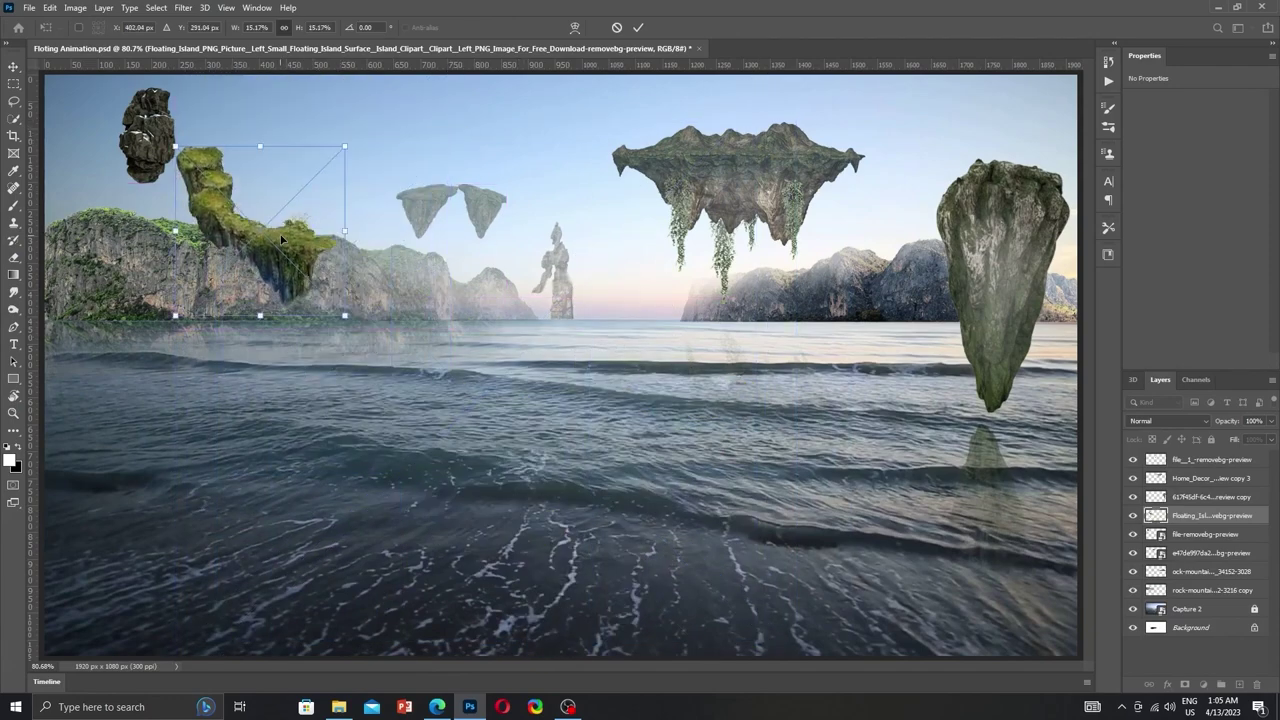
right_click(282, 238)
click(326, 442)
mouse_move(340, 150)
mouse_down()
mouse_move(722, 106)
mouse_move(614, 196)
mouse_move(525, 480)
mouse_move(290, 160)
mouse_up()
drag(320, 114, 330, 112)
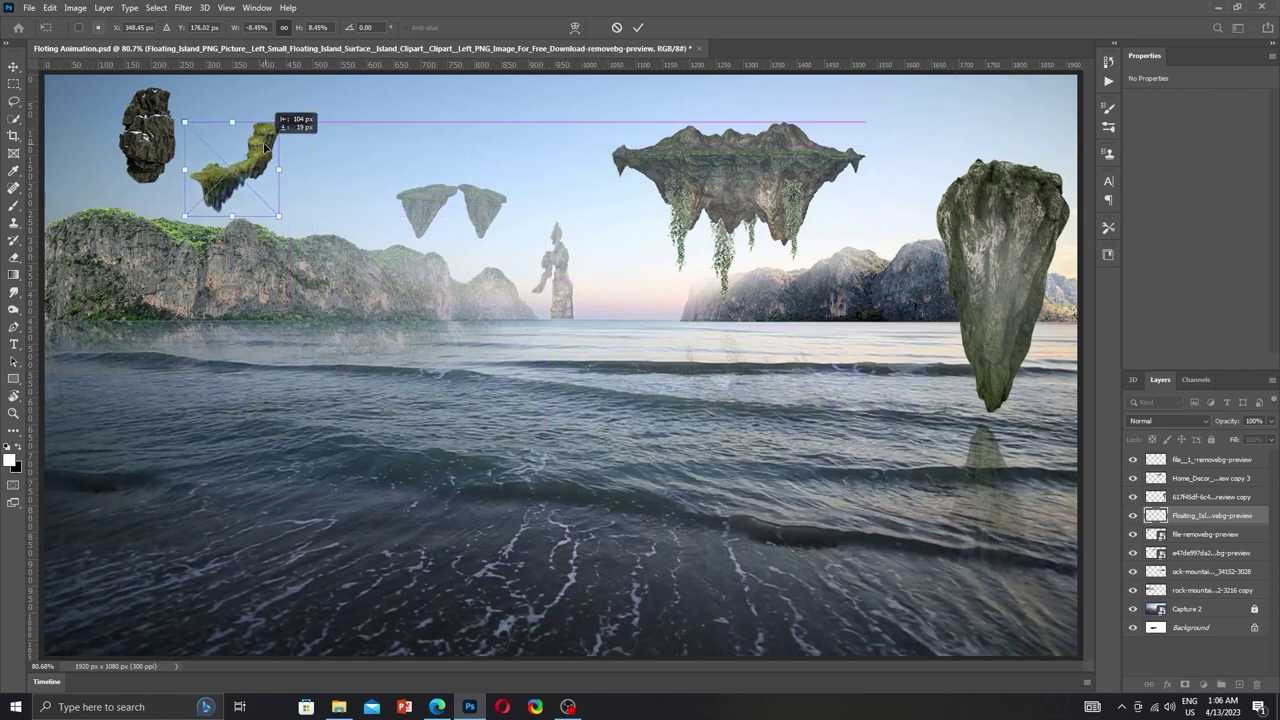
drag(190, 150, 158, 136)
key(Return)
Move the triangle islands to the upper left at 100% opacity and lower the larger island layer.
click(1201, 568)
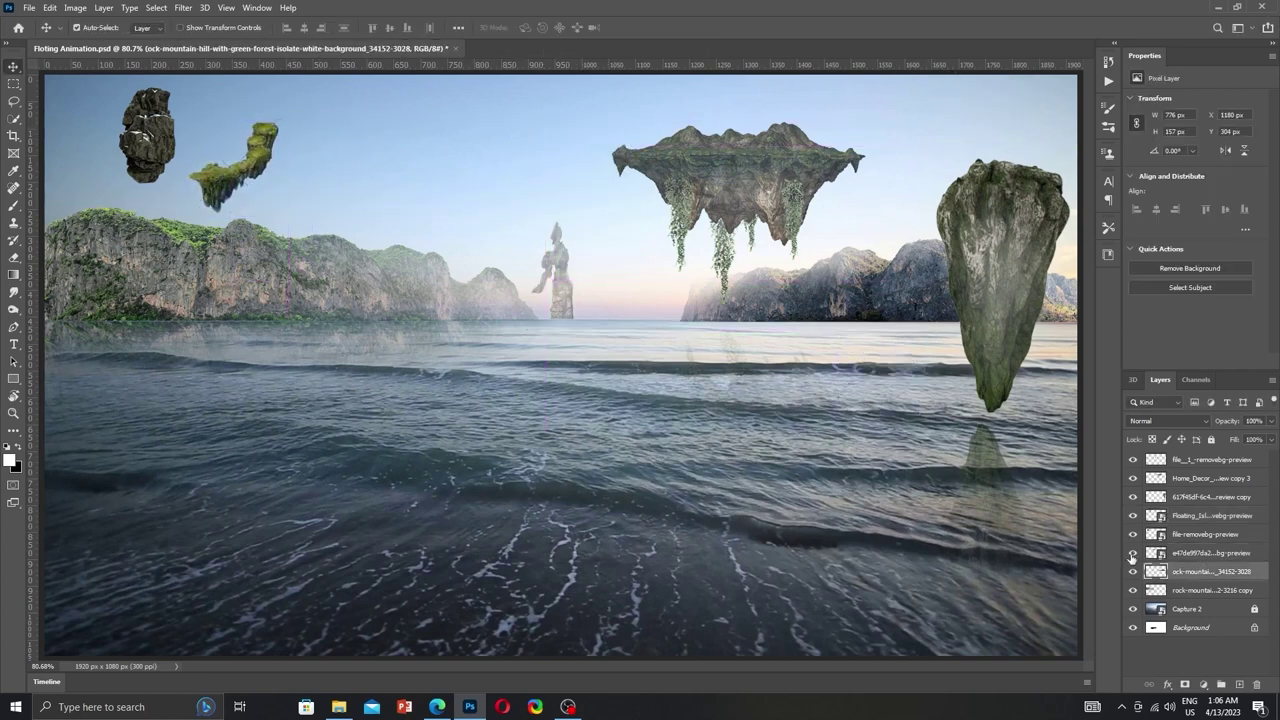
click(1201, 552)
mouse_move(467, 206)
mouse_down()
mouse_move(276, 142)
mouse_move(345, 138)
mouse_up()
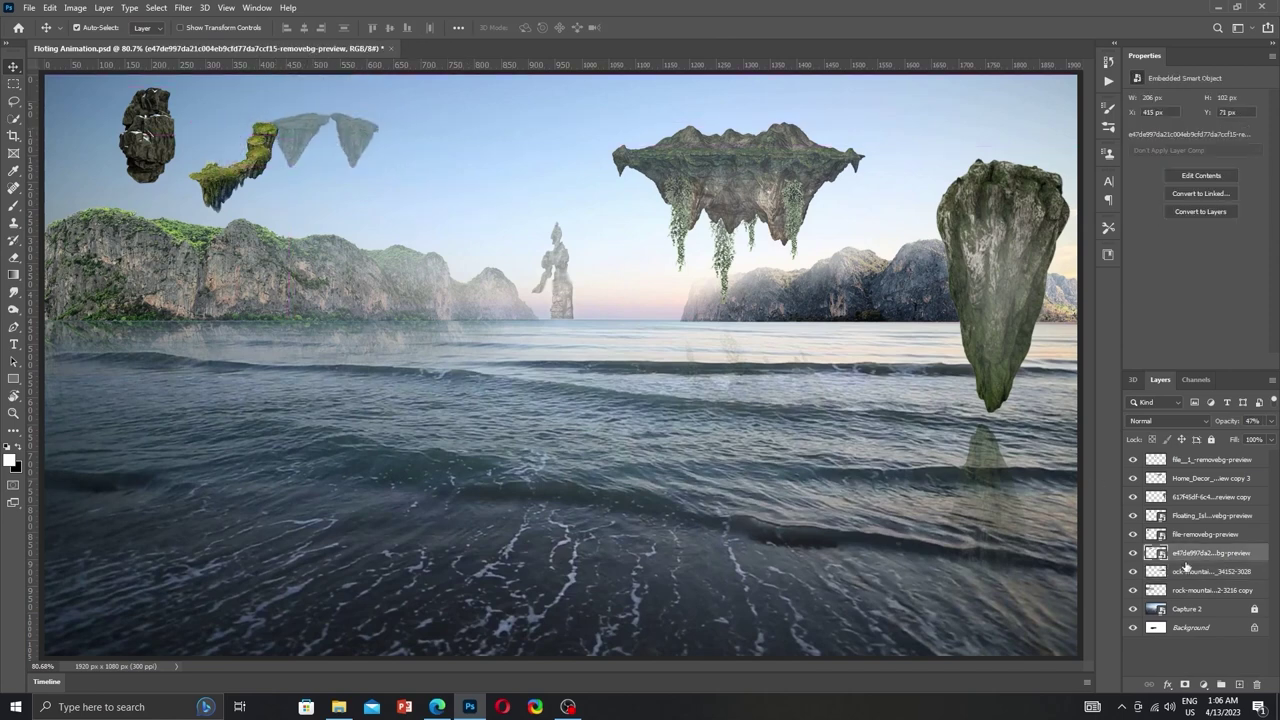
click(1272, 436)
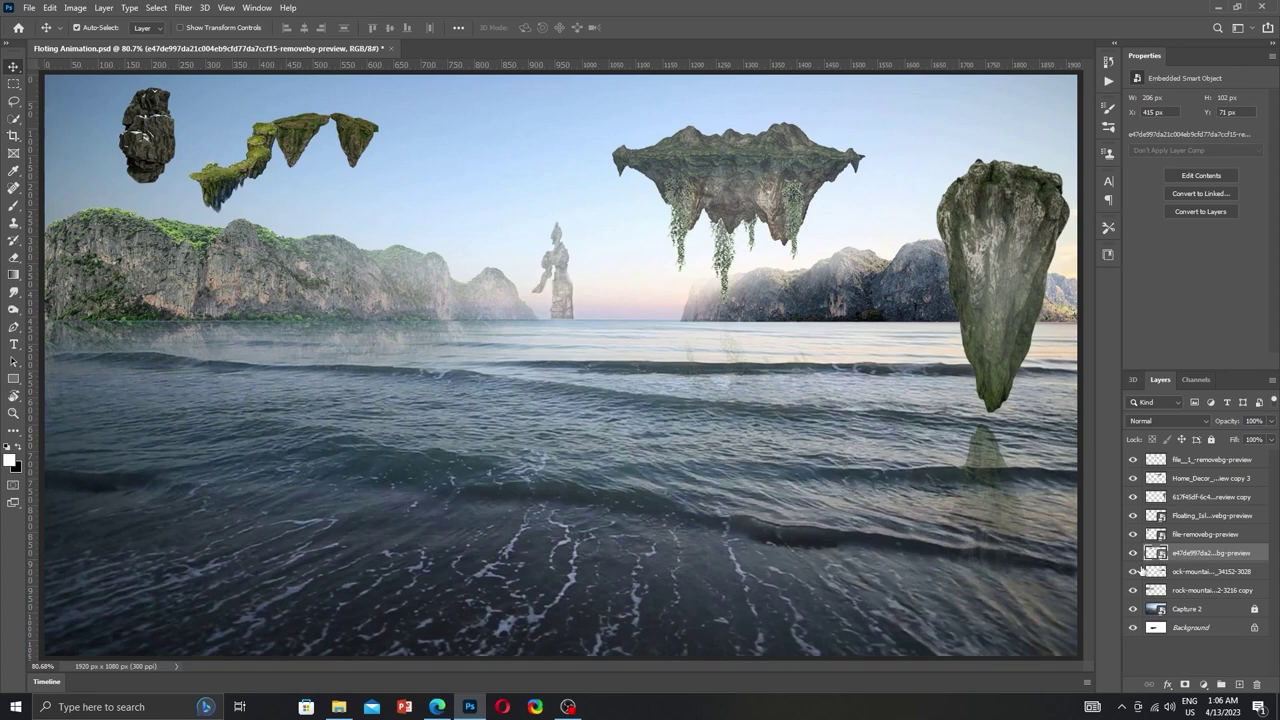
click(260, 155)
key(ctrl+bracketleft)
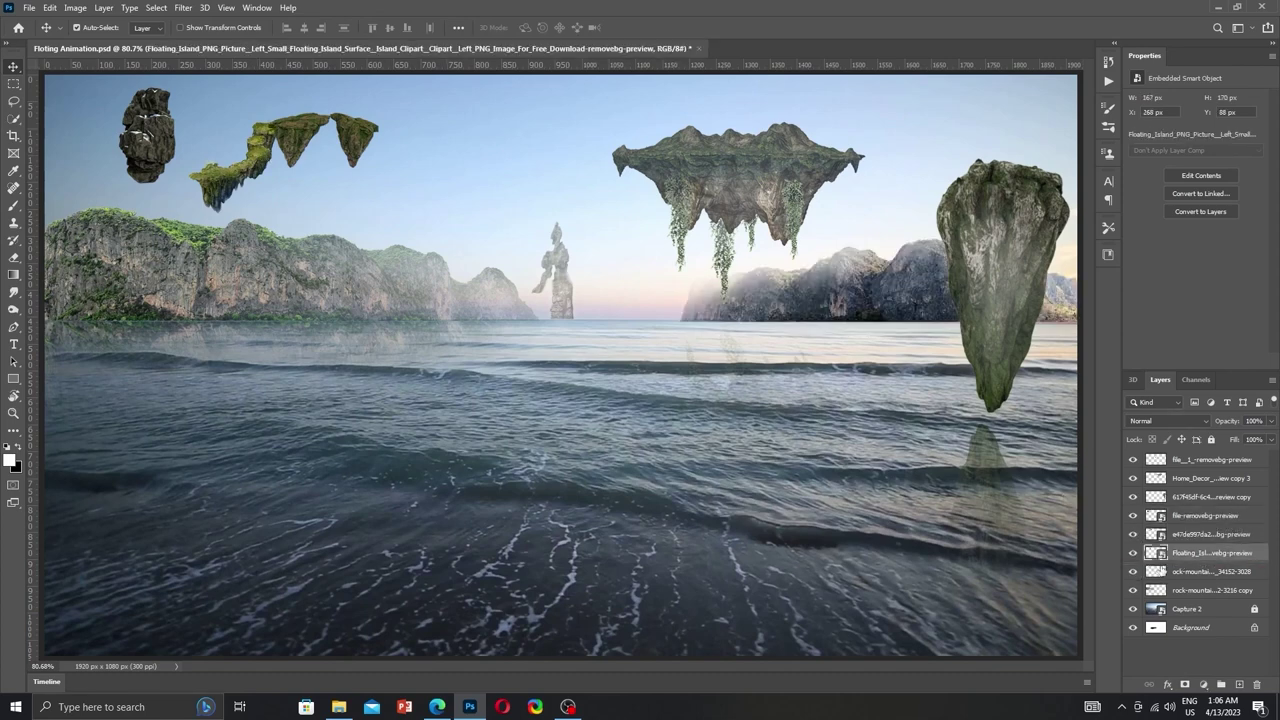
Move the small green island layer below the other and rasterize both island layers.
click(1178, 541)
key(ctrl+t)
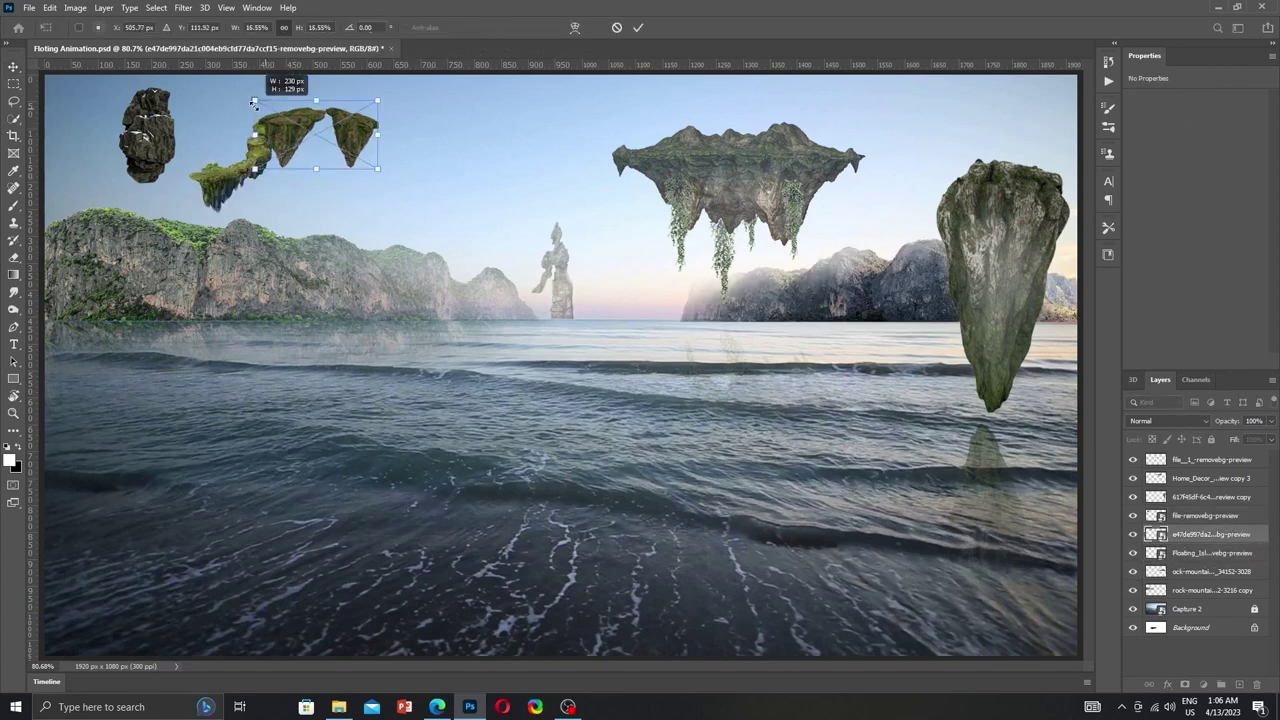
key(Return)
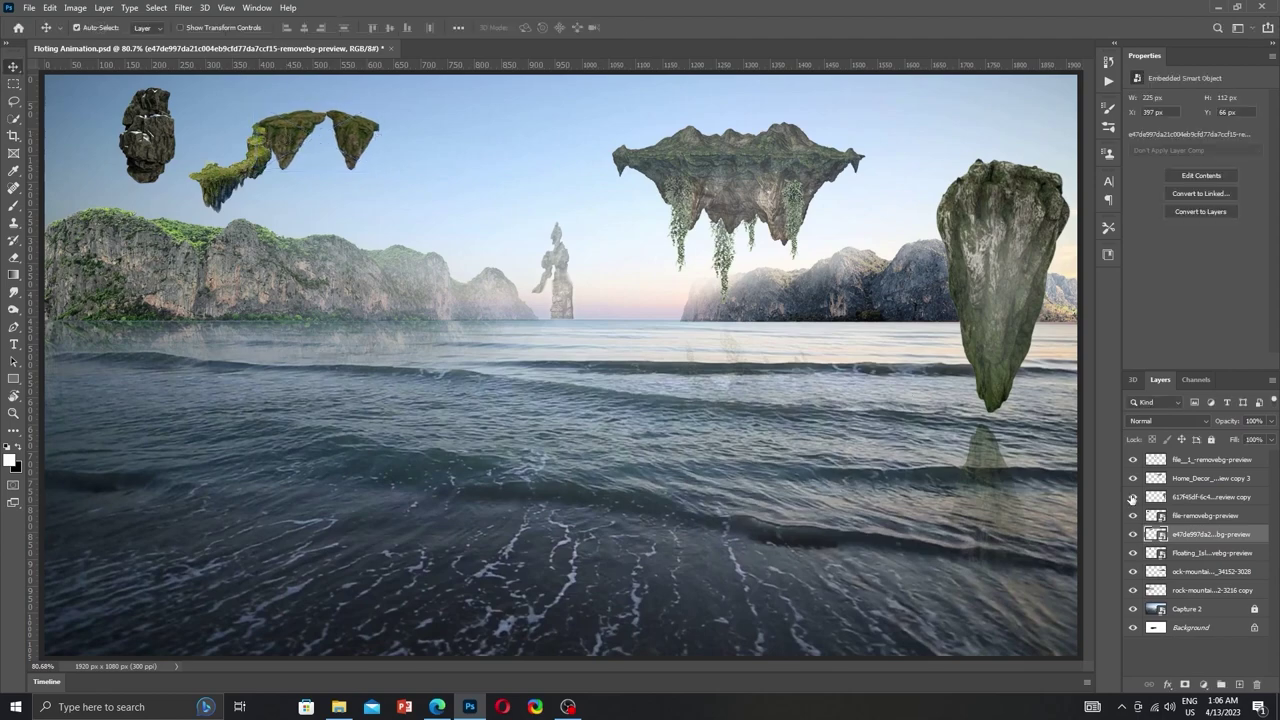
drag(1185, 543, 1185, 561)
right_click(1196, 541)
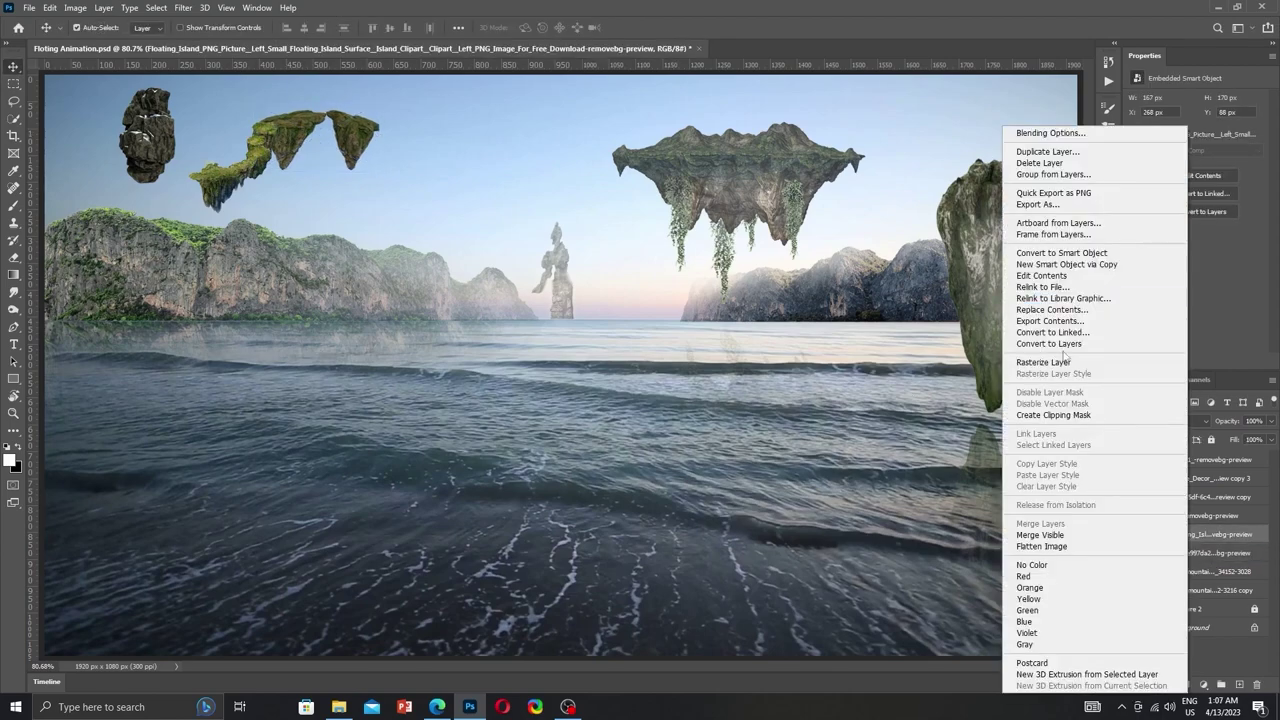
click(1065, 361)
right_click(1196, 541)
click(1040, 366)
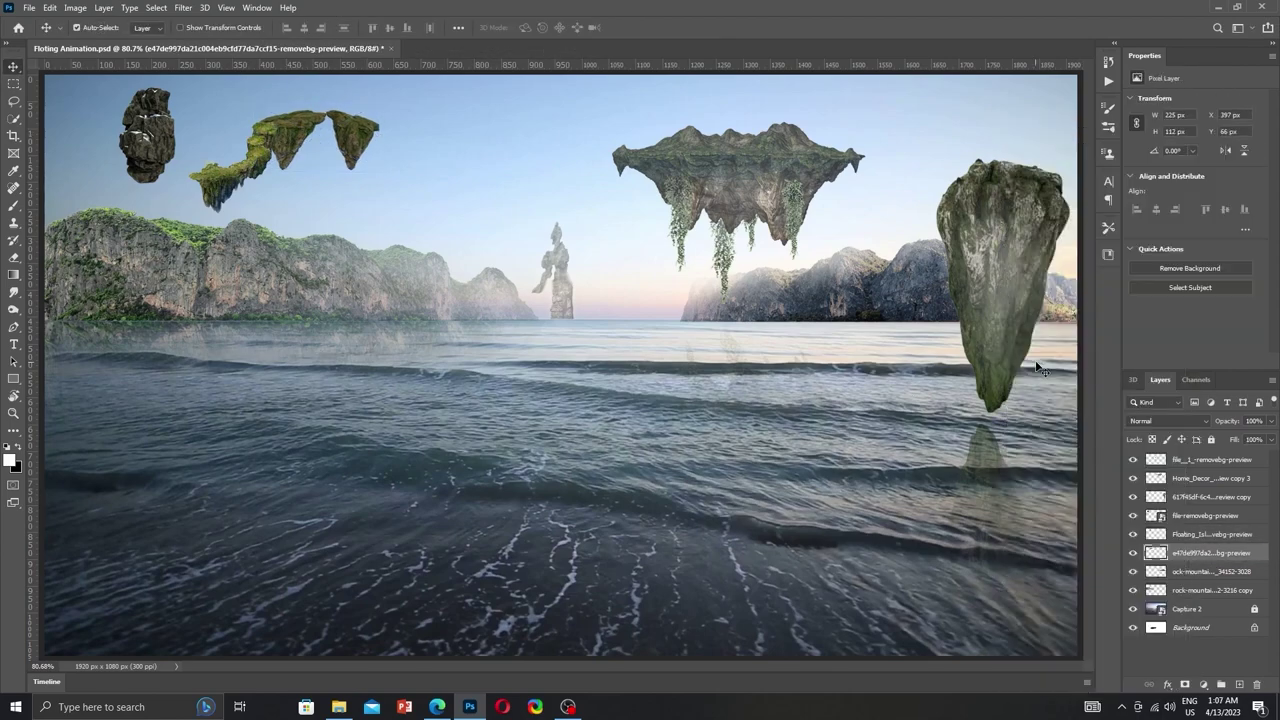
click(1210, 534)
Add a mask to the mossy island, undo a test black stroke, and retarget the island's pixels.
scroll(290, 145, up, 5)
scroll(295, 151, up, 3)
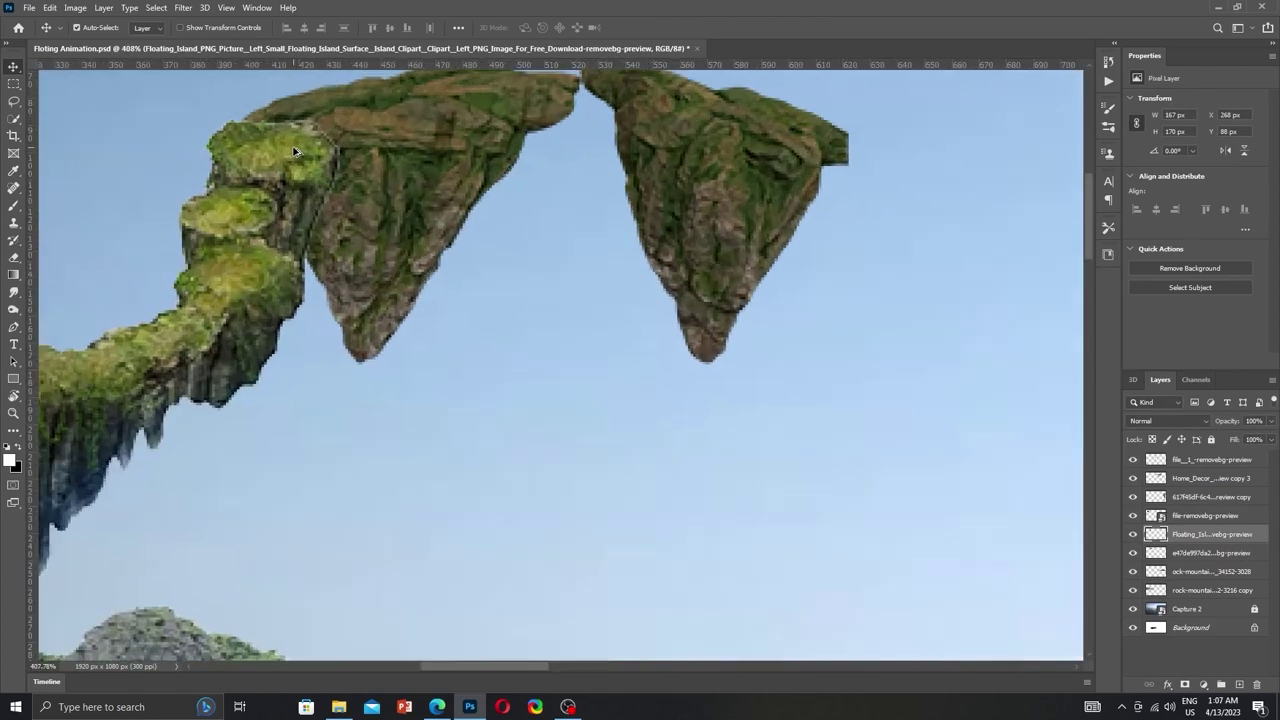
scroll(300, 150, up, 2)
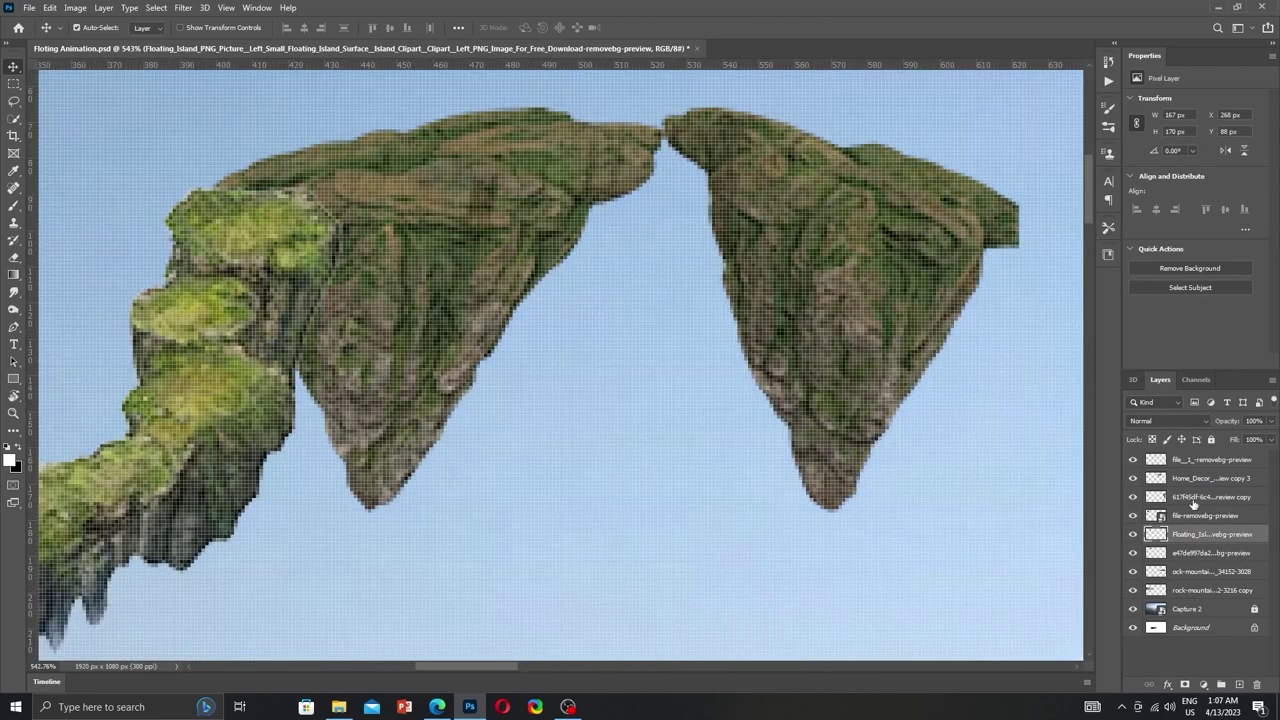
click(1187, 686)
key(b)
key(x)
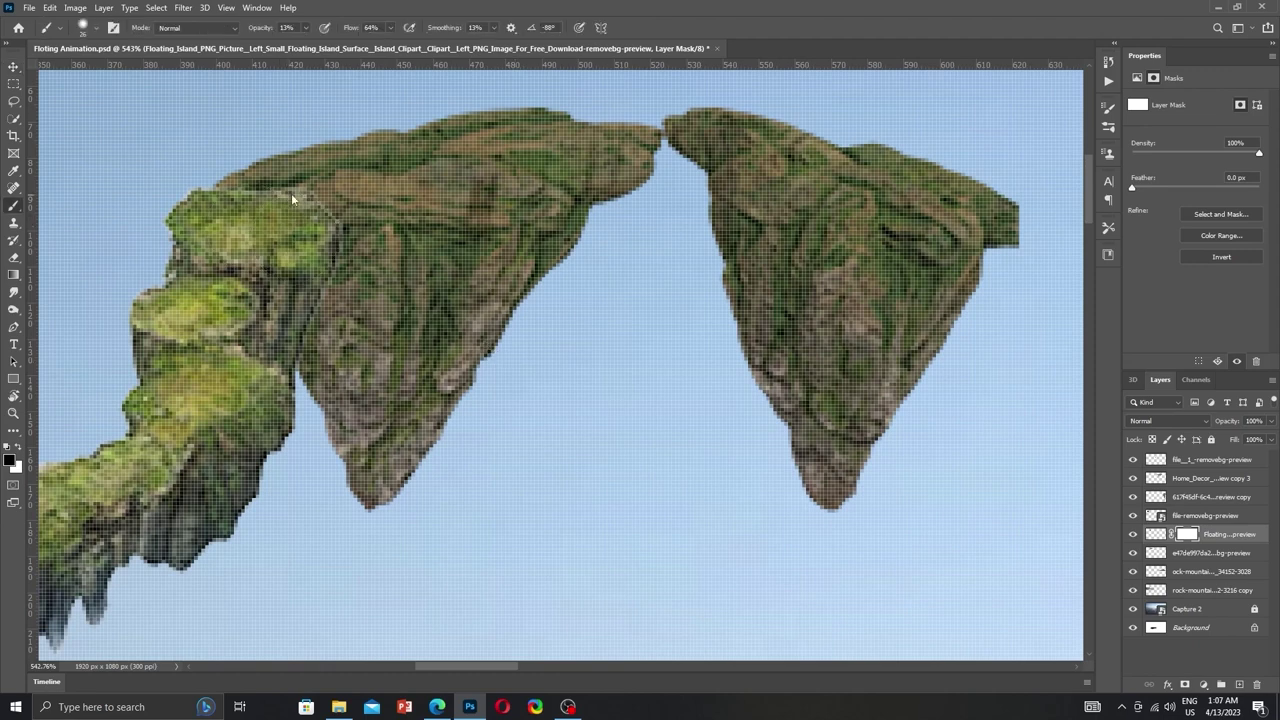
drag(230, 243, 333, 286)
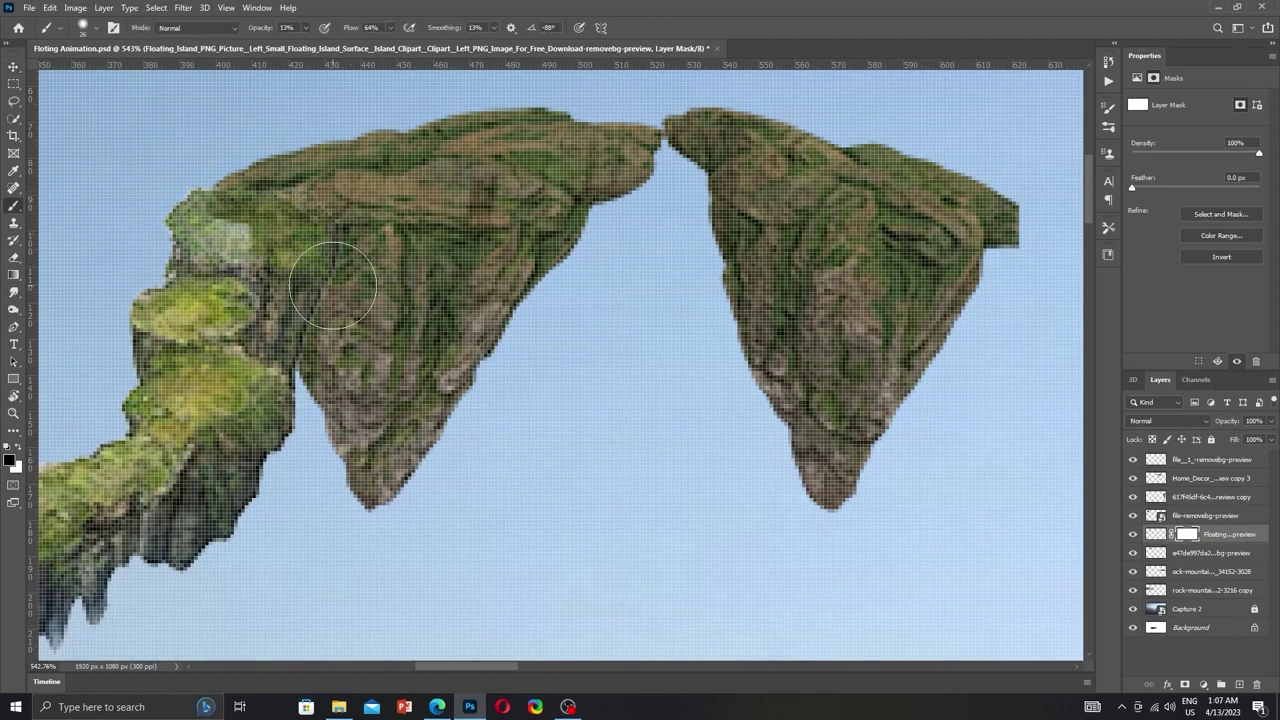
key(ctrl+z)
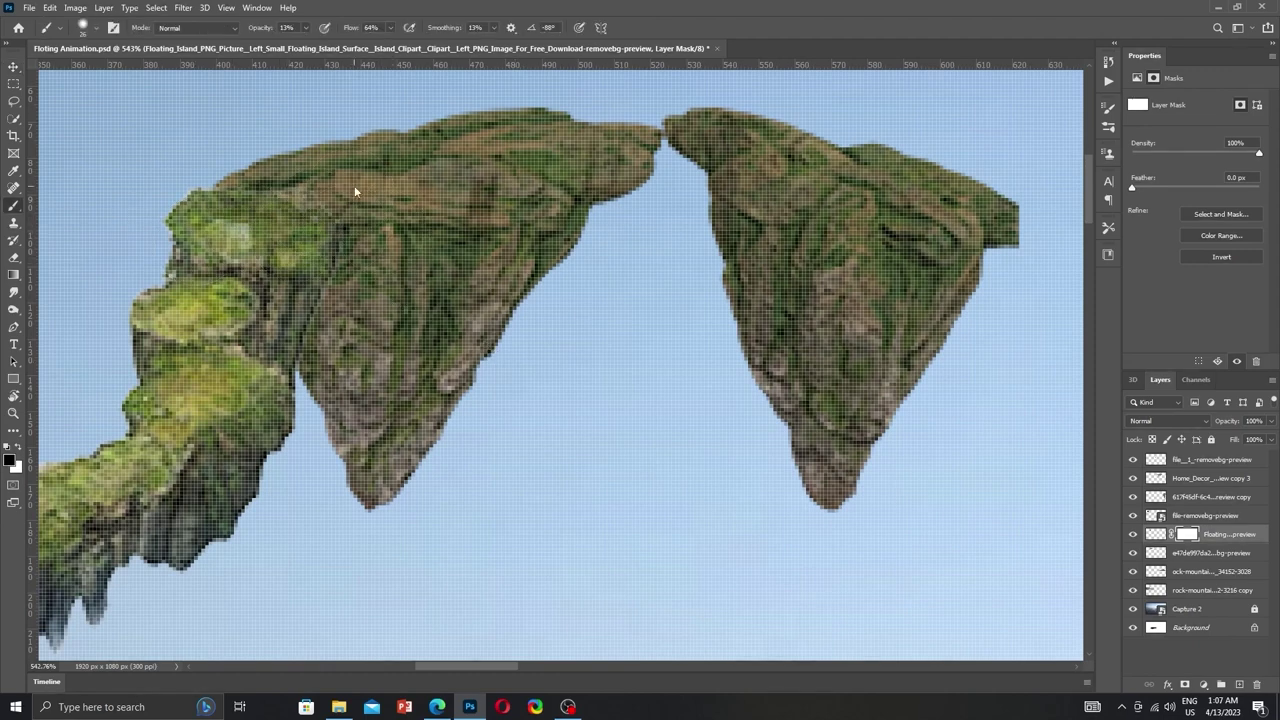
scroll(349, 296, down, 5)
scroll(349, 296, down, 2)
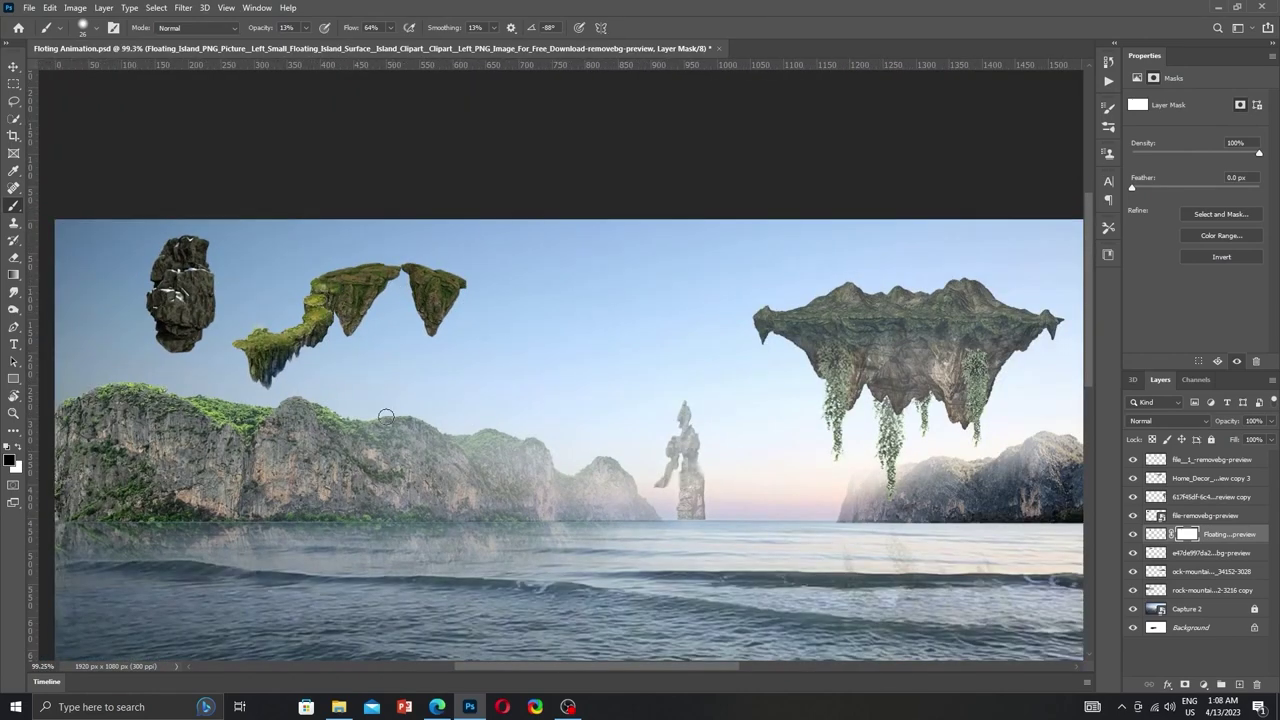
key(v)
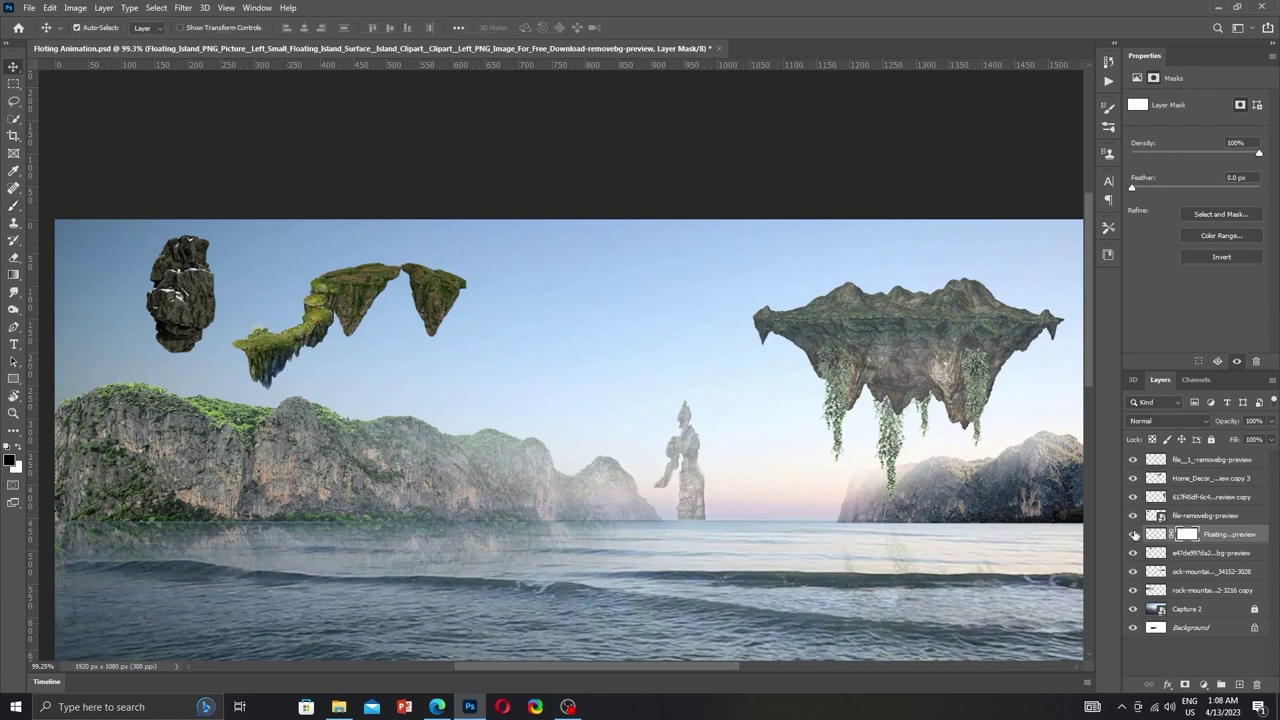
click(1158, 535)
Apply Selective Color to the island: Blacks at Black +29, Greens at Black -26.
click(76, 10)
mouse_move(96, 42)
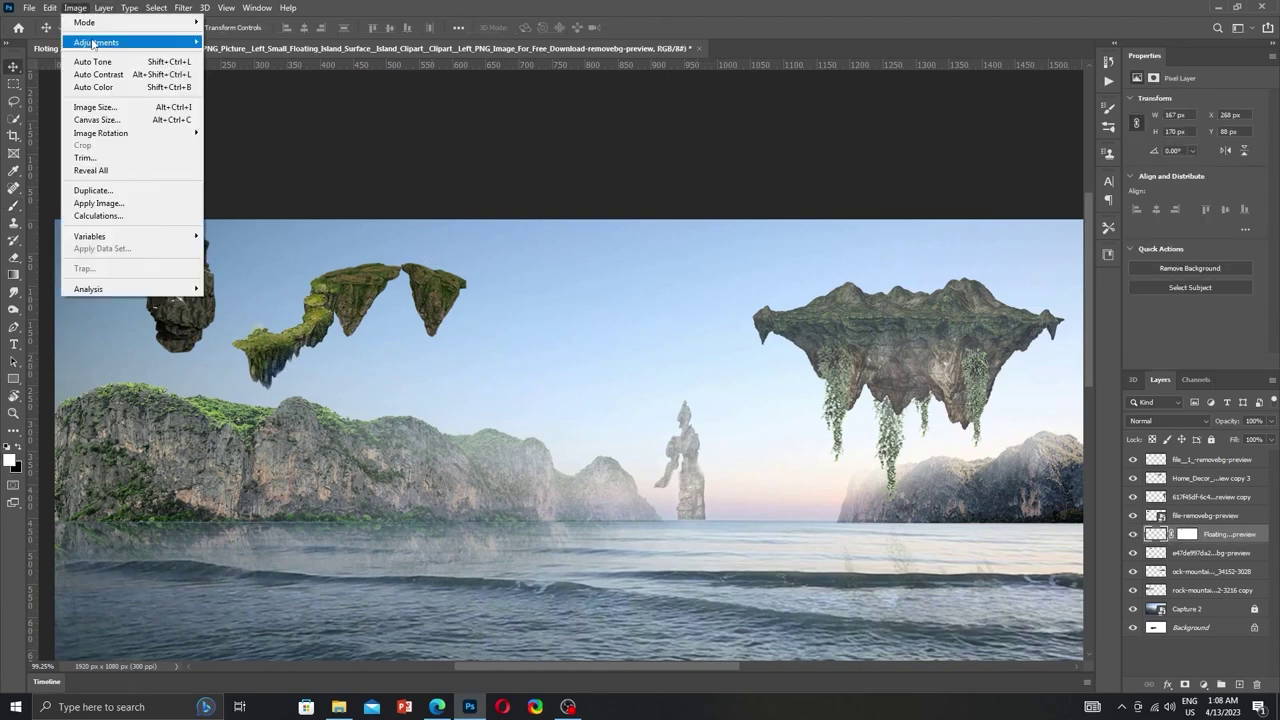
click(275, 246)
click(884, 232)
click(903, 318)
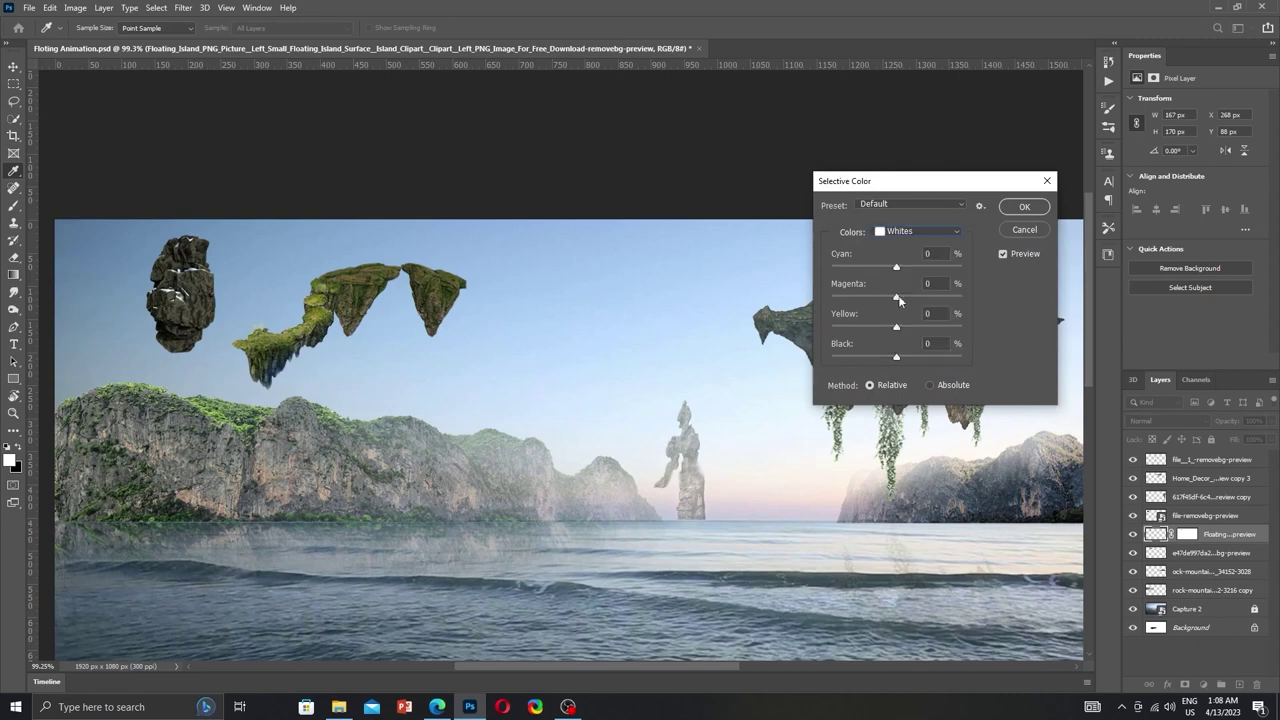
click(915, 231)
click(900, 334)
mouse_move(897, 357)
mouse_down()
mouse_move(915, 360)
mouse_move(880, 358)
mouse_up()
click(883, 236)
click(900, 261)
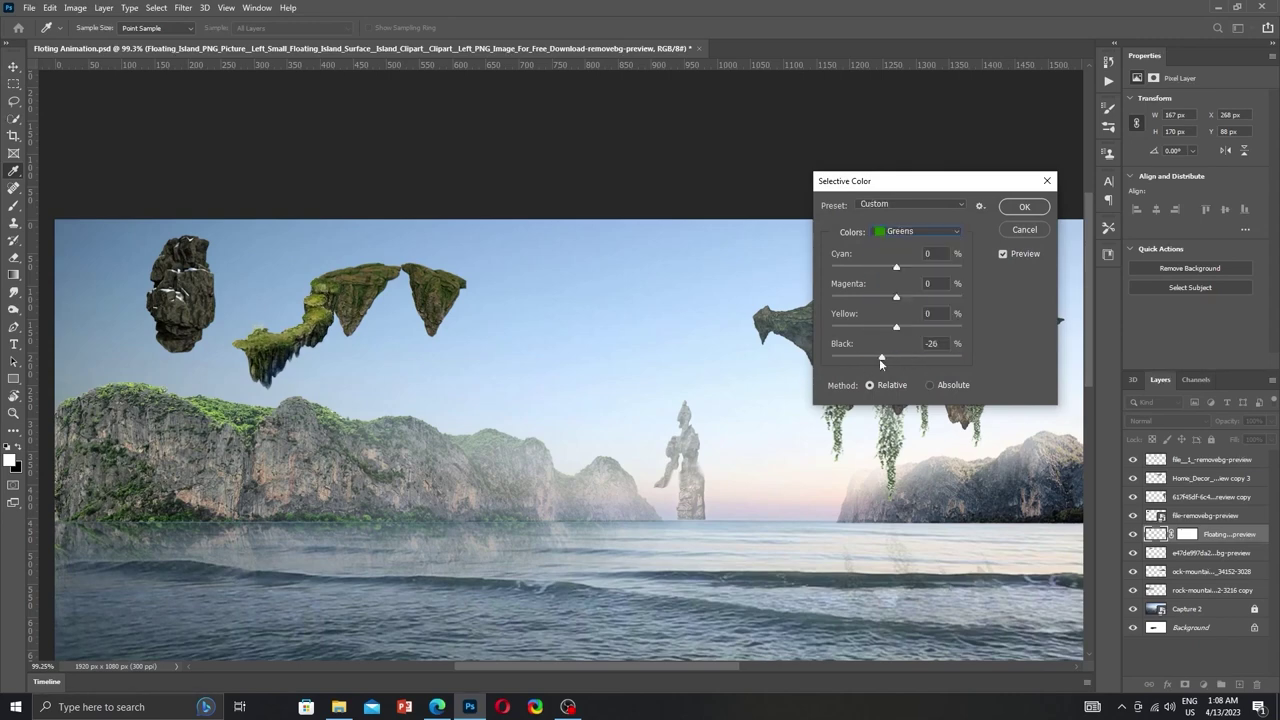
click(1024, 206)
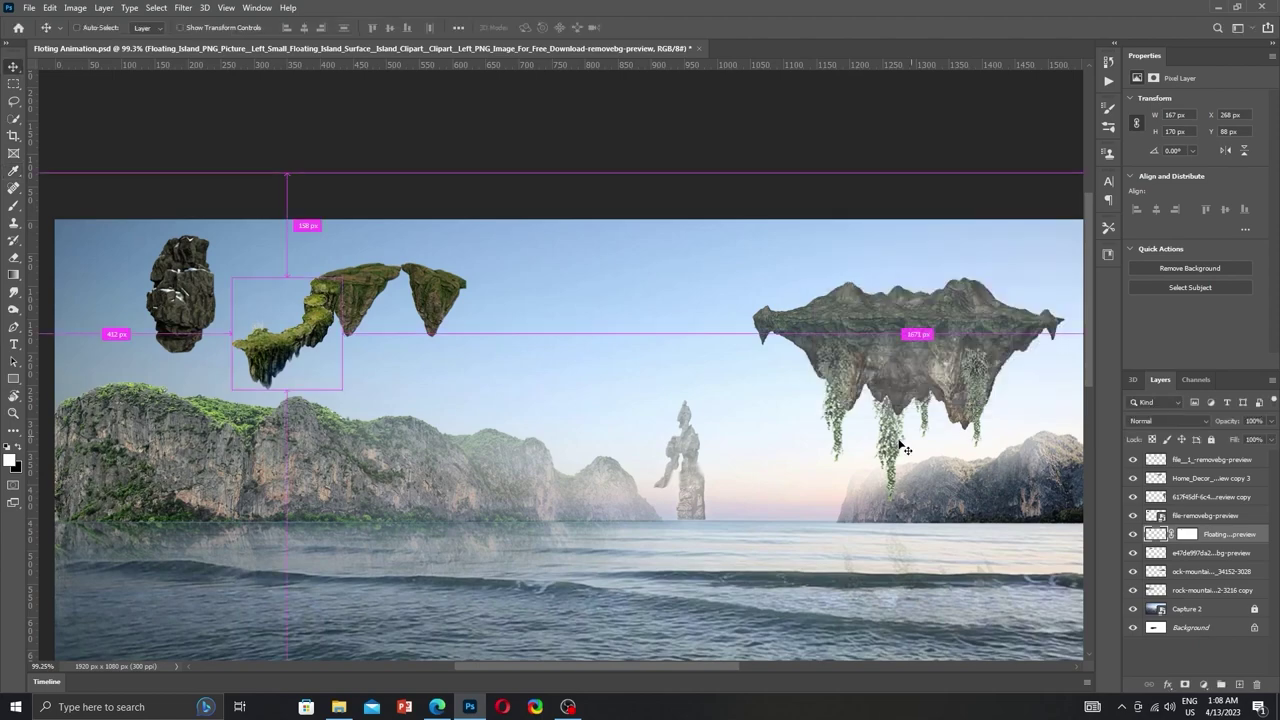
Open and close Camera Raw Filter, then merge the two island layers into one.
key(ctrl+shift+a)
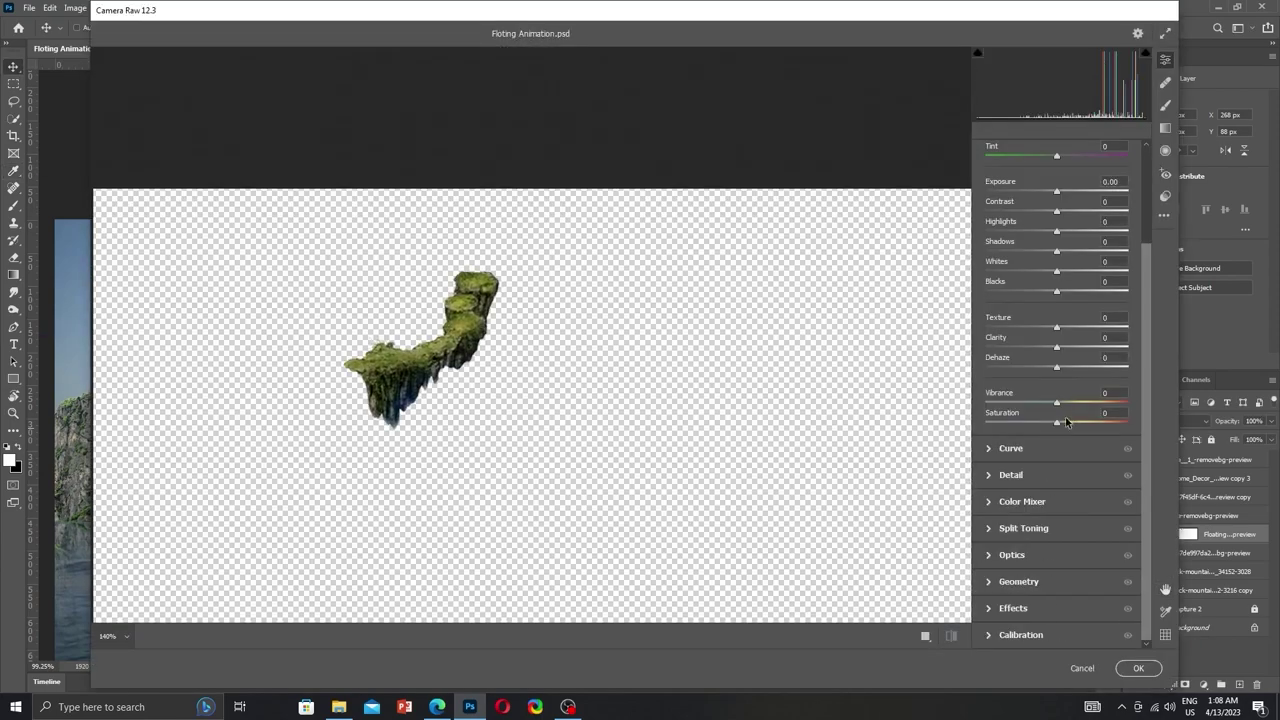
click(1138, 668)
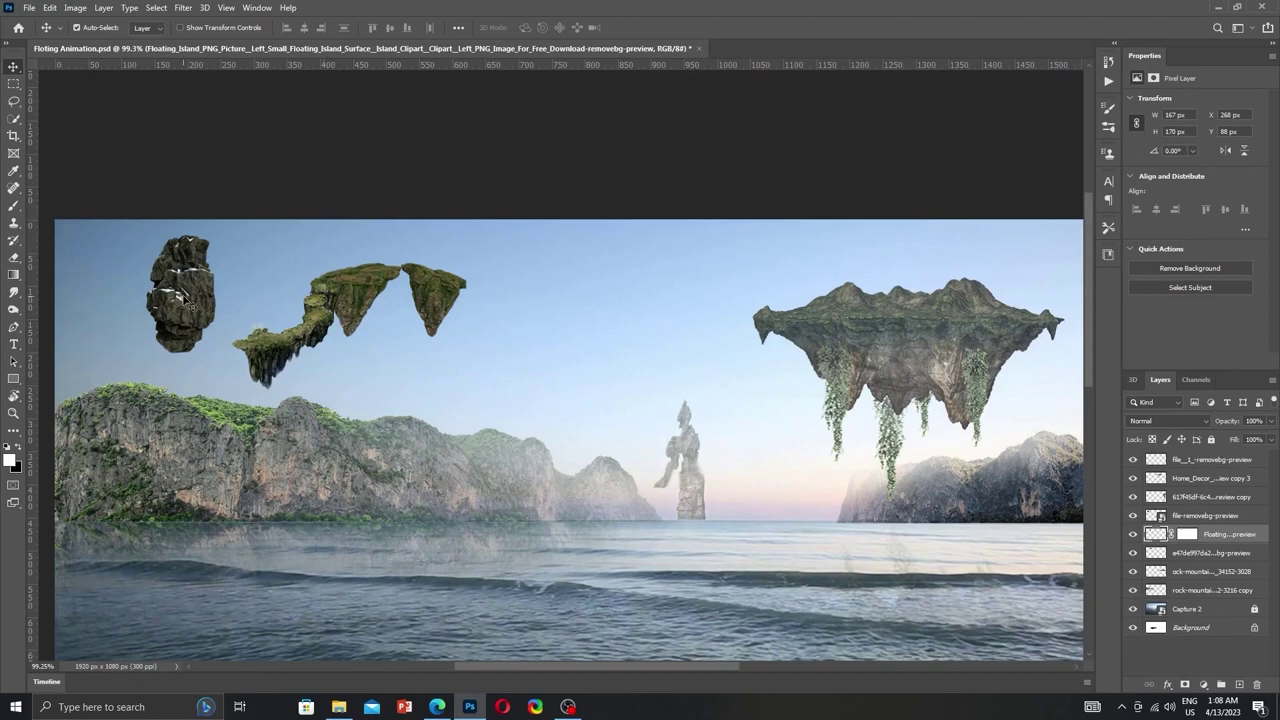
key(ctrl+e)
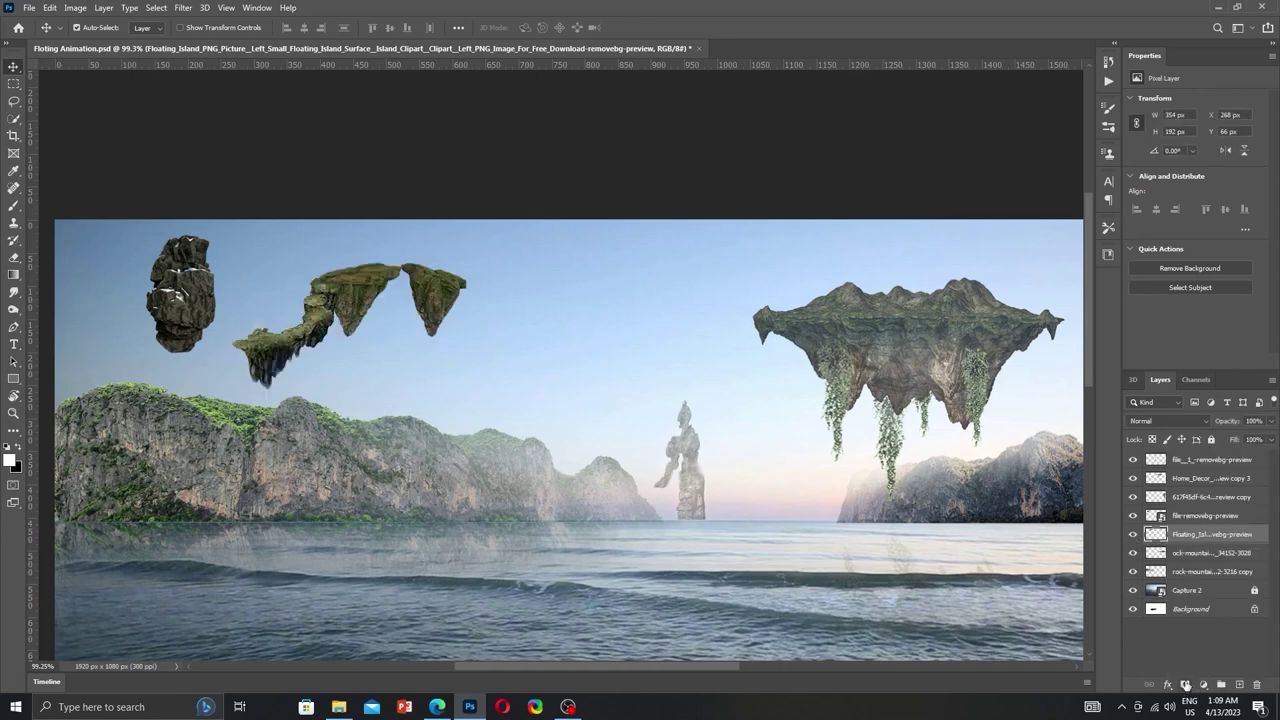
Fade the green floating islands into the sky with the eraser at 34% flow.
key(e)
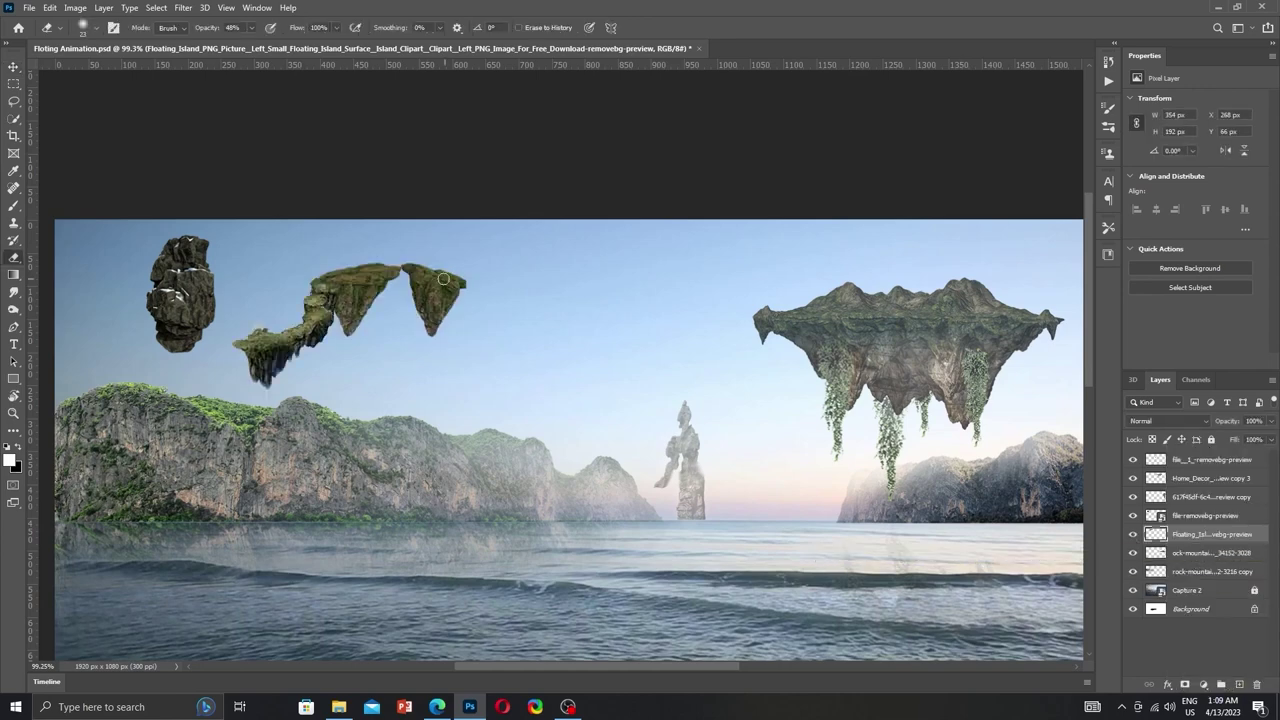
right_click(462, 280)
key(Return)
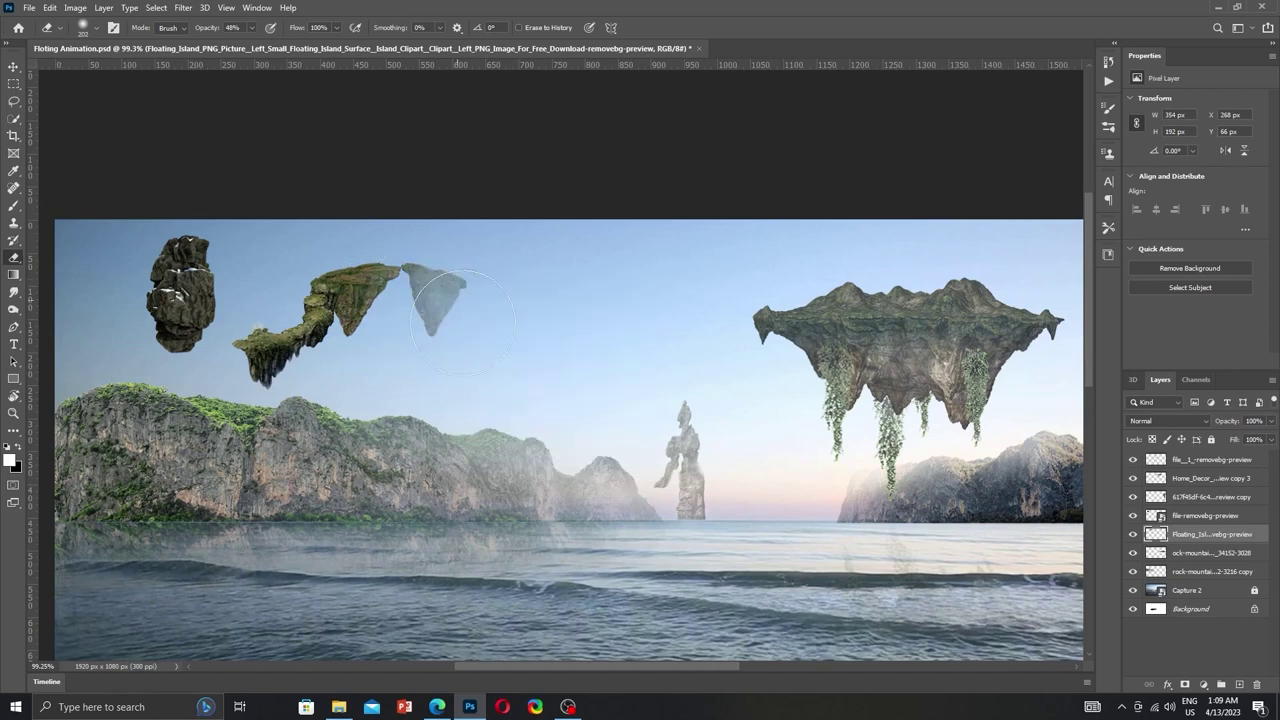
click(336, 28)
drag(329, 46, 298, 47)
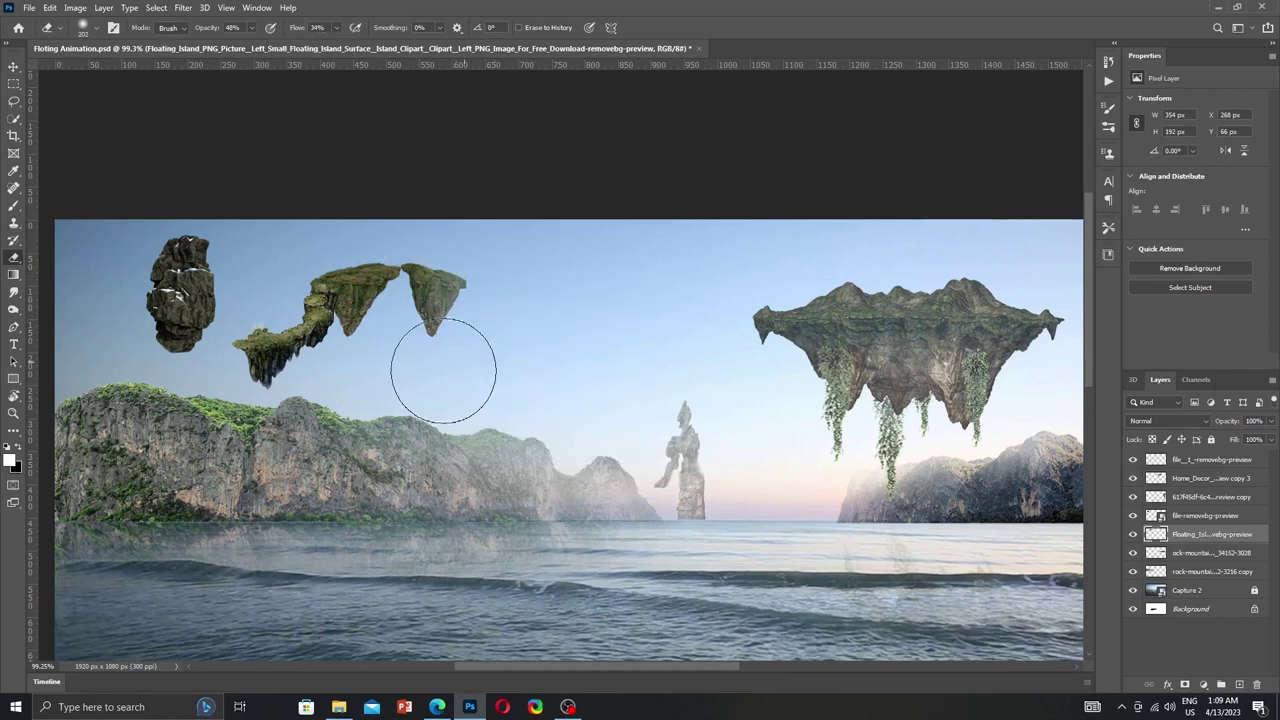
click(364, 297)
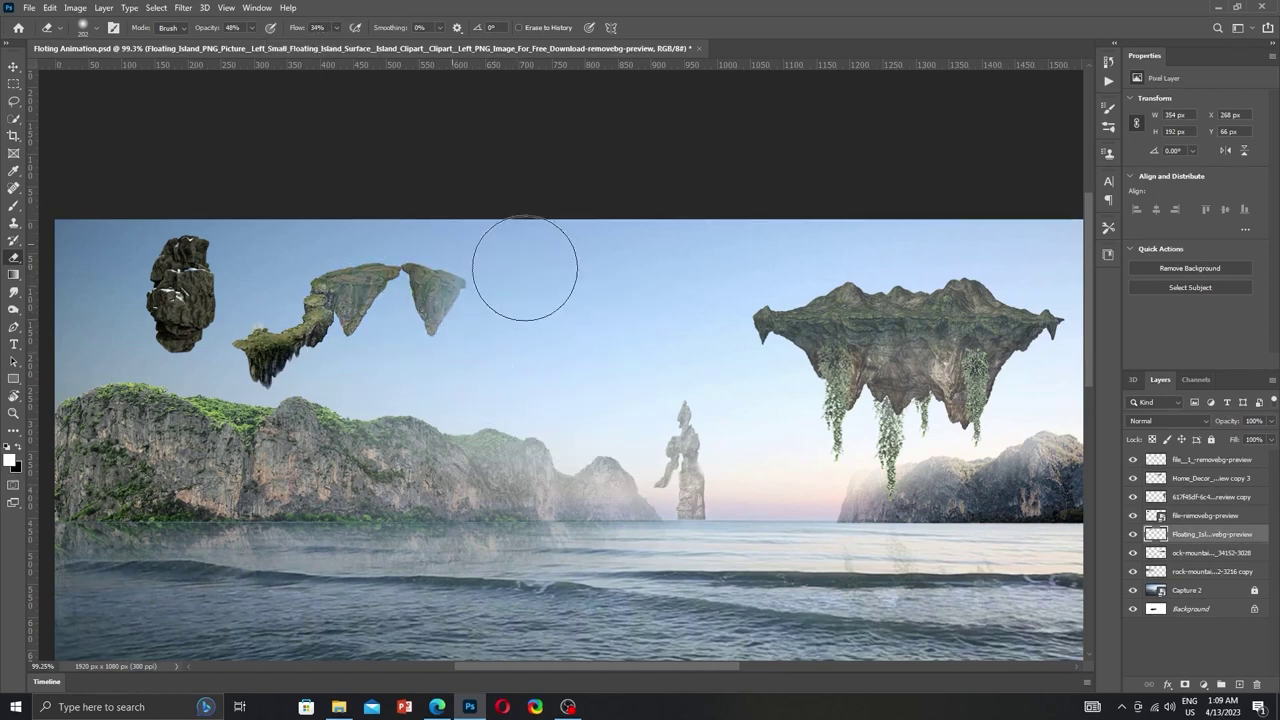
mouse_move(277, 366)
mouse_down()
mouse_move(352, 309)
mouse_move(391, 194)
mouse_move(497, 251)
mouse_move(343, 223)
mouse_move(250, 295)
mouse_move(424, 218)
mouse_up()
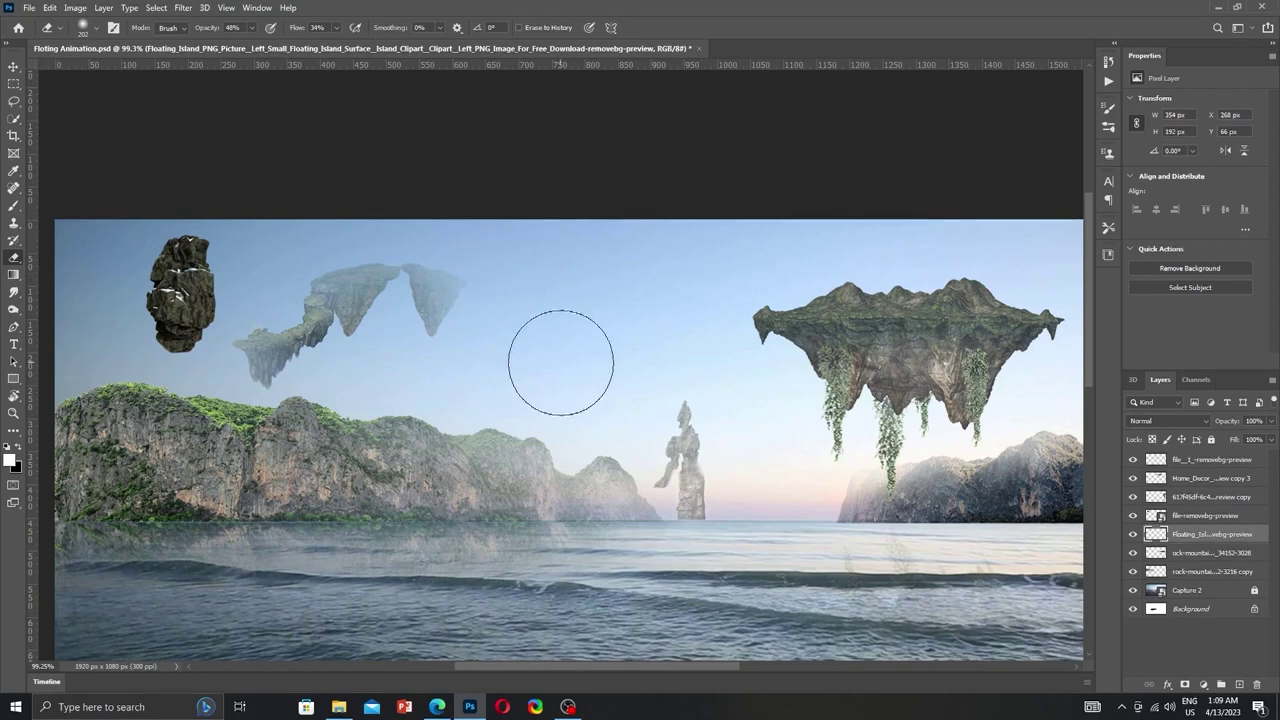
Haze the left mountain's right side and raise the mountain layer above the islands.
click(1212, 571)
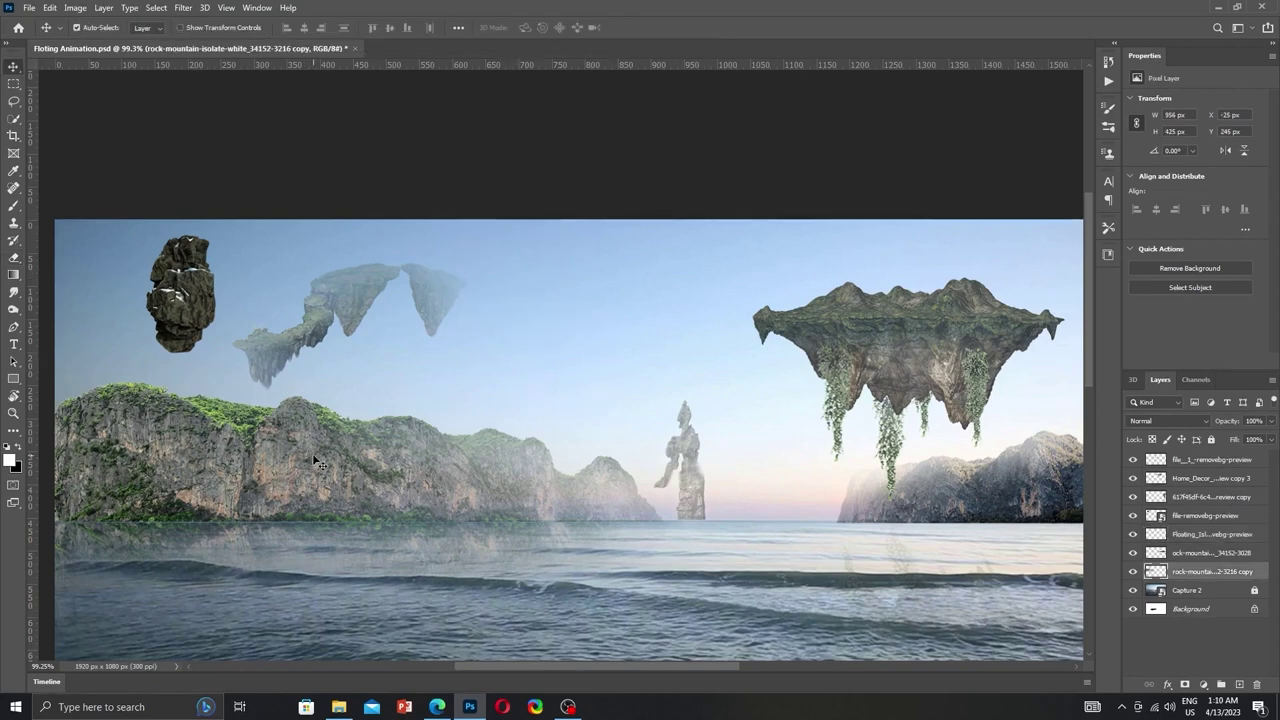
drag(368, 508, 993, 530)
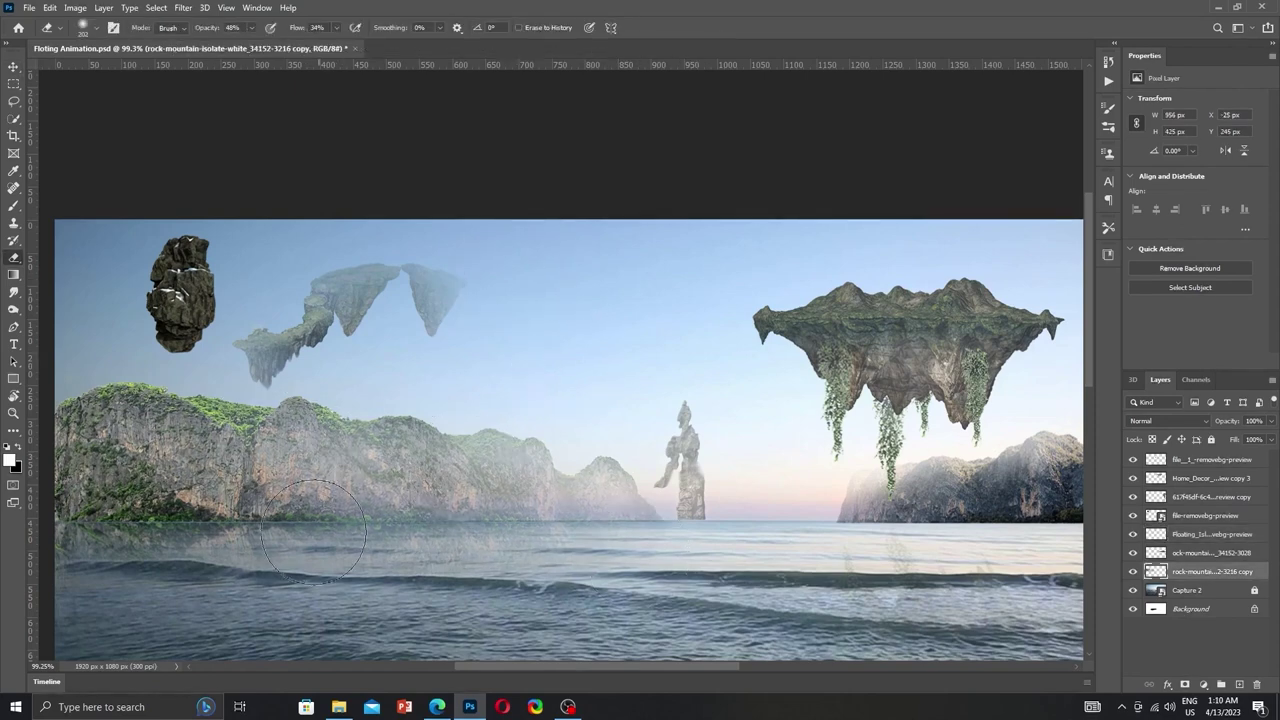
key(v)
click(978, 519)
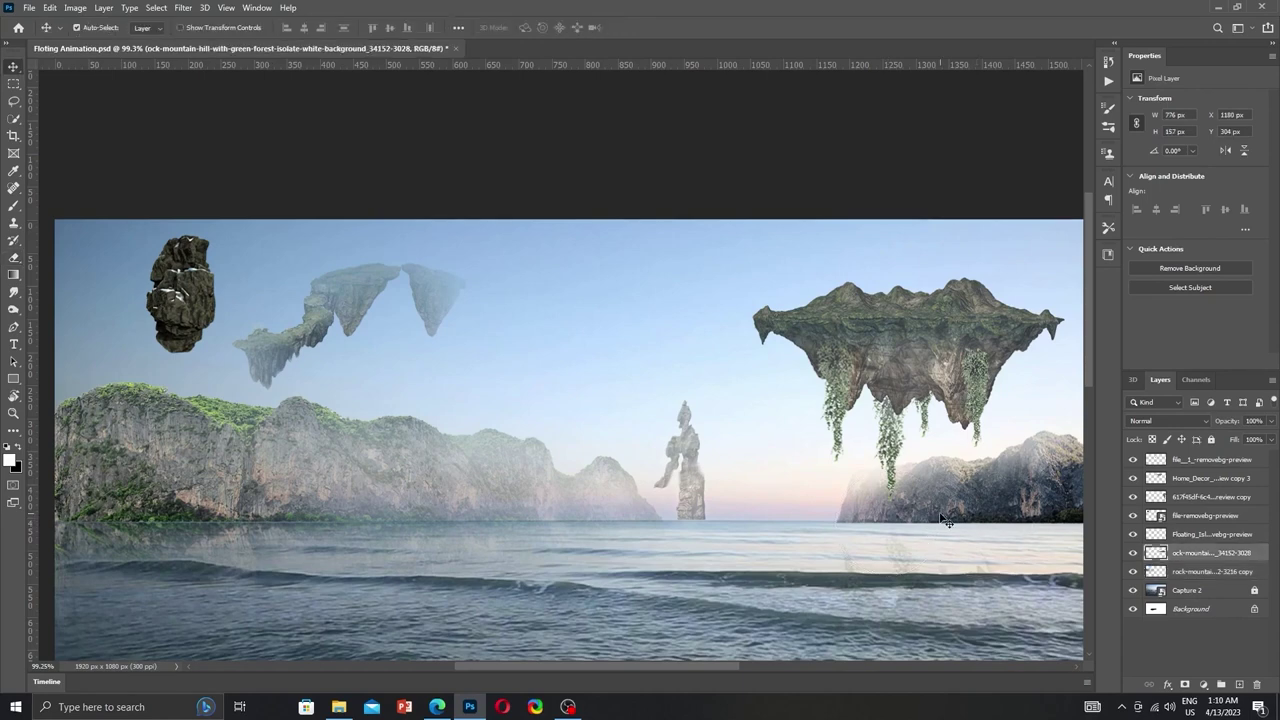
key(e)
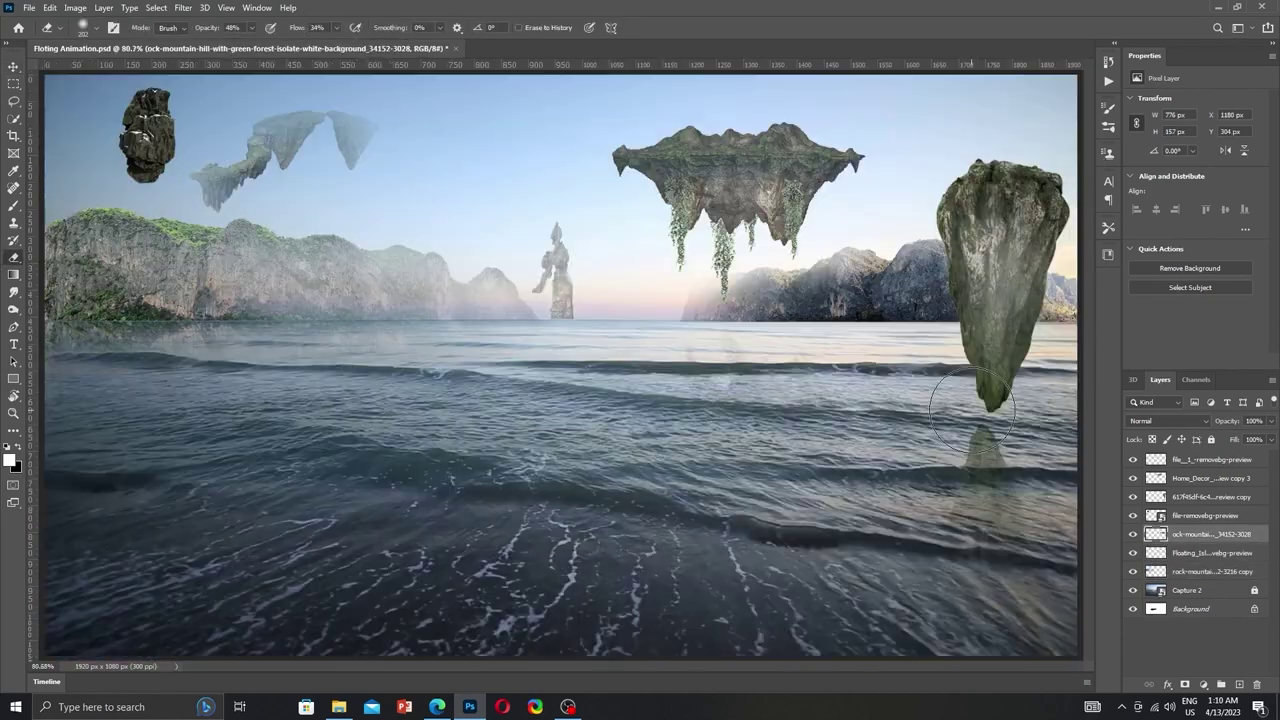
key(ctrl+bracketright)
key(ctrl+0)
Move the small dark rock toward the top centre of the canvas.
key(v)
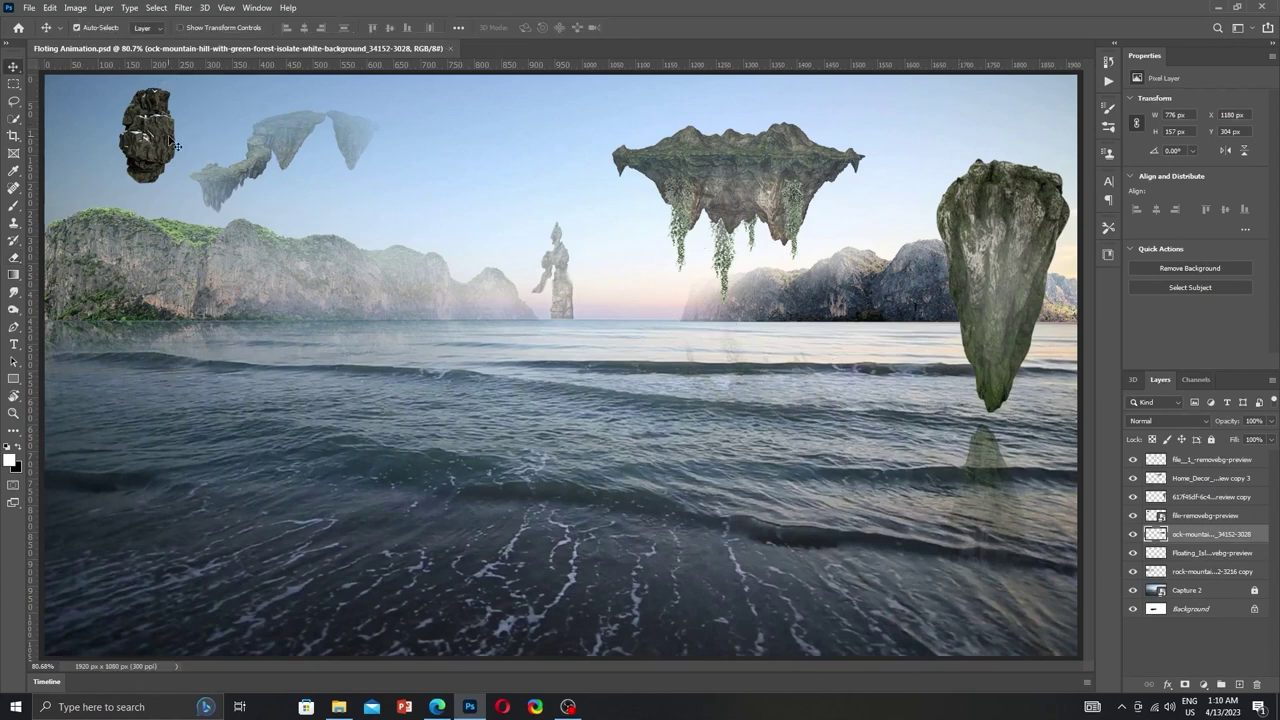
mouse_move(169, 100)
mouse_down()
mouse_move(506, 125)
mouse_move(462, 182)
mouse_up()
key(ctrl+t)
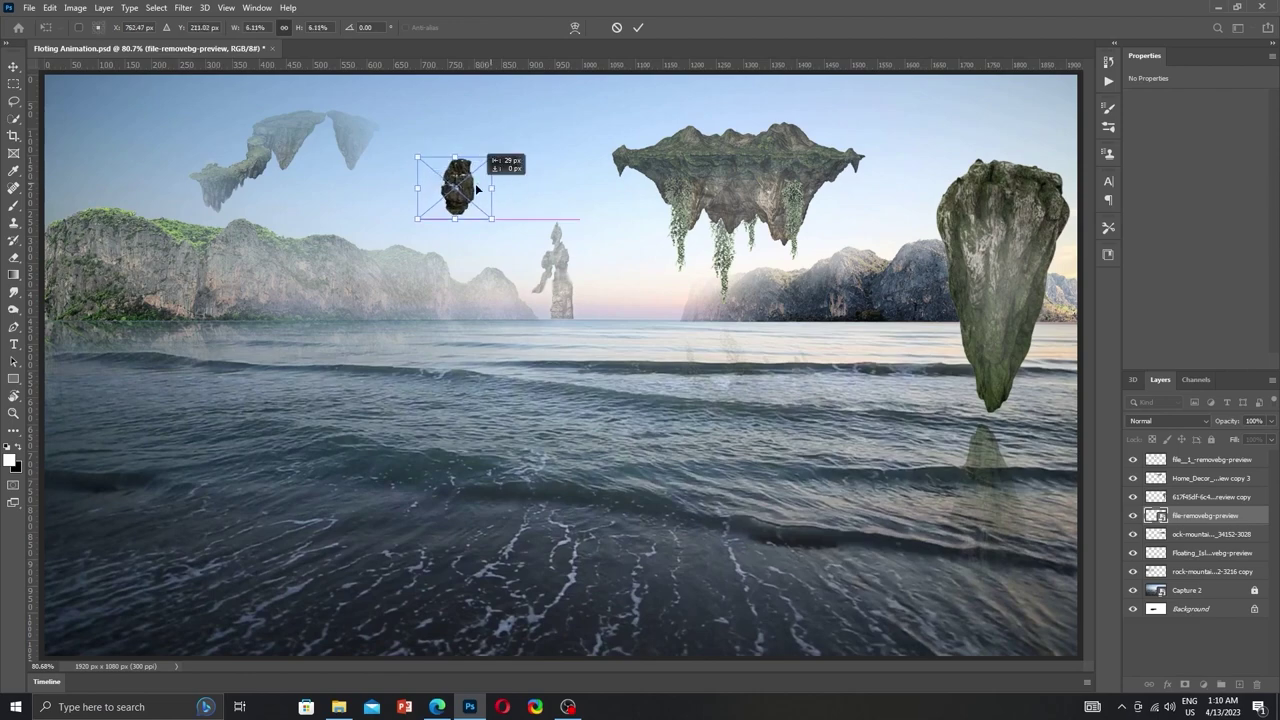
Commit the small rock's new size and rasterize its layer.
key(Return)
right_click(1208, 518)
click(1104, 362)
Fade the small rock to about 9% opacity and shift the large floating island slightly left.
click(1271, 421)
drag(1271, 439, 1218, 438)
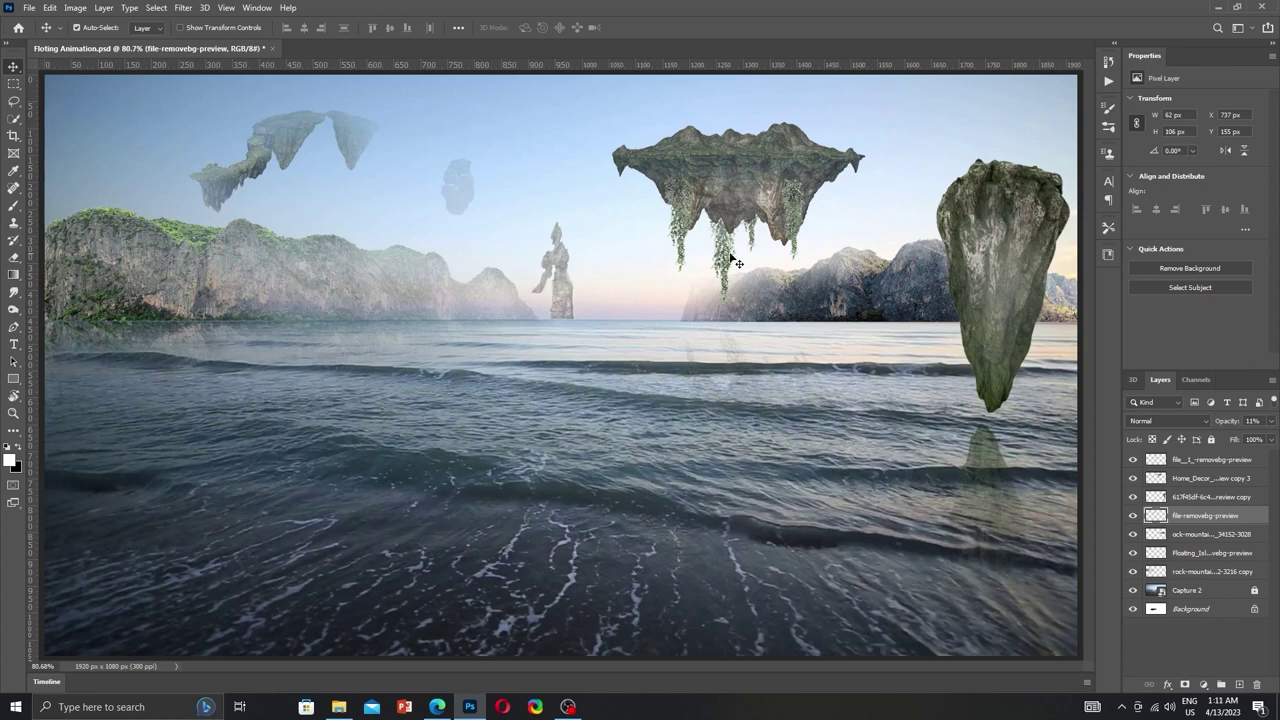
drag(787, 172, 737, 173)
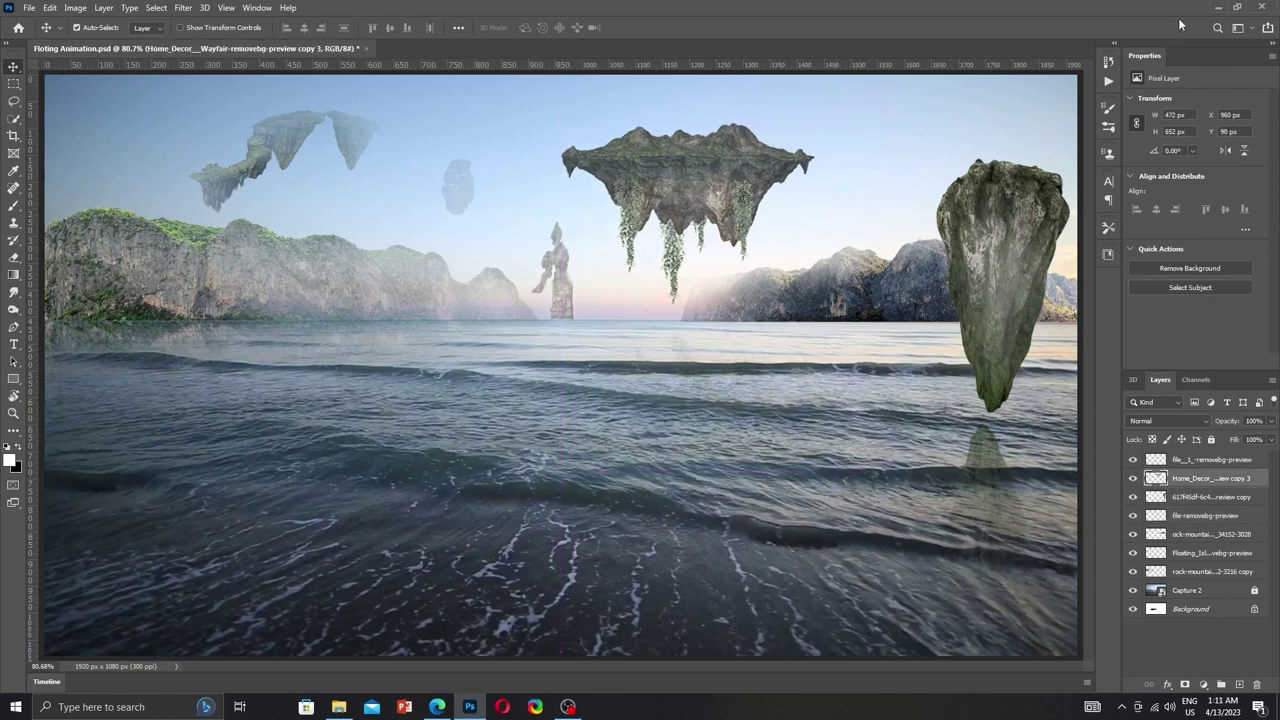
click(1218, 6)
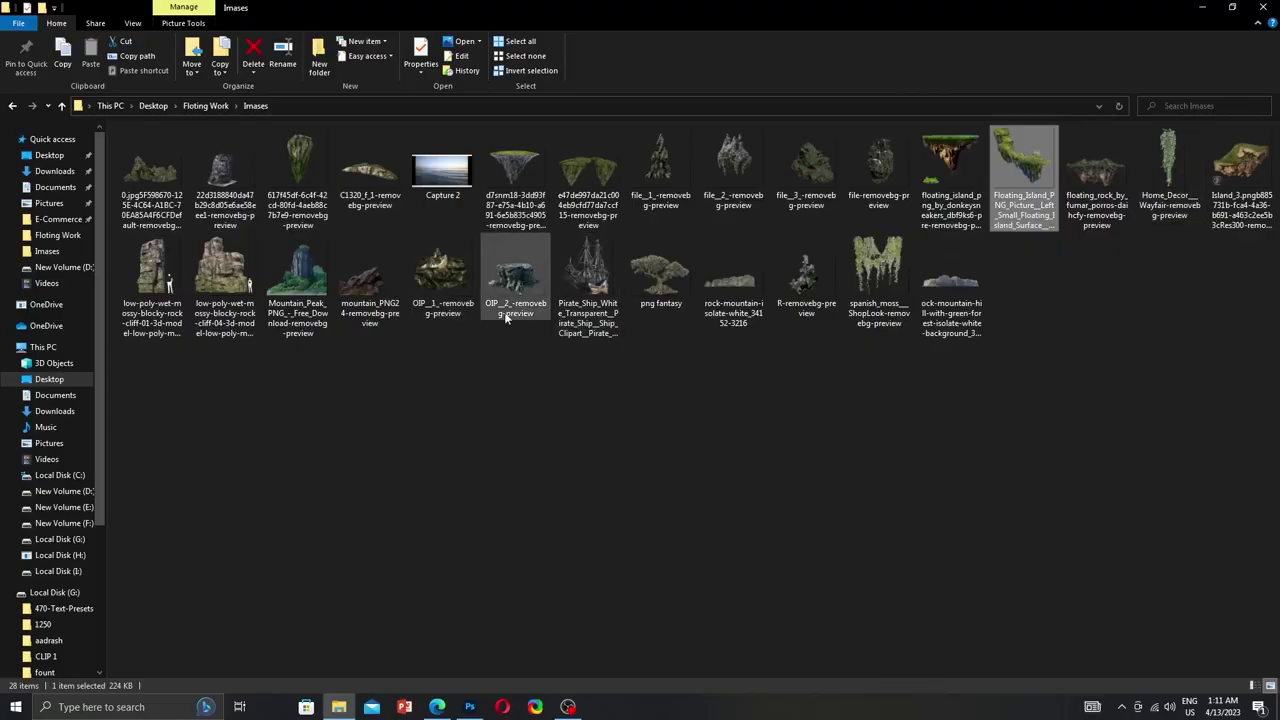
Drop the mossy rock arch image into the scene and scale it down to about 41%.
drag(149, 166, 552, 432)
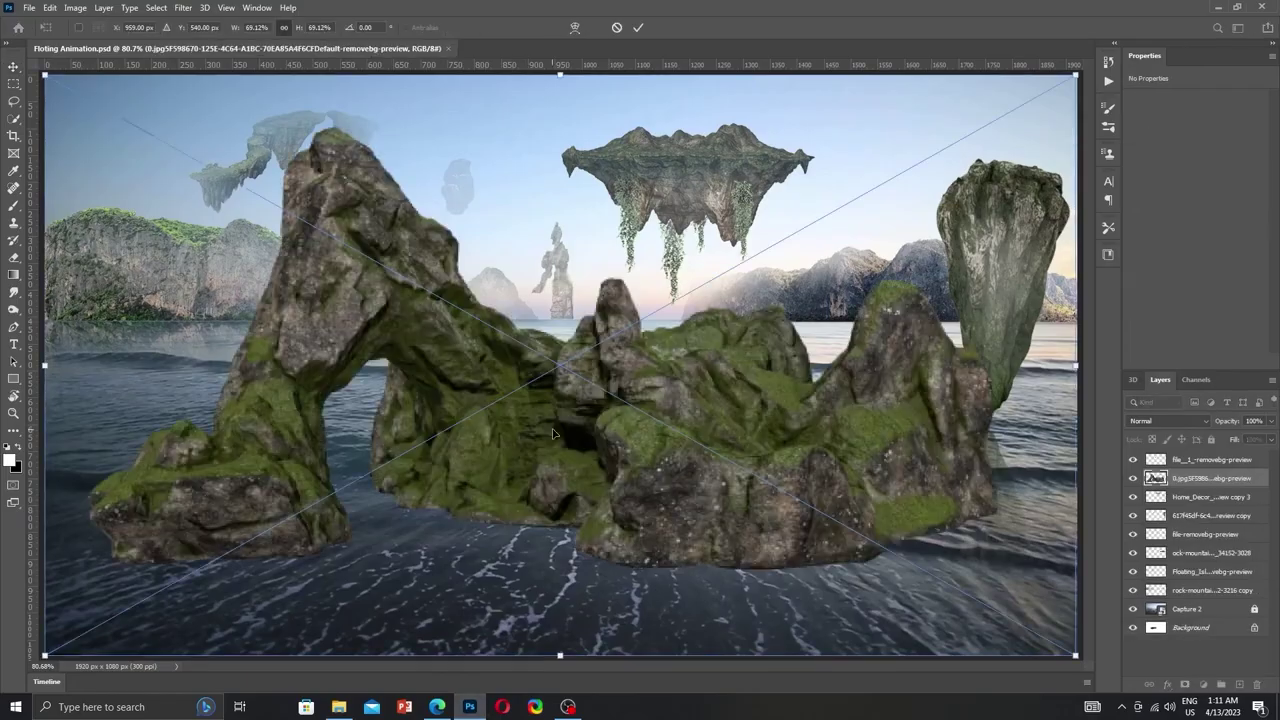
drag(1073, 75, 660, 308)
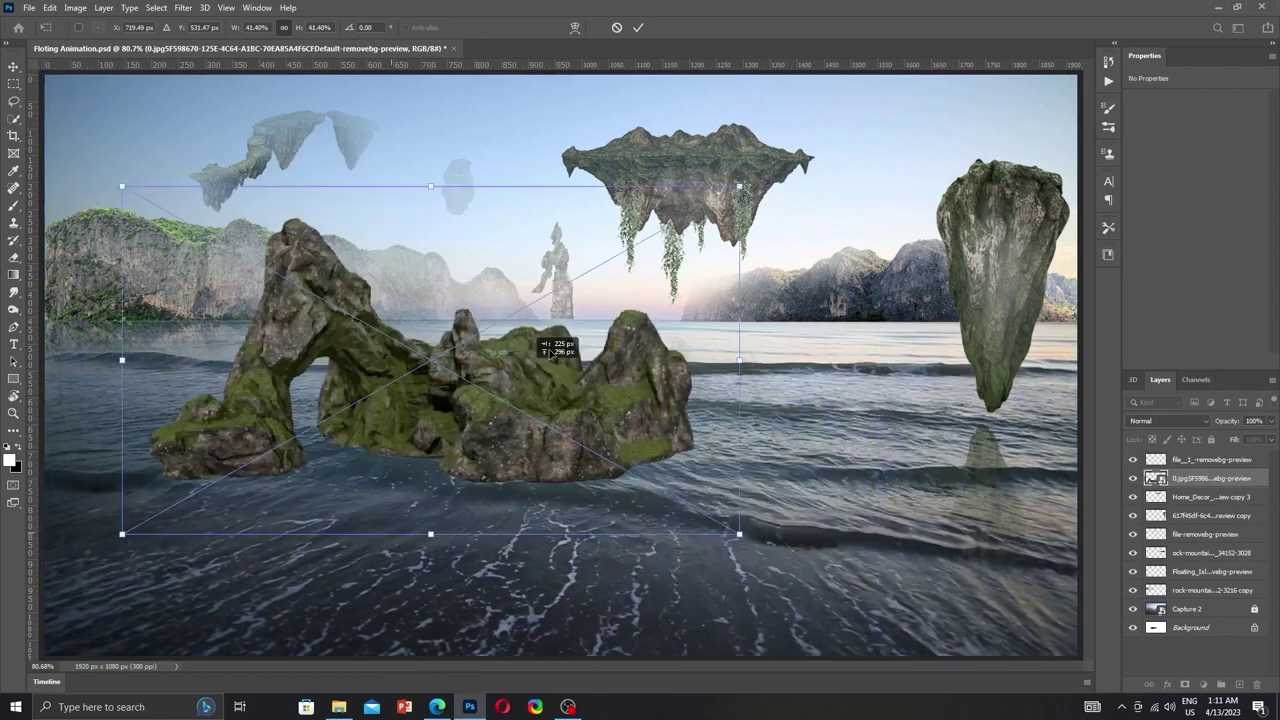
drag(392, 533, 690, 348)
drag(953, 125, 663, 237)
drag(600, 329, 951, 152)
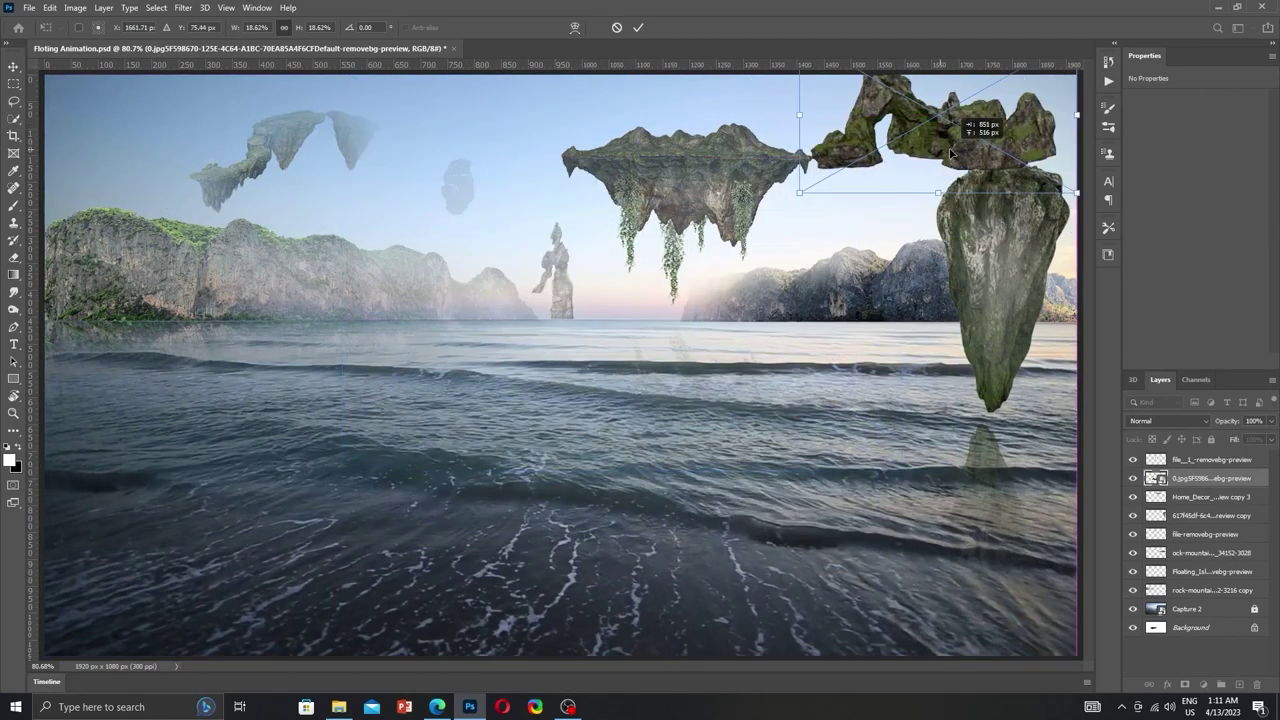
scroll(960, 193, down, 1)
key(Return)
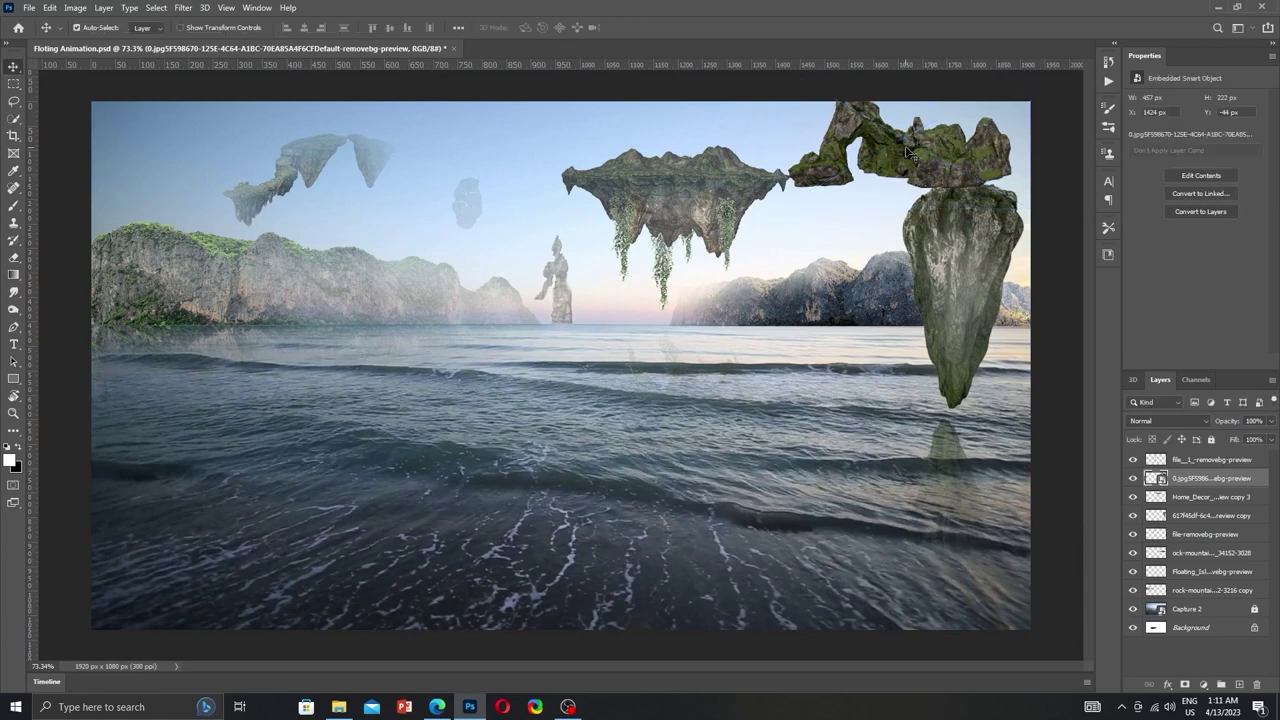
Try the rock arch in several spots, flipping it, then place it above the tall rock.
drag(940, 160, 873, 262)
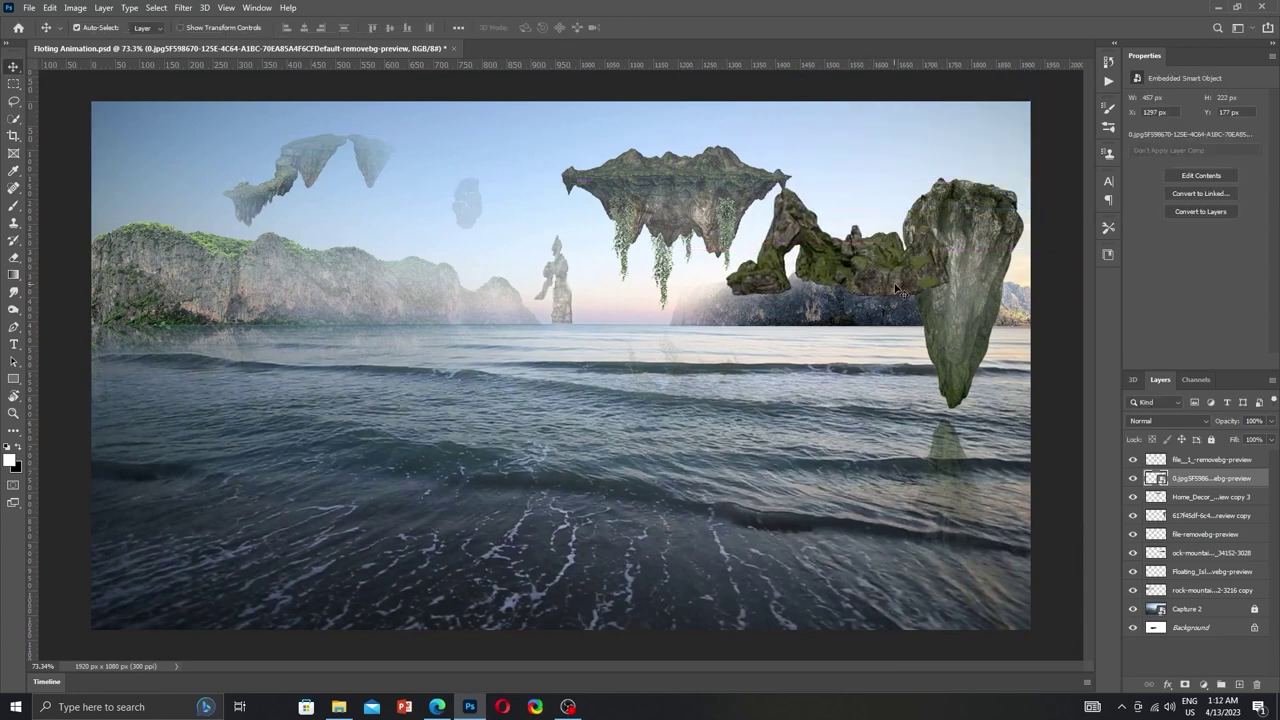
mouse_move(897, 289)
mouse_down()
mouse_move(489, 226)
mouse_move(250, 335)
mouse_up()
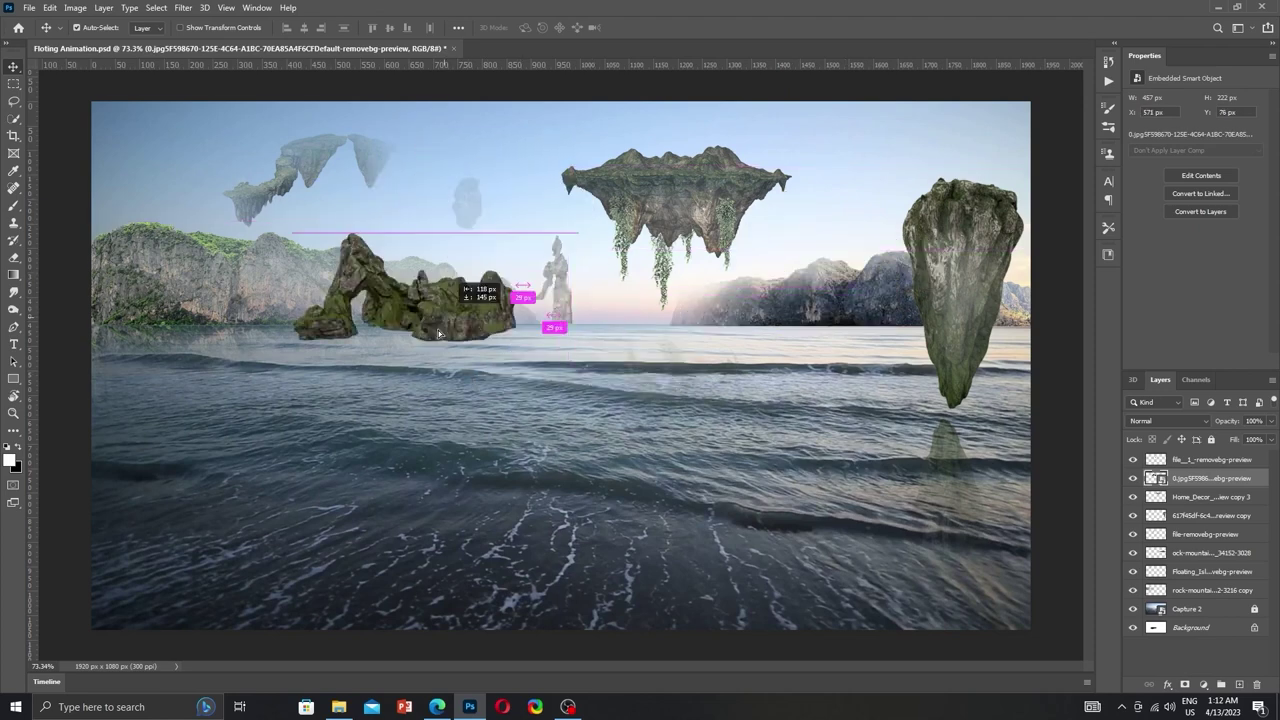
key(ctrl+t)
key(Return)
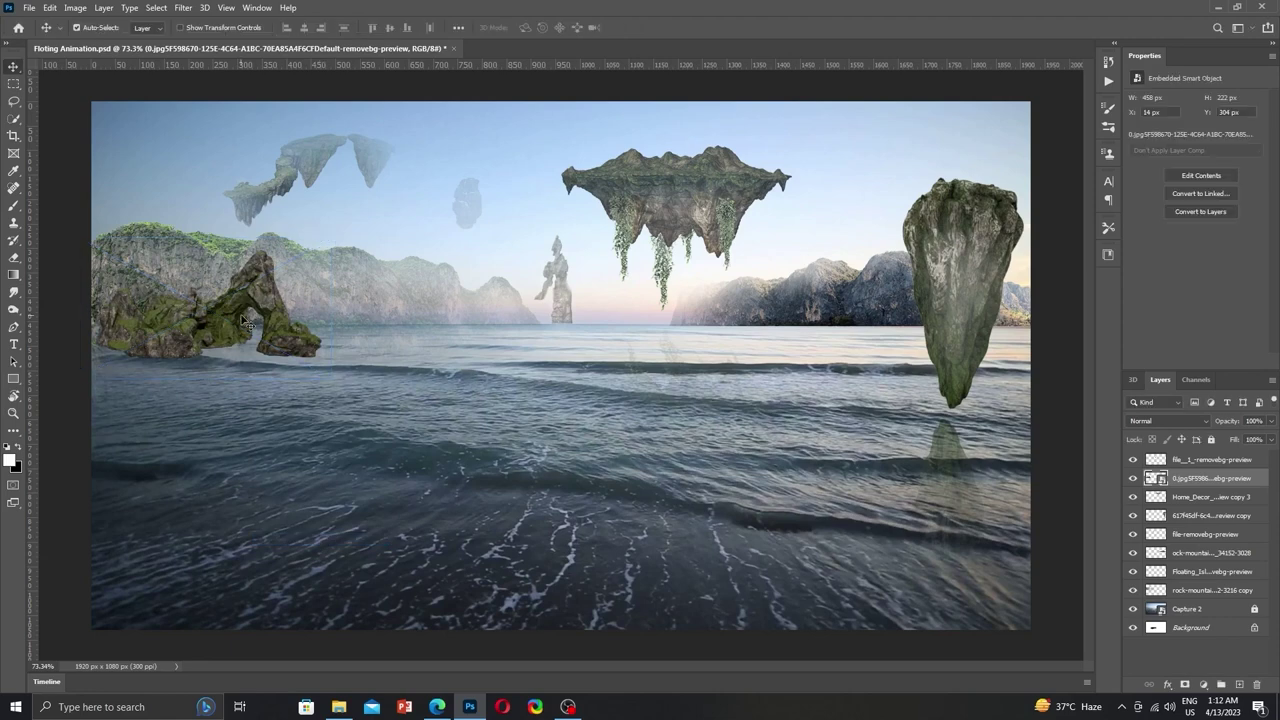
mouse_move(245, 347)
mouse_down()
mouse_move(935, 222)
mouse_move(890, 262)
mouse_up()
mouse_move(886, 150)
mouse_down()
mouse_move(900, 168)
mouse_move(455, 318)
mouse_move(880, 152)
mouse_move(921, 176)
mouse_up()
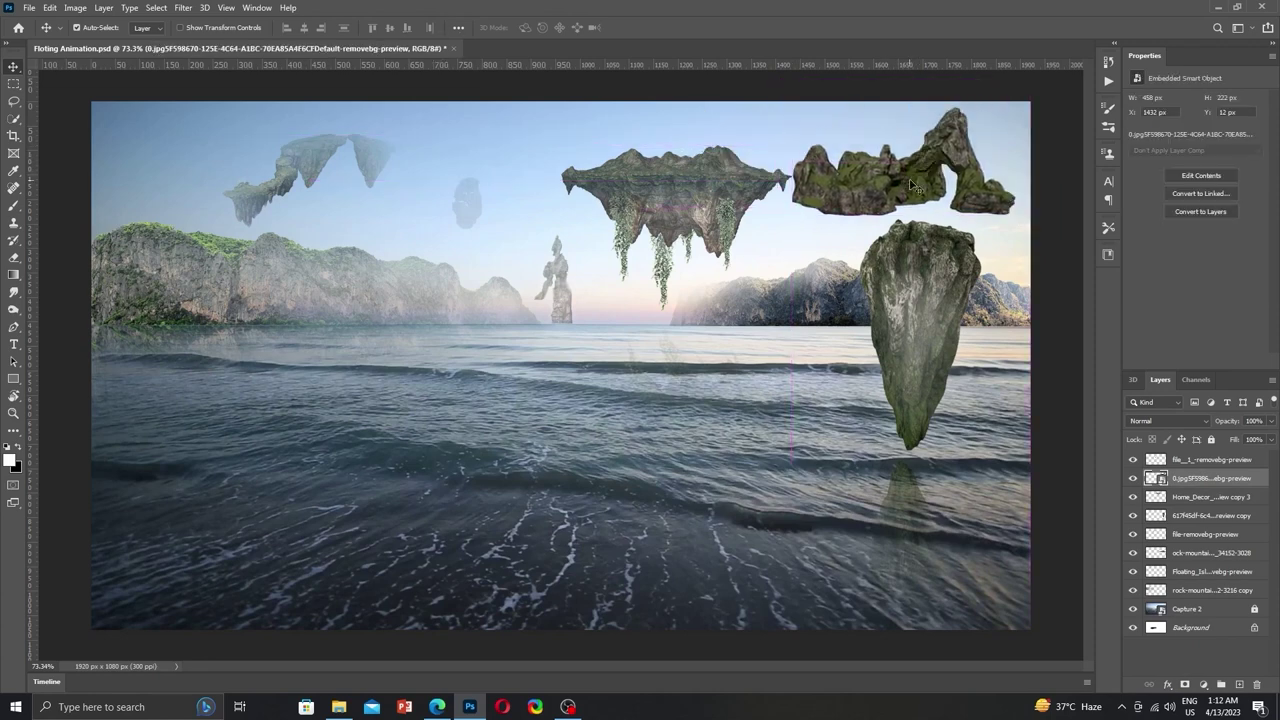
Shrink the arch into the upper-right sky and lower its layer opacity to 38%.
key(ctrl+t)
drag(1014, 88, 890, 166)
mouse_move(835, 205)
mouse_down()
mouse_move(884, 206)
mouse_move(814, 243)
mouse_up()
drag(884, 189, 870, 197)
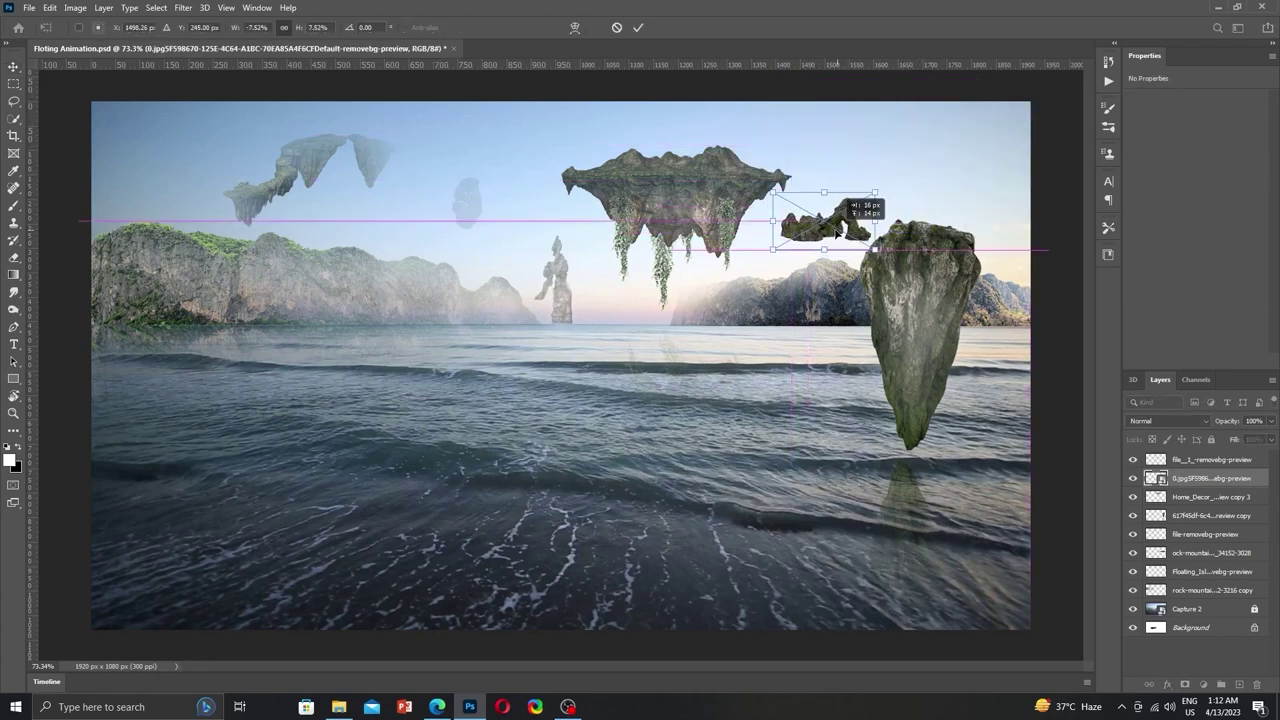
key(Return)
drag(808, 238, 795, 240)
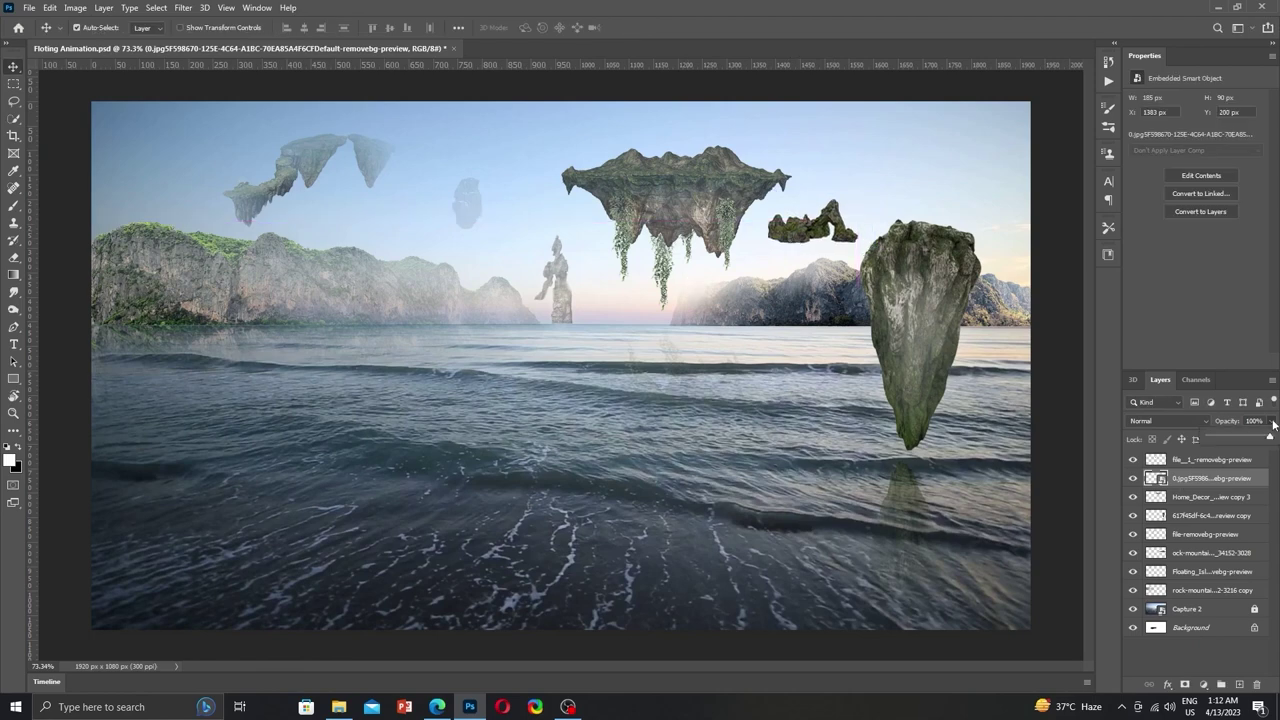
mouse_move(1270, 437)
mouse_down()
mouse_move(1233, 440)
mouse_move(1270, 440)
mouse_up()
Move the rock arch back to the centre, enlarging it so it sits in the sea.
mouse_move(813, 225)
mouse_down()
mouse_move(680, 425)
mouse_move(585, 393)
mouse_up()
key(ctrl+t)
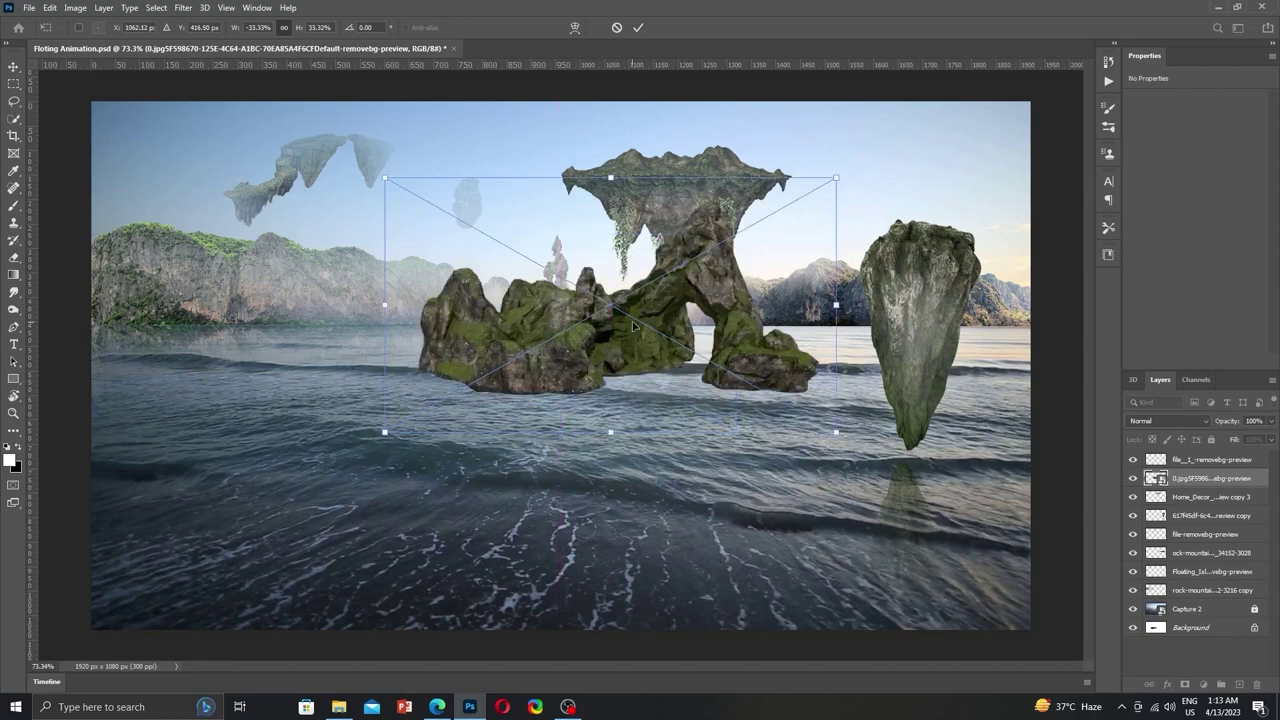
drag(385, 432, 340, 478)
key(Return)
Drag the png fantasy tree image from the source folder into the scene.
click(1219, 9)
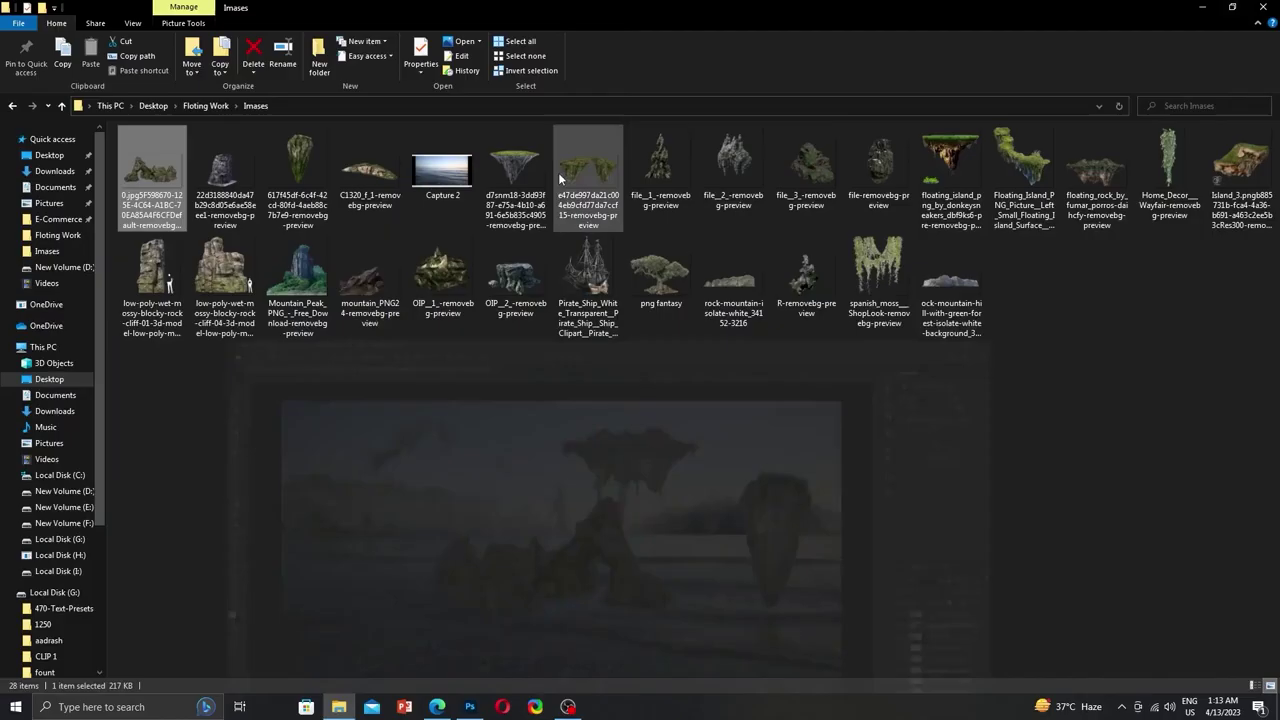
click(472, 708)
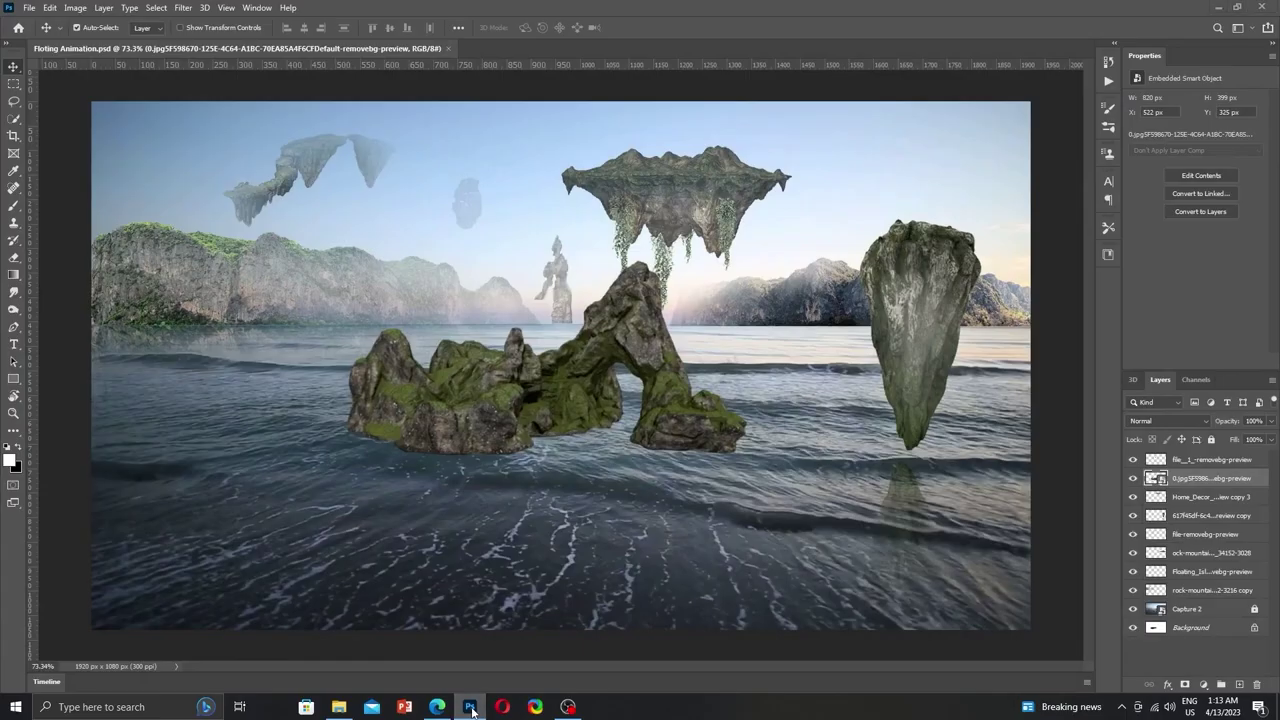
click(472, 708)
drag(660, 270, 701, 277)
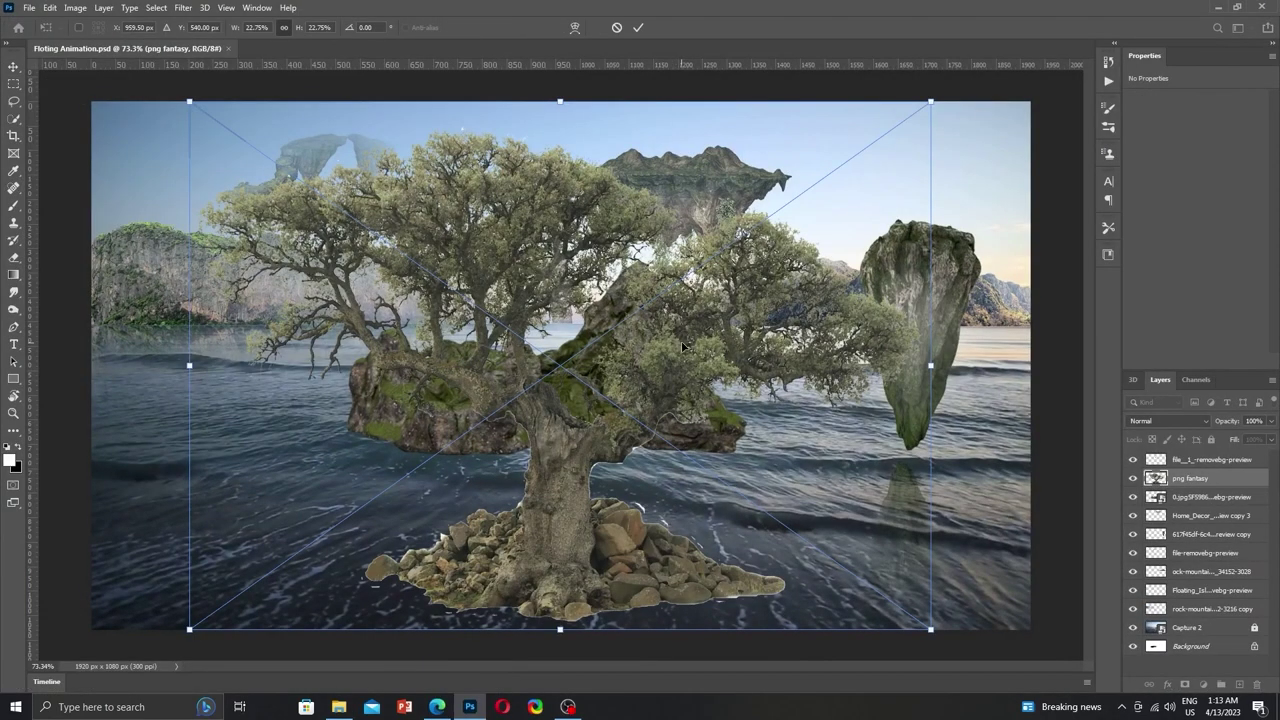
drag(642, 330, 642, 374)
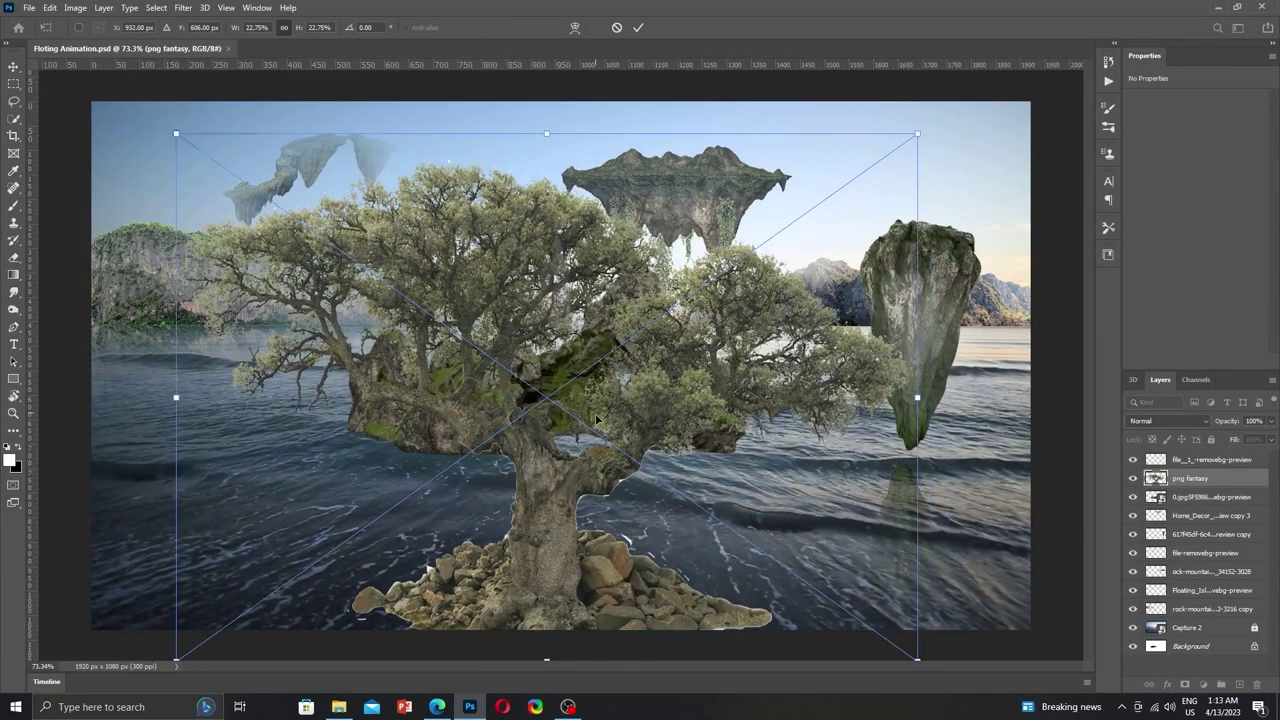
Flip the tree horizontally, then shrink, rotate and seat it on the arch's left end.
right_click(714, 329)
click(680, 526)
drag(931, 145, 715, 258)
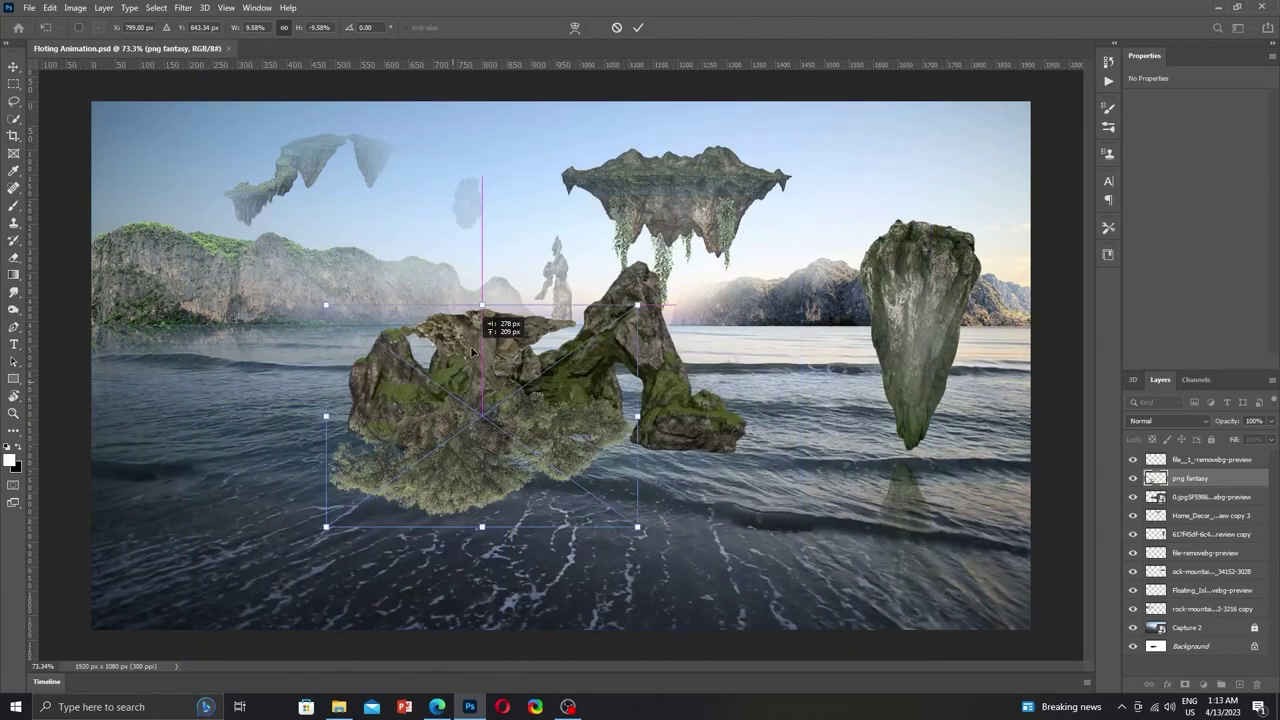
mouse_move(860, 250)
mouse_down()
mouse_move(178, 133)
mouse_move(457, 434)
mouse_up()
mouse_move(608, 499)
mouse_down()
mouse_move(423, 333)
mouse_move(486, 275)
mouse_up()
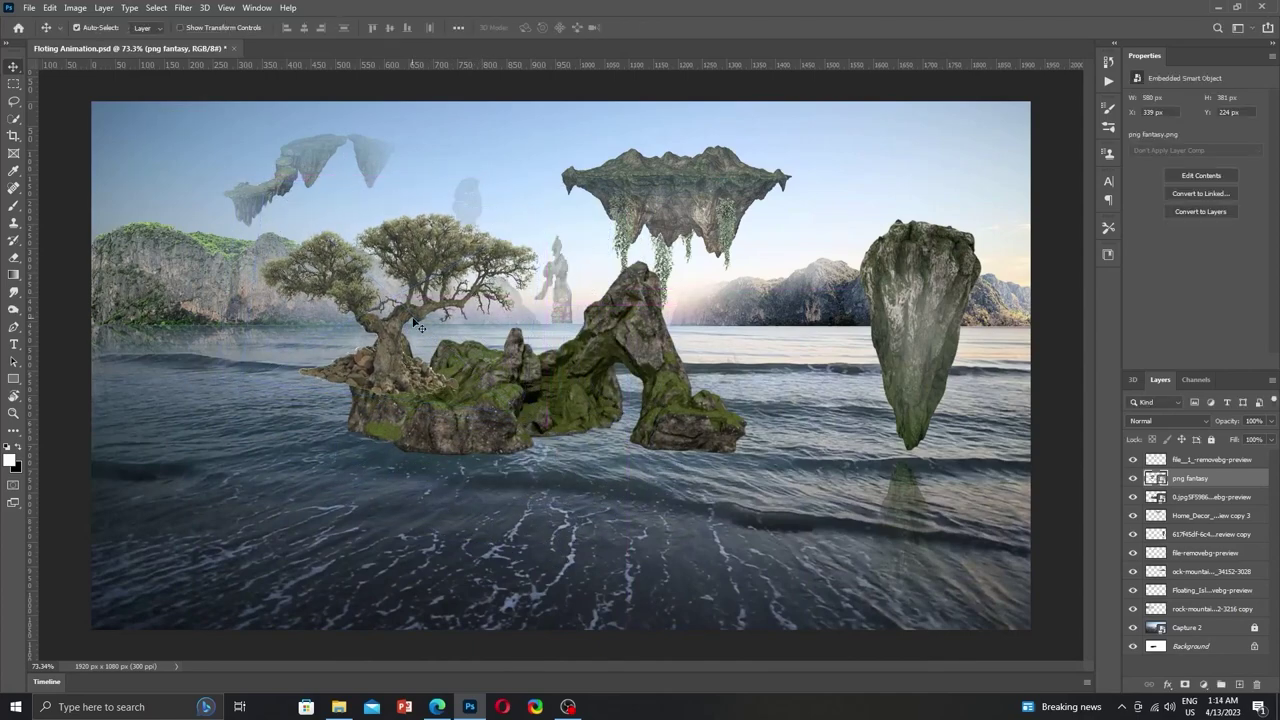
drag(560, 205, 545, 175)
drag(461, 336, 447, 322)
key(Return)
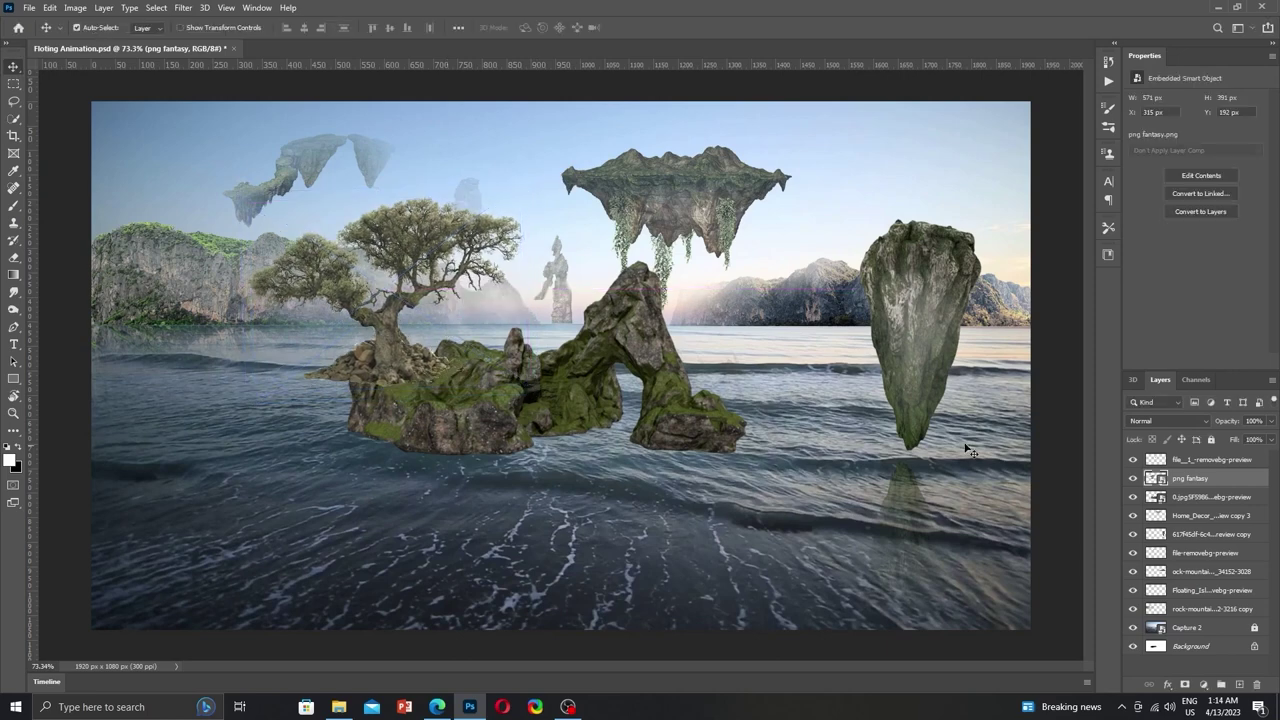
click(75, 7)
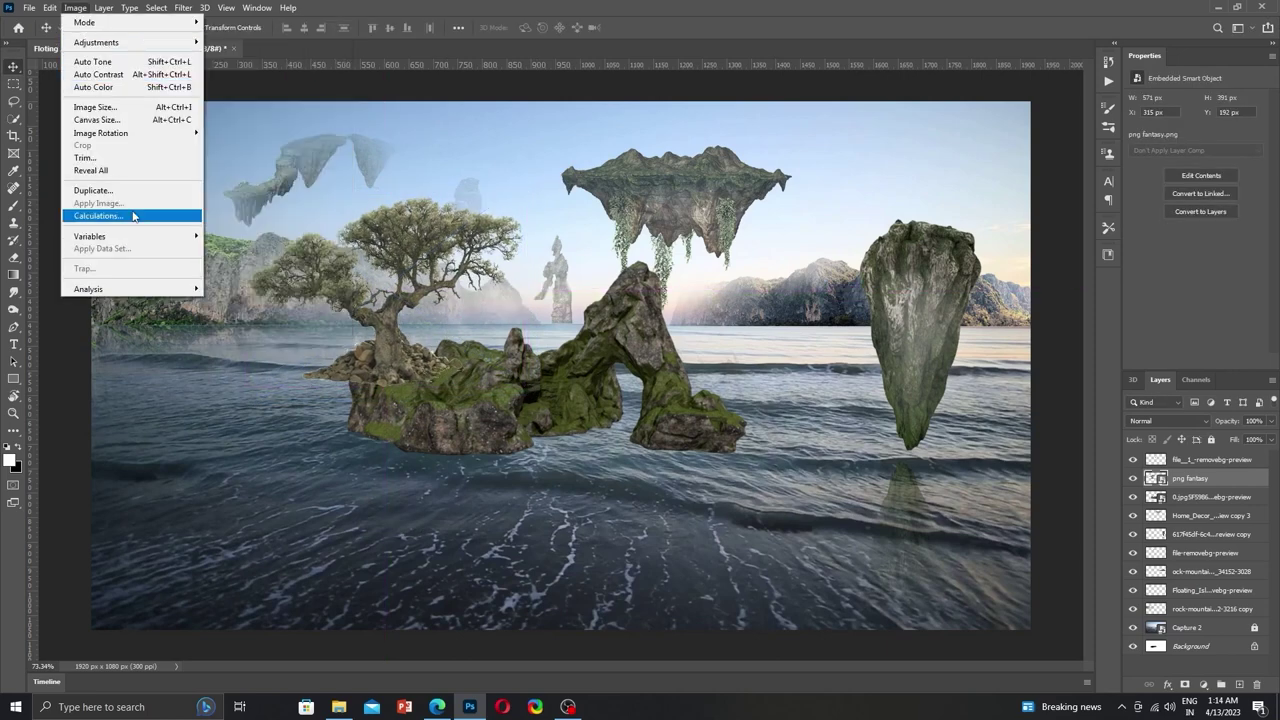
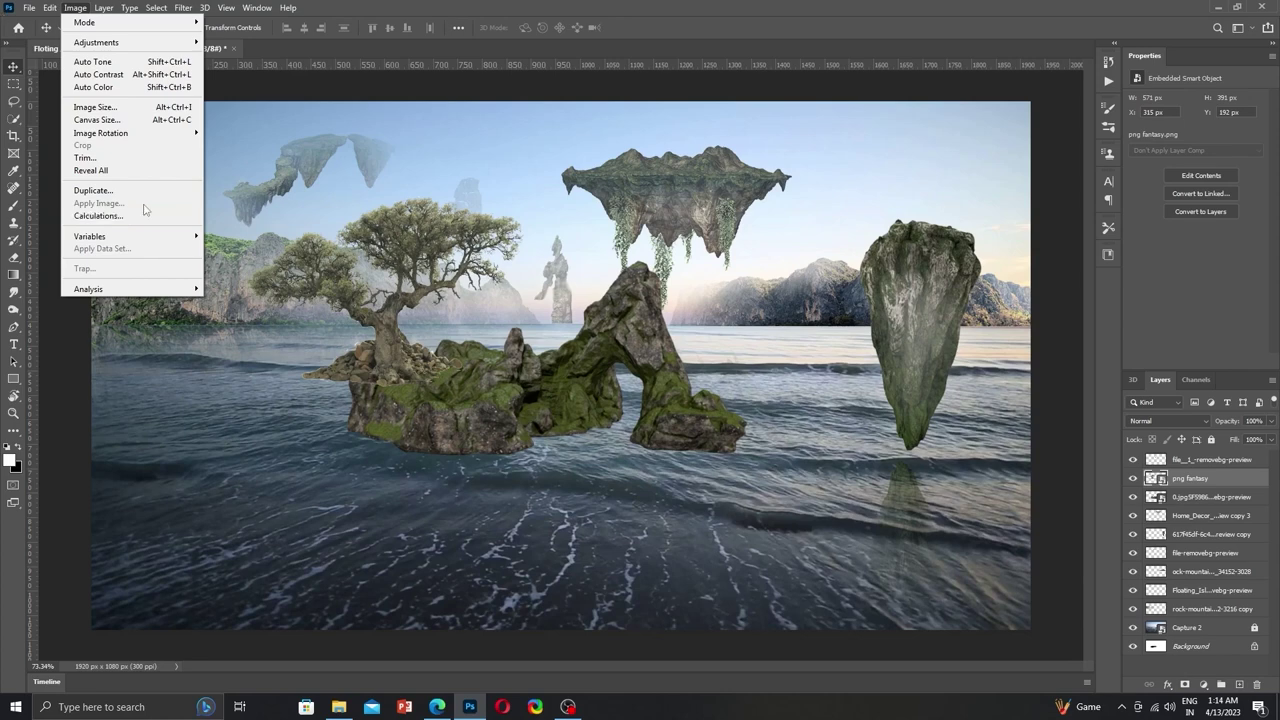
Apply Selective Color to png fantasy with the Blacks range set to +32% black.
click(260, 280)
click(600, 191)
click(595, 304)
drag(596, 316, 618, 319)
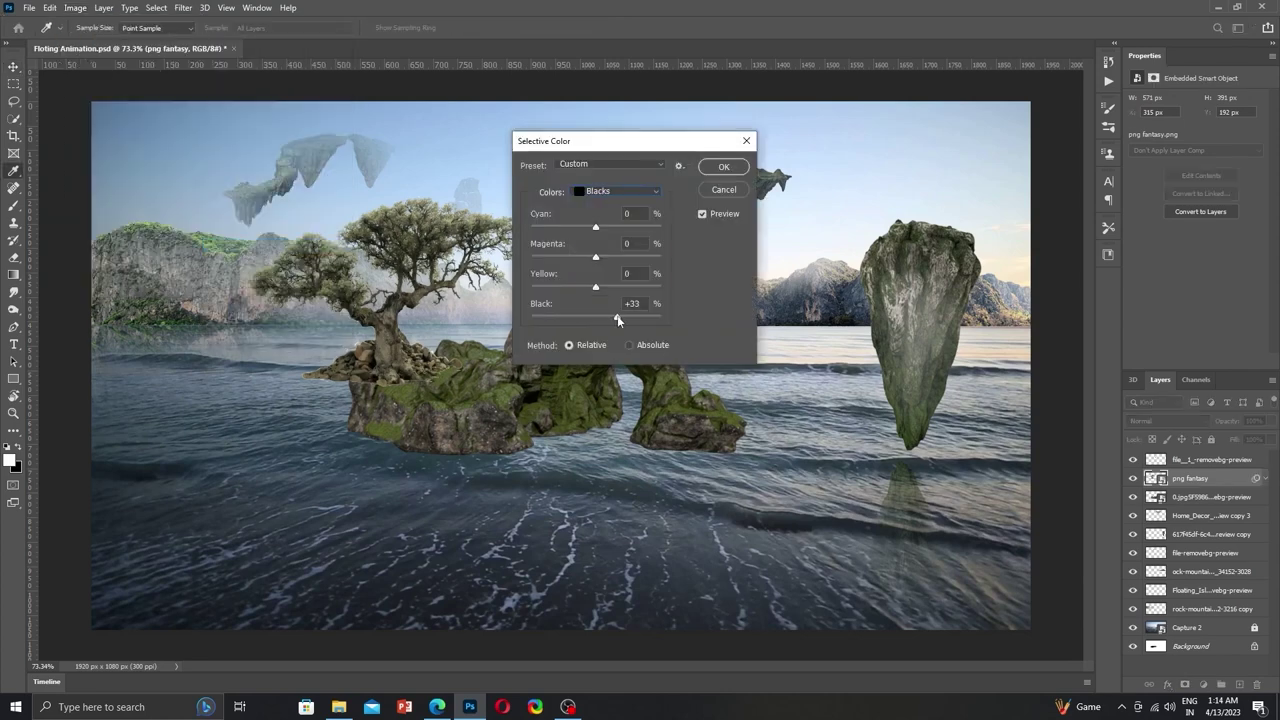
click(615, 191)
click(600, 228)
click(615, 191)
click(600, 298)
drag(621, 316, 622, 319)
key(Return)
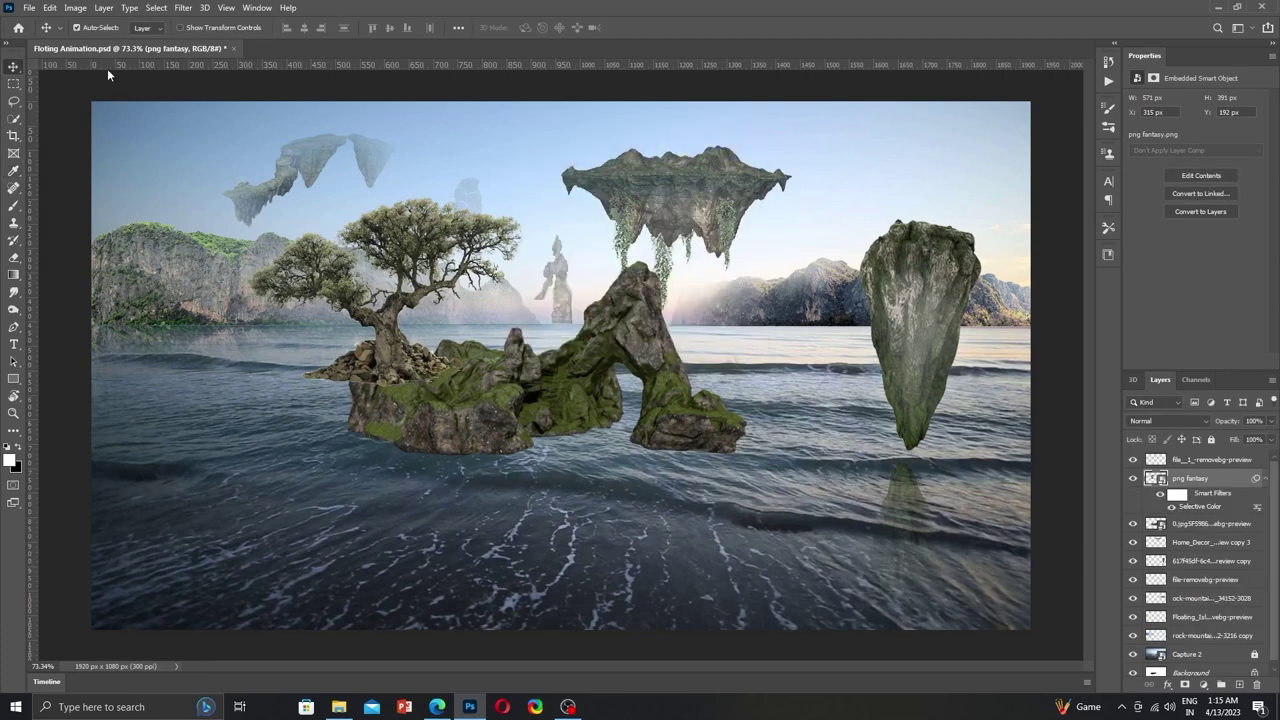
Open the Camera Raw filter on png fantasy and browse its adjustment panels.
key(ctrl+shift+a)
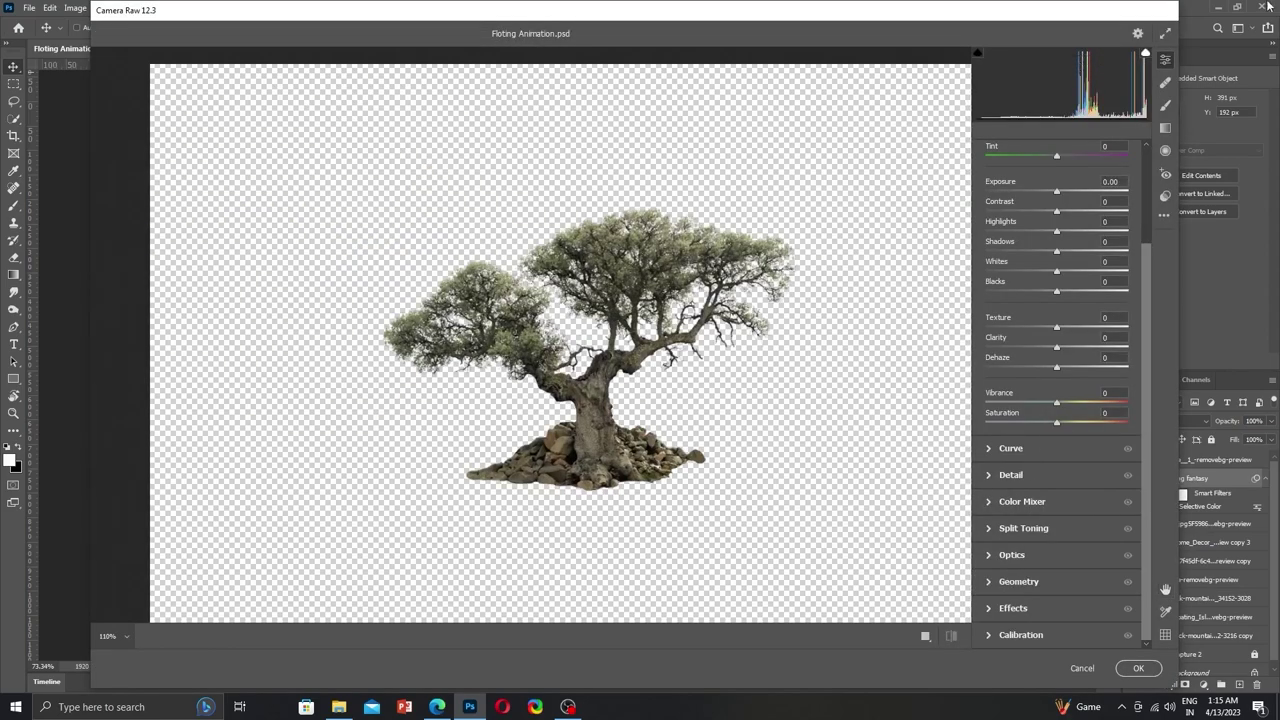
key(Escape)
click(183, 7)
click(221, 88)
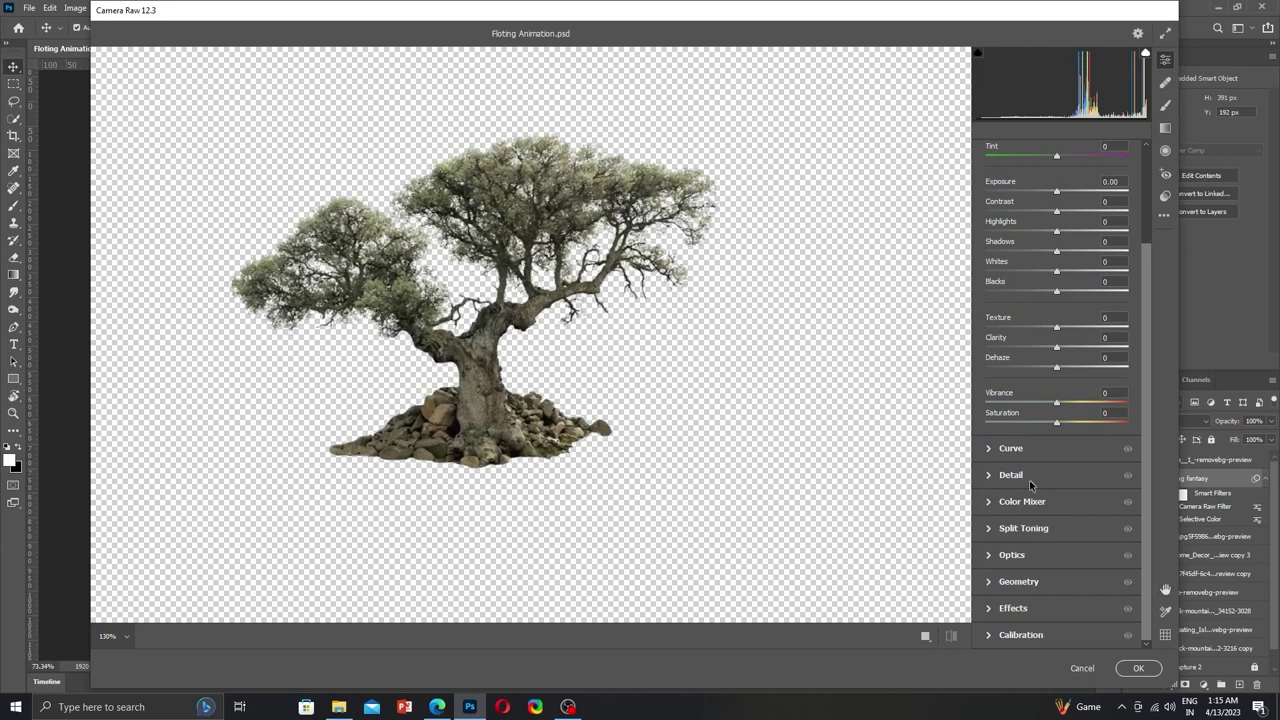
click(1030, 480)
click(1008, 232)
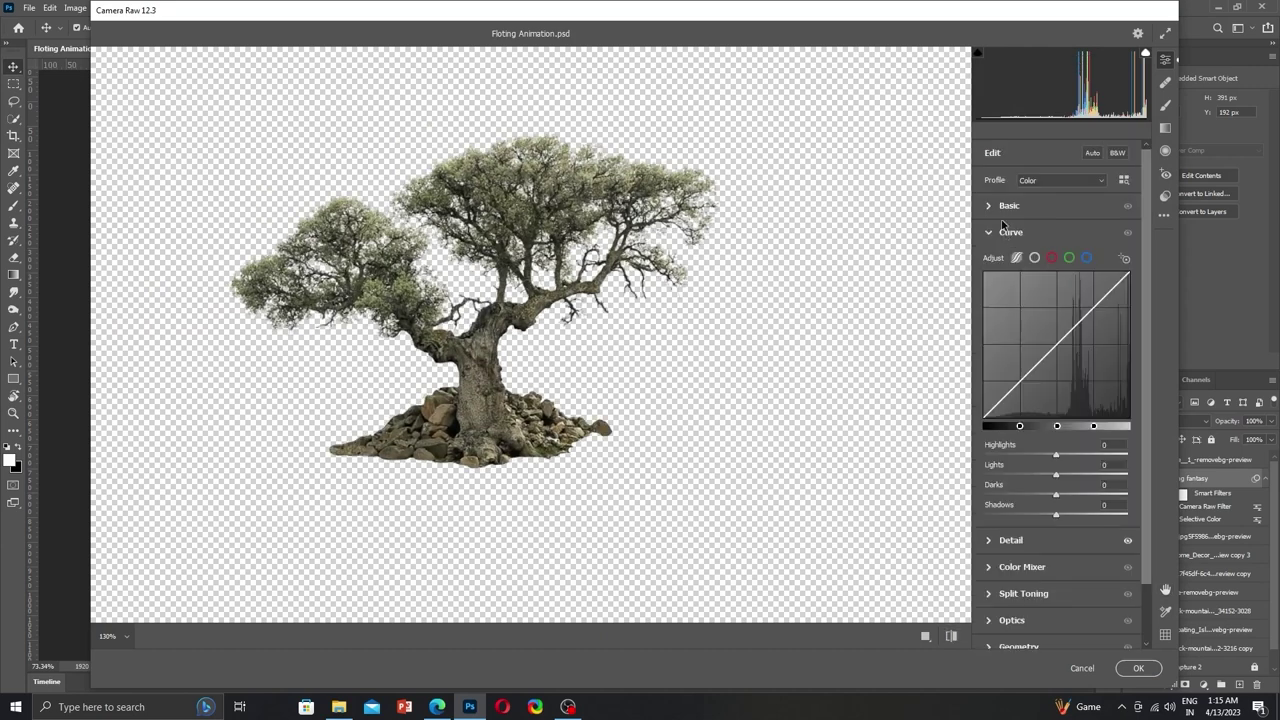
click(1008, 208)
click(1010, 568)
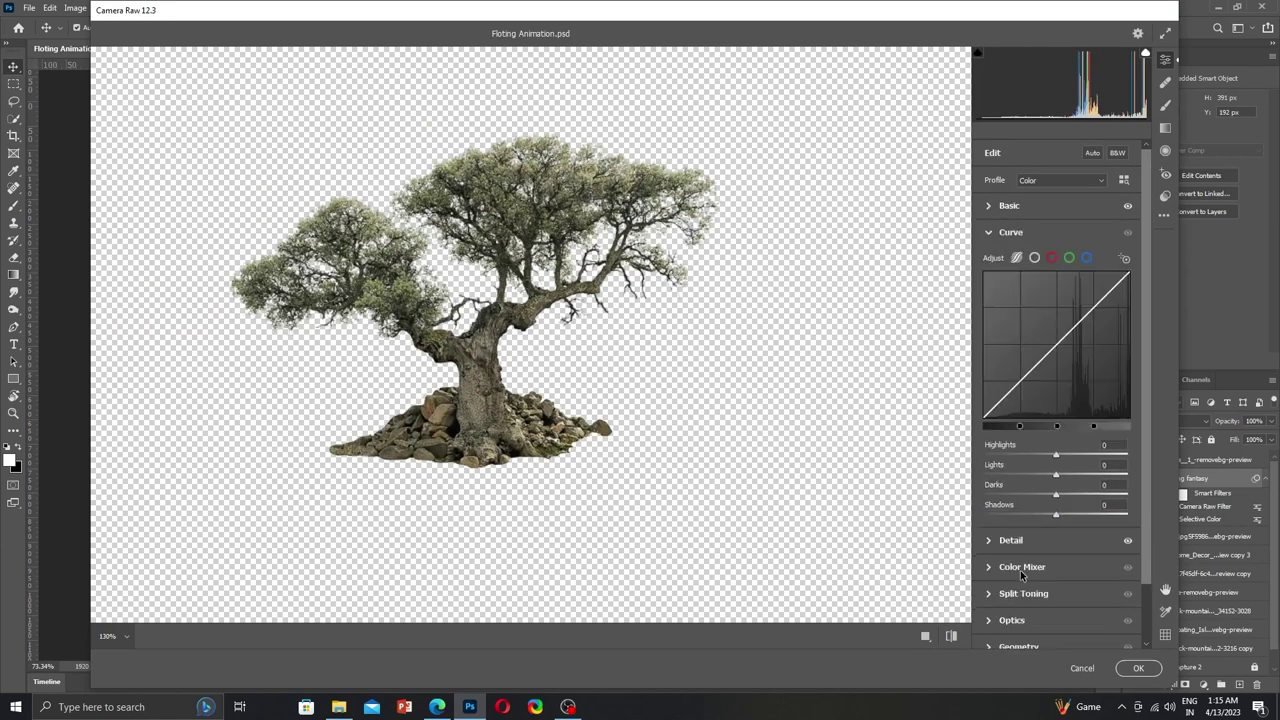
click(1010, 534)
click(1012, 476)
click(1018, 366)
click(1016, 312)
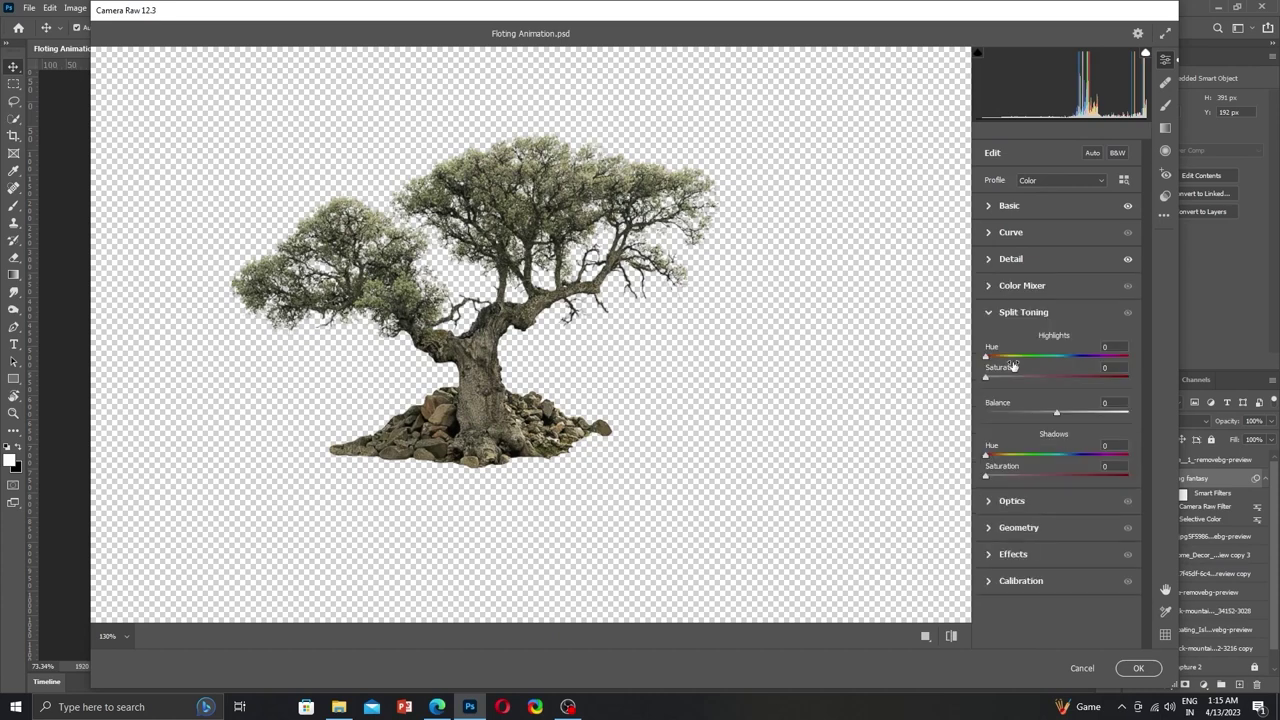
Shift the split-toning highlight hue toward blue, add a vignette, and tint the tree green (about -29).
drag(985, 358, 1074, 356)
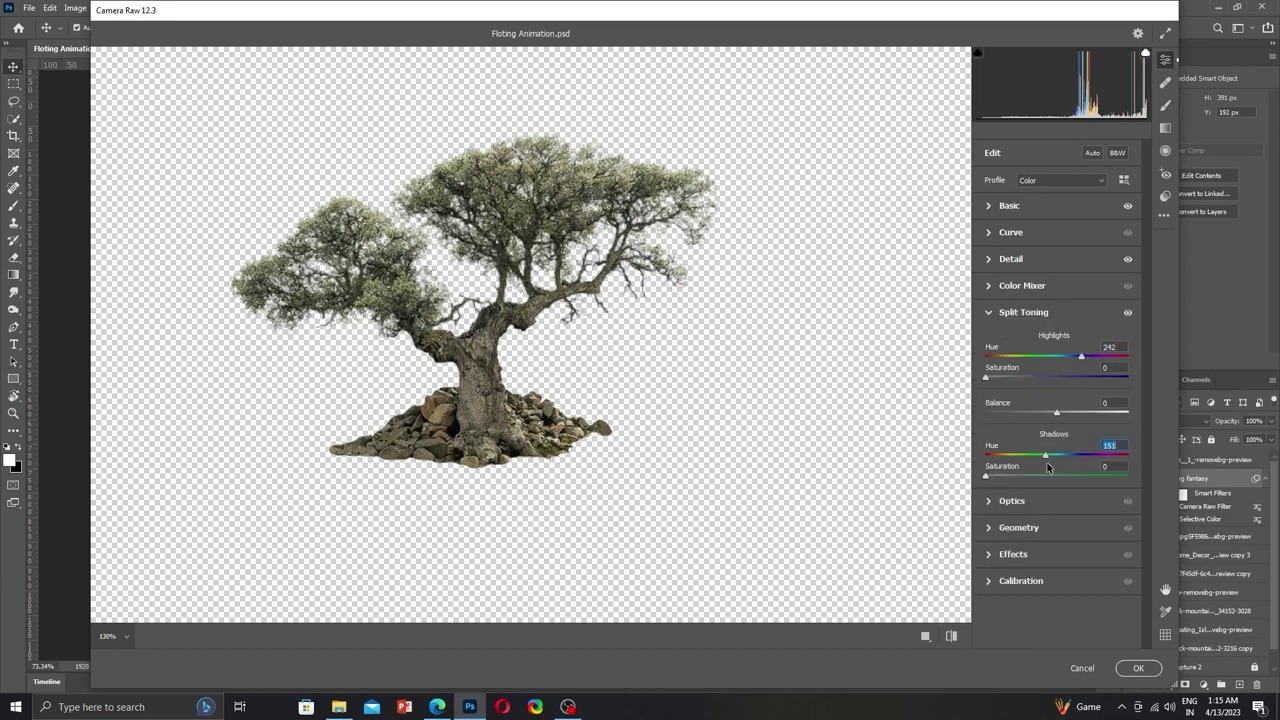
click(1013, 554)
drag(1057, 449, 1036, 449)
click(1009, 205)
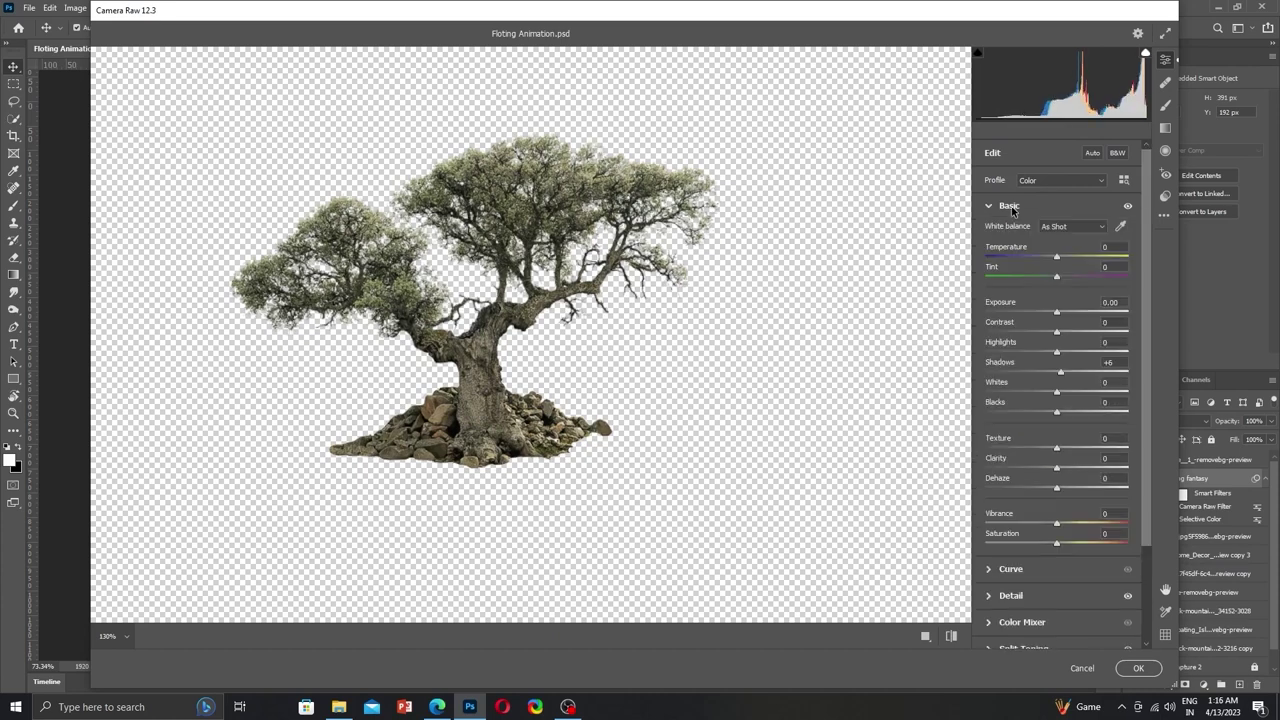
drag(1056, 276, 1012, 278)
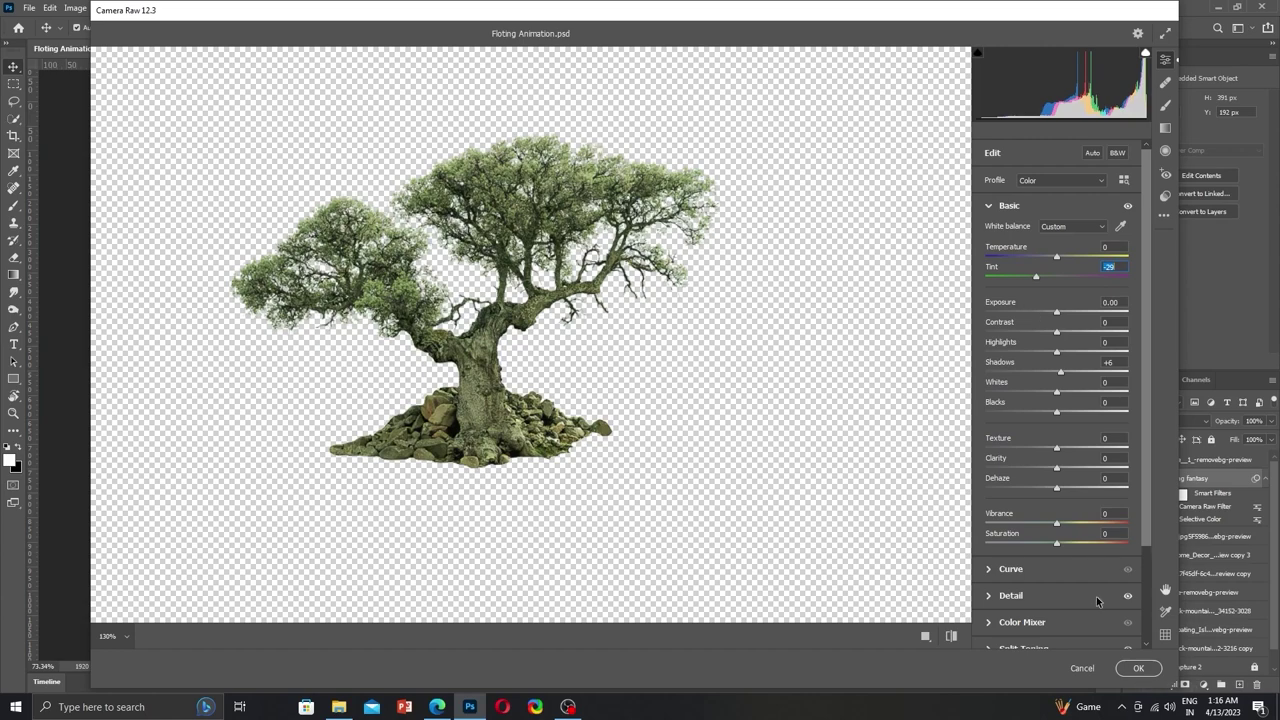
key(Return)
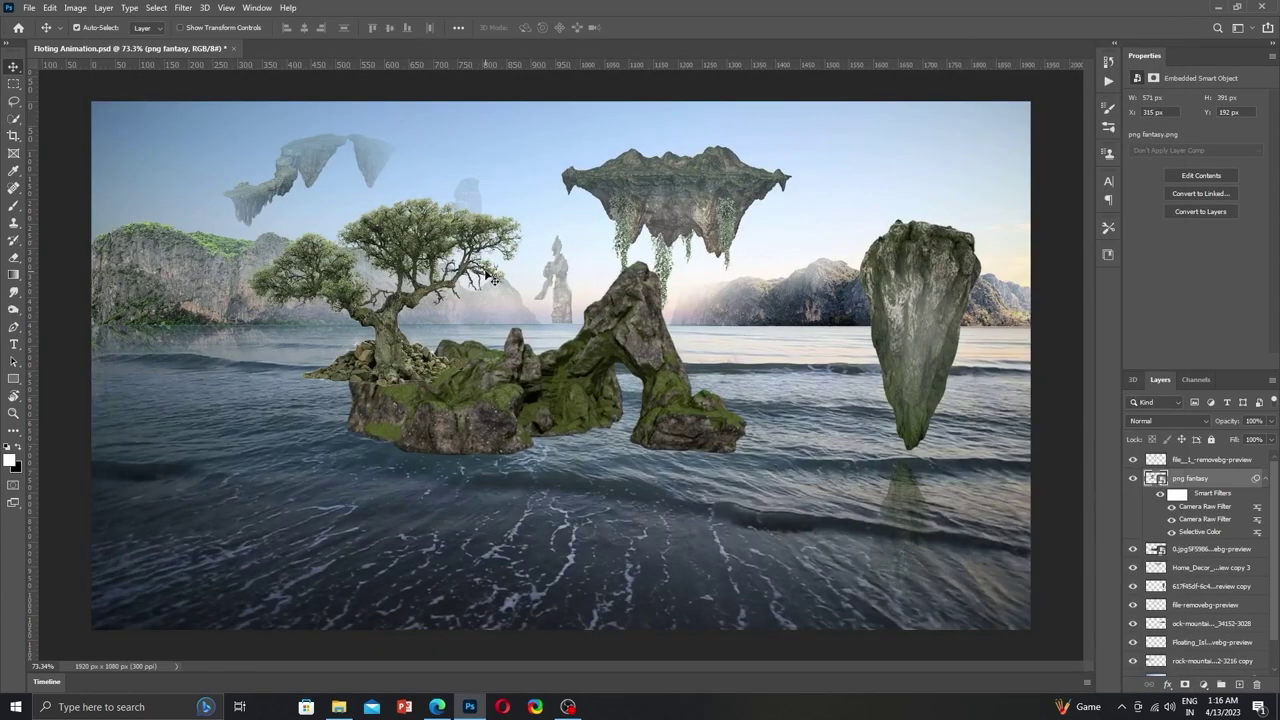
Rasterize the png fantasy layer and check the rock-arch layer's visibility.
right_click(1195, 478)
click(1062, 364)
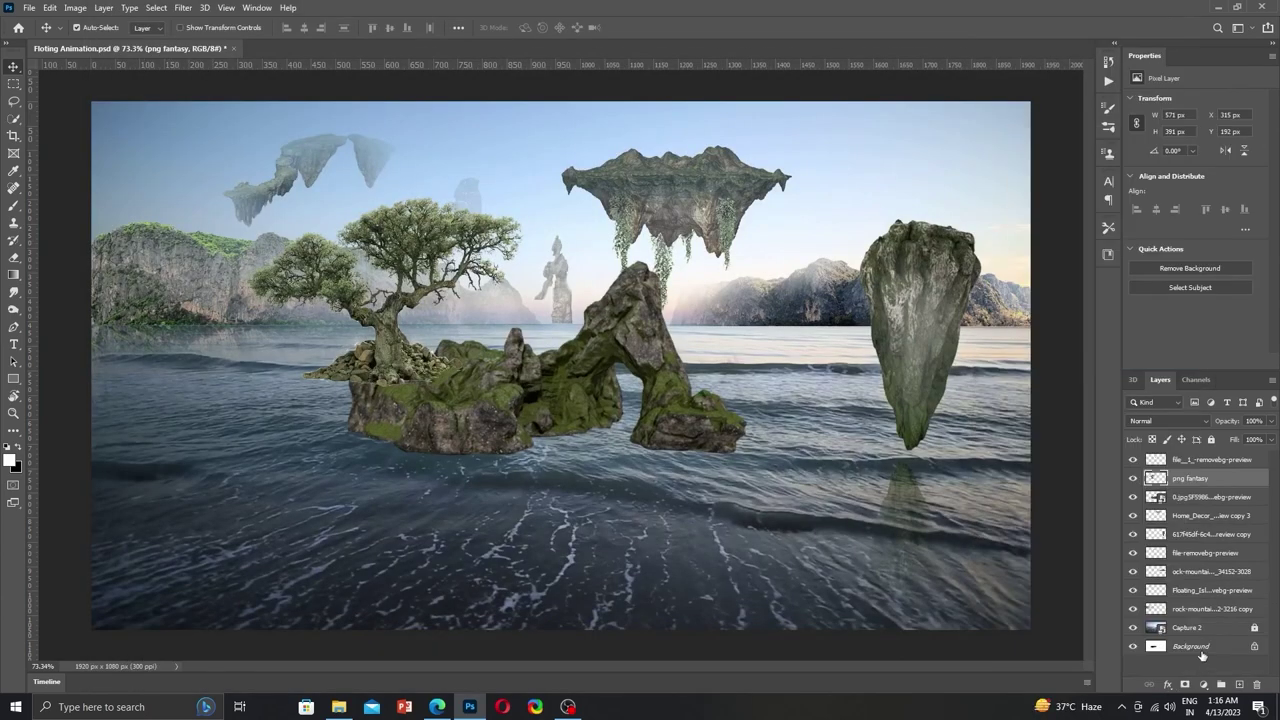
click(1188, 628)
click(1183, 463)
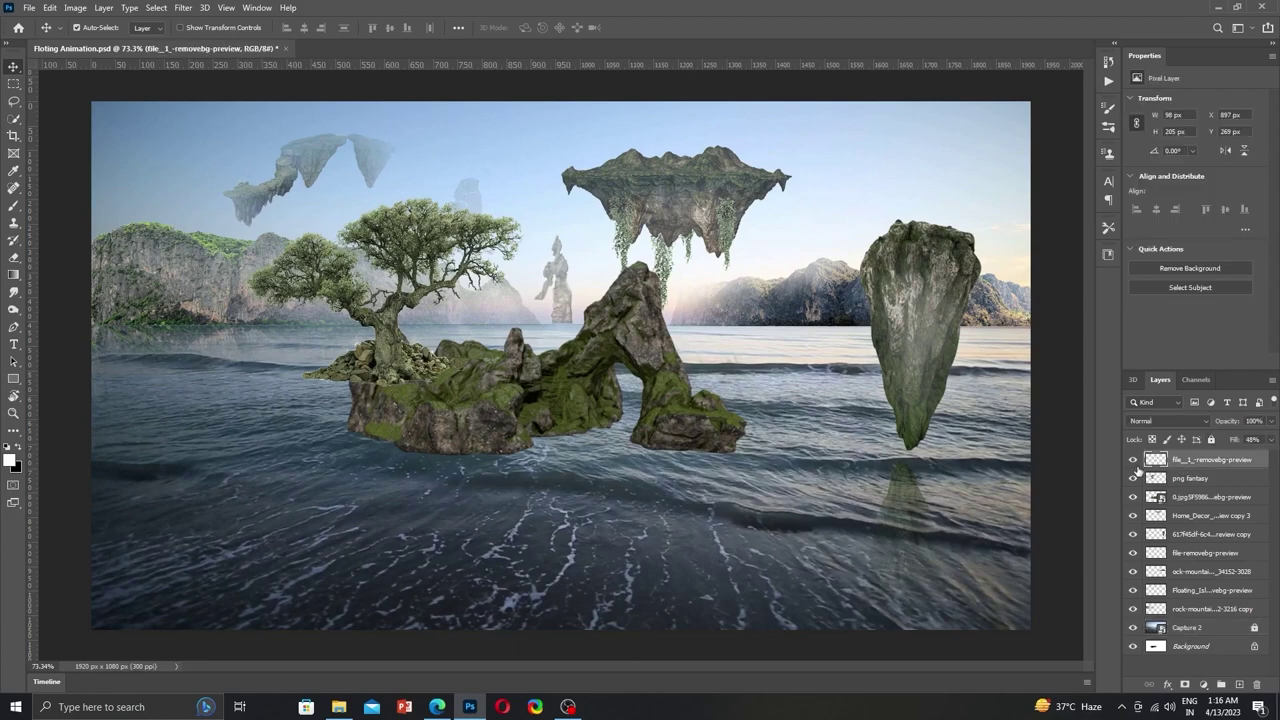
click(1134, 497)
click(1134, 497)
right_click(1200, 497)
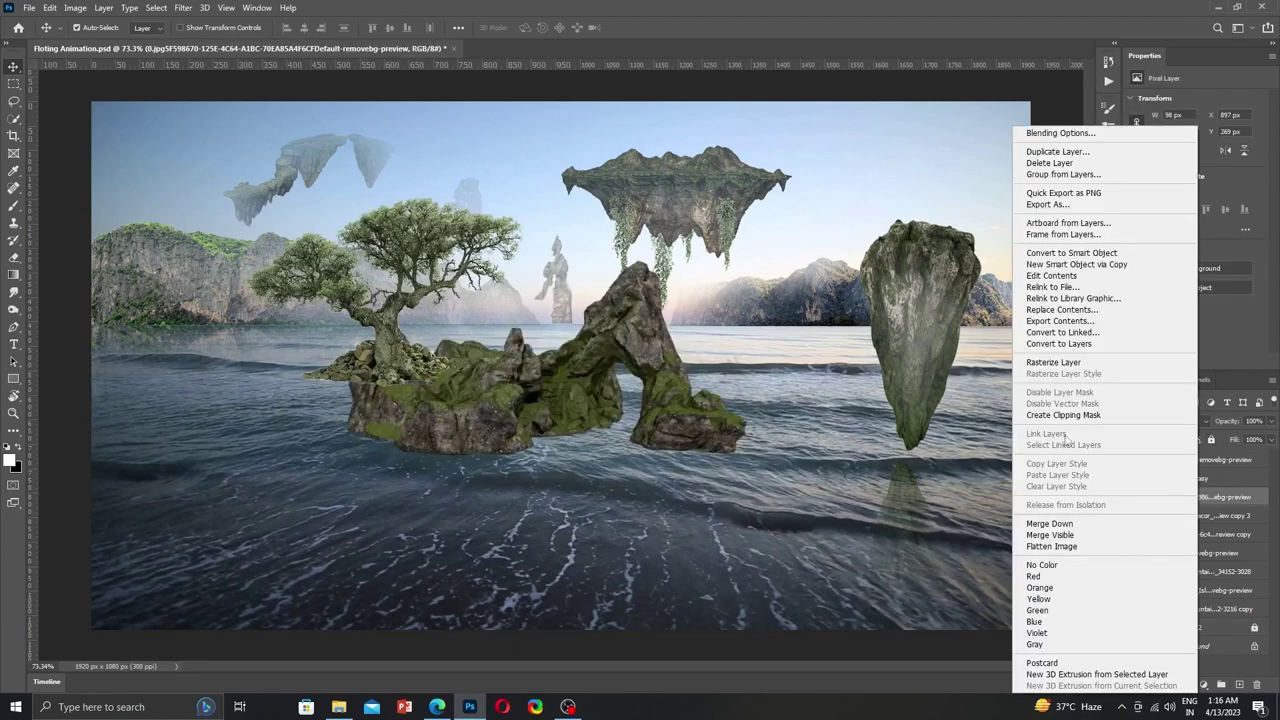
click(1134, 497)
click(1134, 497)
right_click(1200, 497)
key(Escape)
Add a layer mask to png fantasy and brush away the faint ghost over the water.
click(1185, 478)
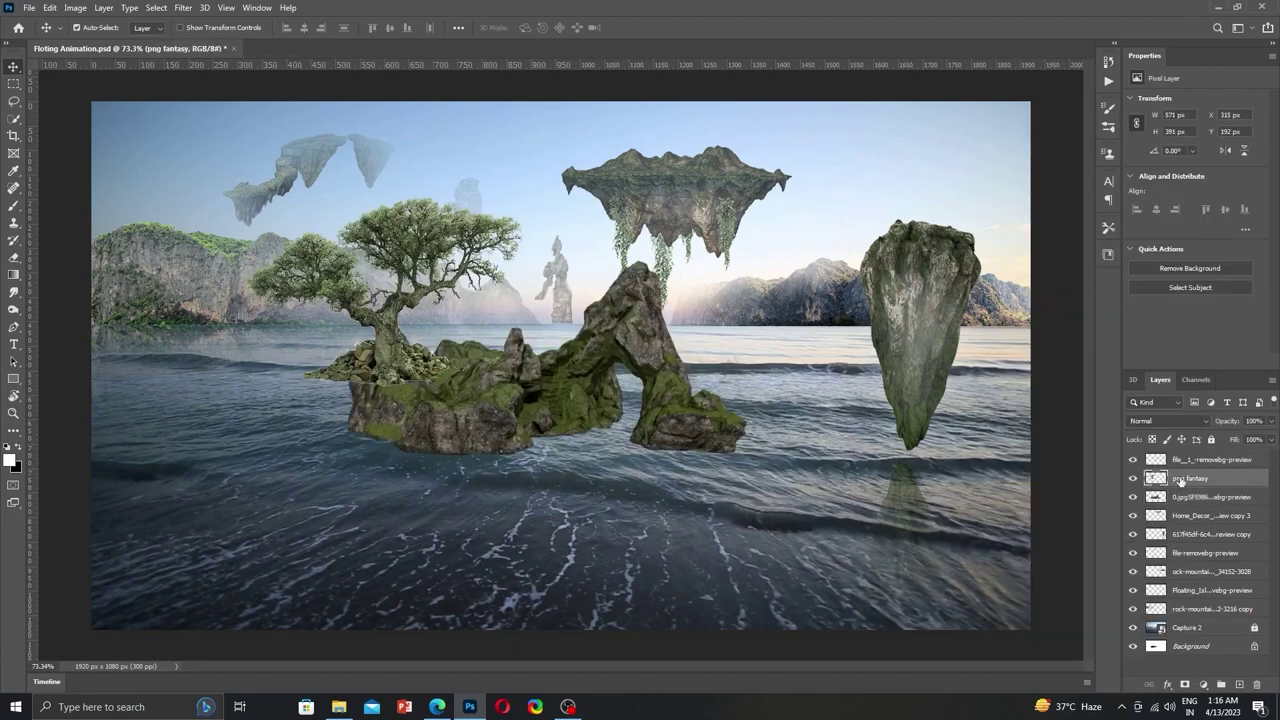
click(1185, 685)
key(b)
right_click(358, 382)
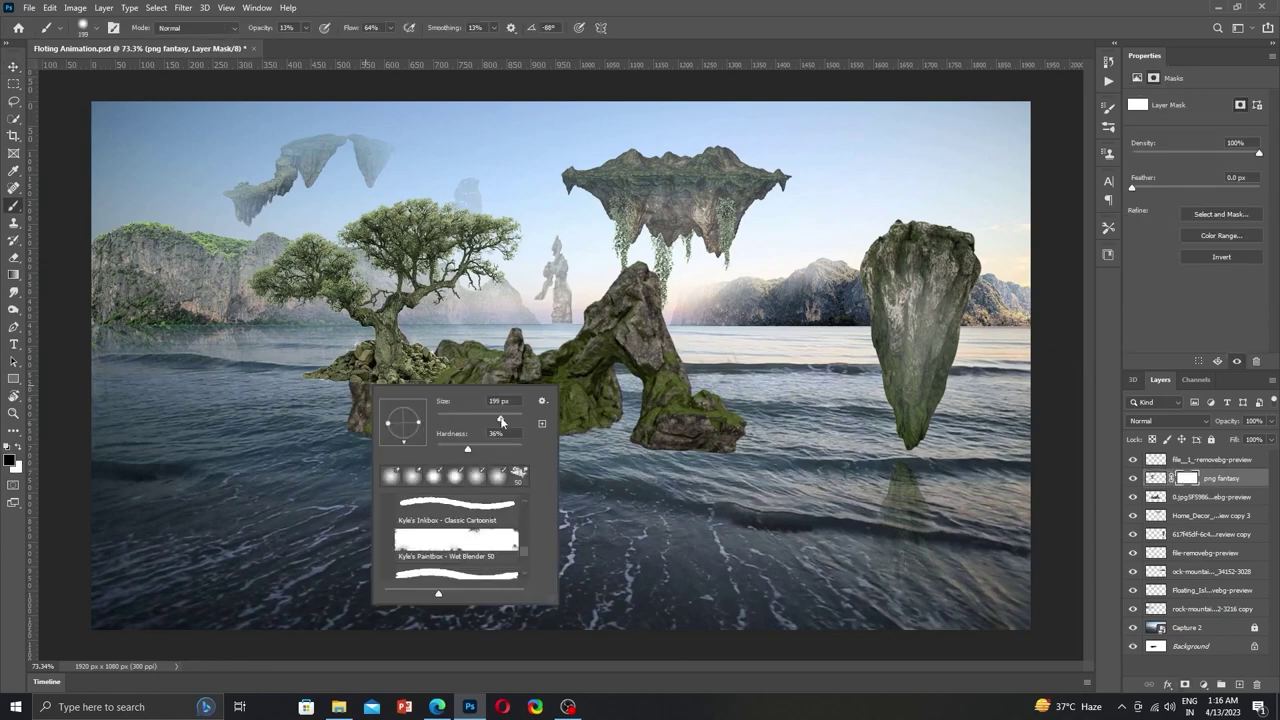
key(Escape)
right_click(366, 416)
key(Escape)
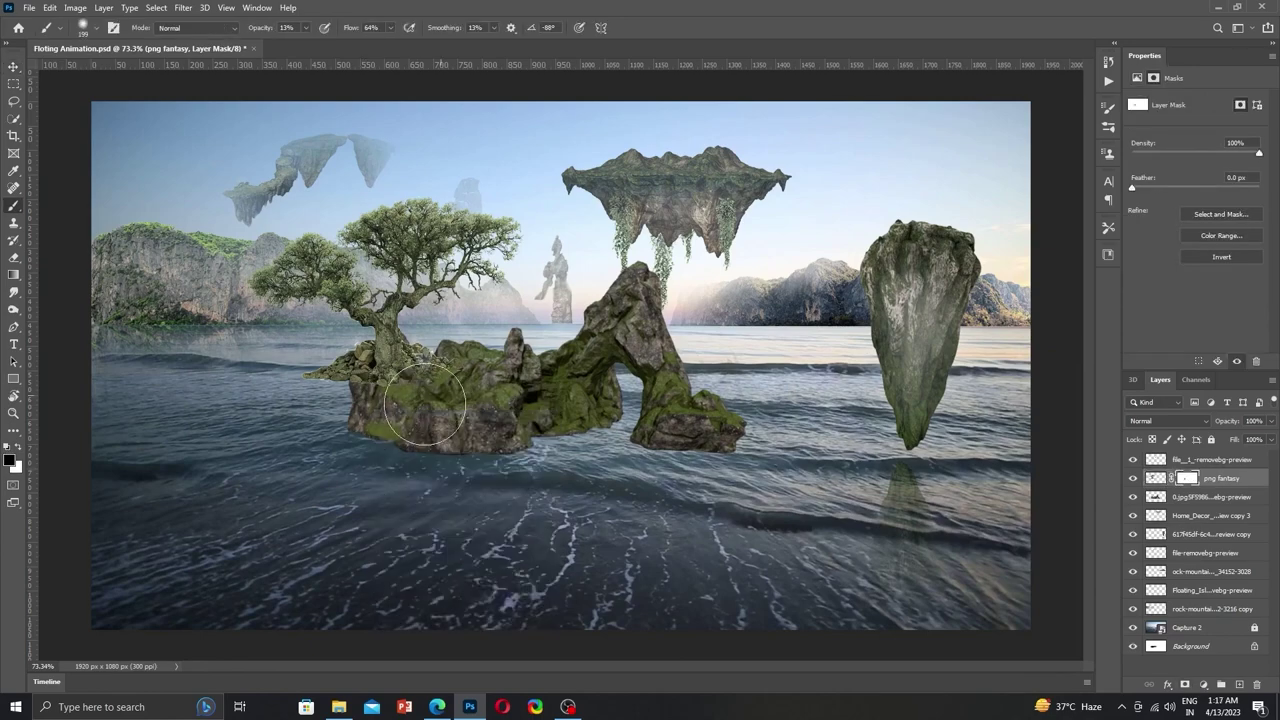
alt+scroll(340, 395, up, 5)
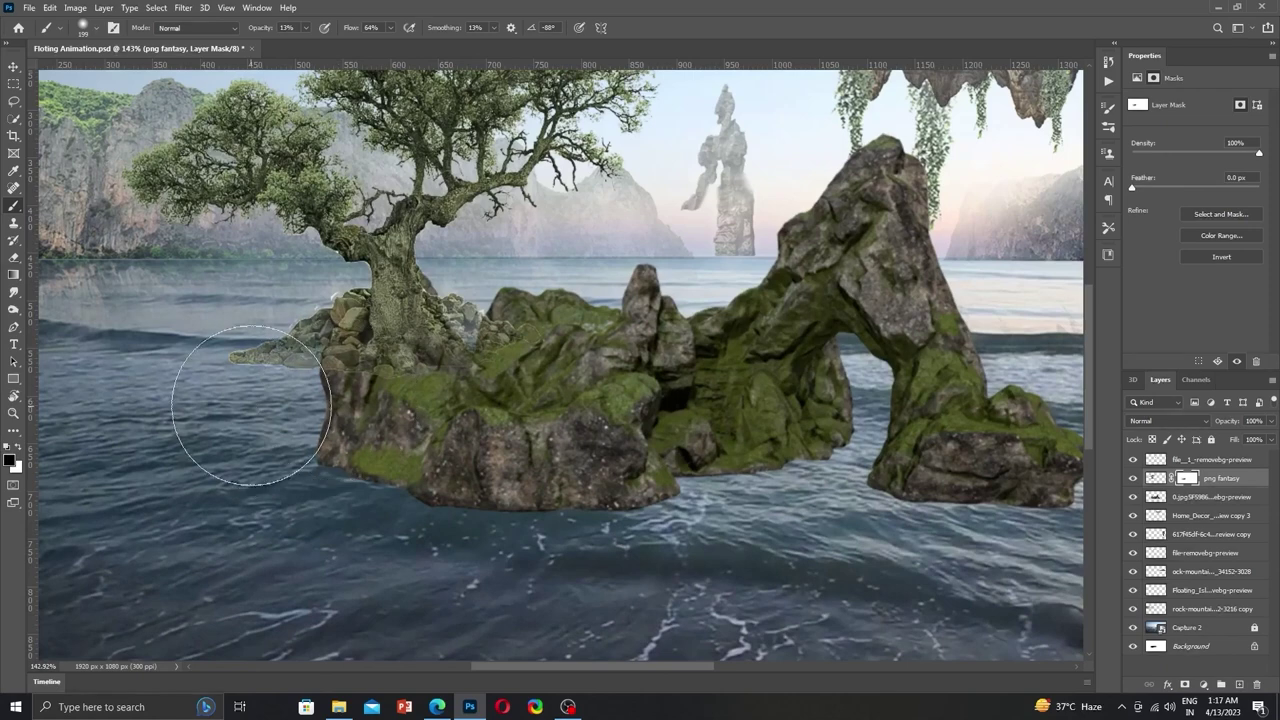
drag(263, 392, 453, 417)
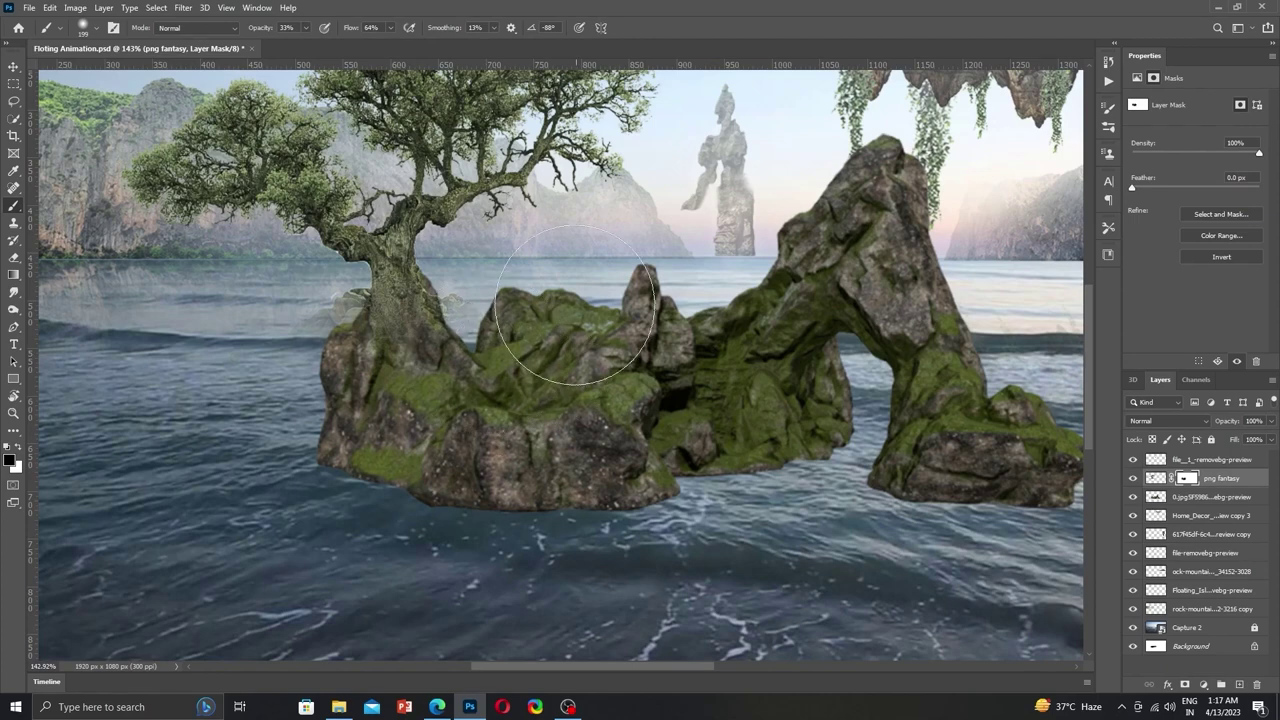
Paint the png fantasy mask to blend the rock into the tree base.
right_click(287, 337)
key(Return)
right_click(285, 337)
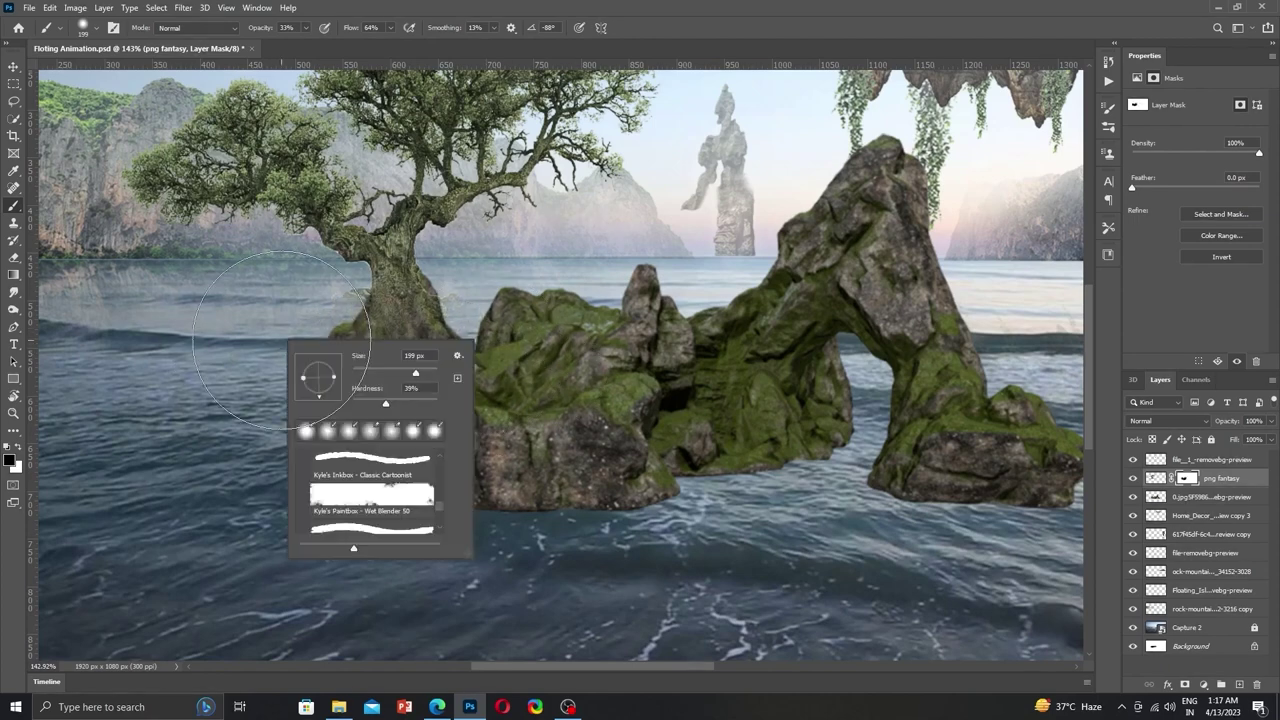
key(Return)
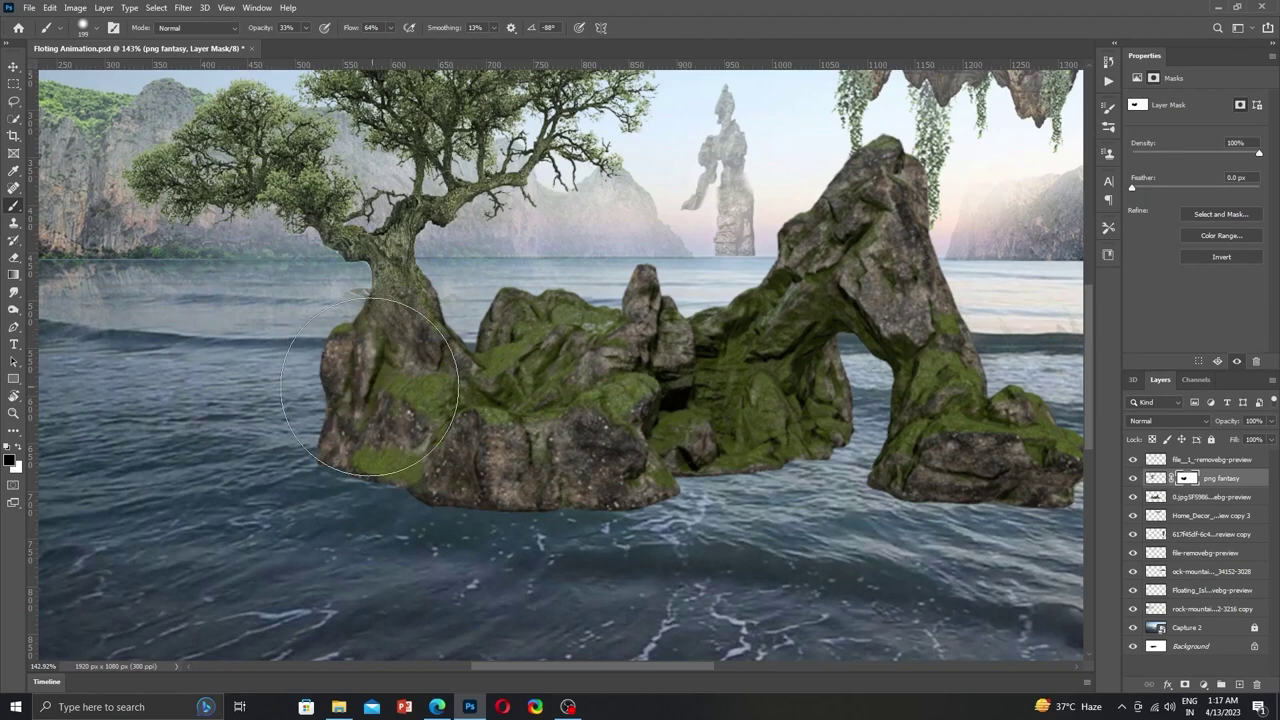
drag(370, 385, 449, 392)
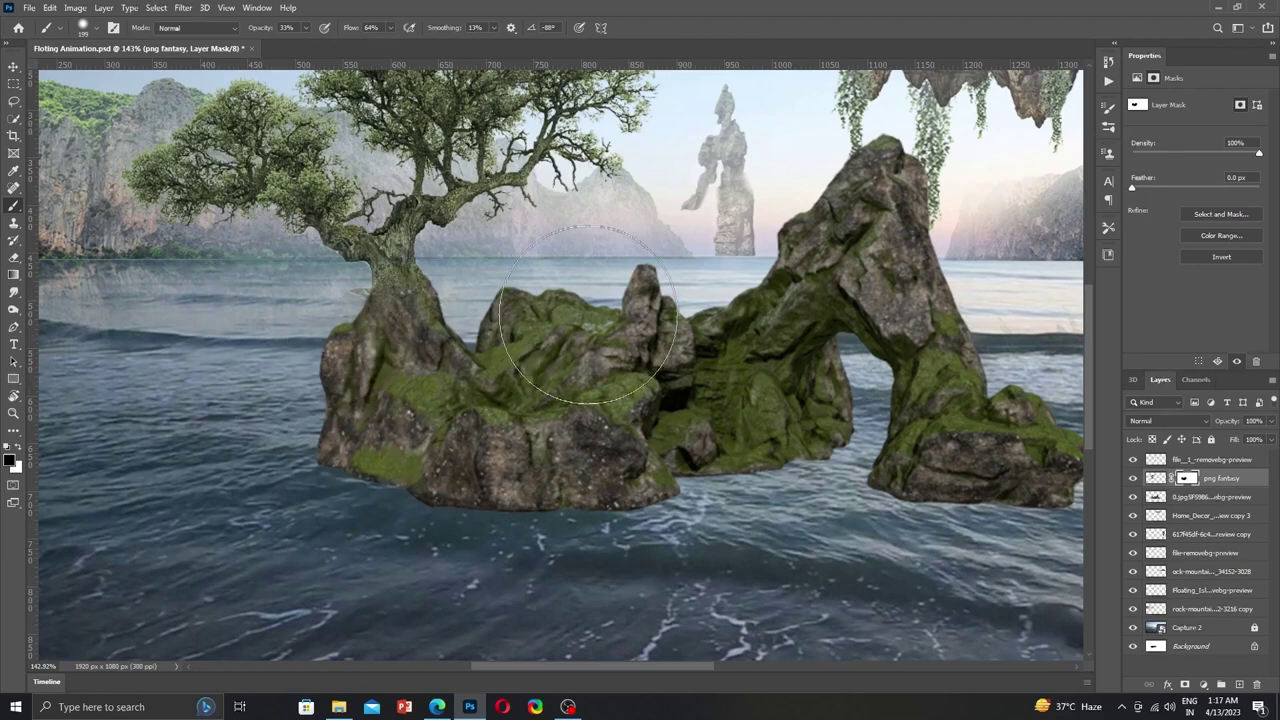
On the rock layer below png fantasy, mask out the rock beside the tree trunk.
click(1166, 500)
click(1185, 685)
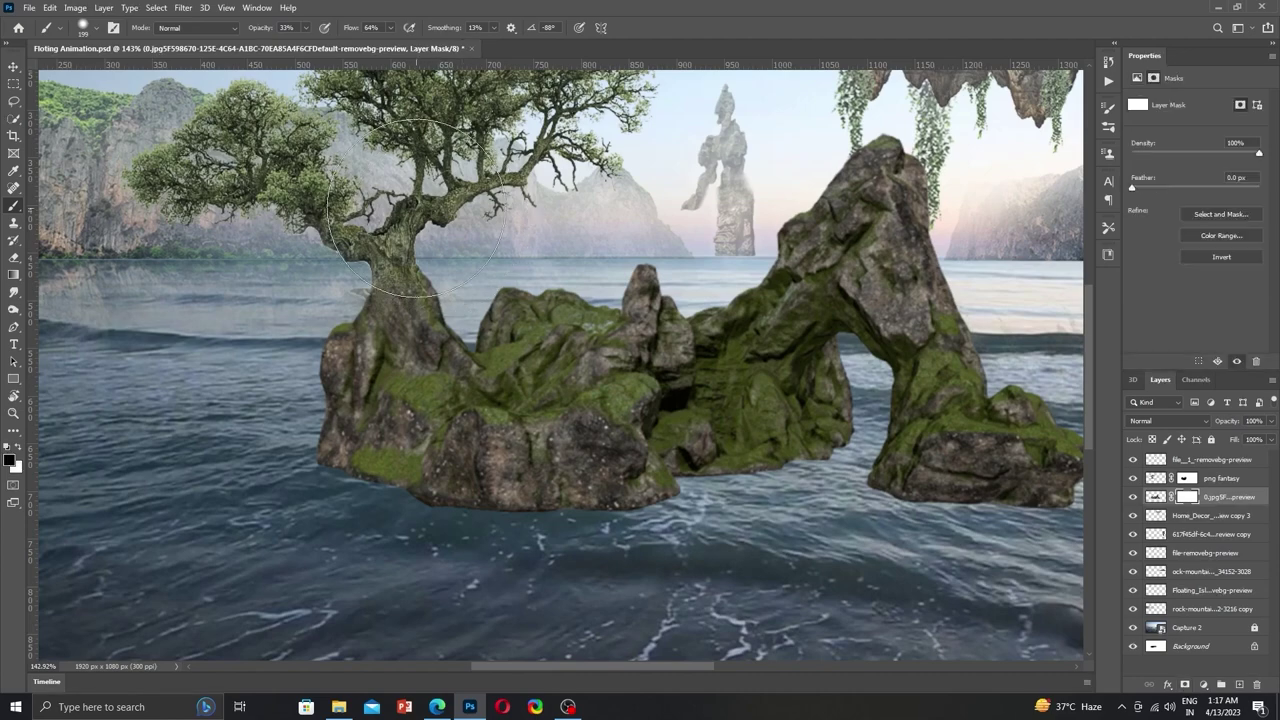
scroll(500, 300, up, 1)
drag(420, 330, 500, 280)
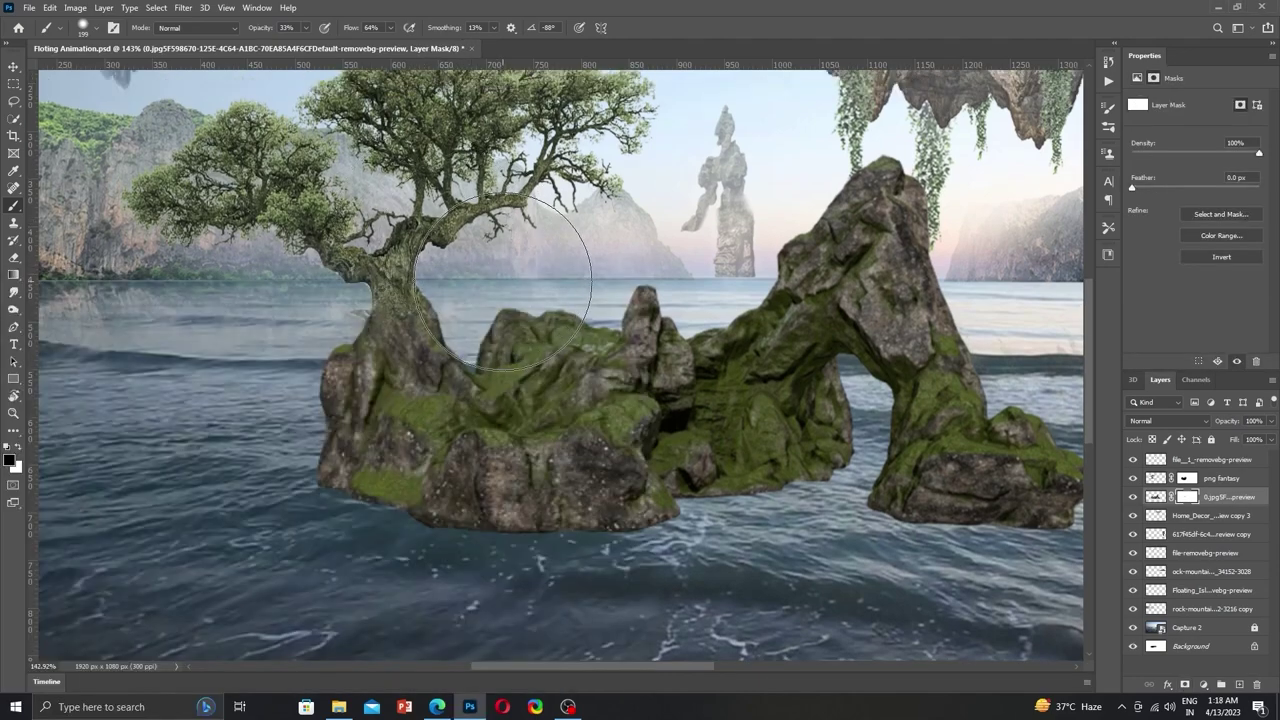
right_click(510, 290)
key(Escape)
scroll(444, 309, up, 3)
scroll(444, 309, up, 2)
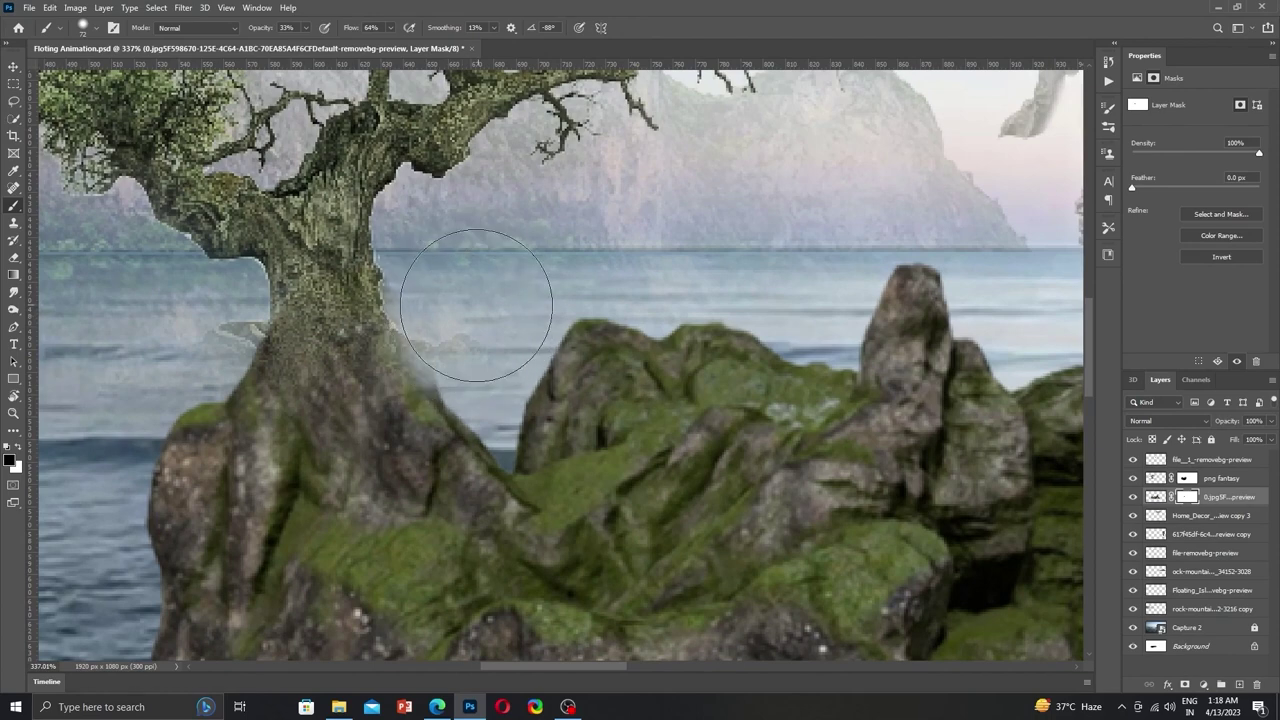
Lasso and feather the stray area left of the trunk and clear it on the mask.
click(1187, 478)
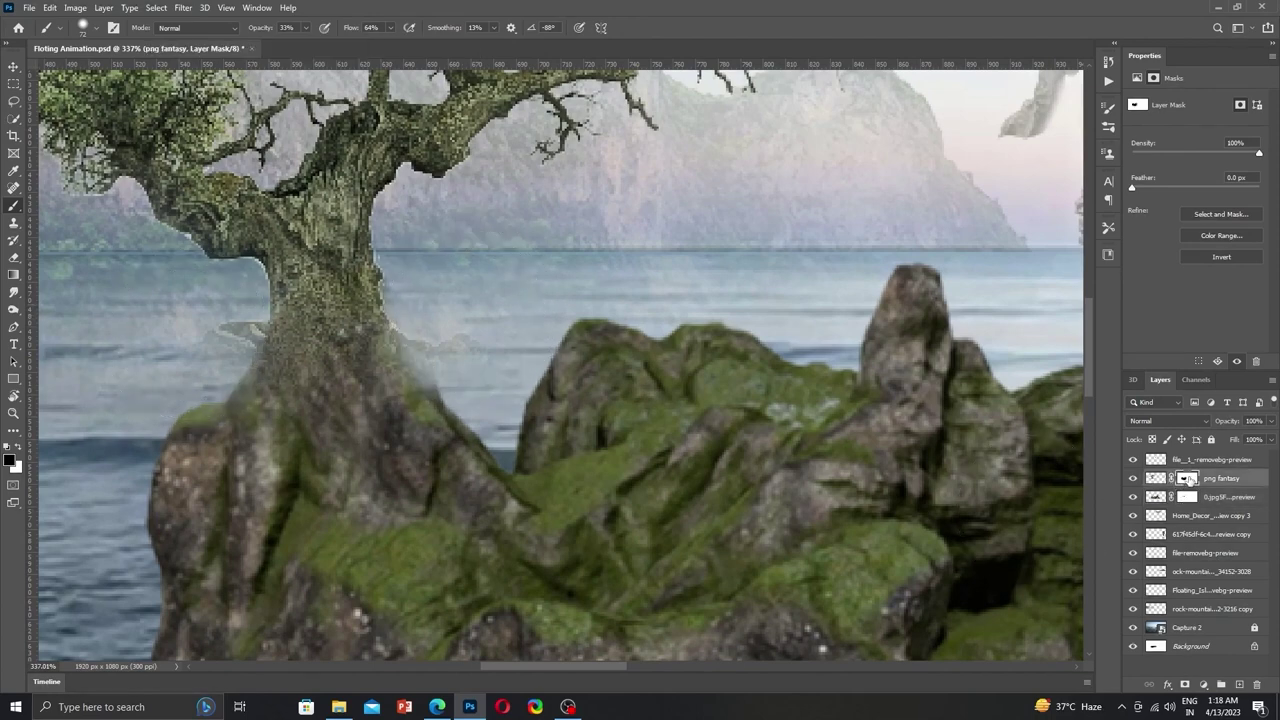
key(l)
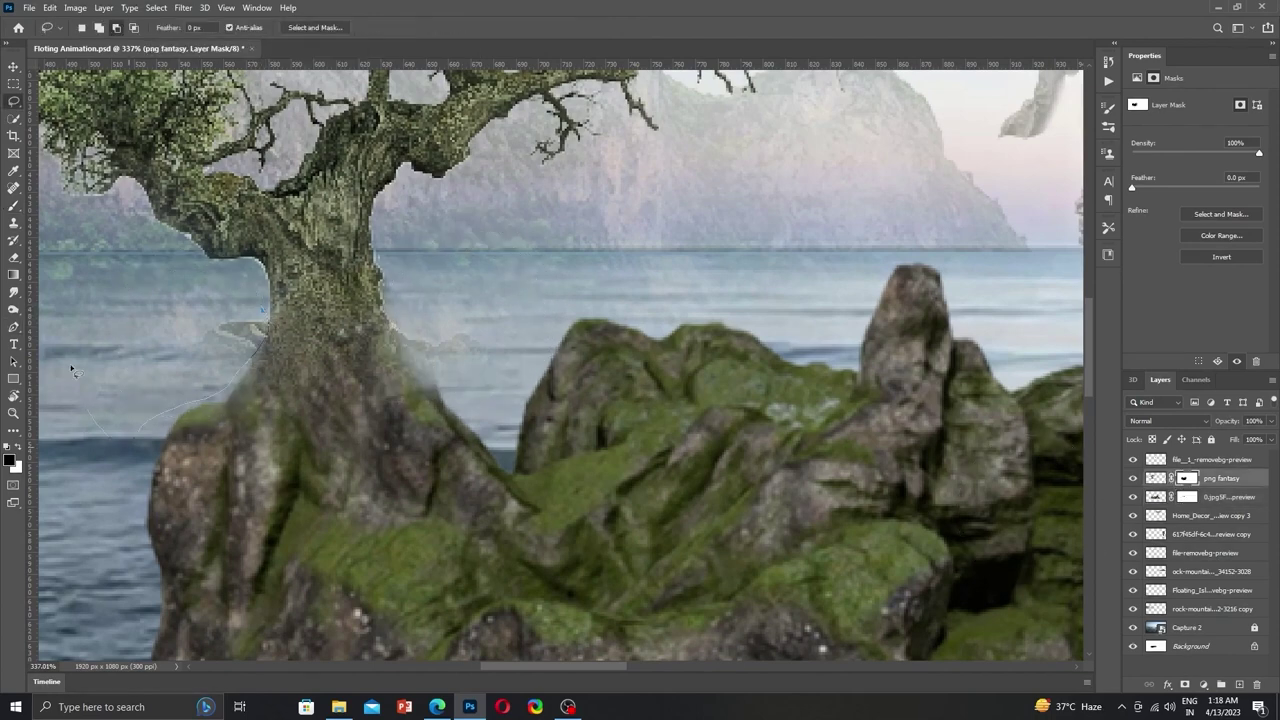
drag(70, 370, 263, 322)
key(shift+F6)
key(Return)
key(Delete)
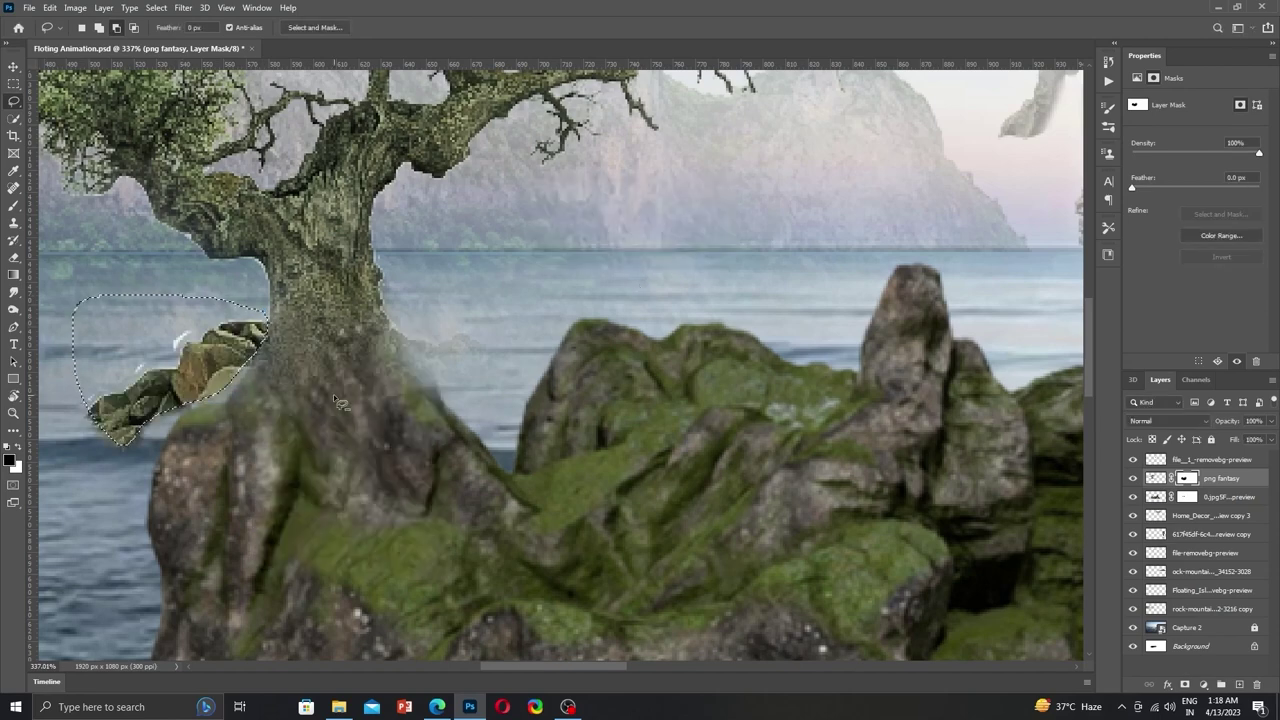
Delete the remaining rock and grey fragments from the png fantasy pixels within a feathered selection.
click(1155, 478)
key(Delete)
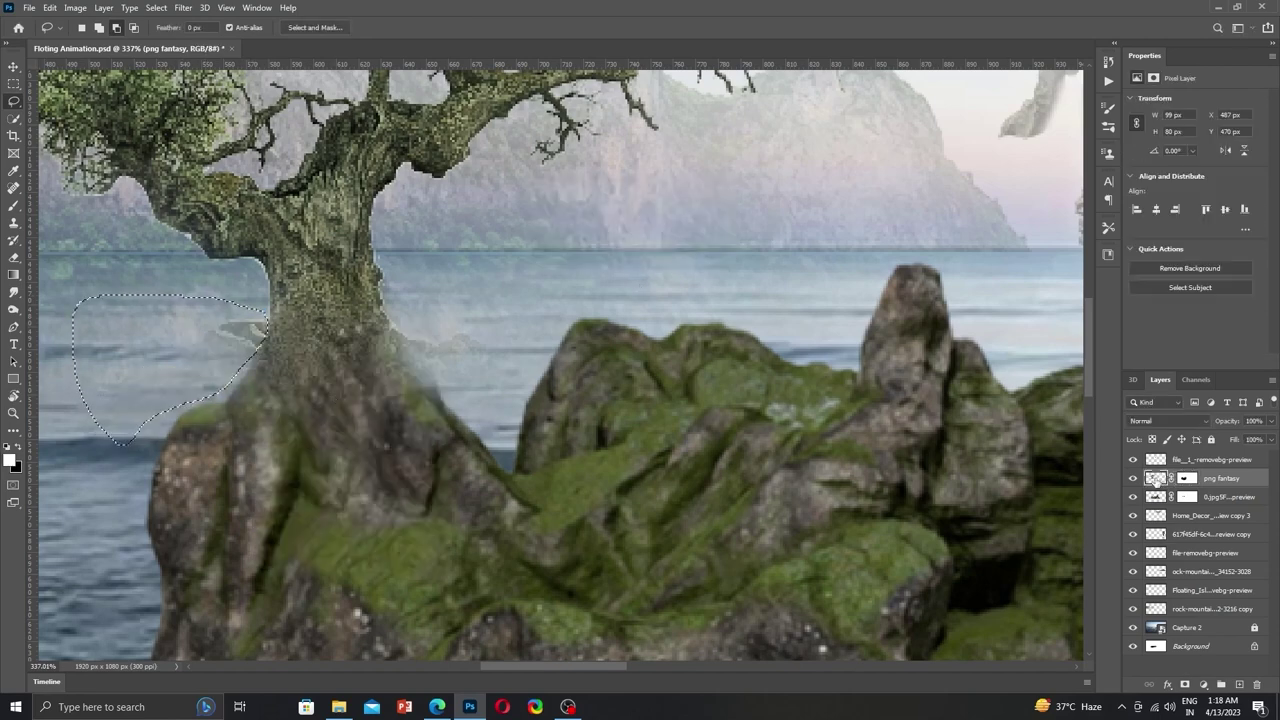
key(Delete)
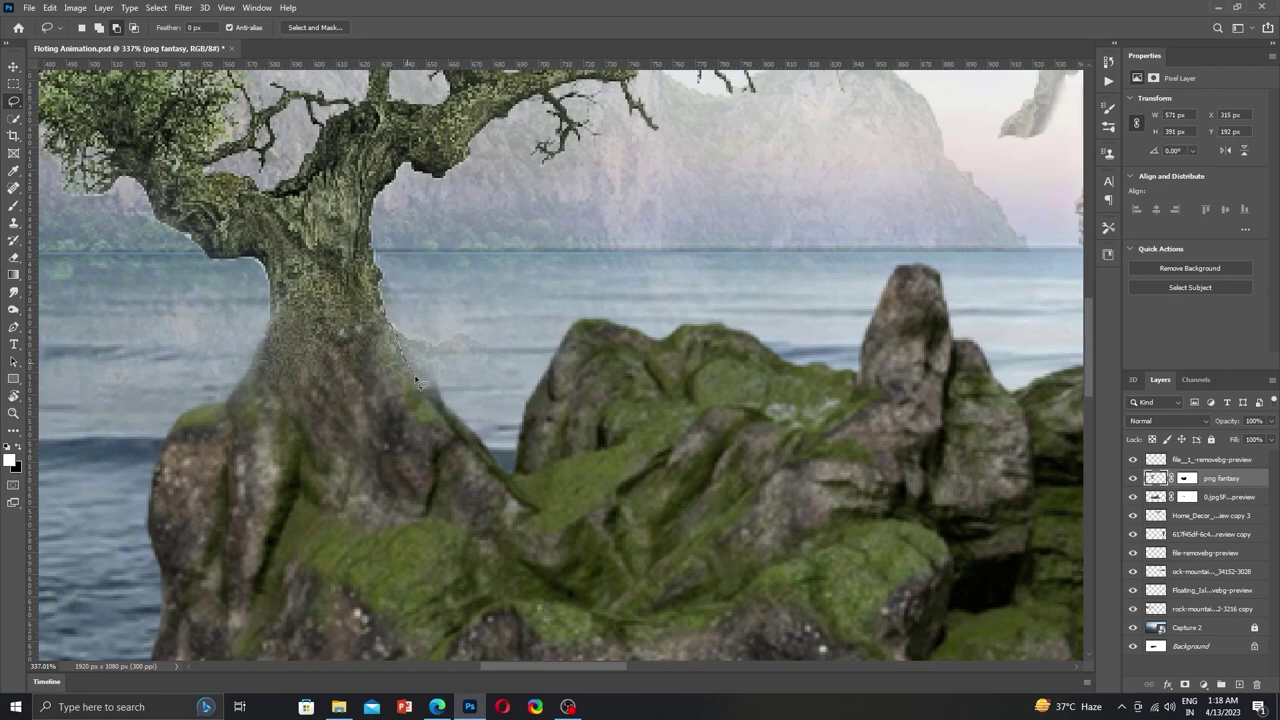
key(shift+F6)
key(Return)
key(Delete)
Fit the composition on screen and drag the tree island image in from the Images folder.
key(ctrl+0)
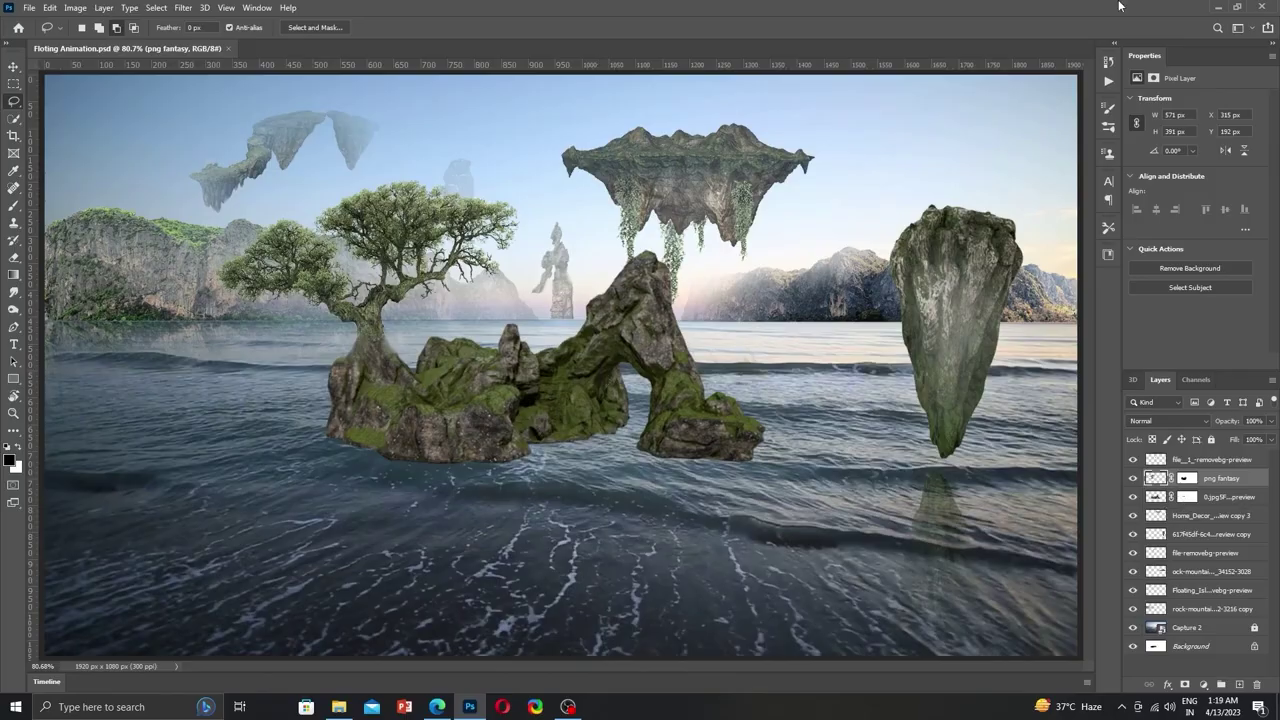
click(1214, 7)
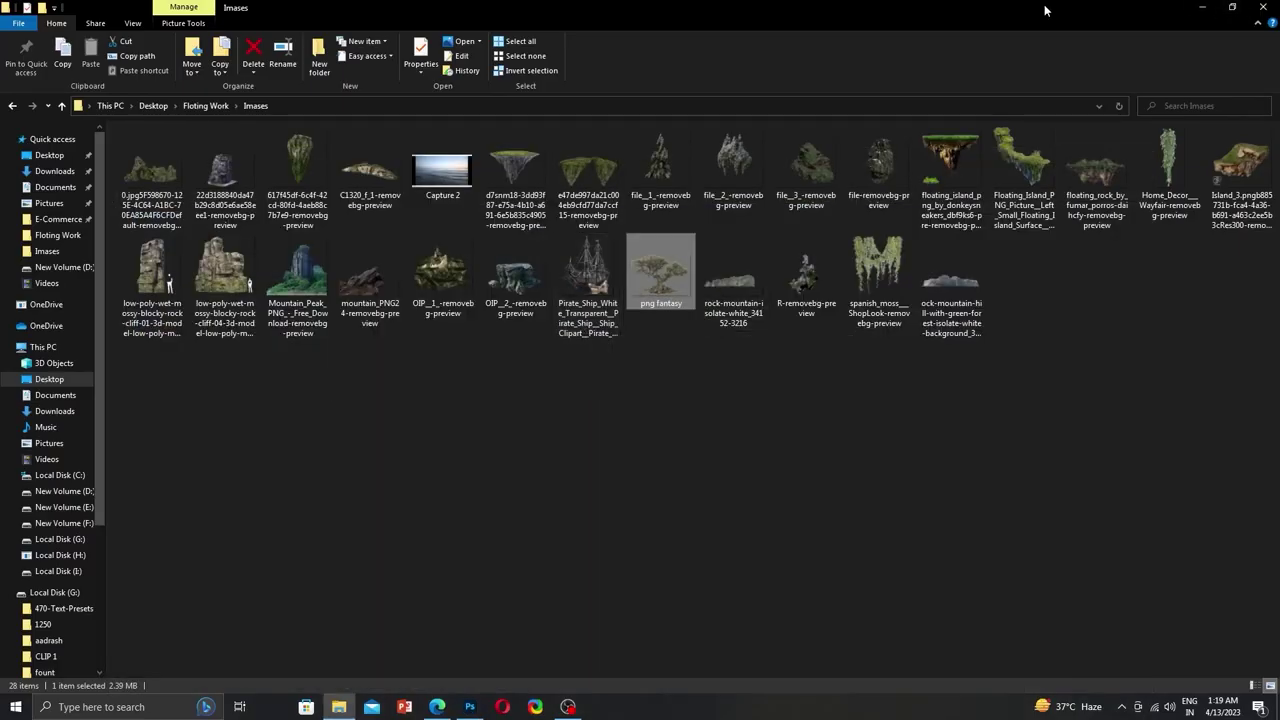
ctrl+click(733, 165)
mouse_move(660, 270)
mouse_down()
mouse_move(686, 526)
mouse_move(483, 612)
mouse_up()
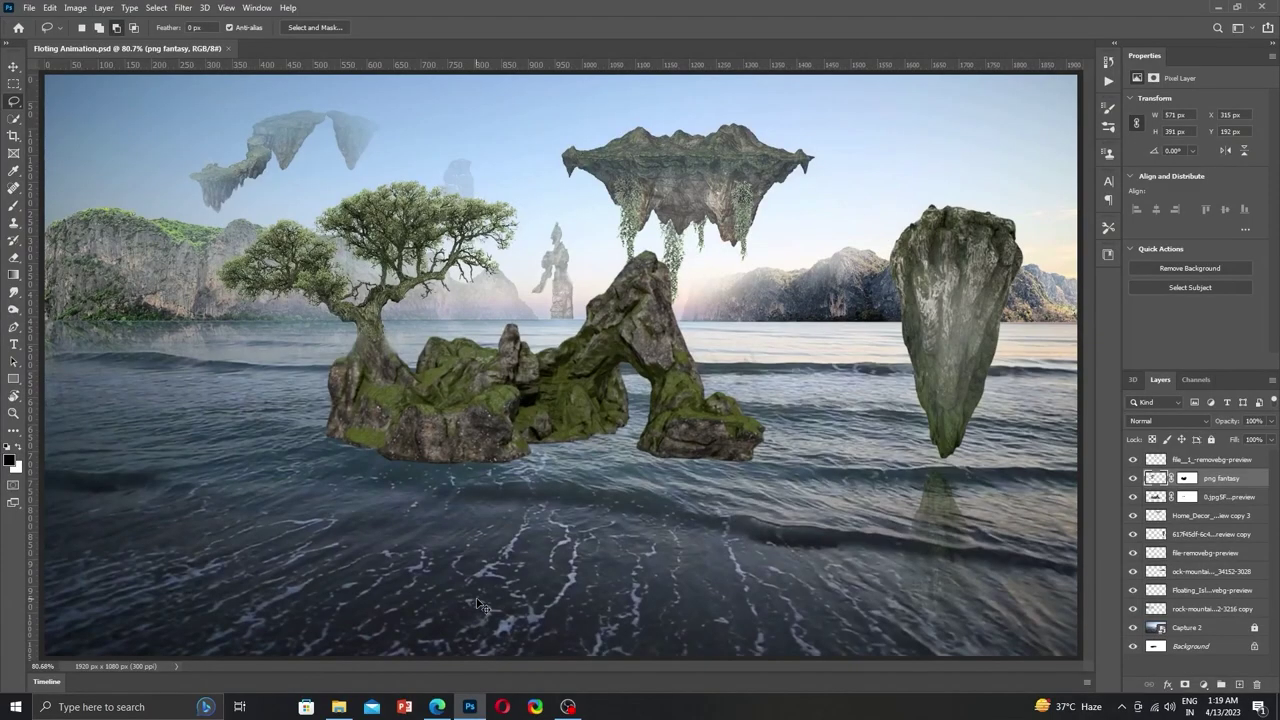
Place the tree island image, move it lower in the layer stack, and reshape it.
drag(688, 346, 688, 346)
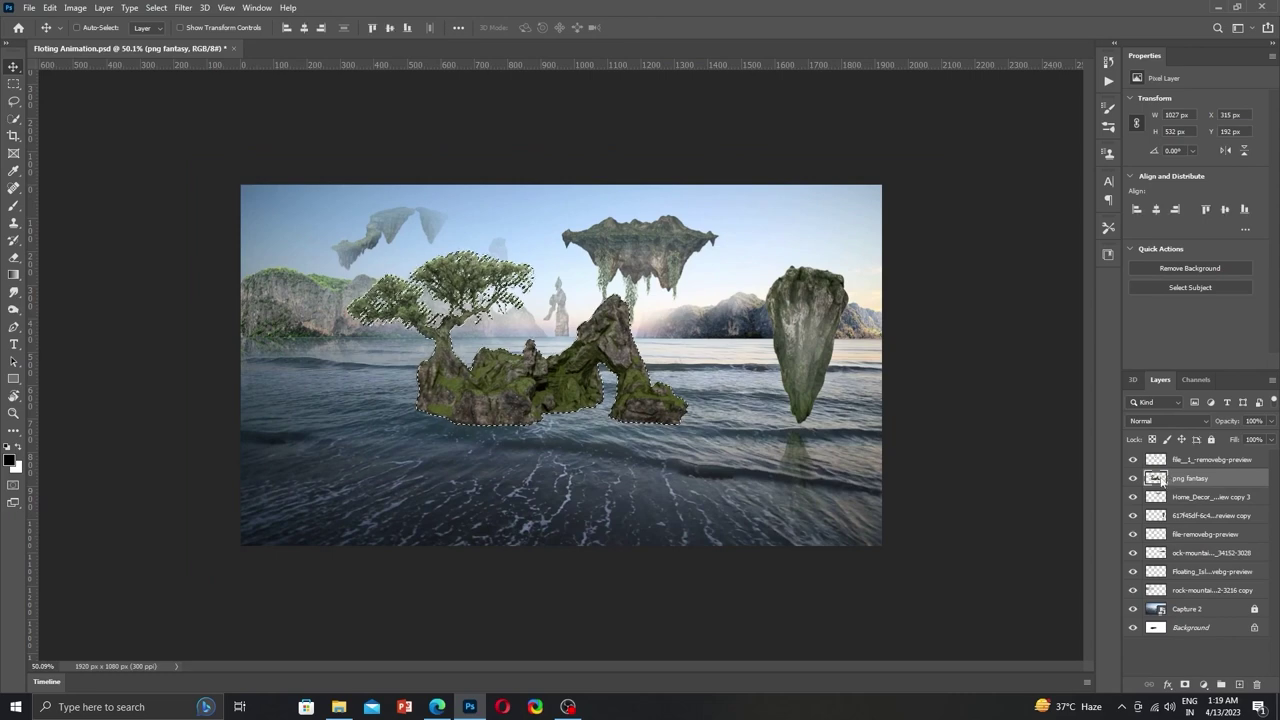
mouse_move(488, 418)
mouse_down()
mouse_move(636, 352)
mouse_move(672, 258)
mouse_up()
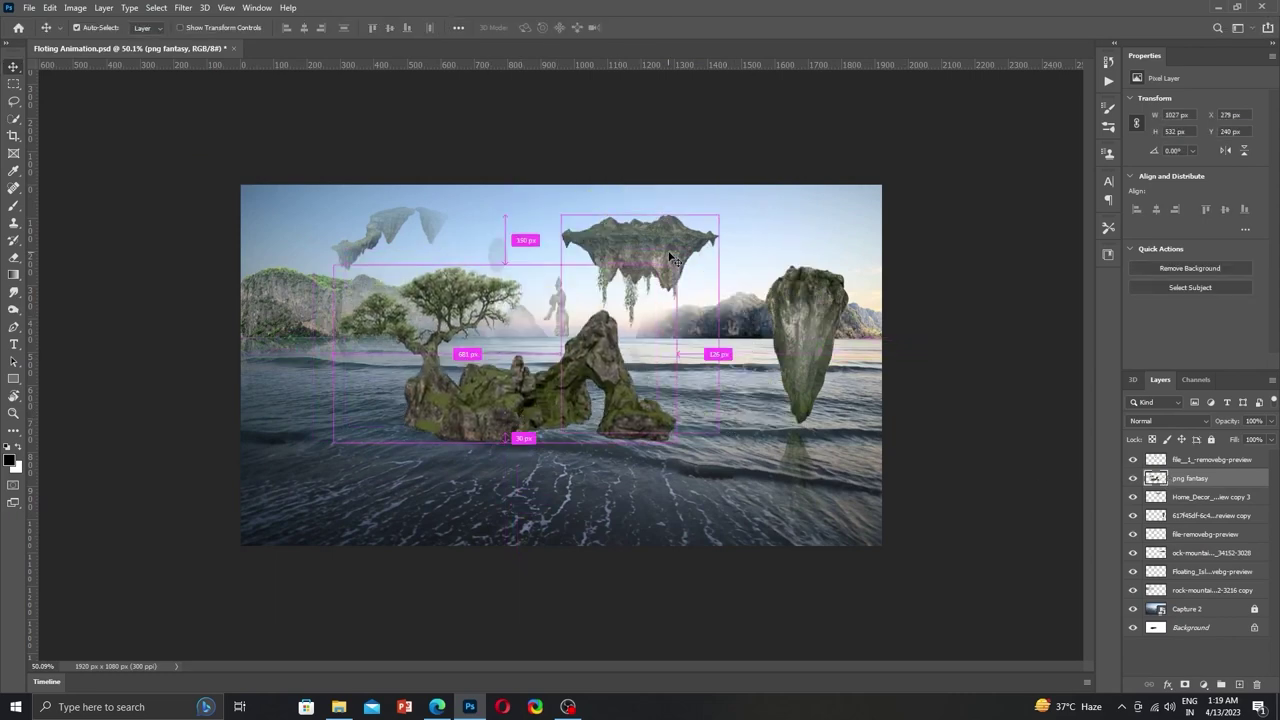
drag(672, 258, 1192, 592)
key(ctrl+t)
drag(798, 140, 740, 191)
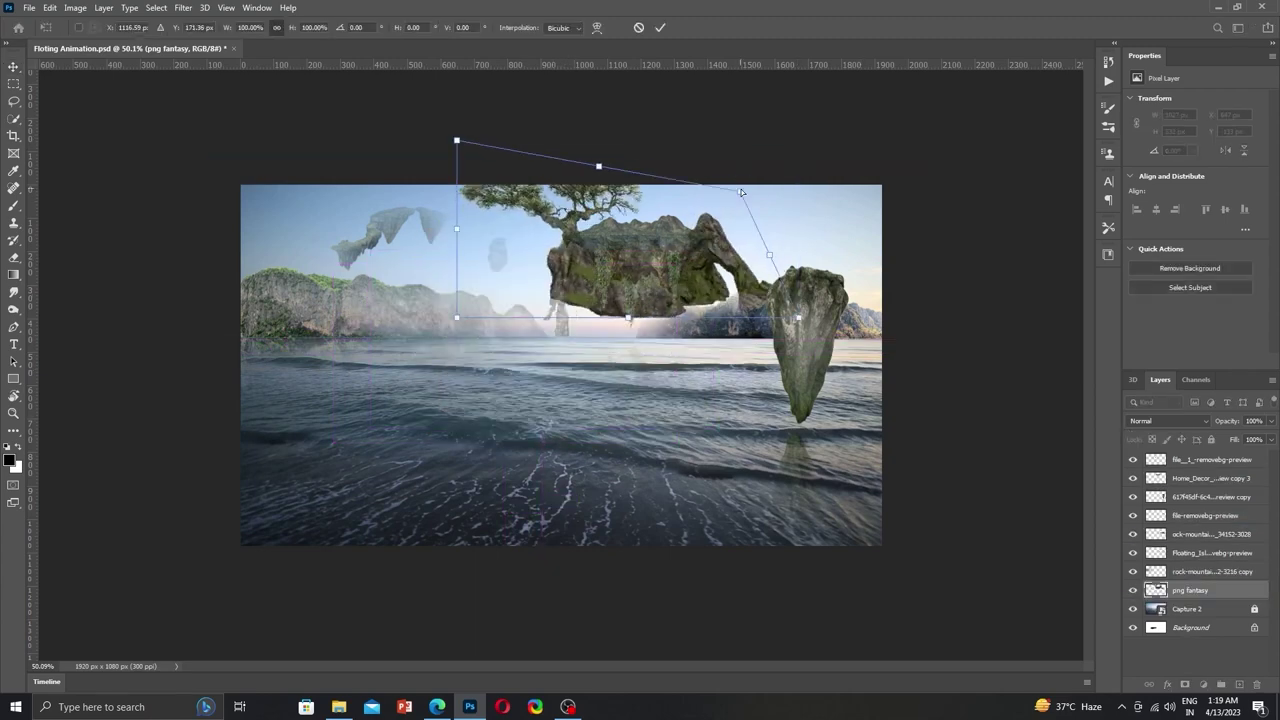
key(Return)
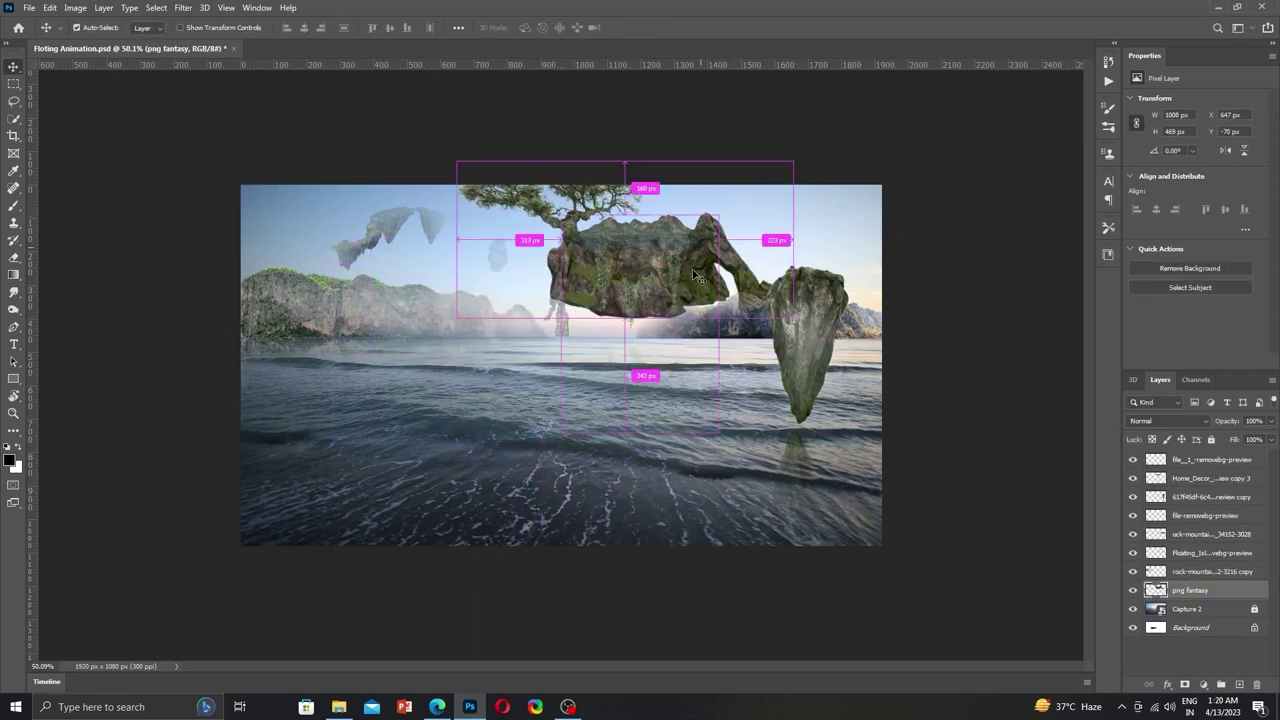
drag(700, 270, 725, 285)
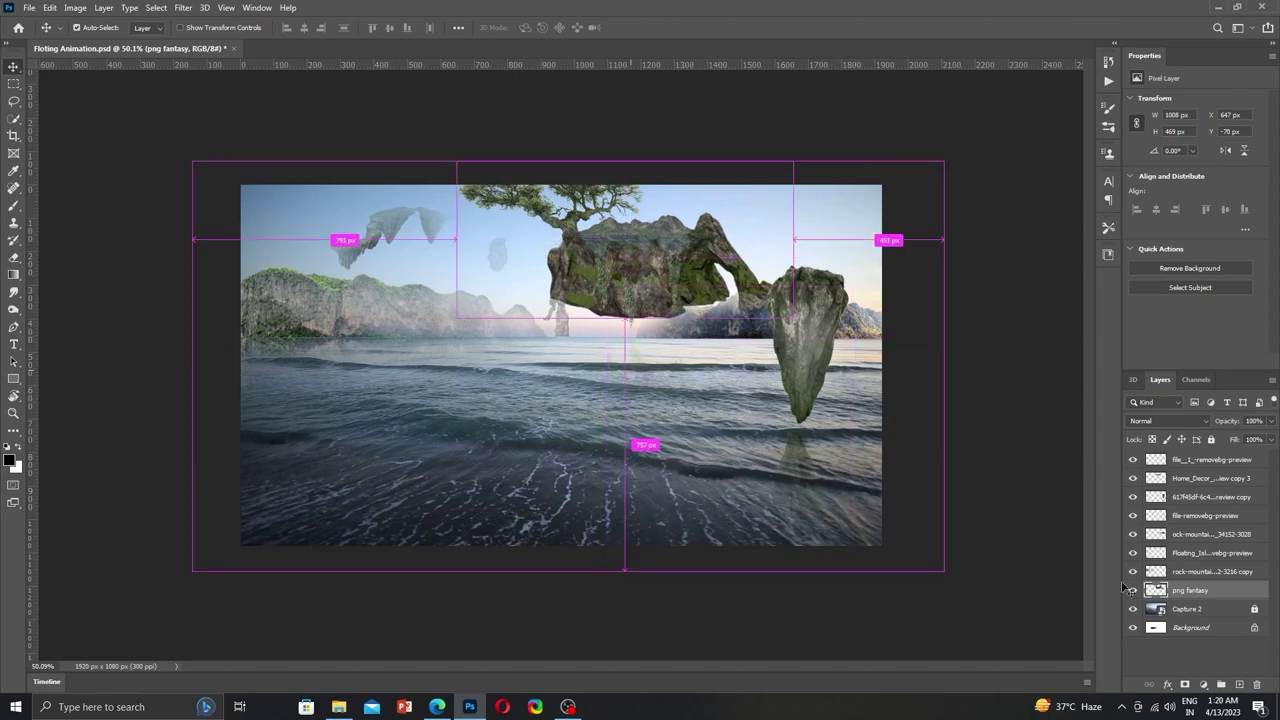
Try moving the island with rock-mountain copy into the water, then undo back.
click(1192, 571)
drag(568, 240, 513, 340)
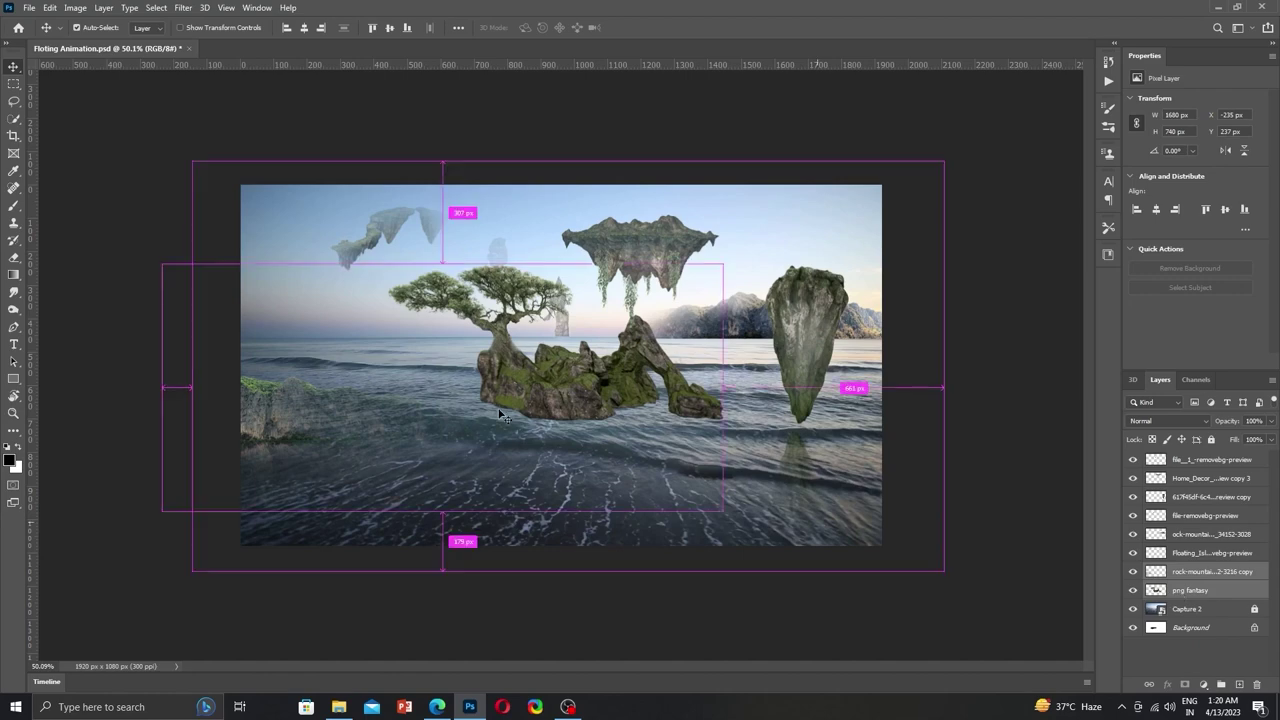
click(438, 206)
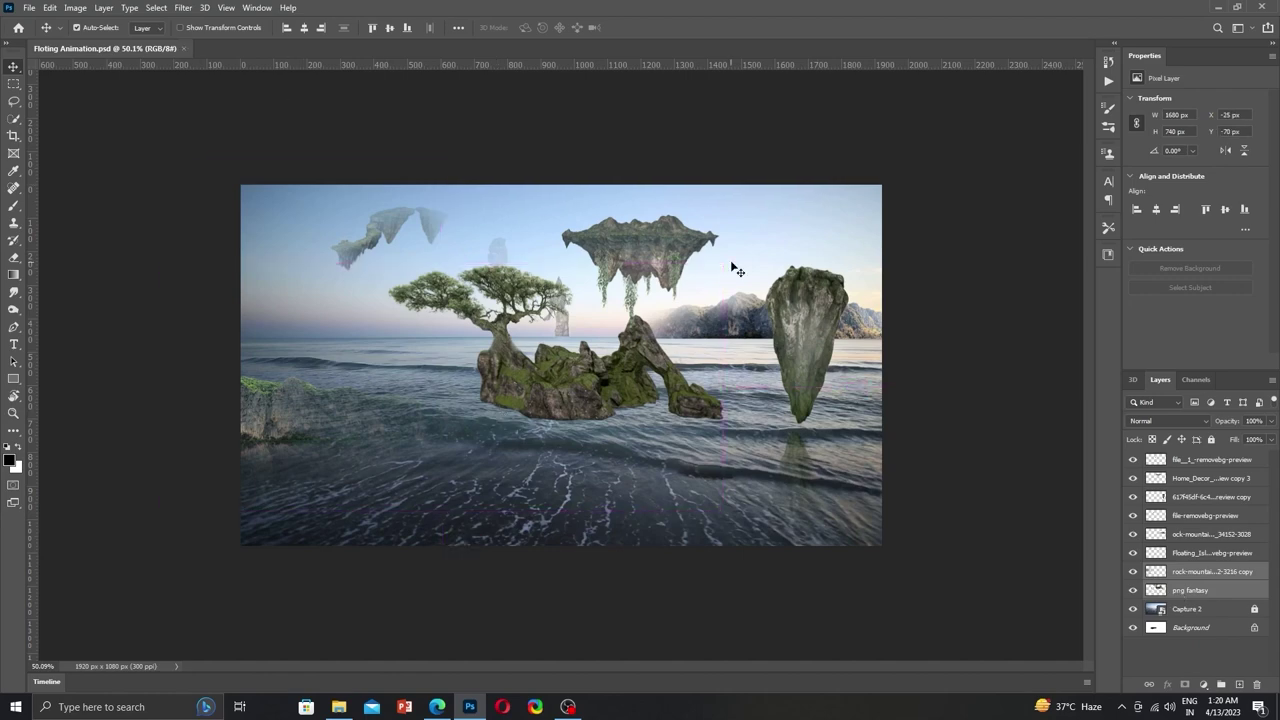
key(ctrl+z)
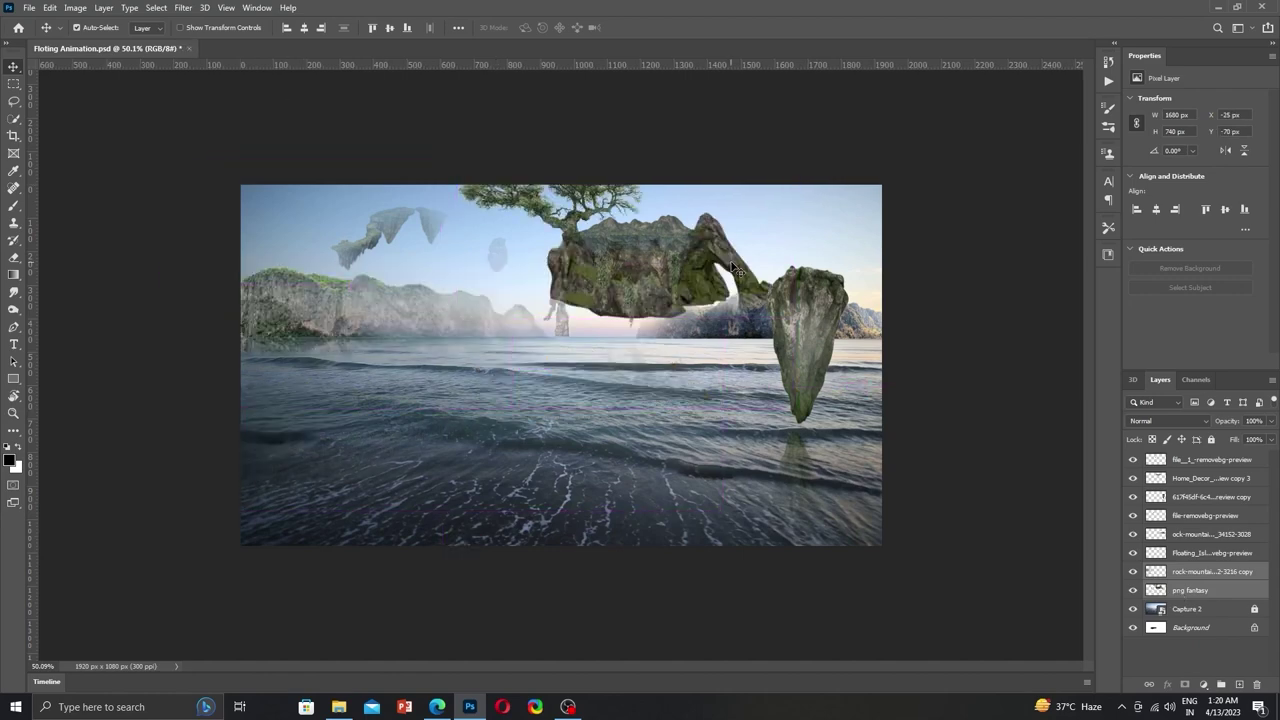
key(ctrl+z)
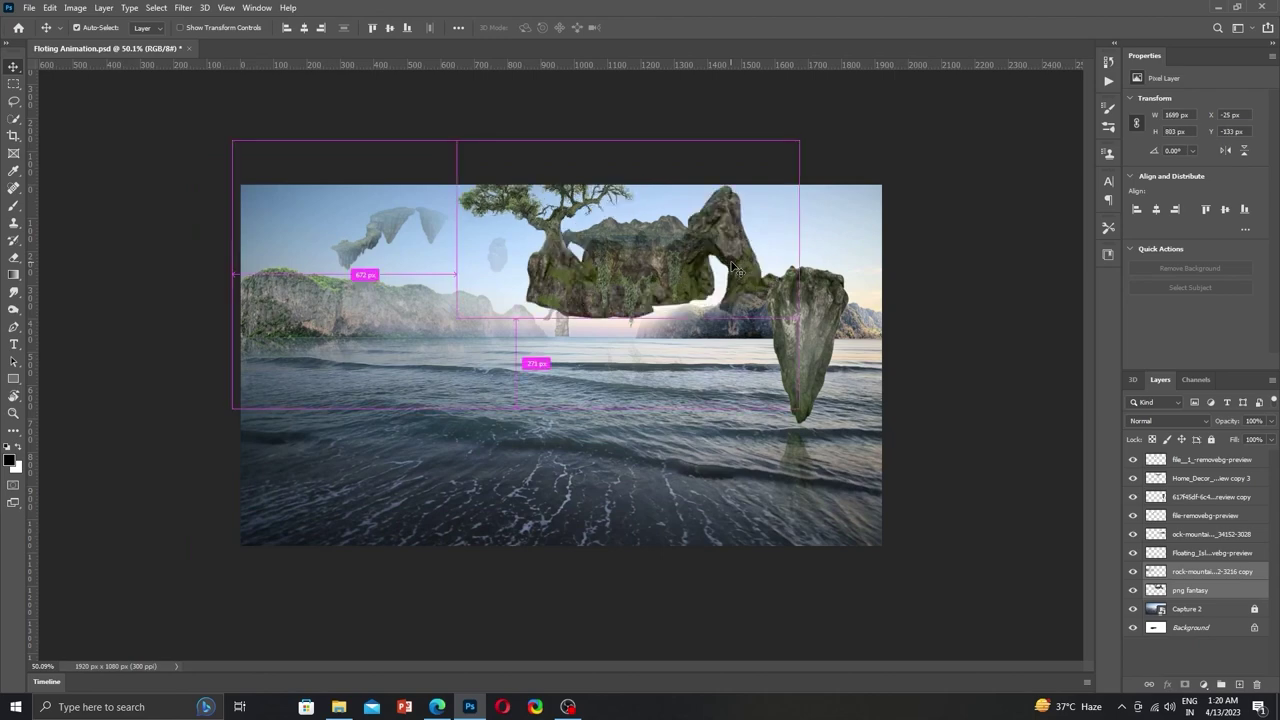
key(ctrl+z)
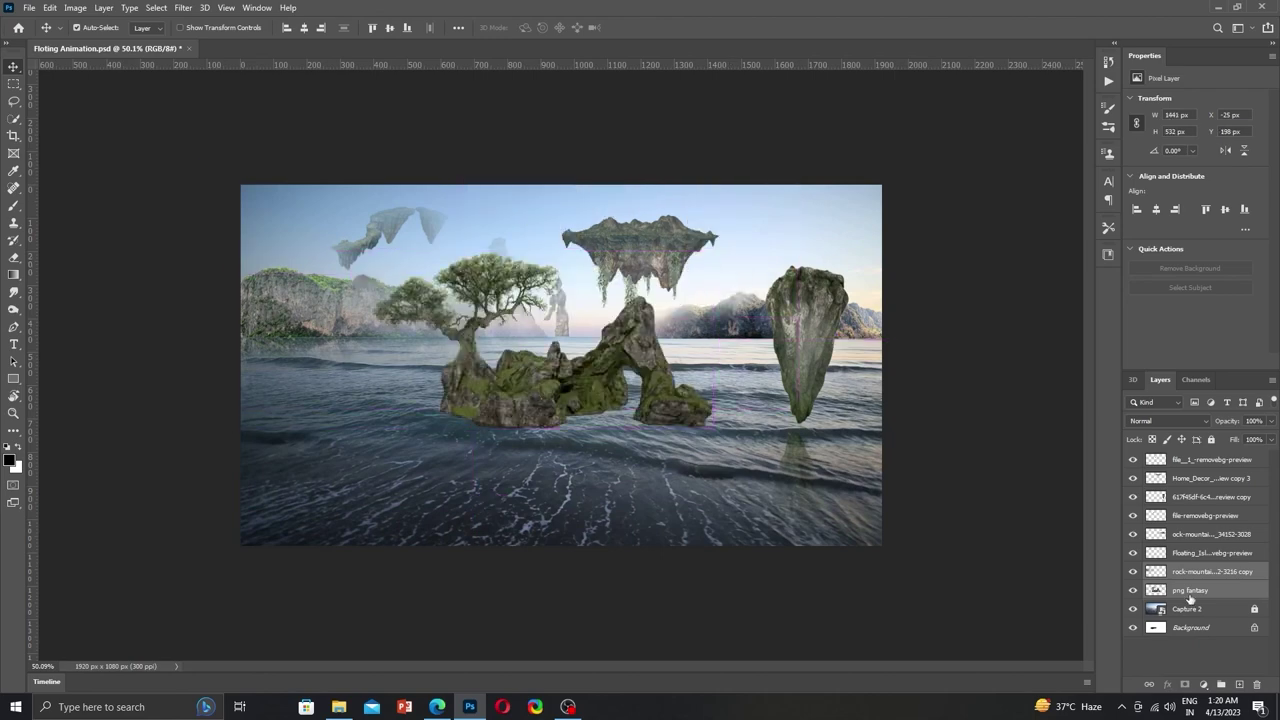
key(ctrl+t)
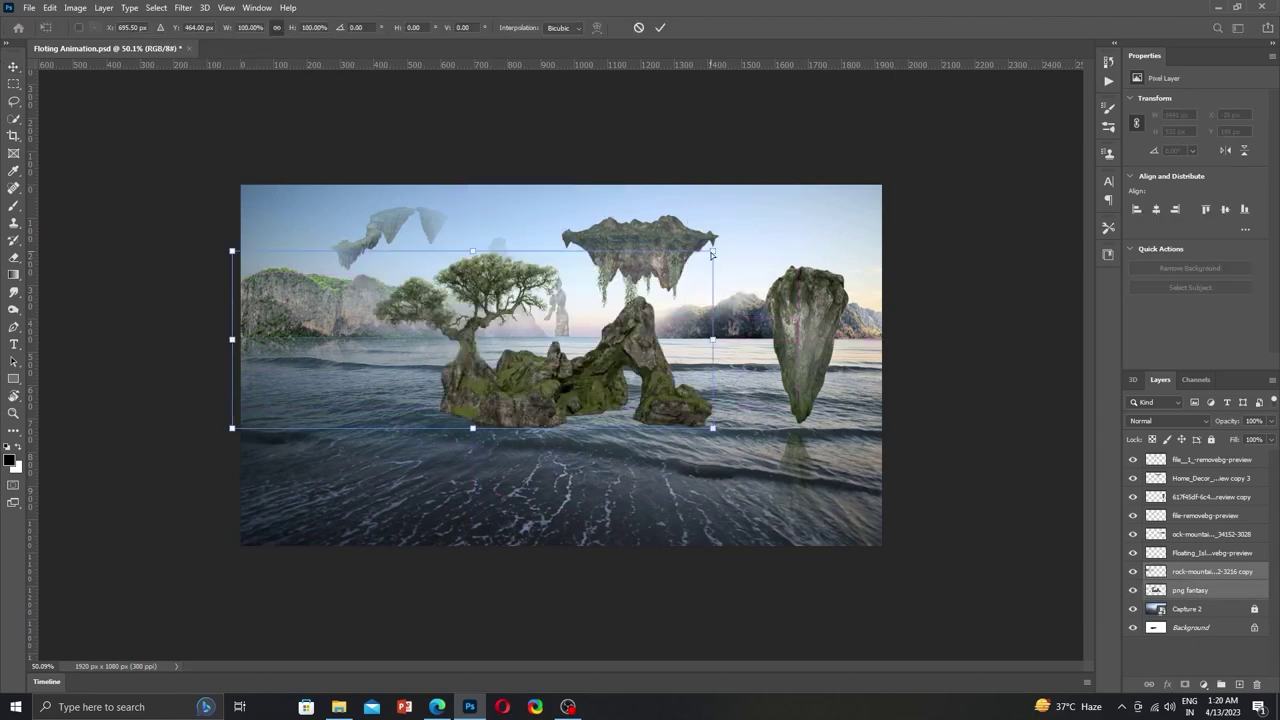
key(Return)
click(1234, 594)
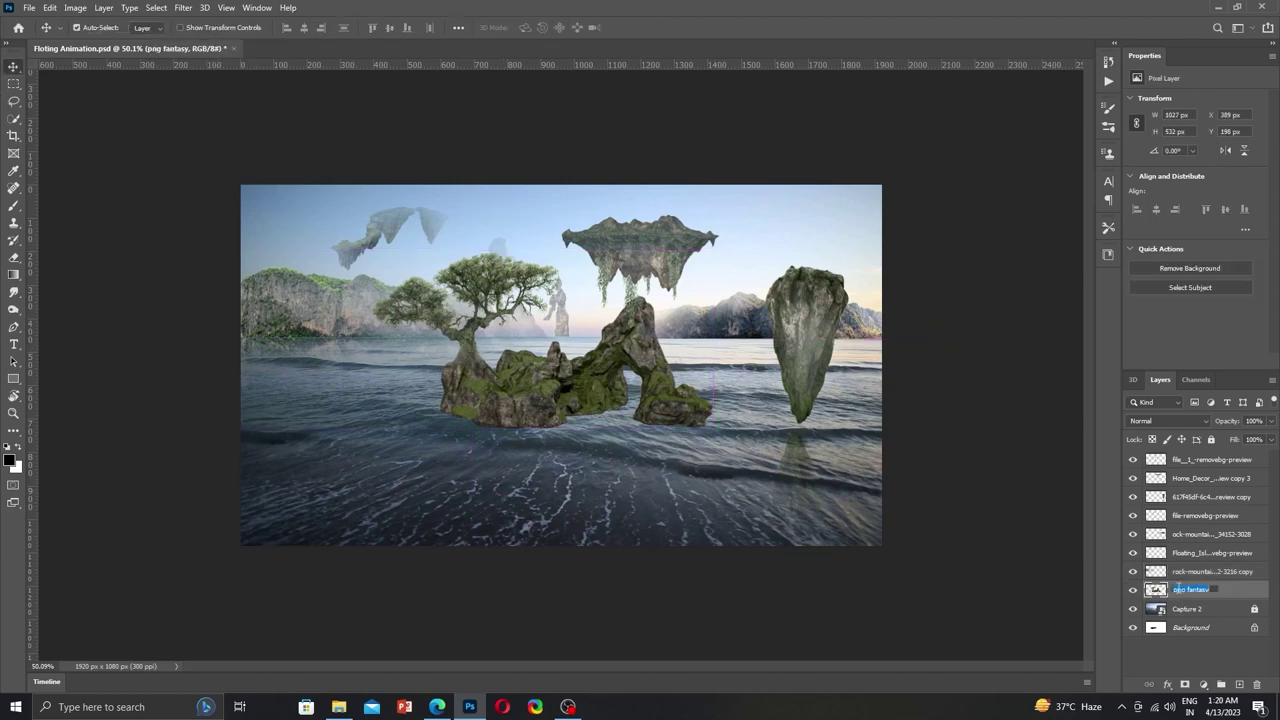
ctrl+click(1234, 594)
Narrow the tree island from its top-right corner and move it down-right in the water.
click(1234, 591)
key(ctrl+t)
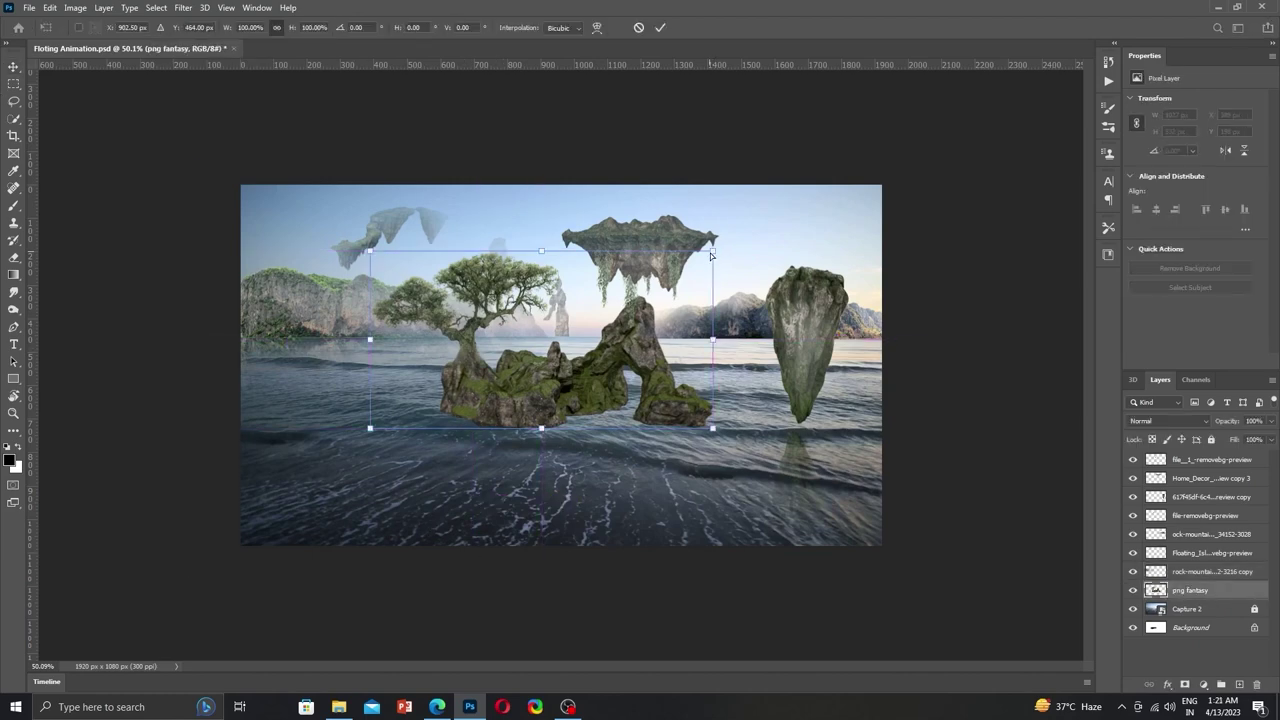
drag(711, 256, 641, 273)
key(Return)
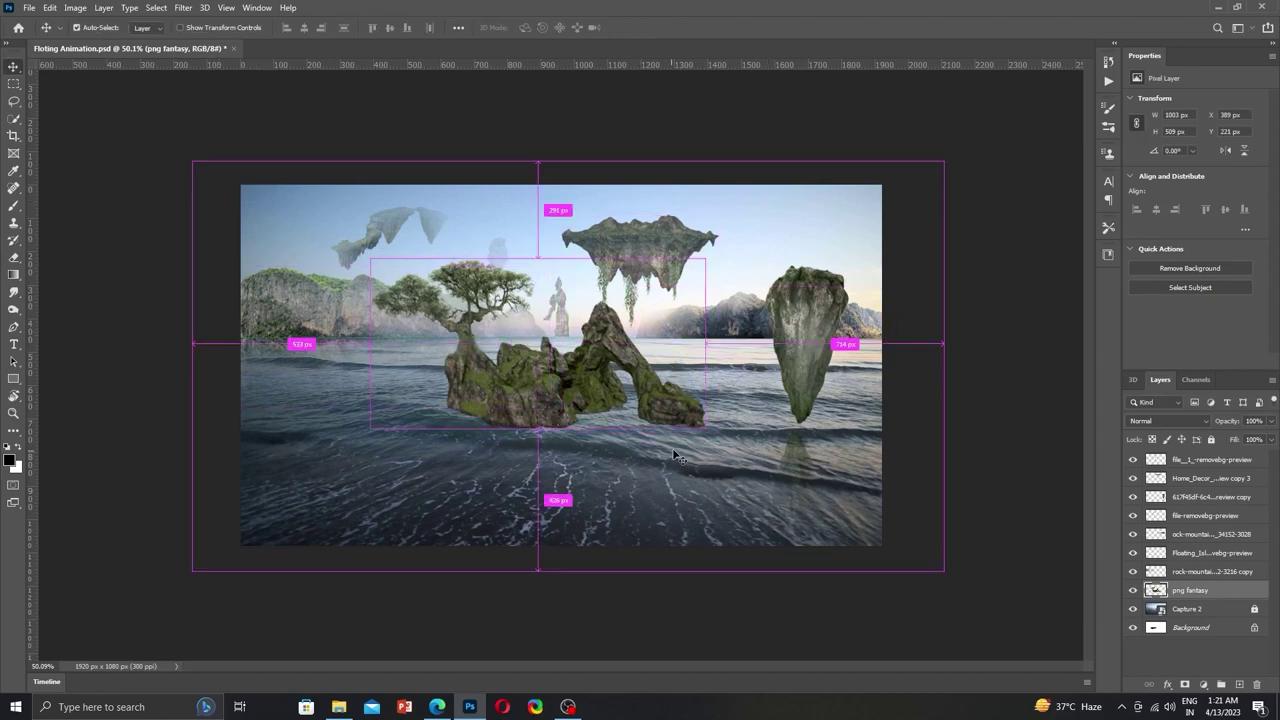
click(1176, 592)
mouse_move(540, 372)
mouse_down()
mouse_move(585, 447)
mouse_move(588, 393)
mouse_up()
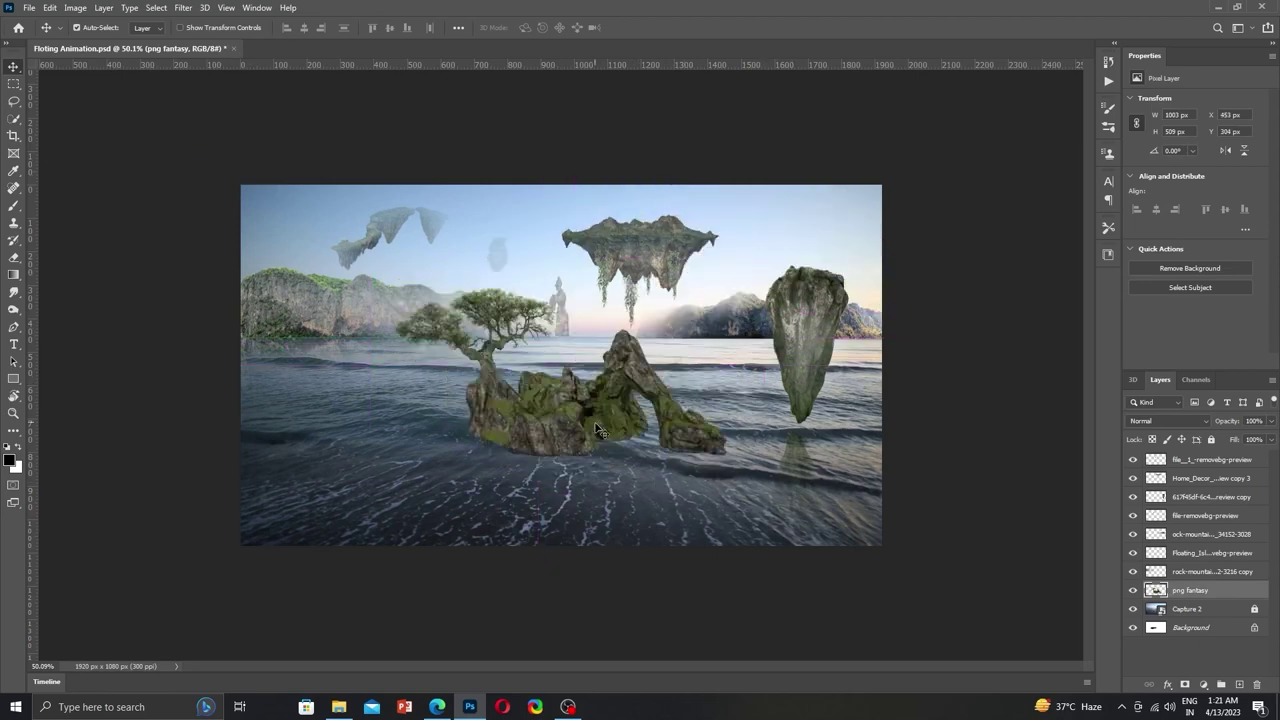
click(1133, 591)
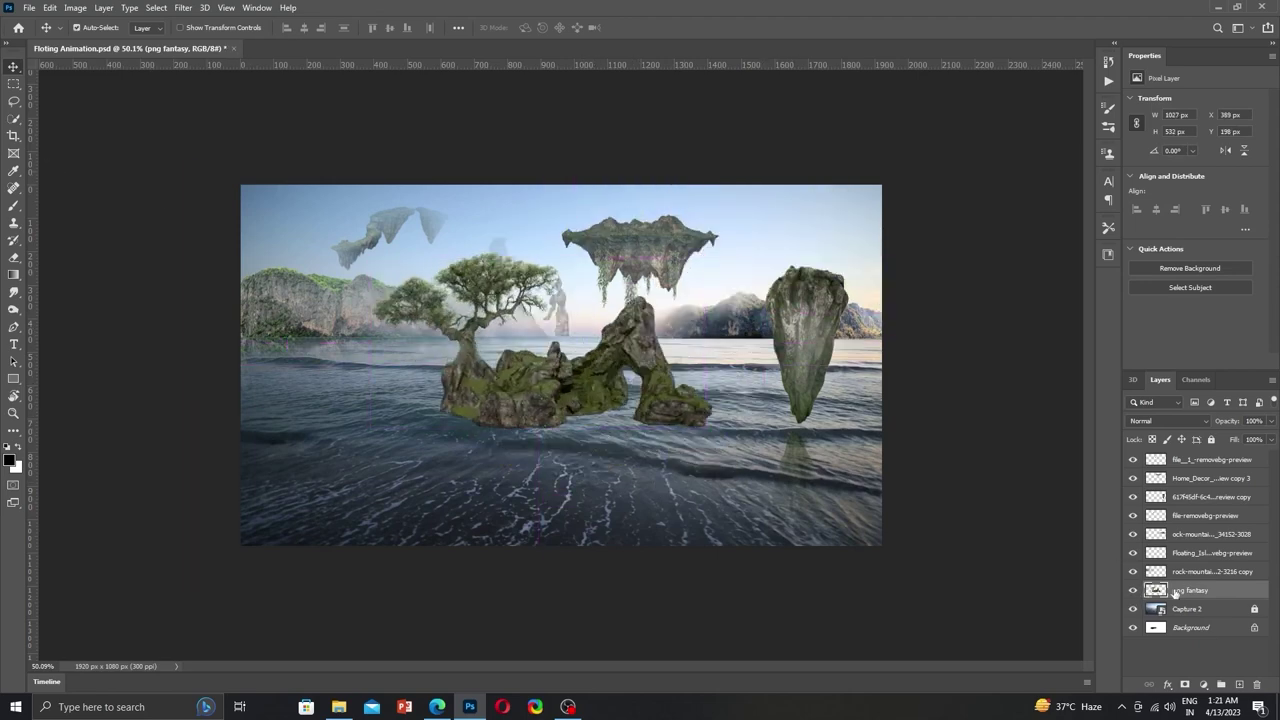
Shrink the tree island, flip it horizontally, and place it in the top-right corner.
key(ctrl+t)
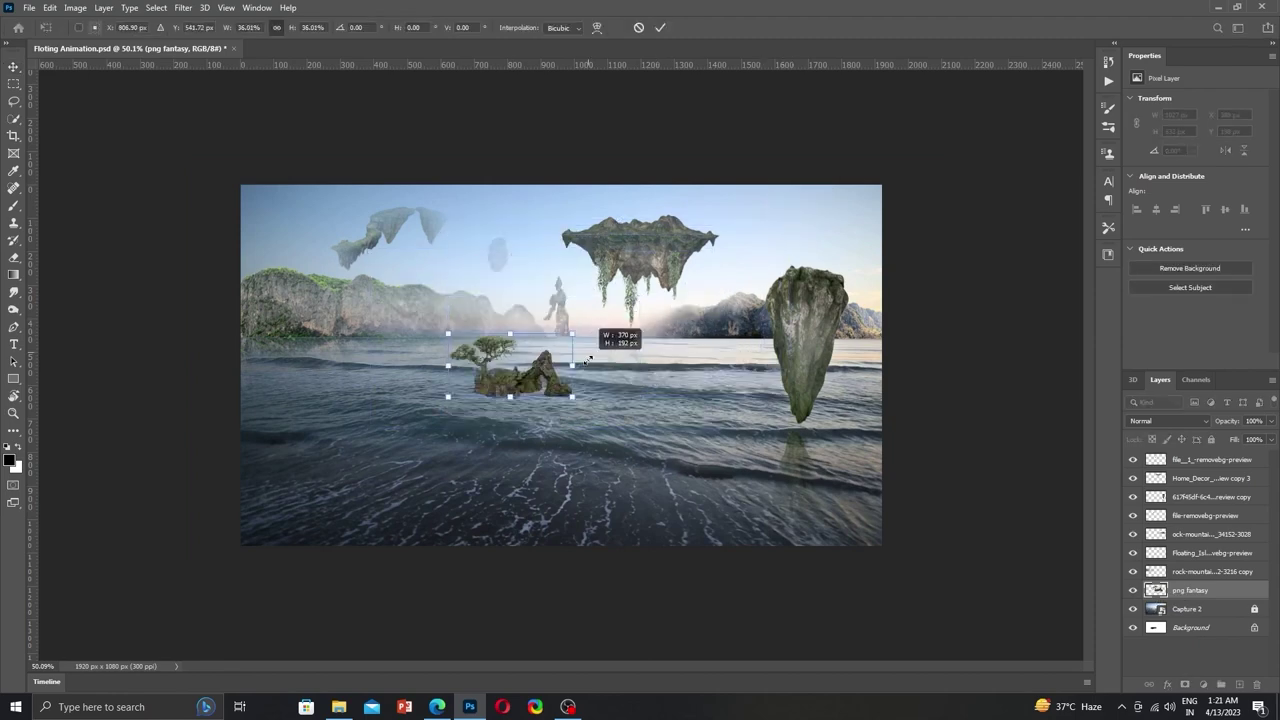
mouse_move(366, 432)
mouse_down()
mouse_move(773, 237)
mouse_move(768, 255)
mouse_up()
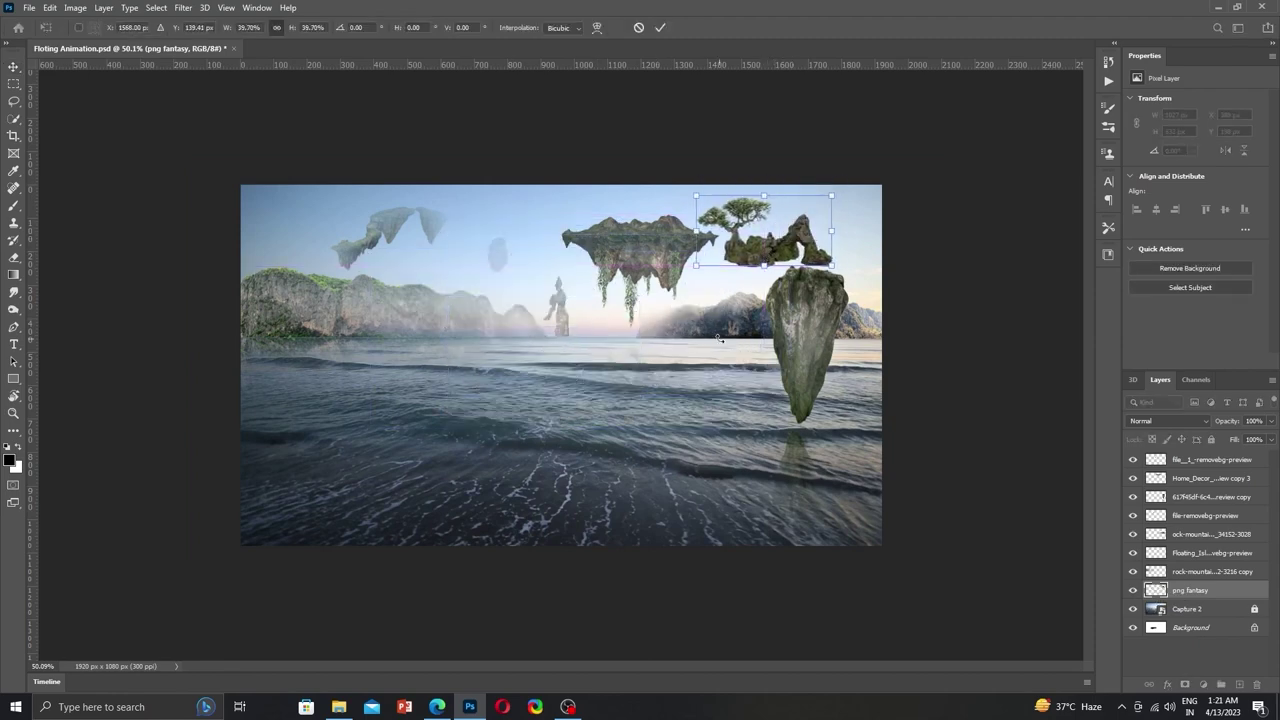
key(ctrl+0)
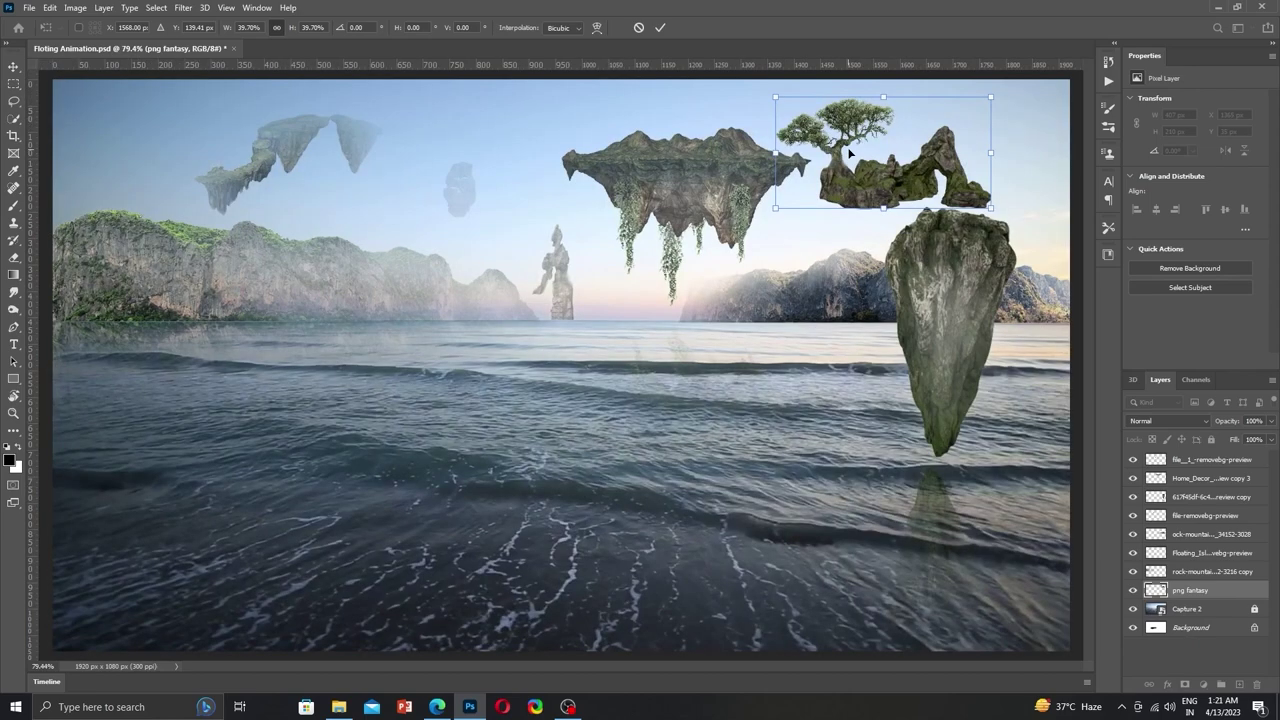
right_click(861, 164)
click(899, 389)
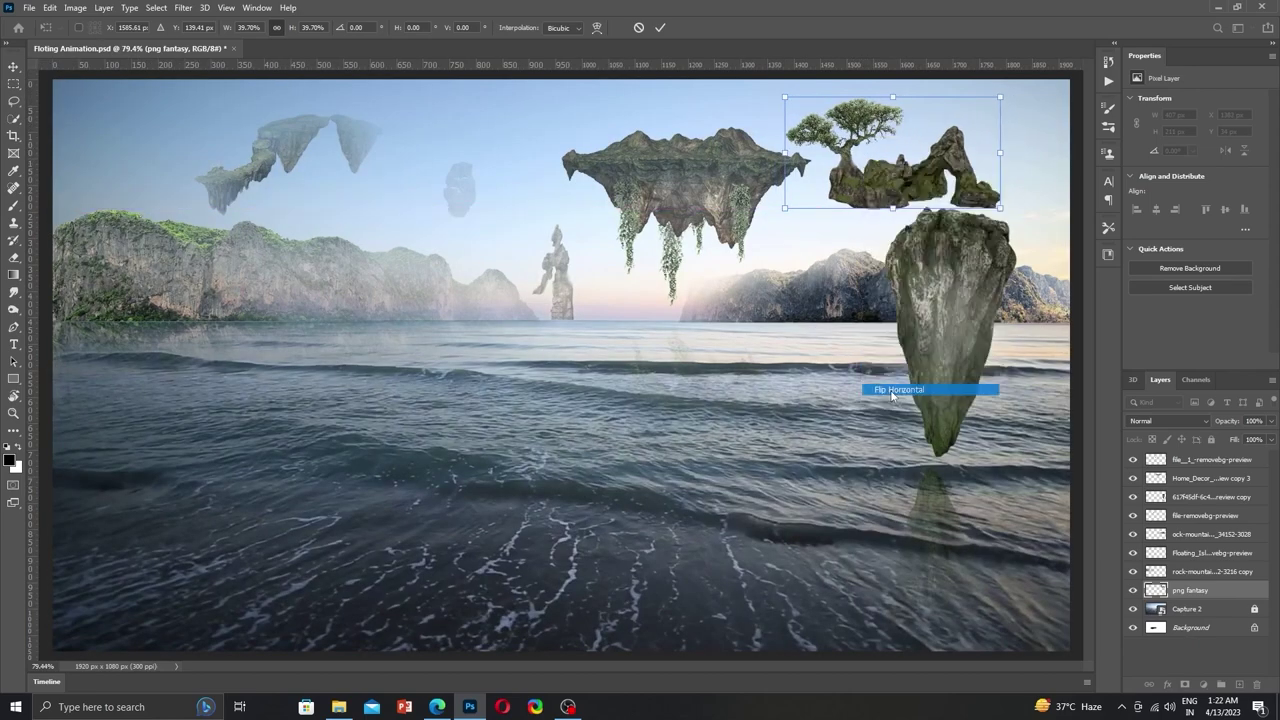
drag(870, 213, 905, 155)
scroll(905, 155, down, 1)
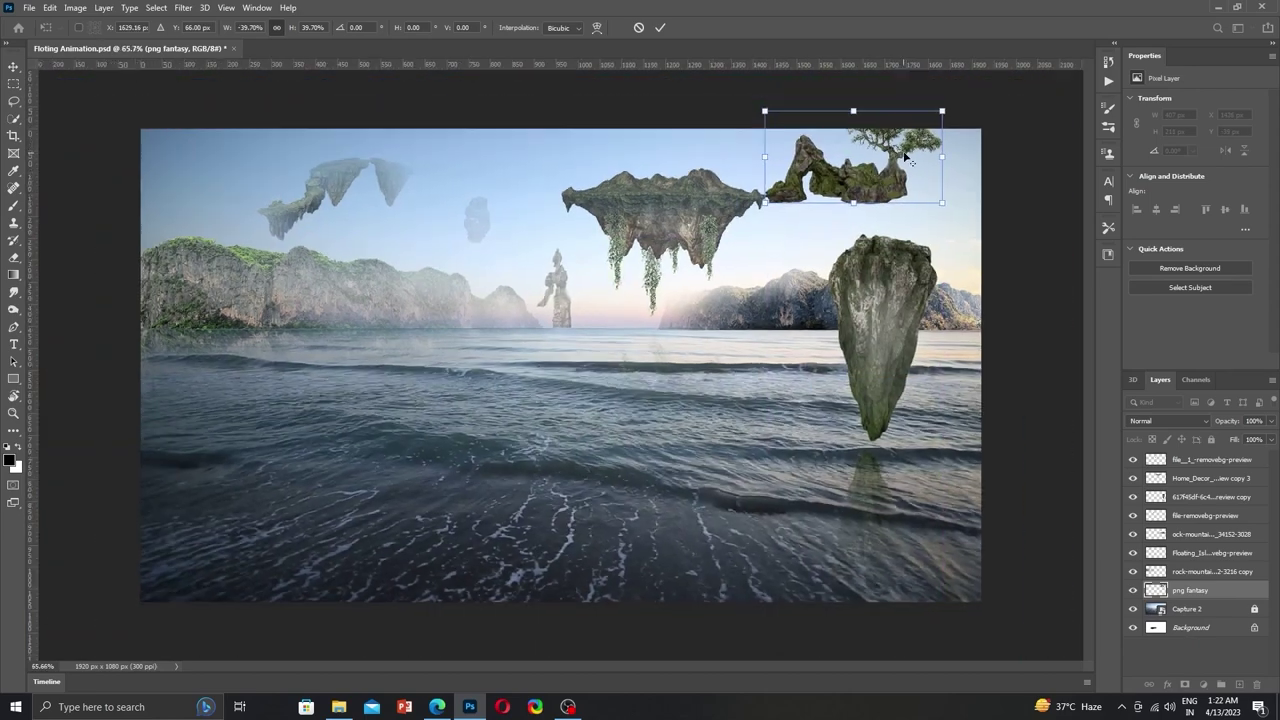
drag(793, 187, 881, 207)
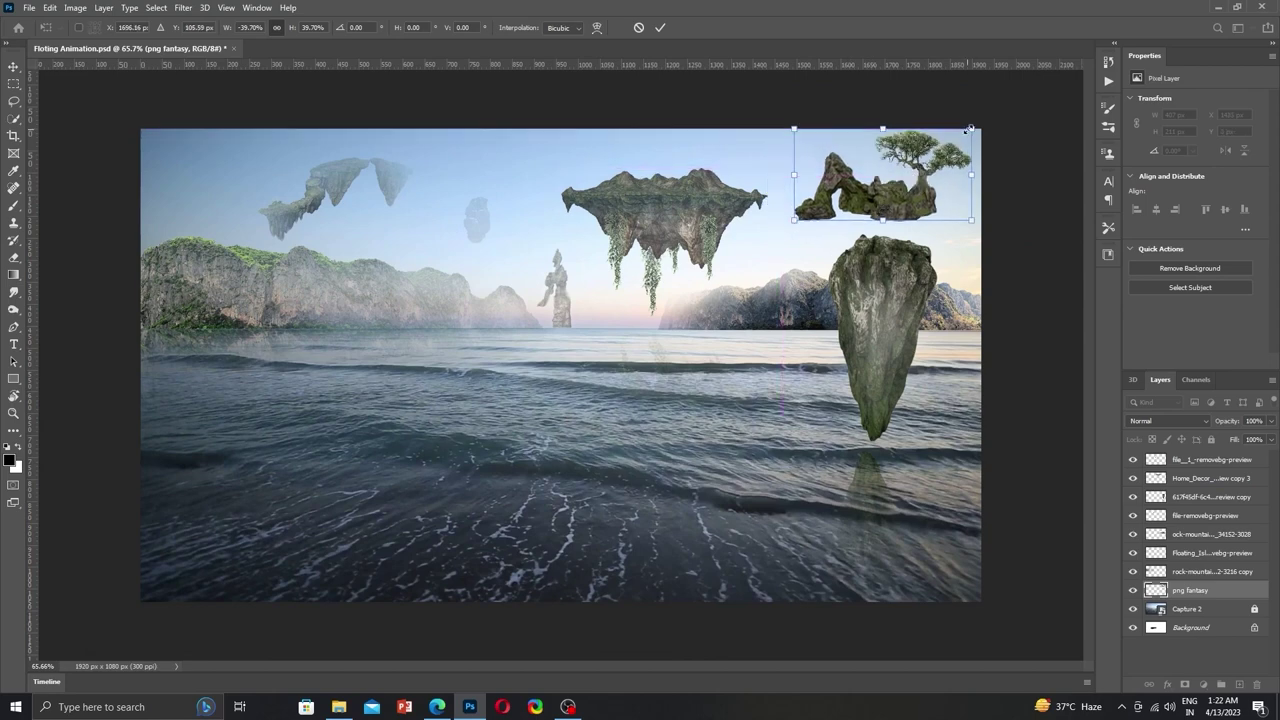
drag(969, 129, 951, 137)
drag(886, 174, 886, 176)
key(Return)
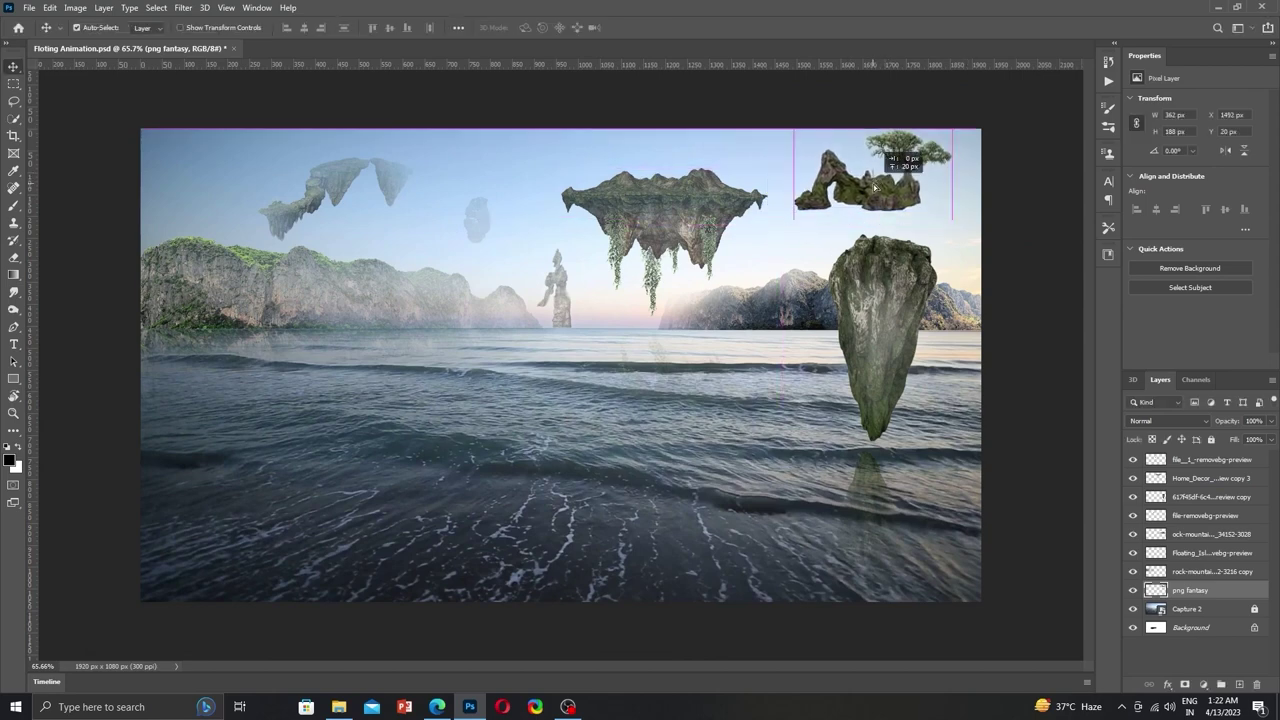
Flip the tree island back, float it in the upper-left sky, and move the faint rock top-left.
drag(873, 184, 827, 230)
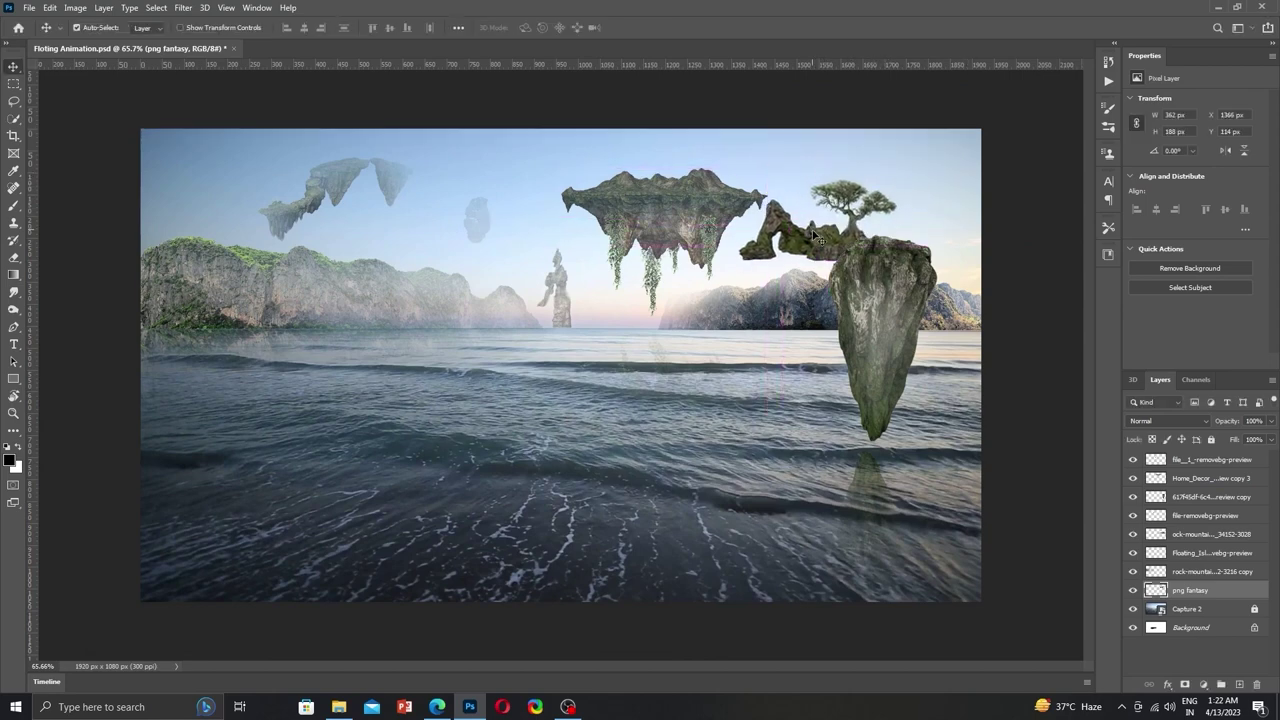
key(ctrl+t)
right_click(822, 240)
click(836, 464)
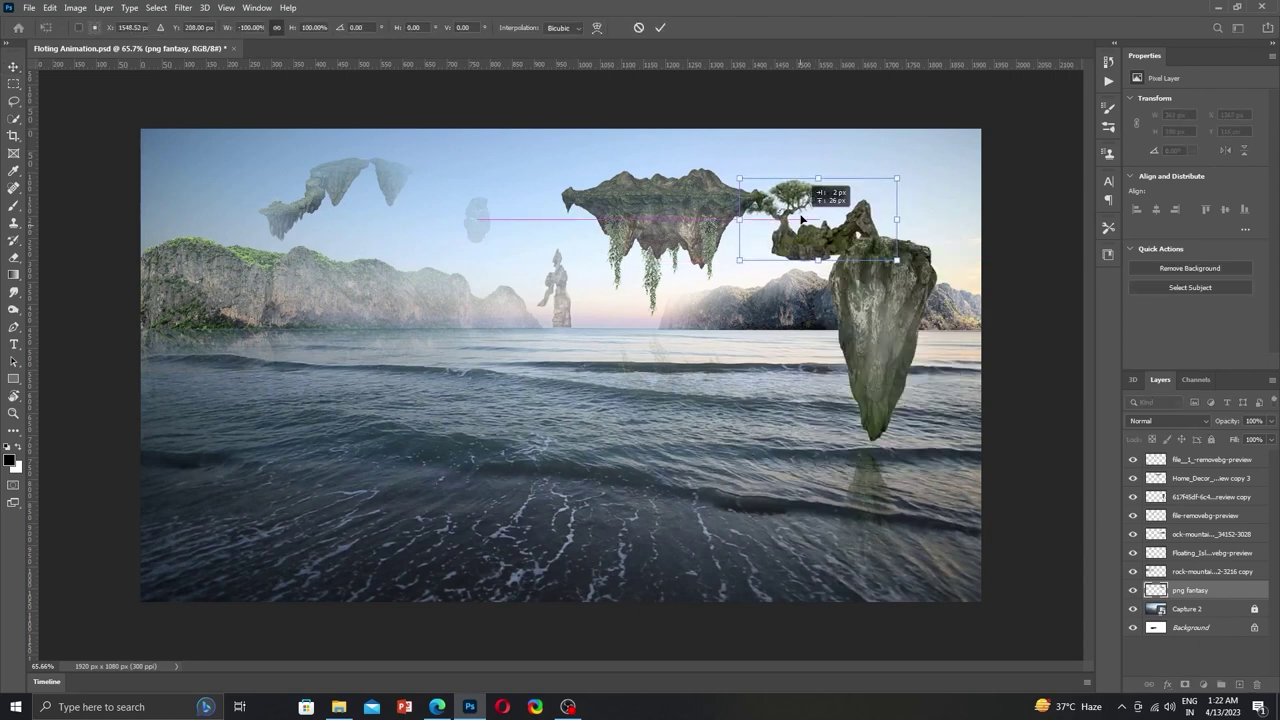
drag(830, 215, 418, 240)
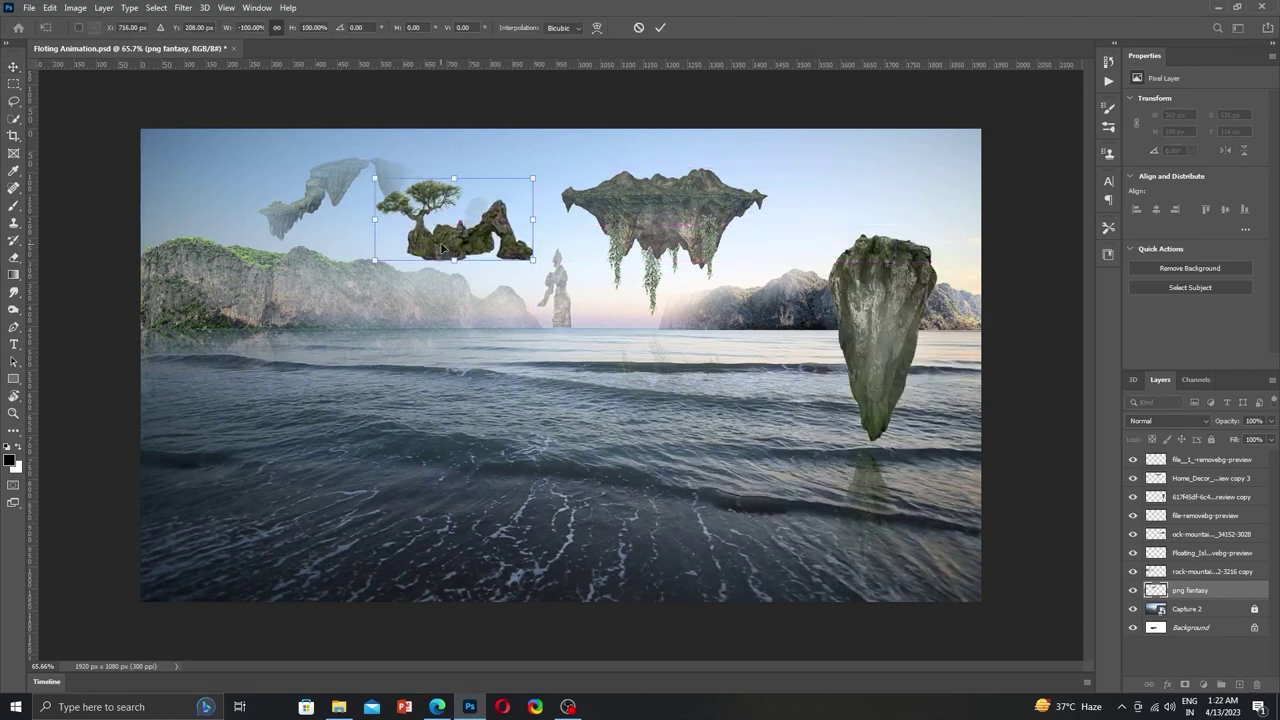
key(Return)
drag(308, 200, 205, 182)
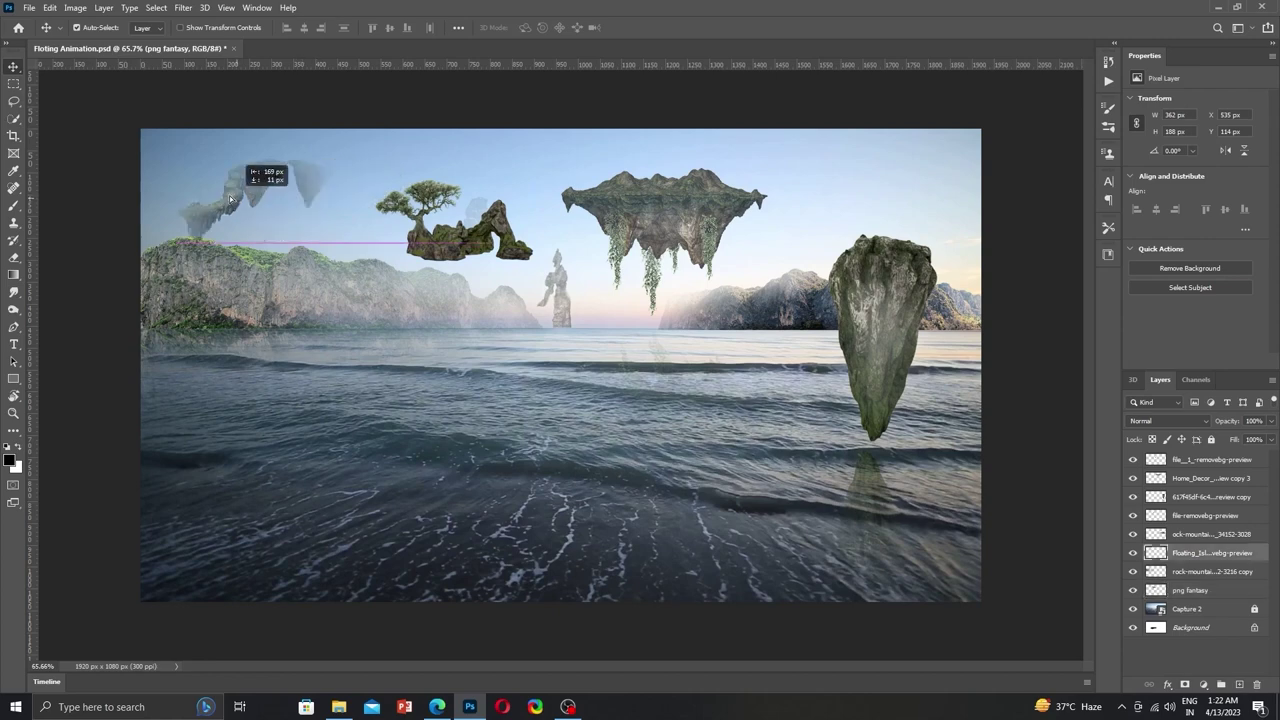
drag(518, 200, 490, 183)
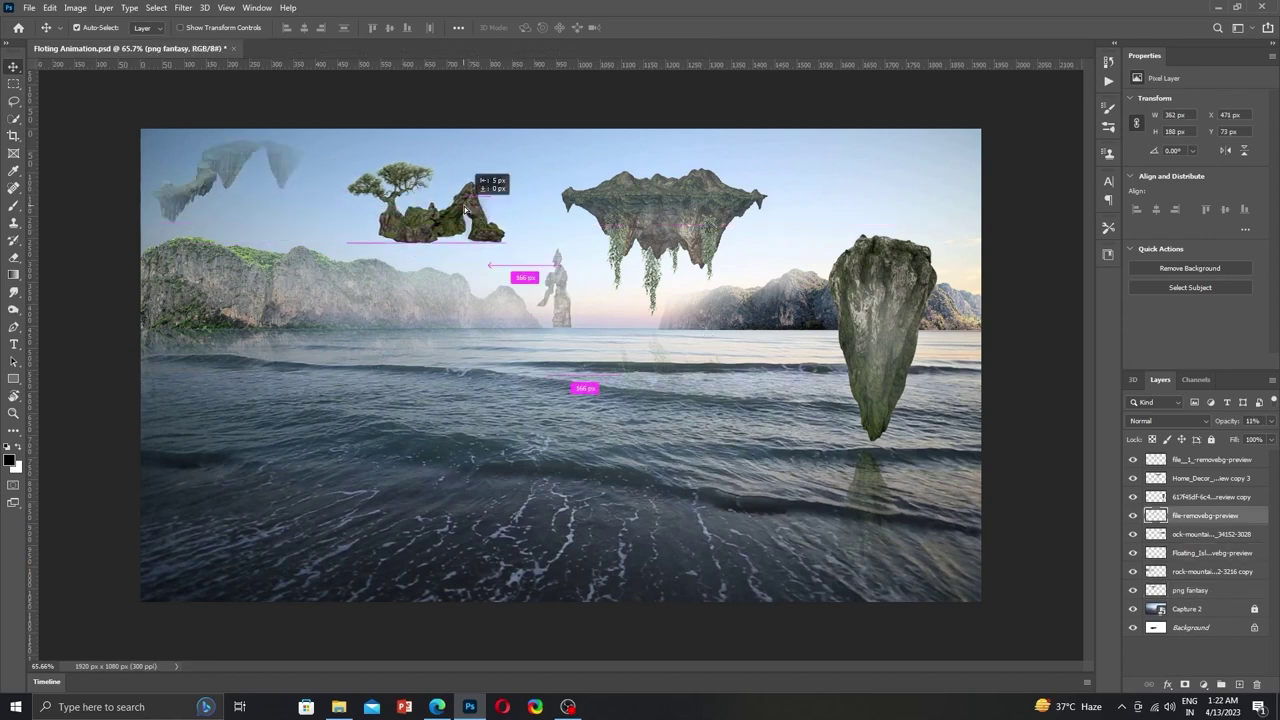
drag(442, 227, 430, 216)
Erase the tree island's lower rock and base with a low-strength eraser.
key(e)
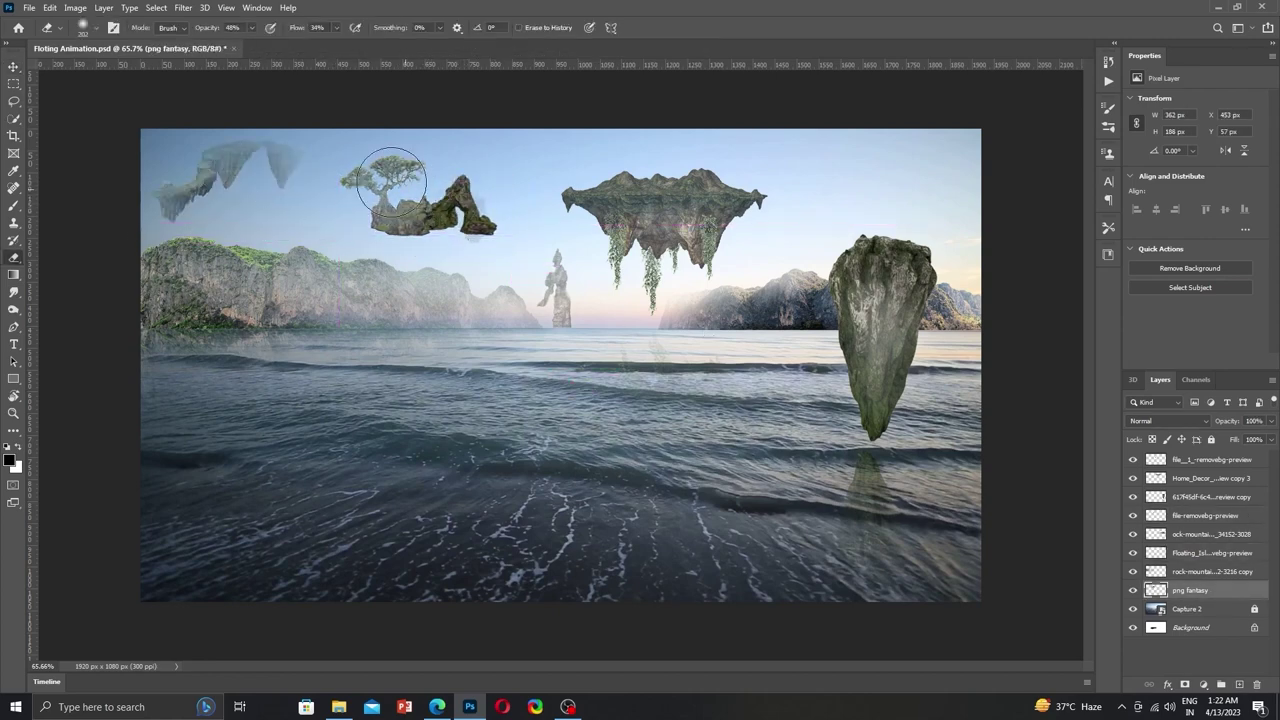
click(251, 28)
drag(236, 47, 231, 47)
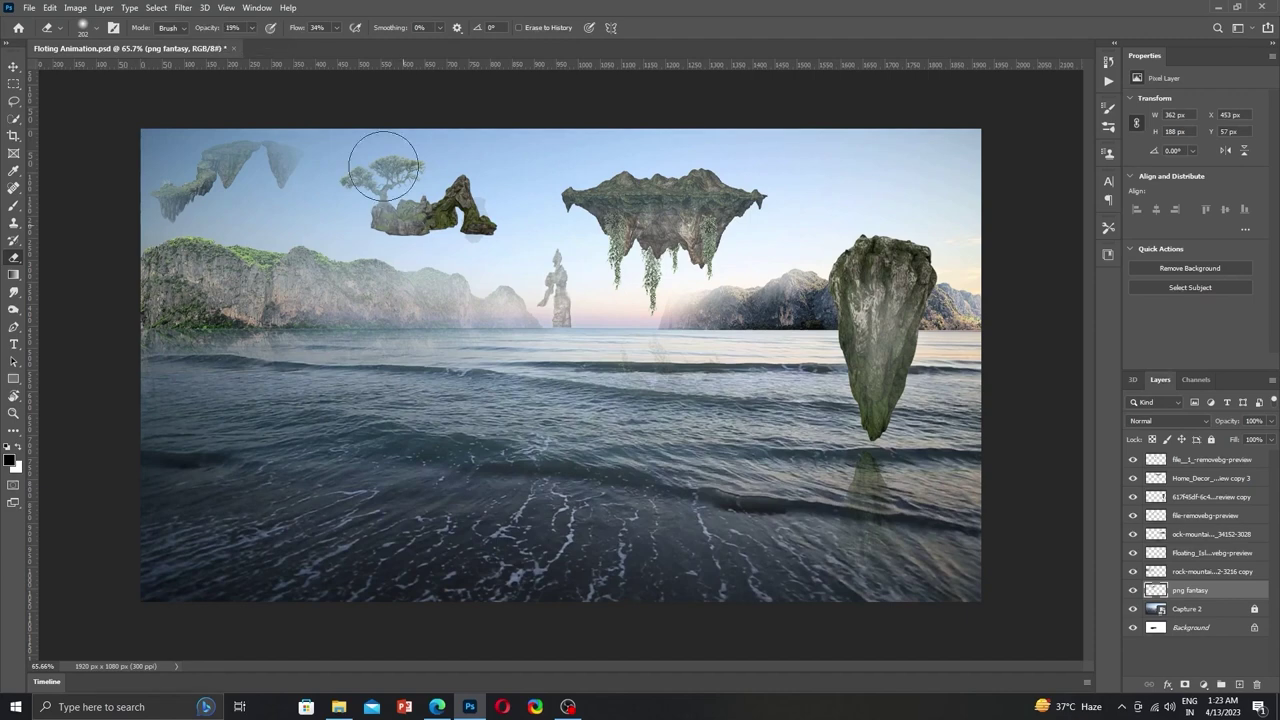
mouse_move(400, 157)
mouse_down()
mouse_move(430, 215)
mouse_move(420, 223)
mouse_move(353, 184)
mouse_move(503, 238)
mouse_up()
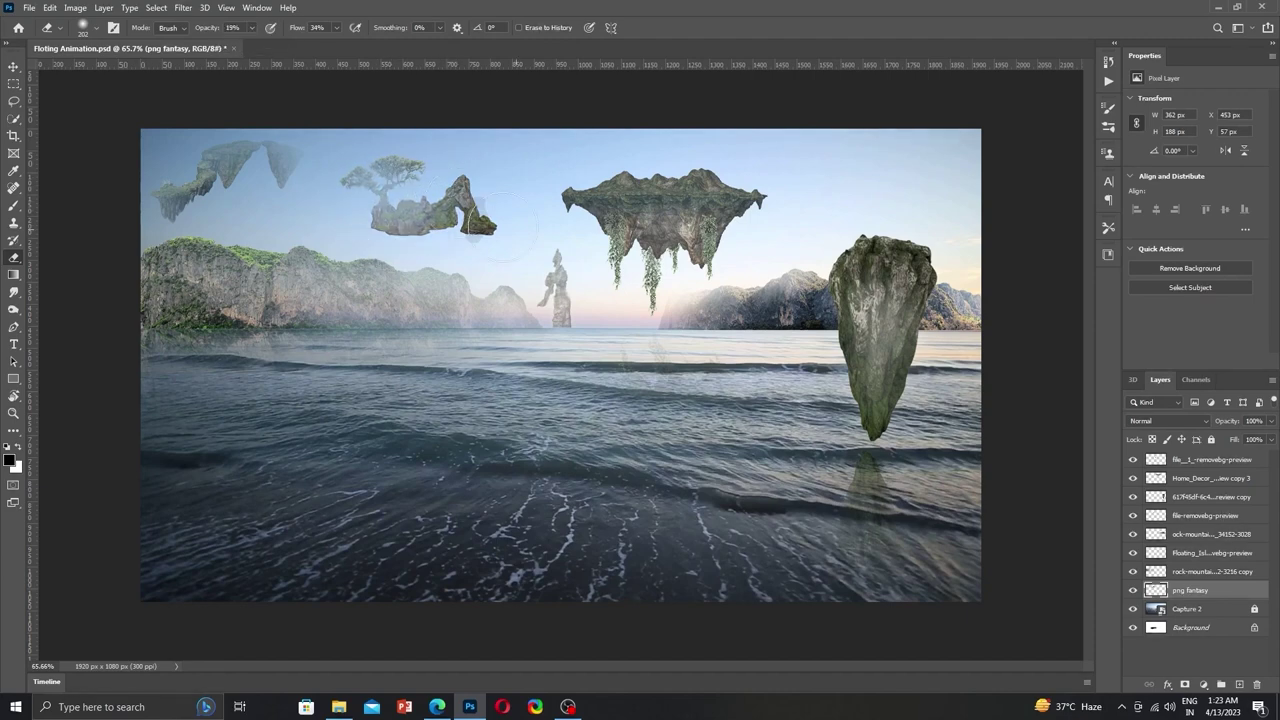
drag(371, 217, 441, 220)
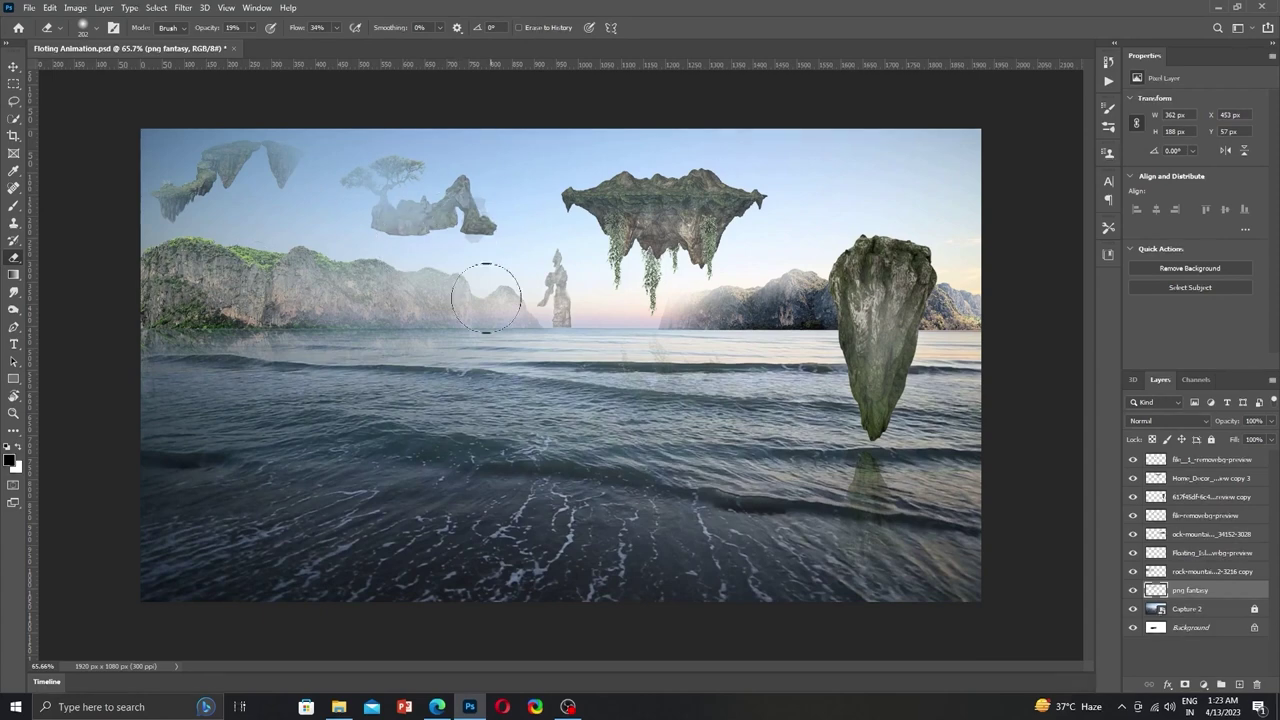
Move the faint small rock down beside the central spire and confirm its transform.
key(v)
mouse_move(484, 212)
mouse_down()
mouse_move(914, 162)
mouse_move(623, 298)
mouse_move(493, 336)
mouse_up()
key(ctrl+t)
key(Return)
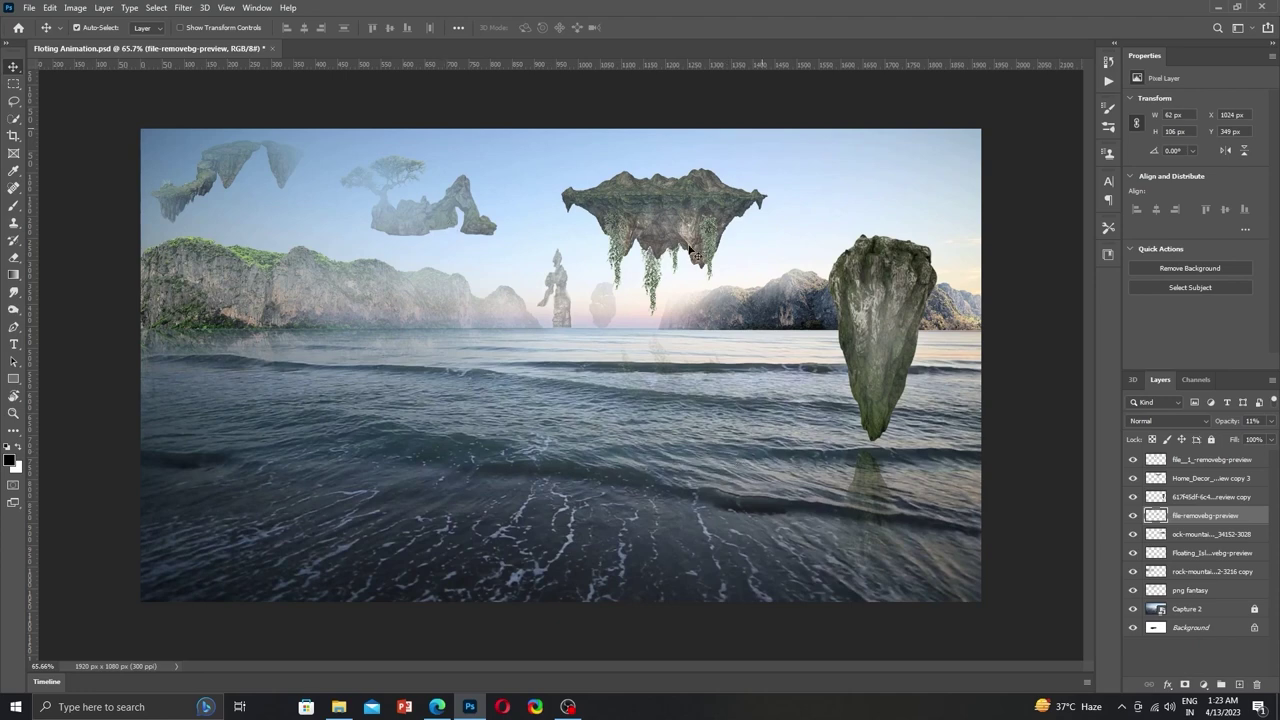
Save, then move the faint top-left island to the top right, just left of the tall rock.
key(ctrl+s)
drag(162, 148, 885, 193)
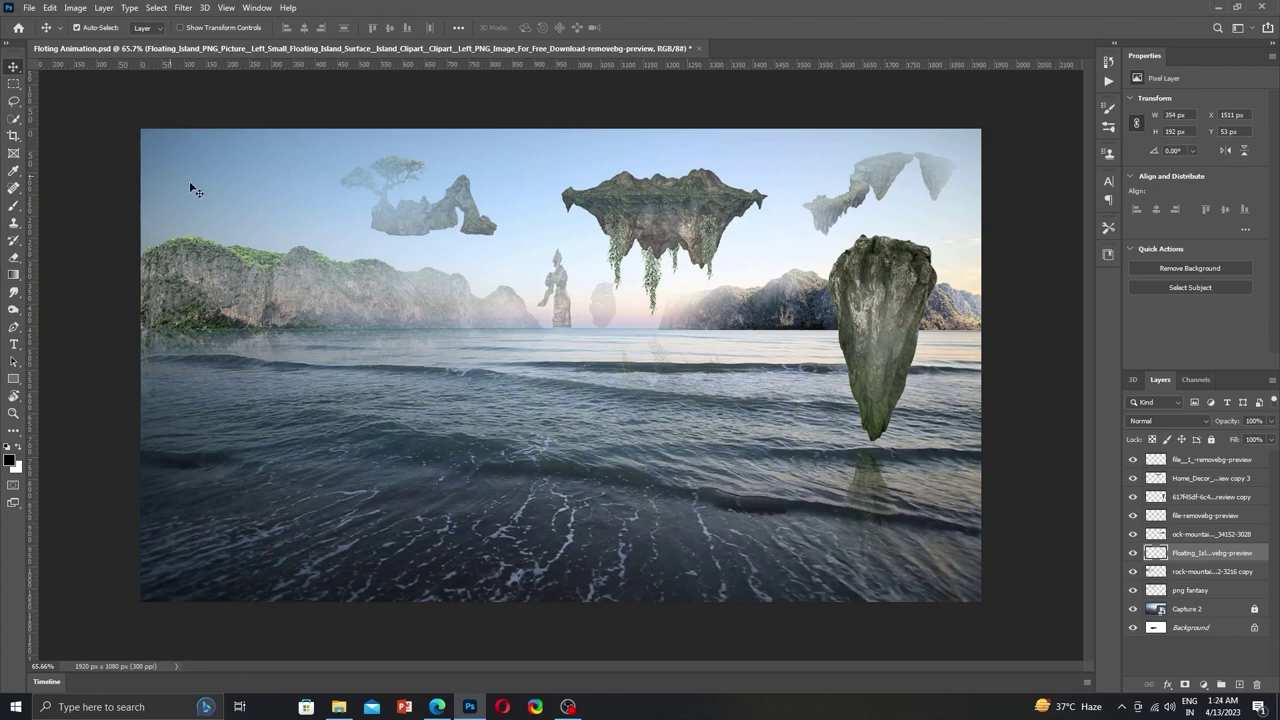
drag(888, 178, 809, 217)
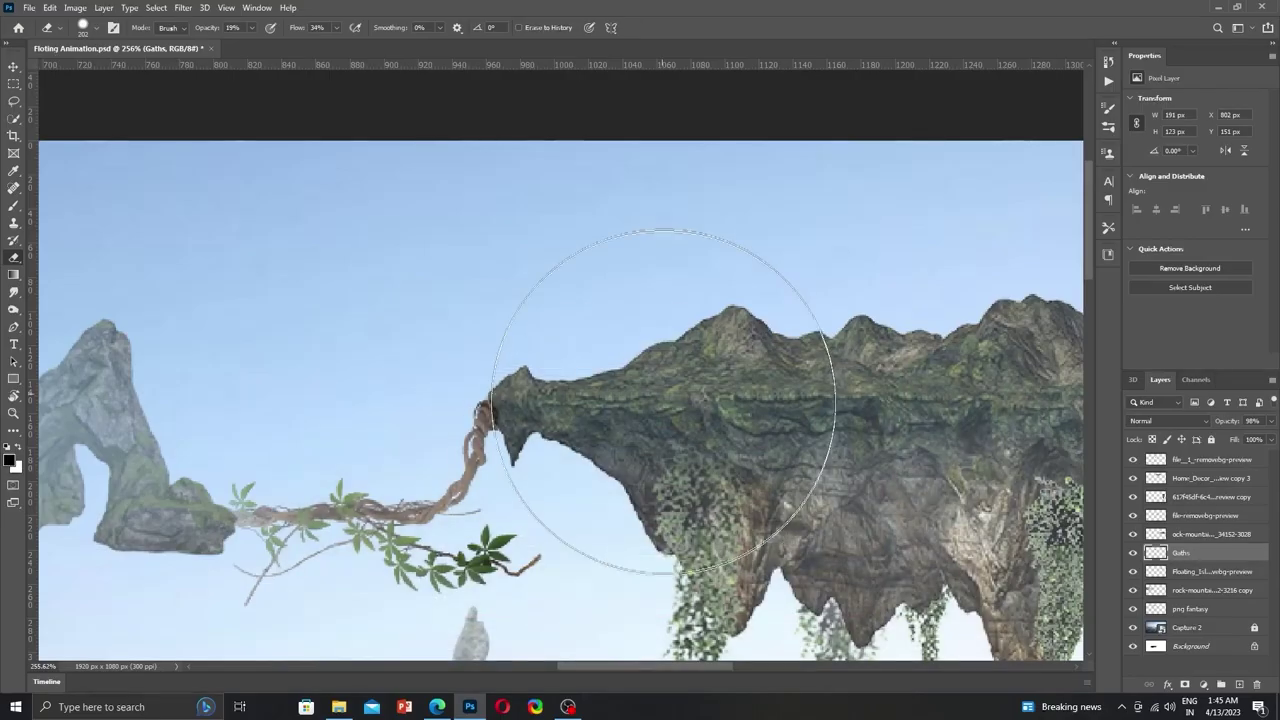
Rotate the Gaths vine layer about -5° counterclockwise.
key(ctrl+0)
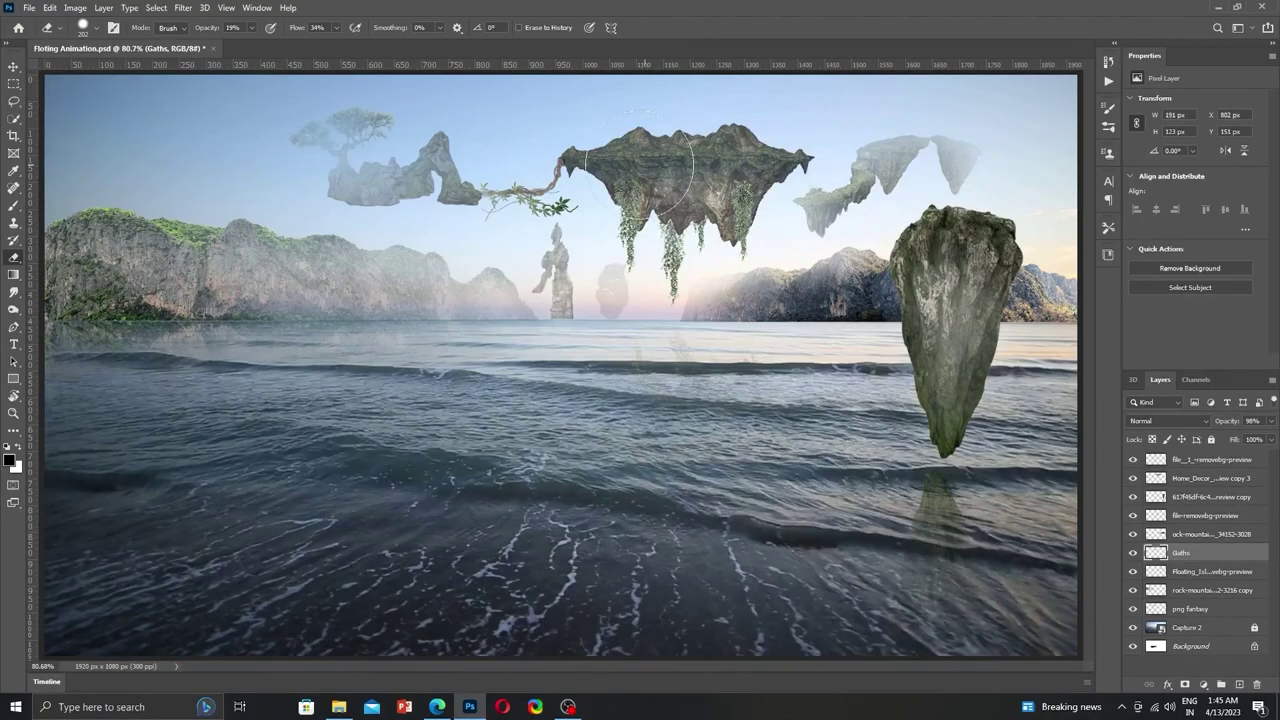
key(ctrl+t)
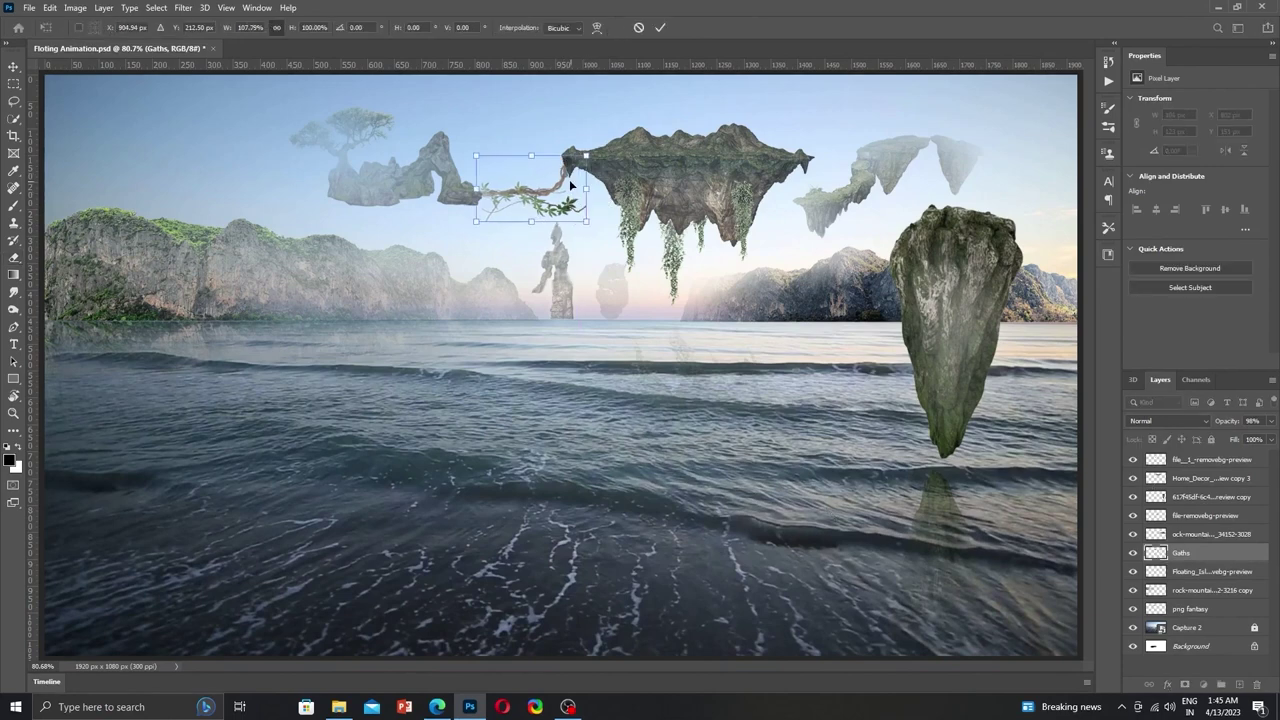
drag(596, 144, 591, 139)
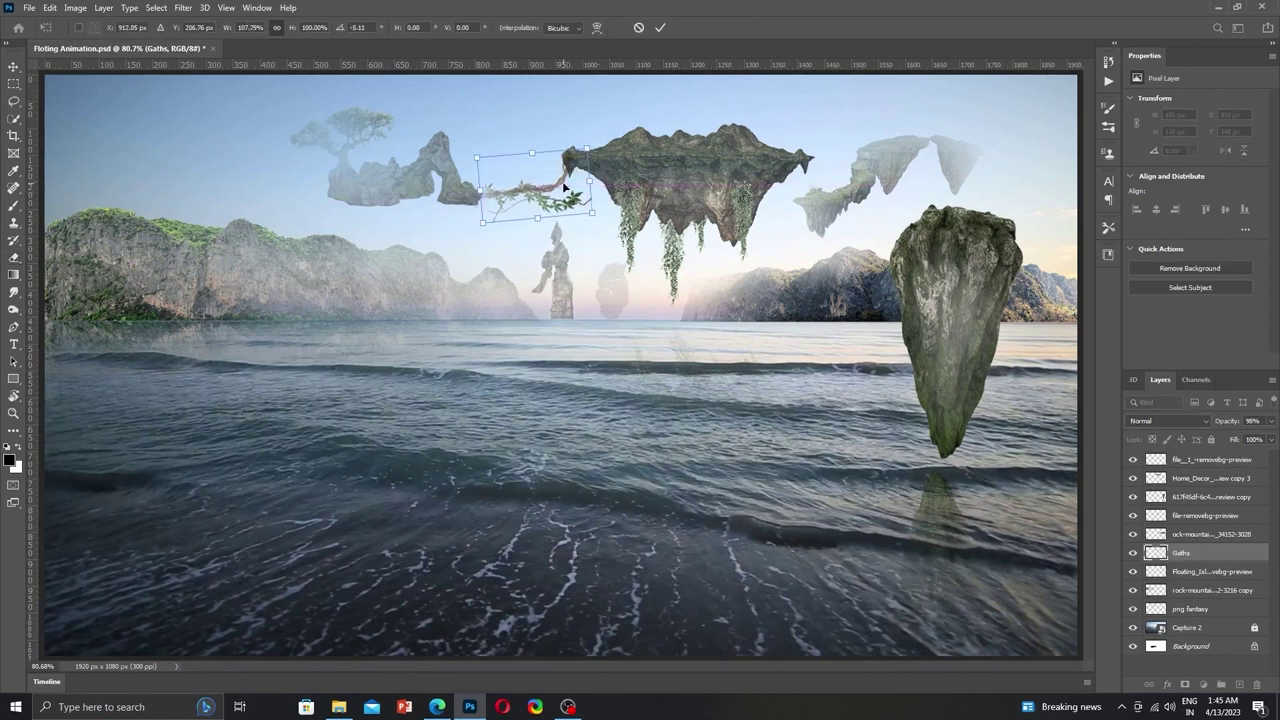
key(Return)
Add a layer mask to the central island layer and brush out the rock edge around the vine tip.
key(e)
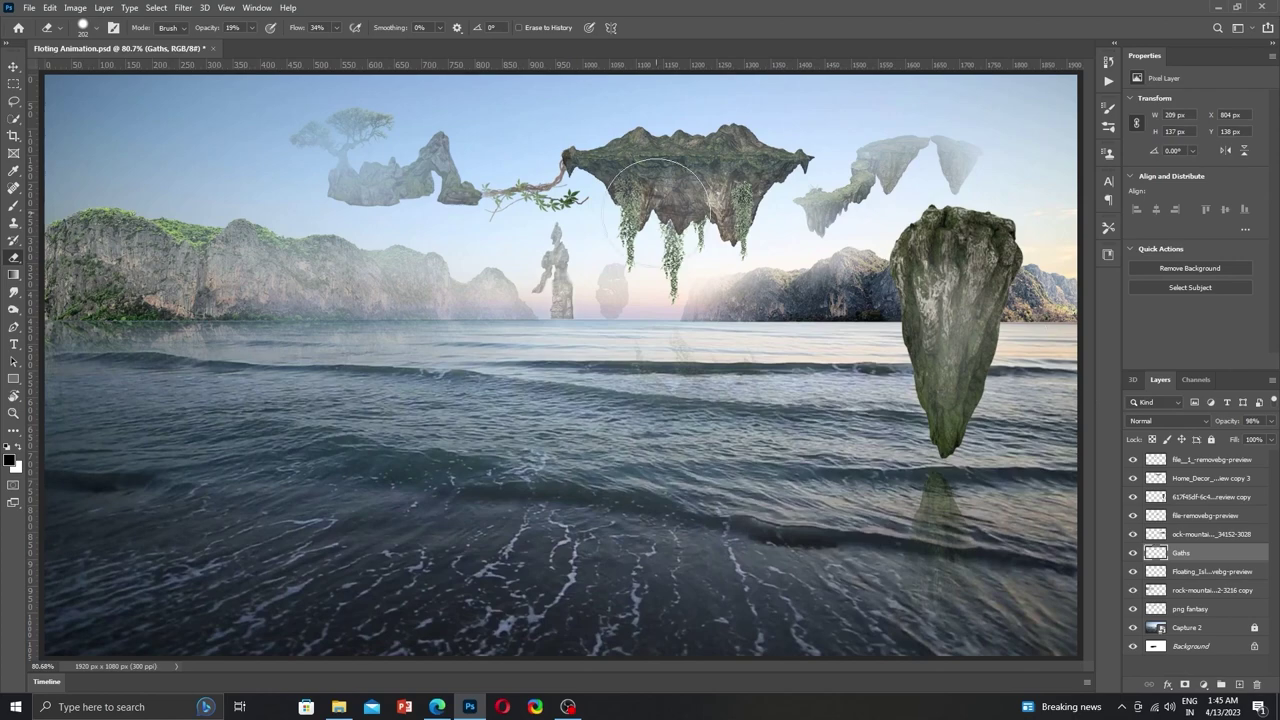
key(v)
click(1147, 479)
click(1185, 685)
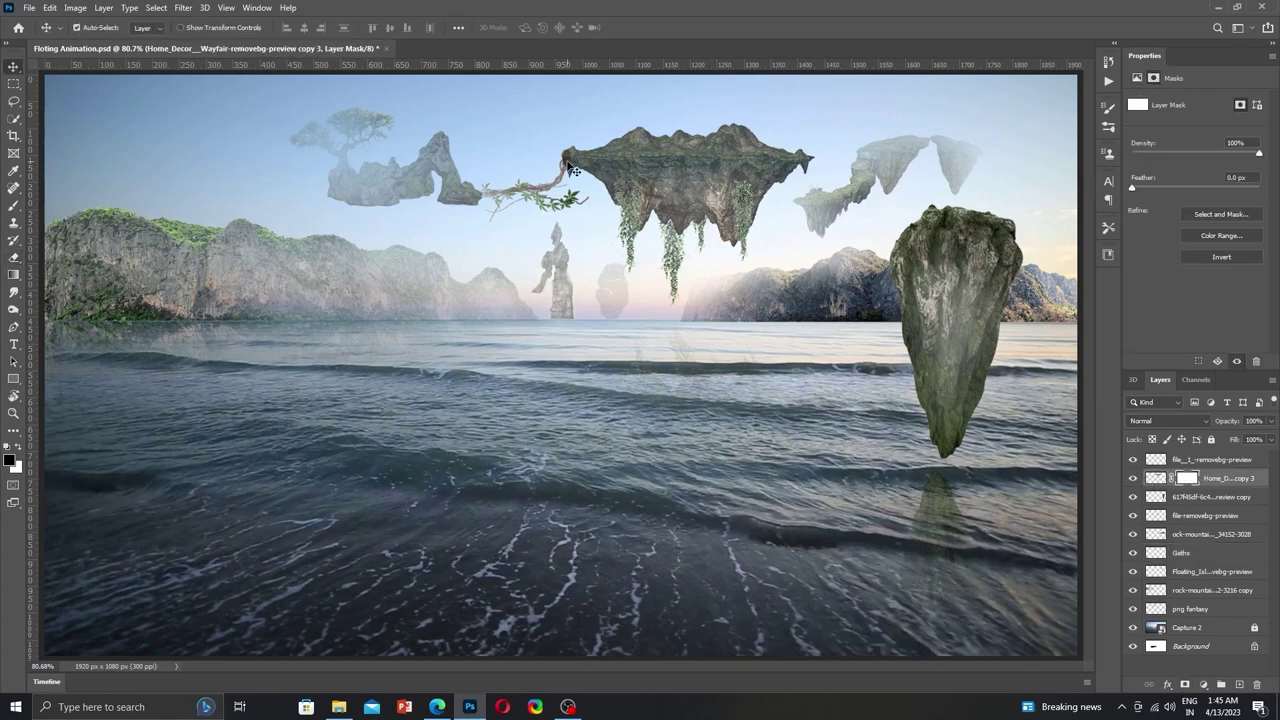
scroll(573, 170, up, 6)
key(b)
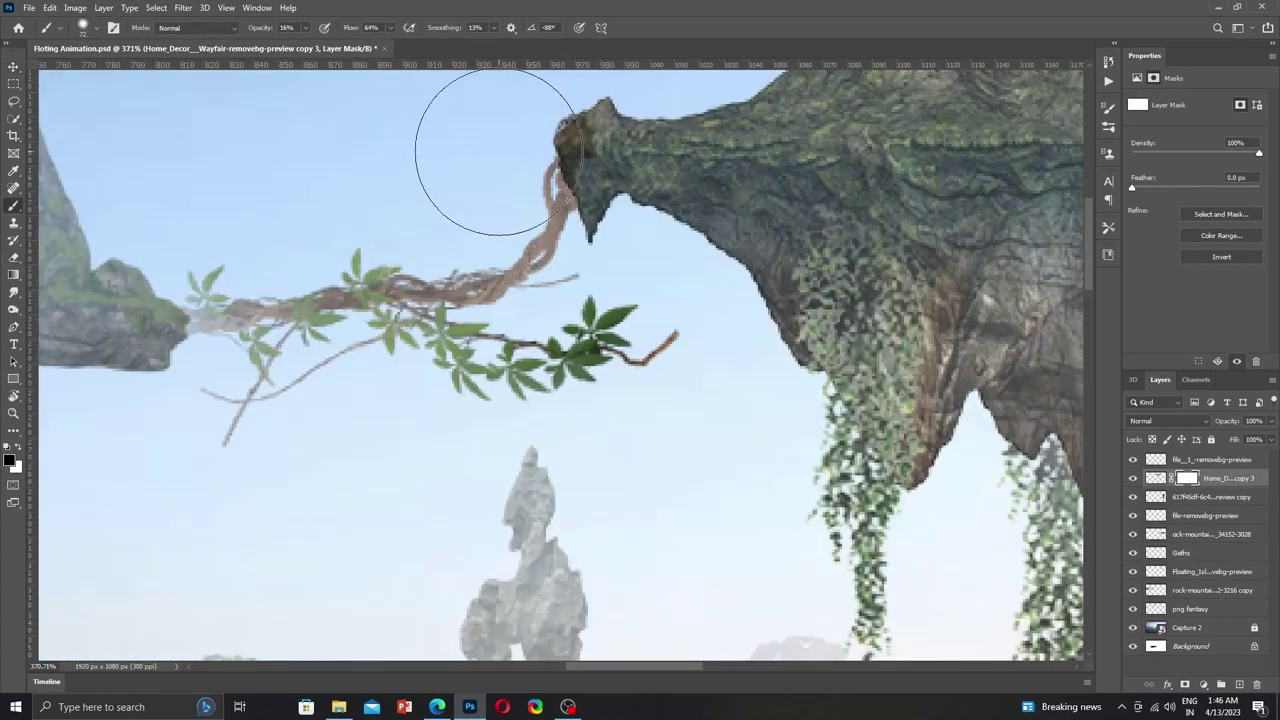
drag(497, 152, 474, 134)
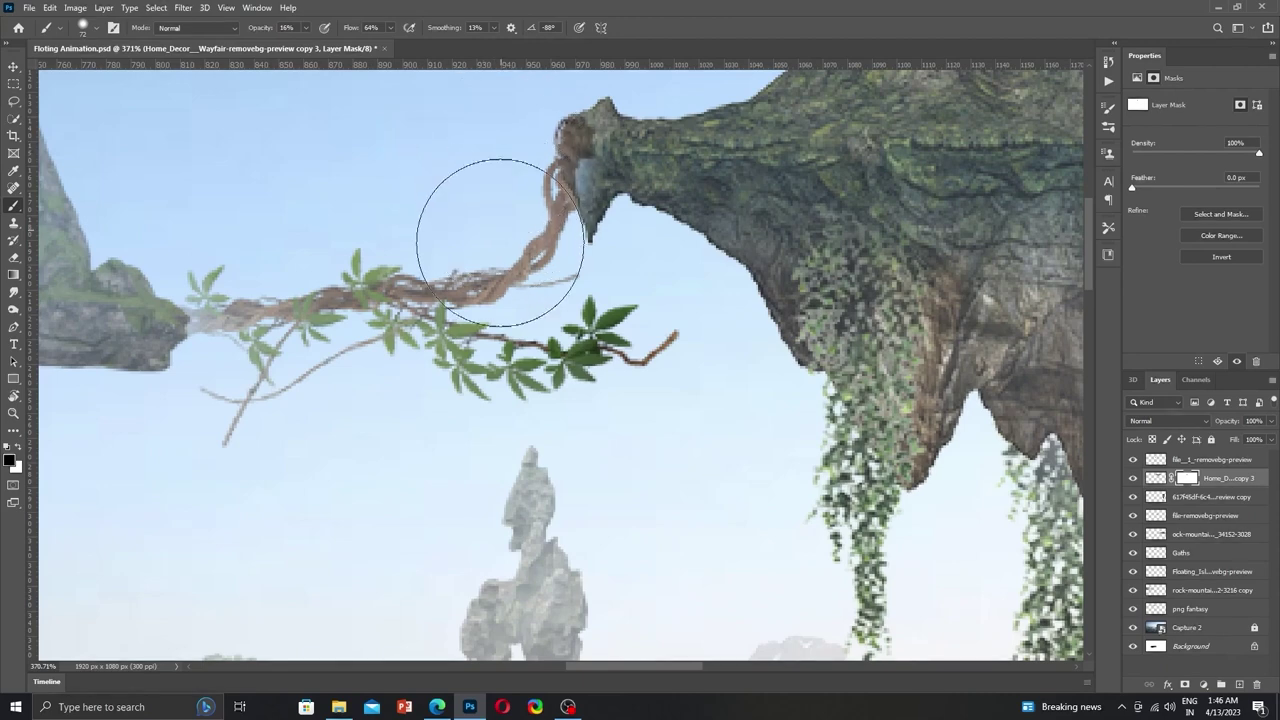
key(ctrl+0)
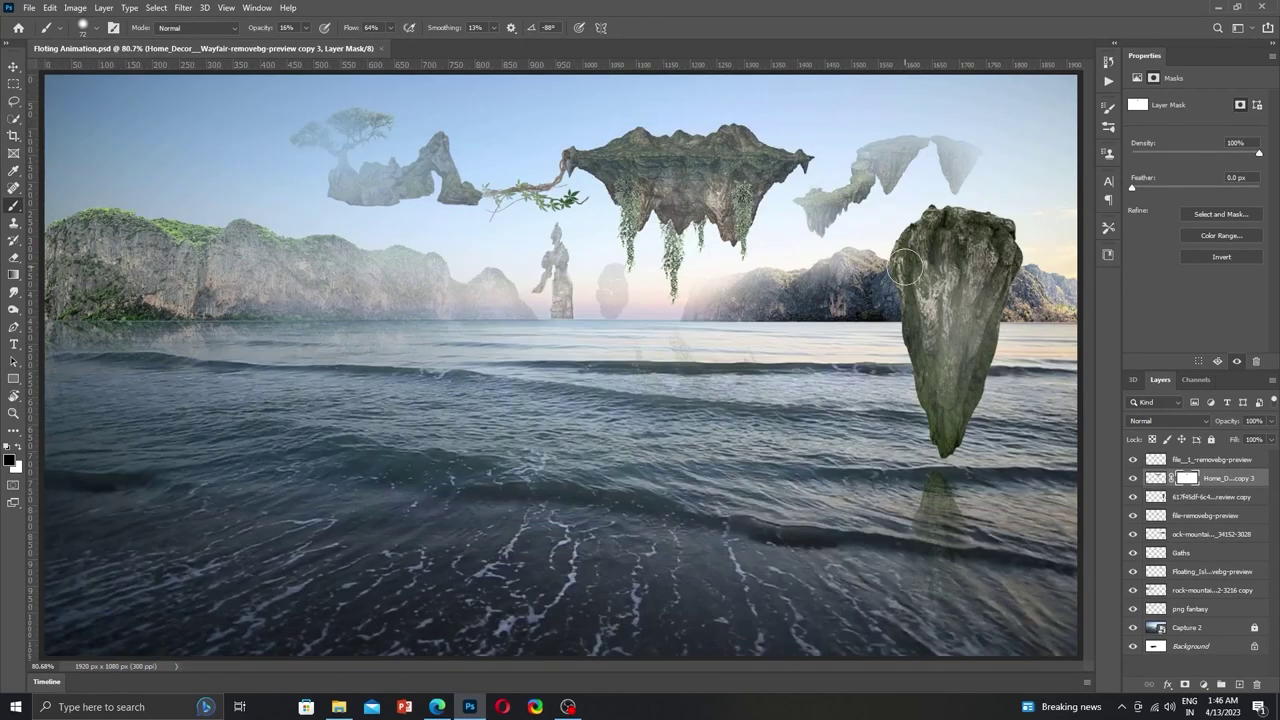
Save, restack the png fantasy layer, and drag the horn image in from the Imases folder.
click(1181, 552)
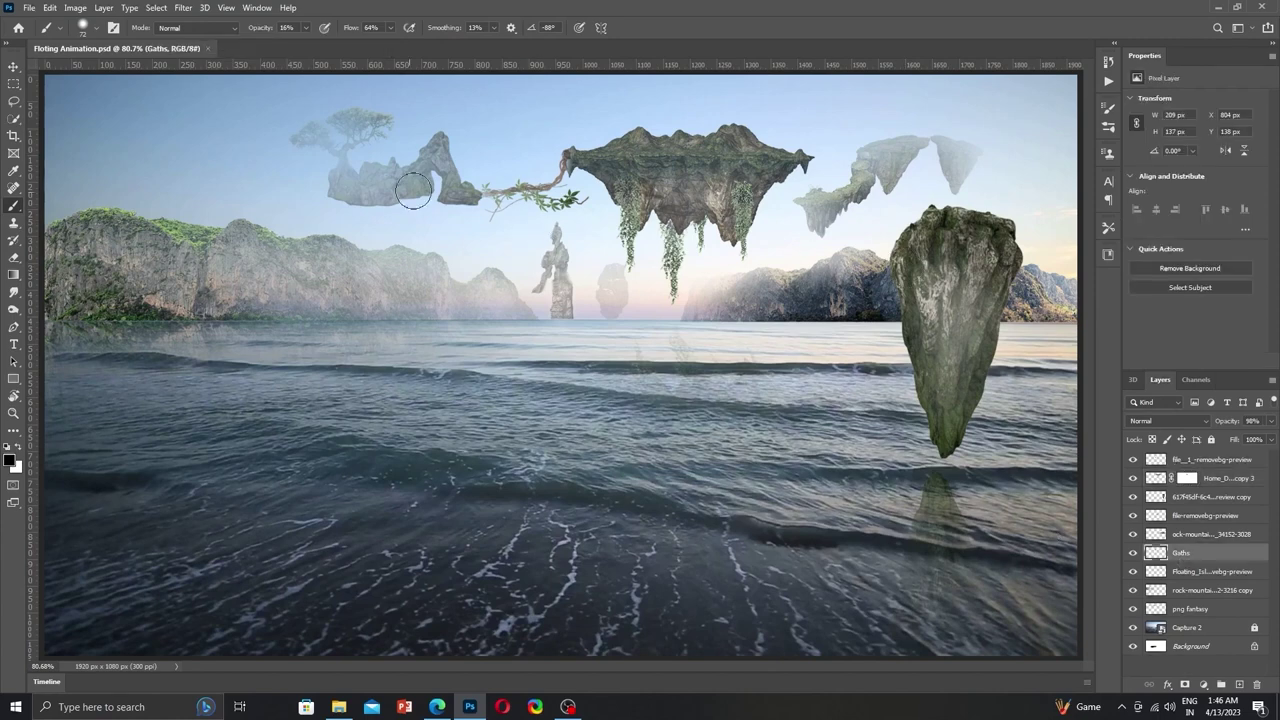
key(e)
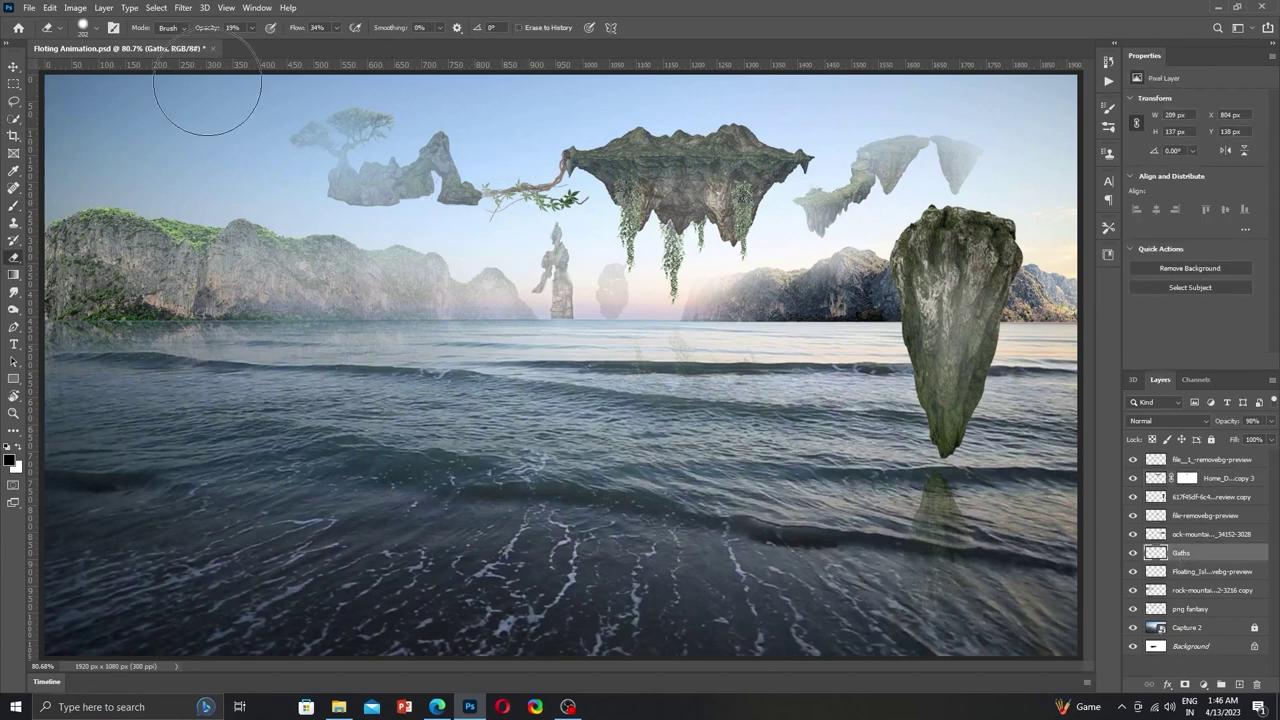
ctrl+click(425, 167)
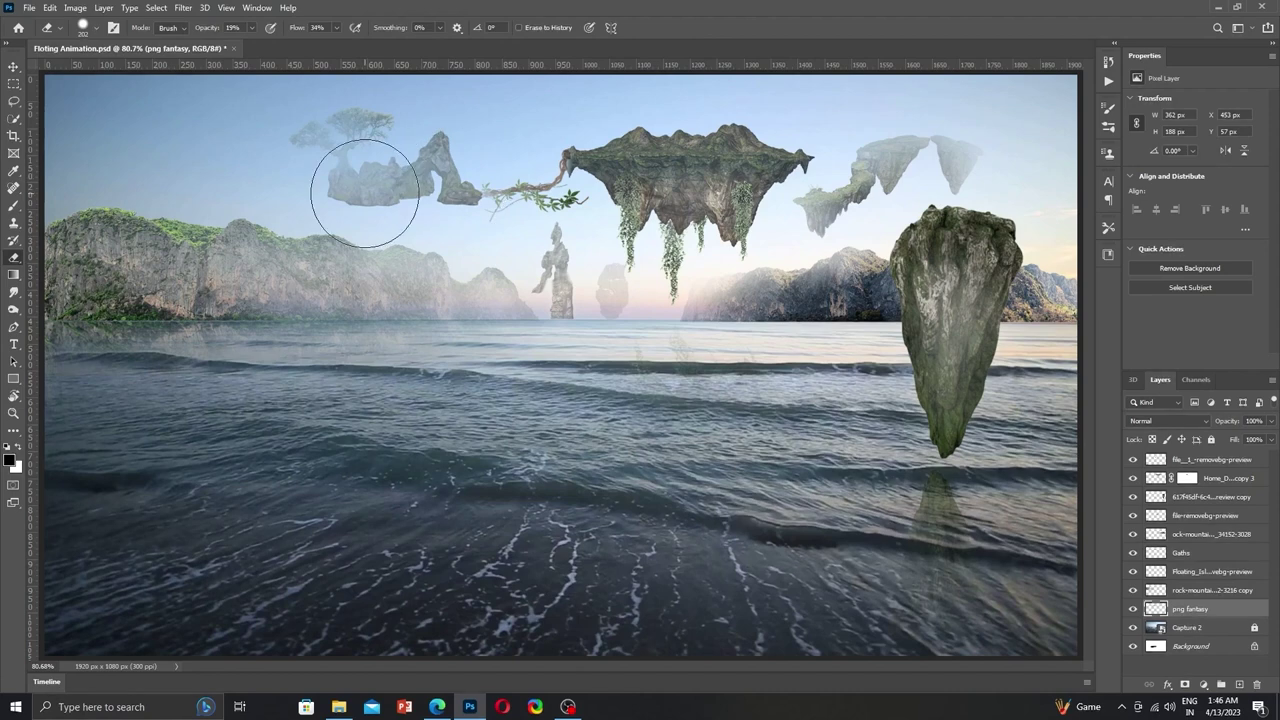
key(ctrl+s)
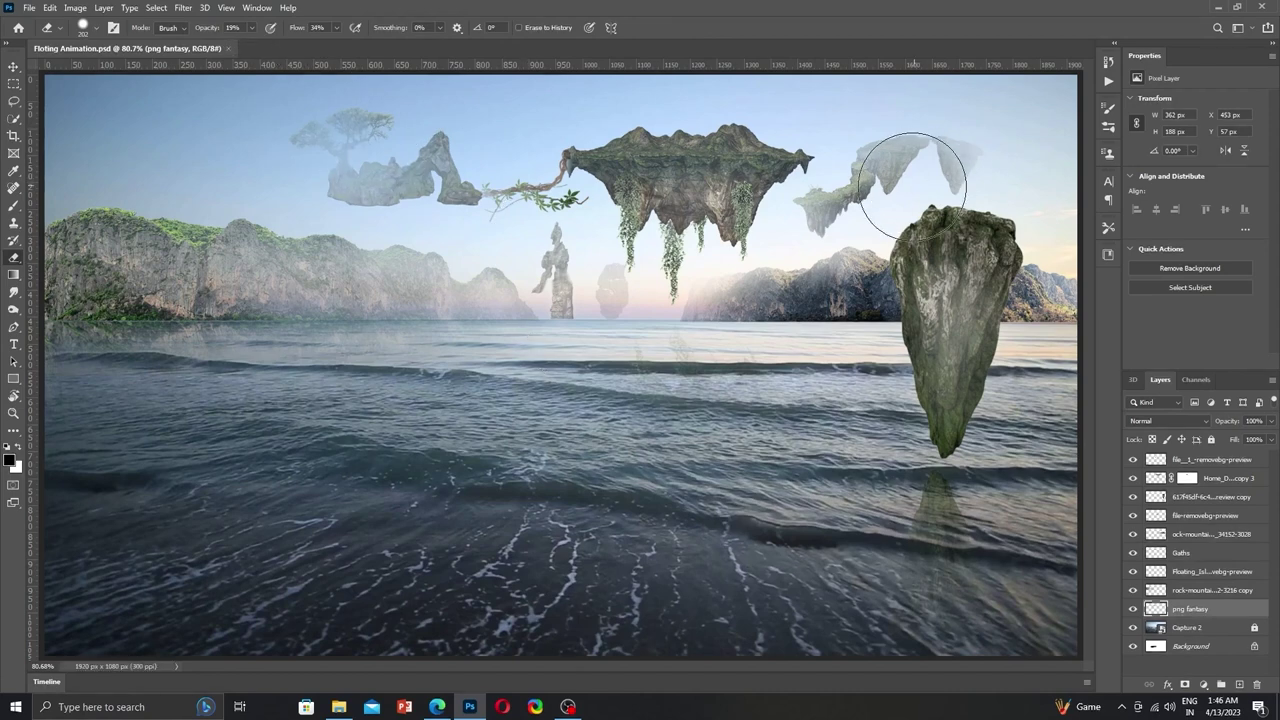
key(ctrl+bracketleft)
key(ctrl+bracketright)
key(ctrl+bracketright)
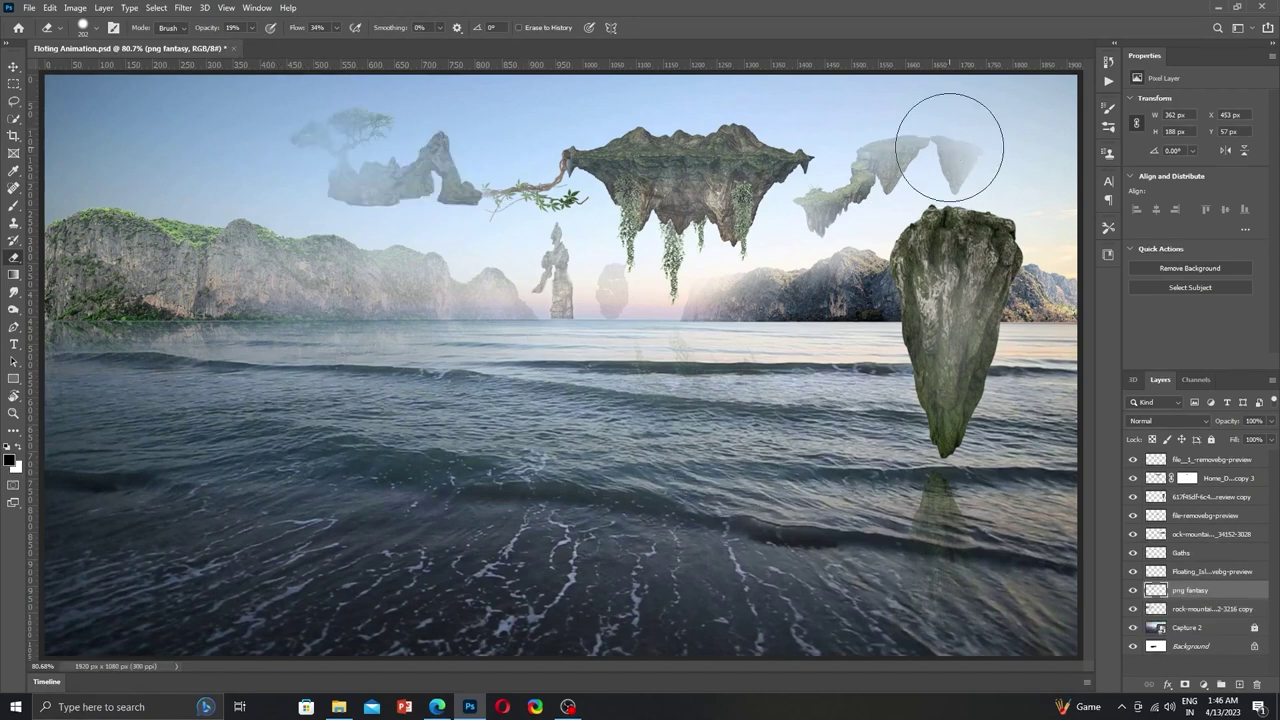
click(339, 706)
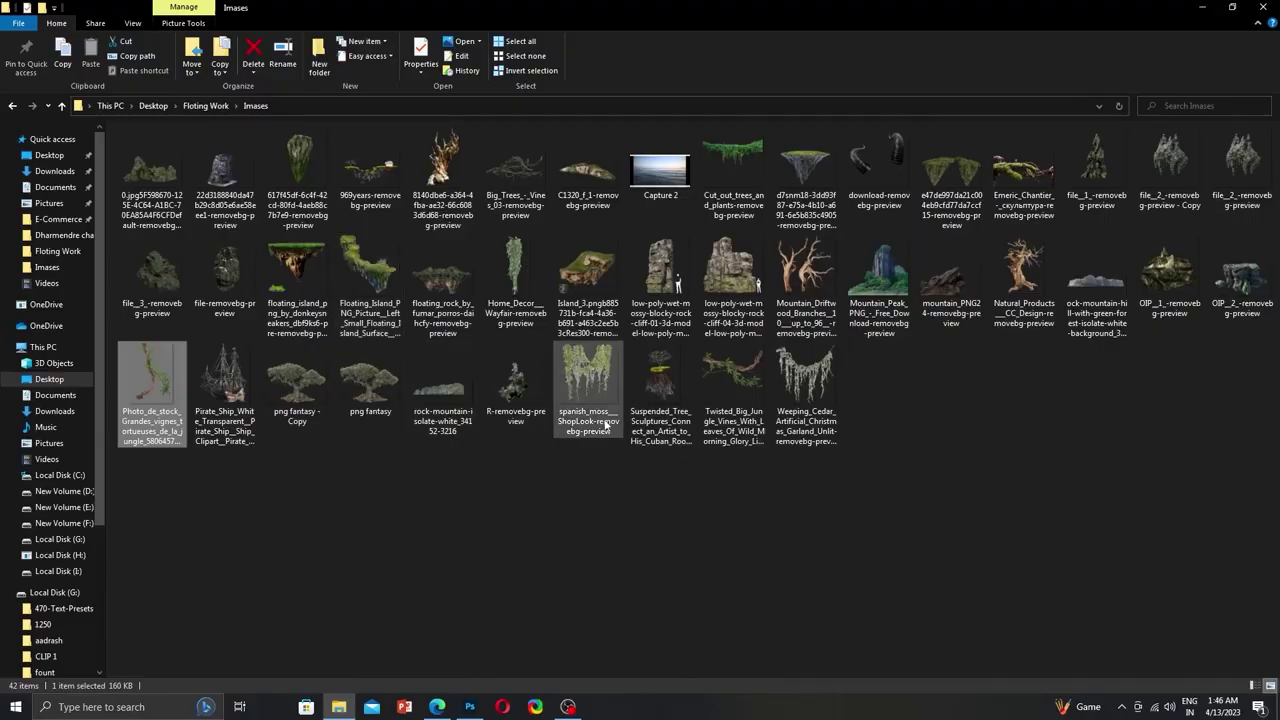
mouse_move(880, 165)
mouse_down()
mouse_move(520, 667)
mouse_move(563, 366)
mouse_up()
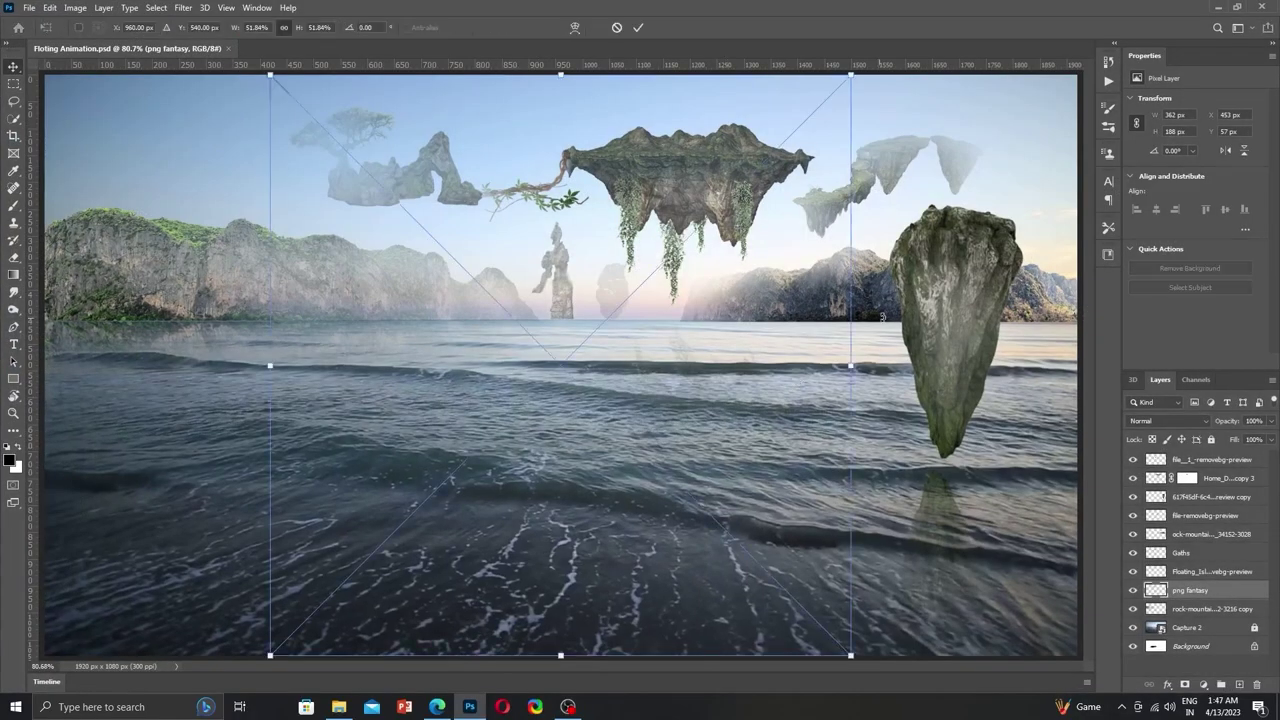
Place the horns in the lower foreground sea with their layer at the top of the stack.
drag(660, 150, 1277, 212)
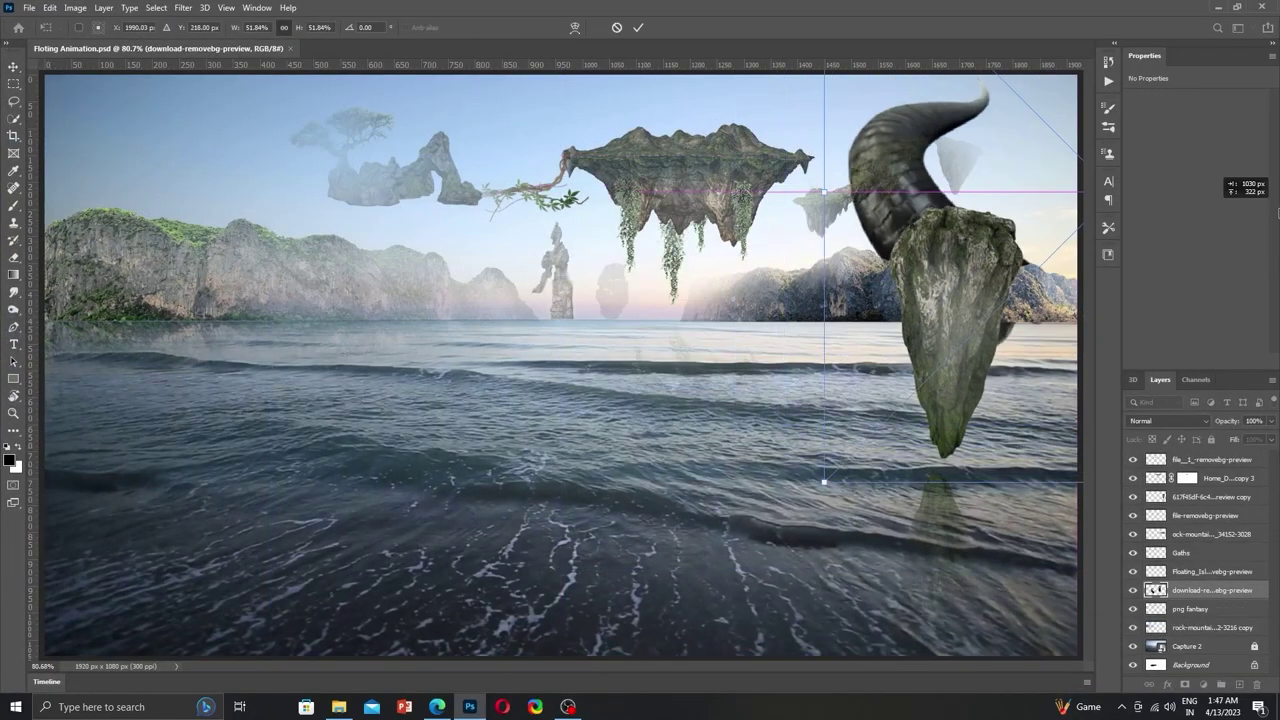
key(Return)
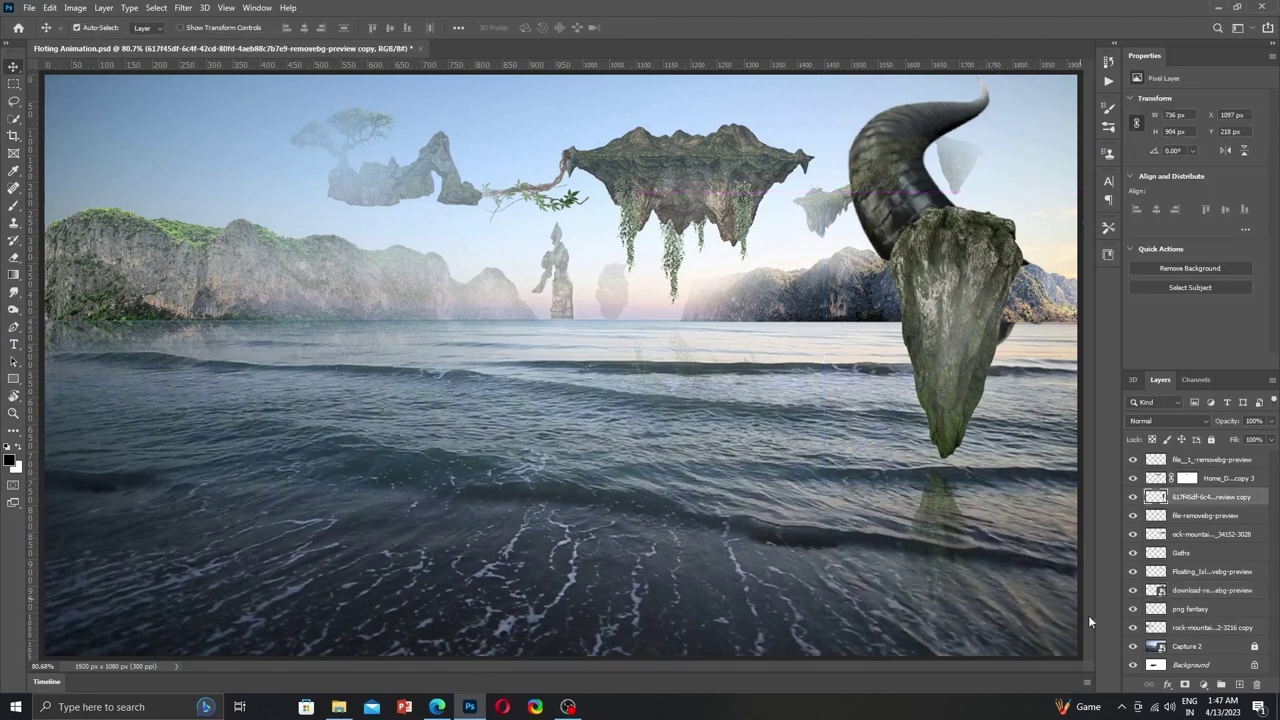
drag(1187, 592, 1185, 504)
scroll(938, 311, down, 2)
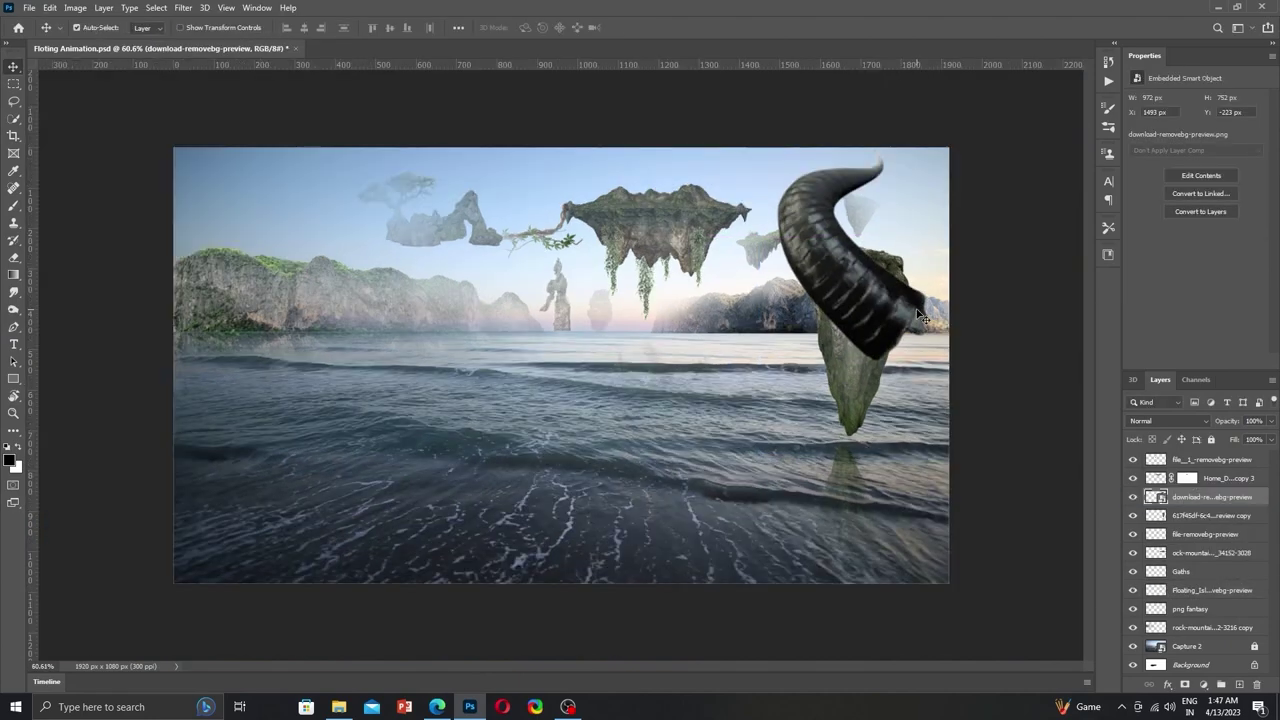
drag(885, 318, 313, 488)
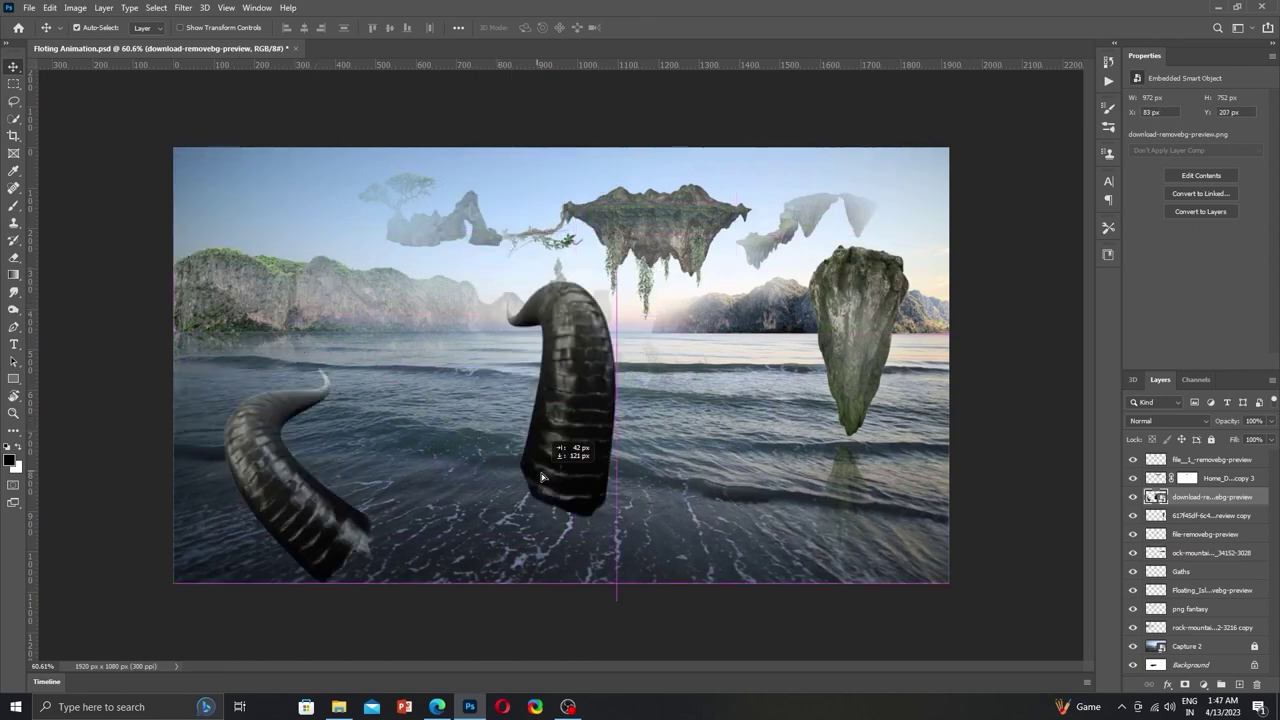
drag(313, 488, 318, 533)
drag(1212, 497, 1187, 459)
mouse_move(578, 447)
mouse_down()
mouse_move(728, 463)
mouse_move(716, 450)
mouse_up()
Rasterize the horn layer and apply Selective Color with Blacks set to Black +26.
click(75, 7)
right_click(1200, 459)
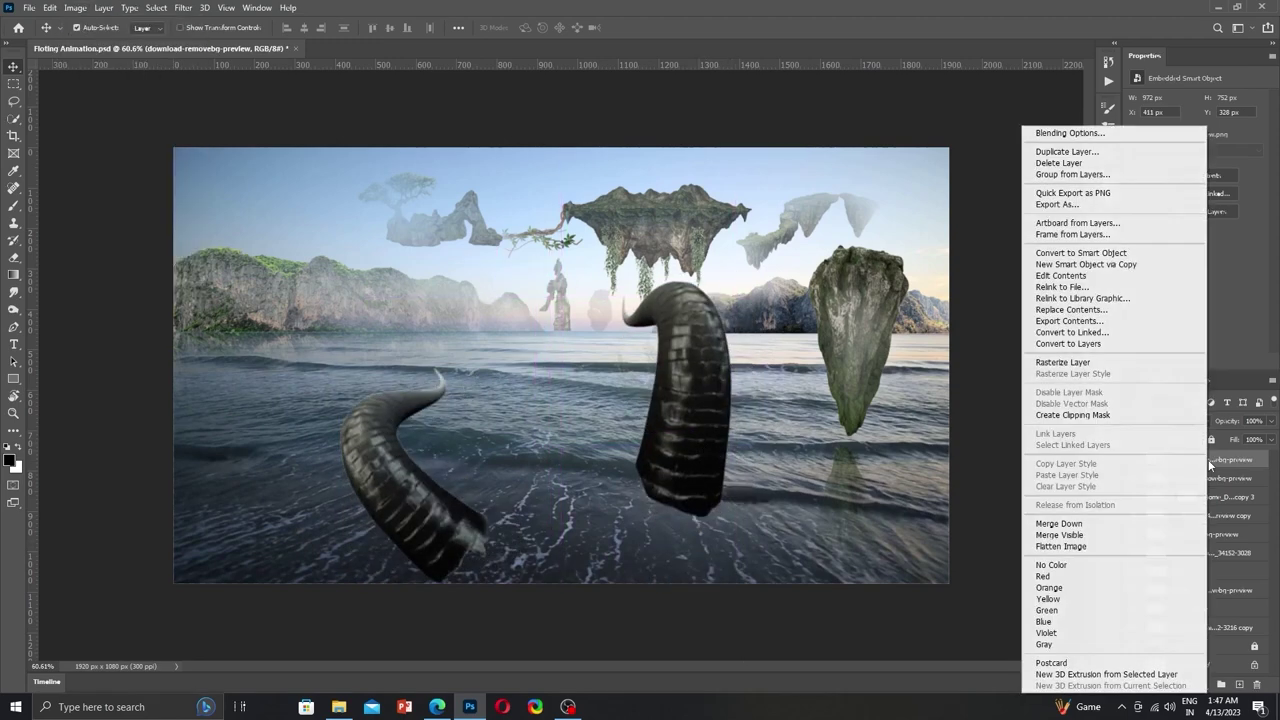
click(1065, 391)
click(75, 8)
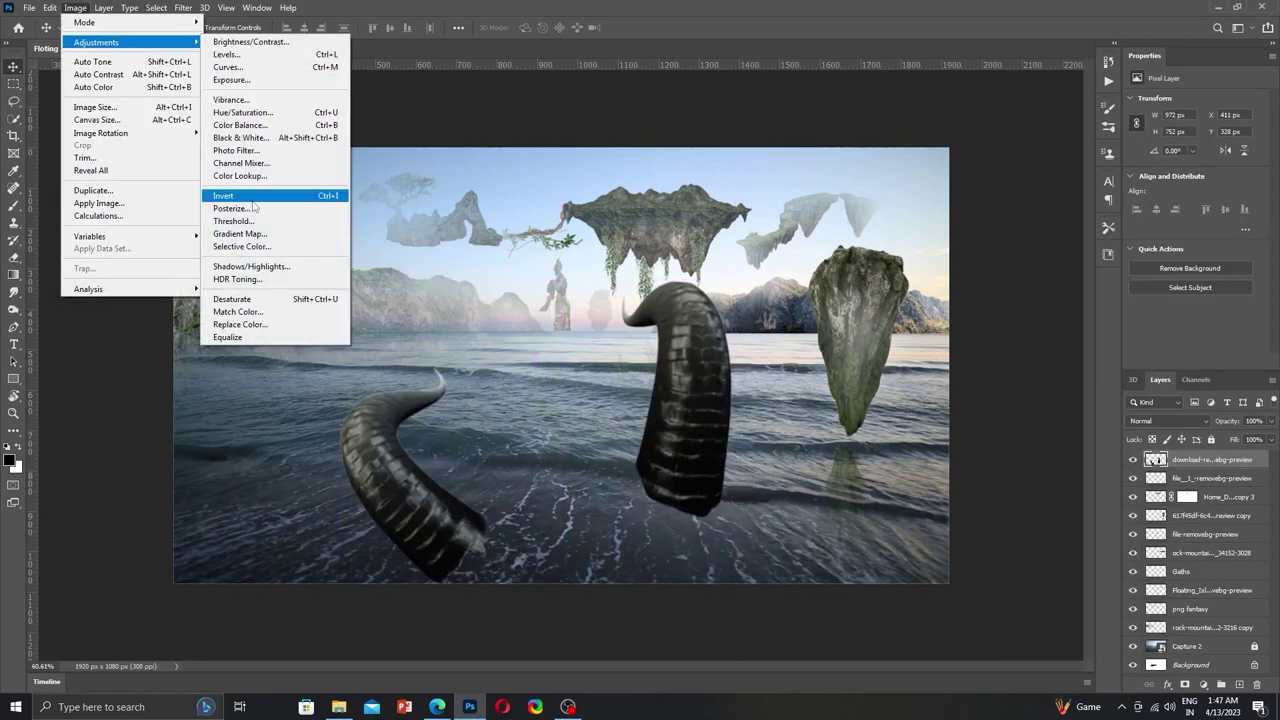
click(262, 201)
click(915, 231)
click(889, 346)
drag(896, 357, 913, 358)
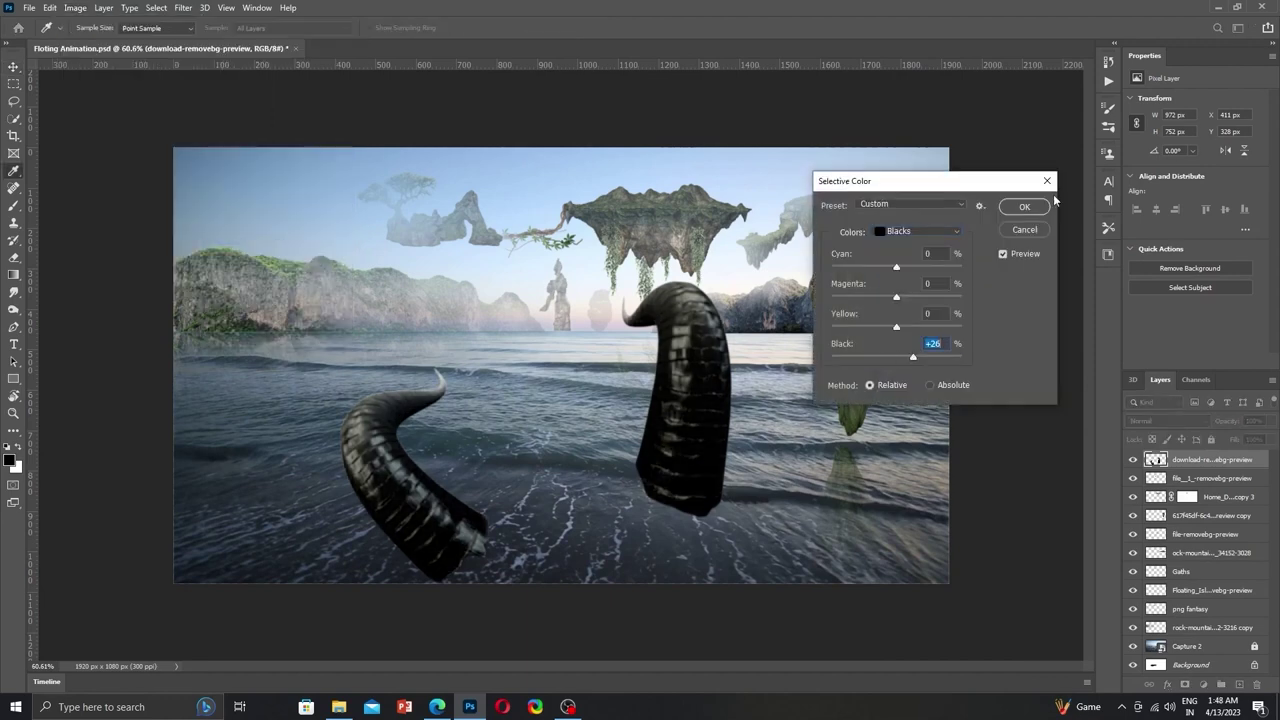
Apply the Selective Color, duplicate the horn layer, and flip the copy vertically.
key(Return)
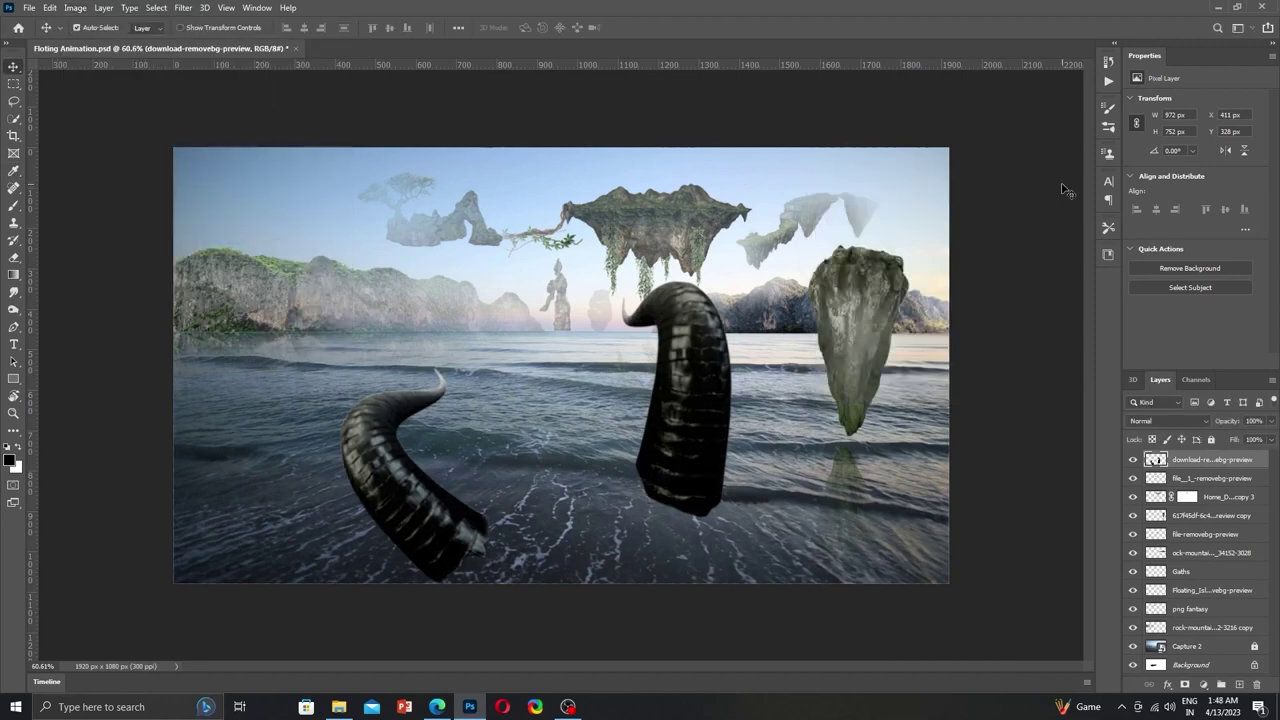
key(ctrl+j)
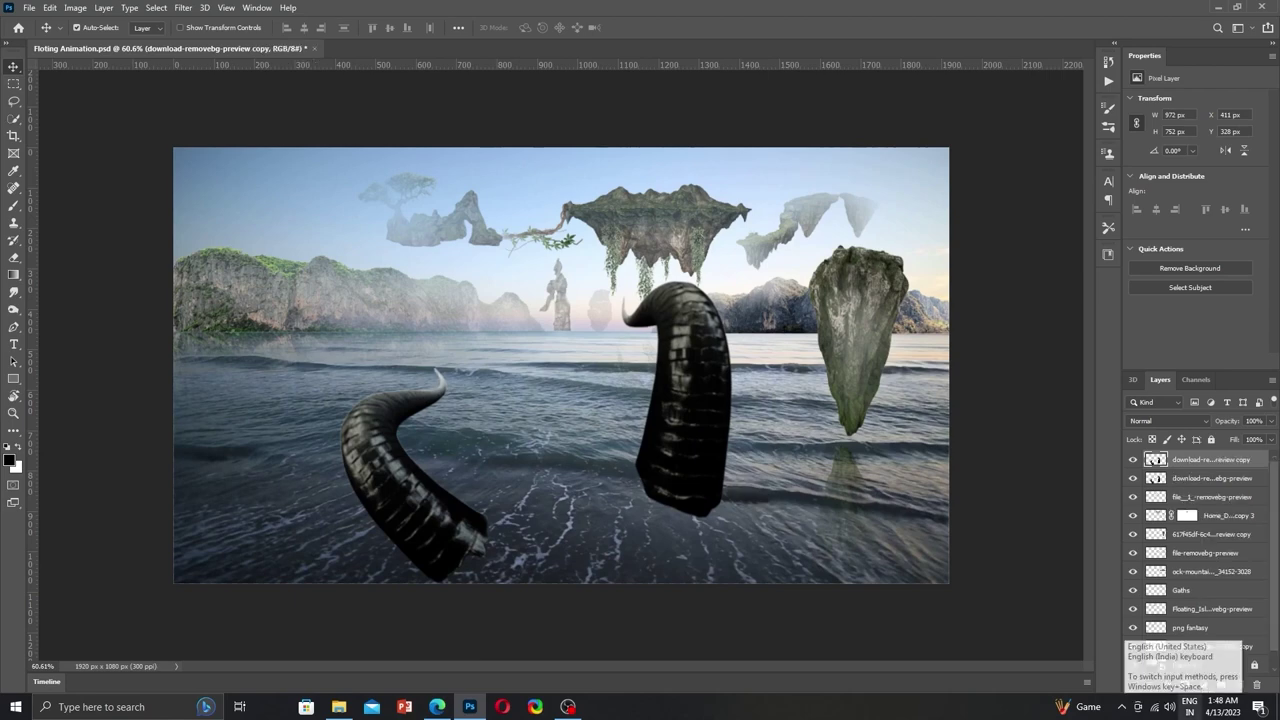
key(ctrl+t)
right_click(637, 366)
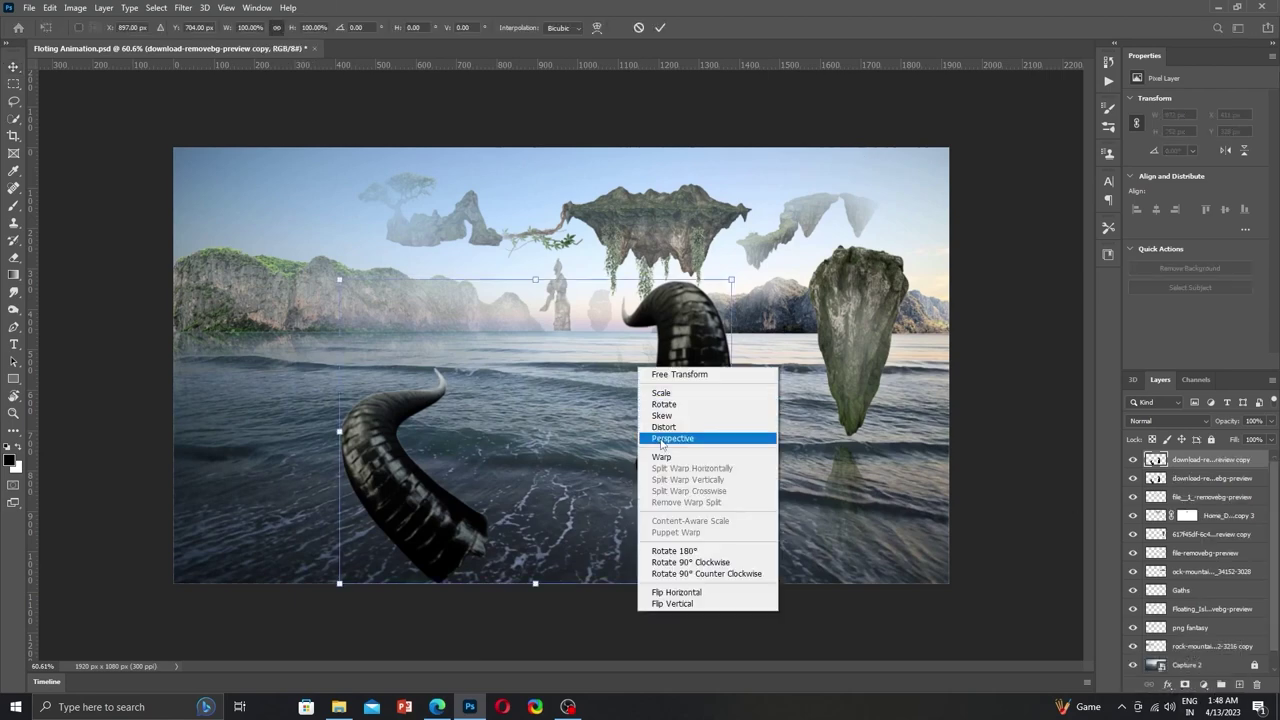
click(670, 604)
Flip the horn copy back, rotate it about 20° counterclockwise, reposition it and move it below the original.
right_click(702, 250)
click(730, 487)
drag(683, 480, 545, 480)
drag(745, 415, 582, 396)
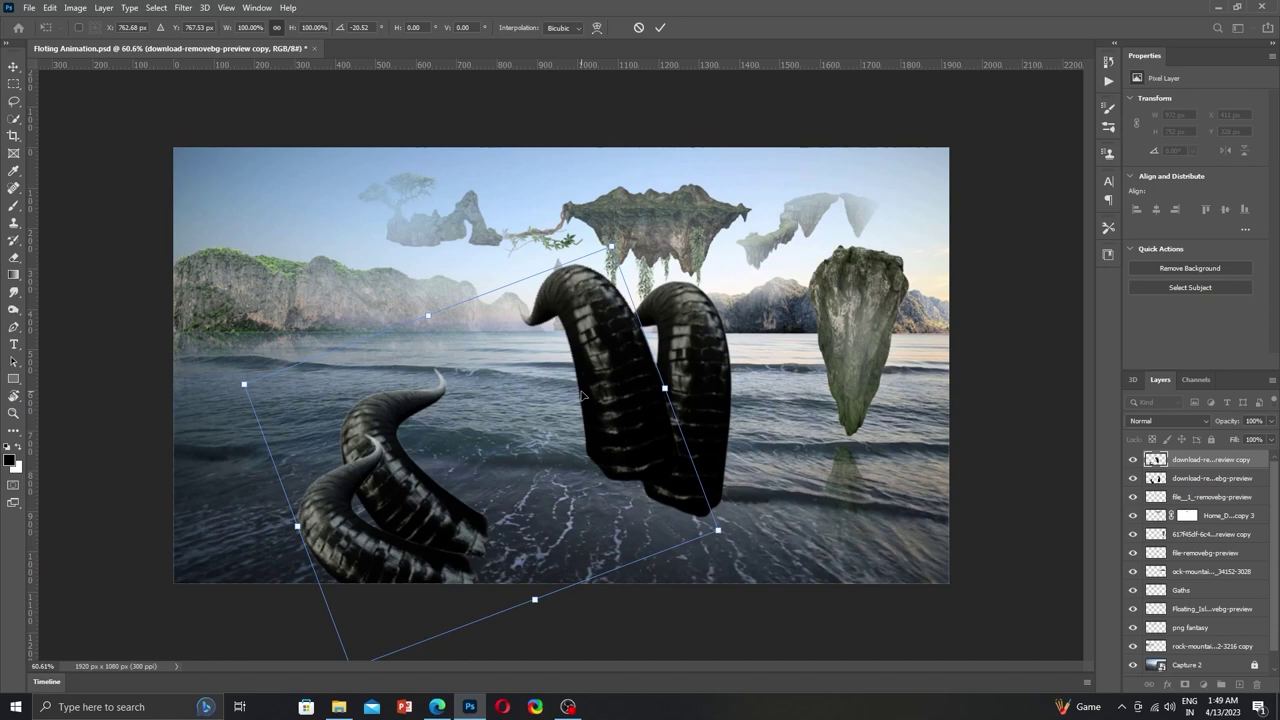
drag(641, 442, 679, 462)
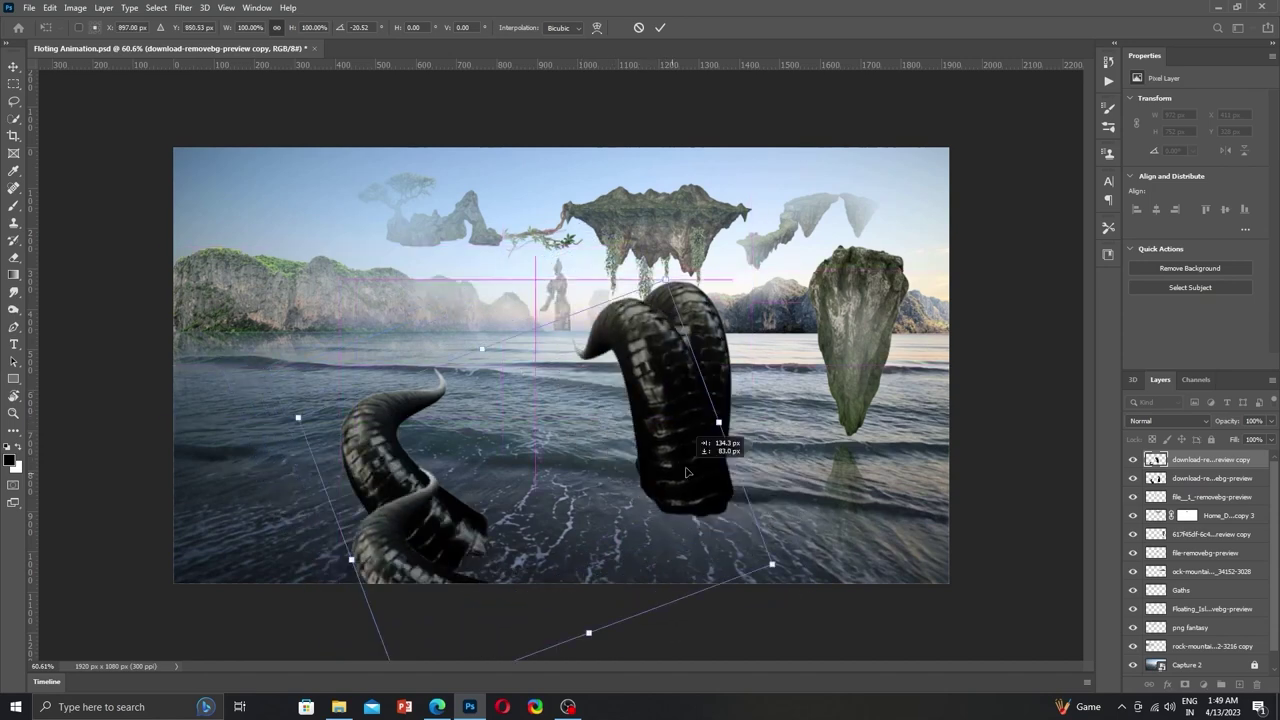
drag(679, 462, 744, 432)
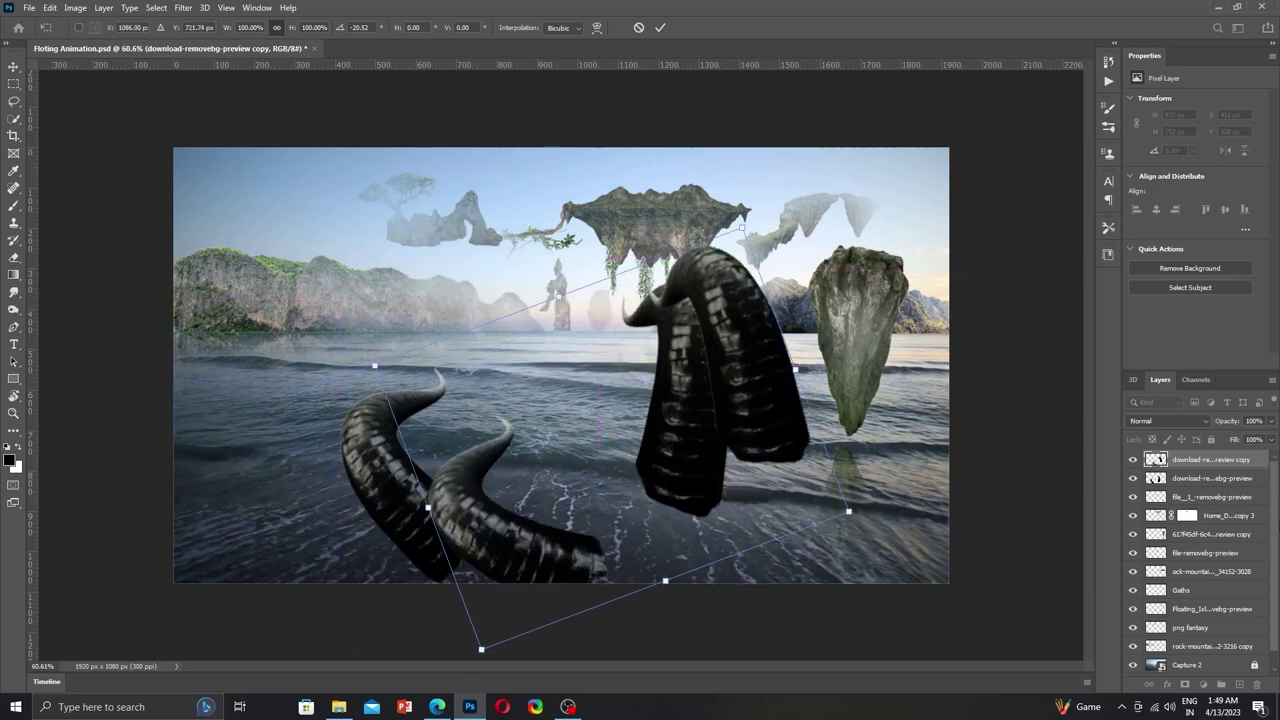
mouse_move(1210, 459)
mouse_down()
mouse_move(1226, 484)
mouse_move(1229, 438)
mouse_up()
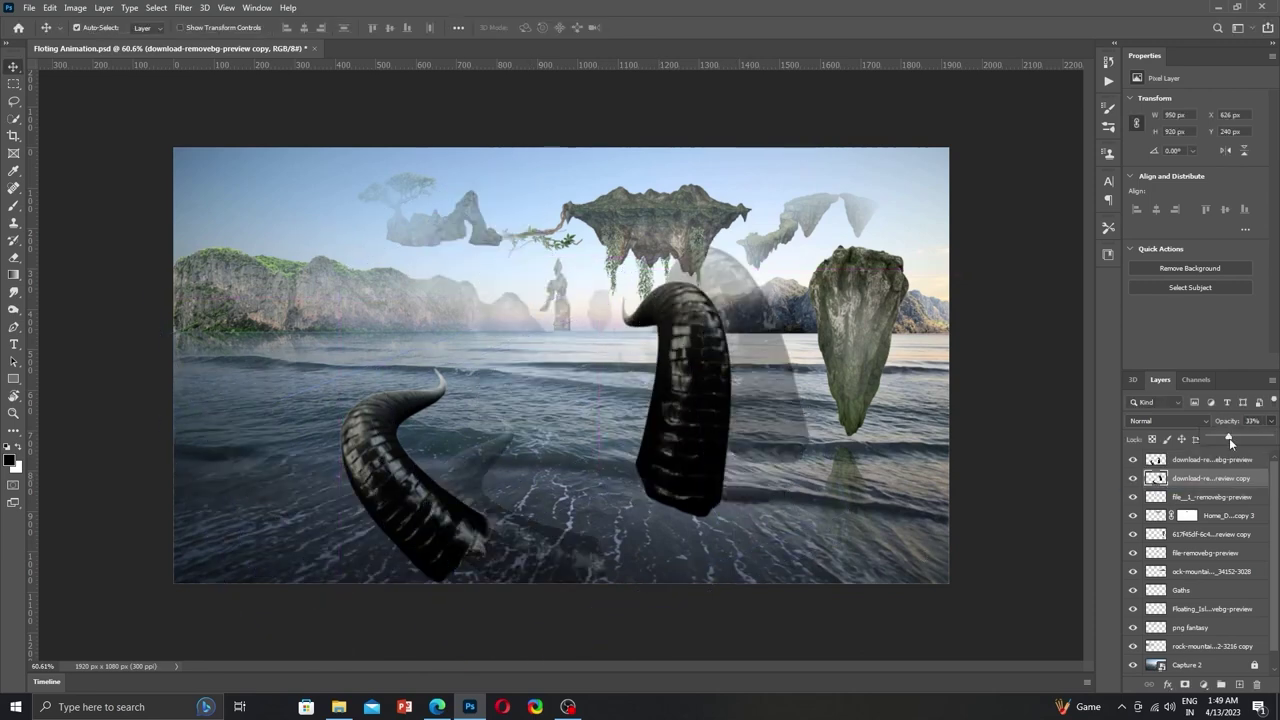
Set the horn copy to 40% opacity and shrink it to about 69%, moving it down-left.
mouse_move(845, 450)
mouse_down()
mouse_move(668, 463)
mouse_move(700, 475)
mouse_up()
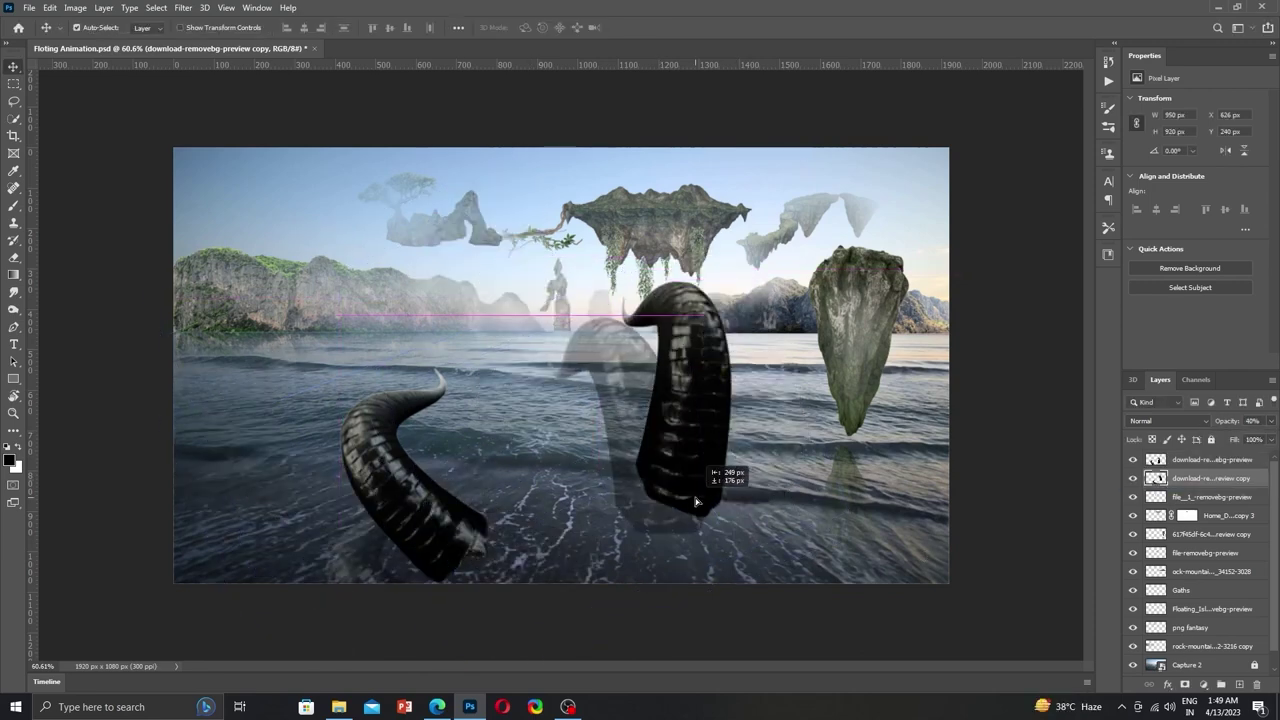
key(ctrl+t)
drag(706, 328, 642, 367)
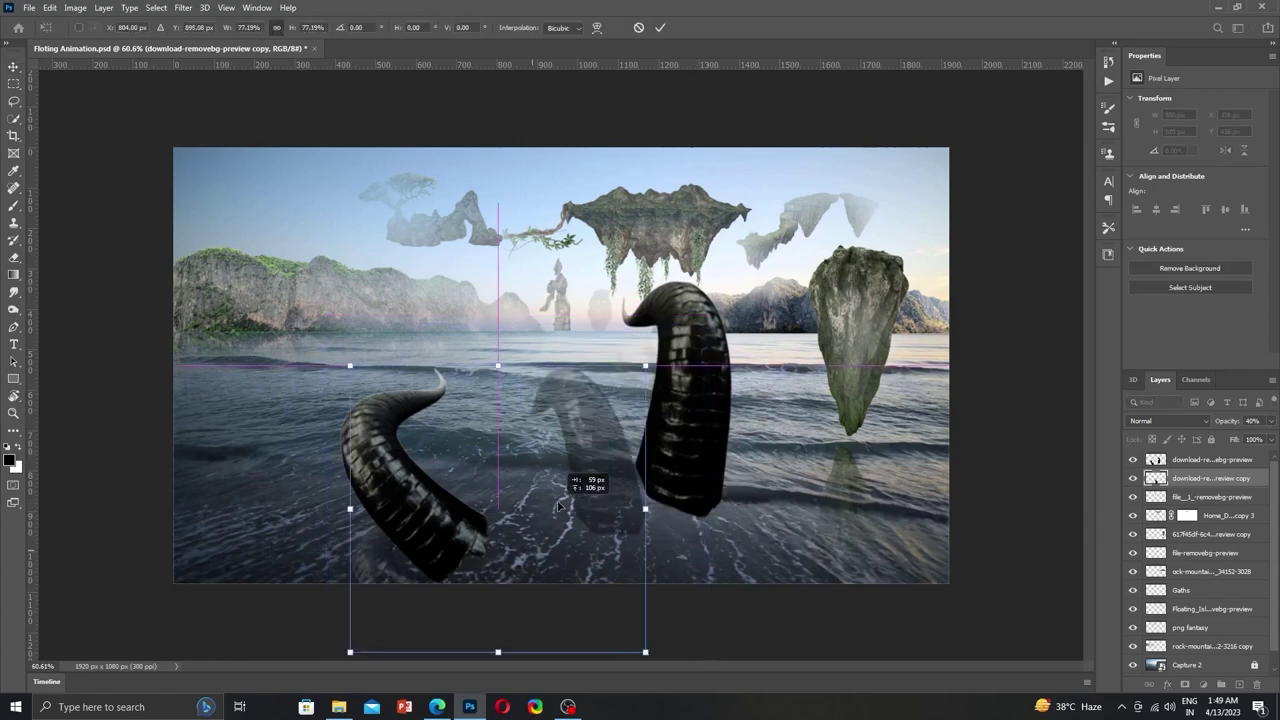
drag(586, 457, 523, 472)
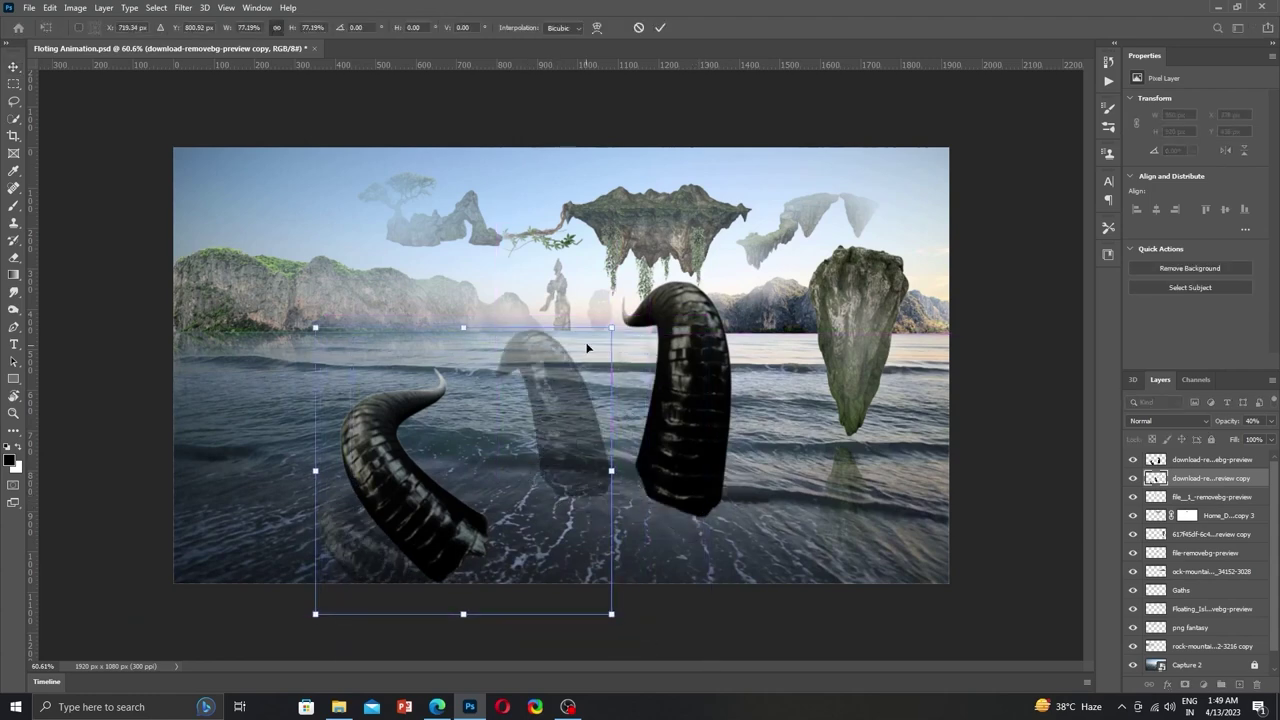
drag(611, 328, 582, 357)
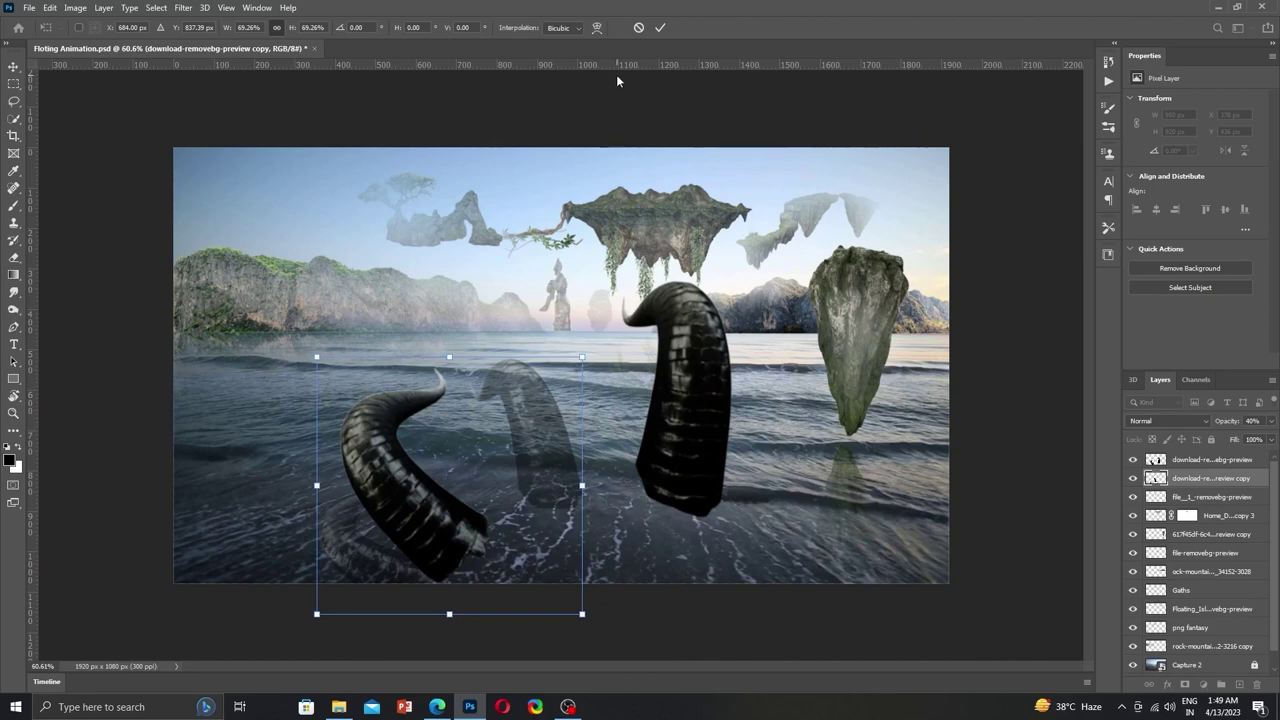
key(Return)
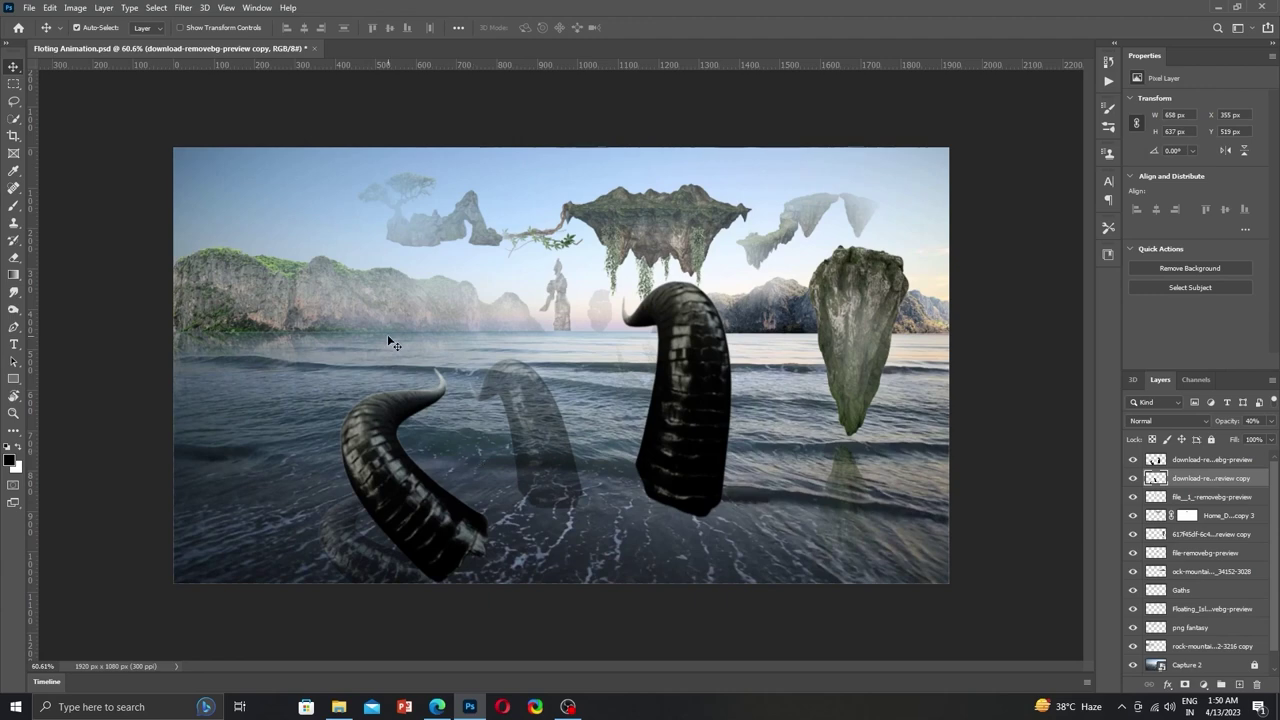
Delete both horn layers and drag the Weeping Cedar garland image into the composite.
drag(512, 530, 593, 443)
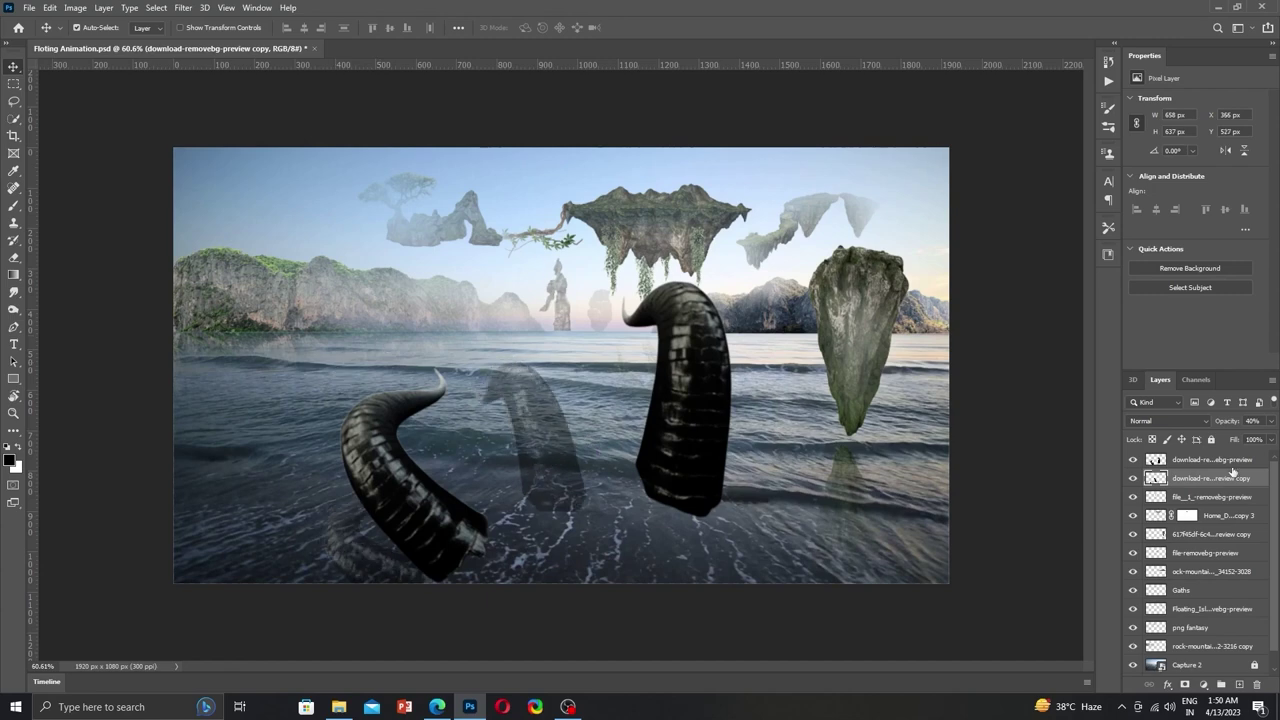
key(Delete)
key(Delete)
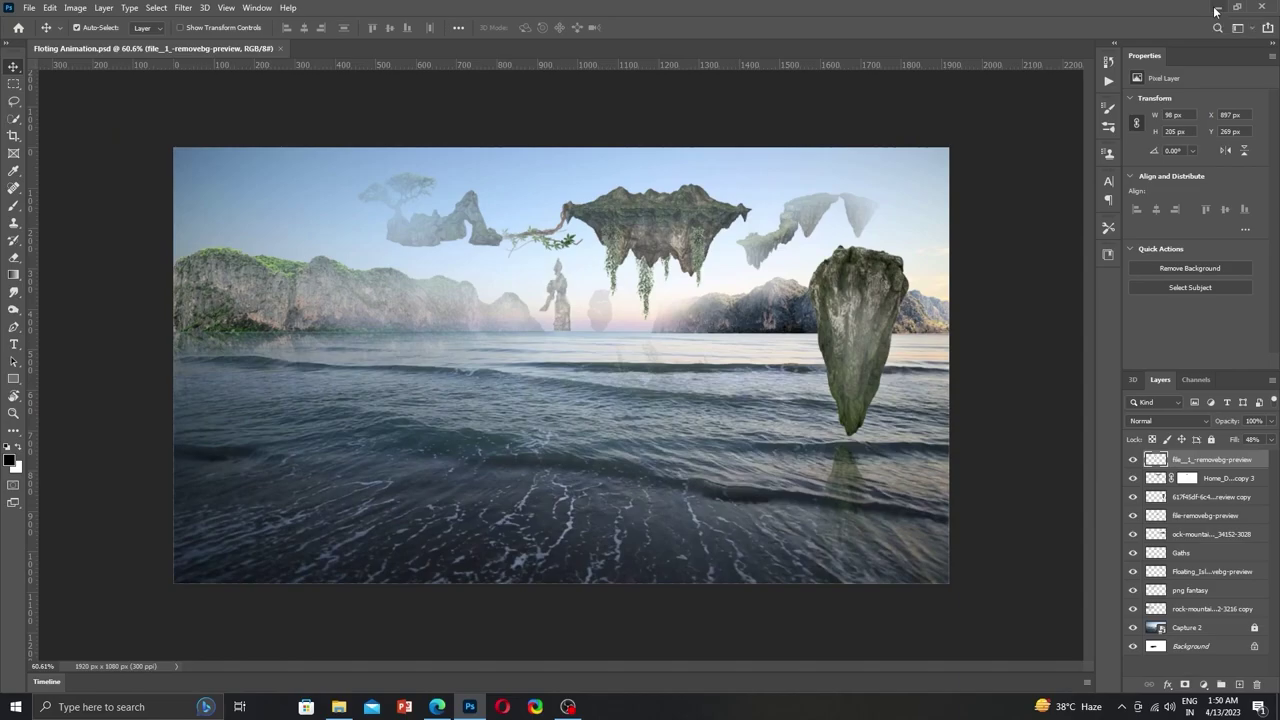
click(1216, 9)
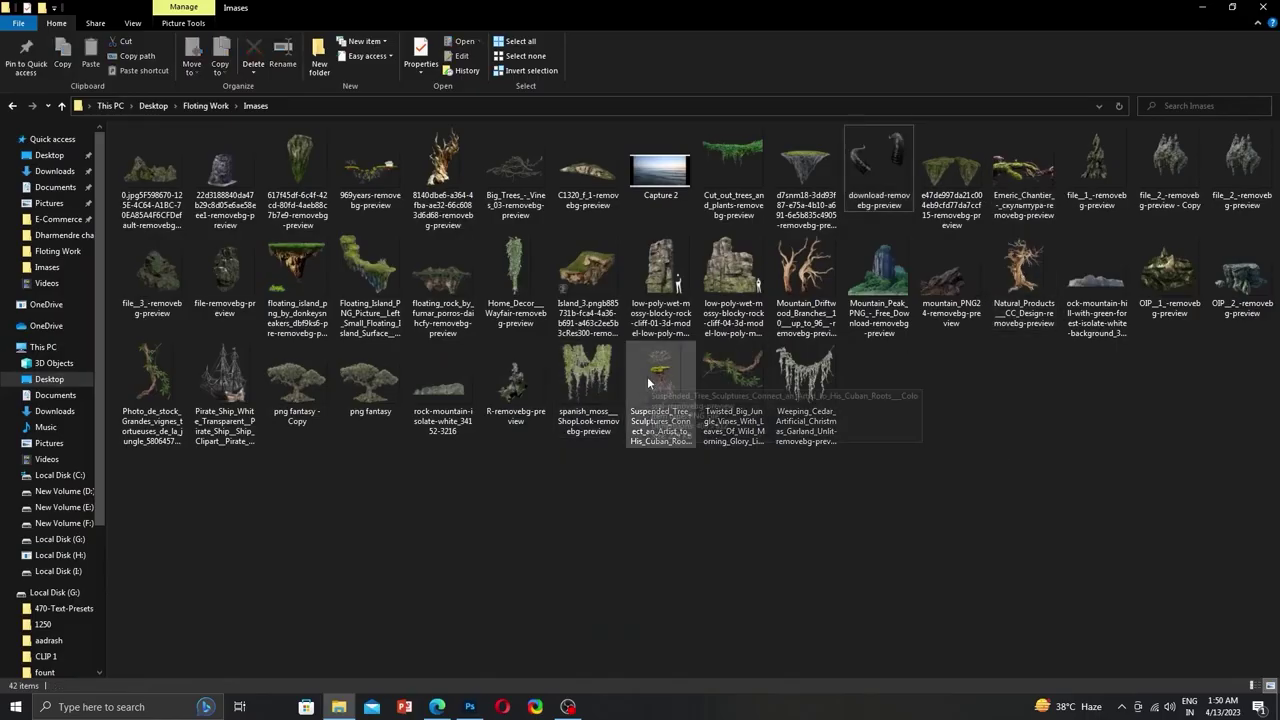
drag(805, 378, 573, 425)
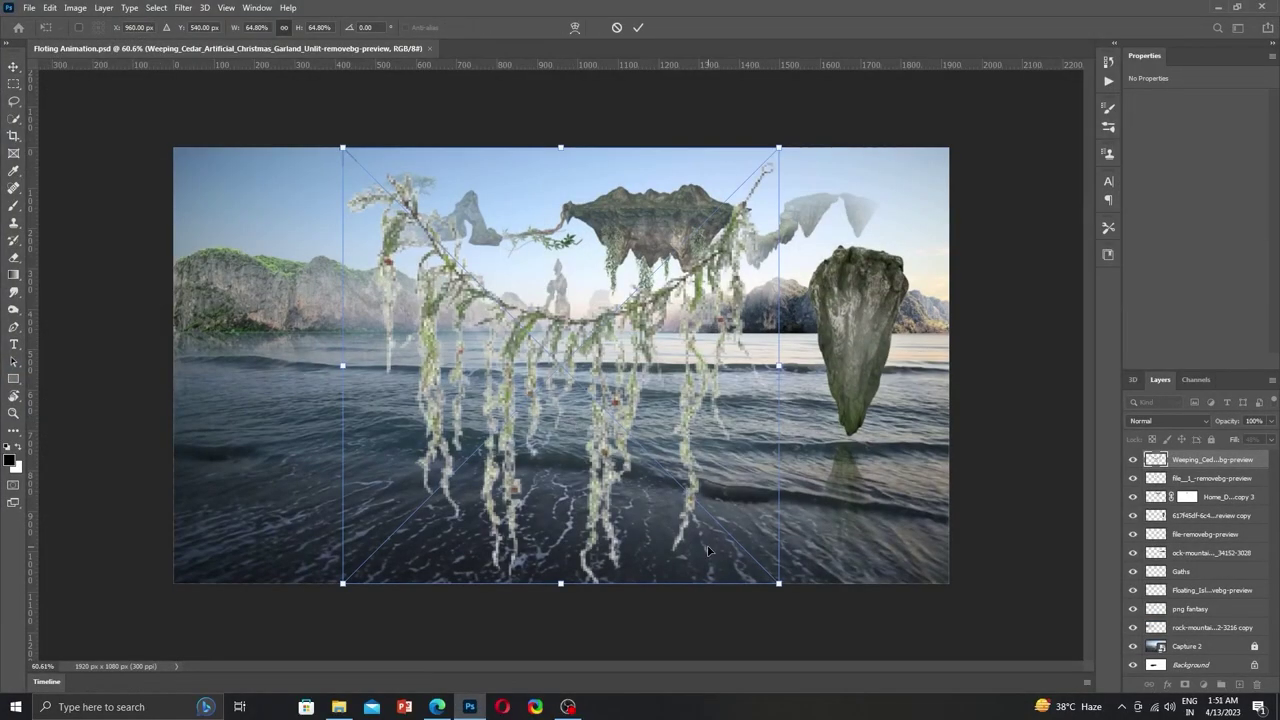
Shrink the garland to about a quarter size beside the island, then delete its layer.
drag(705, 527, 671, 477)
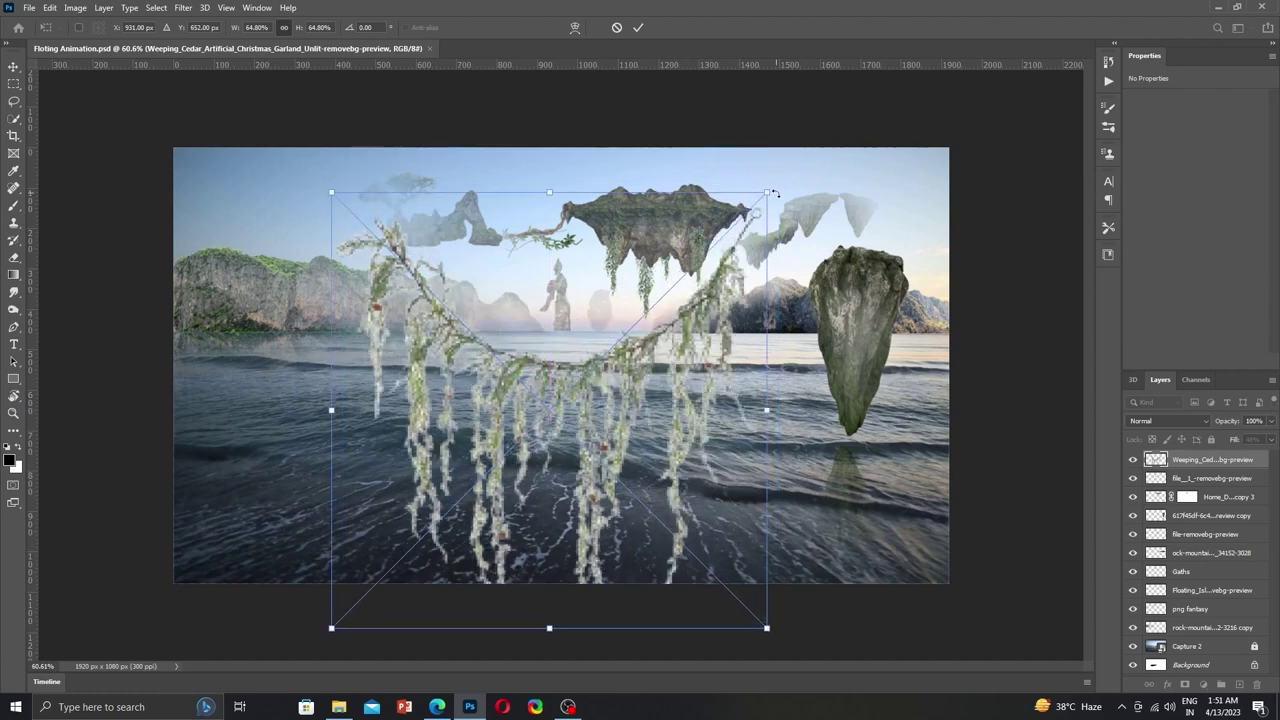
mouse_move(771, 186)
mouse_down()
mouse_move(500, 457)
mouse_move(826, 255)
mouse_move(489, 208)
mouse_move(390, 292)
mouse_move(421, 244)
mouse_up()
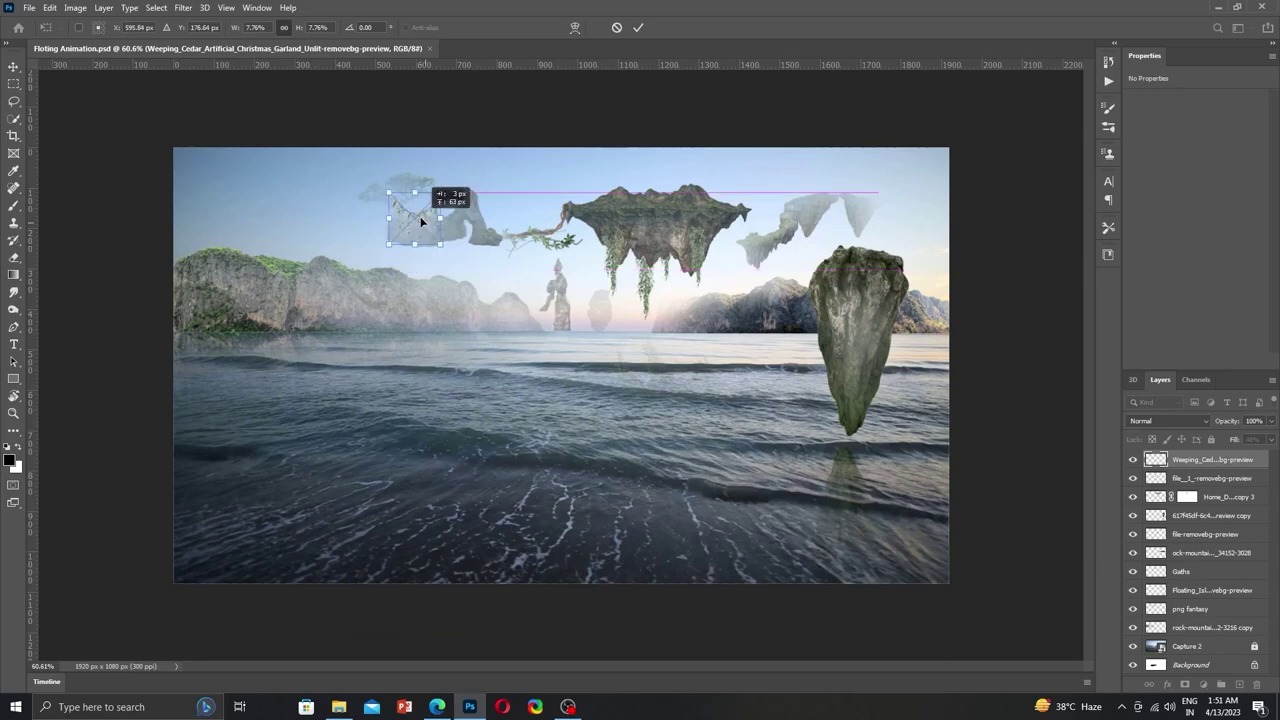
key(Return)
key(Delete)
Drag the Big_Trees vines image from the images folder and place it on the canvas.
click(1218, 7)
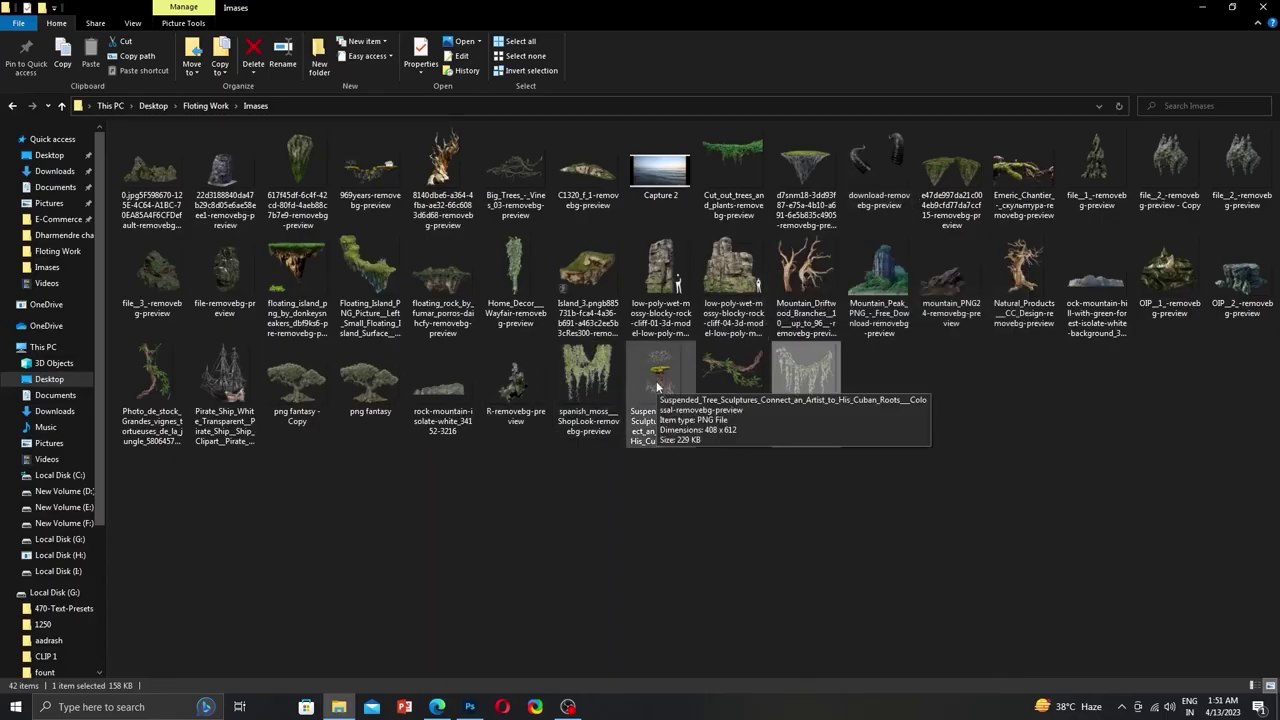
mouse_move(515, 170)
mouse_down()
mouse_move(425, 595)
mouse_move(560, 337)
mouse_move(567, 383)
mouse_move(640, 330)
mouse_up()
key(Return)
Shrink the vines to about 37%, tilt them near the centre, and warp them into a new bend.
key(ctrl+plus)
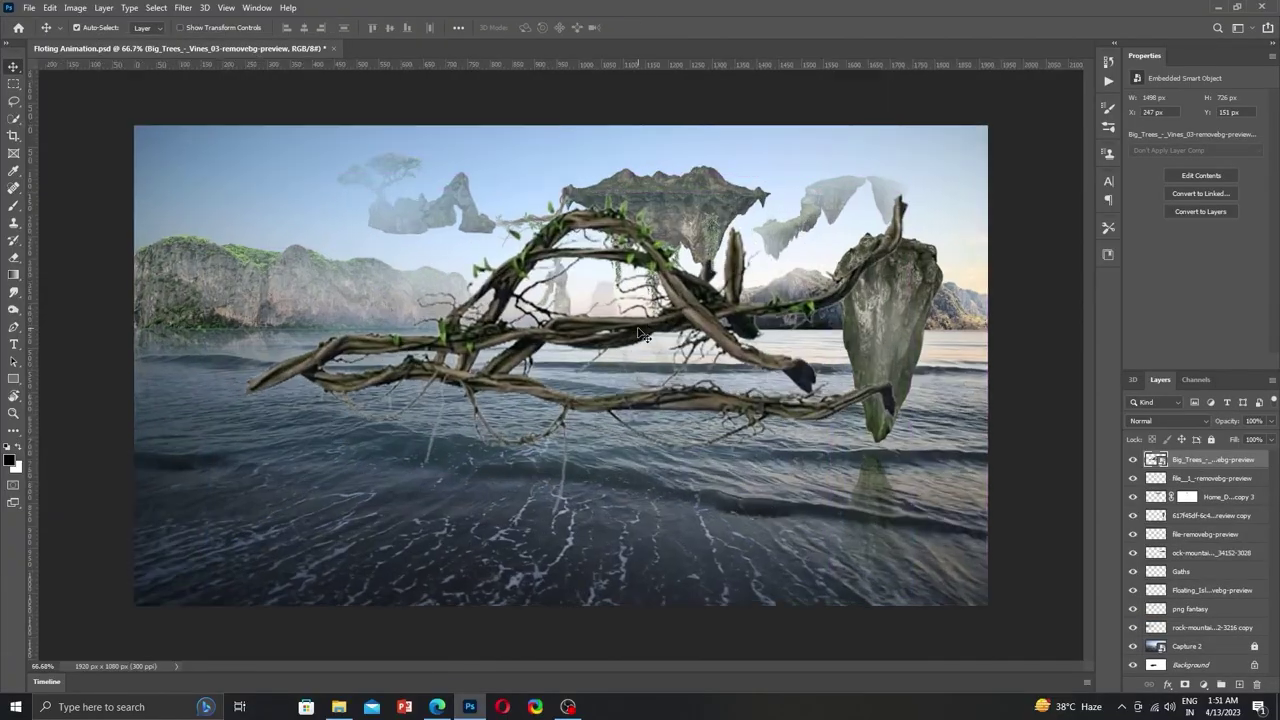
key(ctrl+t)
drag(286, 86, 623, 399)
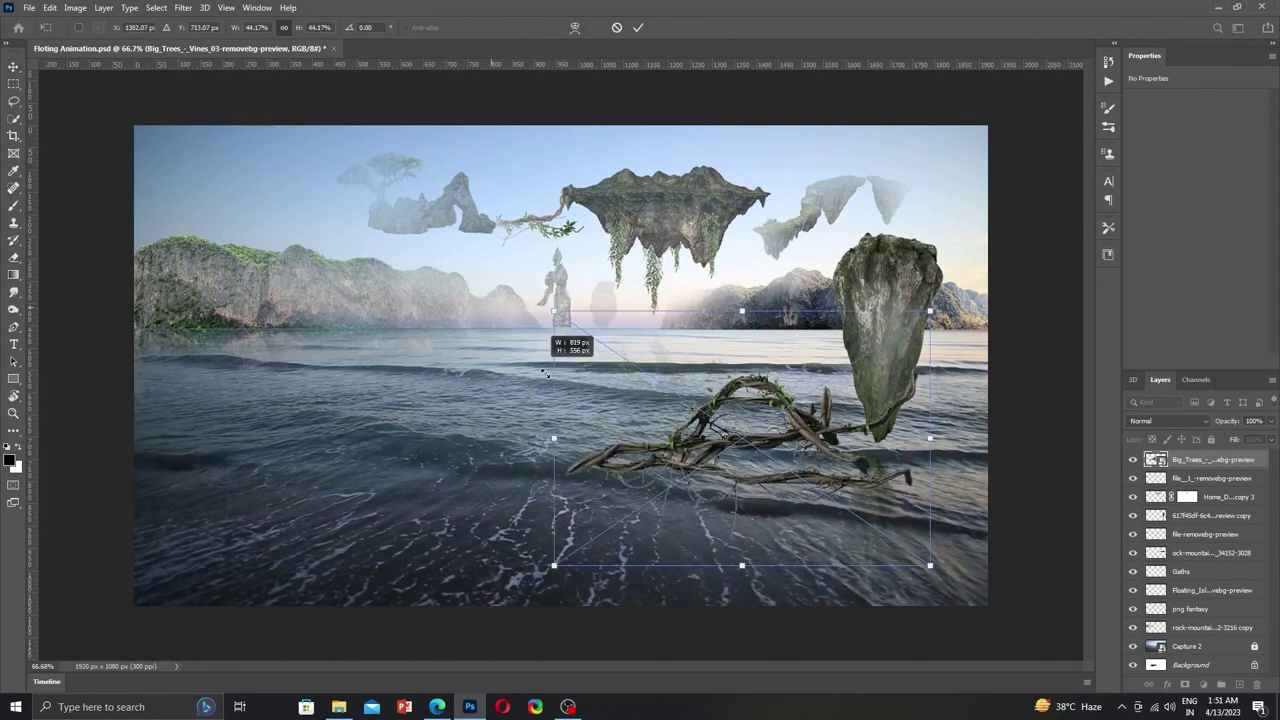
mouse_move(769, 544)
mouse_down()
mouse_move(858, 228)
mouse_move(657, 215)
mouse_up()
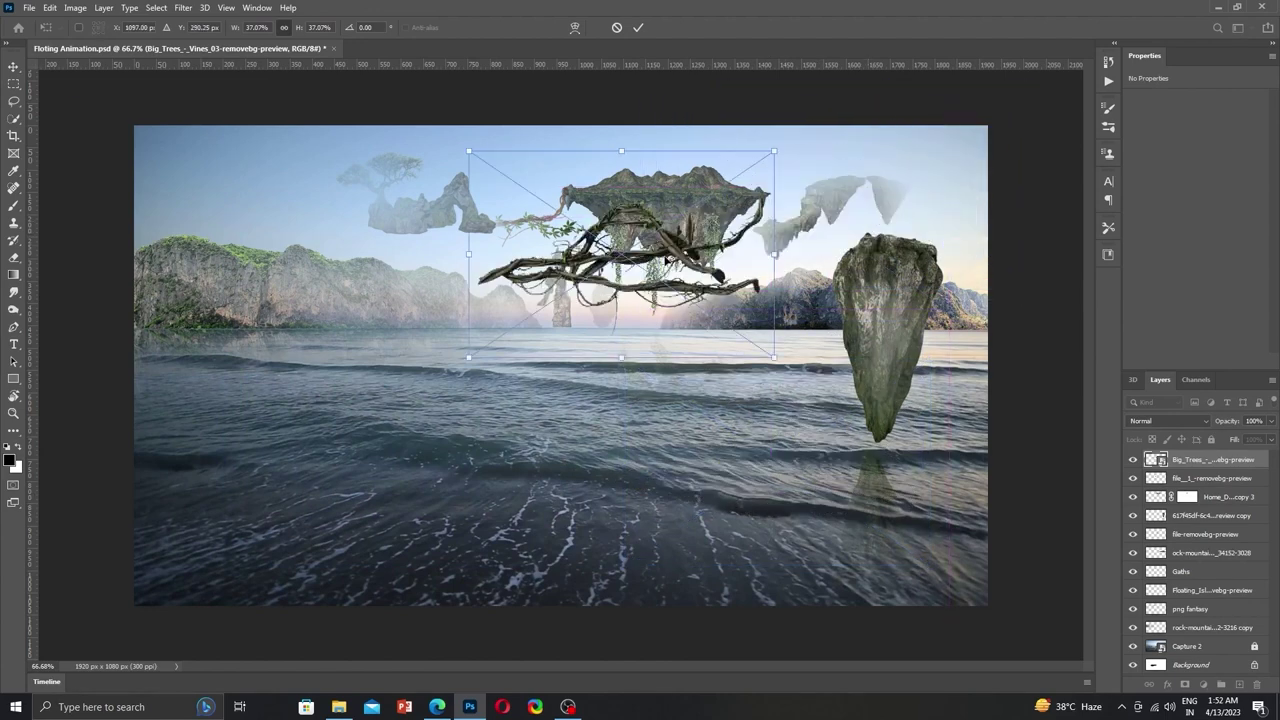
drag(830, 295, 653, 260)
right_click(651, 257)
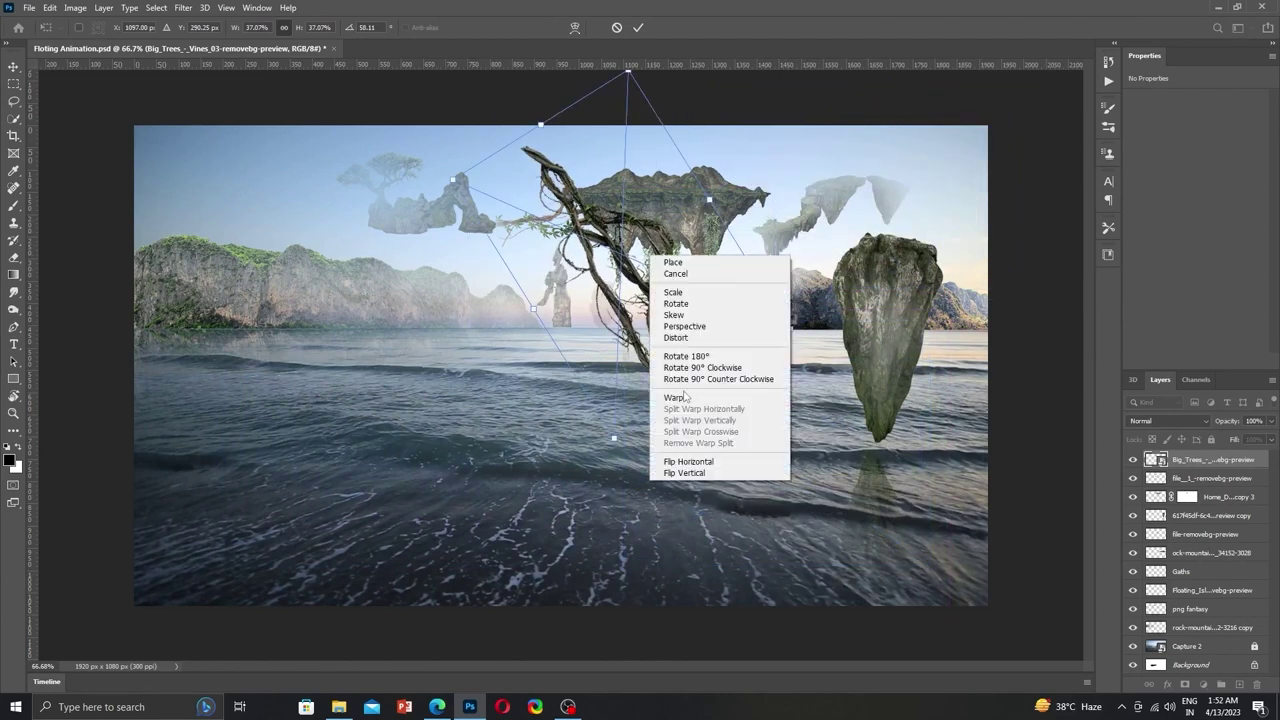
click(684, 397)
drag(660, 330, 648, 290)
key(Return)
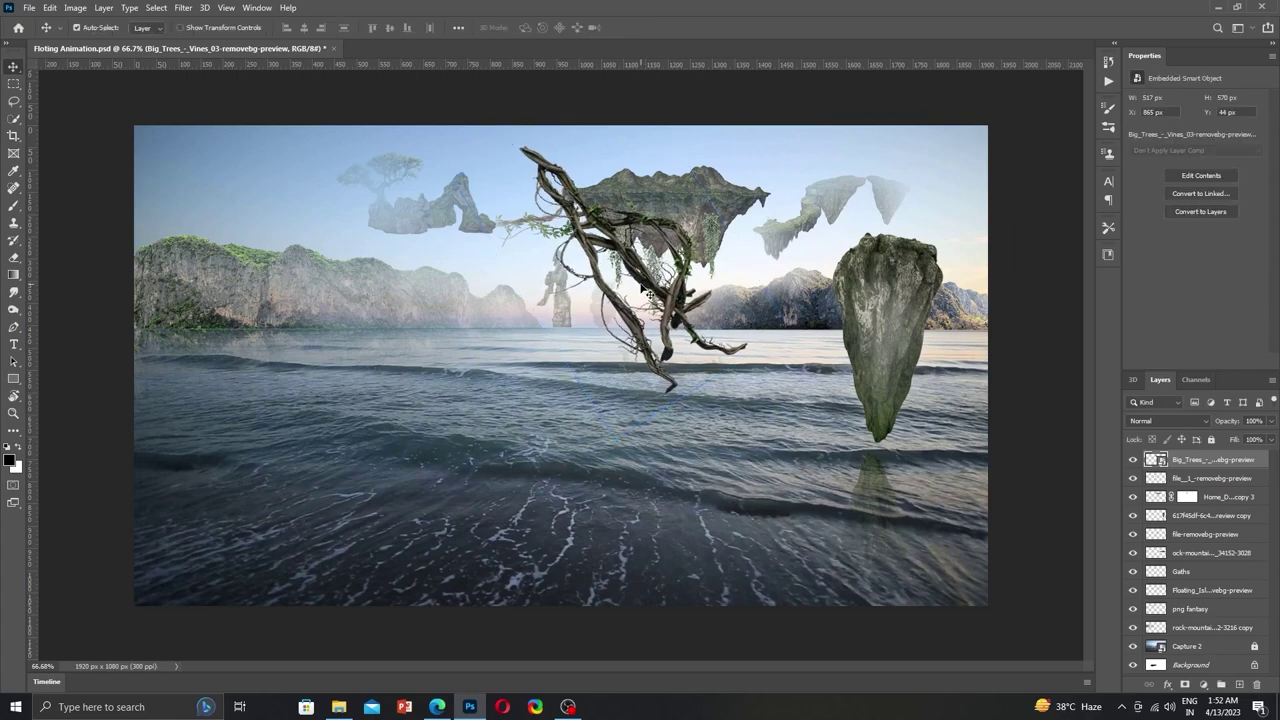
Rotate the vines horizontal, enlarge them over the right-hand rock, and adjust their layer order.
key(ctrl+t)
drag(700, 420, 760, 380)
mouse_move(640, 310)
mouse_down()
mouse_move(868, 213)
mouse_move(824, 253)
mouse_up()
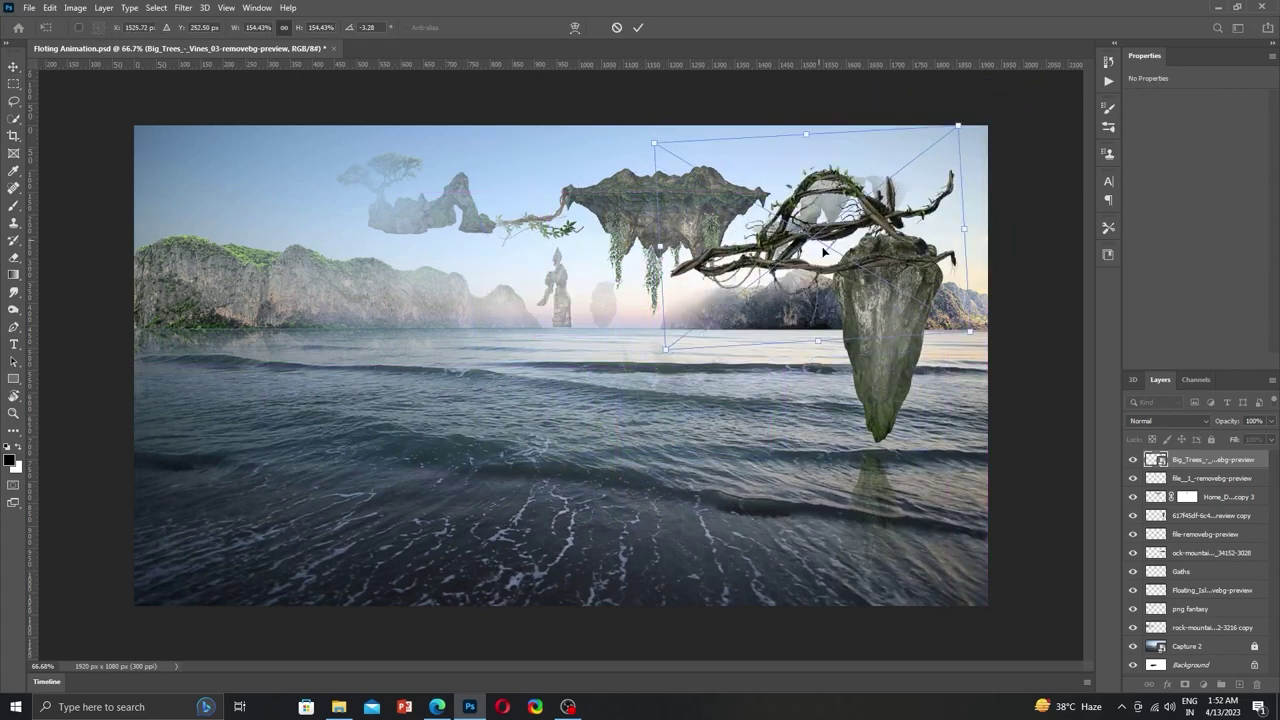
key(Return)
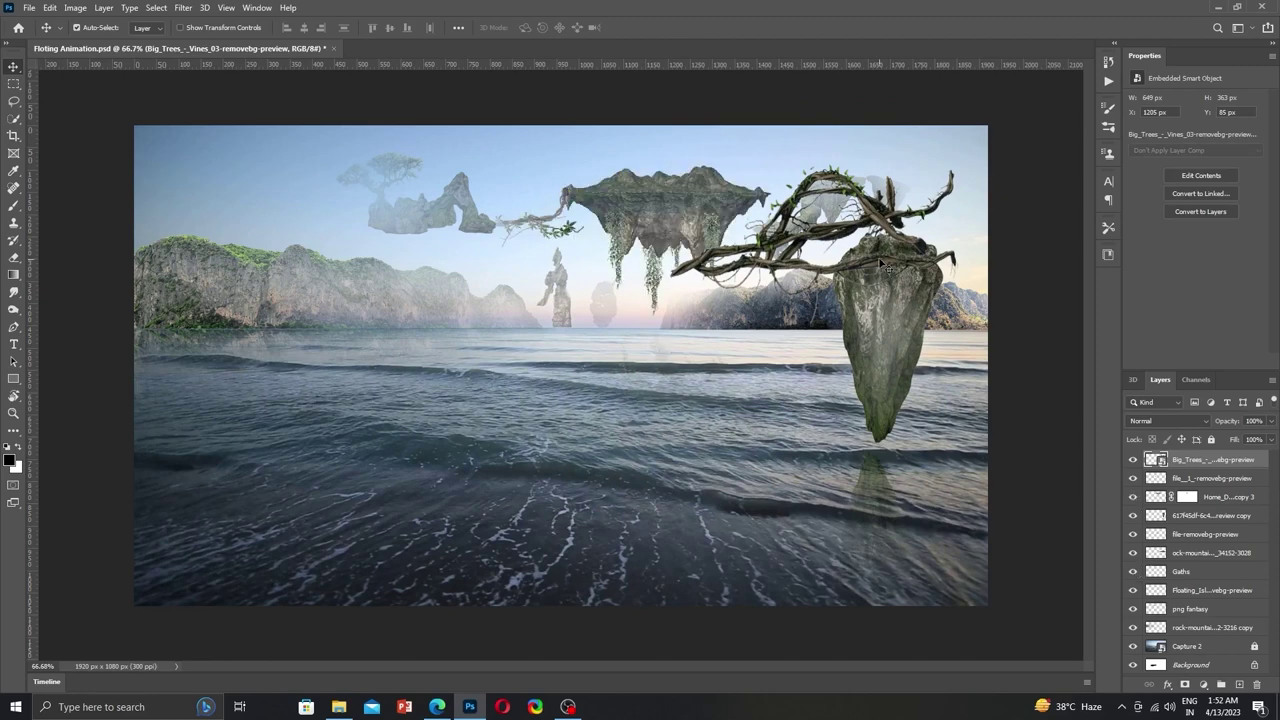
key(ctrl+bracketleft)
key(ctrl+bracketleft)
key(ctrl+bracketleft)
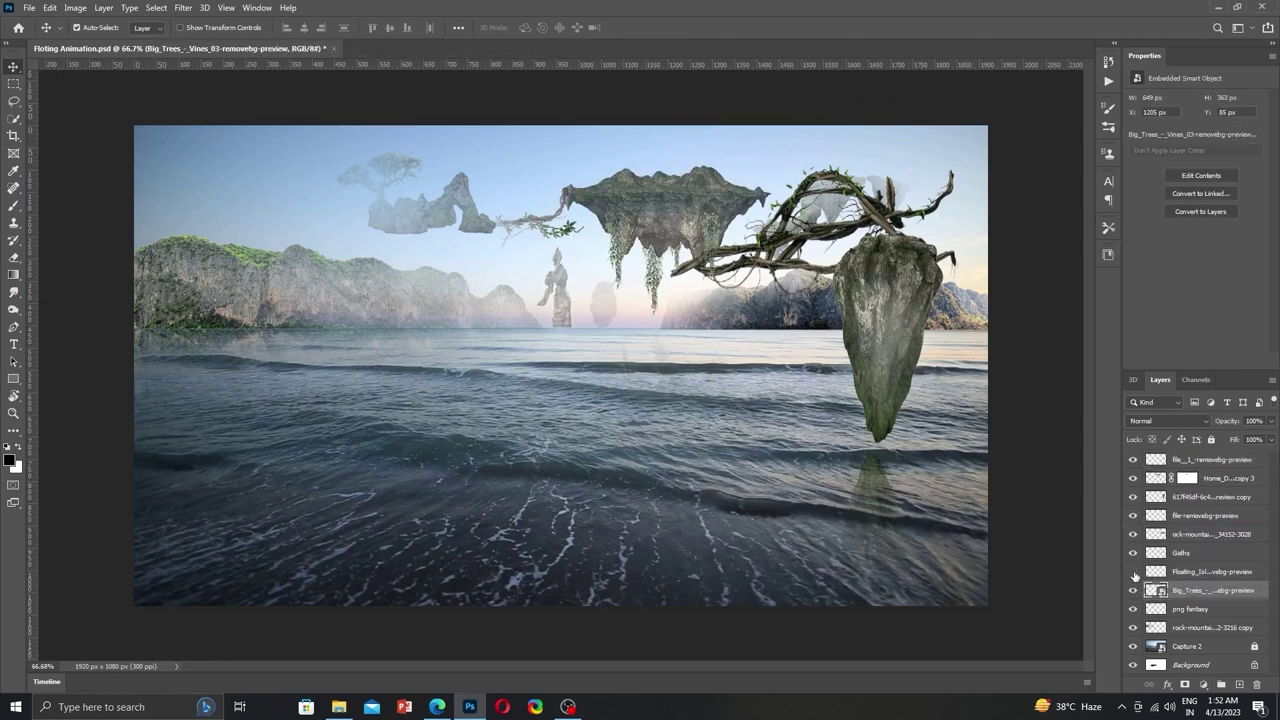
key(ctrl+bracketright)
Scale the vines to about 61% and position them beside the tall right-hand rock.
key(ctrl+t)
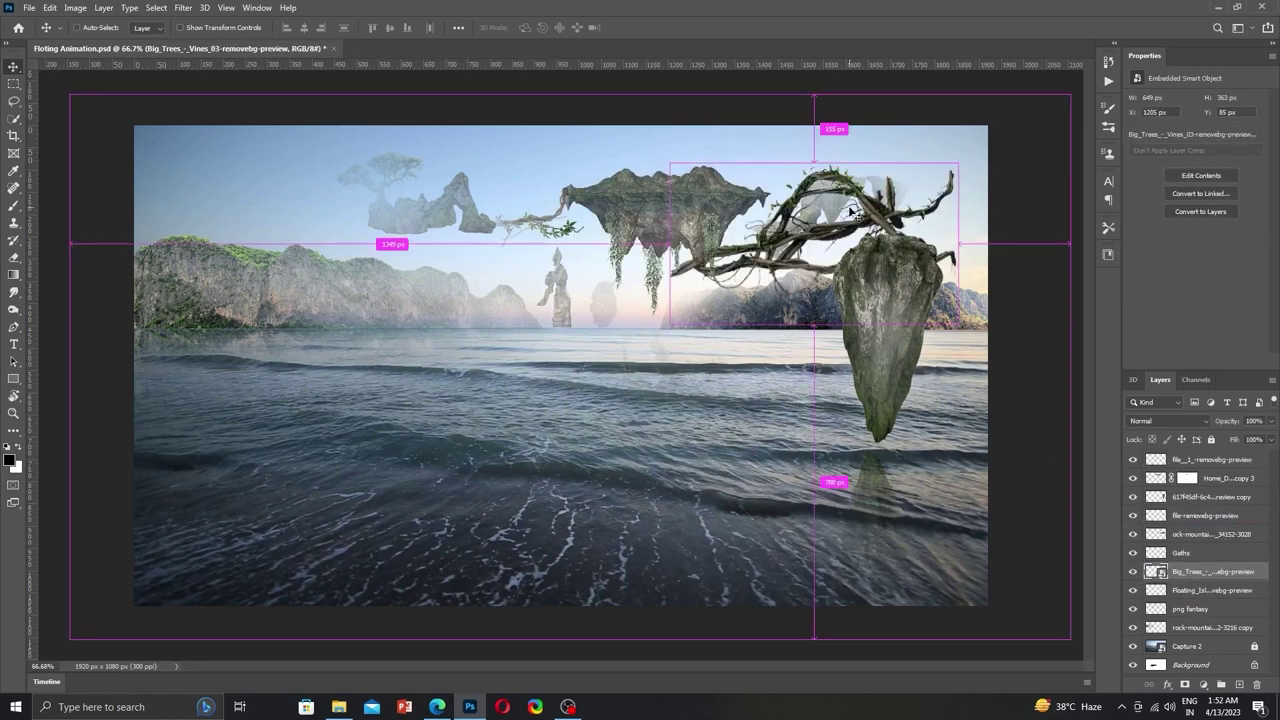
drag(960, 124, 781, 261)
mouse_move(748, 301)
mouse_down()
mouse_move(838, 201)
mouse_move(818, 268)
mouse_up()
scroll(838, 201, up, 1)
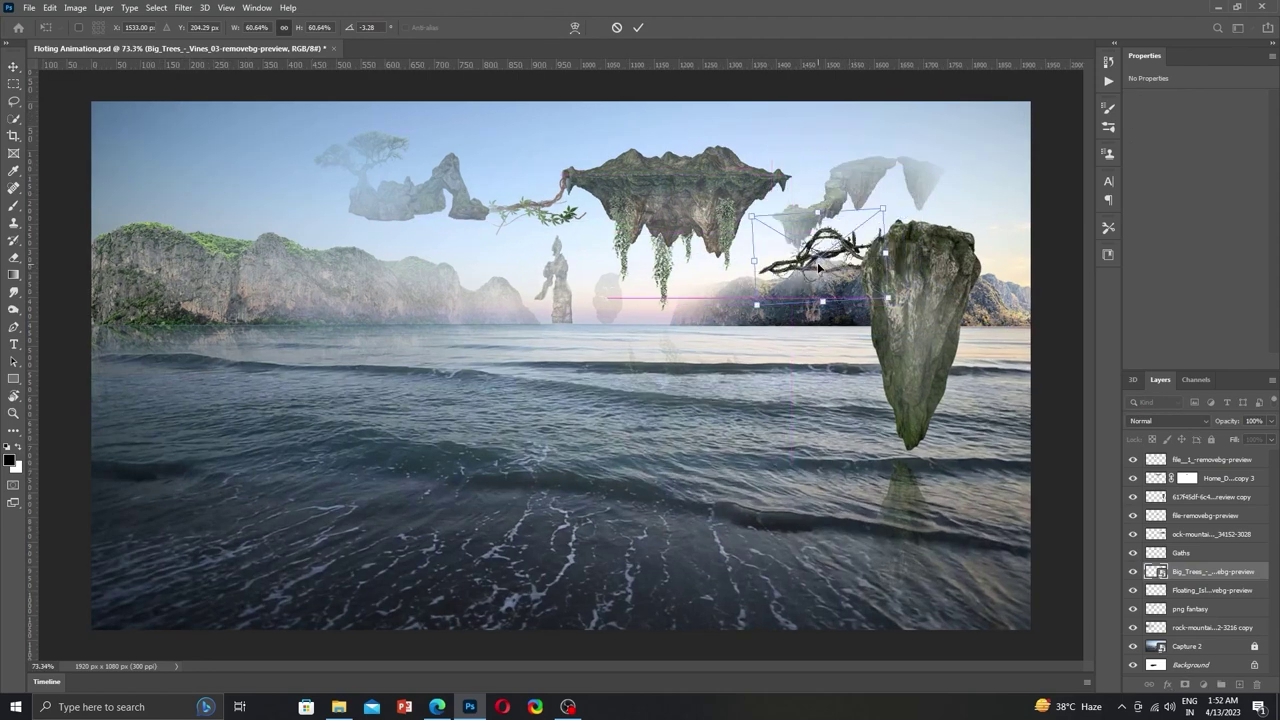
key(Return)
click(912, 349)
Move the vines layer above the tall rock, rotate it about 130°, and slide it under the central island.
drag(1206, 512, 1206, 500)
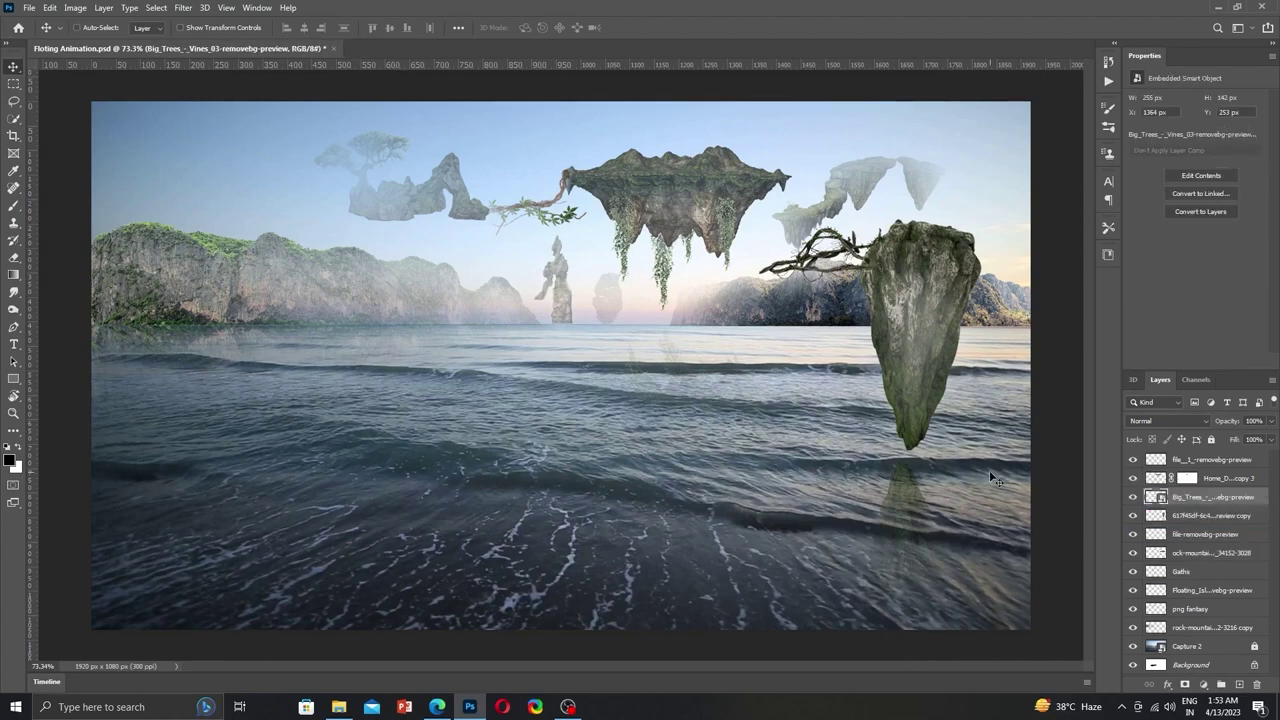
key(ctrl+t)
mouse_move(790, 205)
mouse_down()
mouse_move(883, 345)
mouse_move(803, 280)
mouse_up()
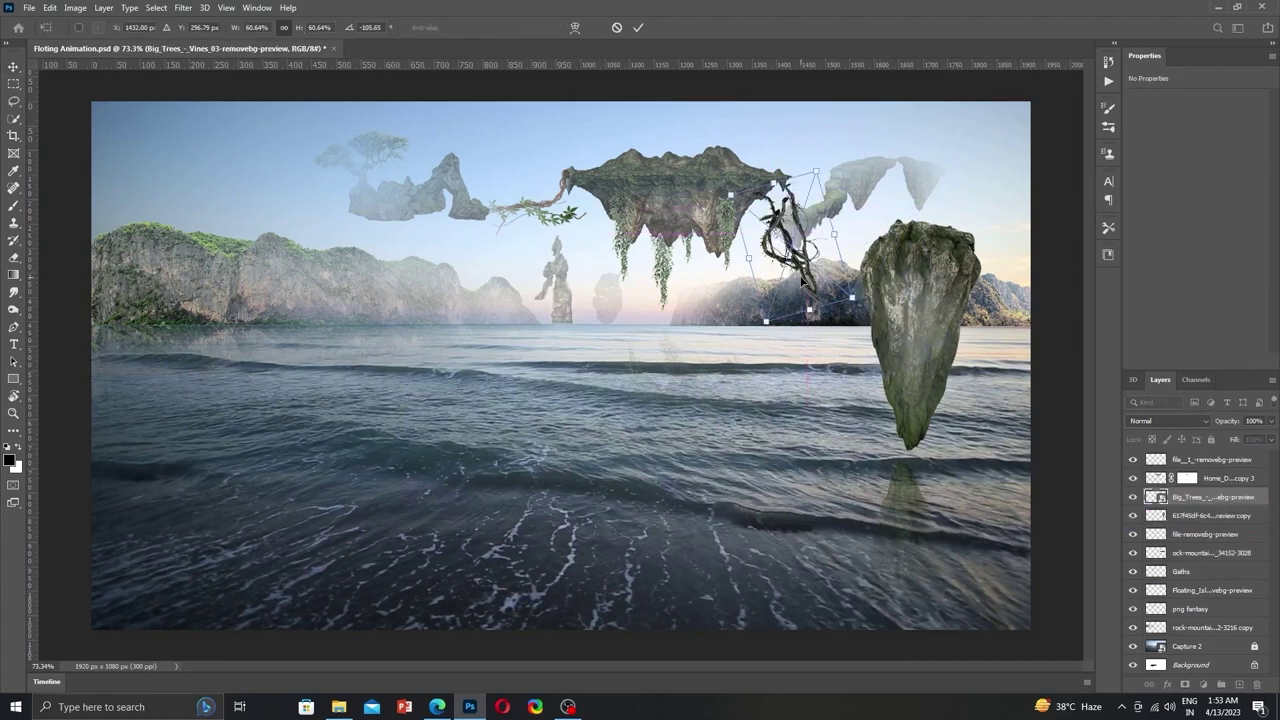
drag(831, 140, 670, 310)
mouse_move(818, 247)
mouse_down()
mouse_move(760, 200)
mouse_move(768, 230)
mouse_up()
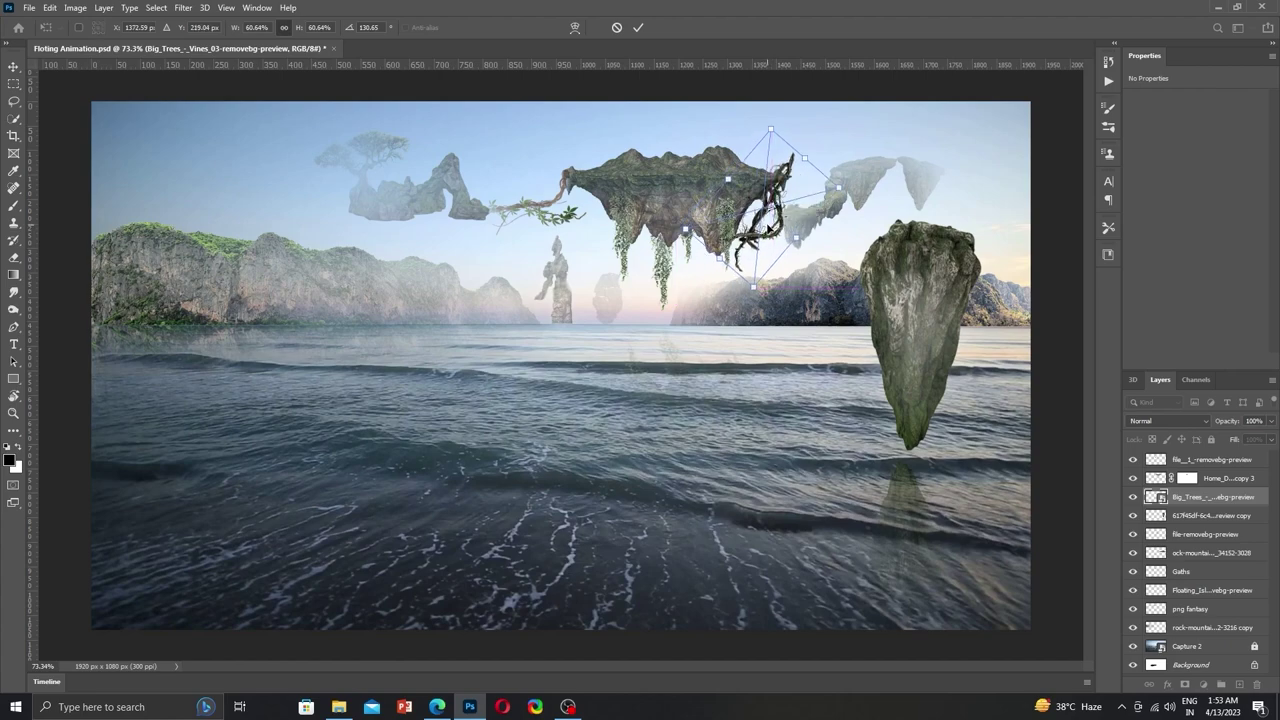
key(Return)
Fine-tune the vines' position under the island's right edge and commit the placement.
scroll(760, 260, up, 5)
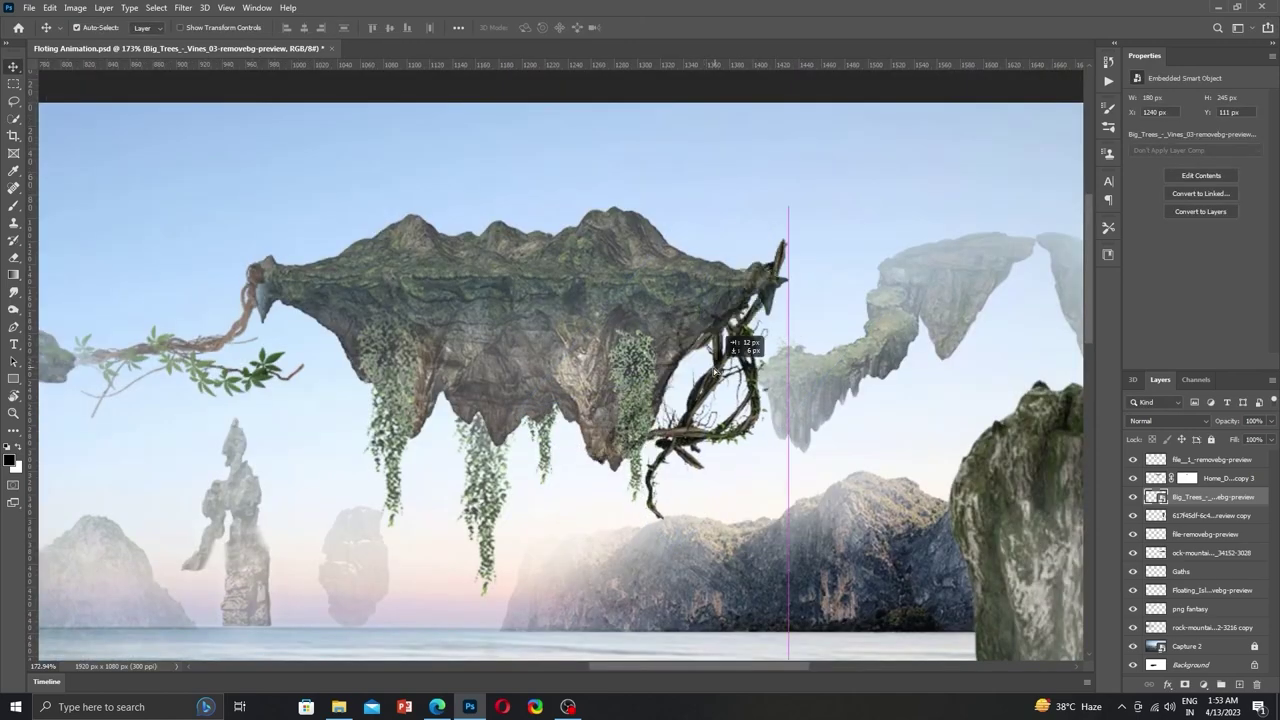
mouse_move(716, 407)
mouse_down()
mouse_move(737, 343)
mouse_move(781, 358)
mouse_move(756, 348)
mouse_up()
key(ctrl+t)
key(Return)
click(75, 7)
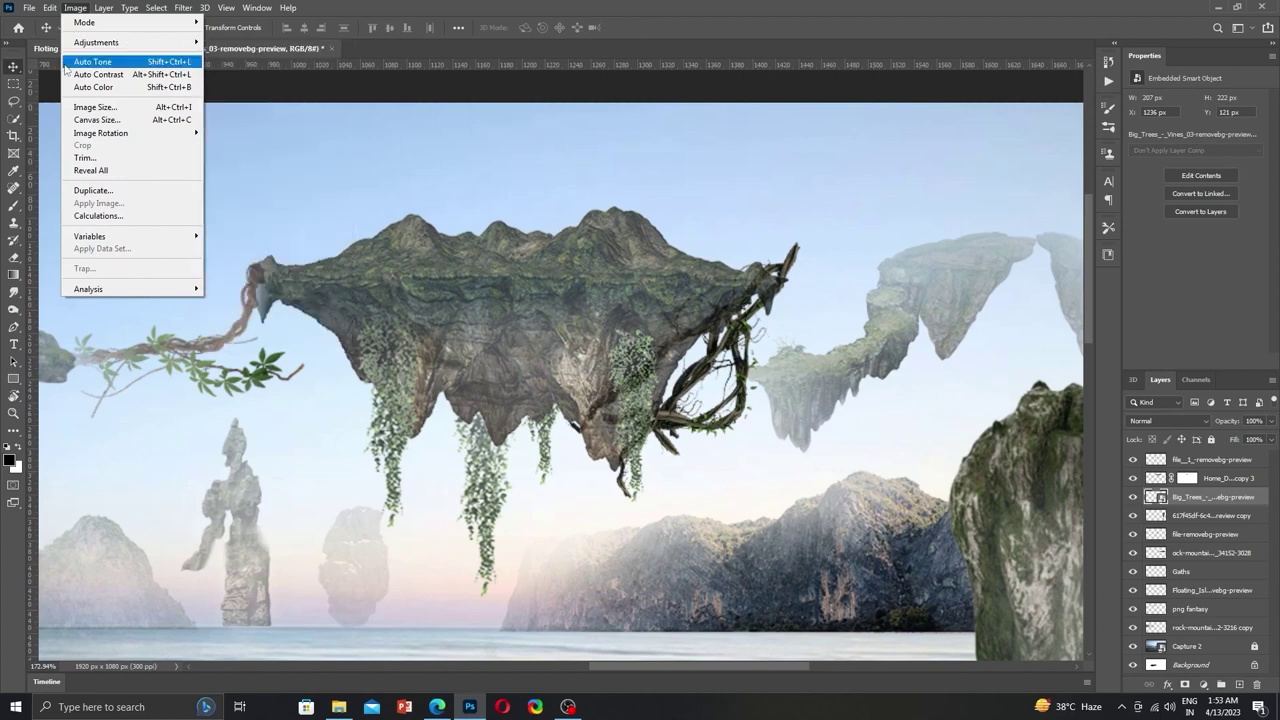
mouse_move(97, 42)
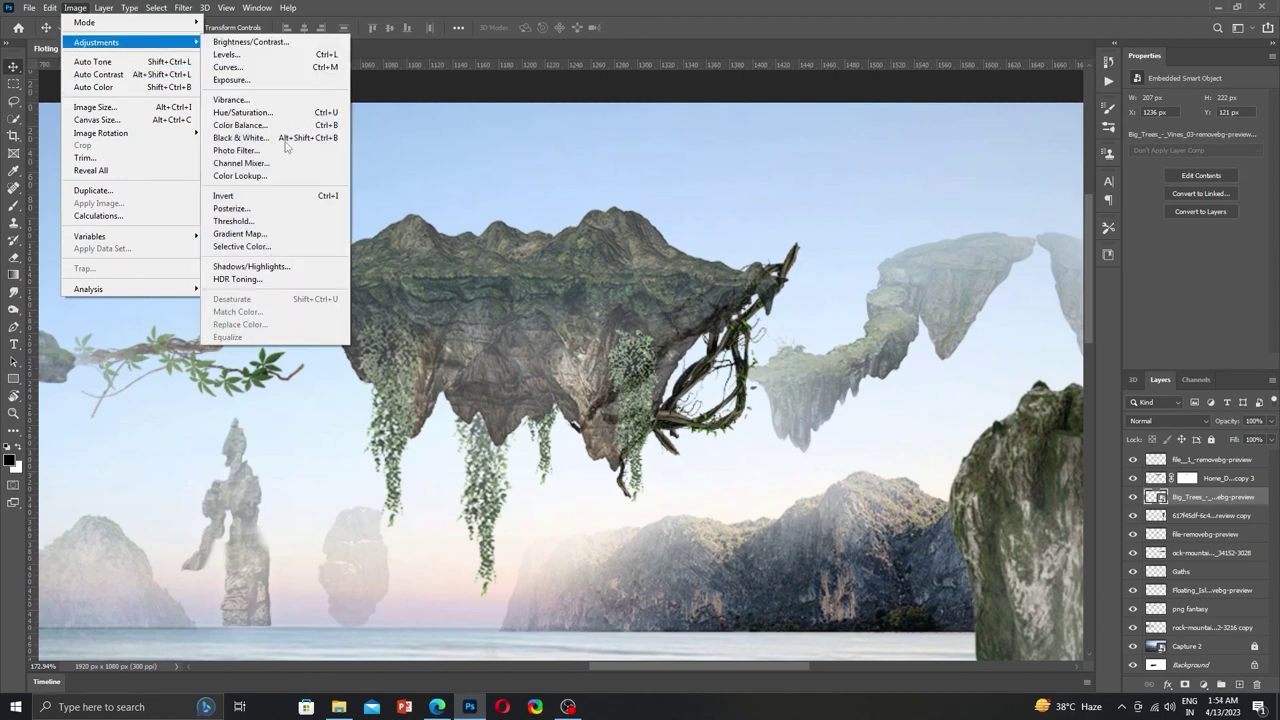
Apply a Selective Color adjustment to the vines using a different colour range.
click(240, 251)
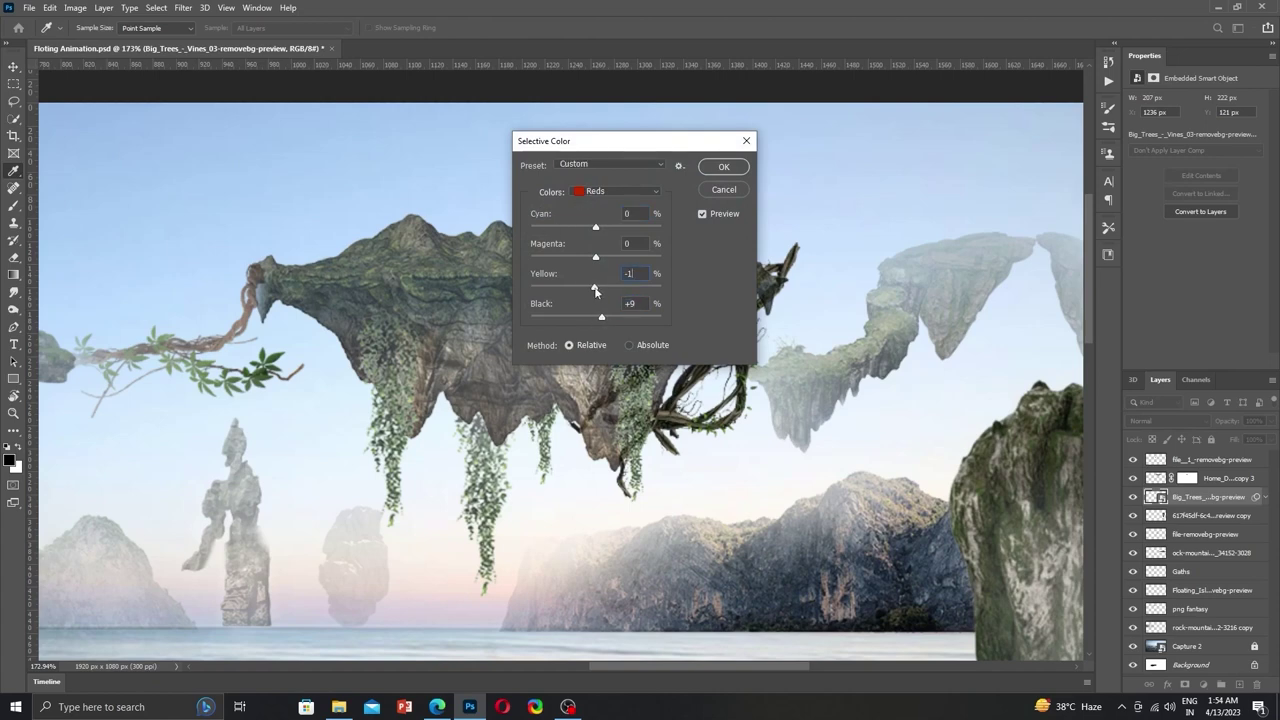
click(615, 191)
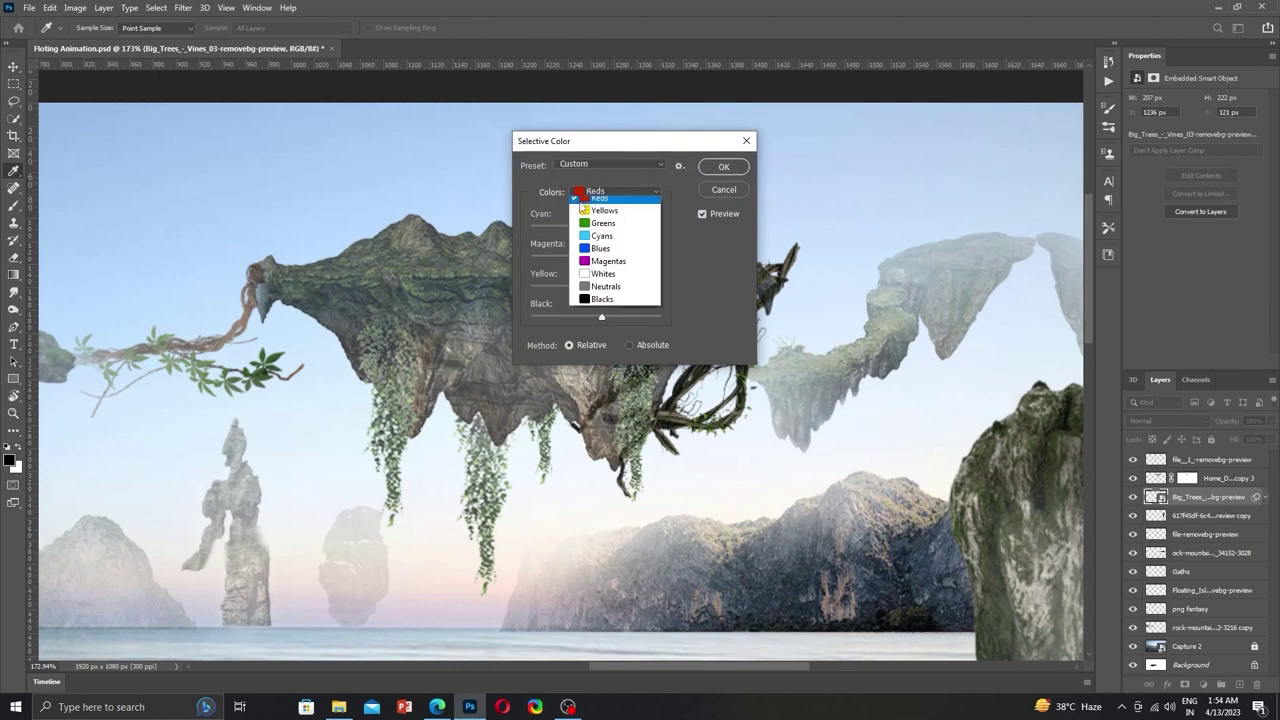
click(605, 280)
key(Return)
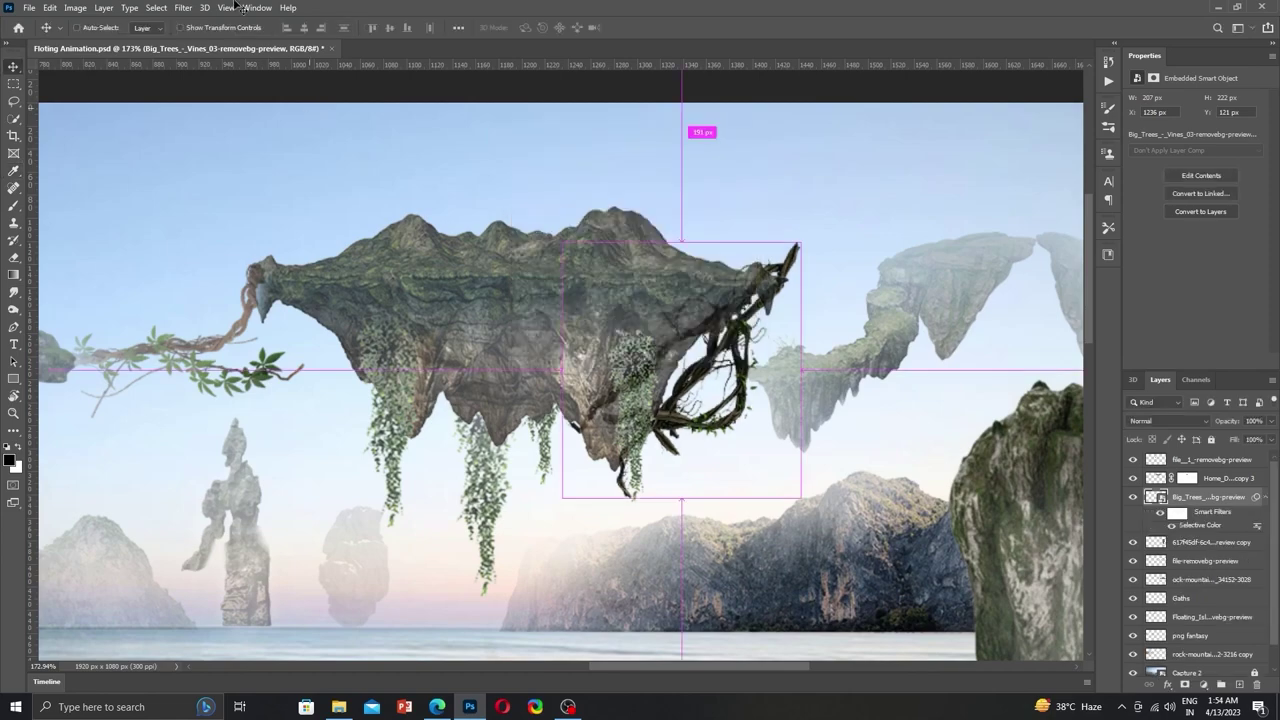
Apply a Camera Raw filter to the vines with lower Vibrance and Saturation plus added Vignetting.
click(183, 7)
click(215, 83)
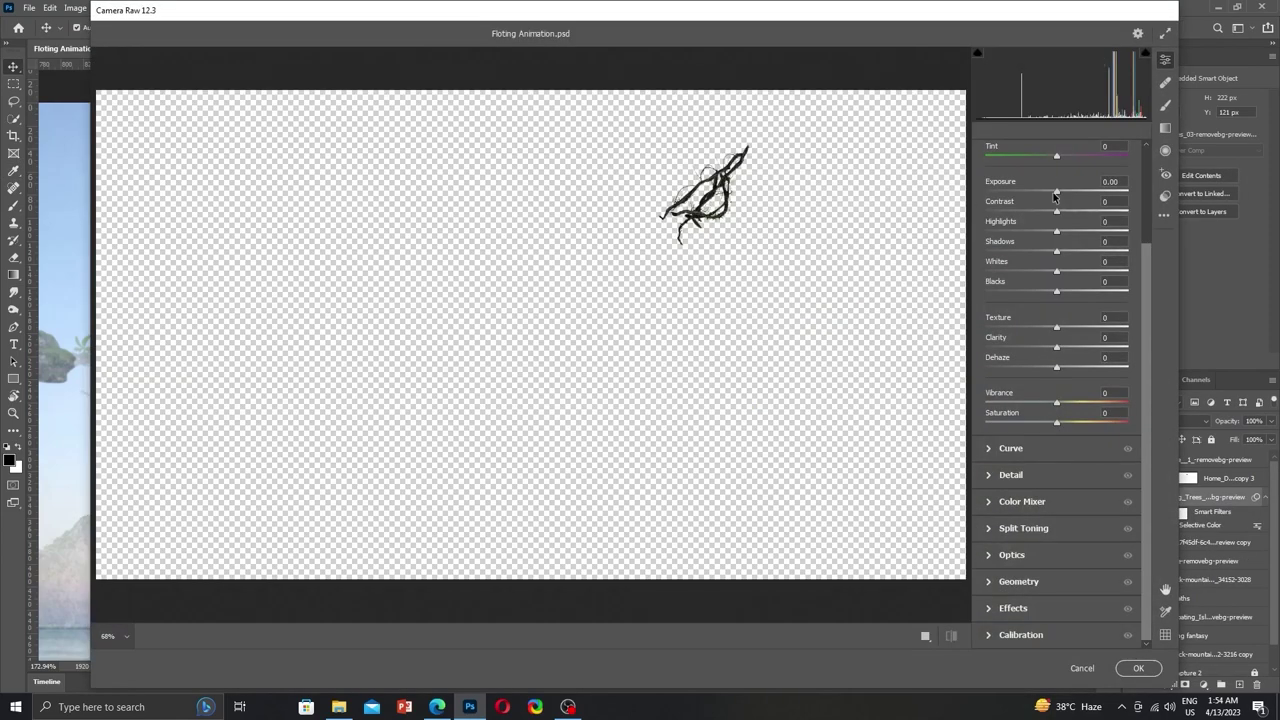
mouse_move(1056, 401)
mouse_down()
mouse_move(1030, 401)
mouse_move(1101, 448)
mouse_up()
click(992, 600)
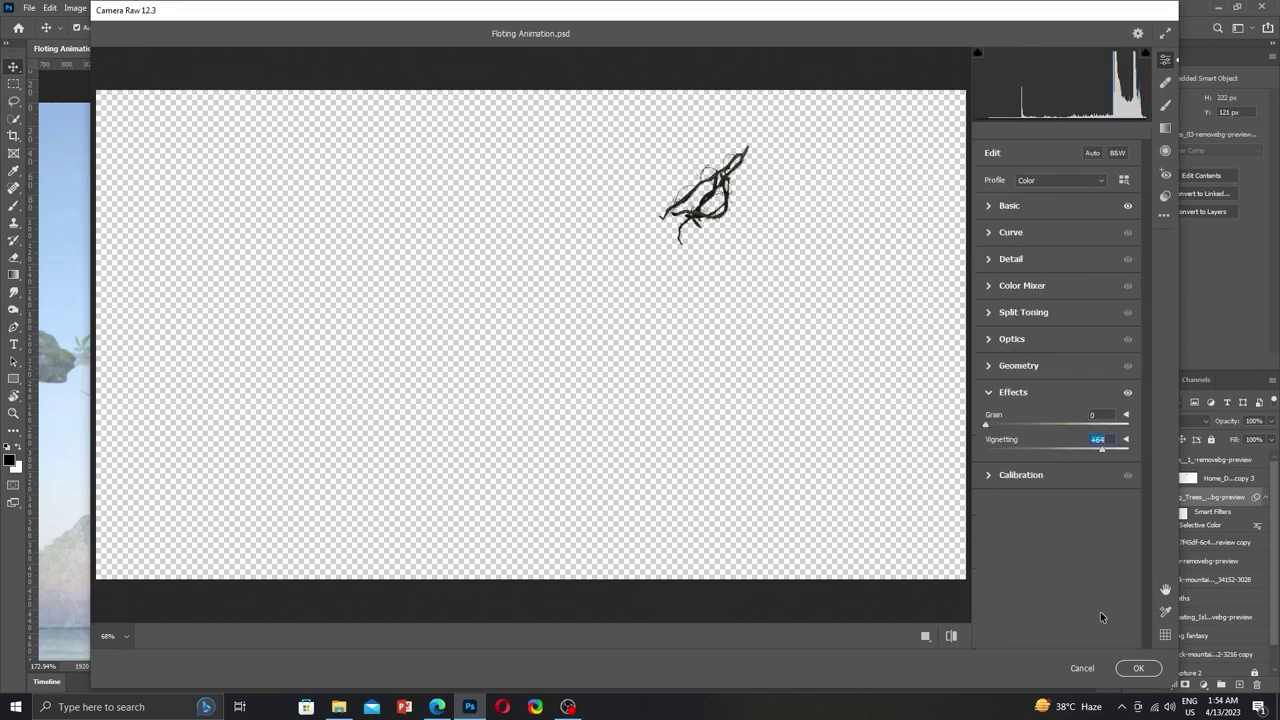
click(1138, 668)
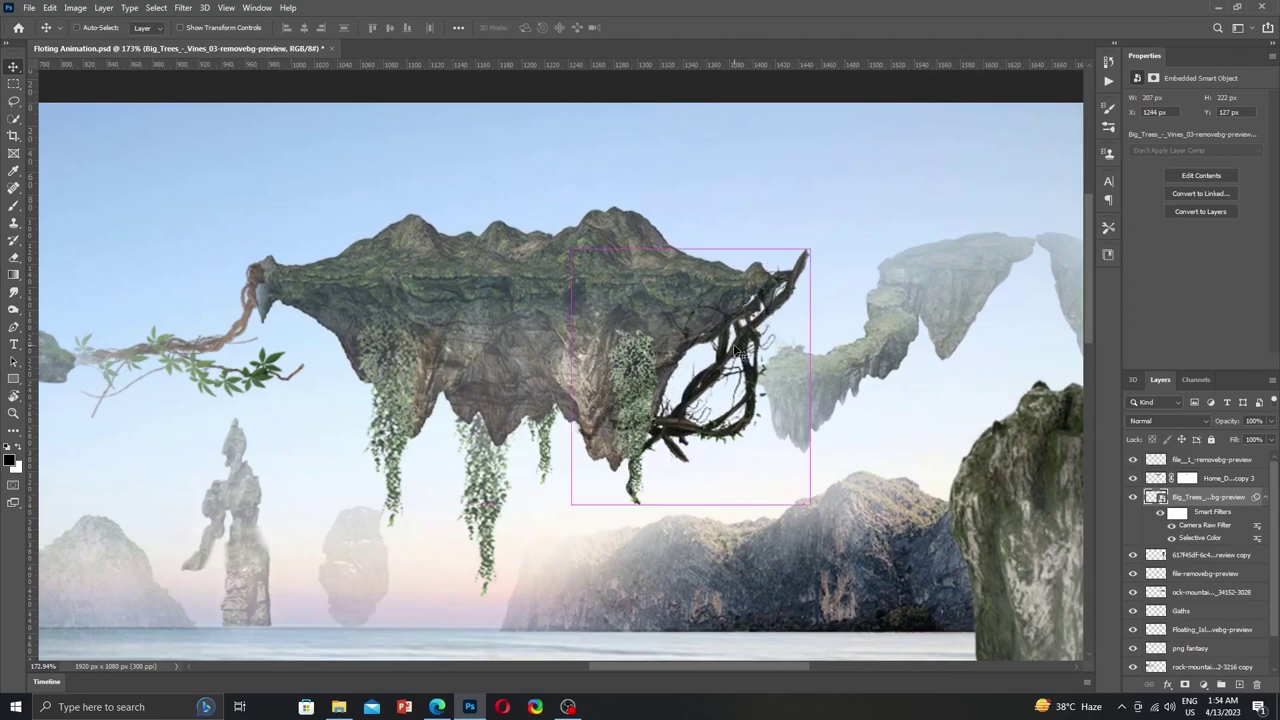
Dismiss the smart-object transform warning and rasterize the Big_Trees vines layer into pixels.
key(ctrl+t)
click(651, 271)
key(Escape)
right_click(1190, 505)
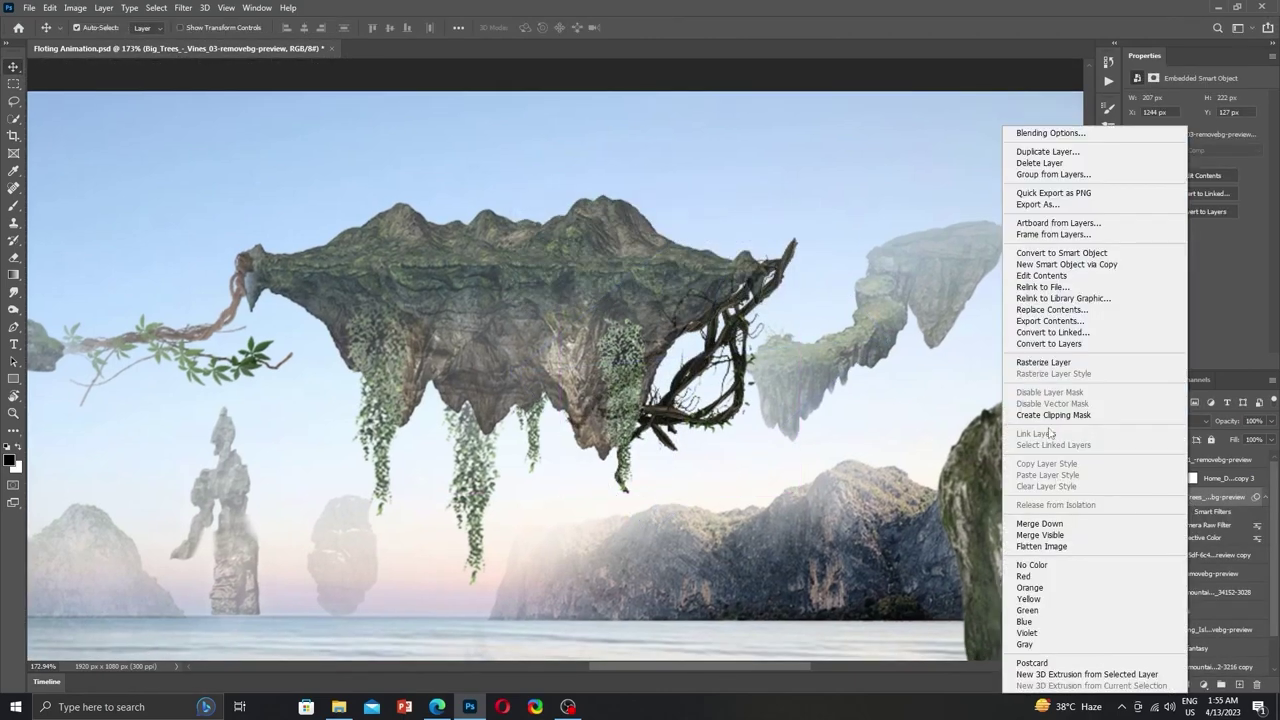
key(Escape)
right_click(1198, 503)
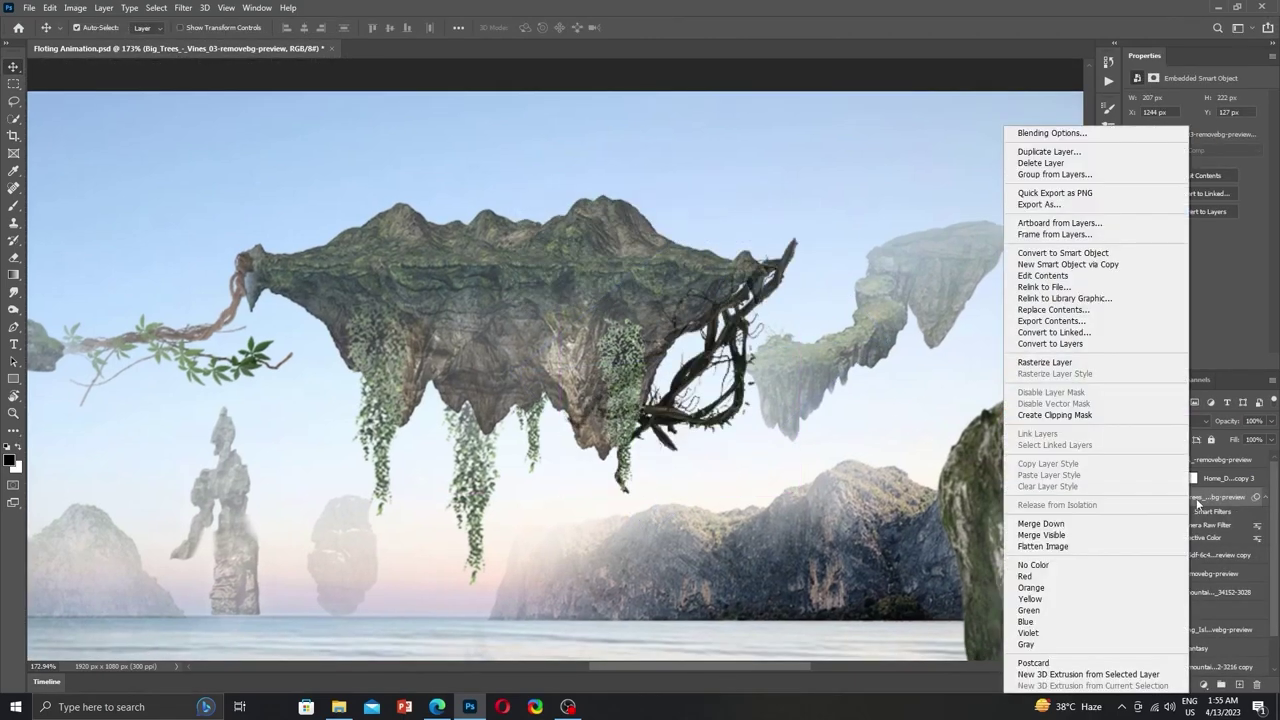
key(Escape)
right_click(1198, 500)
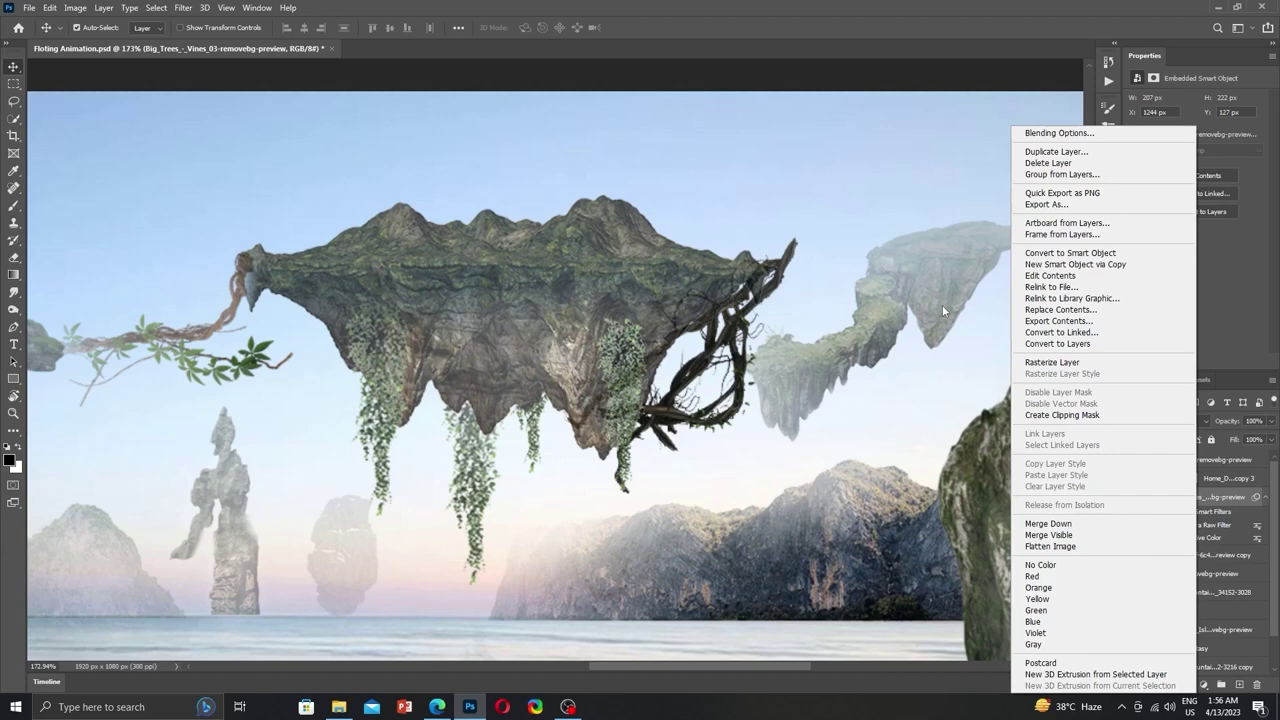
click(1045, 362)
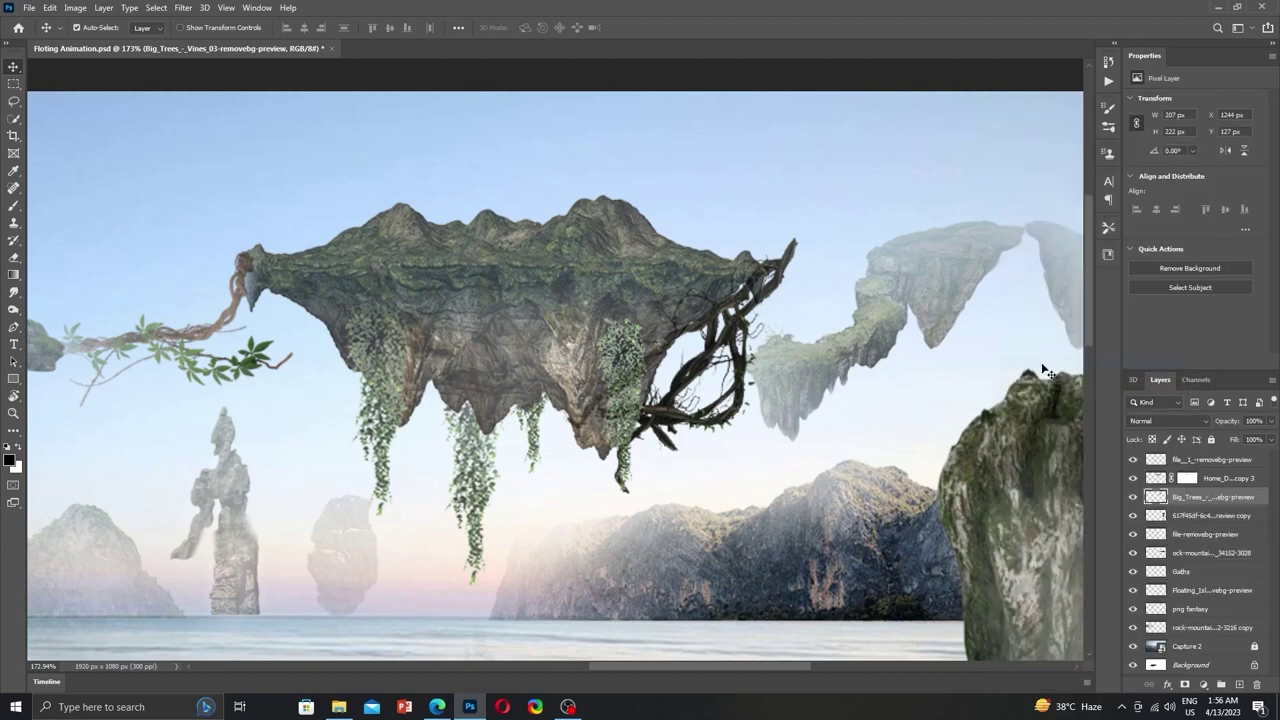
click(1133, 497)
click(1133, 497)
Warp the vines so they hang lower under the island's right edge.
key(ctrl+t)
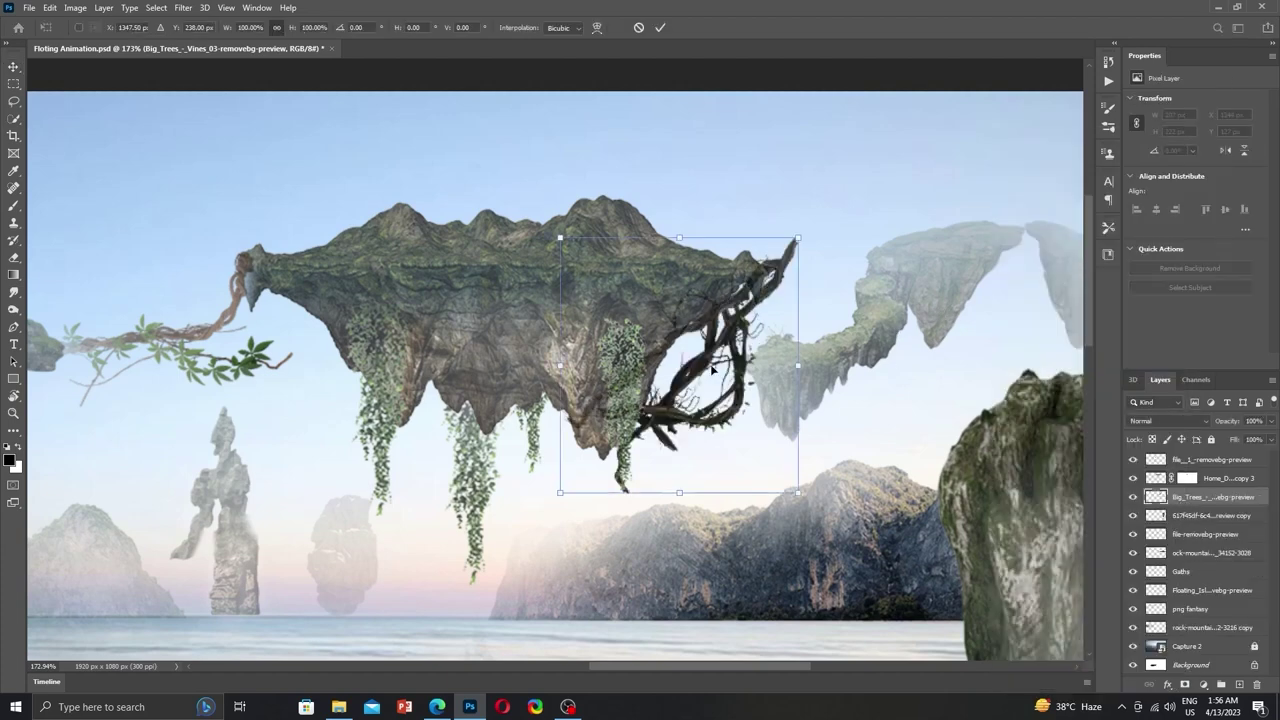
drag(716, 486, 716, 512)
mouse_move(795, 257)
mouse_down()
mouse_move(775, 297)
mouse_move(762, 262)
mouse_up()
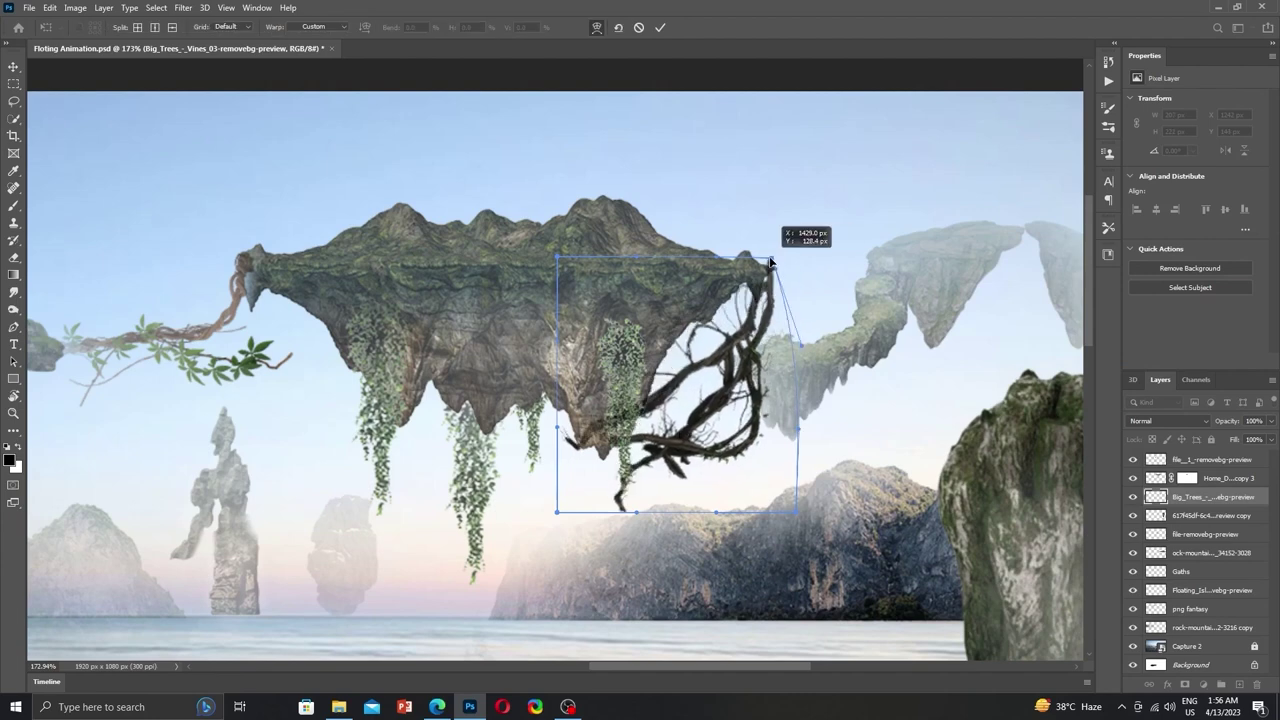
drag(620, 505, 647, 512)
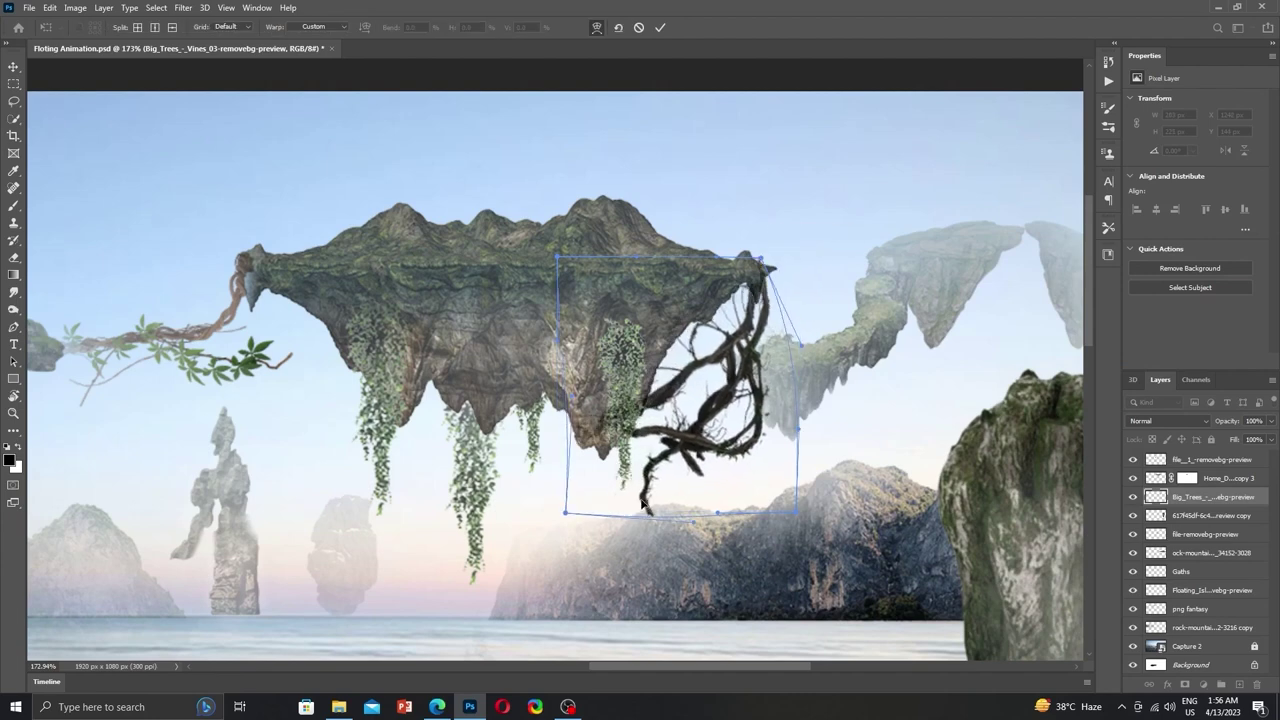
key(Return)
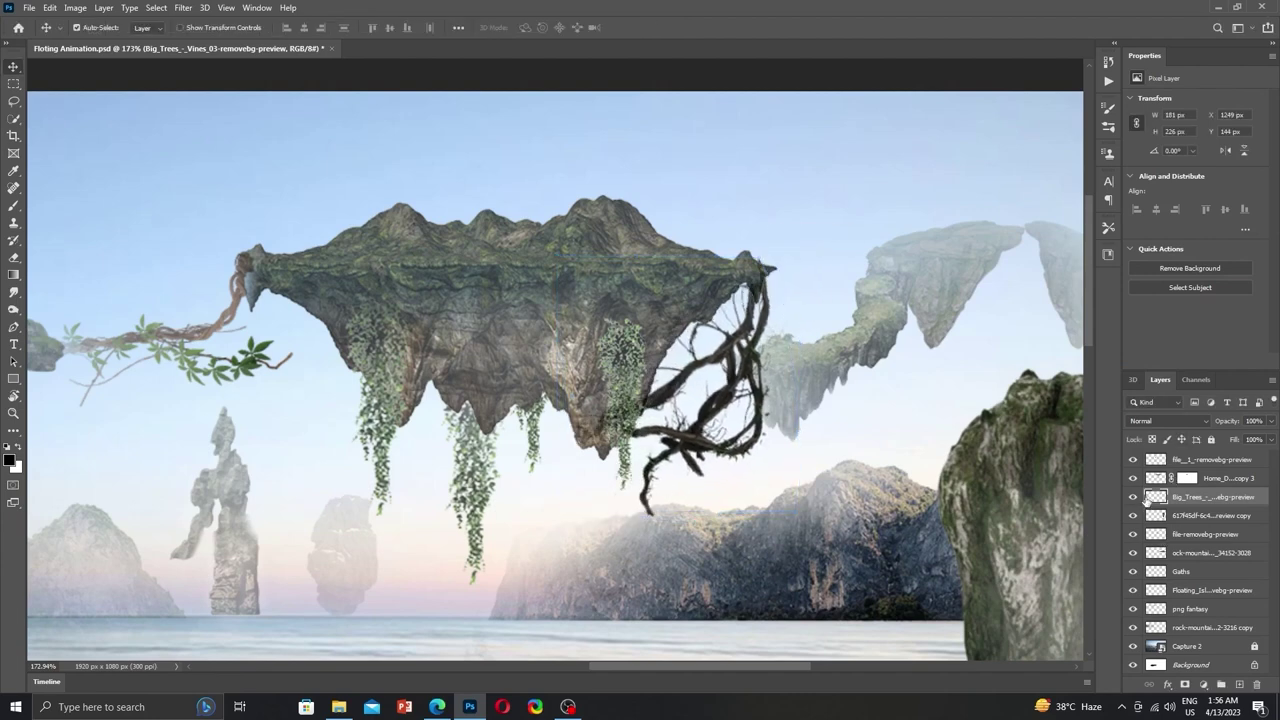
Add a layer mask to the vines and paint out the part over the rock.
click(14, 205)
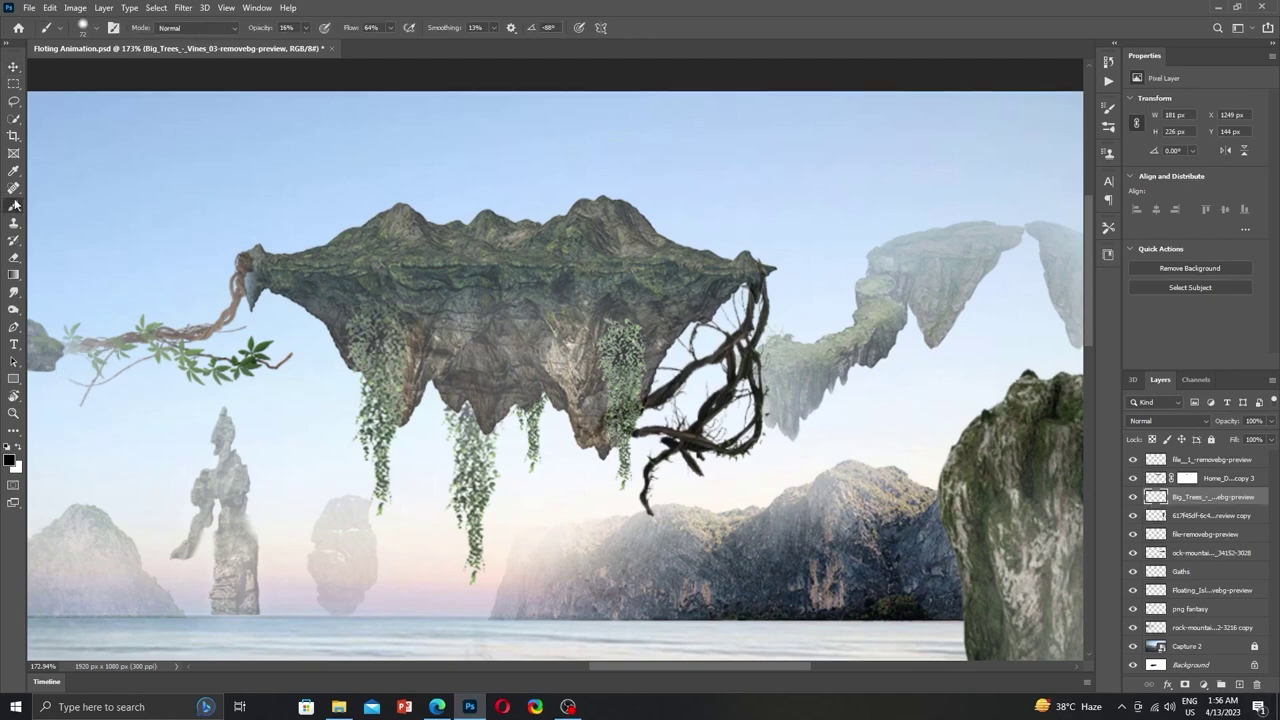
click(1185, 684)
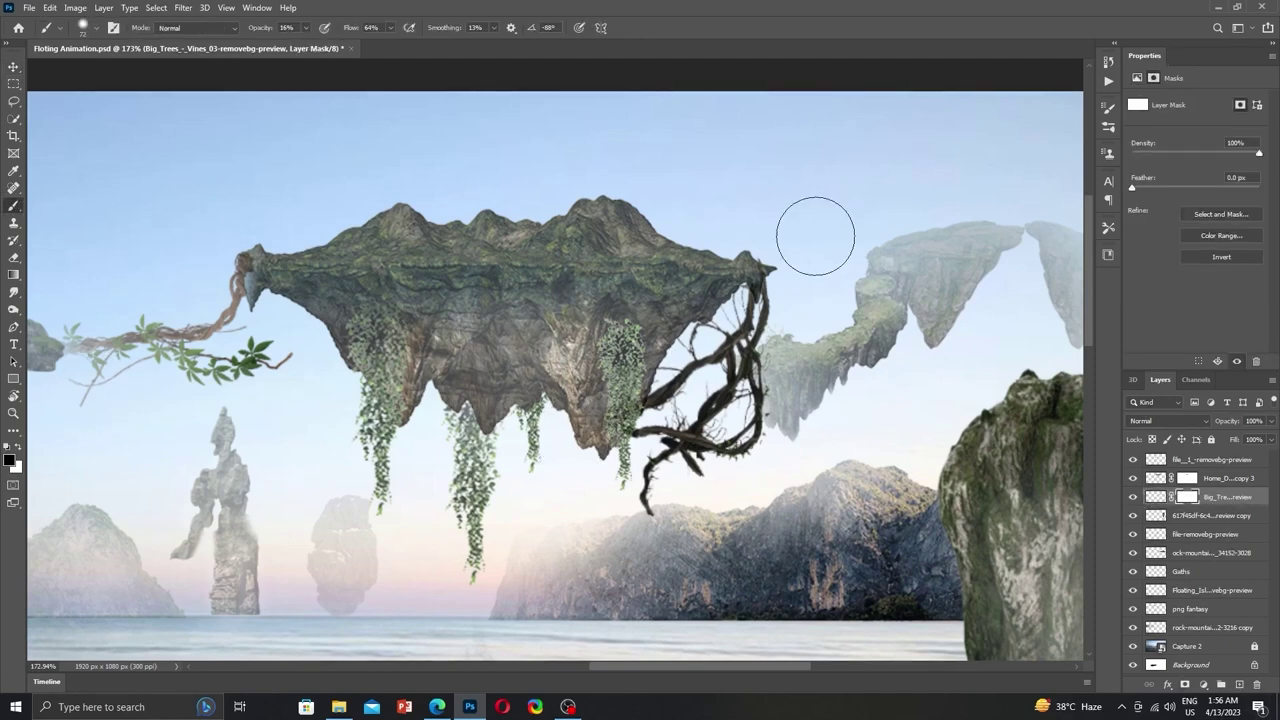
mouse_move(600, 320)
mouse_down()
mouse_move(546, 375)
mouse_move(620, 392)
mouse_up()
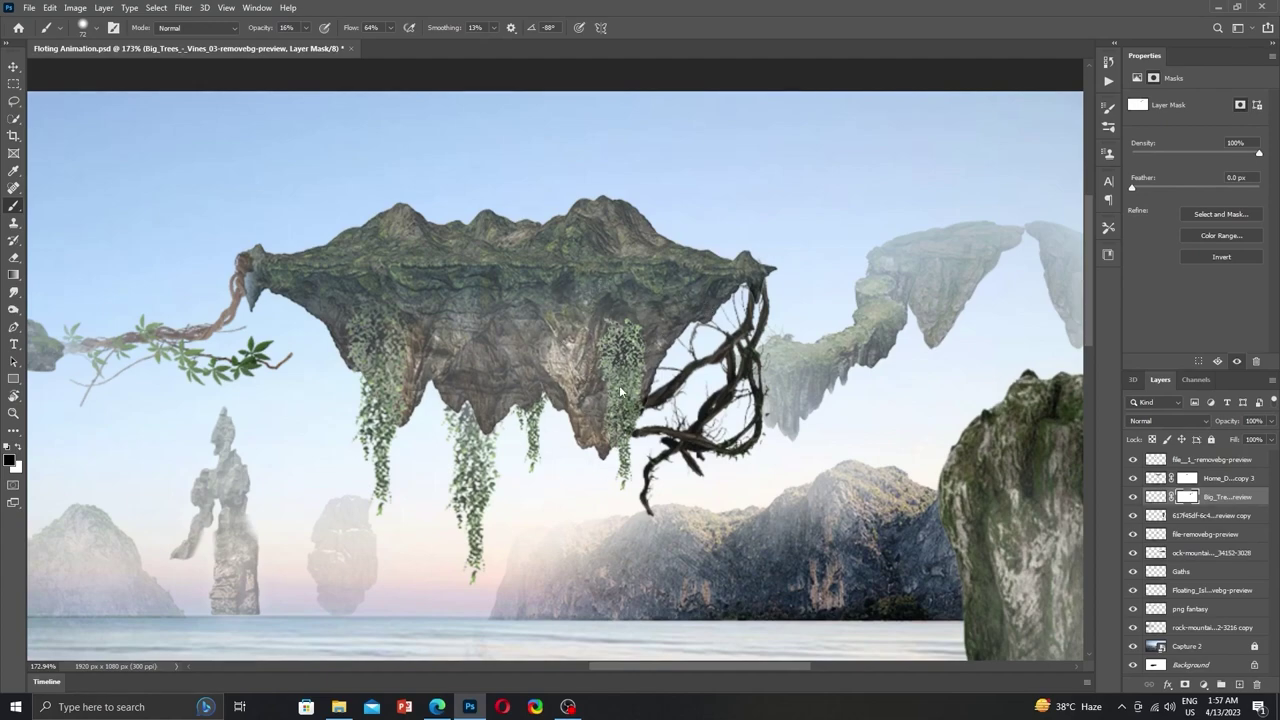
key(v)
key(ctrl+0)
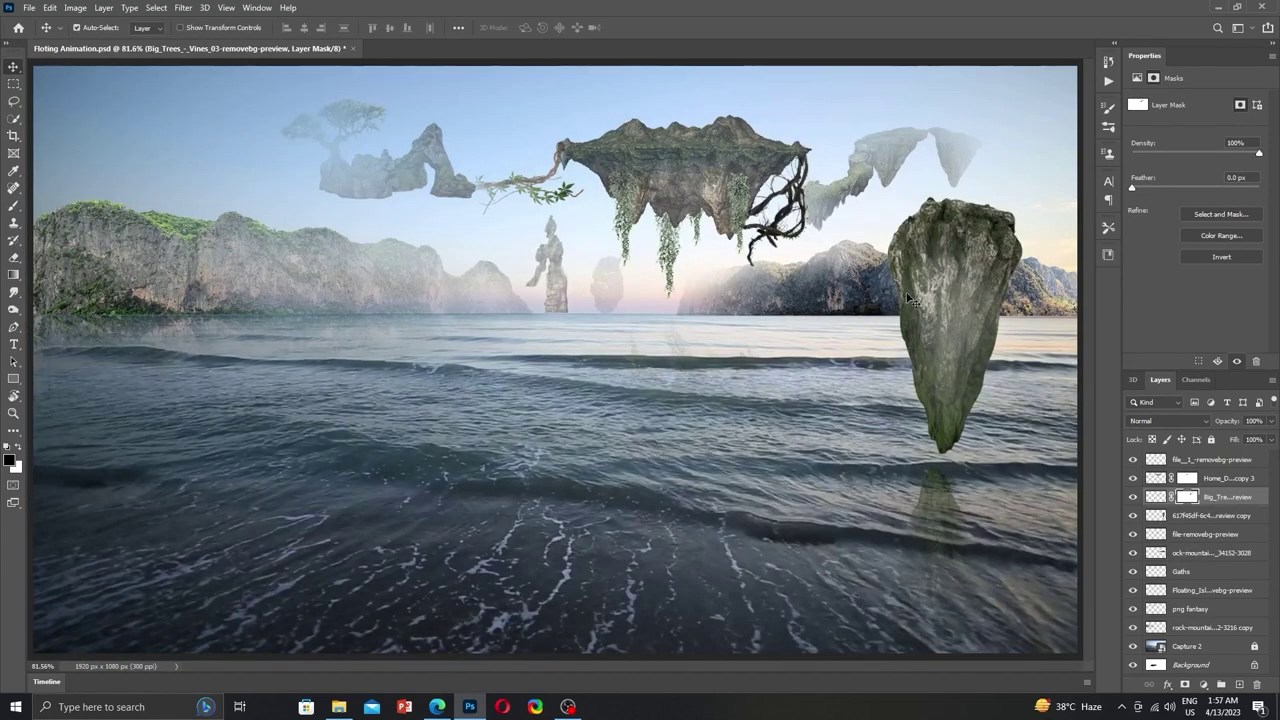
click(1159, 498)
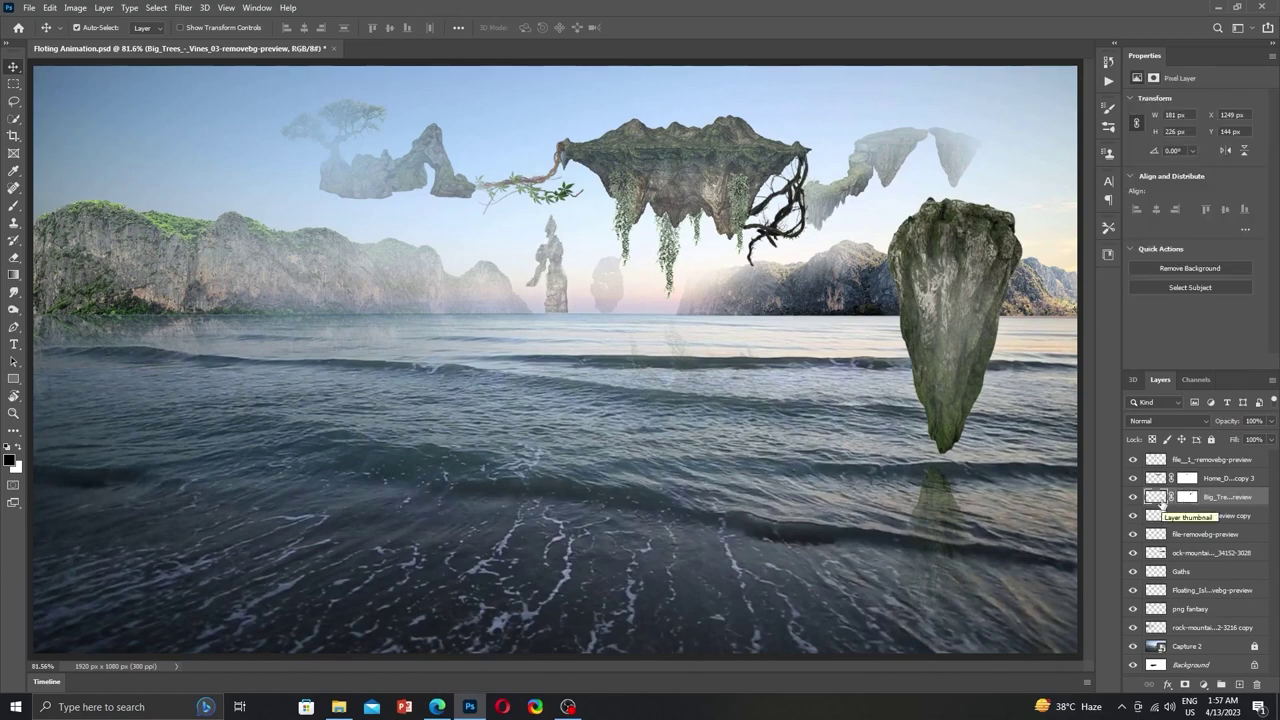
Switch to the source images folder and return to the Photoshop document.
click(1214, 7)
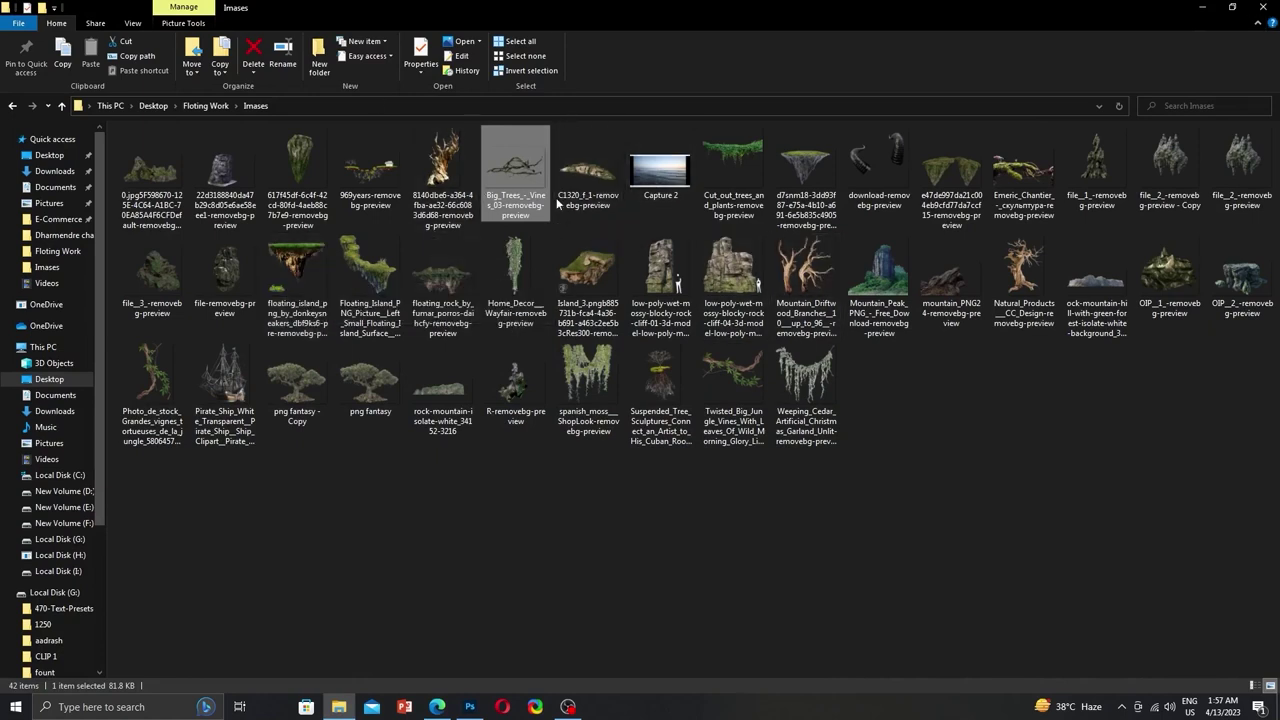
drag(504, 184, 1039, 237)
click(470, 706)
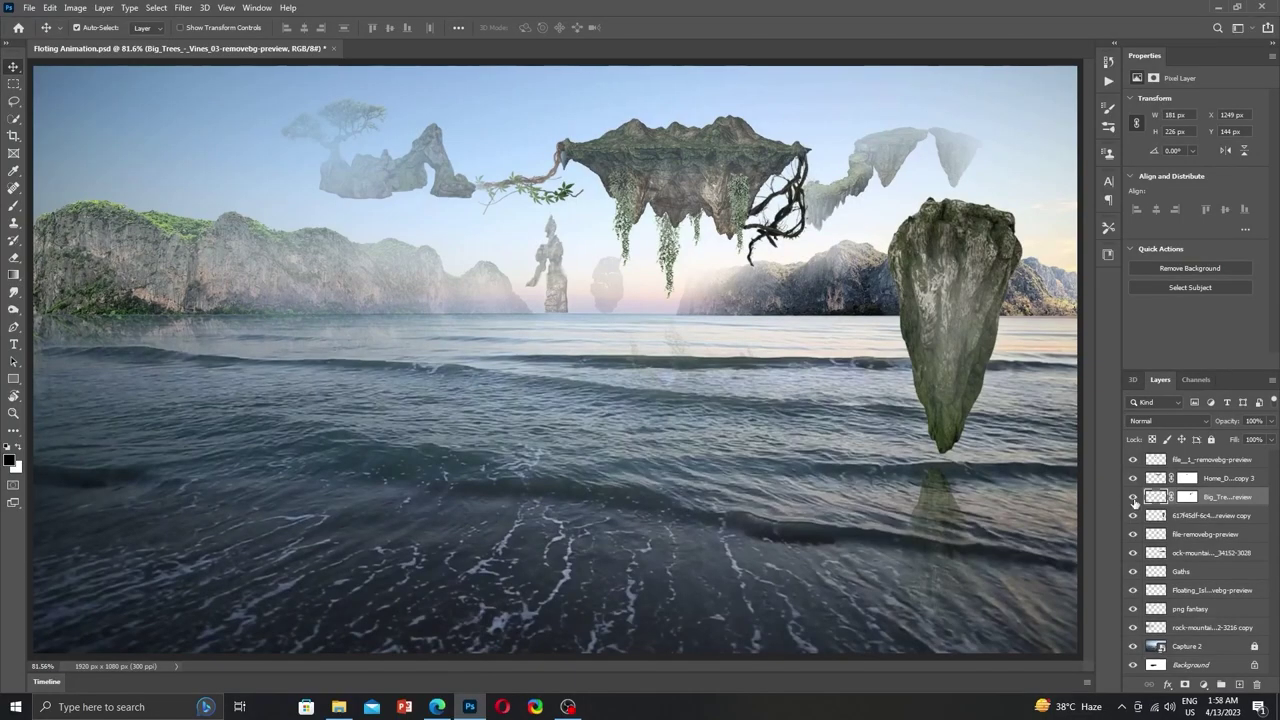
Darken the vines in Camera Raw: Vibrance -63, Exposure -0.75, Highlights -24, Shadows -40.
key(ctrl+shift+s)
key(Escape)
key(ctrl+shift+a)
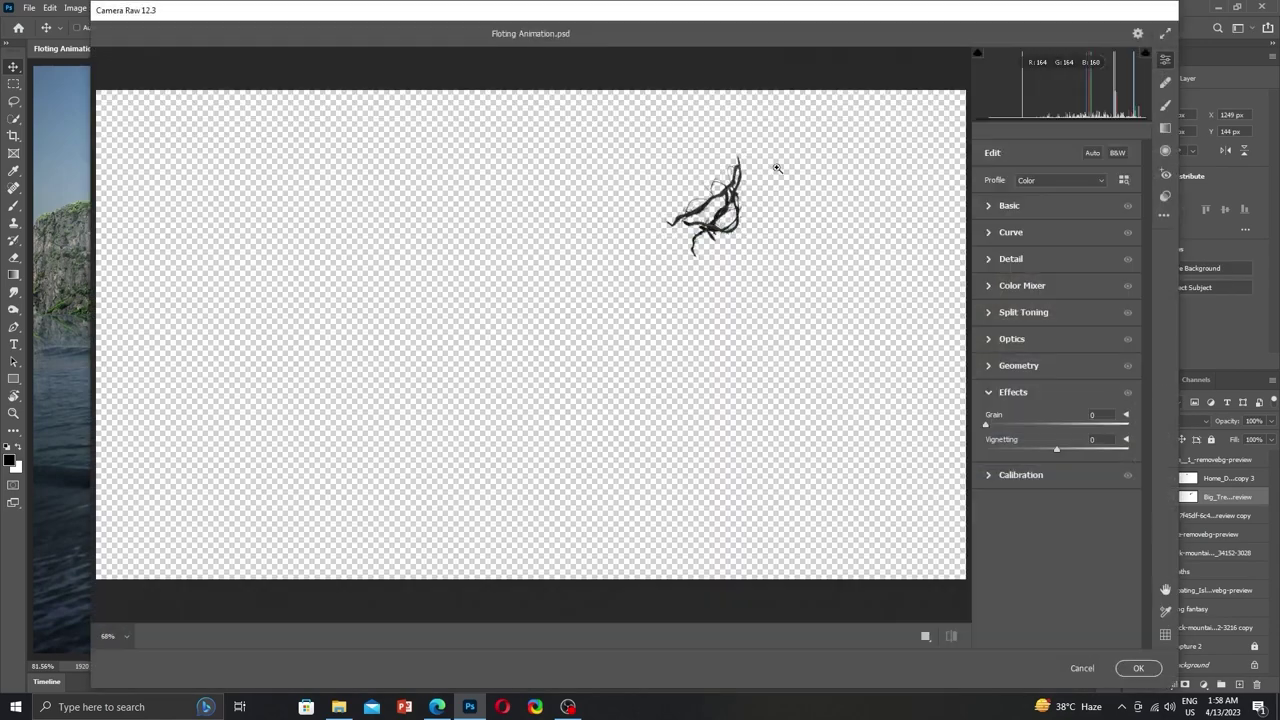
click(1009, 205)
drag(1057, 525, 1012, 523)
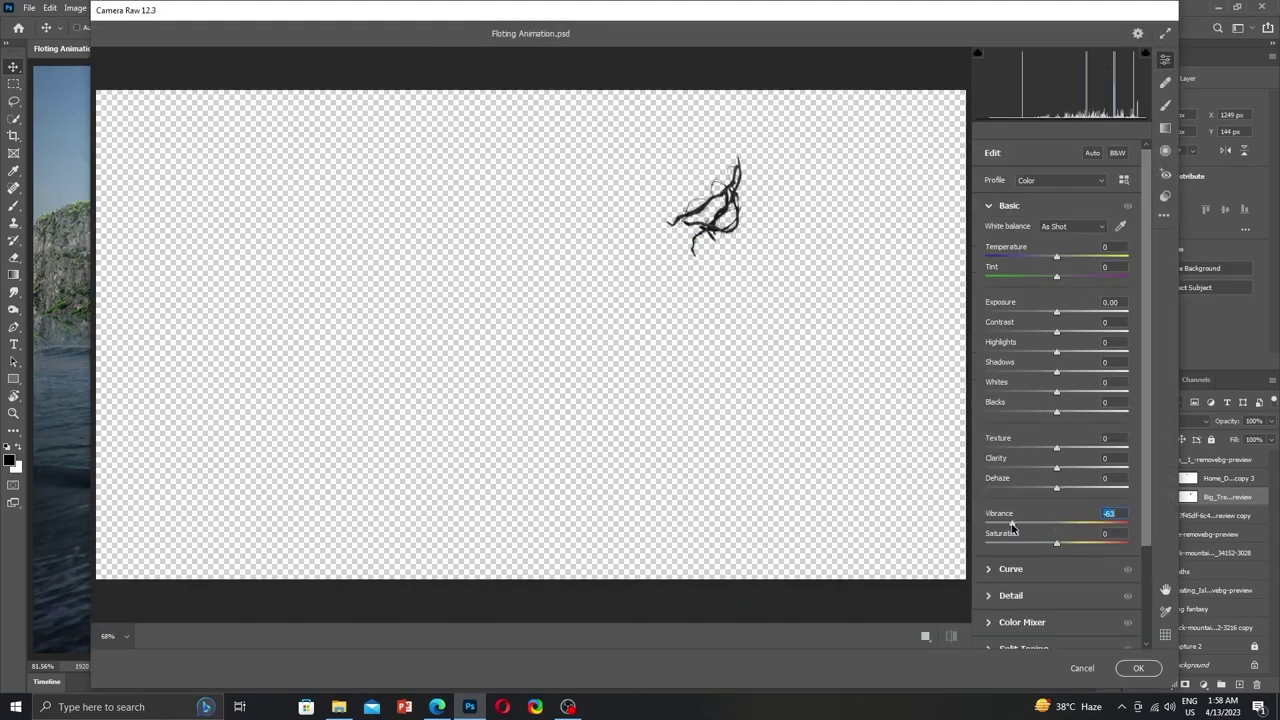
mouse_move(1056, 311)
mouse_down()
mouse_move(1021, 375)
mouse_move(1027, 391)
mouse_move(1090, 411)
mouse_up()
click(1024, 596)
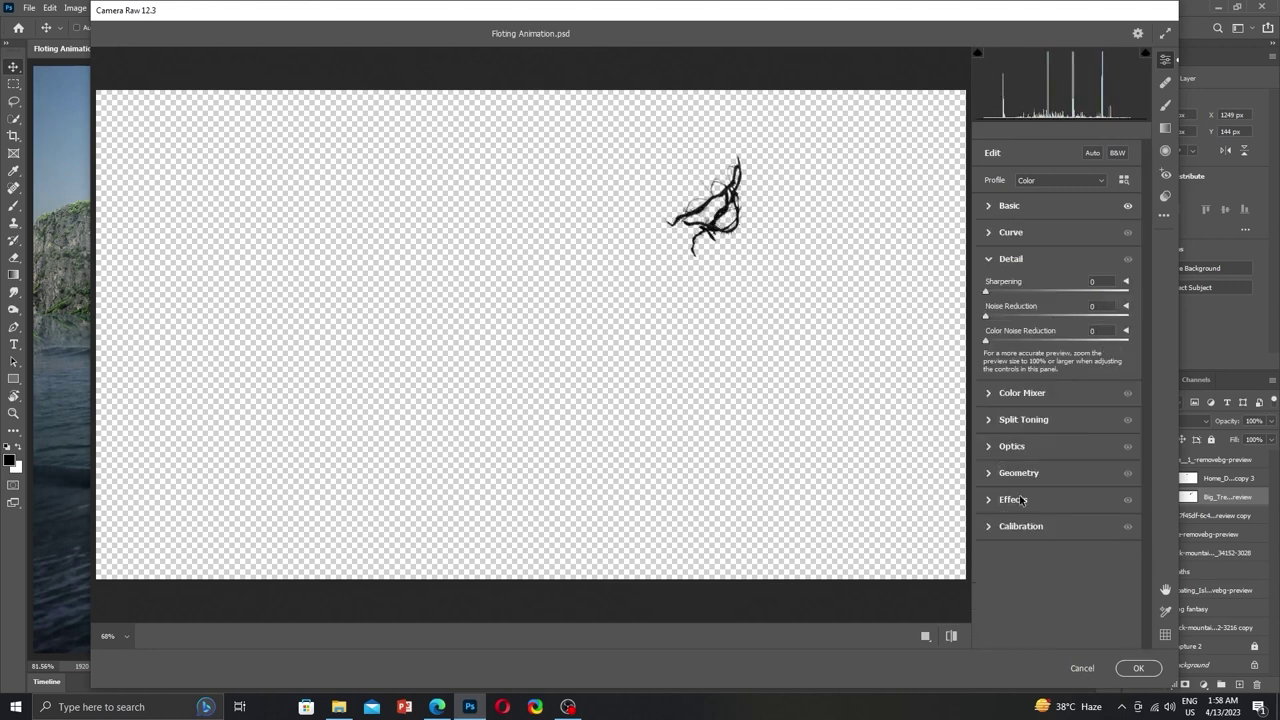
click(1013, 538)
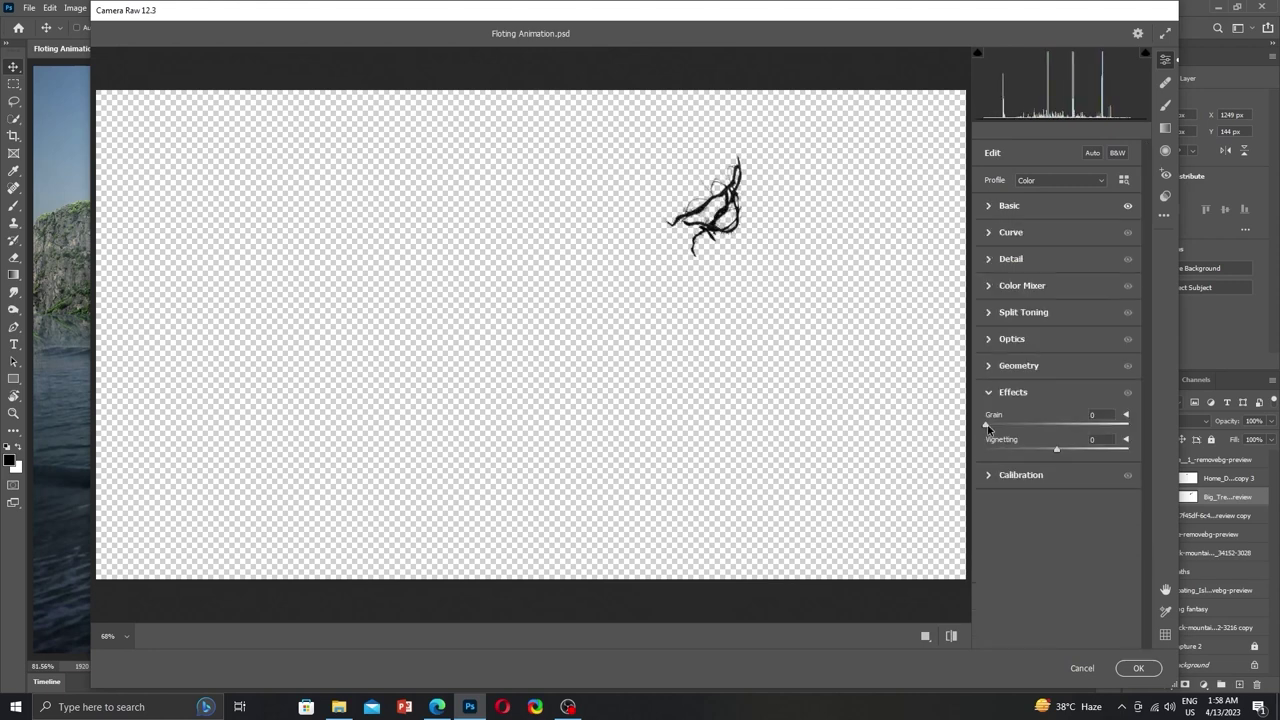
click(1138, 668)
ctrl+click(1159, 499)
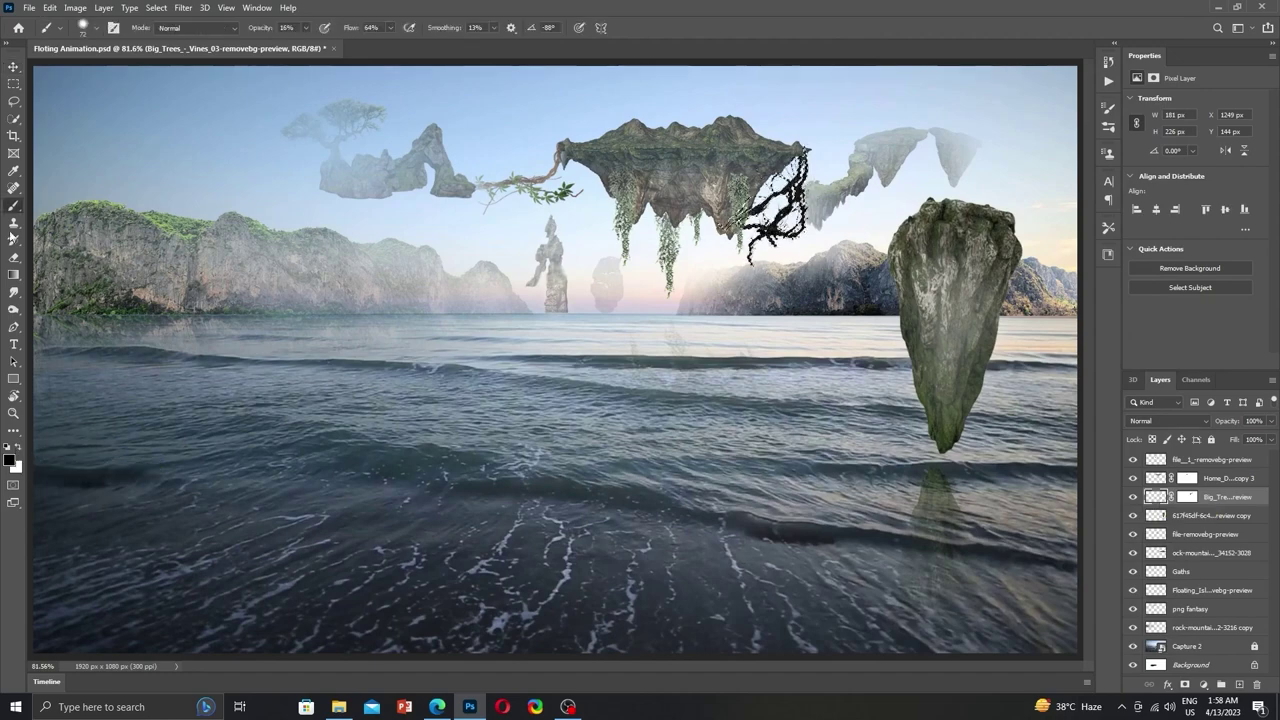
Swap the colours and set the foreground colour to light grey.
click(17, 448)
click(10, 459)
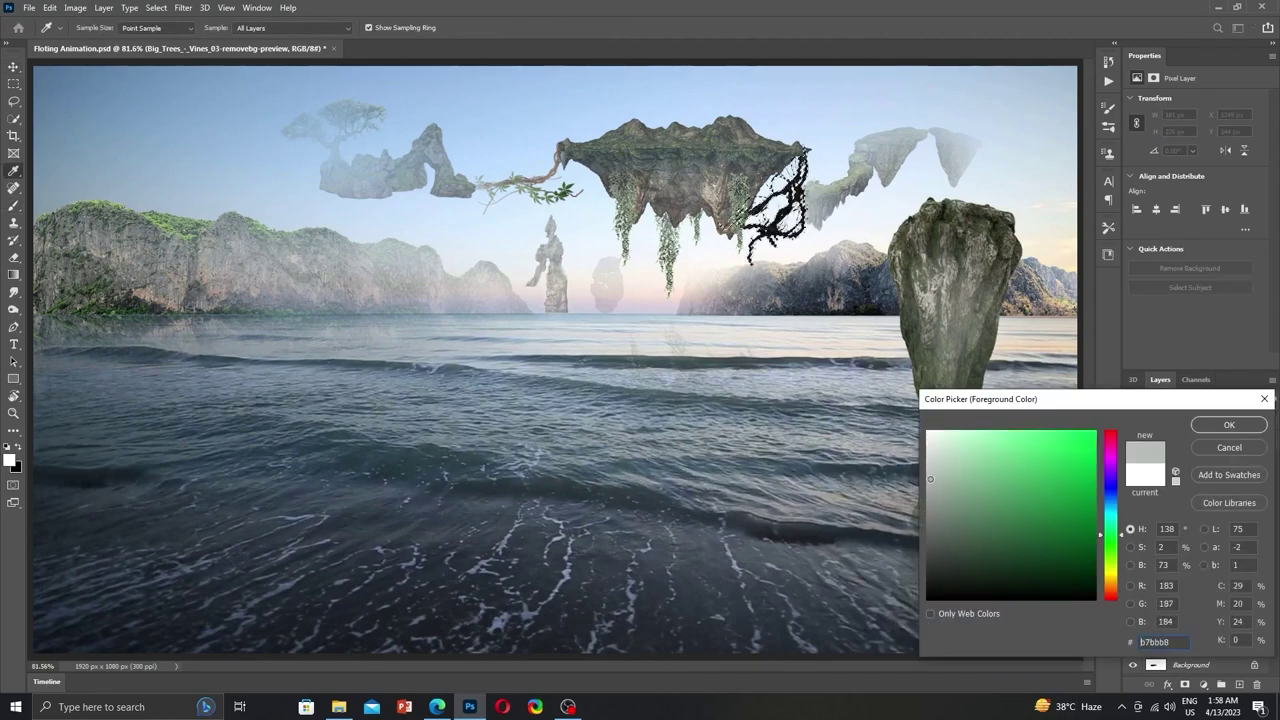
click(1229, 424)
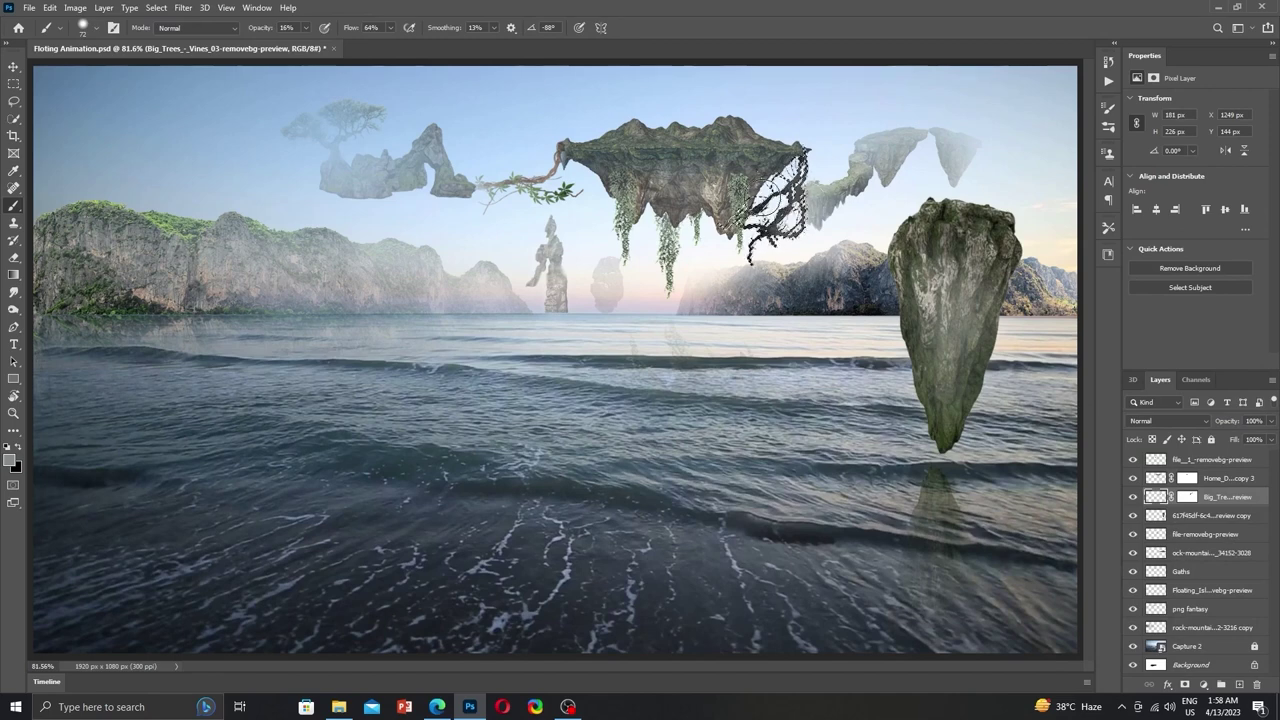
Try a lightening stroke on the roots, undo it, and clear the selection.
drag(775, 200, 800, 270)
key(ctrl+z)
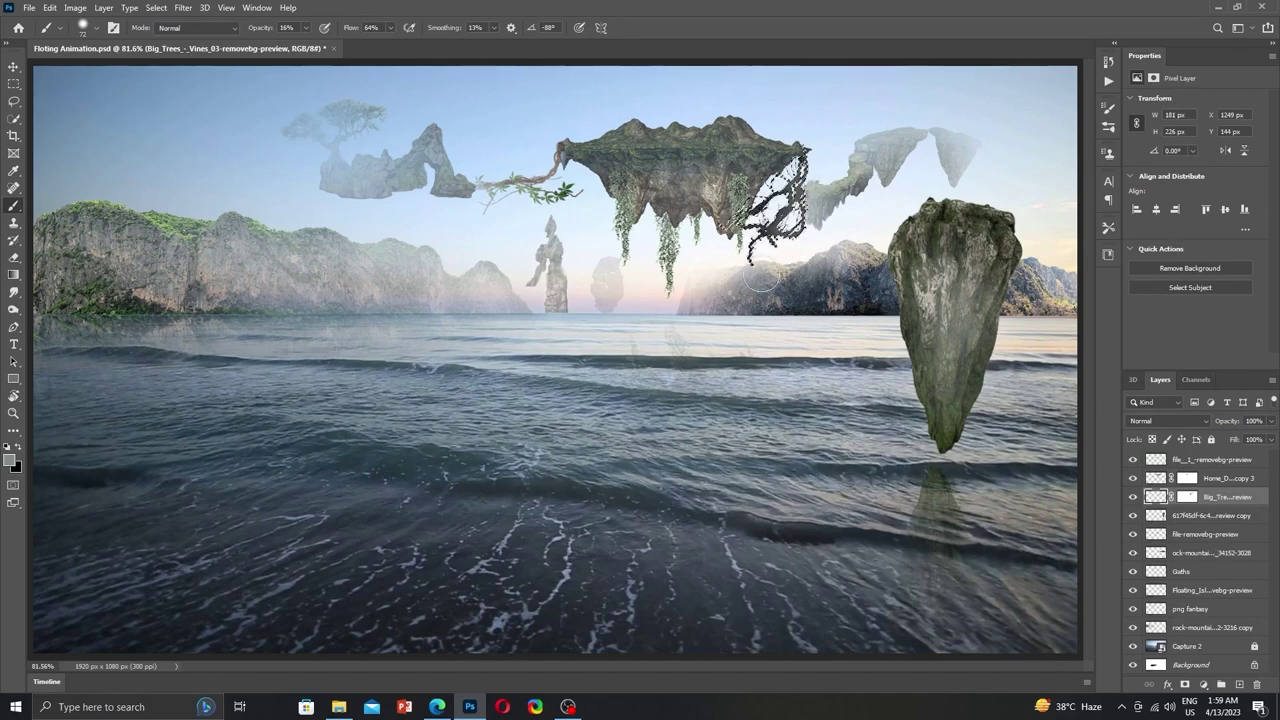
key(ctrl+d)
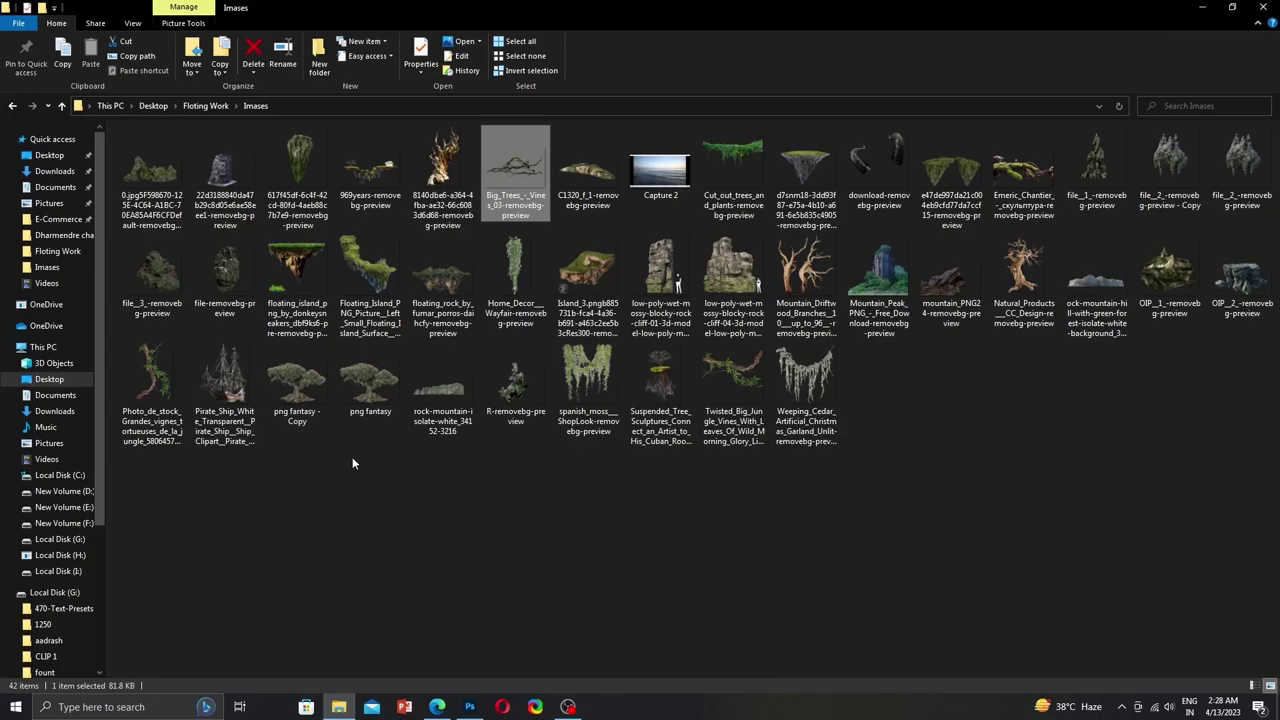
Place the mossy stump image into the composite, above the tall rock's layer.
drag(515, 380, 759, 324)
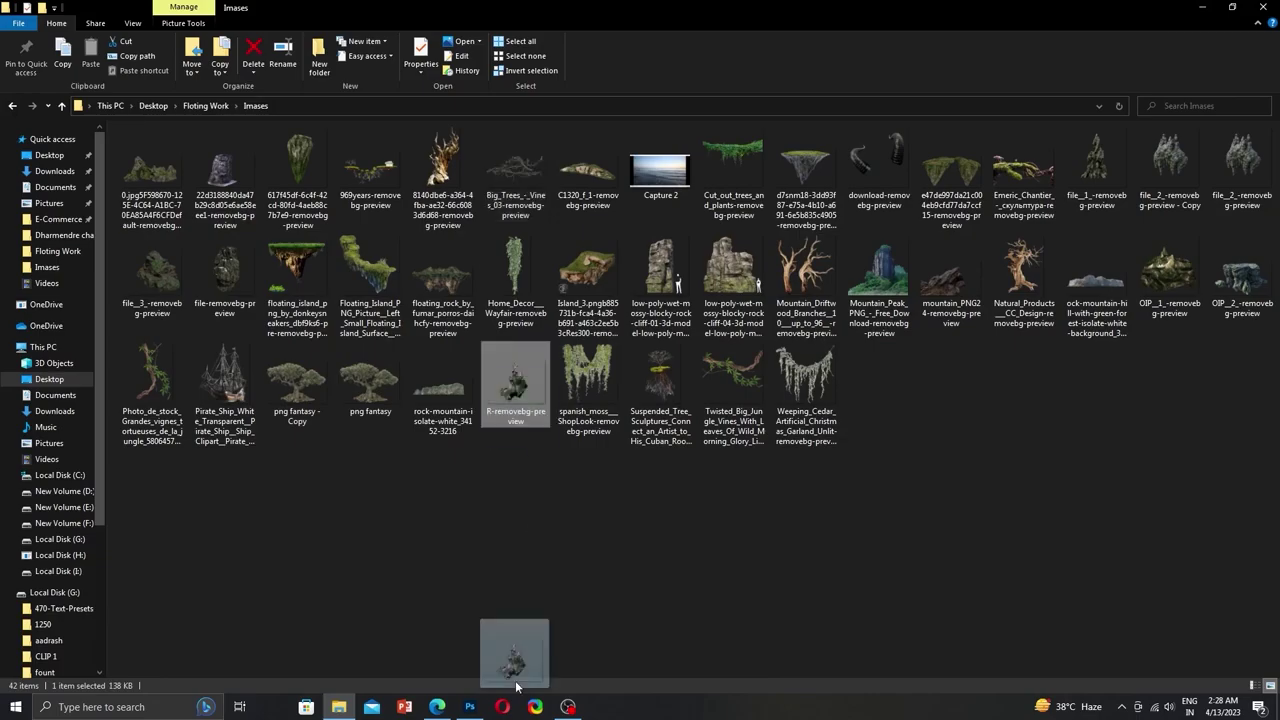
drag(913, 103, 600, 334)
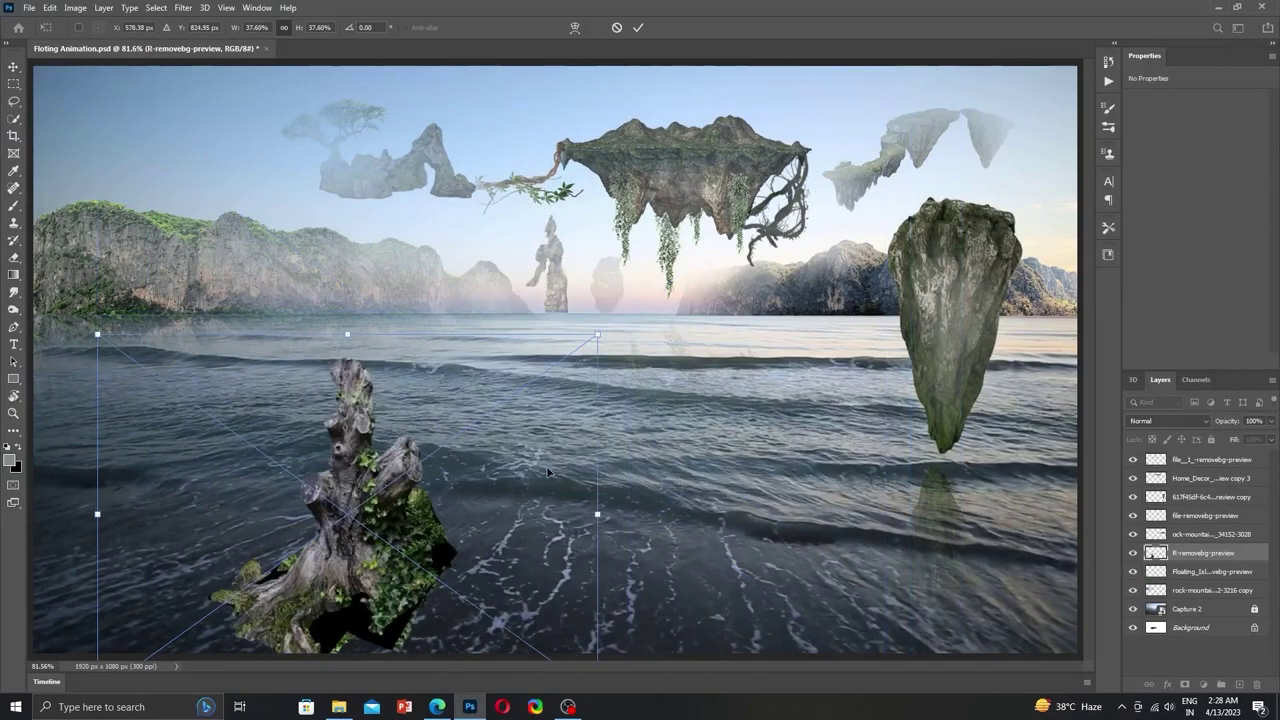
mouse_move(350, 470)
mouse_down()
mouse_move(700, 420)
mouse_move(711, 404)
mouse_move(1145, 382)
mouse_up()
key(Return)
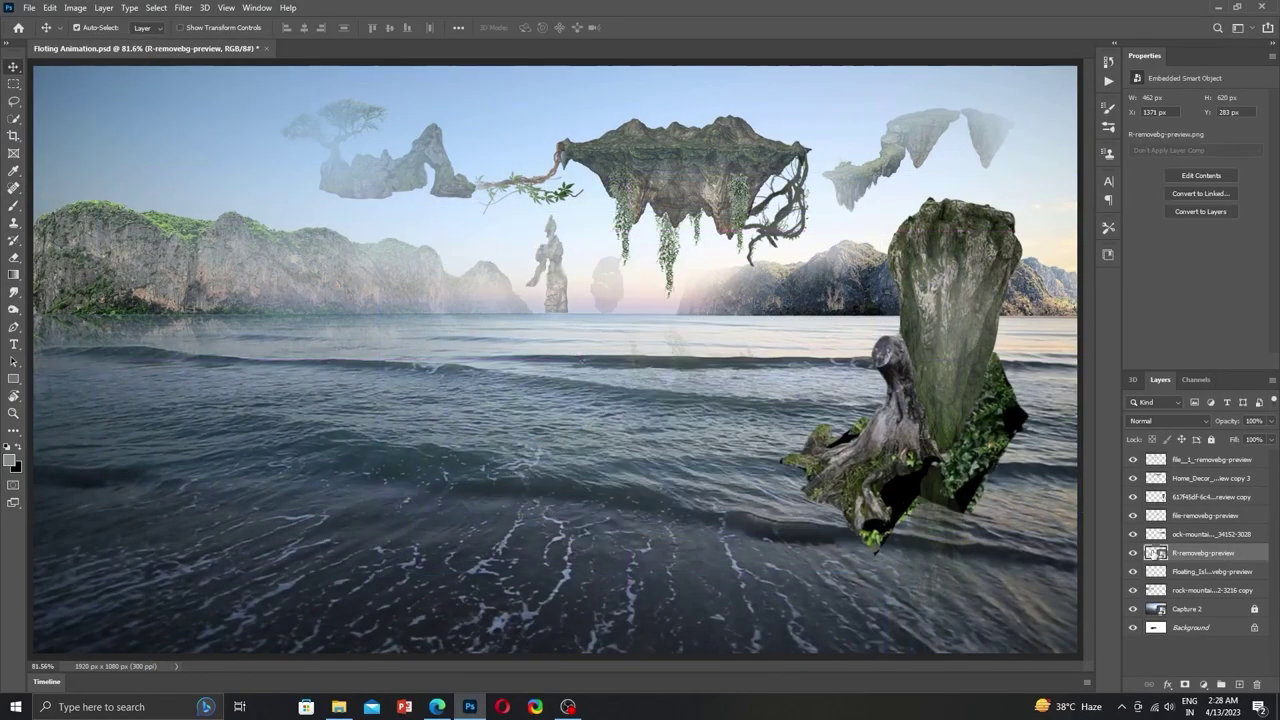
drag(1185, 555, 1188, 497)
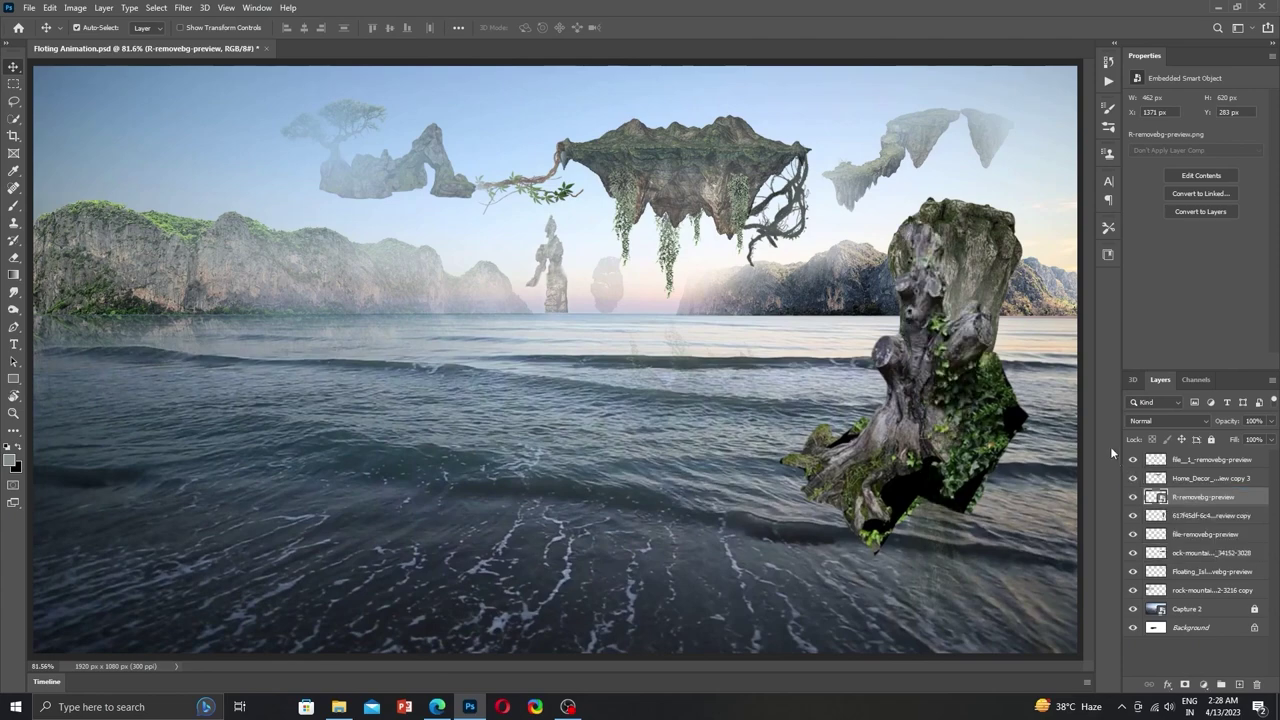
drag(940, 400, 580, 375)
Free-transform the stump texture to cover the tall floating rock on the right.
key(ctrl+t)
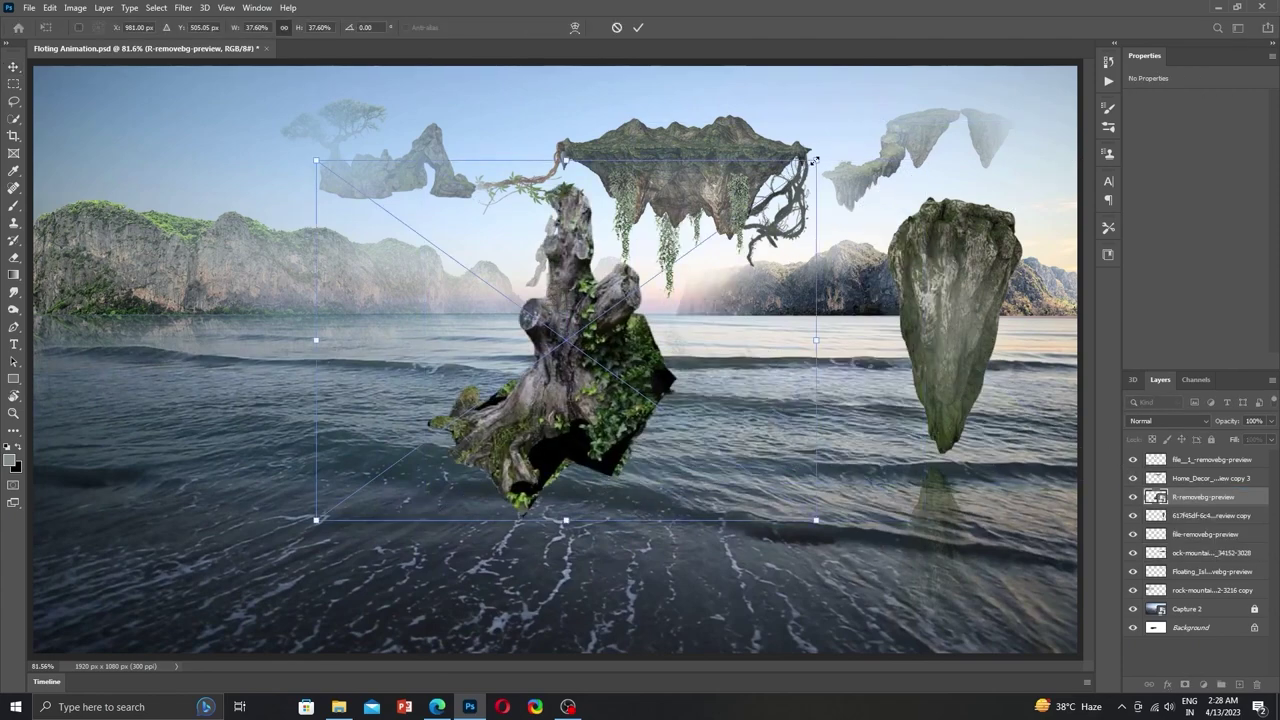
drag(813, 158, 594, 320)
drag(455, 430, 935, 235)
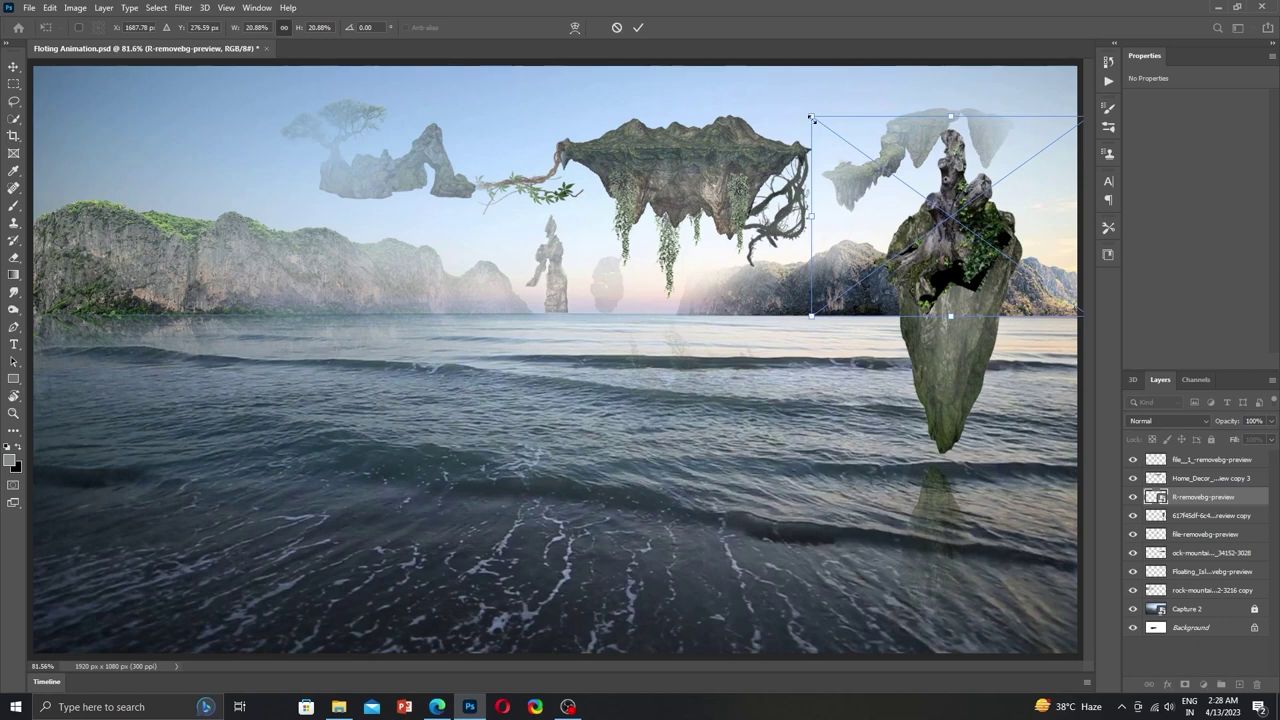
drag(811, 118, 811, 86)
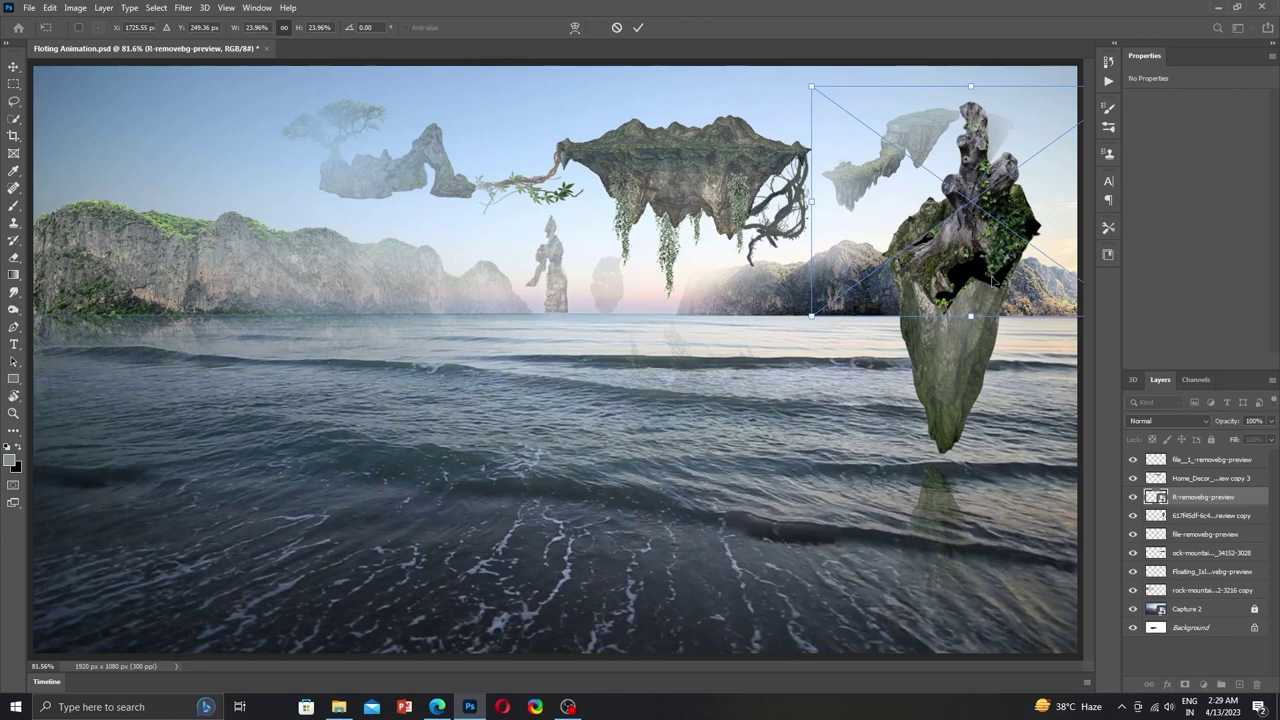
drag(1002, 290, 988, 374)
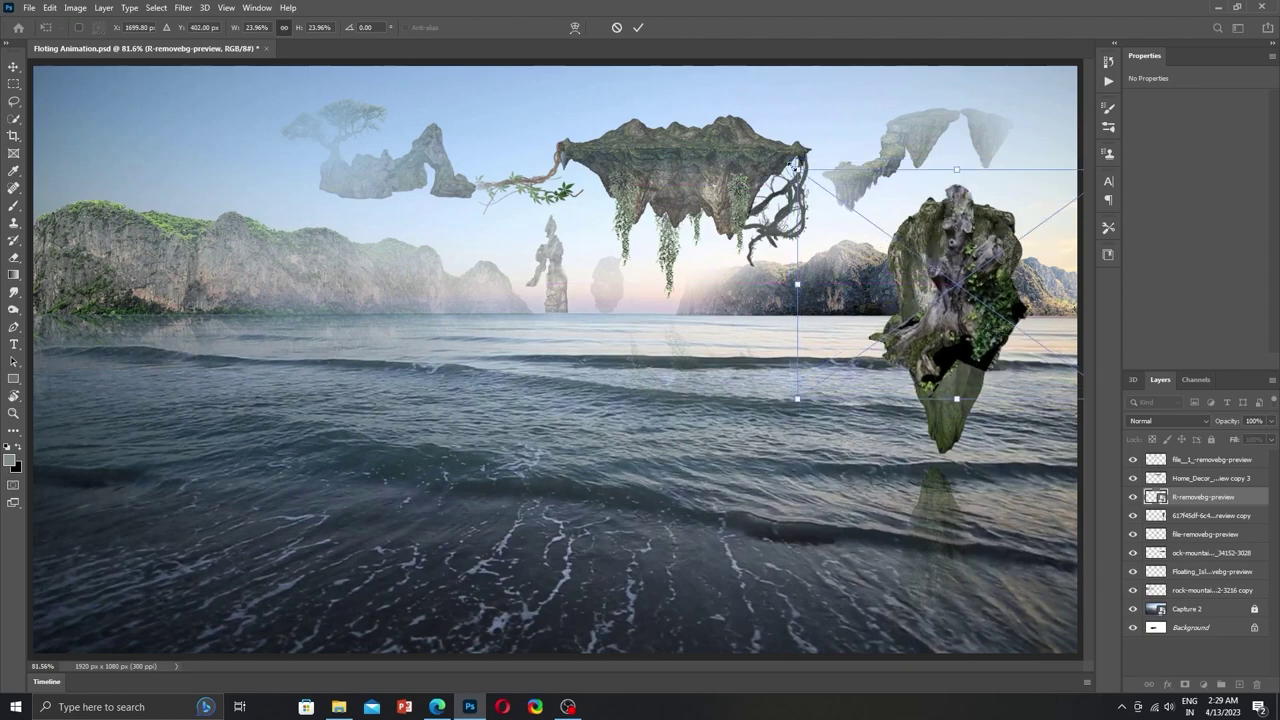
drag(793, 165, 905, 280)
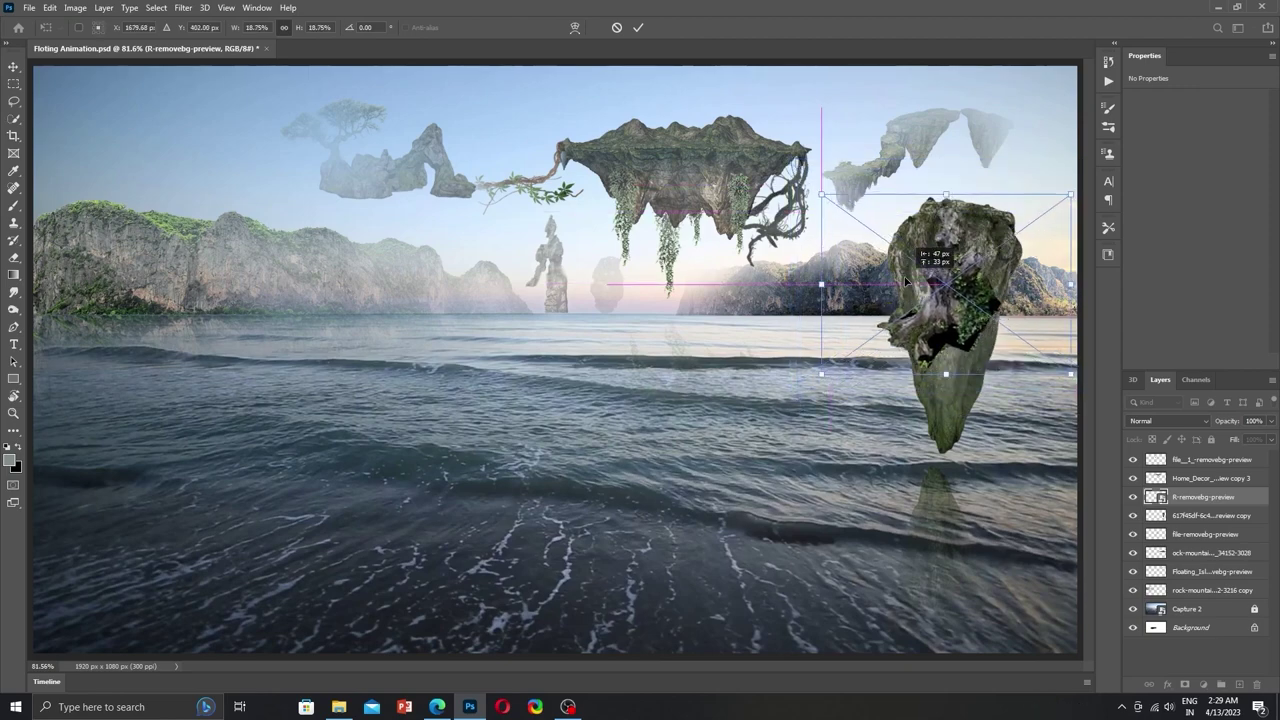
key(Return)
Clip the stump texture to the rock at 54% opacity and add a layer mask.
right_click(1205, 500)
click(1140, 409)
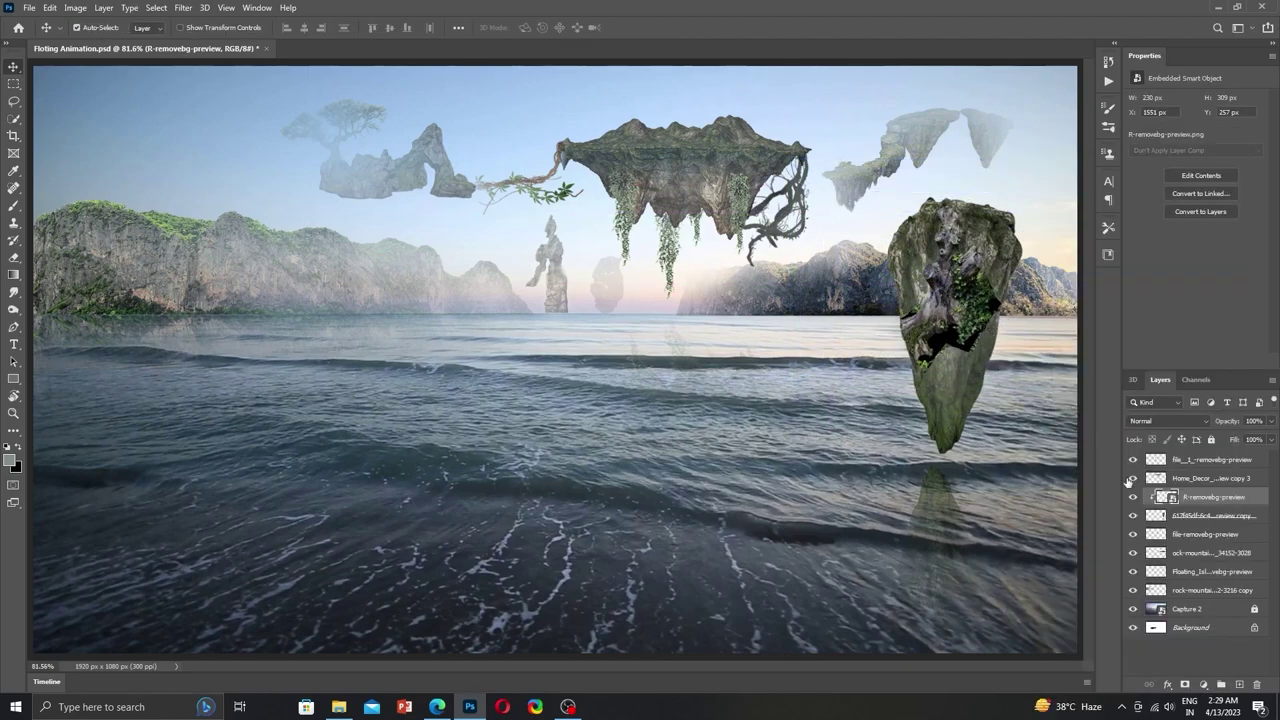
drag(1271, 428, 1243, 443)
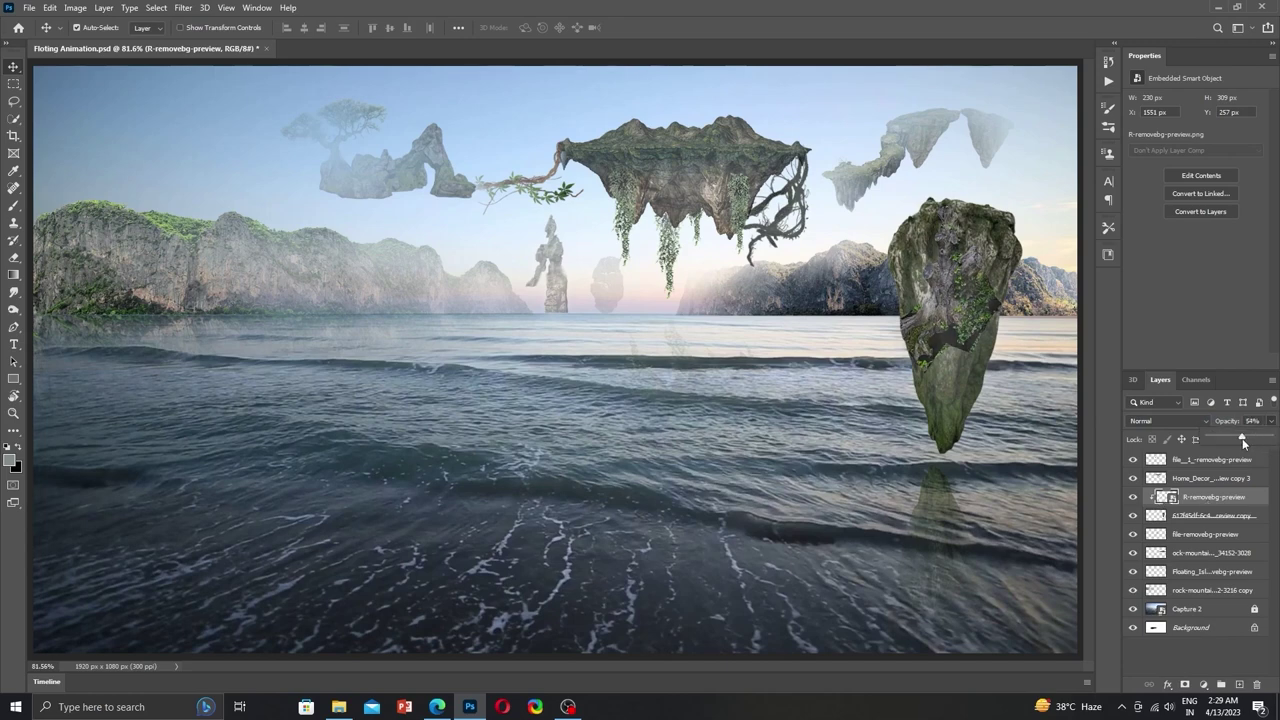
right_click(1214, 500)
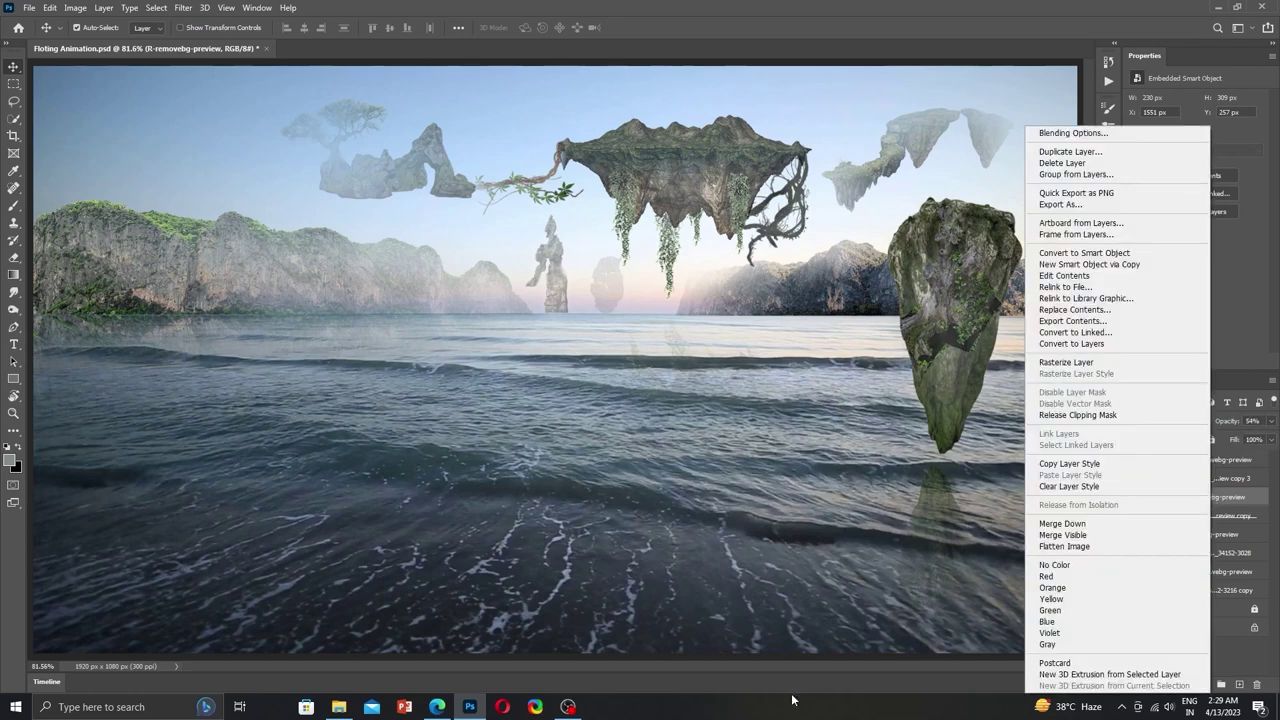
click(339, 707)
click(469, 707)
click(1203, 684)
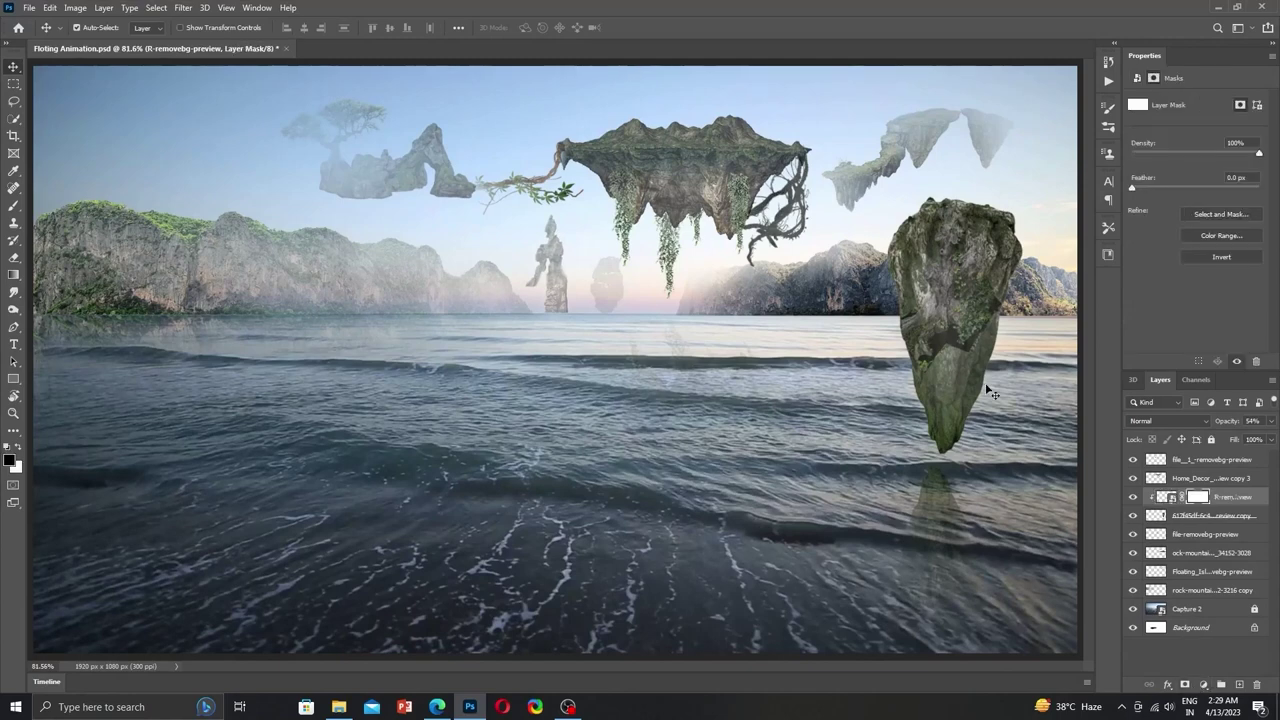
Merge the stump texture and rock layers into one, then fit the image on screen.
key(b)
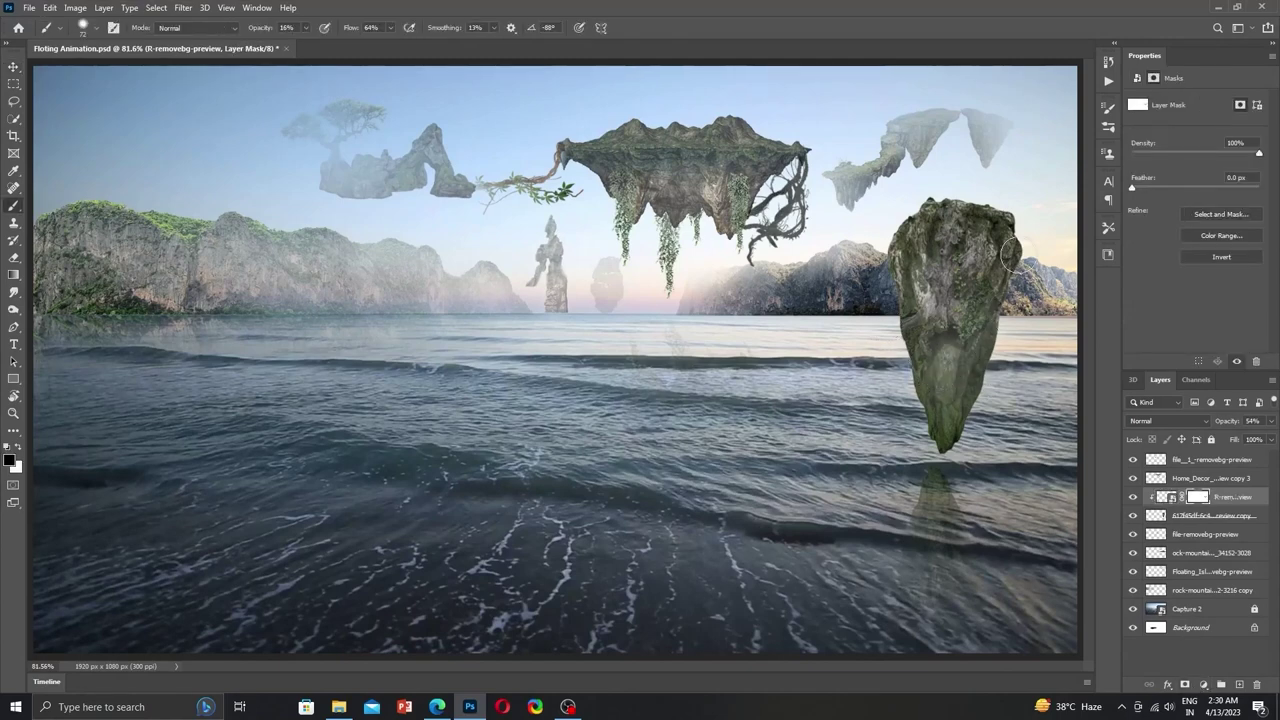
scroll(943, 267, up, 5)
scroll(943, 267, down, 2)
click(1200, 515)
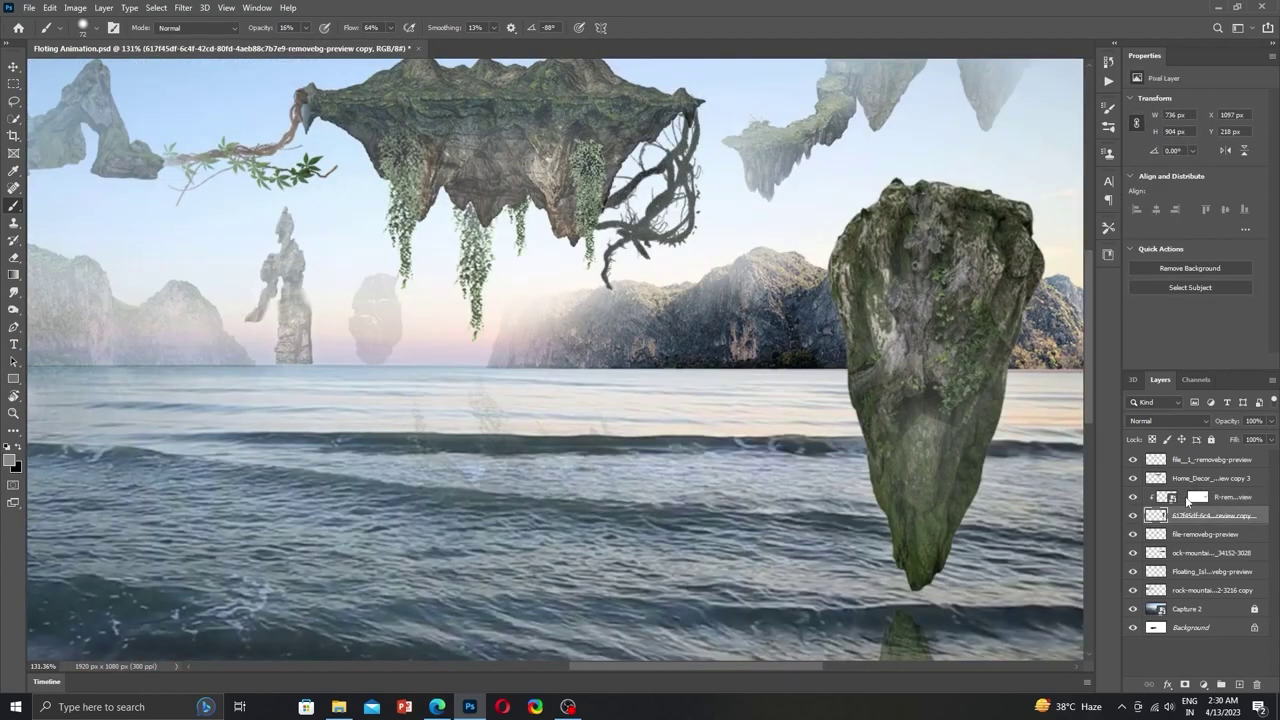
click(1184, 503)
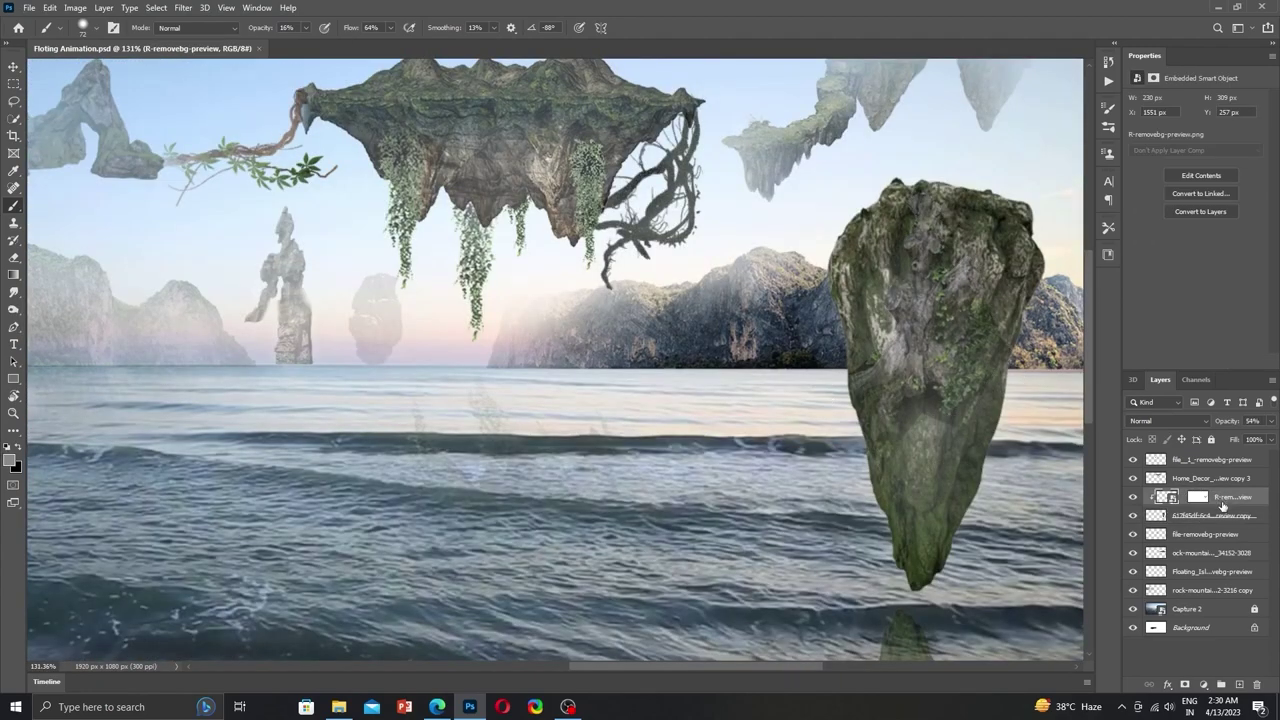
ctrl+click(1220, 515)
key(ctrl+e)
key(ctrl+0)
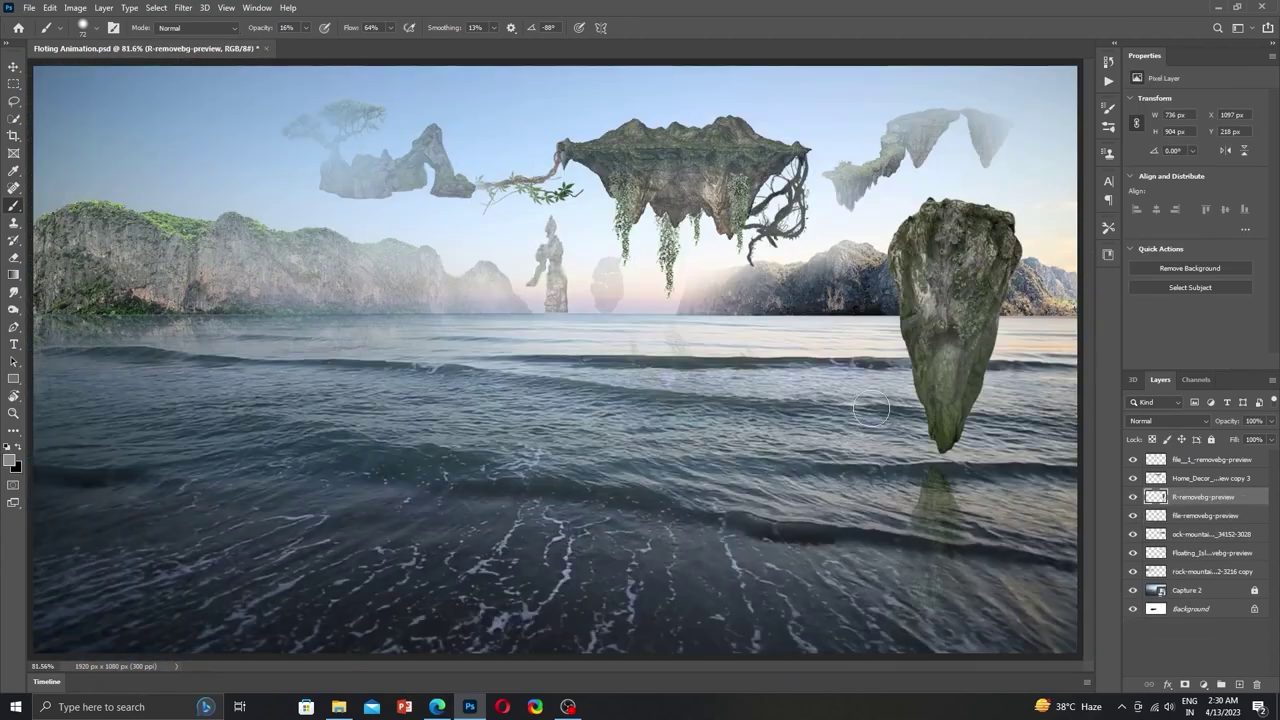
Try placing the mossy blocky rock on the left shoreline, then discard it.
click(1218, 8)
mouse_move(733, 280)
mouse_down()
mouse_move(465, 705)
mouse_move(560, 360)
mouse_move(277, 390)
mouse_move(353, 390)
mouse_up()
drag(486, 165, 440, 195)
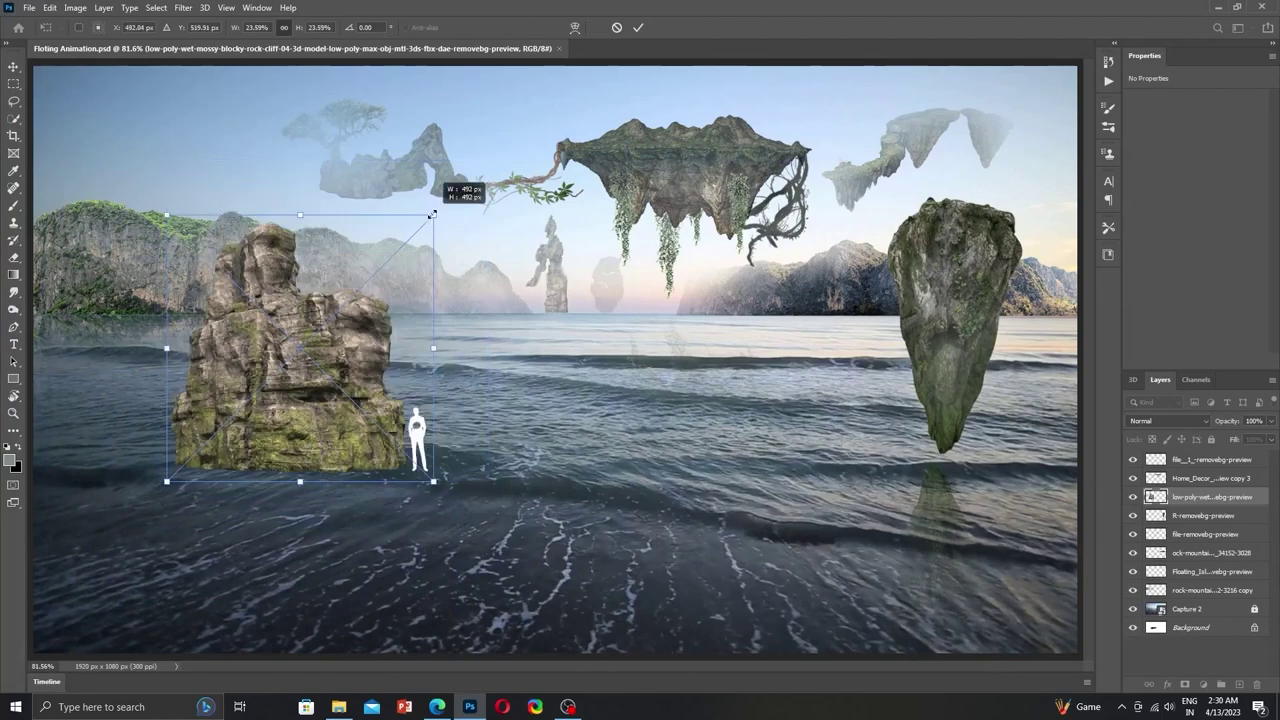
mouse_move(330, 340)
mouse_down()
mouse_move(426, 343)
mouse_move(443, 262)
mouse_up()
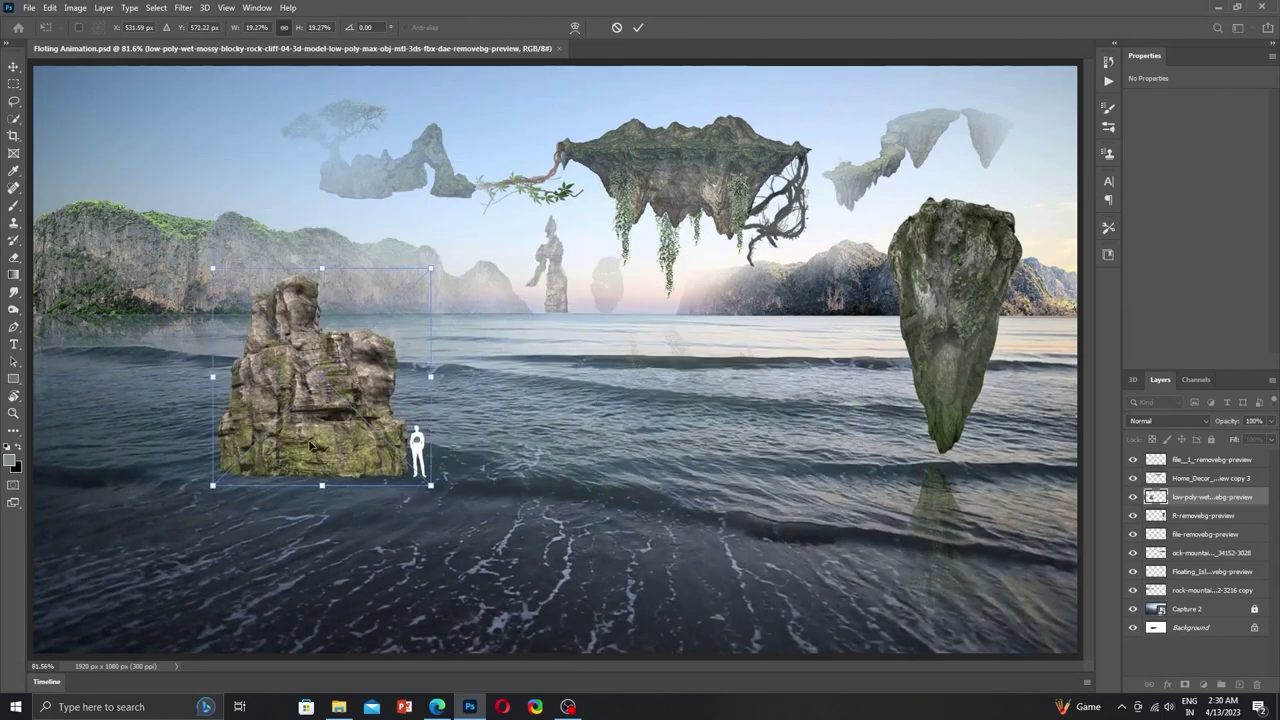
key(Escape)
Place mountain_PNG24 in the bottom-left foreground and rasterize its layer.
click(1218, 7)
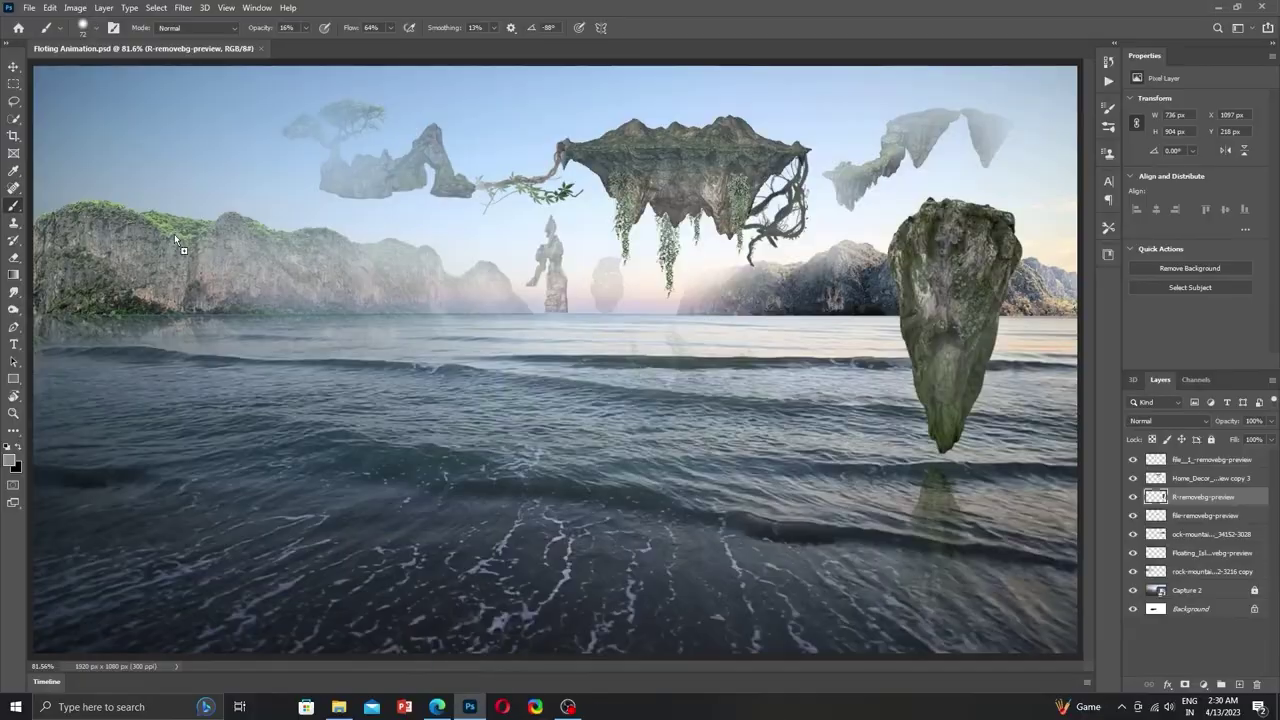
drag(952, 270, 174, 234)
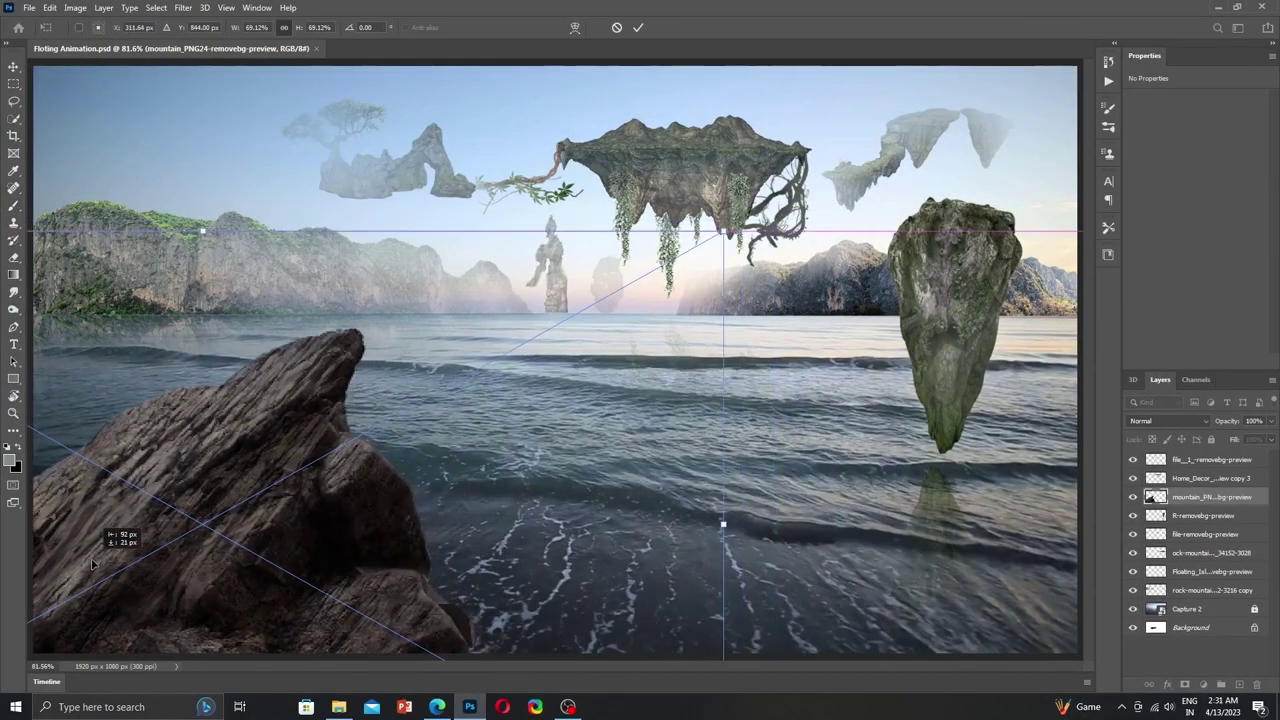
drag(4, 612, 708, 252)
key(Return)
key(b)
right_click(1205, 497)
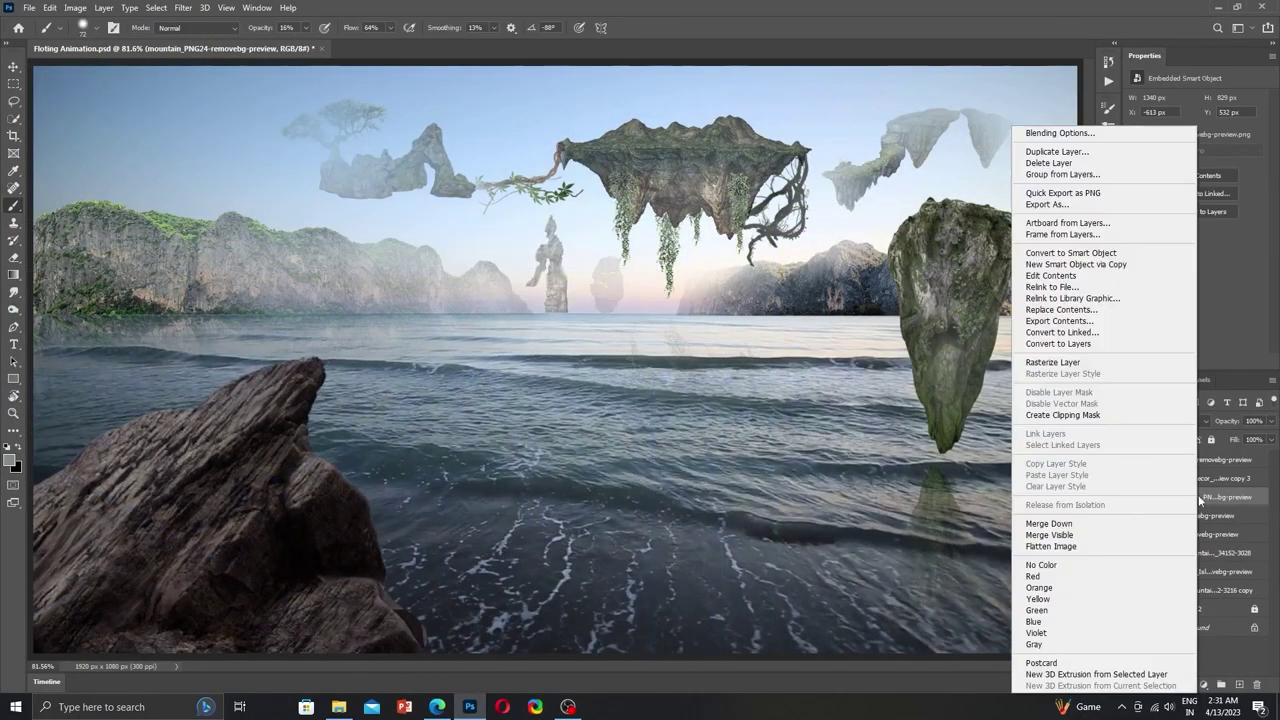
click(1100, 366)
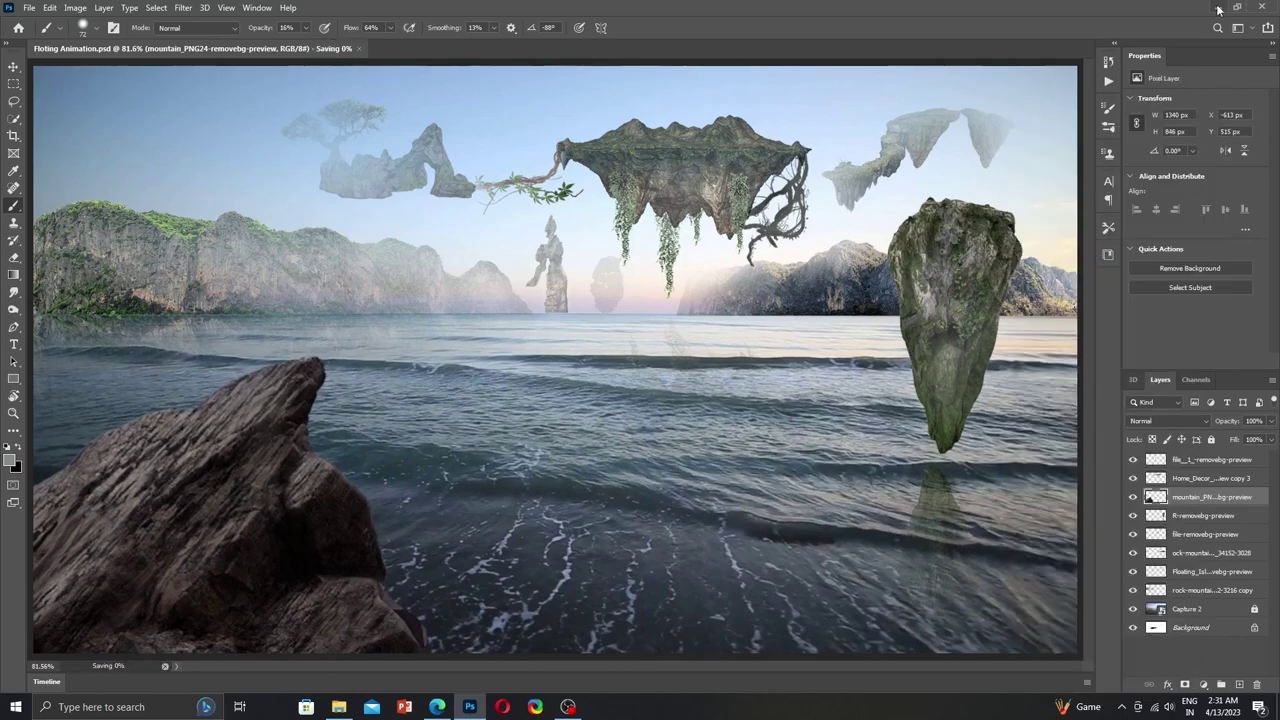
key(alt+Tab)
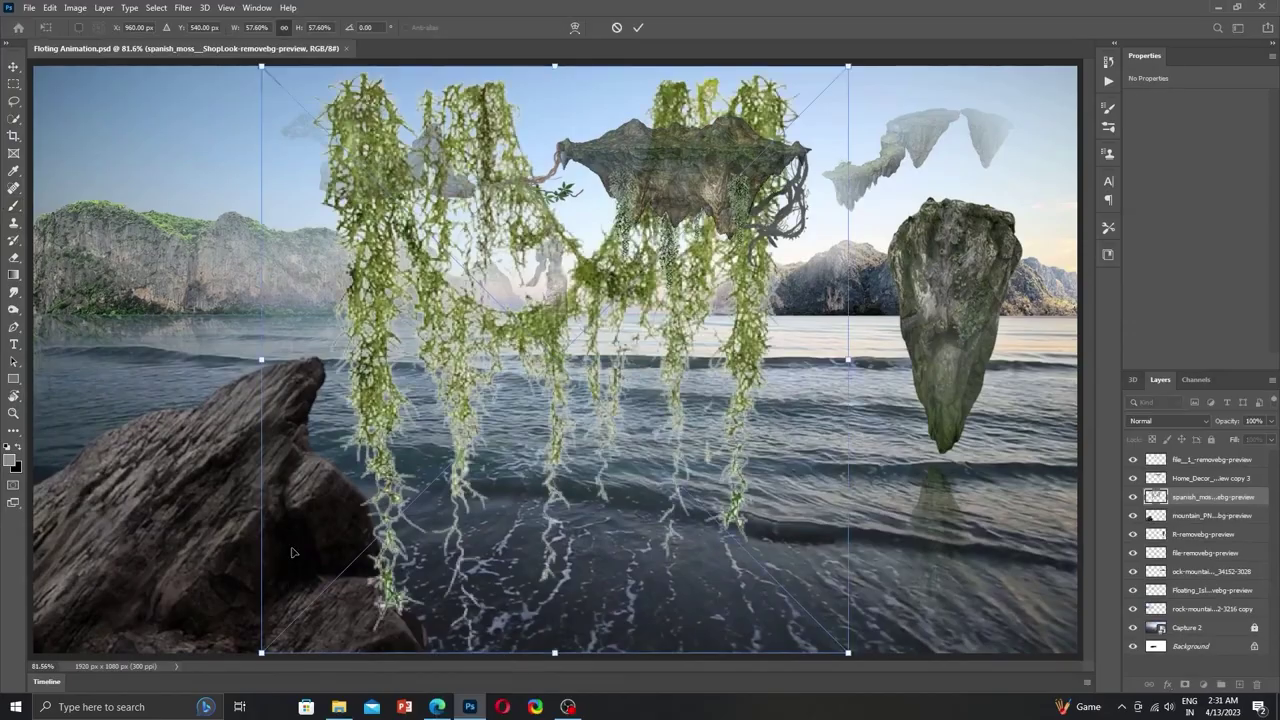
Place the spanish_moss image over the foreground rock and clip it to the rock.
mouse_move(588, 375)
mouse_down()
mouse_move(272, 615)
mouse_move(309, 593)
mouse_move(266, 580)
mouse_up()
key(Return)
key(b)
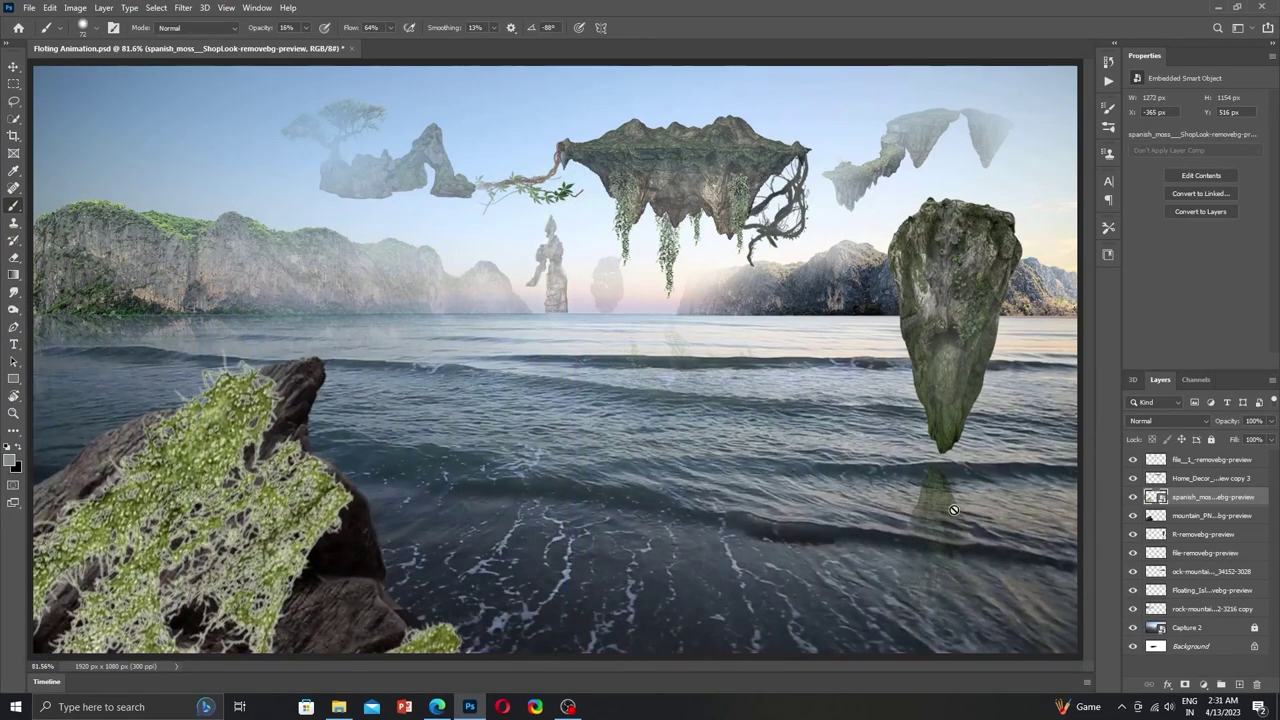
right_click(1191, 503)
click(1060, 416)
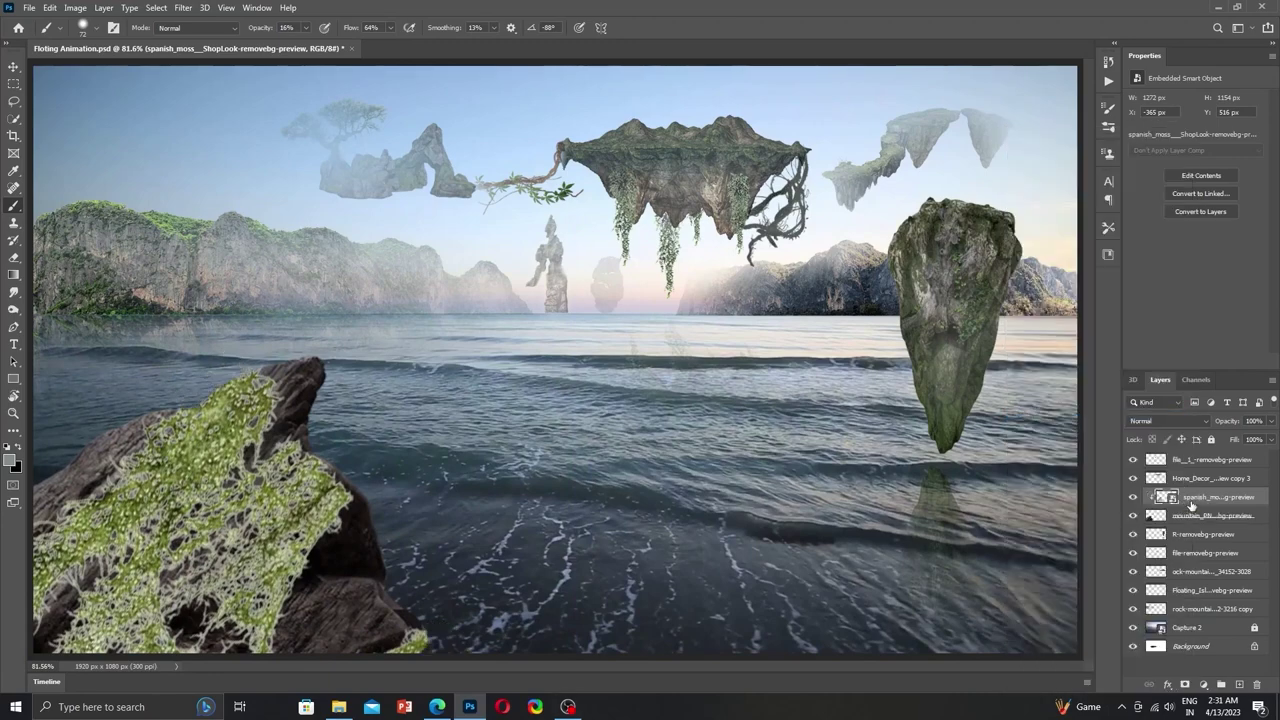
right_click(1189, 507)
click(1030, 415)
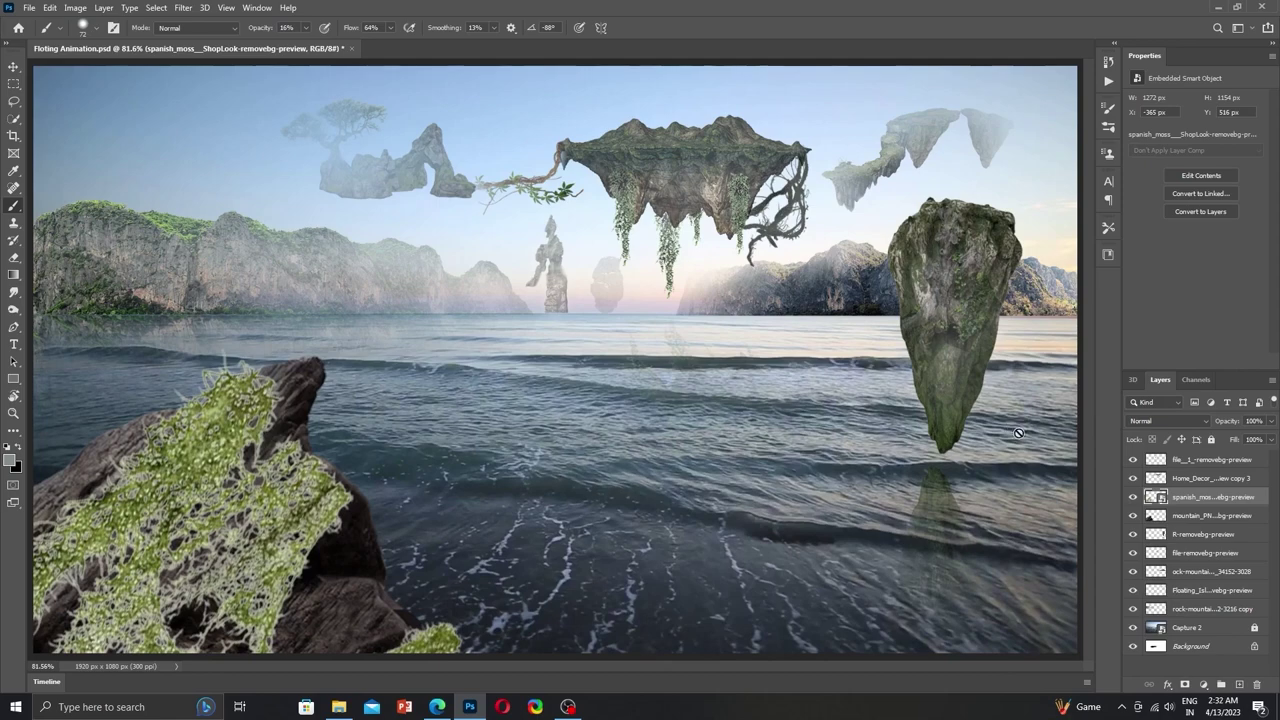
Rasterize the moss, lower its opacity, compare visibility, and merge it down into the rock.
right_click(1187, 496)
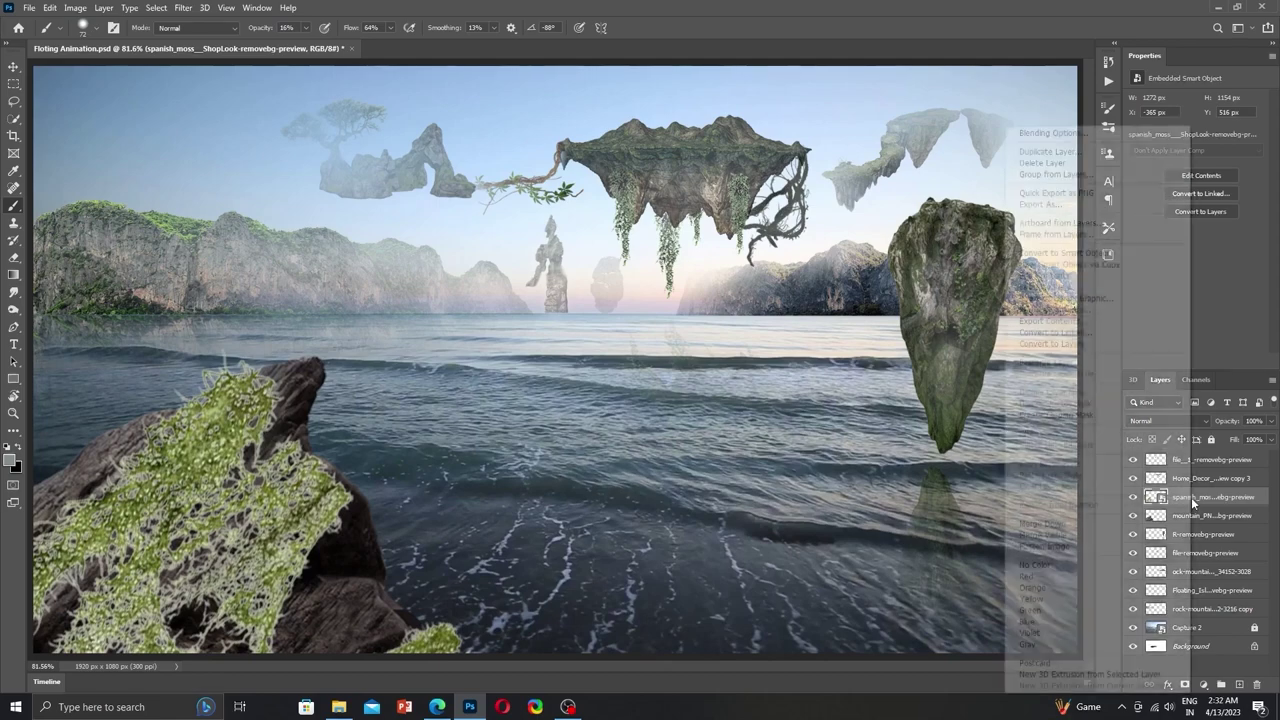
click(1048, 366)
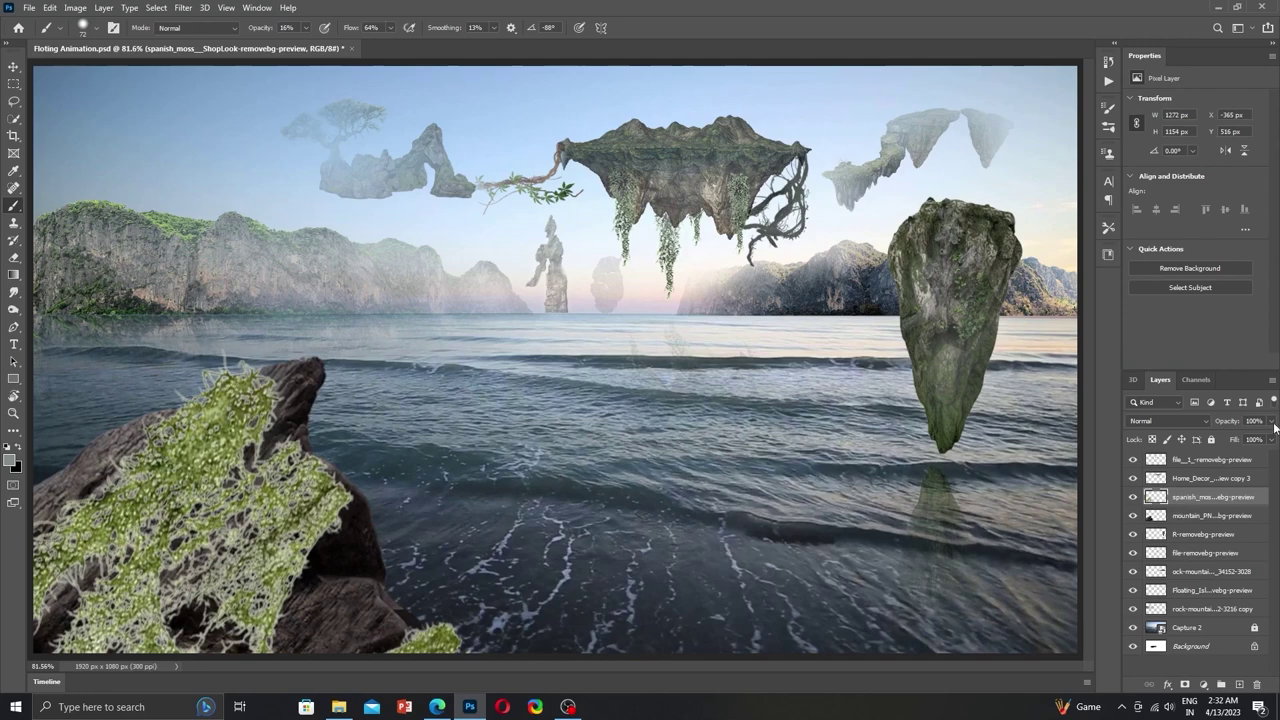
drag(1275, 427, 1215, 438)
click(1133, 496)
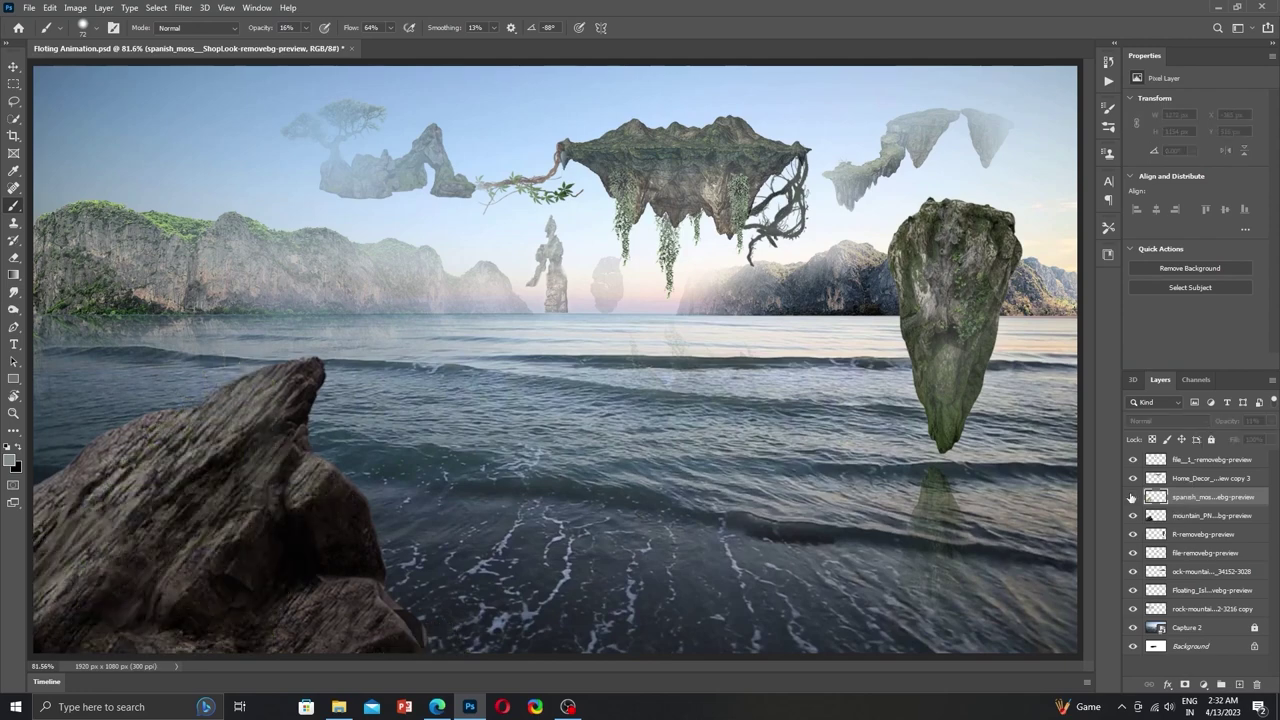
click(1133, 496)
right_click(1183, 514)
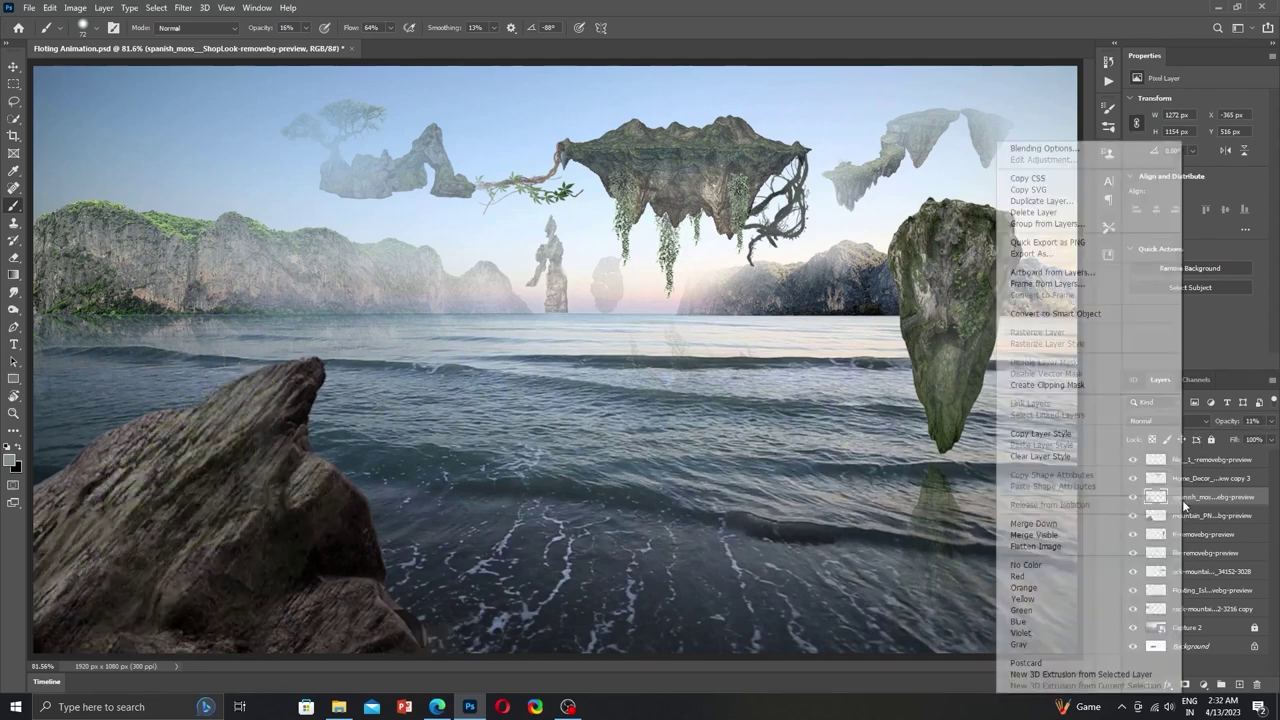
click(1050, 385)
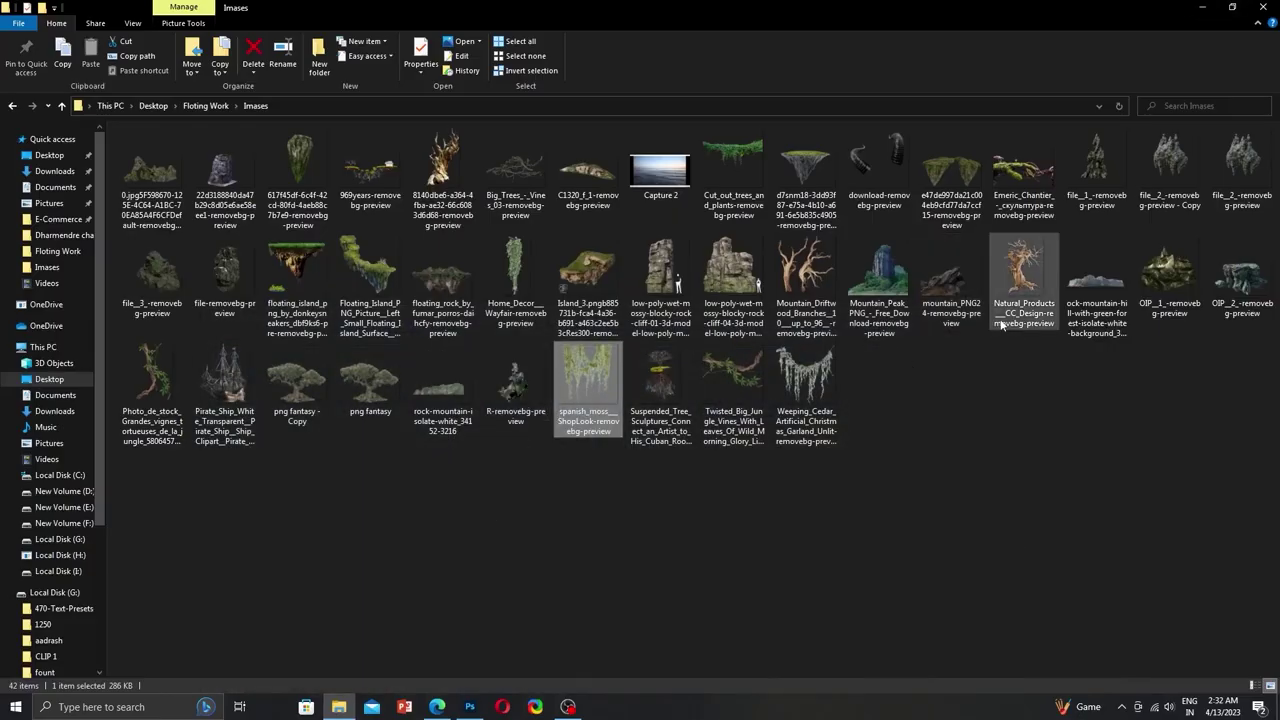
Place the curved horn image on the foreground rock, rasterize it, and add a layer mask.
mouse_move(878, 165)
mouse_down()
mouse_move(478, 698)
mouse_move(200, 455)
mouse_up()
mouse_move(528, 171)
mouse_down()
mouse_move(666, 66)
mouse_move(333, 383)
mouse_move(339, 400)
mouse_move(141, 513)
mouse_move(329, 343)
mouse_up()
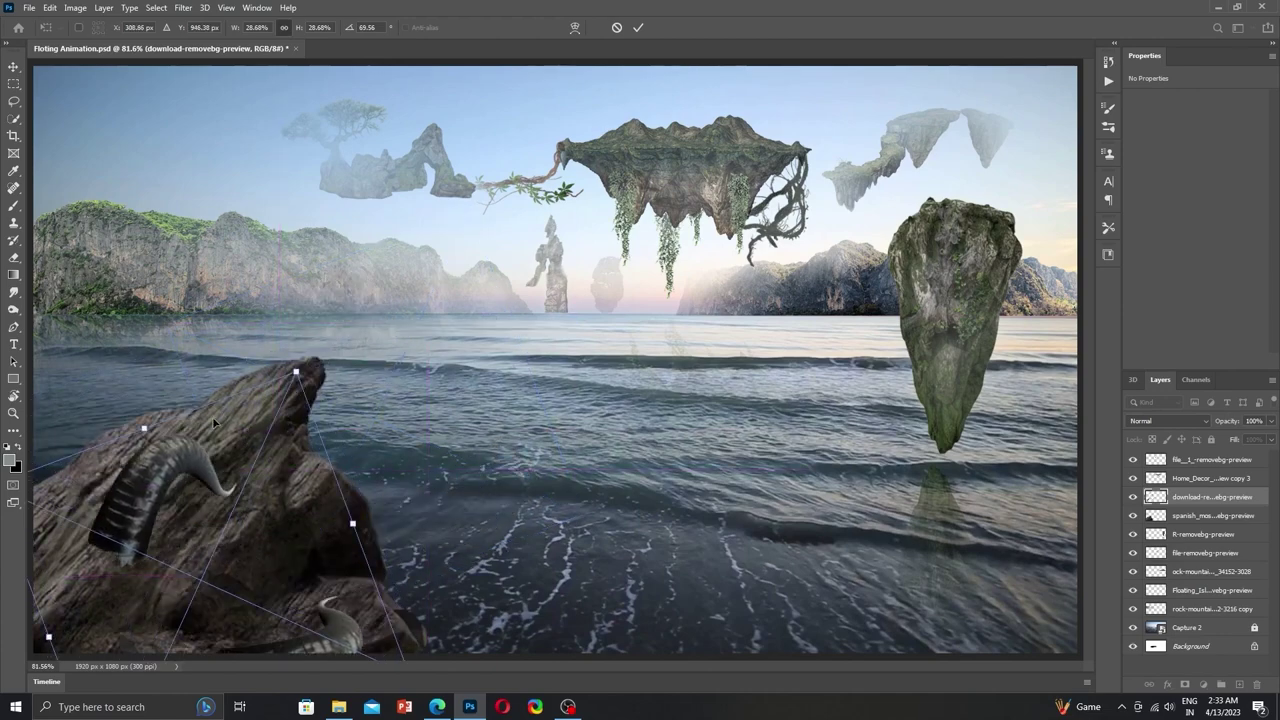
drag(217, 388, 240, 458)
key(Return)
key(b)
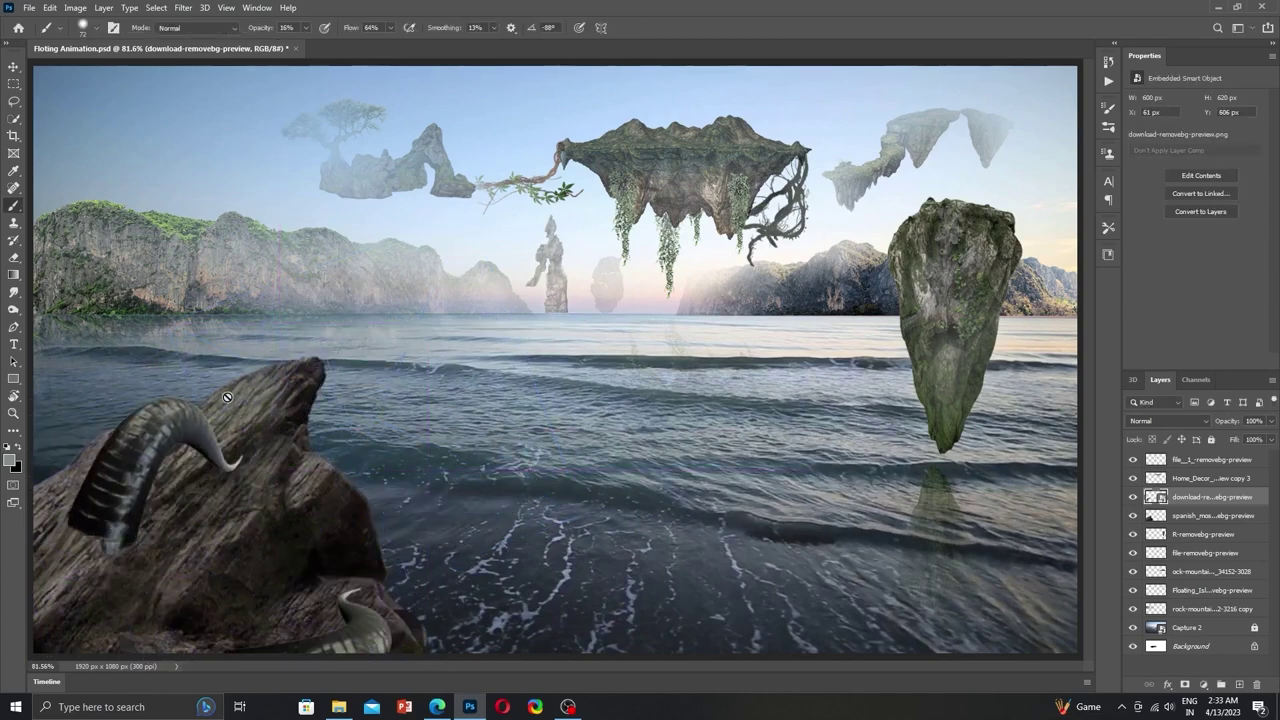
click(118, 503)
key(Return)
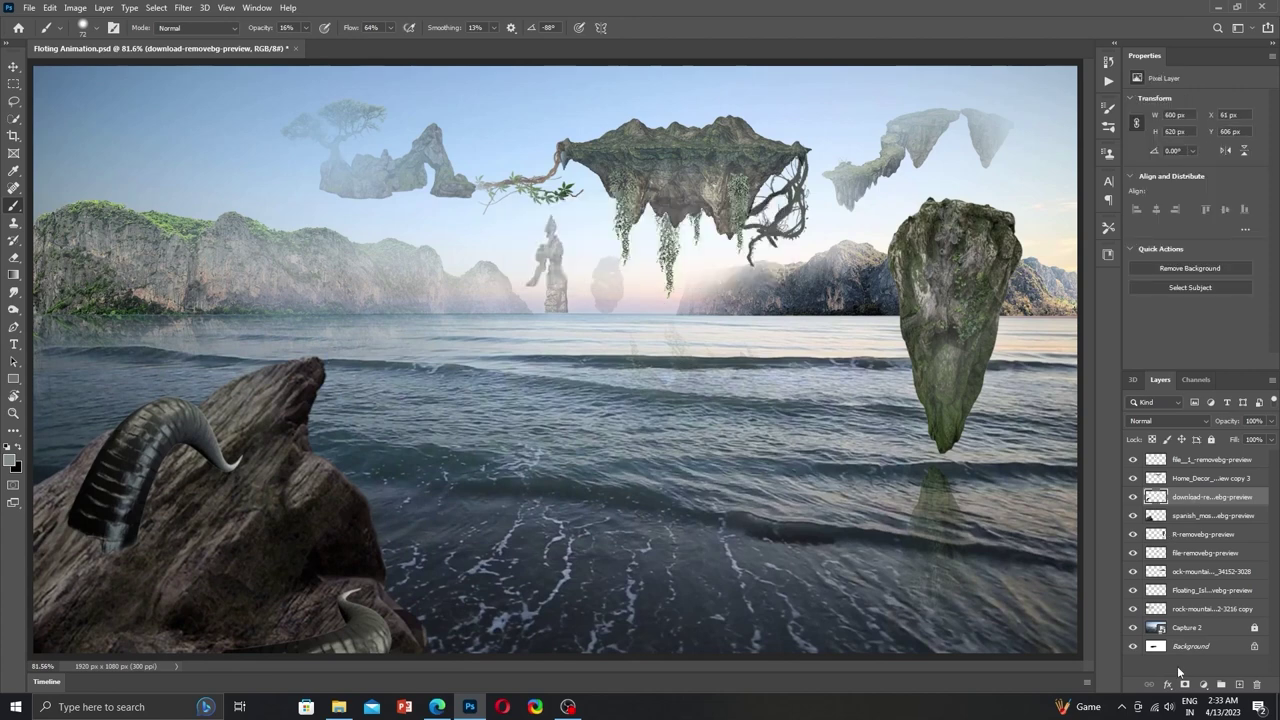
click(1184, 684)
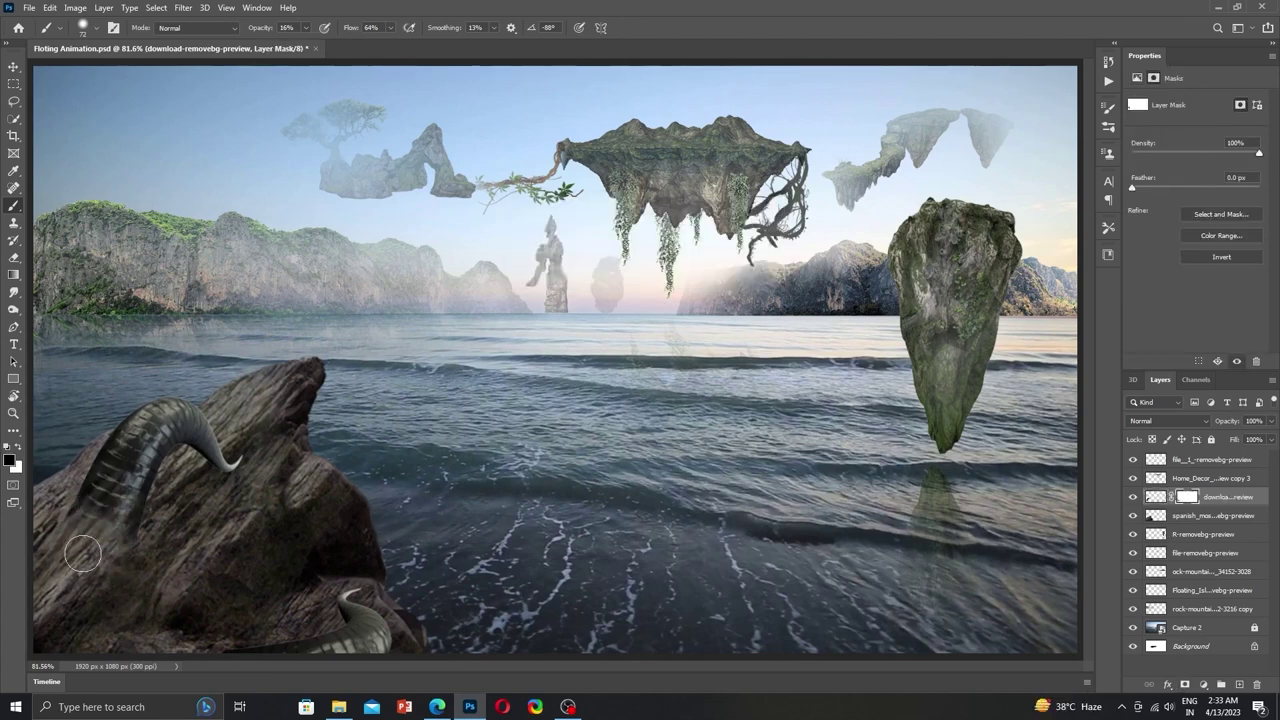
With a smaller brush, mask out the curled shape at the rock's base and delete spanish_moss.
right_click(345, 580)
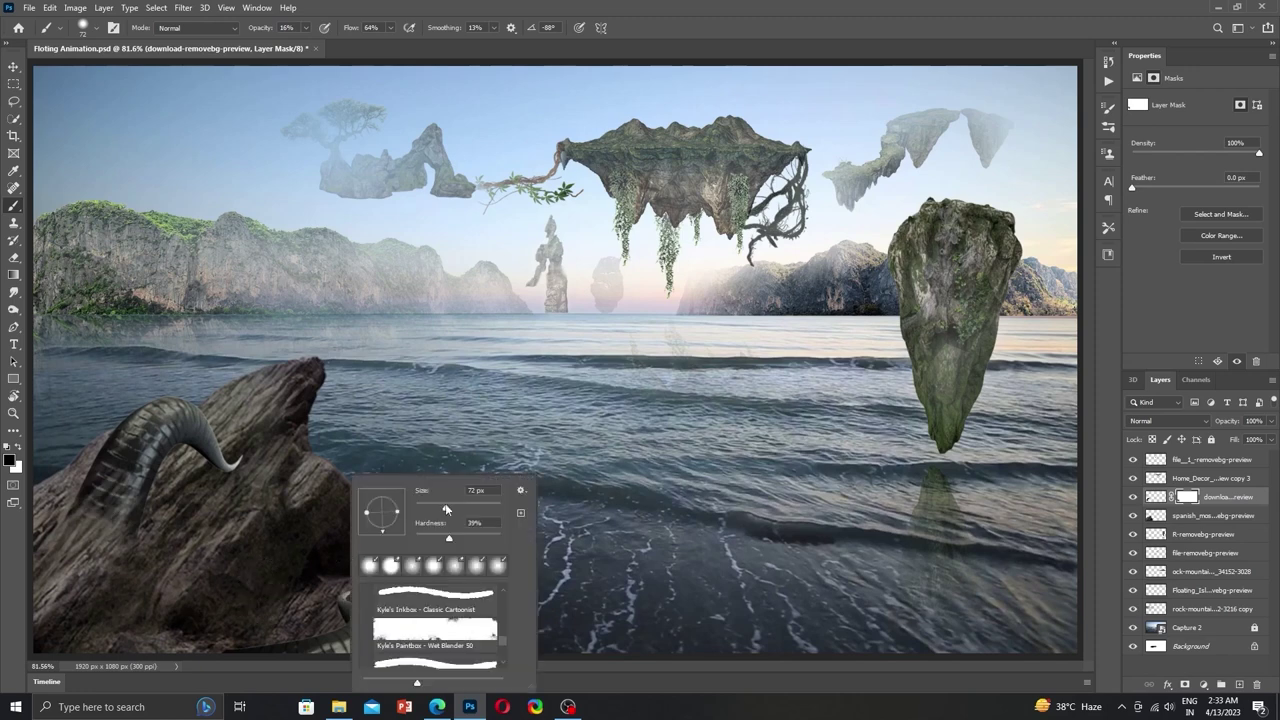
right_click(422, 358)
key(Return)
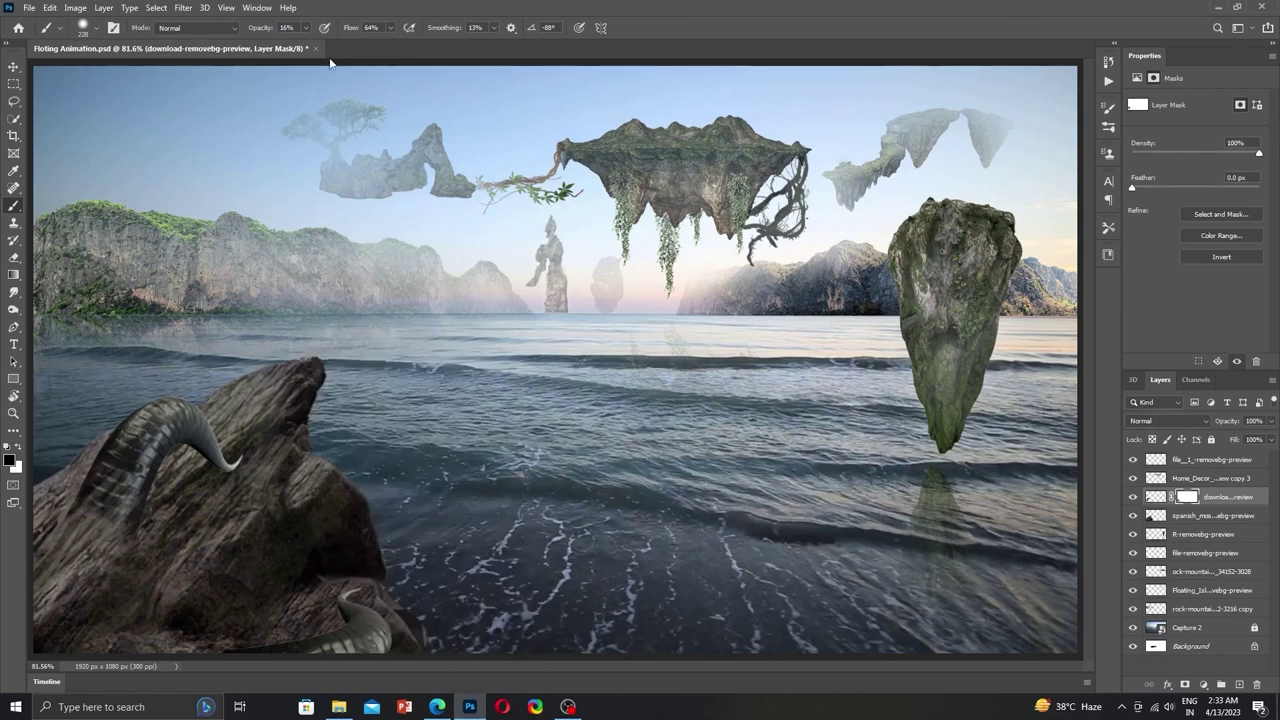
drag(352, 621, 243, 690)
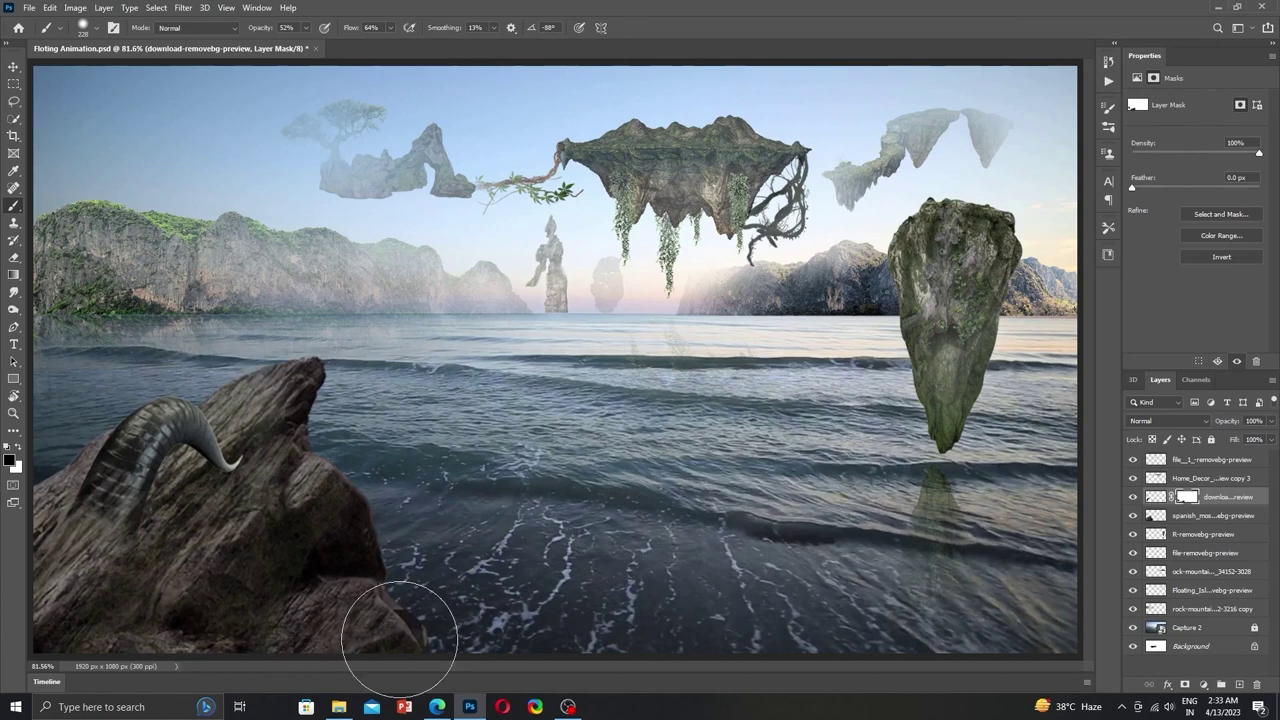
click(1160, 515)
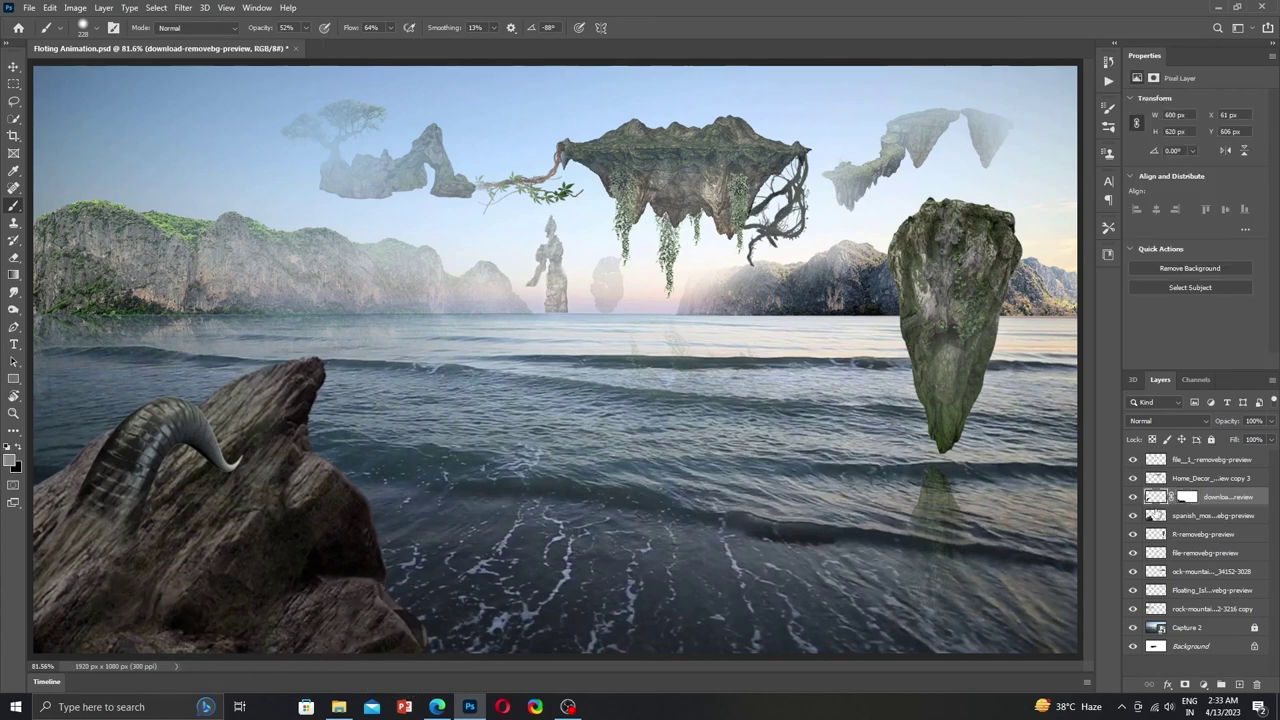
key(Delete)
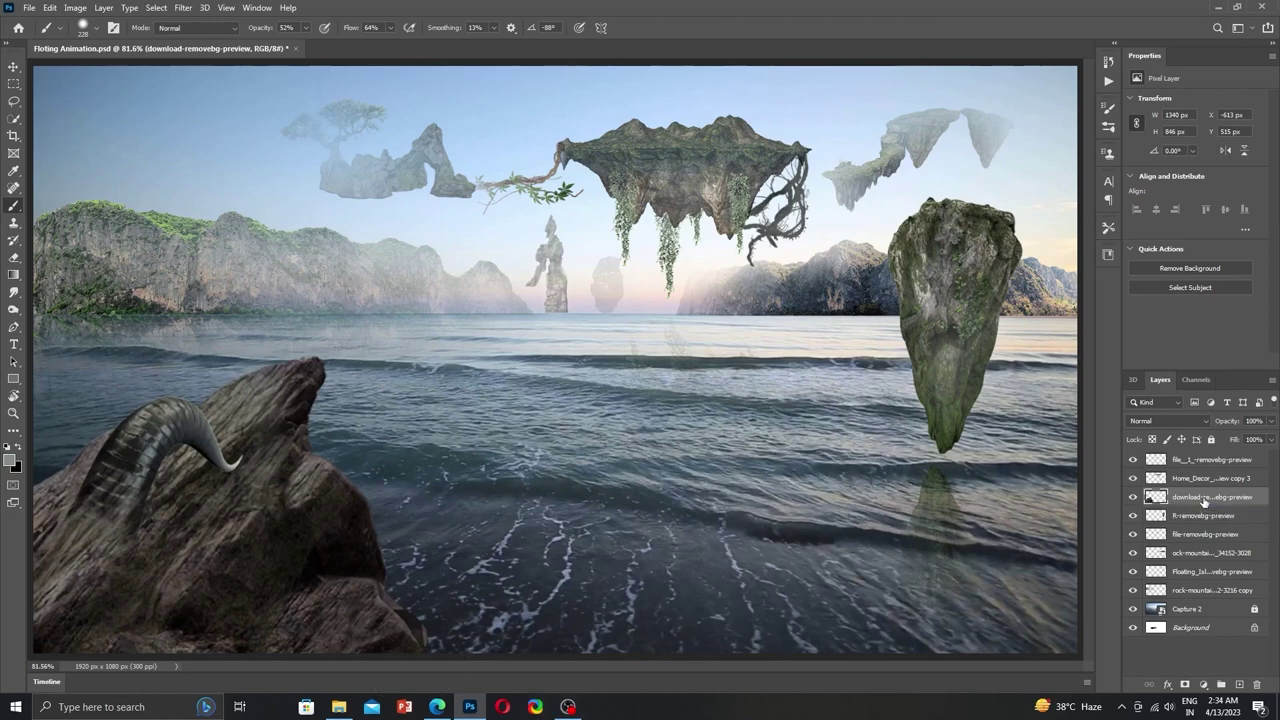
click(1217, 10)
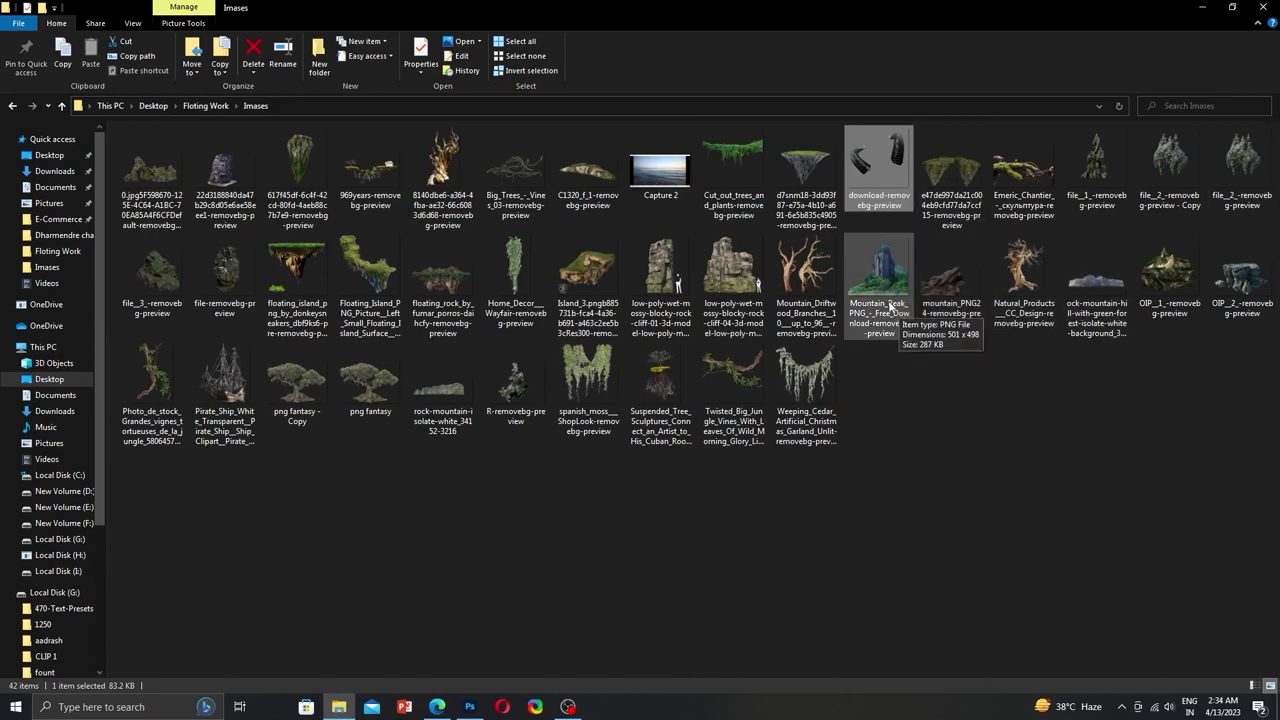
Place the small rock image into the centre sea and rasterize its layer.
drag(889, 305, 617, 512)
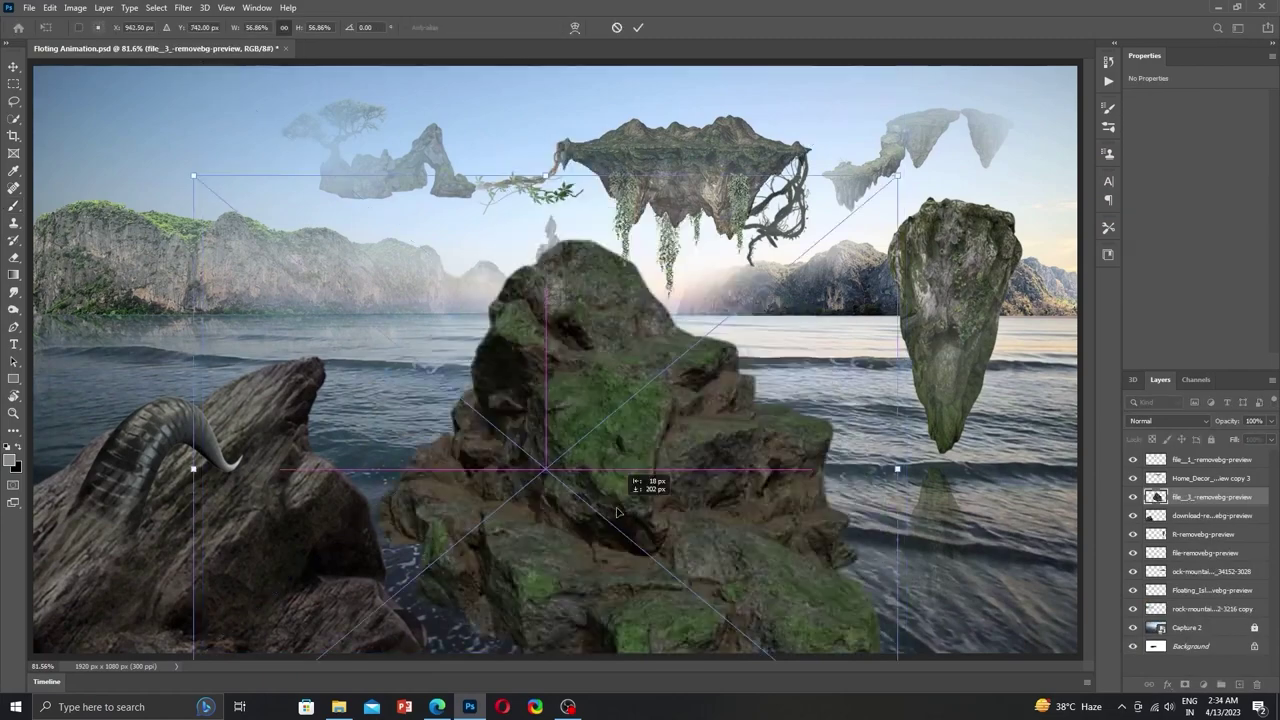
drag(617, 512, 565, 360)
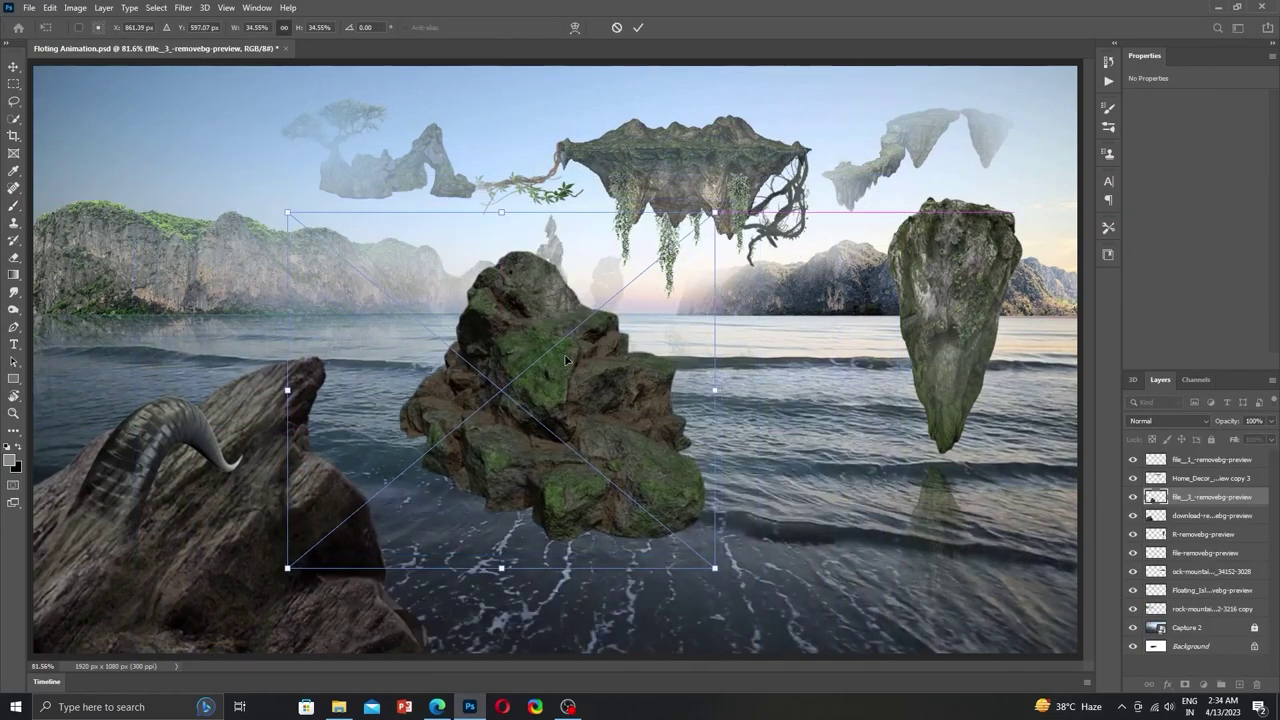
key(Return)
key(b)
key(ctrl+shift+bracketright)
click(633, 263)
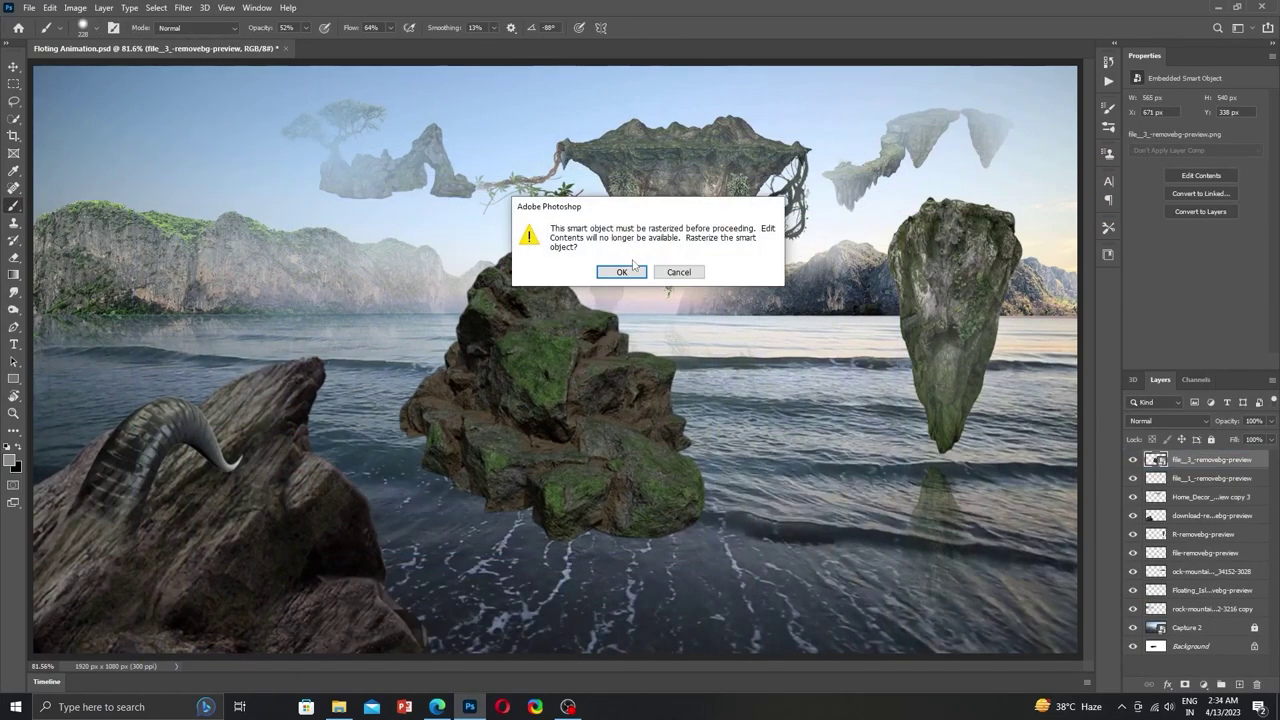
click(633, 266)
Scale the rock down to about 411 by 393 px and move it toward the horizon.
key(ctrl+t)
drag(704, 211, 580, 295)
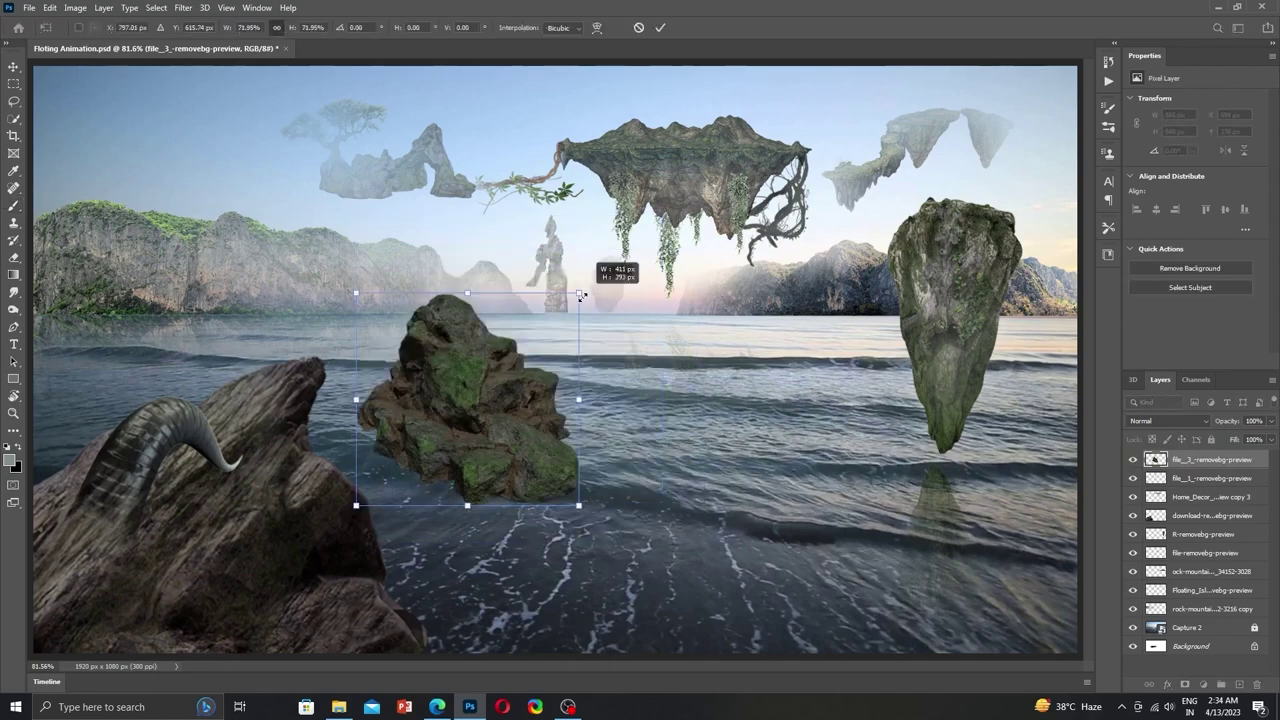
drag(470, 400, 180, 230)
drag(312, 116, 230, 262)
drag(160, 205, 172, 312)
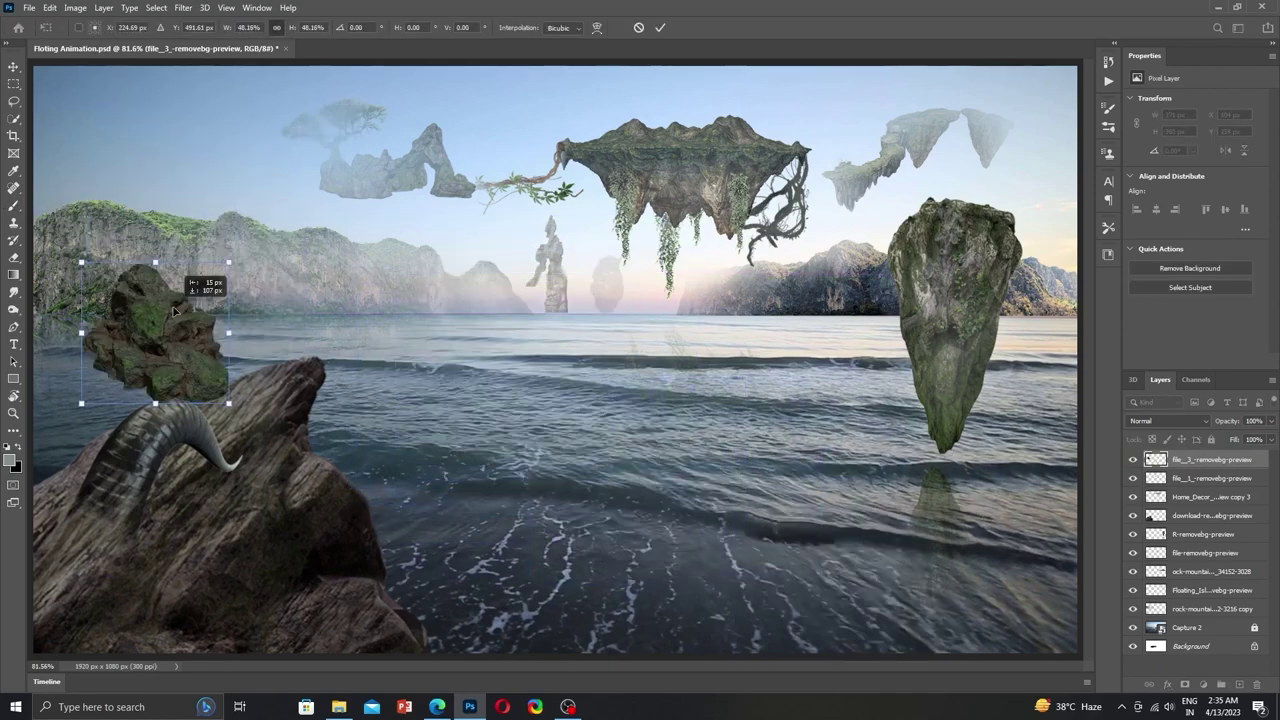
drag(229, 262, 175, 313)
mouse_move(135, 355)
mouse_down()
mouse_move(105, 300)
mouse_move(609, 360)
mouse_move(593, 360)
mouse_up()
Stretch, shrink further and settle the small rock at the horizon.
drag(578, 301, 566, 221)
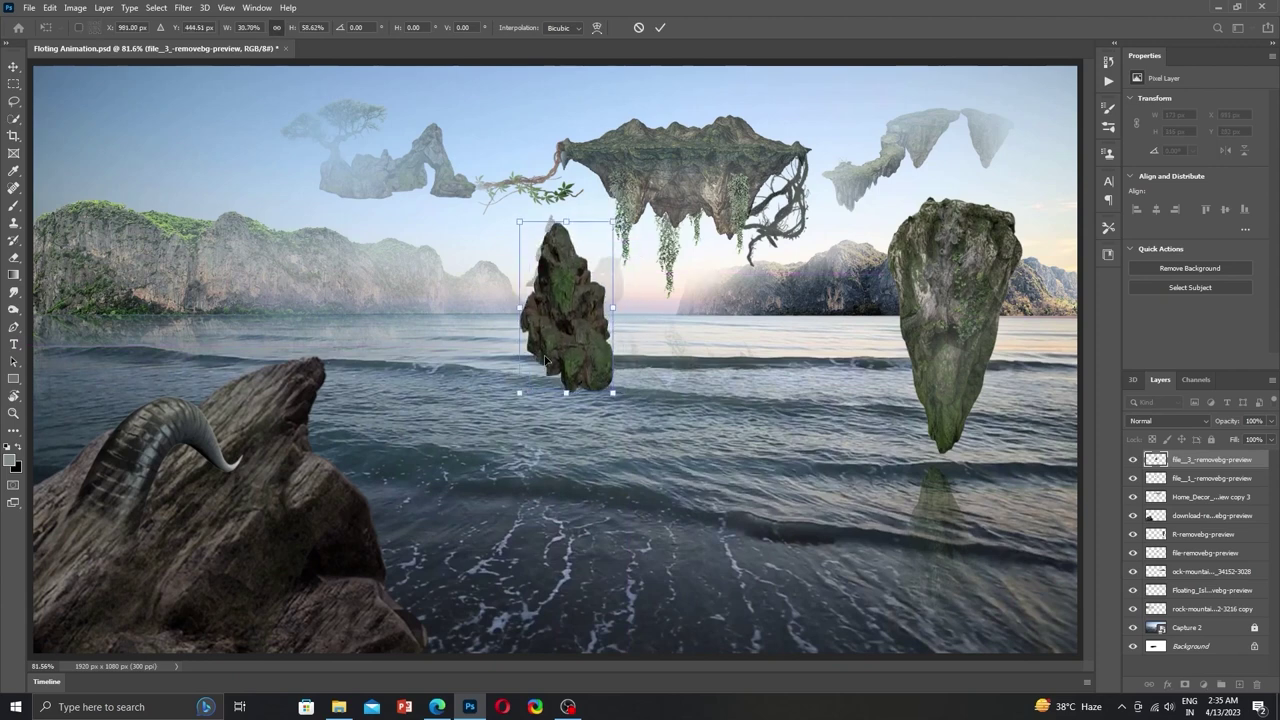
mouse_move(546, 360)
mouse_down()
mouse_move(700, 520)
mouse_move(800, 360)
mouse_up()
drag(866, 272, 830, 300)
mouse_move(758, 327)
mouse_down()
mouse_move(768, 370)
mouse_move(815, 316)
mouse_move(650, 325)
mouse_up()
drag(665, 263, 697, 285)
mouse_move(640, 320)
mouse_down()
mouse_move(709, 272)
mouse_move(705, 338)
mouse_up()
key(Return)
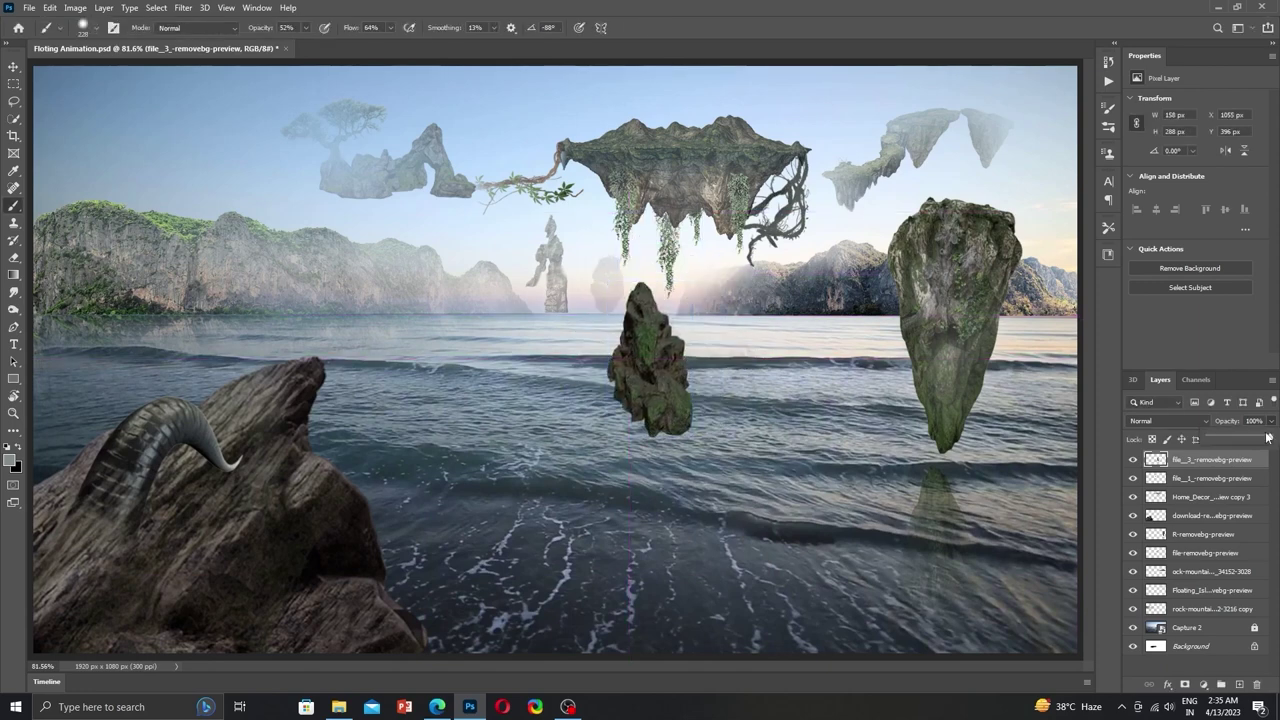
Fade the rock to 60% opacity, then delete its layer and return to the Images folder.
drag(1267, 437, 1246, 440)
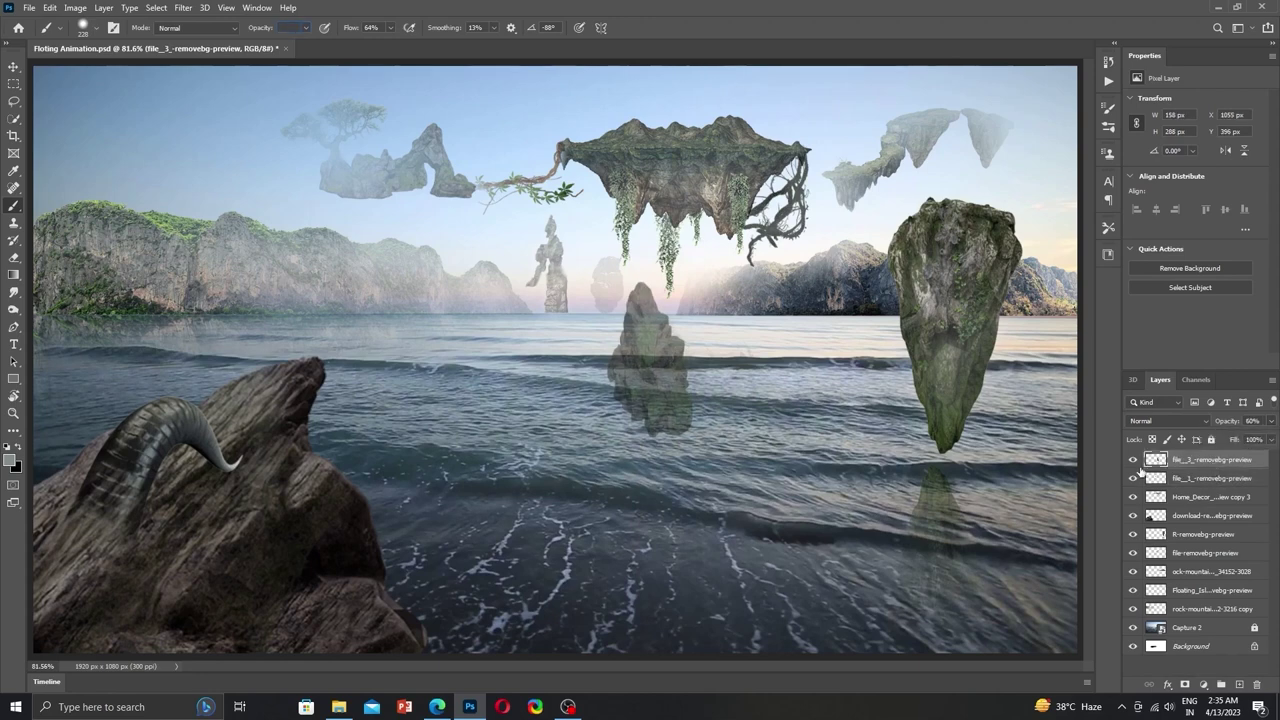
key(Return)
key(Return)
mouse_move(1133, 552)
mouse_down()
mouse_move(1135, 460)
mouse_move(1133, 552)
mouse_up()
key(v)
key(Delete)
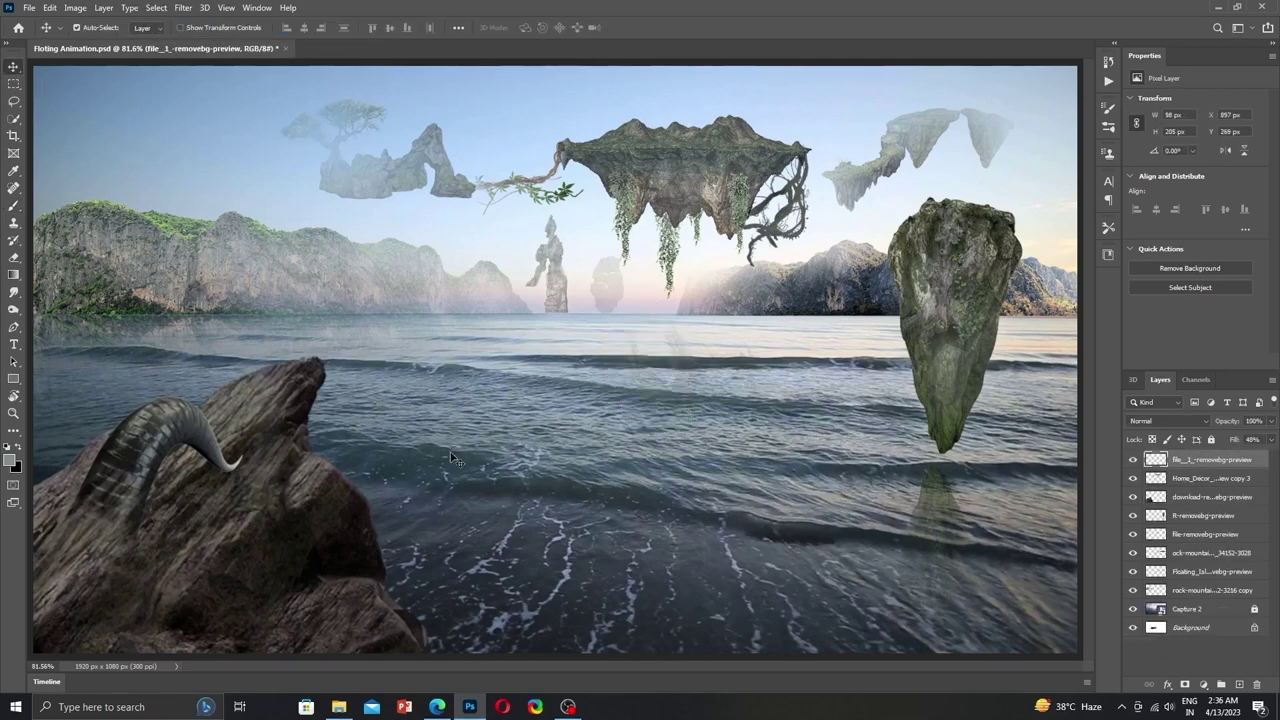
click(1217, 6)
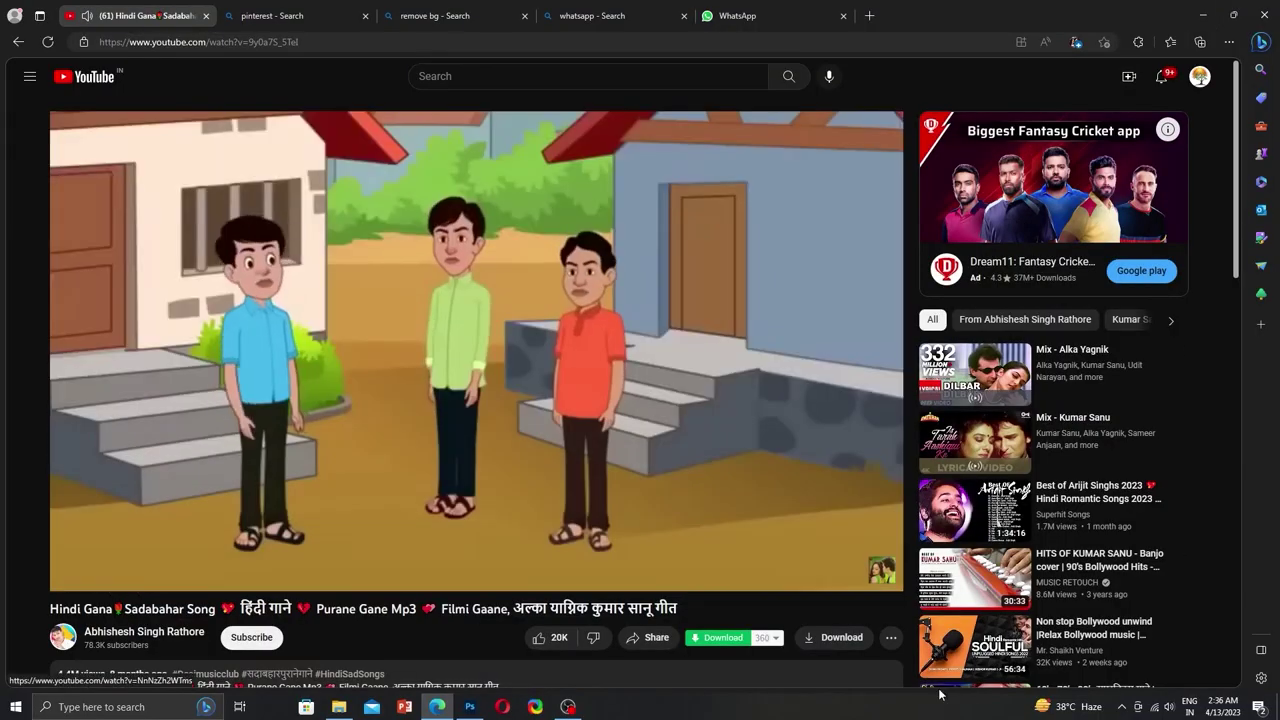
key(alt+Tab)
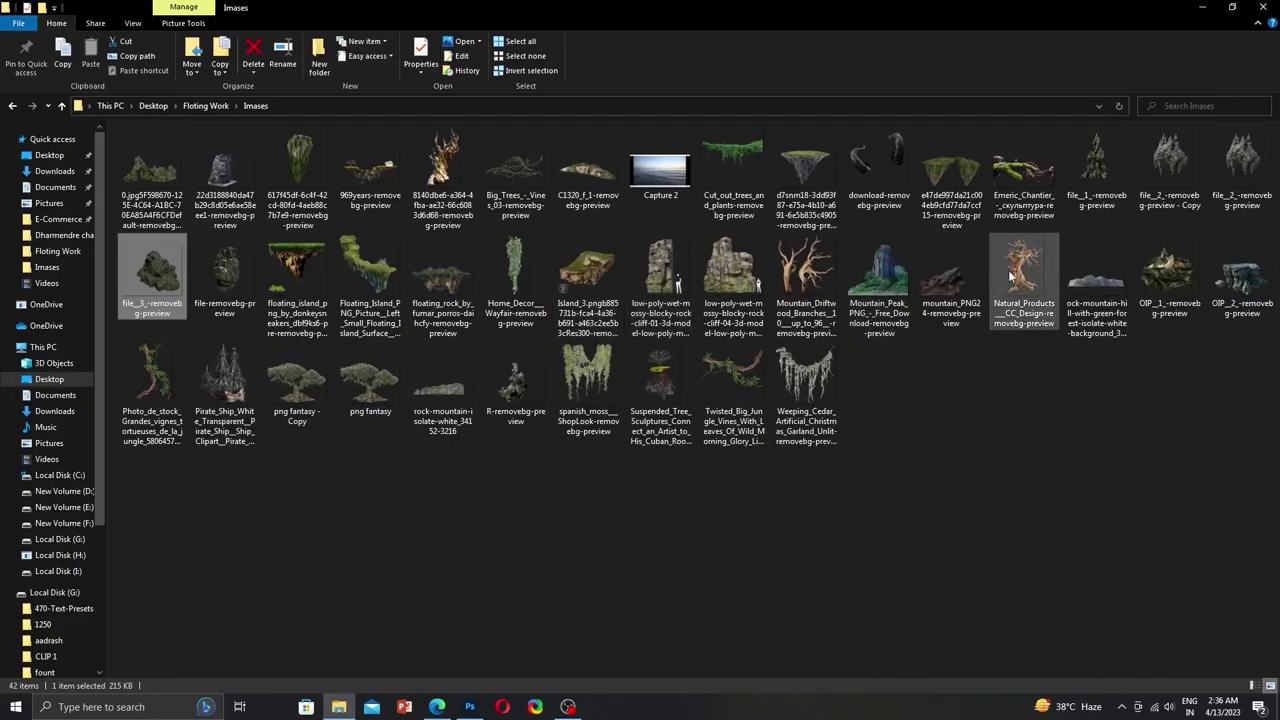
Bring the driftwood stump image into the composition, near the foreground rock.
drag(1023, 165, 1016, 305)
click(1016, 305)
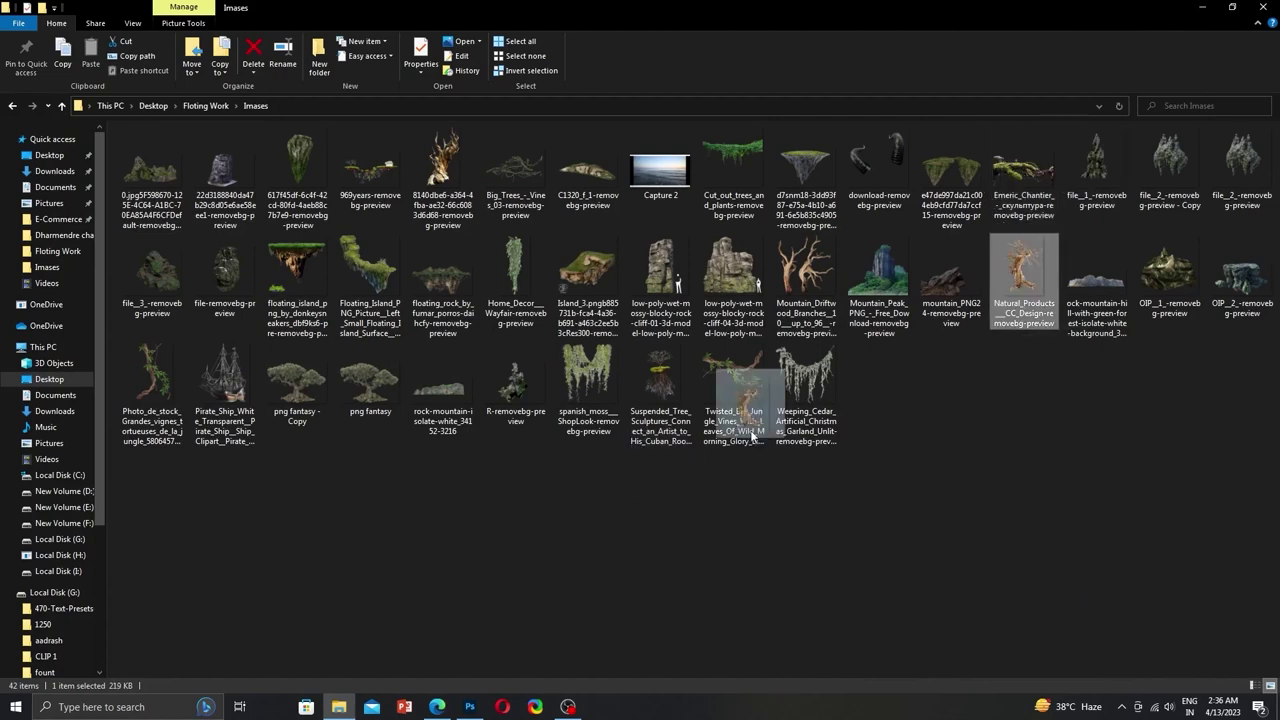
click(516, 175)
drag(520, 190, 478, 712)
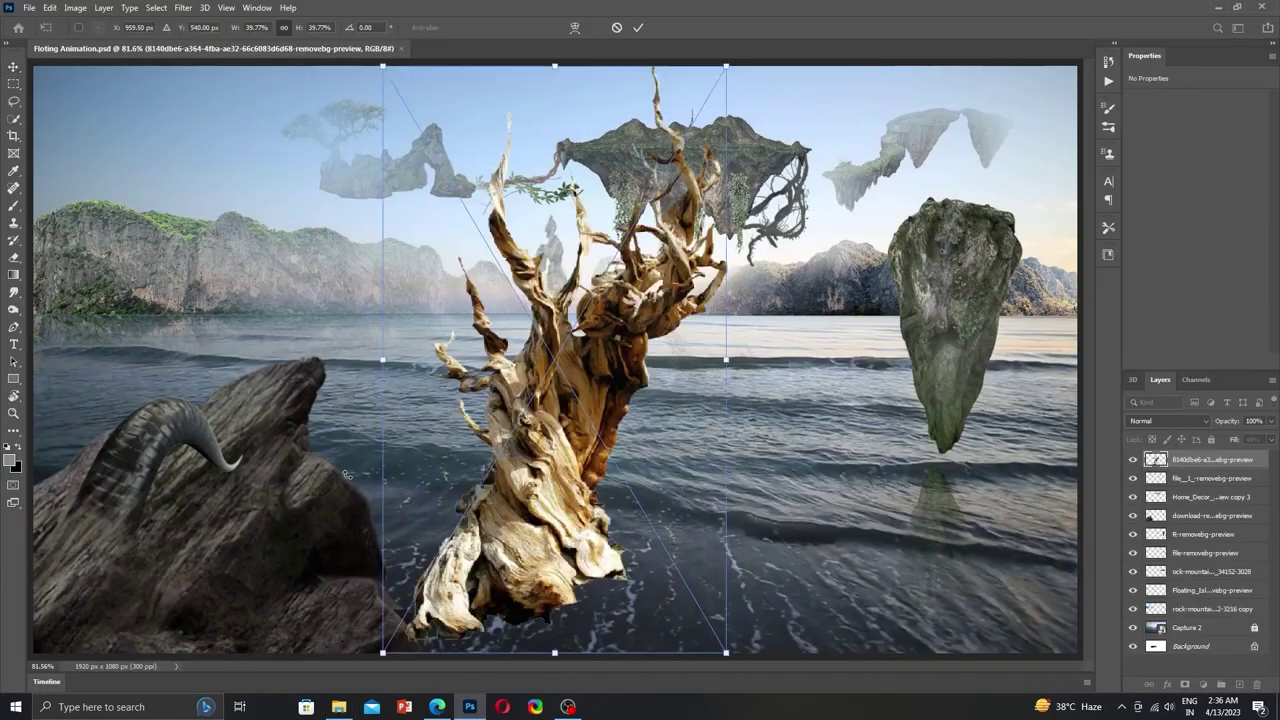
mouse_move(478, 712)
mouse_down()
mouse_move(340, 368)
mouse_move(252, 468)
mouse_up()
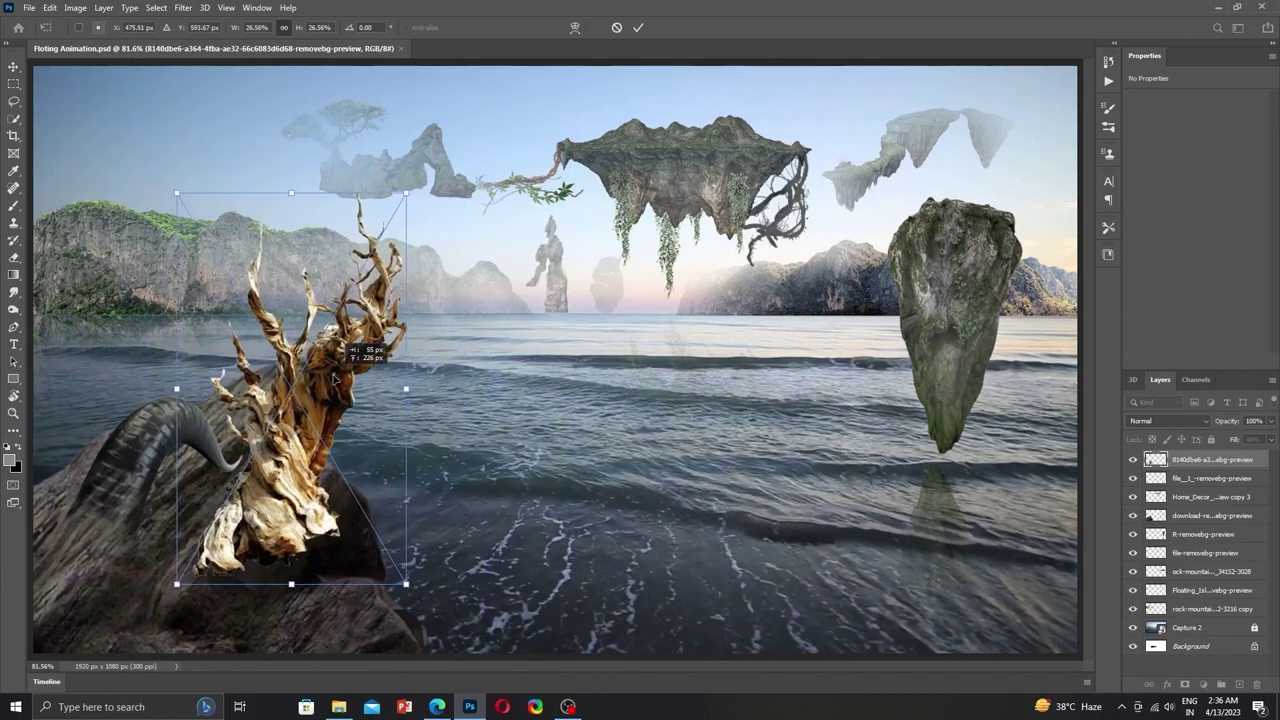
Scale the placed driftwood down and commit it on the rock.
scroll(265, 470, down, 2)
drag(365, 298, 320, 378)
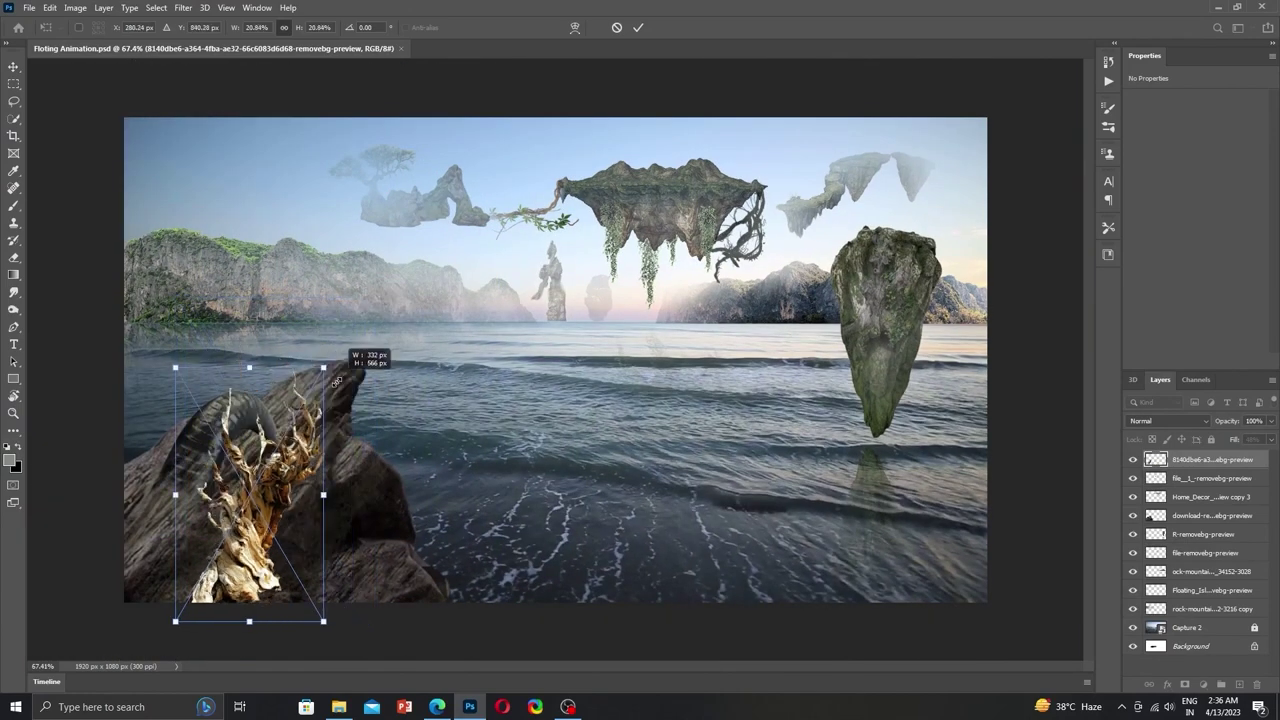
drag(234, 461, 247, 462)
key(Return)
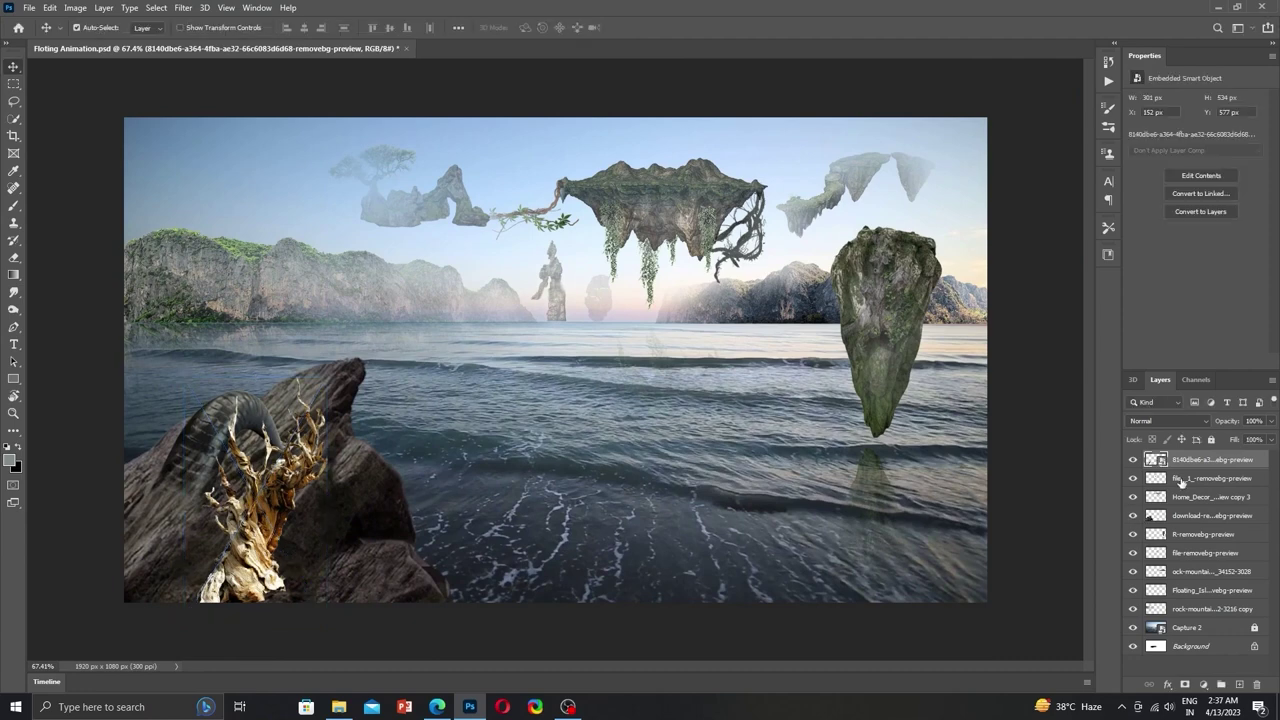
Create an empty Layer 1 above the driftwood and set its opacity to 85%.
right_click(1180, 470)
click(1155, 463)
key(ctrl+shift+alt+n)
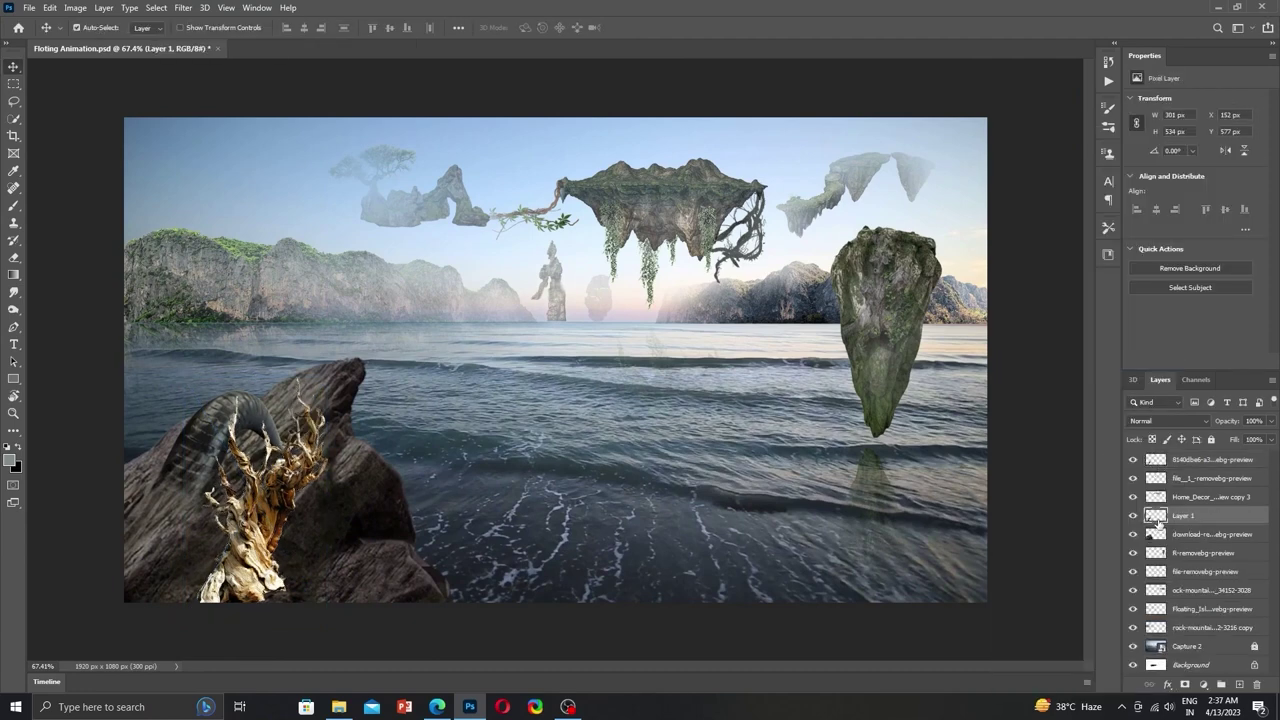
ctrl+click(1189, 478)
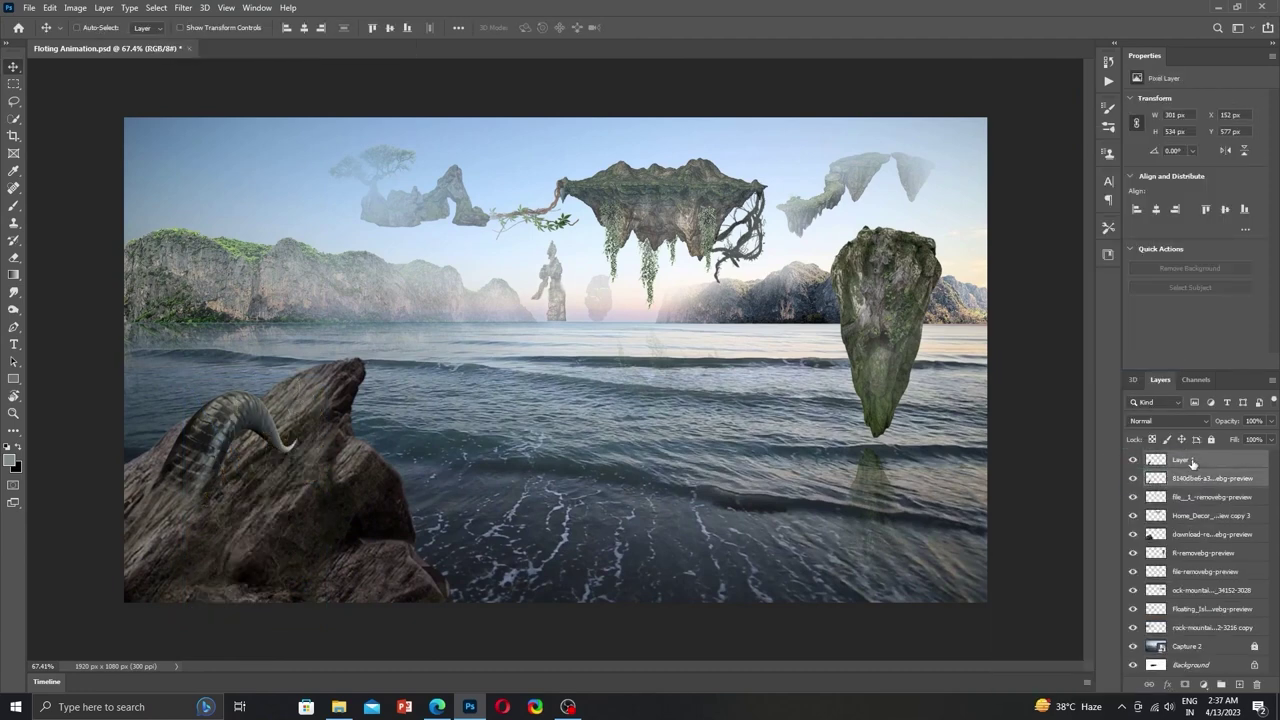
click(1187, 478)
click(1190, 459)
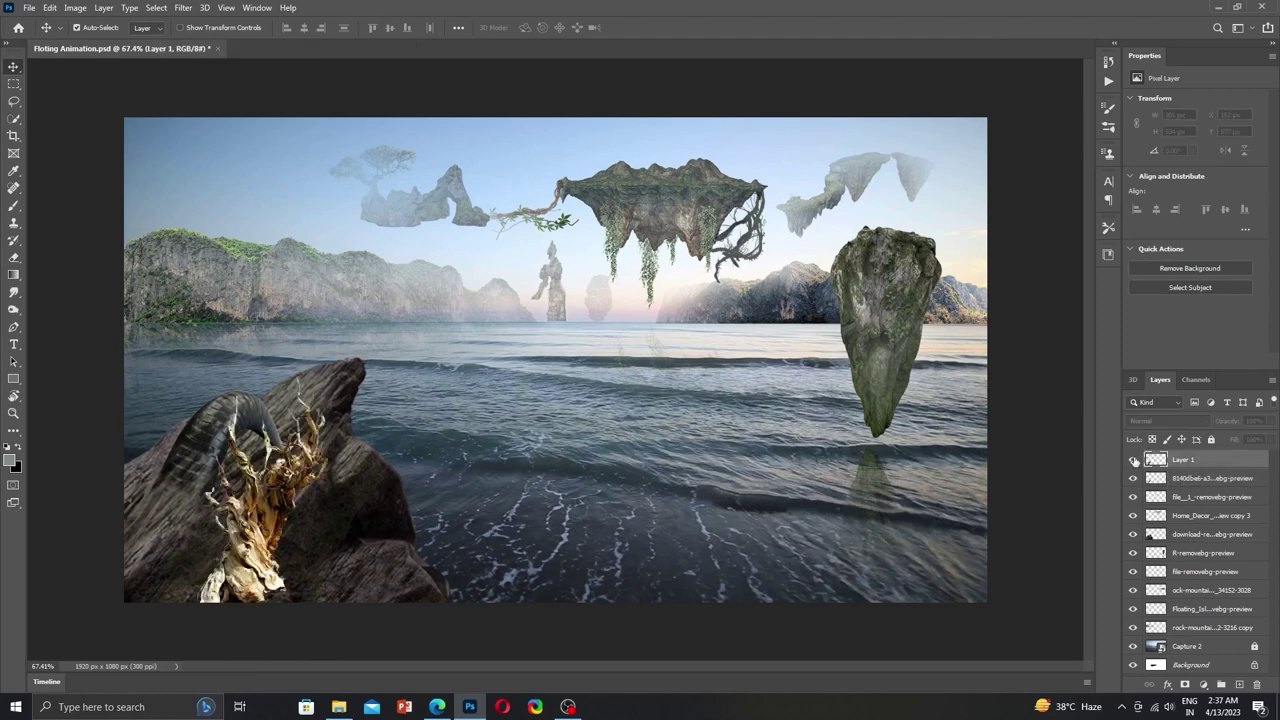
drag(1271, 421, 1257, 457)
click(1272, 440)
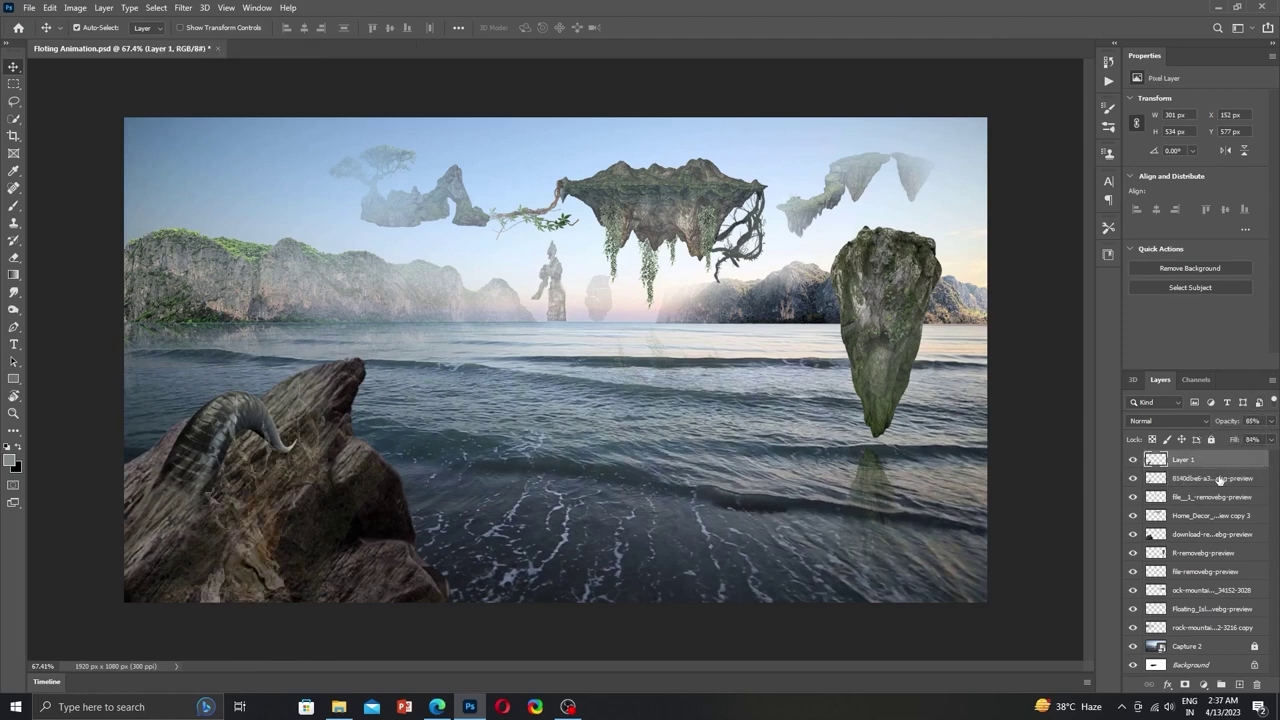
Merge the driftwood into Layer 1, then shrink and rotate it to lean over the water.
ctrl+click(1219, 479)
key(ctrl+e)
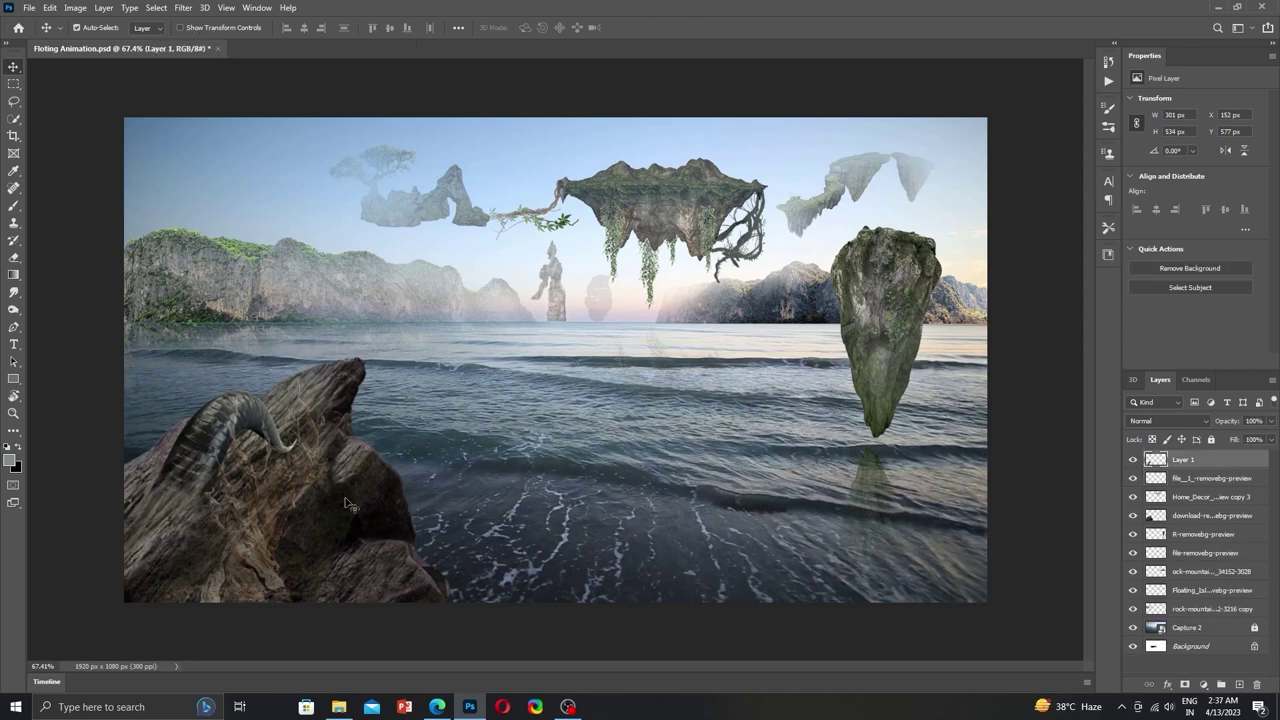
drag(345, 503, 371, 383)
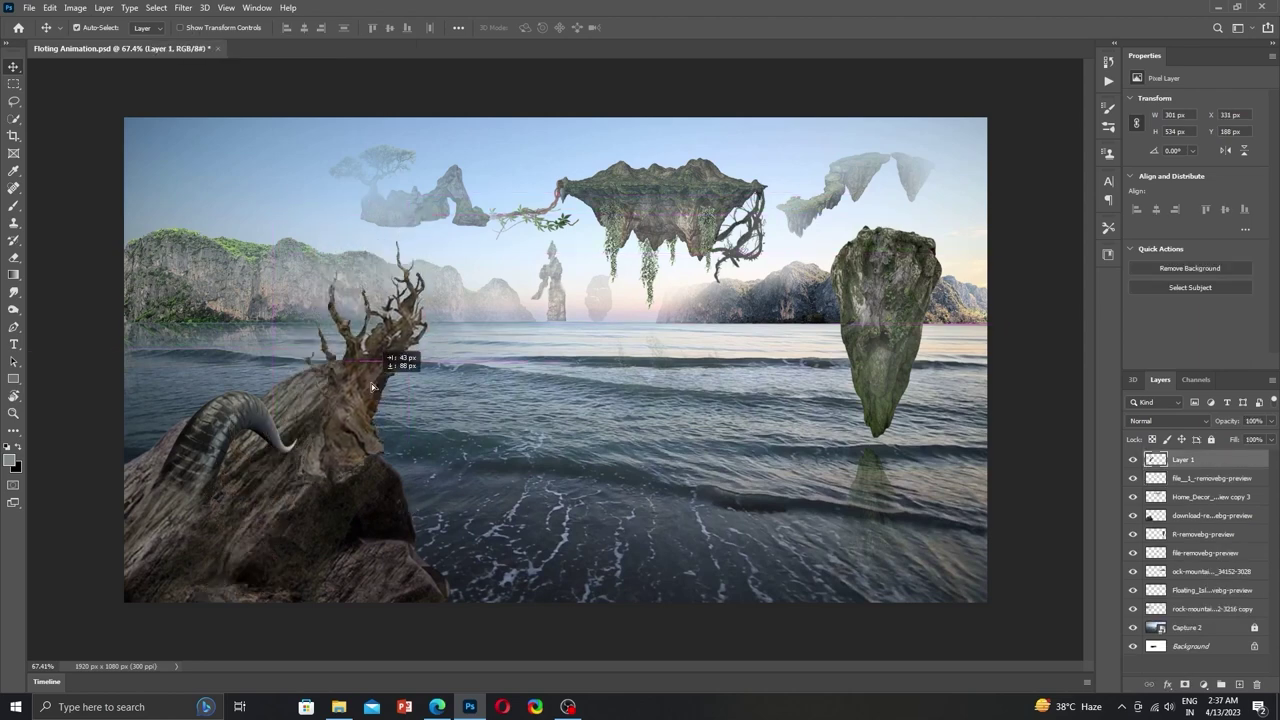
key(ctrl+t)
drag(430, 222, 380, 335)
mouse_move(413, 232)
mouse_down()
mouse_move(388, 314)
mouse_move(357, 356)
mouse_up()
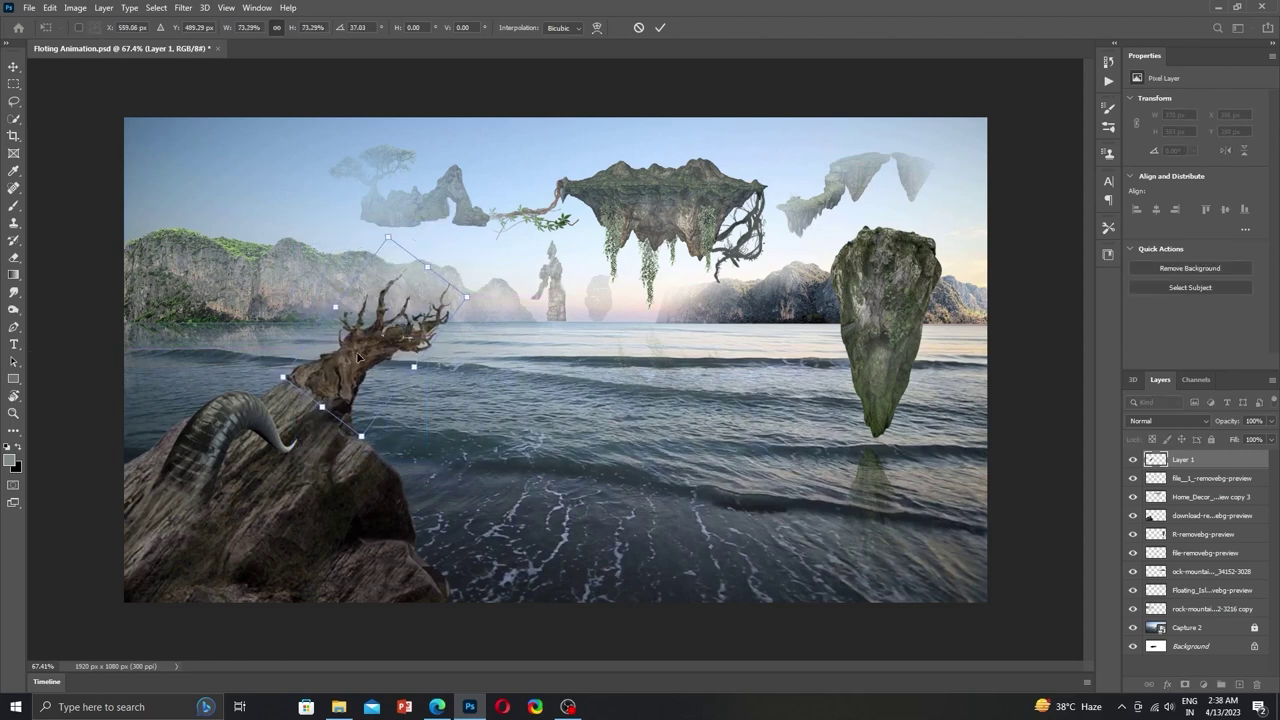
key(Return)
Stack Layer 1 above download-removebg, add a layer mask, and set brush opacity to 10%.
double_click(1195, 515)
key(Escape)
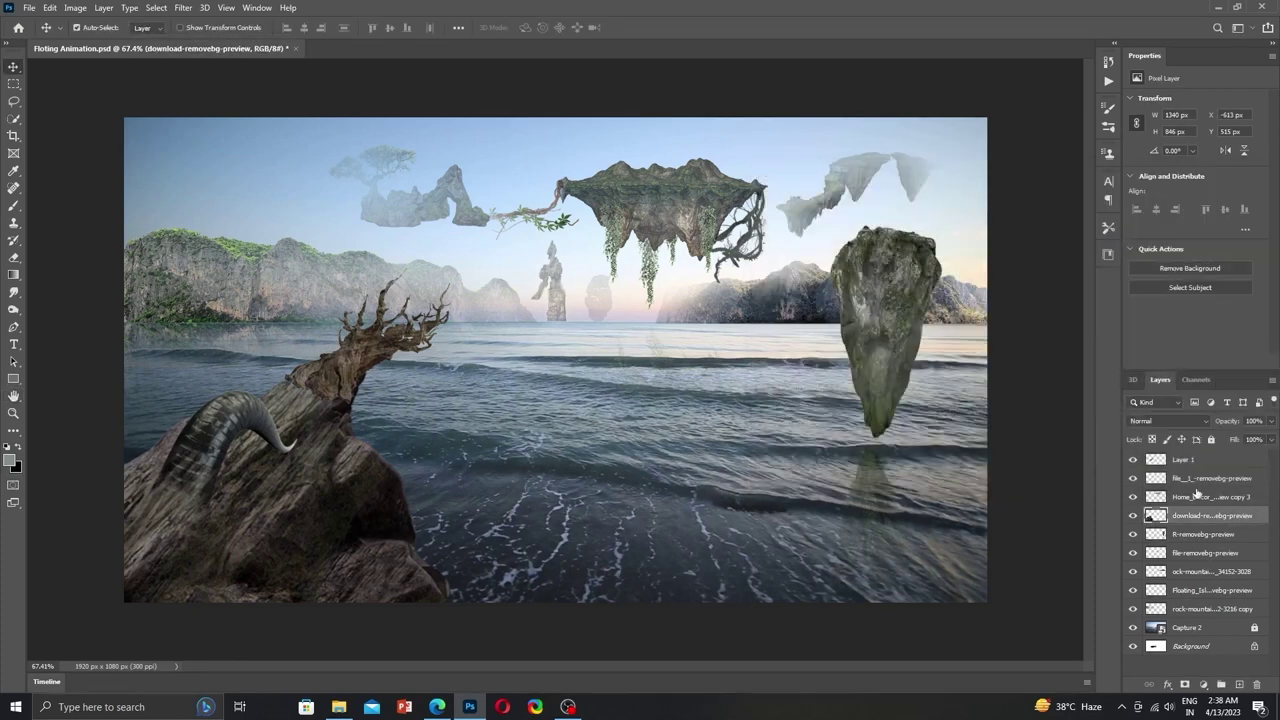
drag(1198, 518, 1196, 508)
click(1184, 685)
key(b)
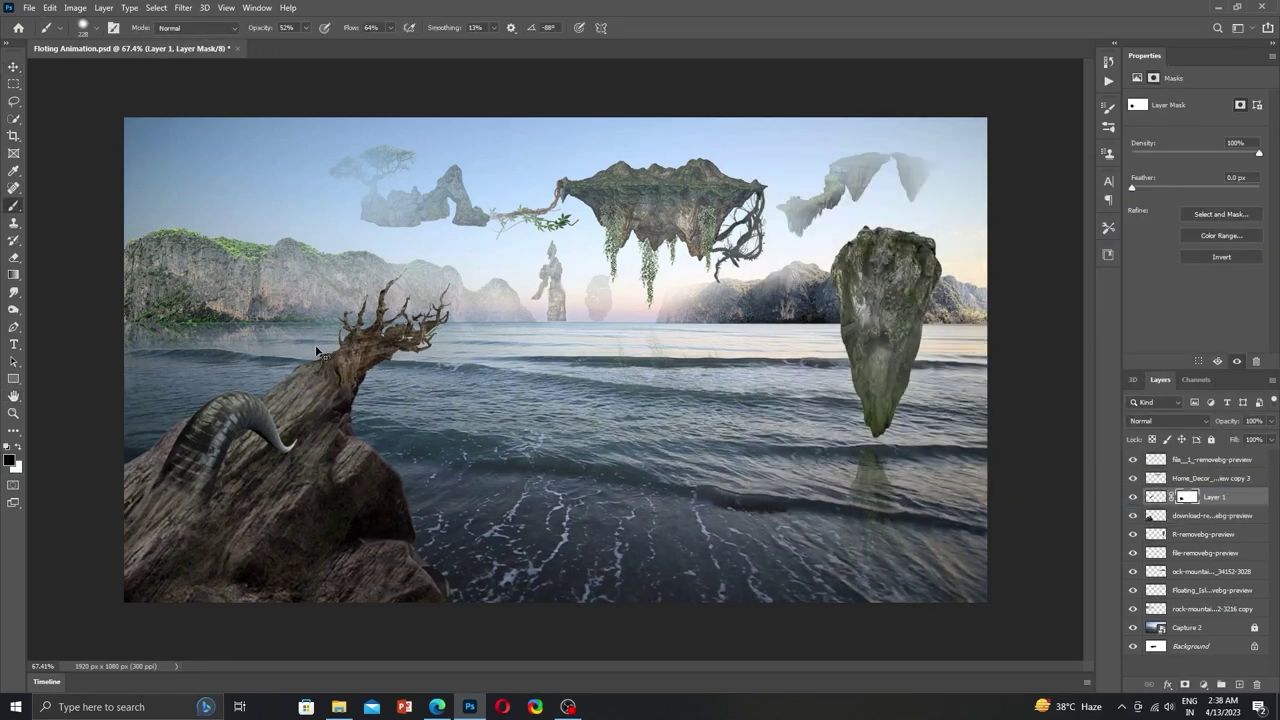
drag(305, 28, 281, 47)
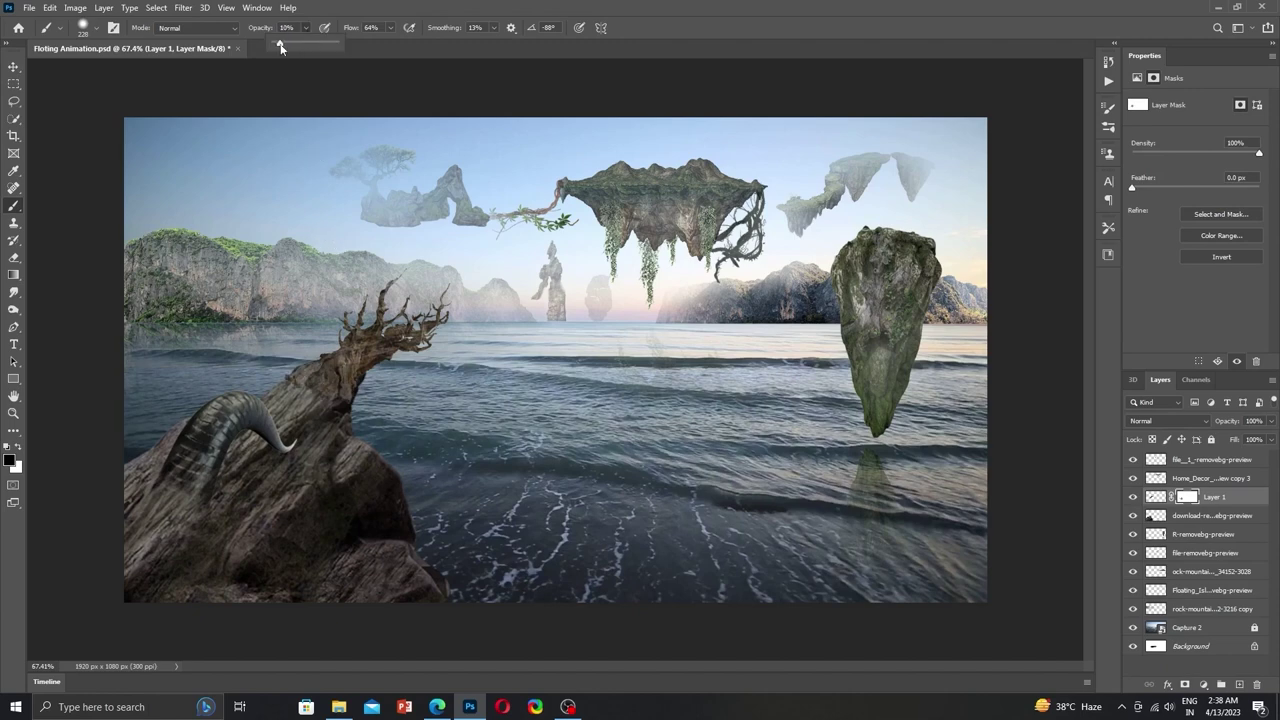
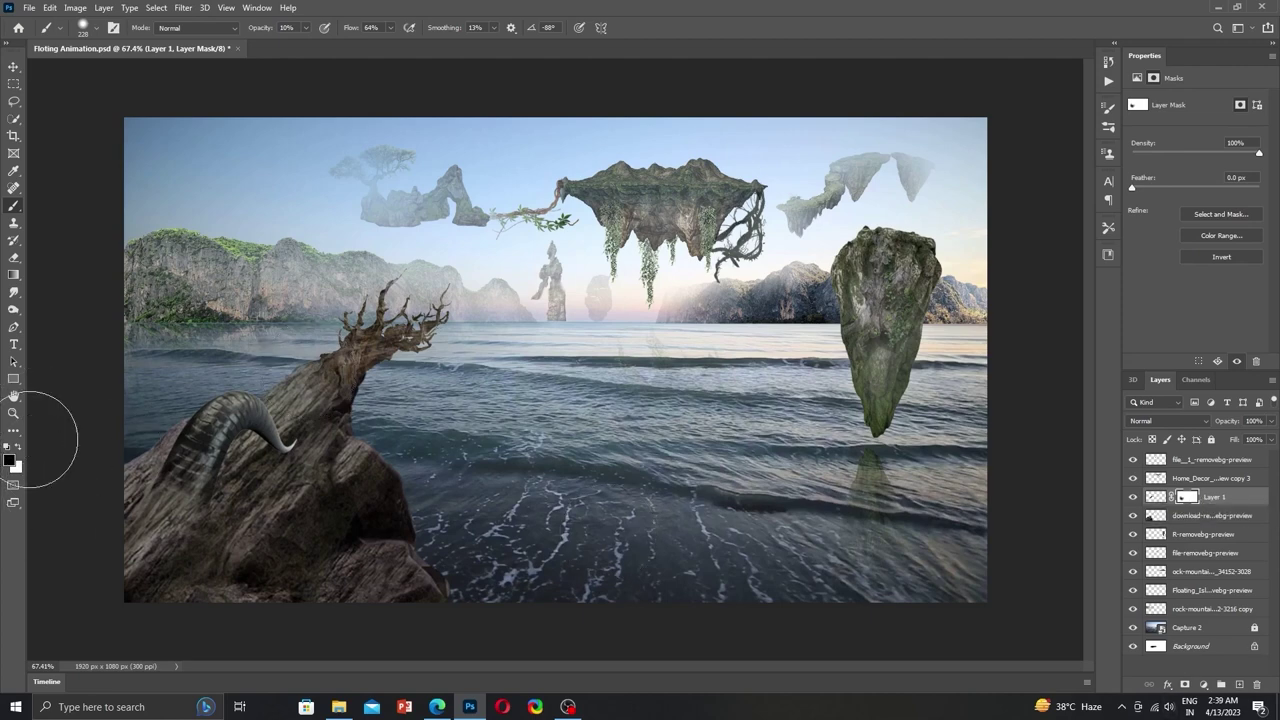
Swap to white, target Layer 1's image pixels, and hide then reshow the driftwood to compare.
key(x)
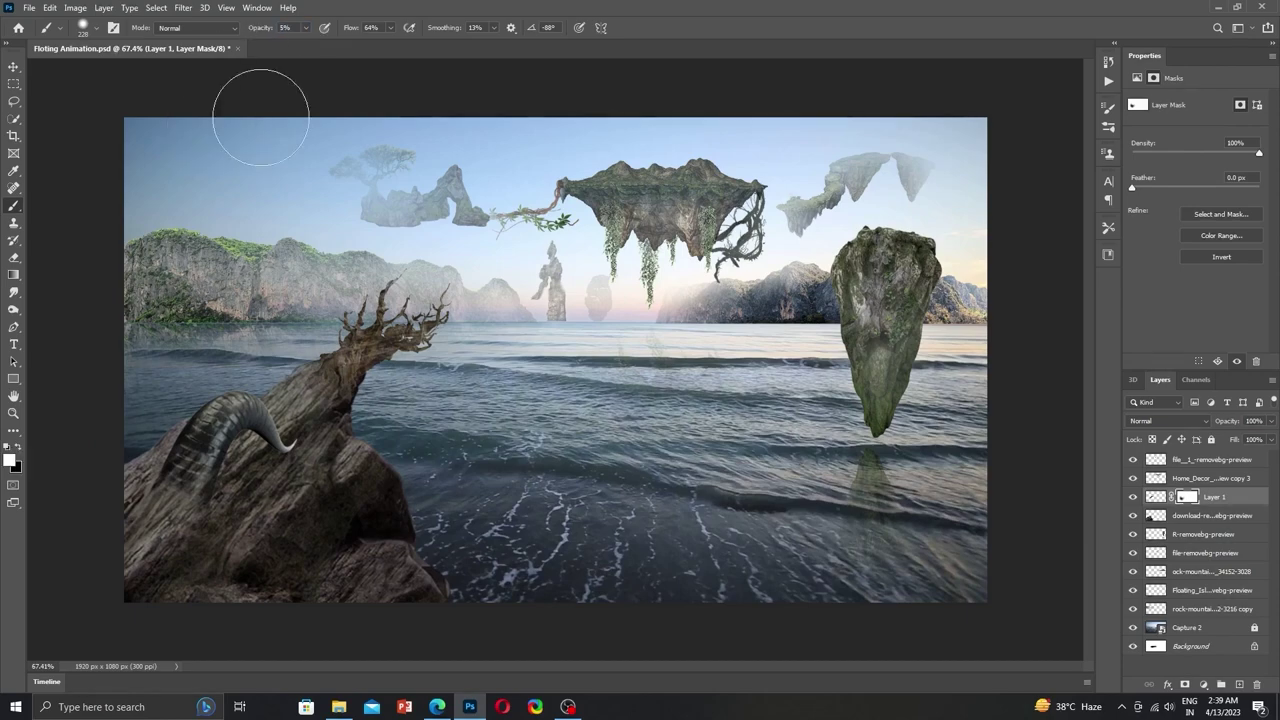
scroll(290, 530, up, 2)
scroll(290, 530, up, 1)
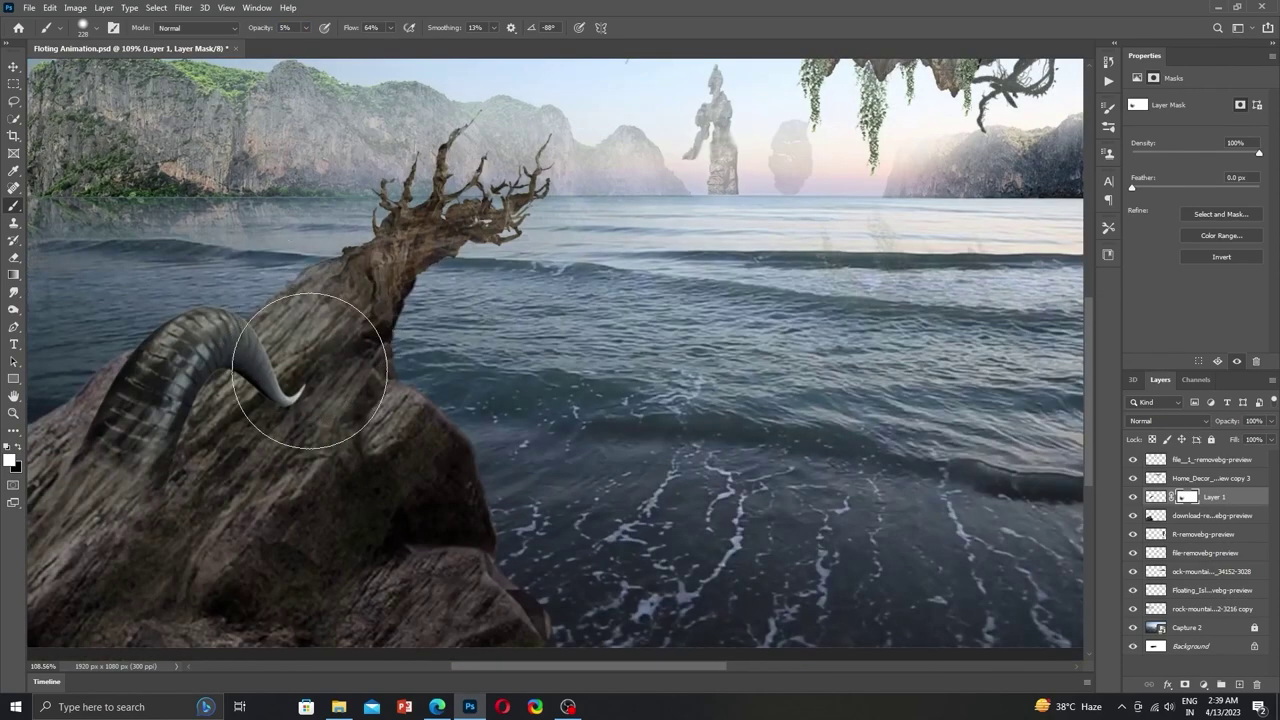
scroll(310, 400, down, 1)
scroll(325, 385, down, 1)
scroll(330, 360, down, 1)
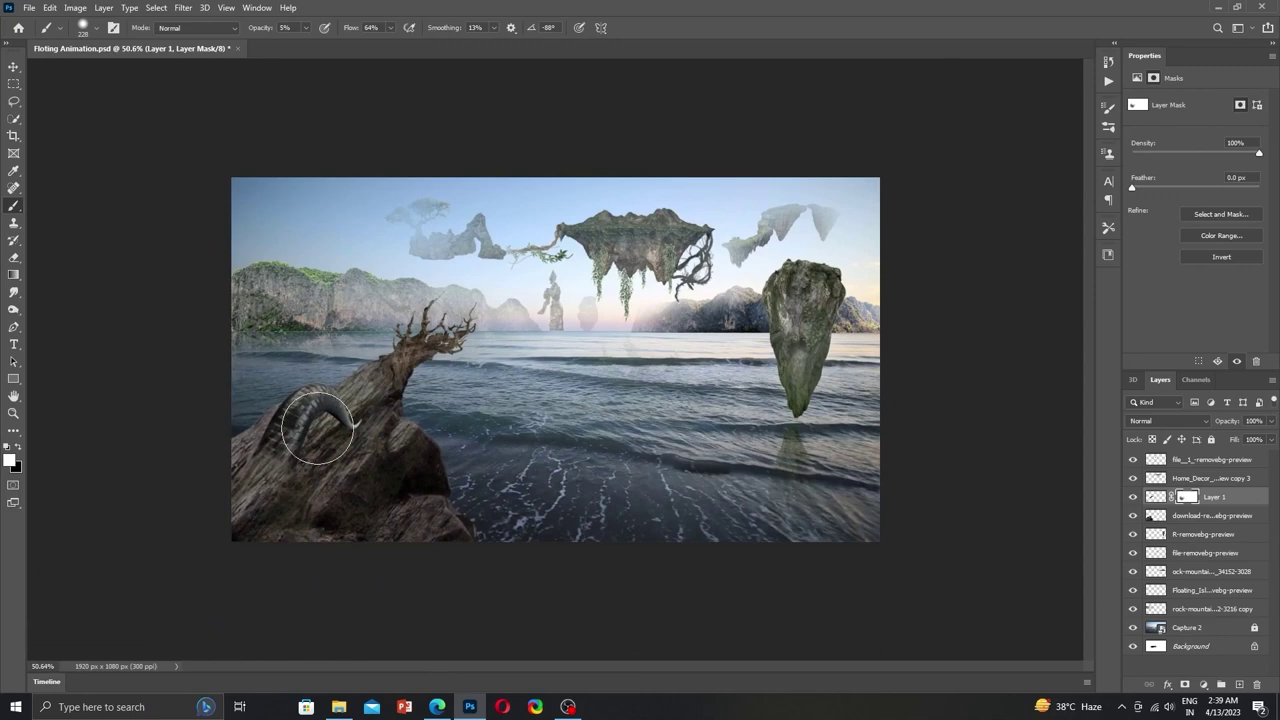
click(1157, 500)
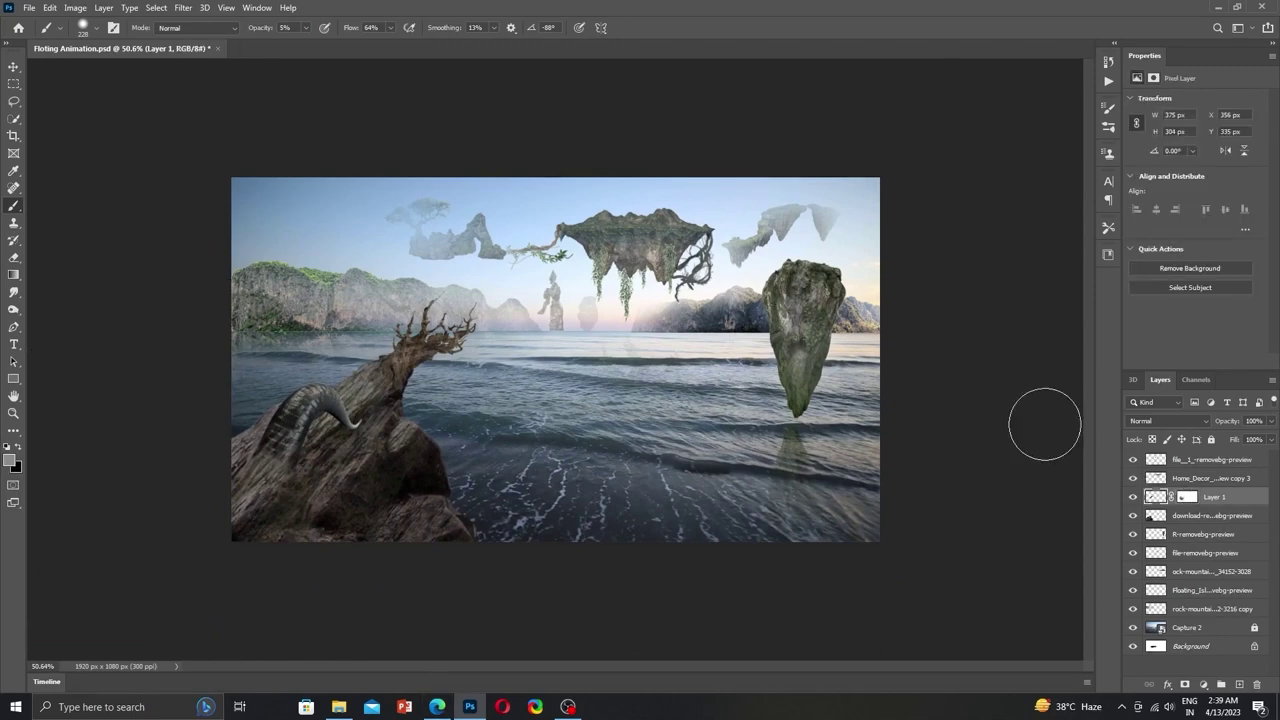
click(1133, 498)
click(1133, 498)
Apply a +100 Camera Raw vignette to the driftwood on Layer 1.
key(ctrl+shift+a)
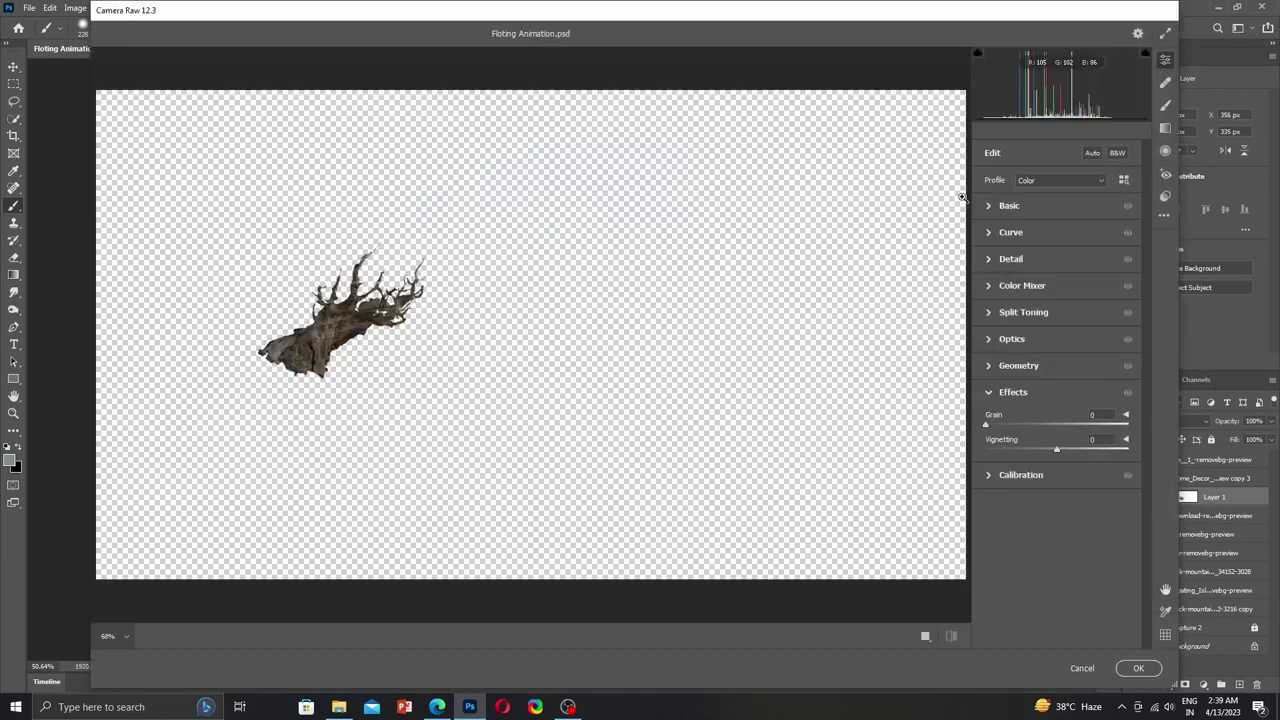
drag(1056, 449, 1015, 449)
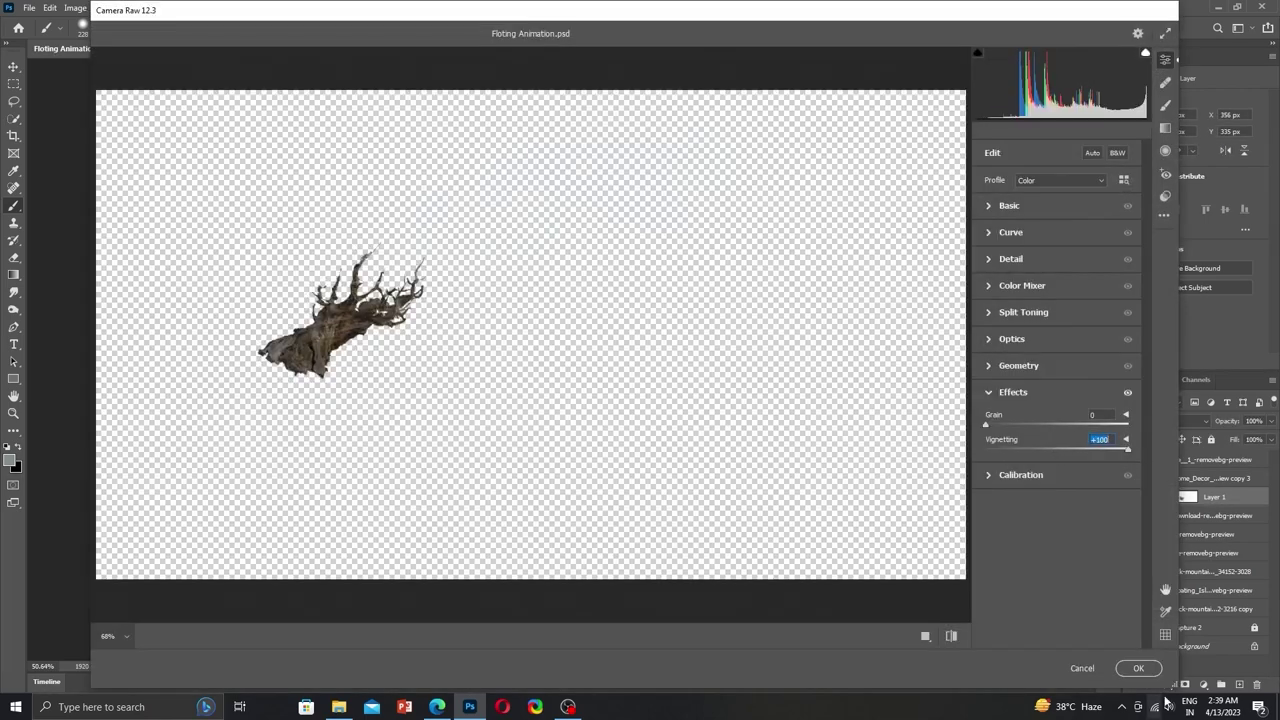
click(1138, 668)
Deepen the Blacks range by +30 with Selective Color, then target Layer 1's mask with the brush.
click(75, 7)
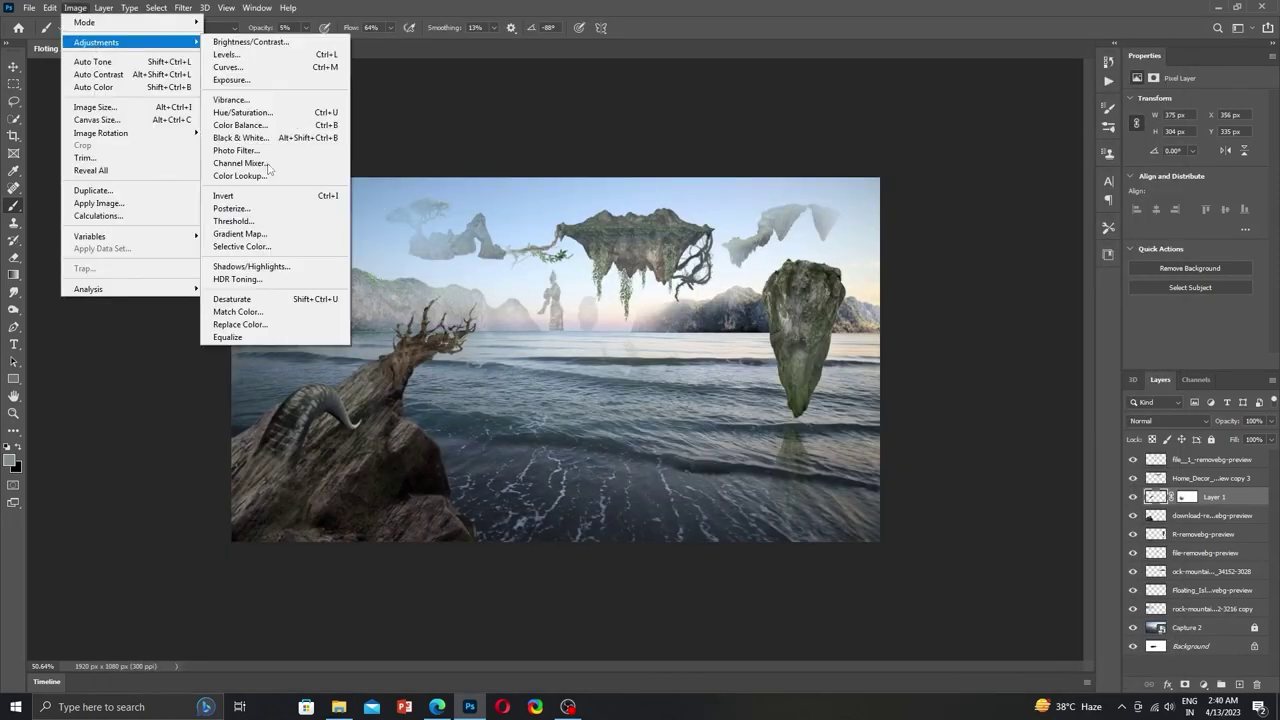
click(270, 250)
click(884, 231)
click(890, 345)
drag(890, 362, 917, 358)
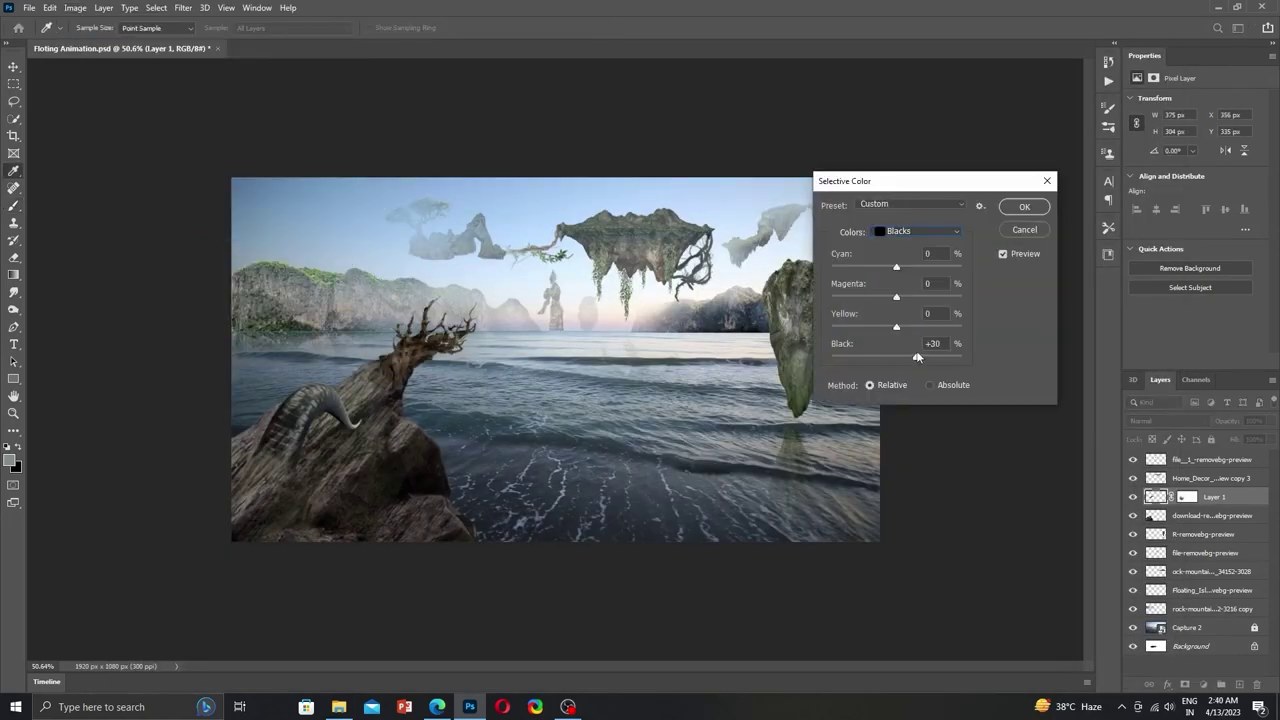
key(Return)
key(b)
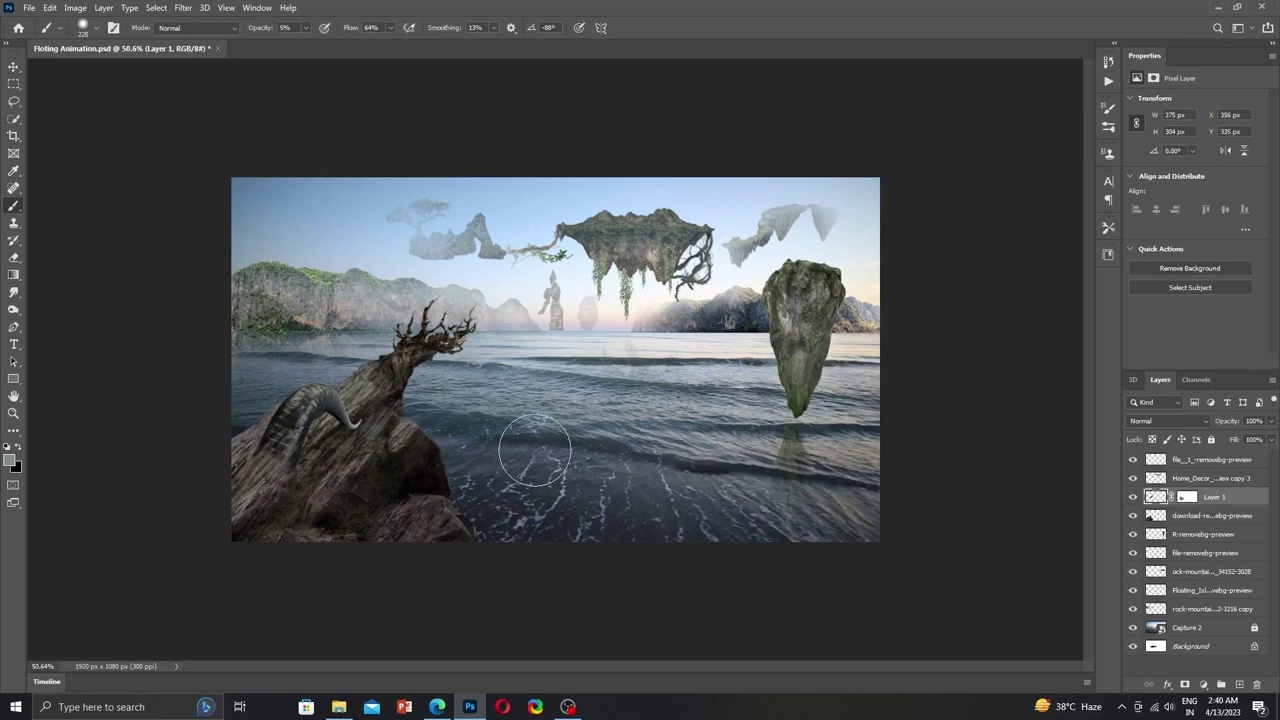
key(ctrl+backslash)
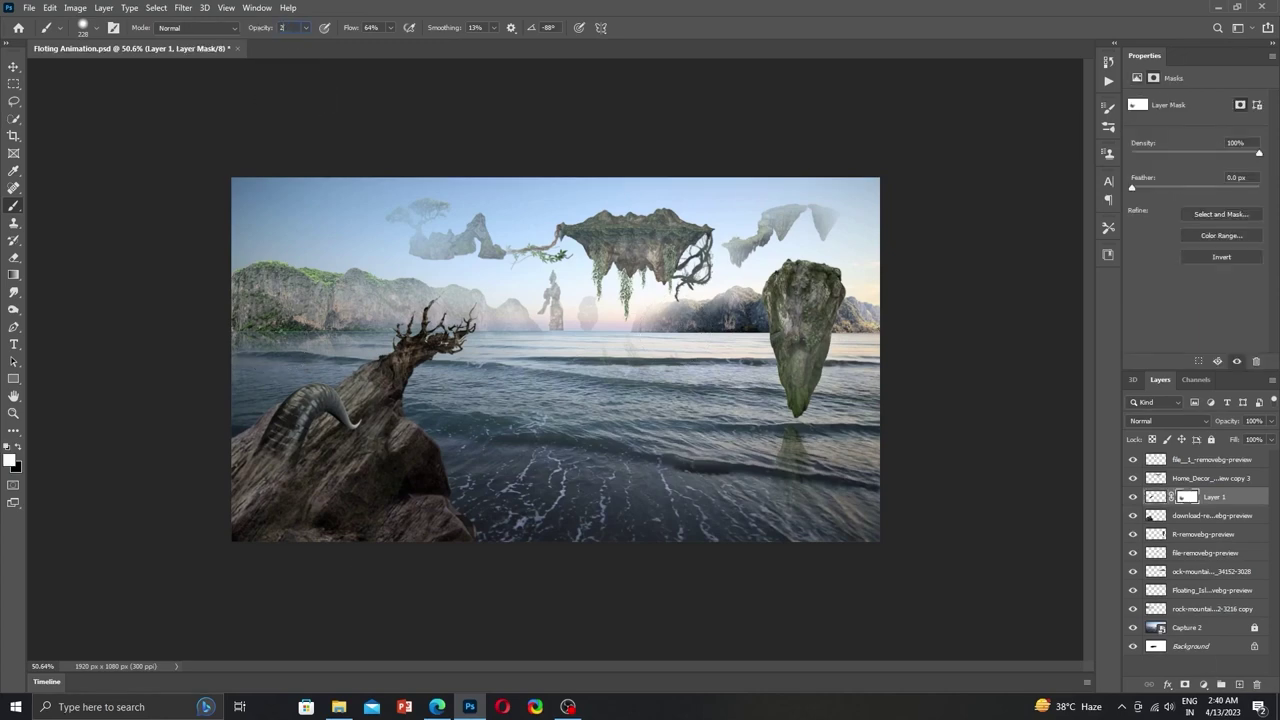
Lower brush opacity to 4%, select the download layer, and hide R-removebg-preview.
scroll(330, 410, up, 3)
scroll(318, 407, up, 2)
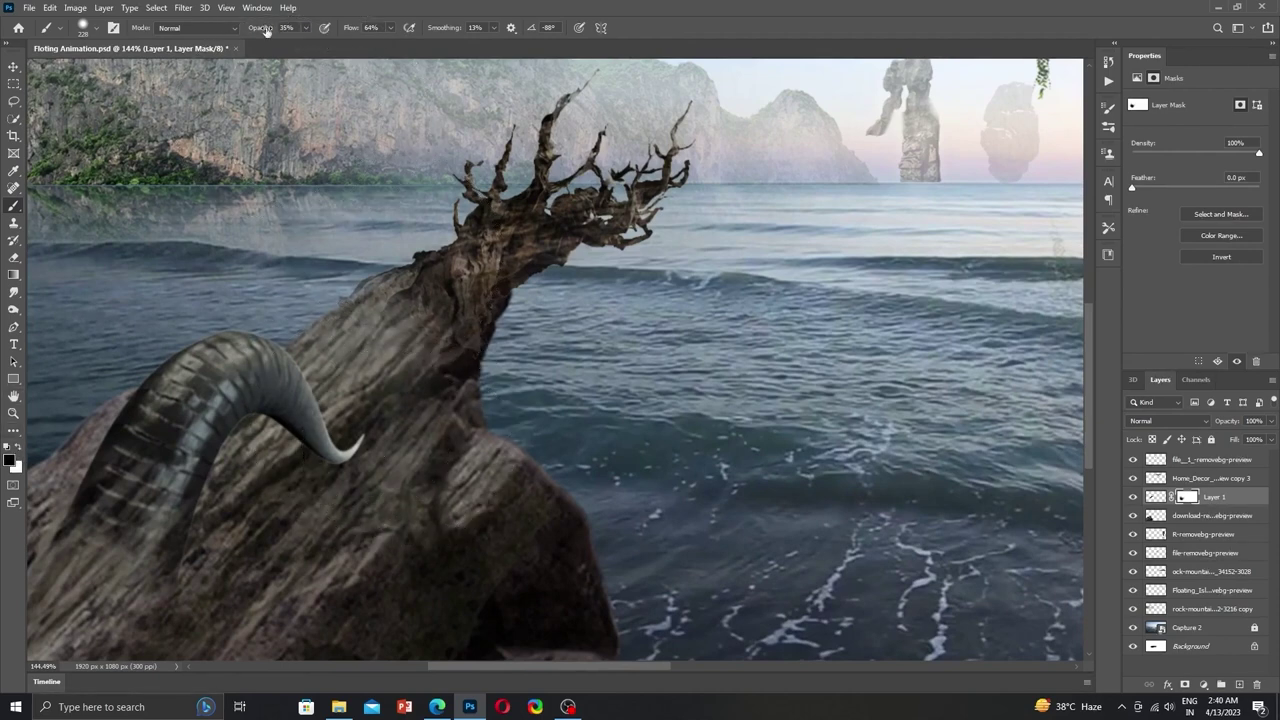
drag(290, 46, 284, 46)
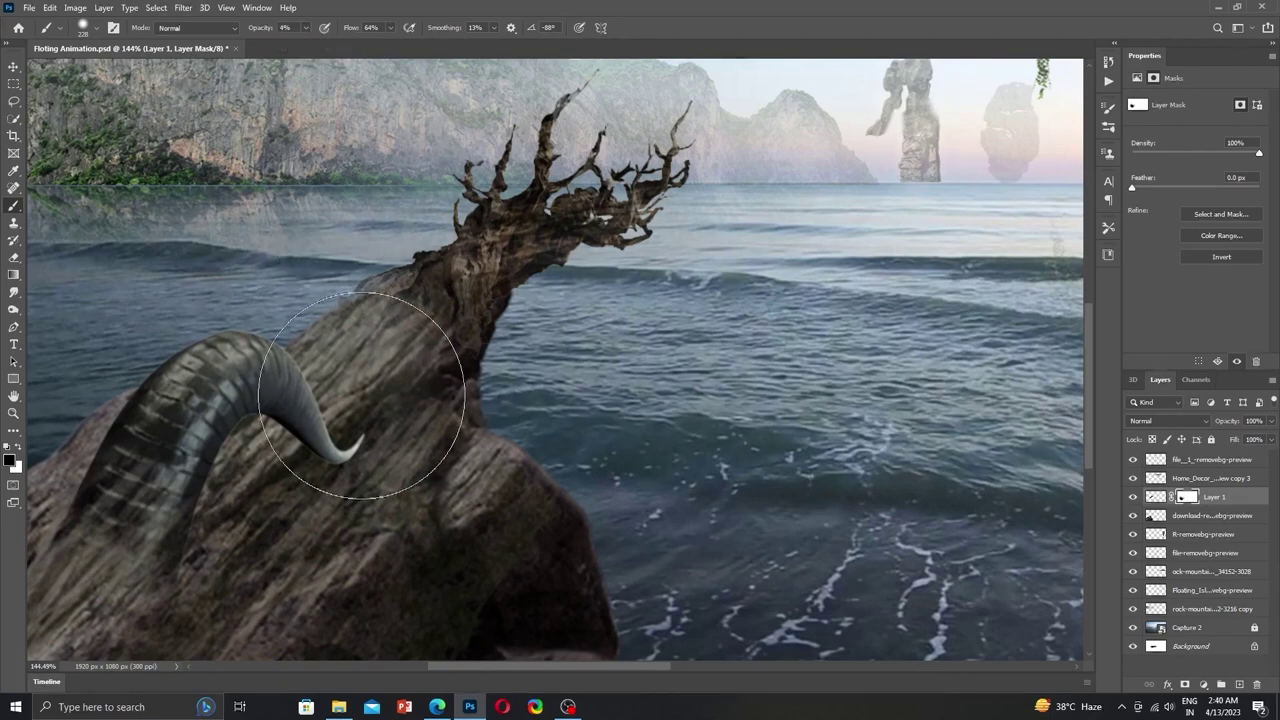
click(13, 66)
click(1210, 515)
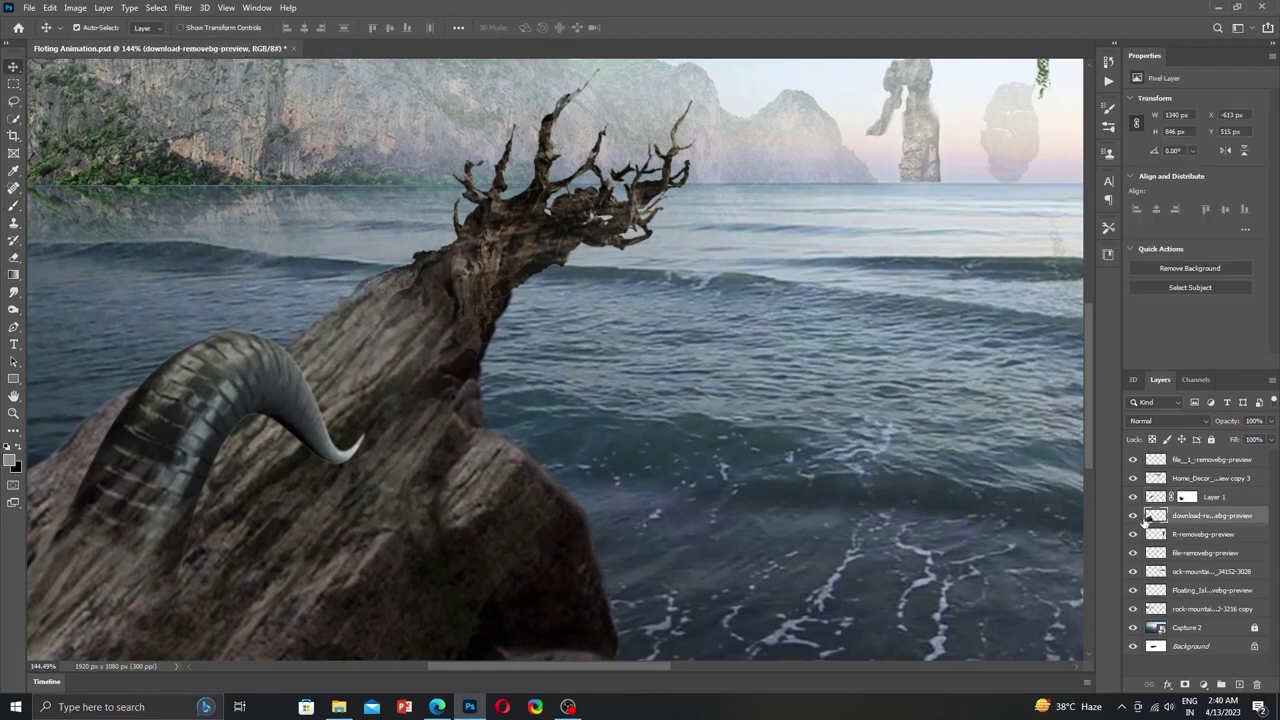
drag(1134, 535, 1131, 521)
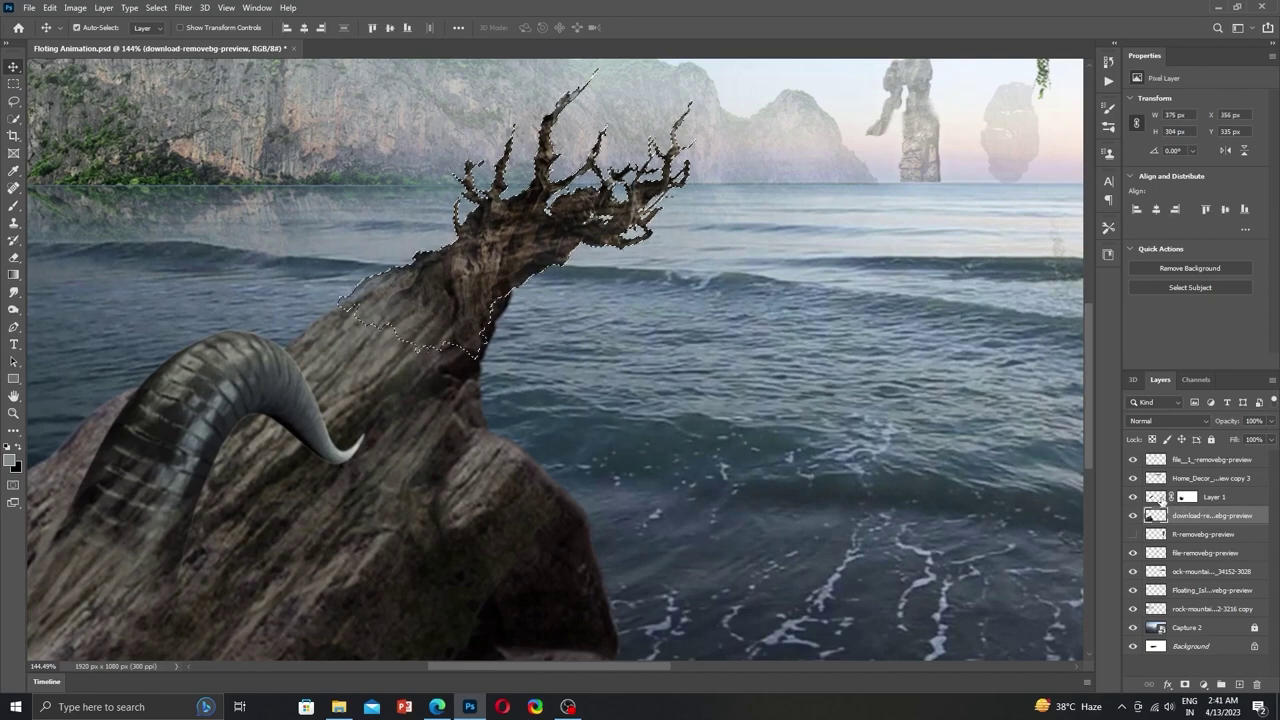
Merge the download-removebg-preview layer into Layer 1 and fit the image in view.
click(1186, 497)
ctrl+click(1155, 515)
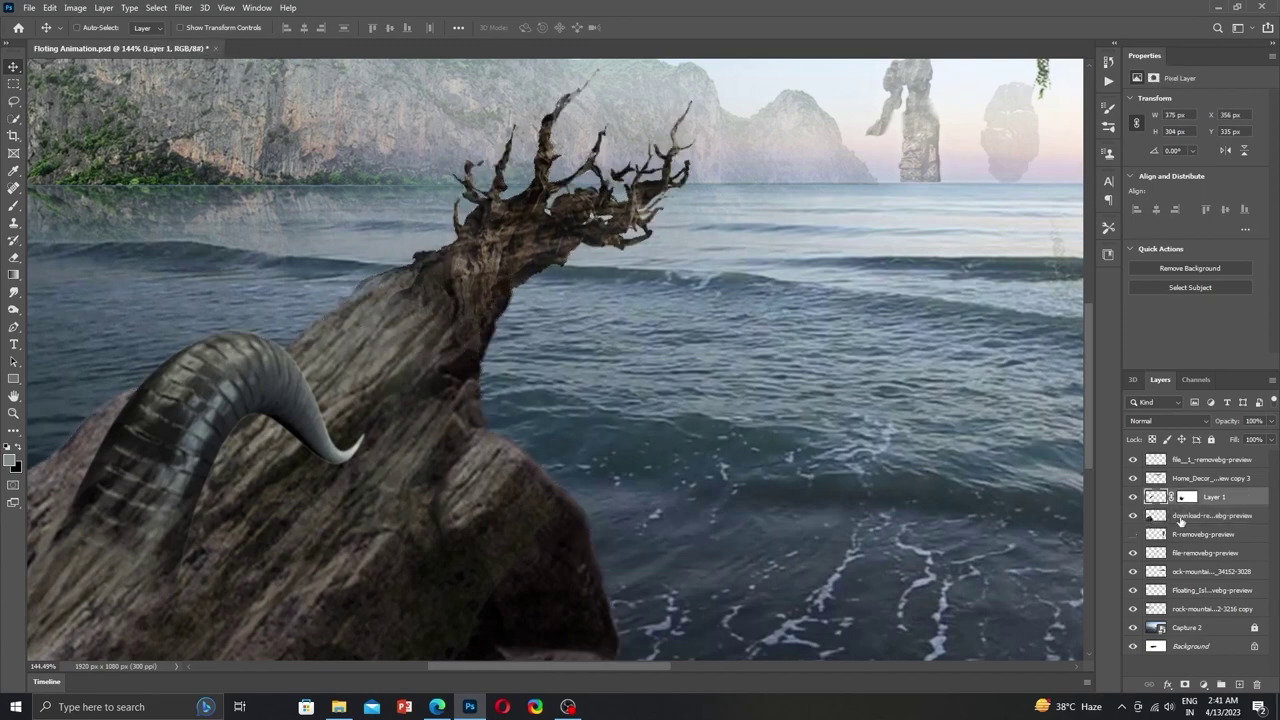
key(ctrl+e)
key(ctrl+0)
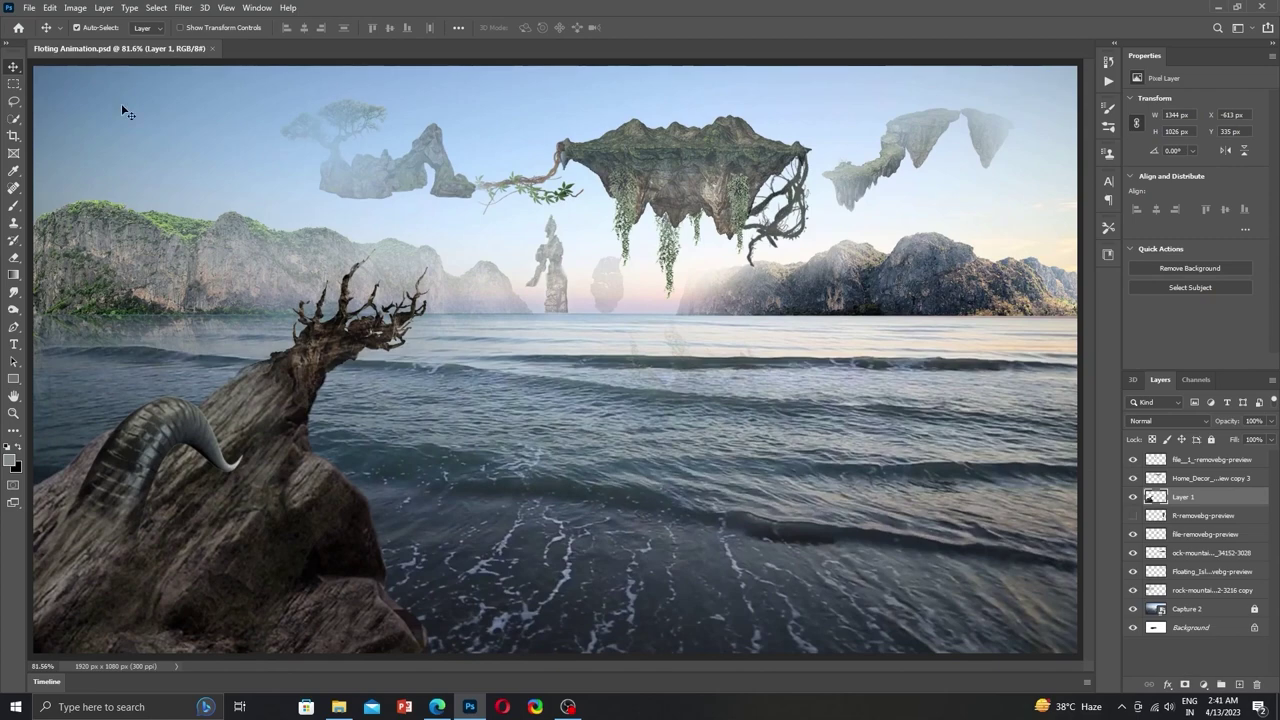
Minimize Photoshop and switch the browser to a different music video.
click(1217, 7)
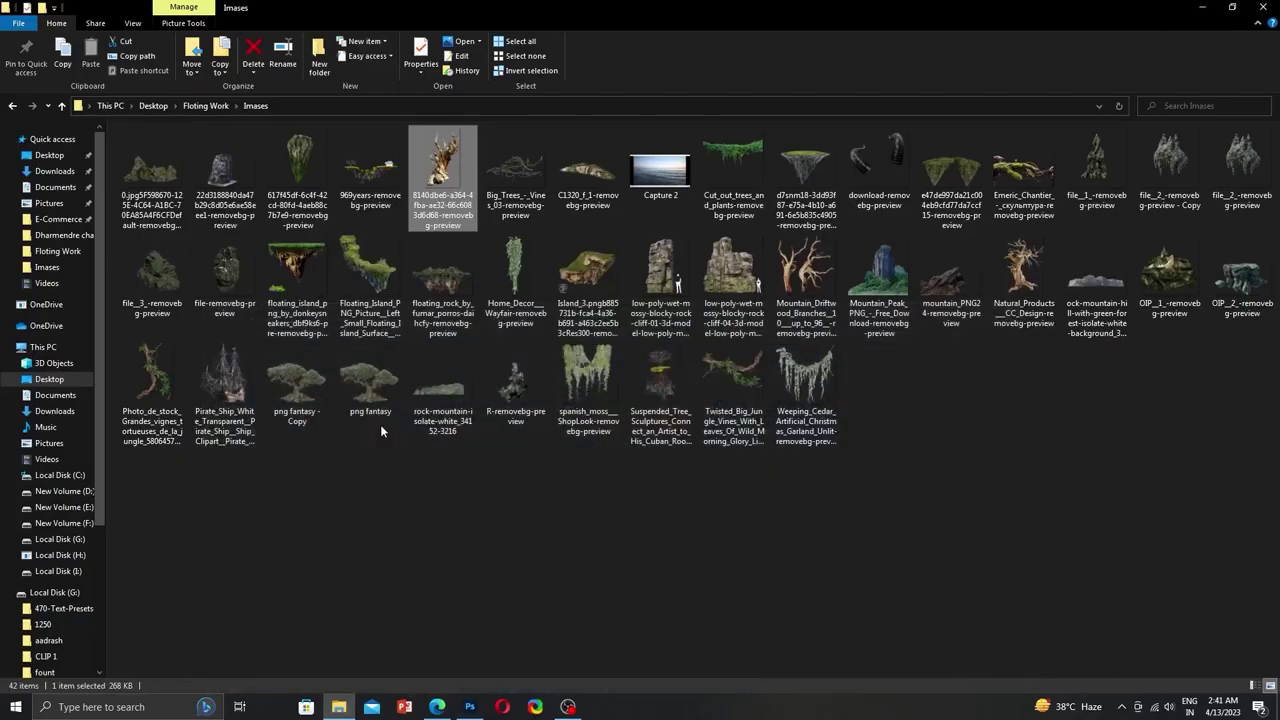
click(445, 706)
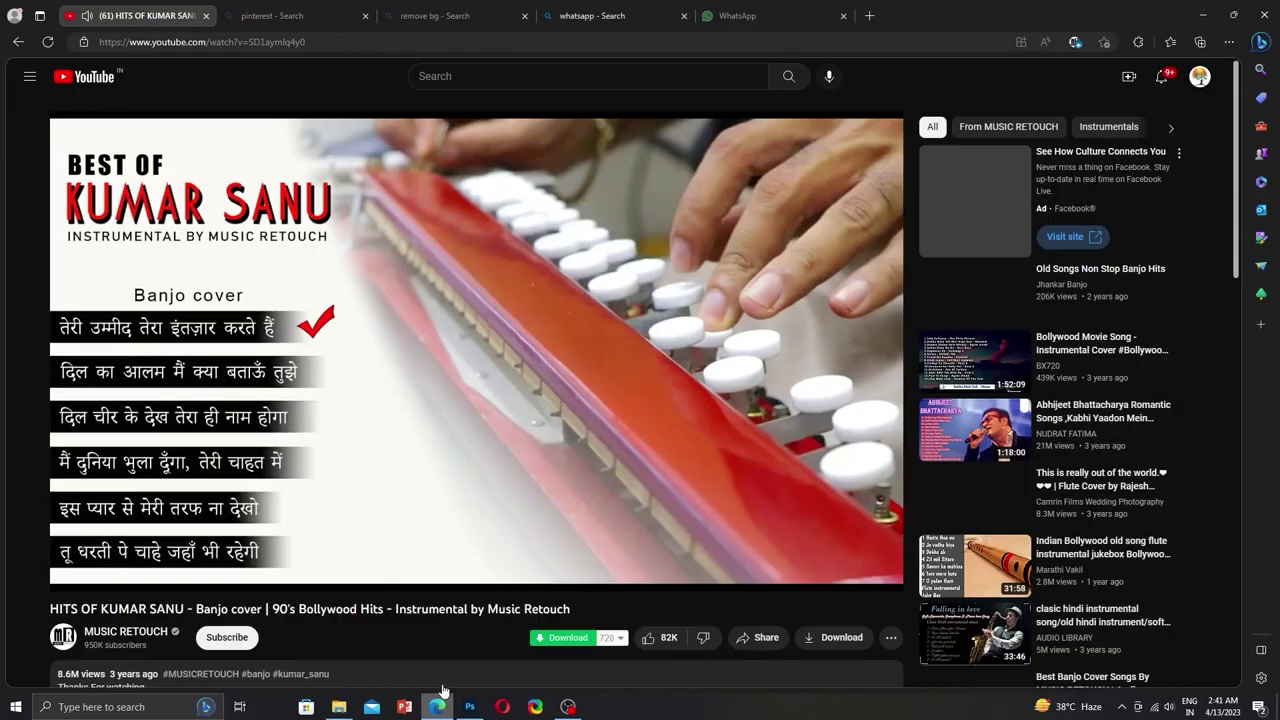
click(18, 41)
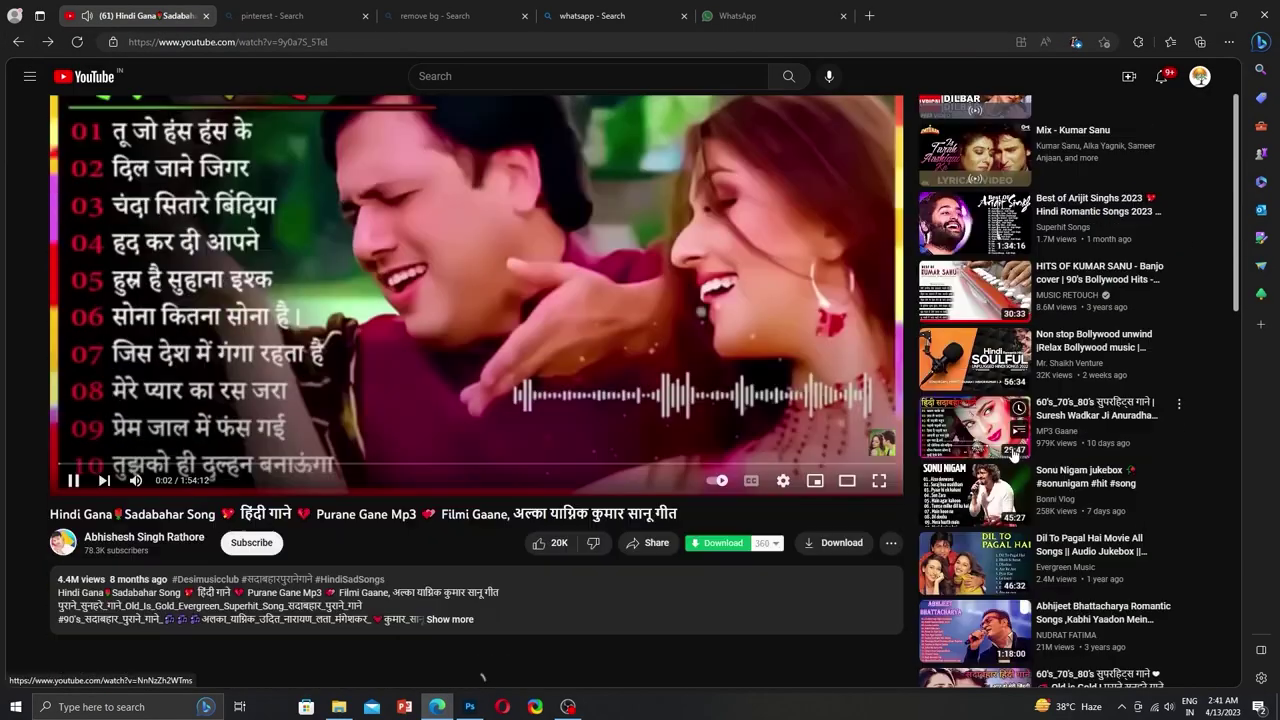
scroll(804, 498, down, 2)
click(997, 473)
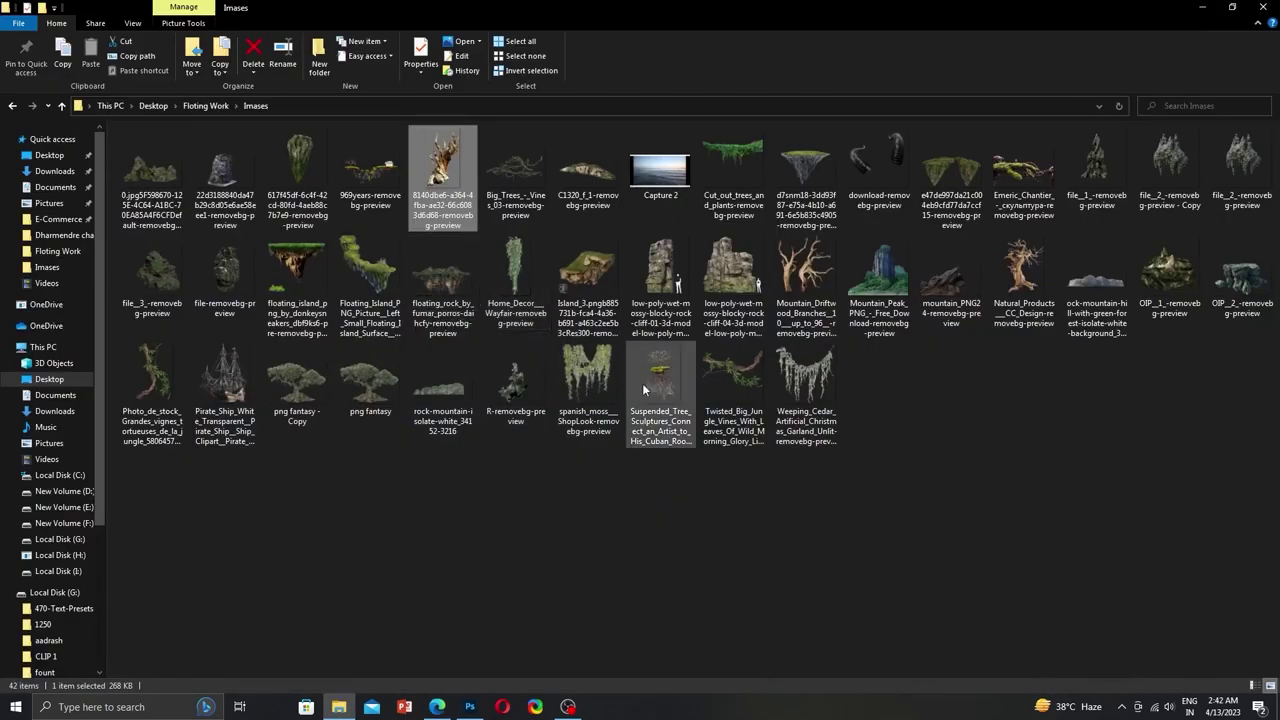
Drag the file_2_-removebg-preview - Copy rock into the composite, commit it, and shrink it.
drag(805, 175, 768, 232)
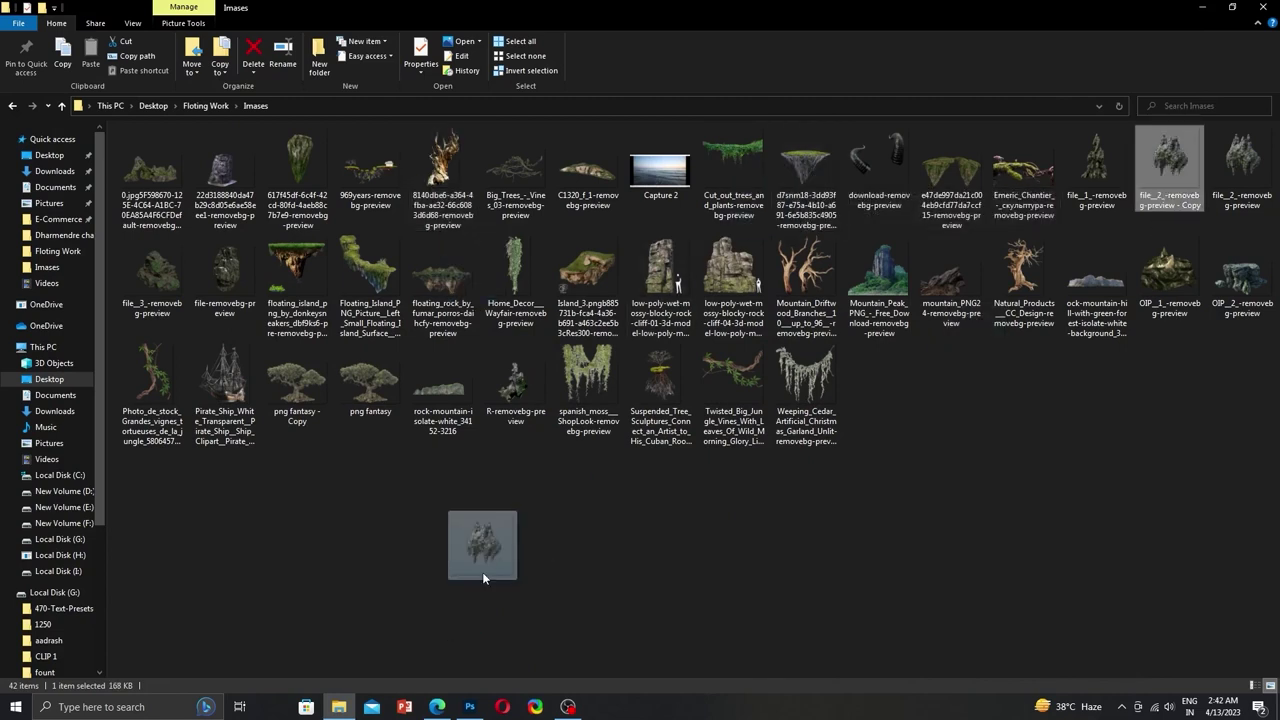
mouse_move(768, 232)
mouse_down()
mouse_move(948, 176)
mouse_move(965, 200)
mouse_move(775, 374)
mouse_up()
key(Return)
mouse_move(598, 344)
mouse_down()
mouse_move(767, 384)
mouse_move(159, 98)
mouse_move(172, 91)
mouse_up()
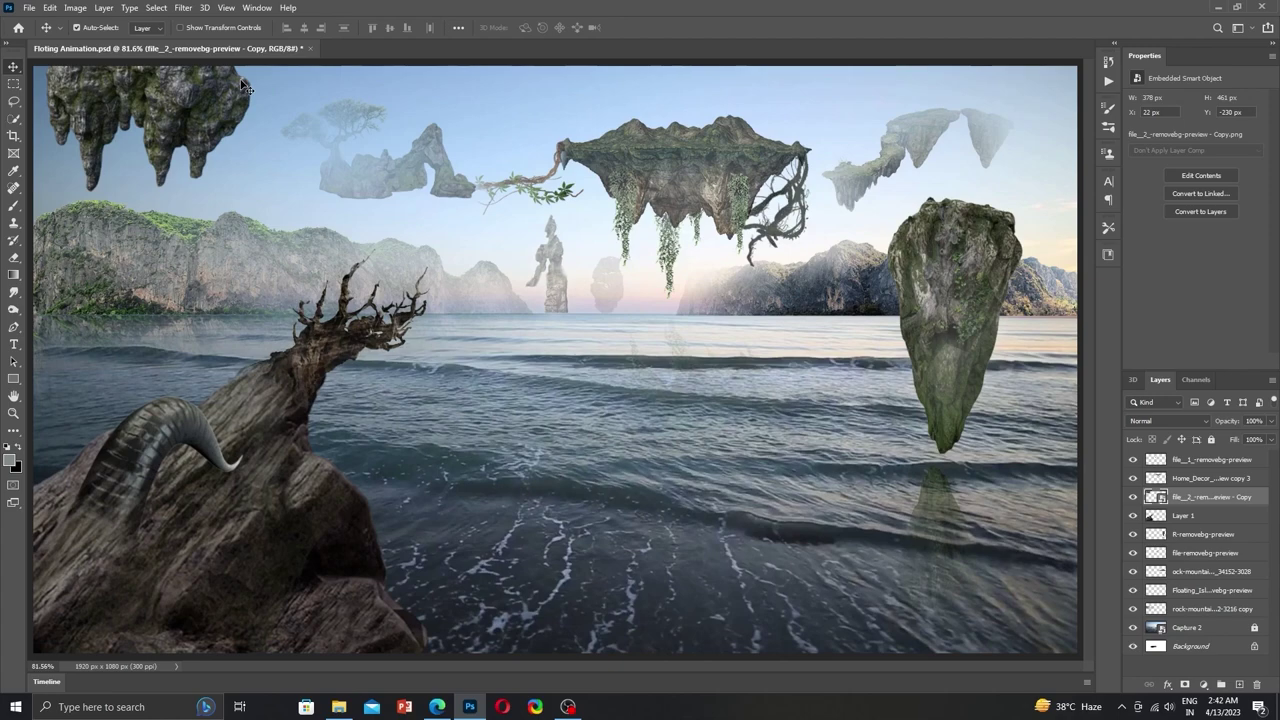
Move the small rock to the top-left sky, set it to 54% opacity, and add a mask.
mouse_move(195, 173)
mouse_down()
mouse_move(822, 716)
mouse_move(565, 63)
mouse_move(160, 116)
mouse_up()
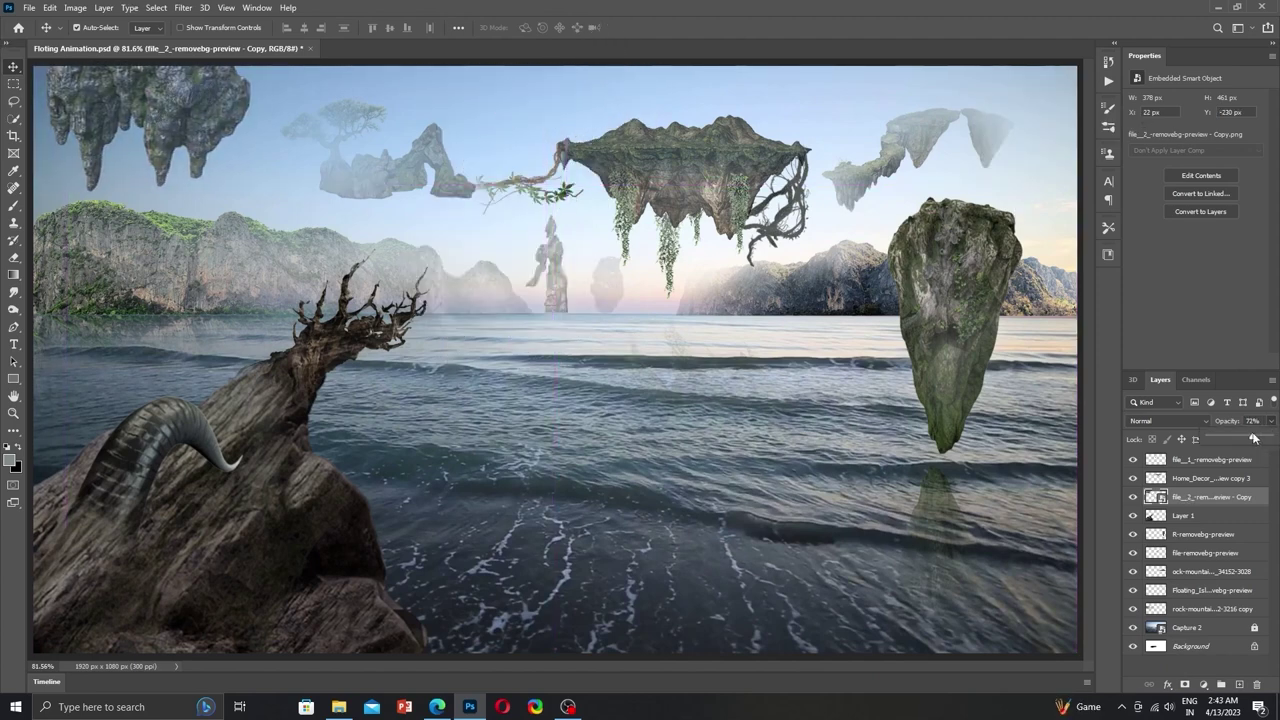
drag(1256, 438, 1241, 438)
click(1183, 685)
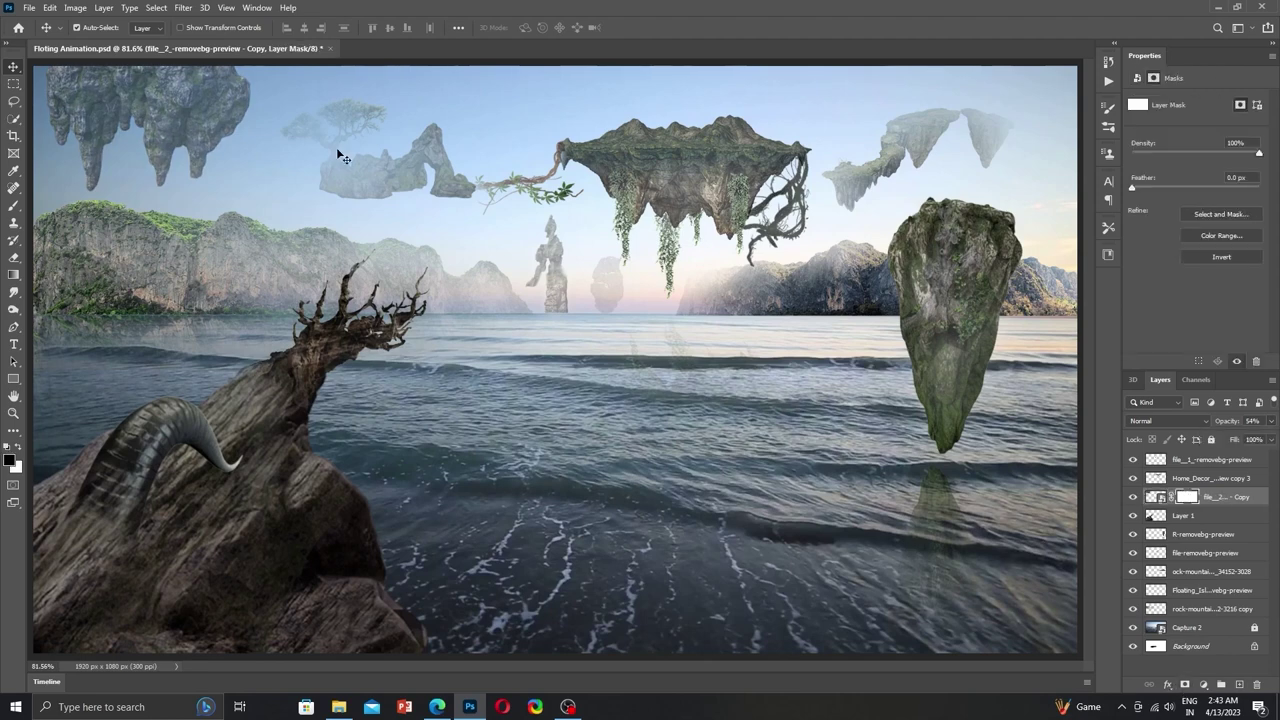
Paint on the rock's mask to fade its edges, then minimize Photoshop.
key(b)
mouse_move(172, 98)
mouse_down()
mouse_move(243, 157)
mouse_move(138, 118)
mouse_up()
drag(112, 211, 90, 191)
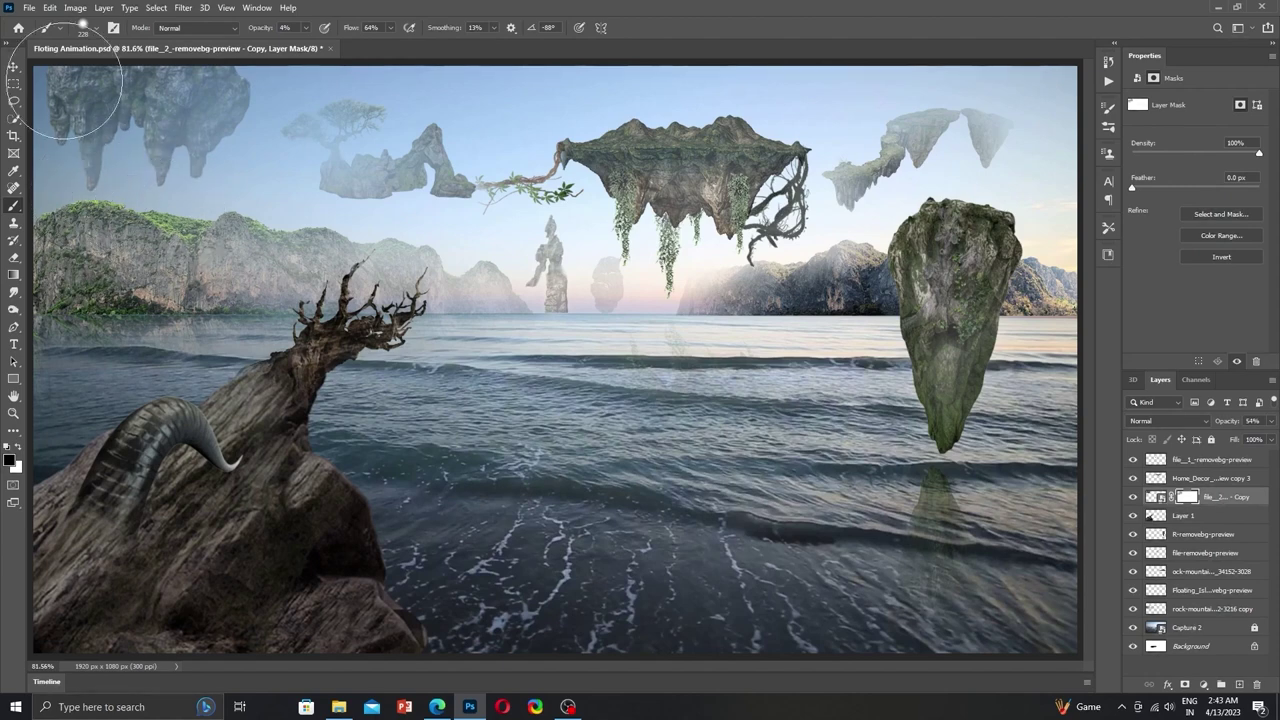
key(v)
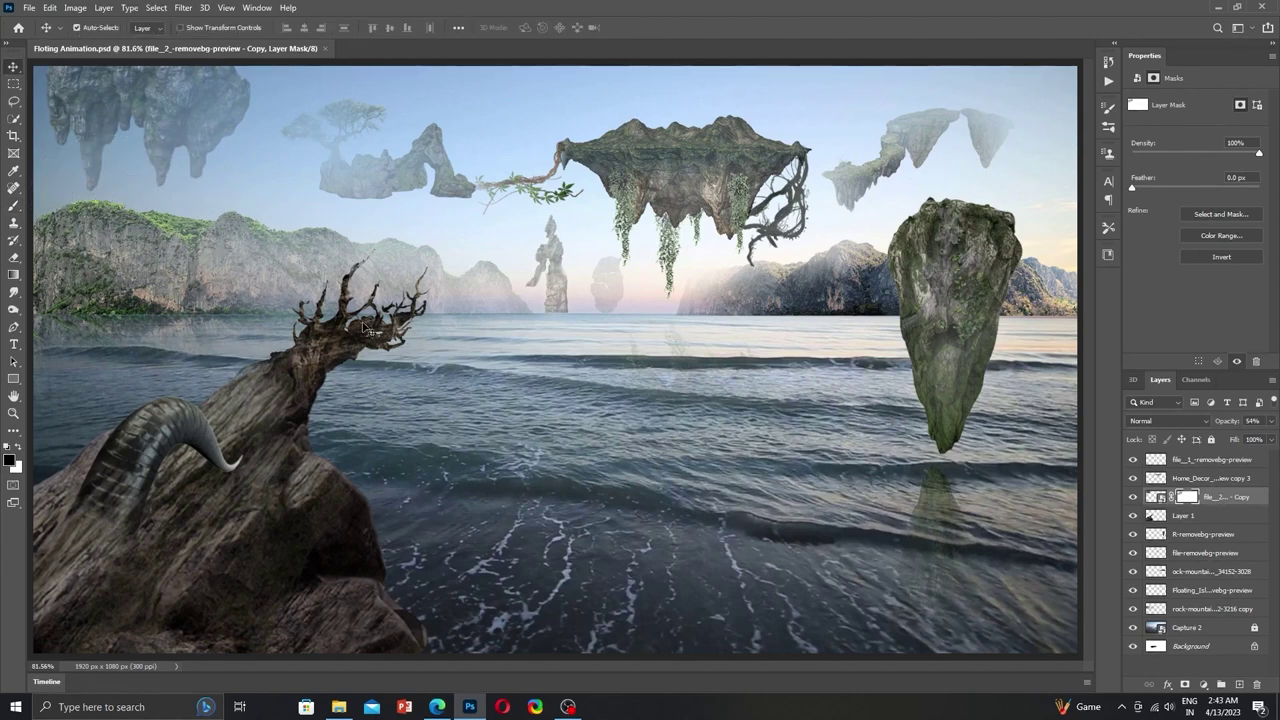
click(1219, 8)
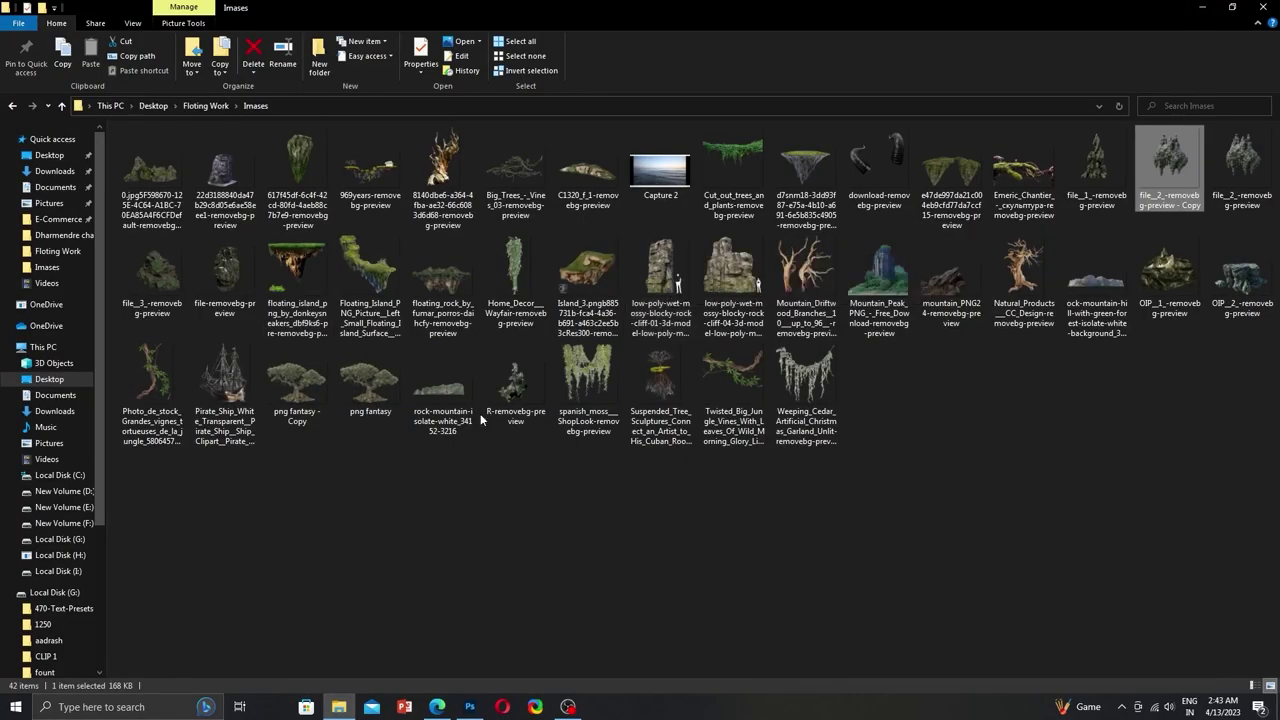
Place the pirate ship, scale it down, and set it on the horizon near centre.
drag(224, 378, 578, 431)
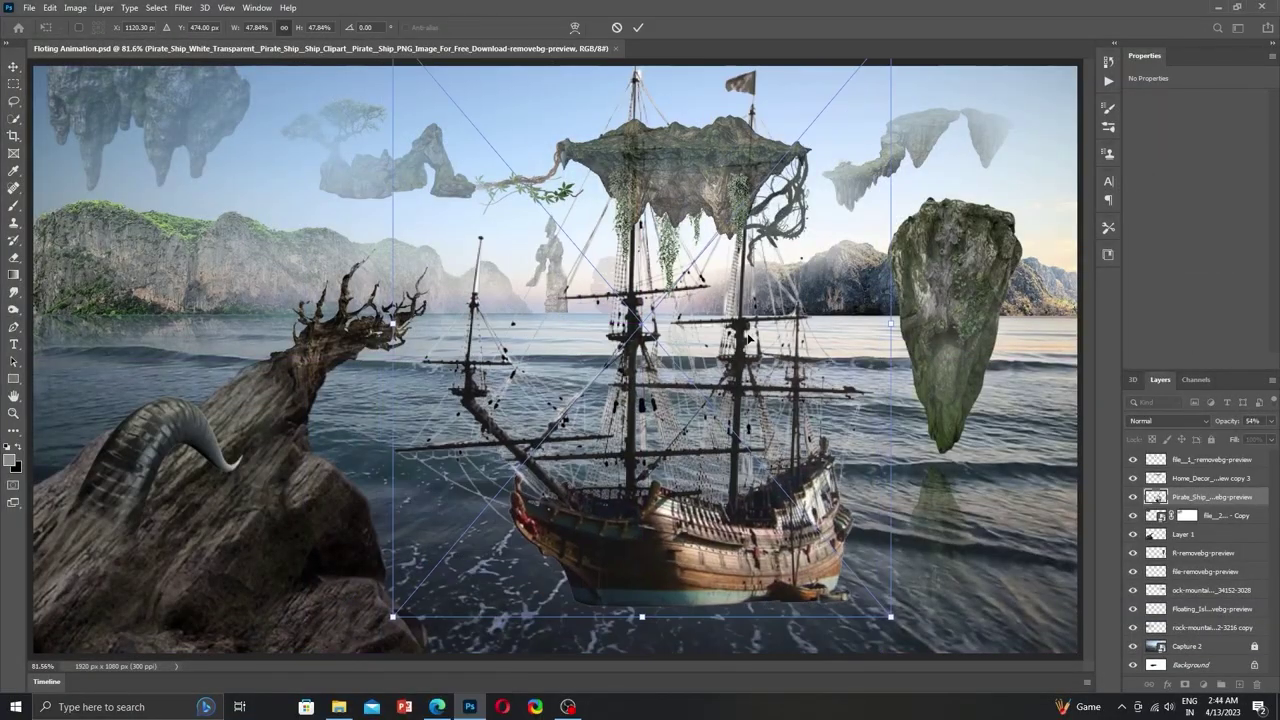
mouse_move(880, 70)
mouse_down()
mouse_move(762, 401)
mouse_move(700, 260)
mouse_up()
mouse_move(579, 388)
mouse_down()
mouse_move(595, 325)
mouse_move(572, 298)
mouse_up()
drag(622, 170, 591, 192)
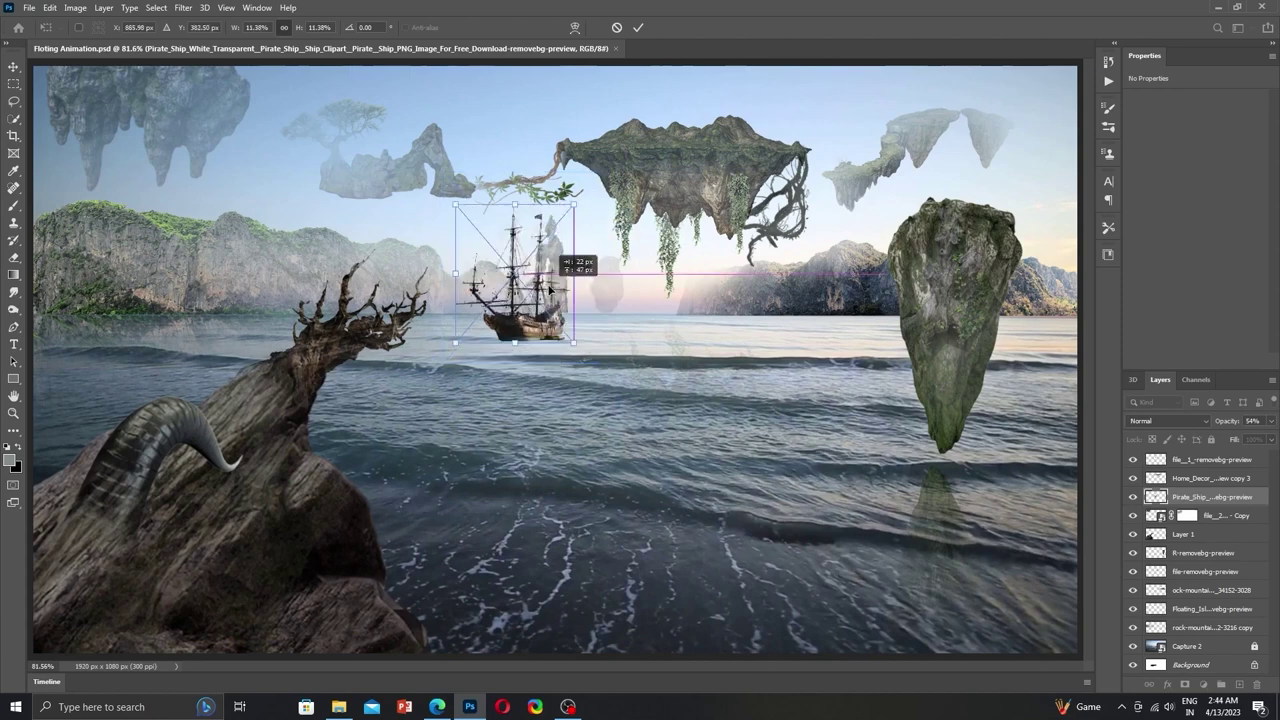
drag(560, 280, 587, 289)
drag(613, 342, 608, 336)
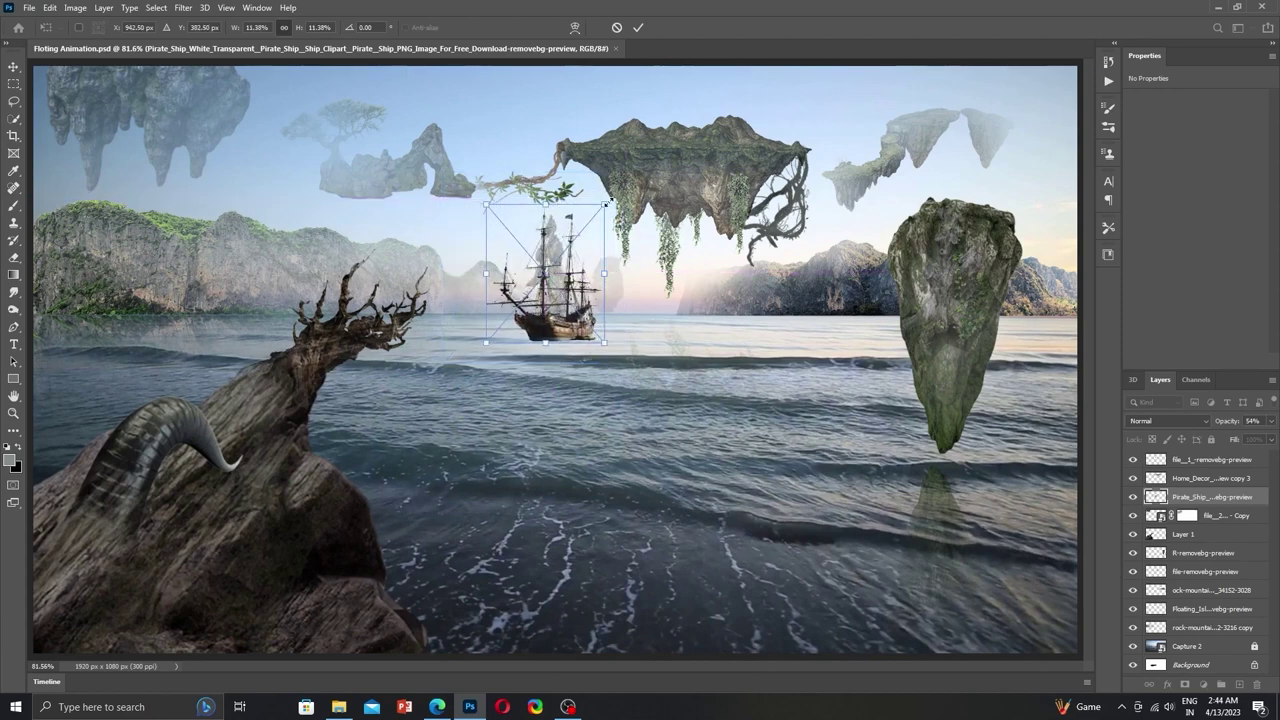
drag(578, 282, 568, 287)
key(Return)
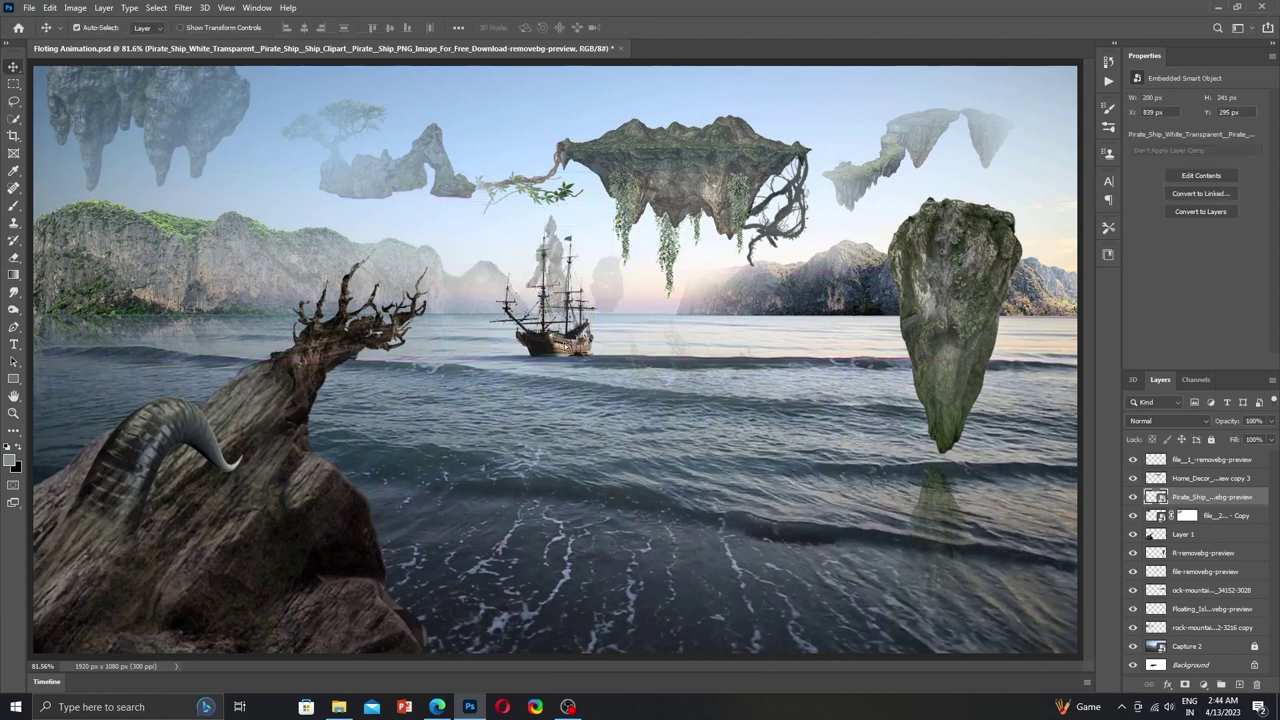
key(Left)
key(Left)
key(Left)
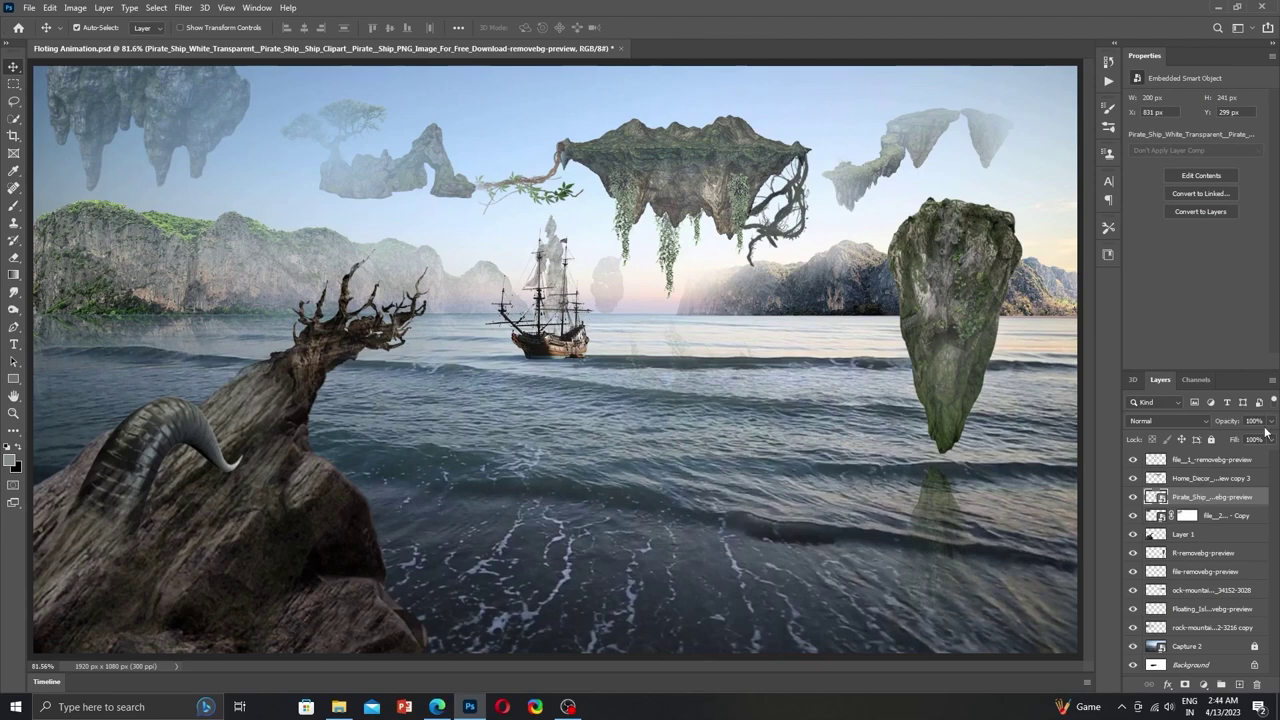
Rasterize the Pirate_Ship layer and adjust its opacity.
right_click(1196, 497)
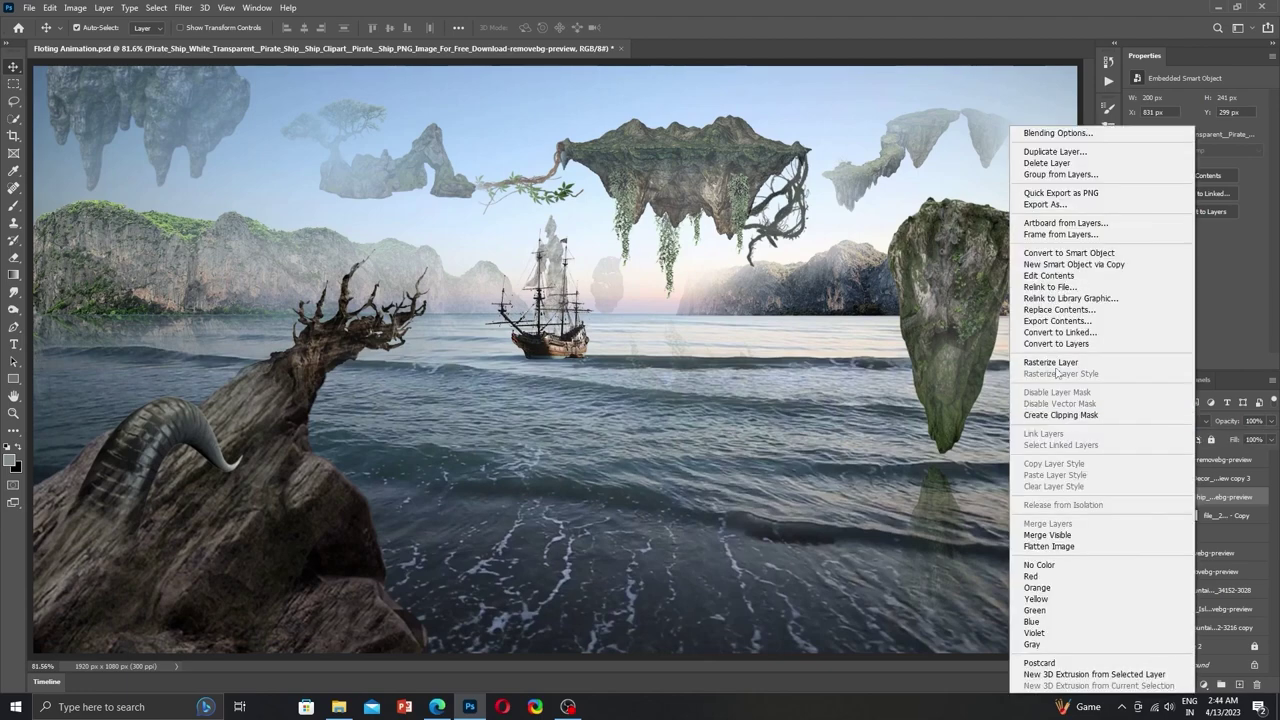
click(1045, 363)
drag(1251, 440, 1260, 440)
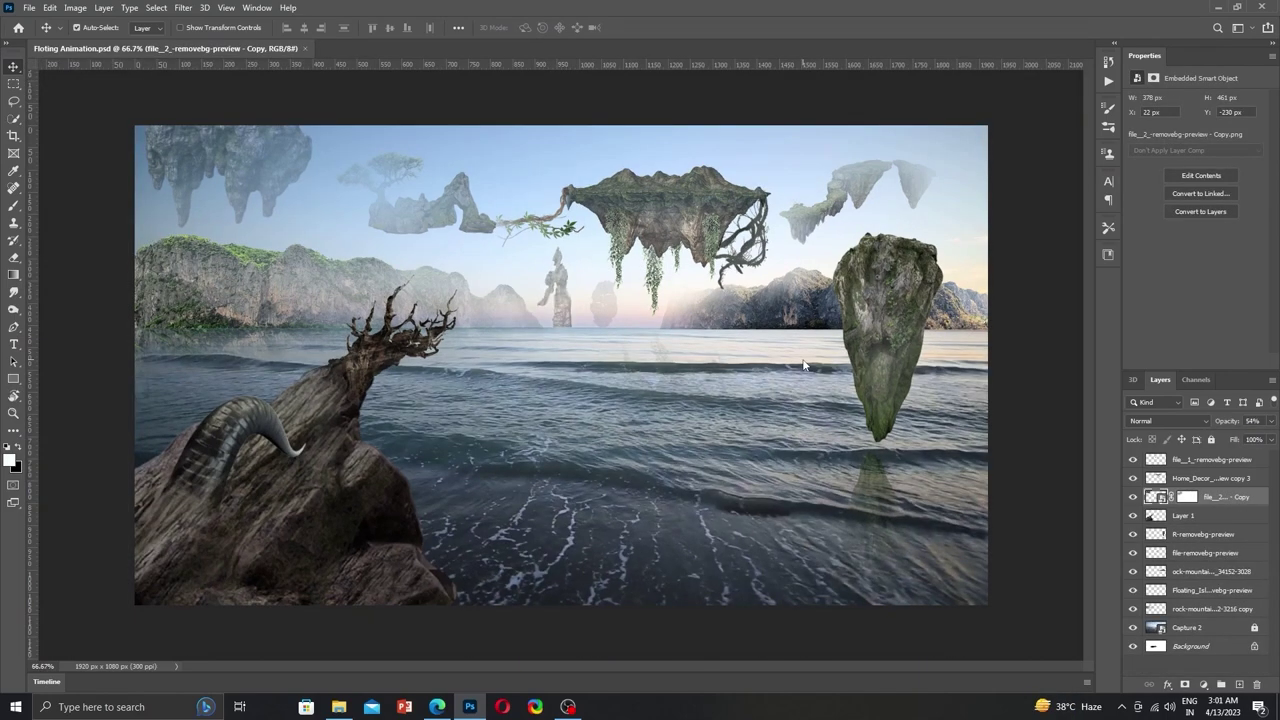
Open the Images folder and bring the twisted jungle vines image over the central island.
click(310, 327)
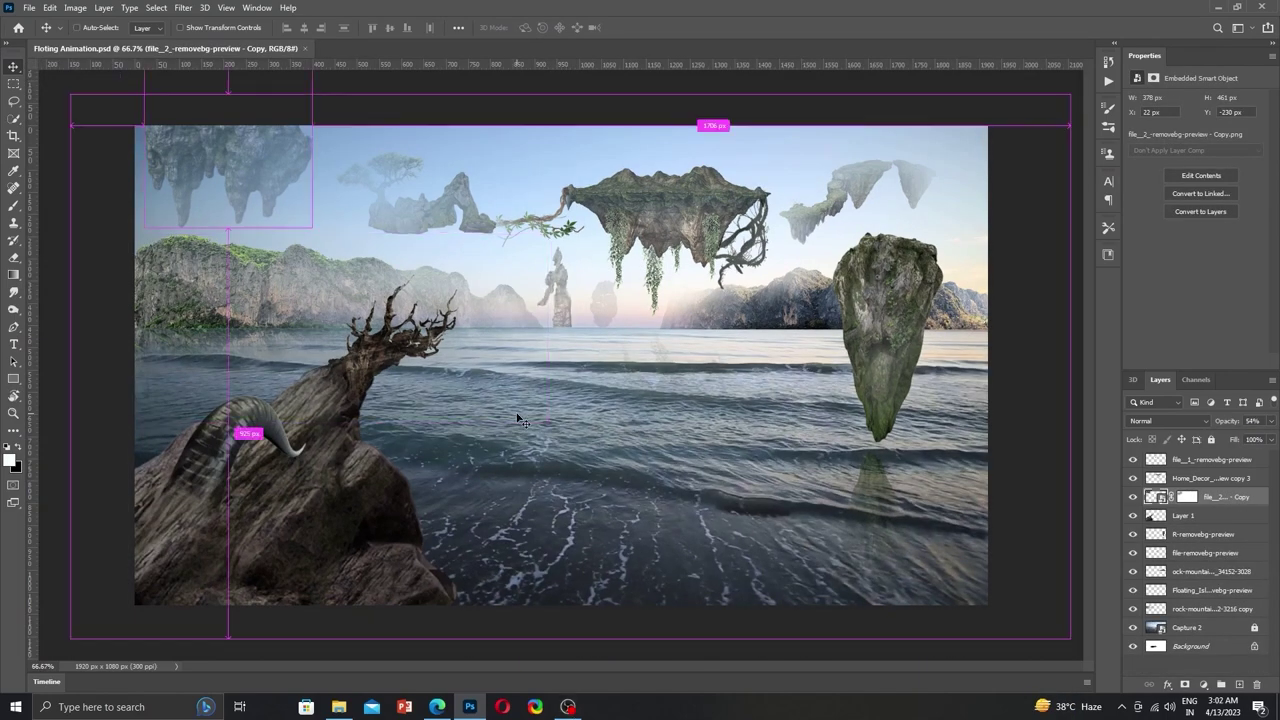
click(1213, 7)
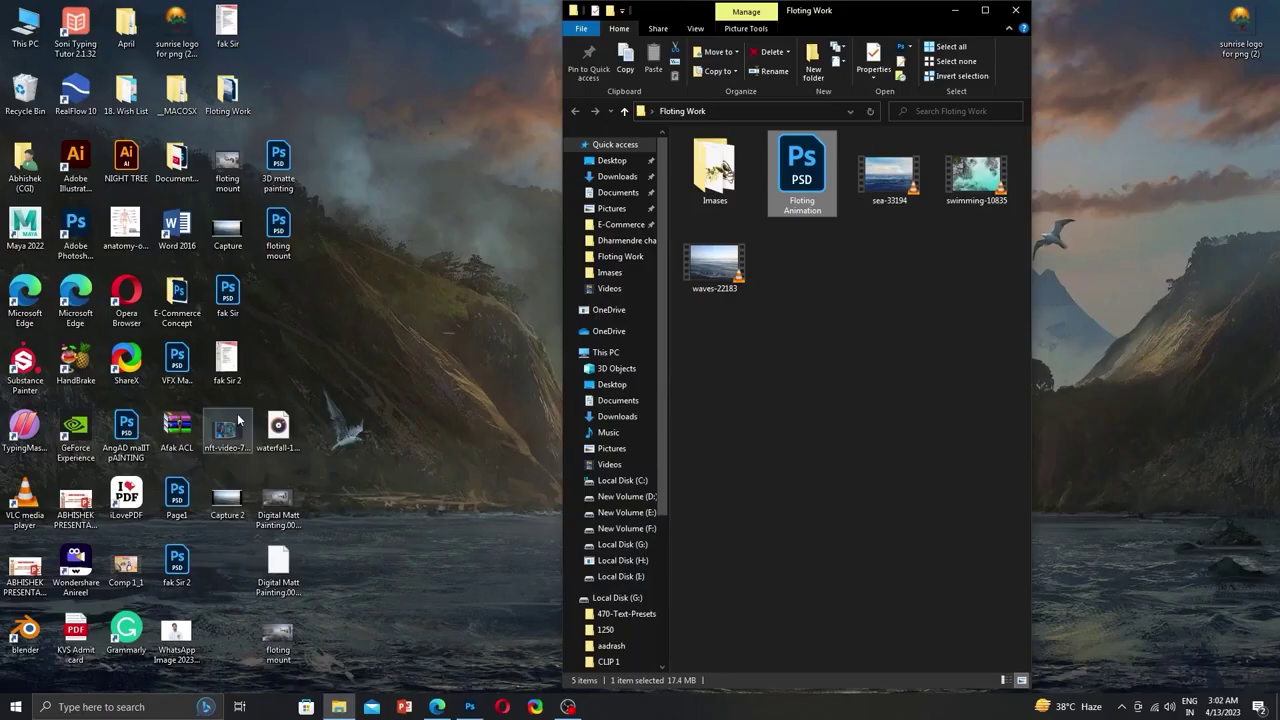
double_click(714, 170)
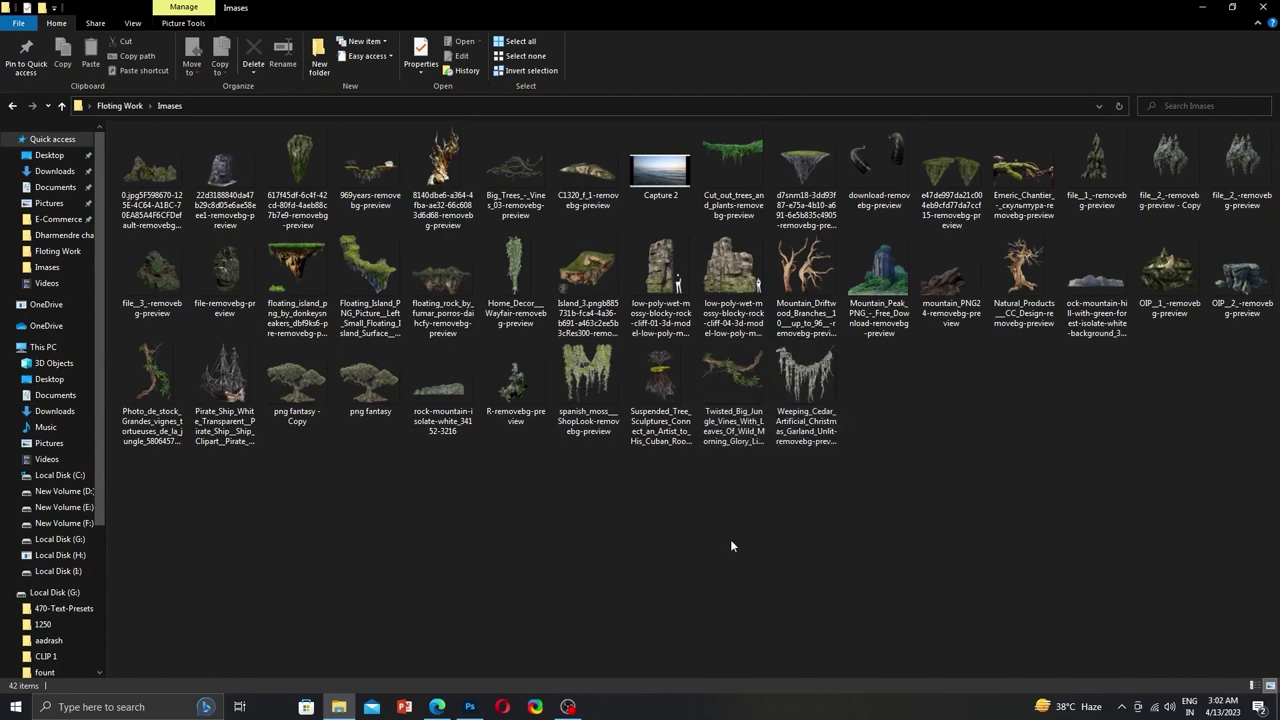
mouse_move(731, 425)
mouse_down()
mouse_move(479, 620)
mouse_move(573, 400)
mouse_move(727, 340)
mouse_move(918, 345)
mouse_move(867, 290)
mouse_move(728, 302)
mouse_move(495, 282)
mouse_move(853, 371)
mouse_move(796, 368)
mouse_move(430, 505)
mouse_move(571, 371)
mouse_move(800, 317)
mouse_up()
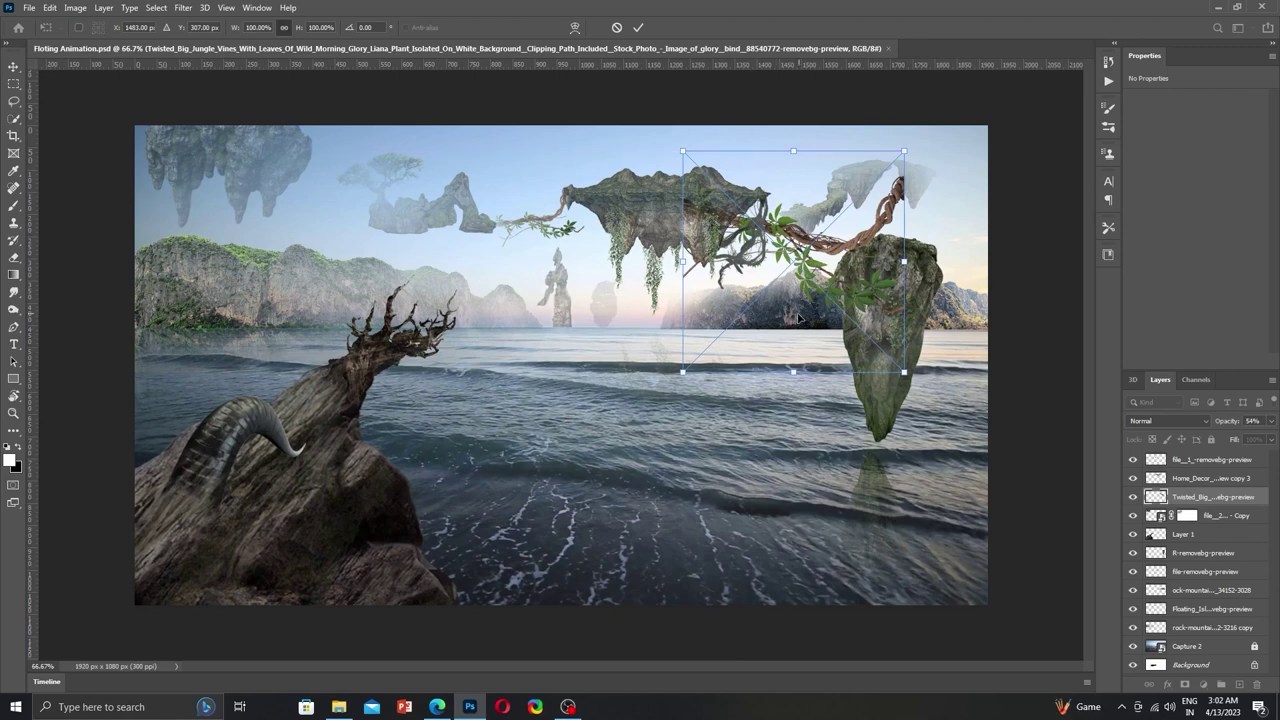
mouse_move(756, 376)
mouse_down()
mouse_move(829, 300)
mouse_move(540, 277)
mouse_move(788, 448)
mouse_move(778, 445)
mouse_up()
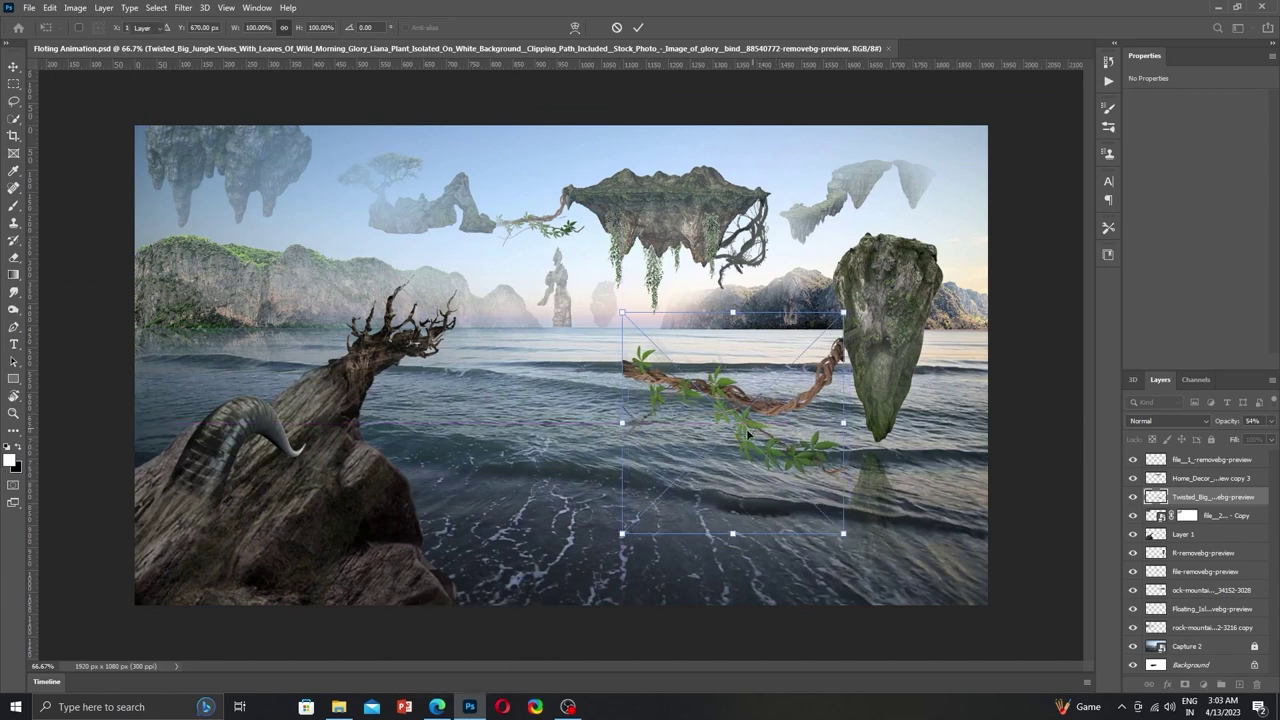
Place the floating islands image, scaled down over the sea.
click(339, 706)
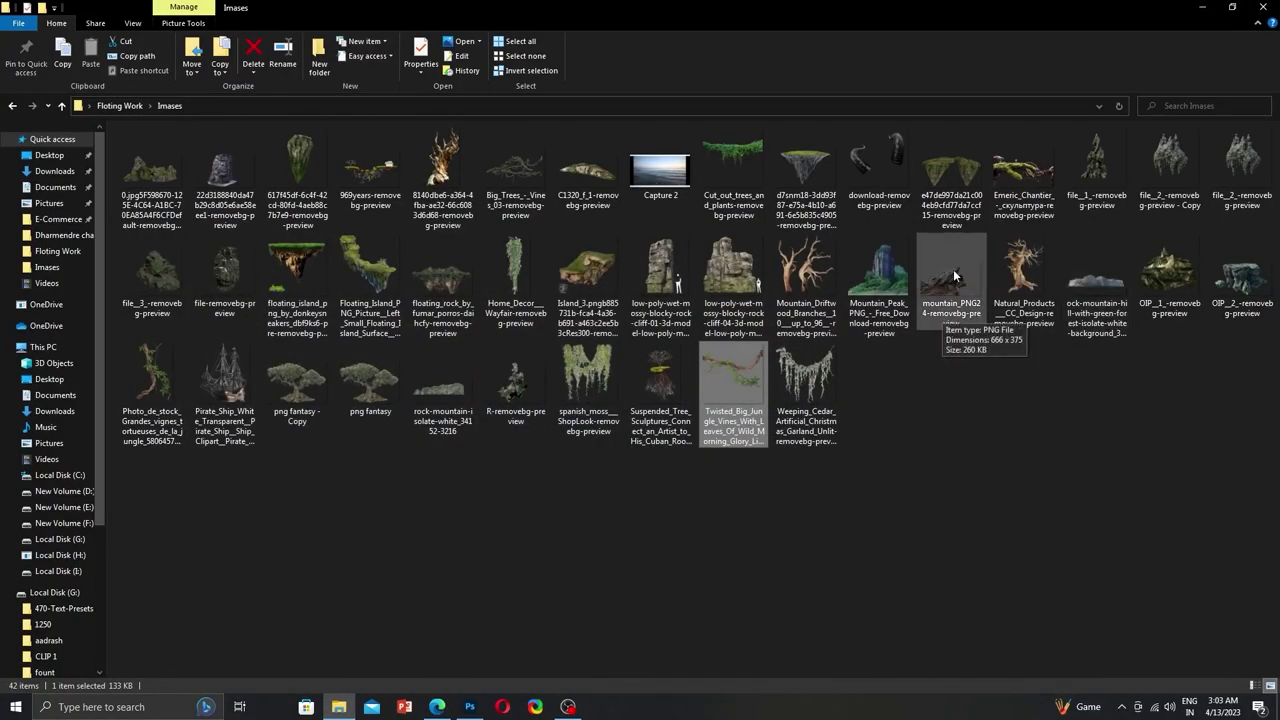
drag(370, 165, 657, 411)
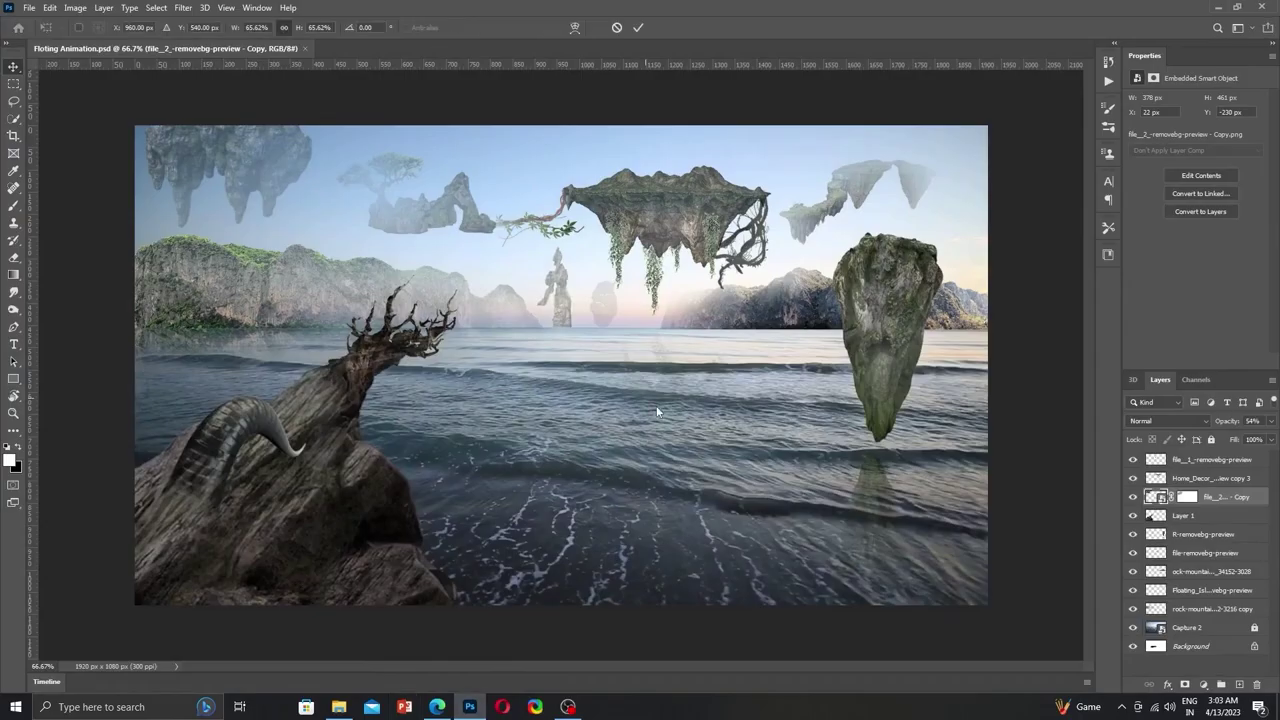
drag(984, 86, 797, 316)
drag(592, 465, 657, 417)
key(Return)
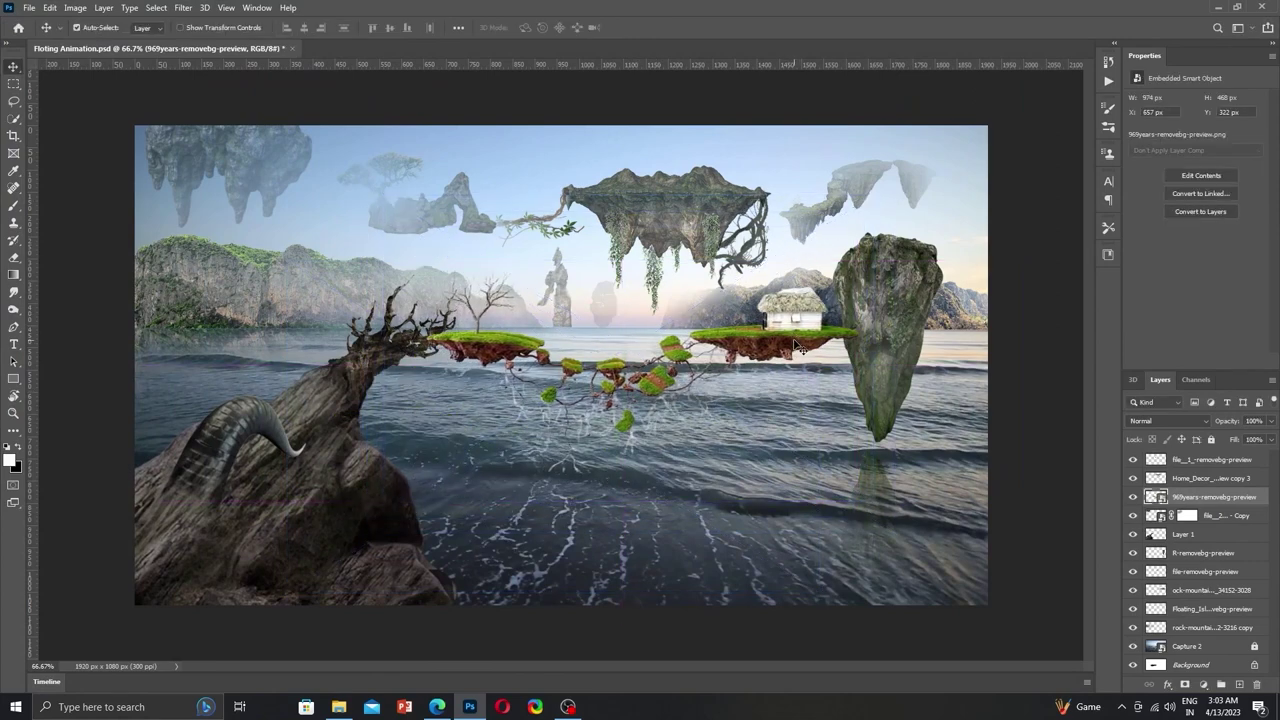
Rasterize the 969years-removebg-preview floating islands layer.
drag(637, 388, 626, 388)
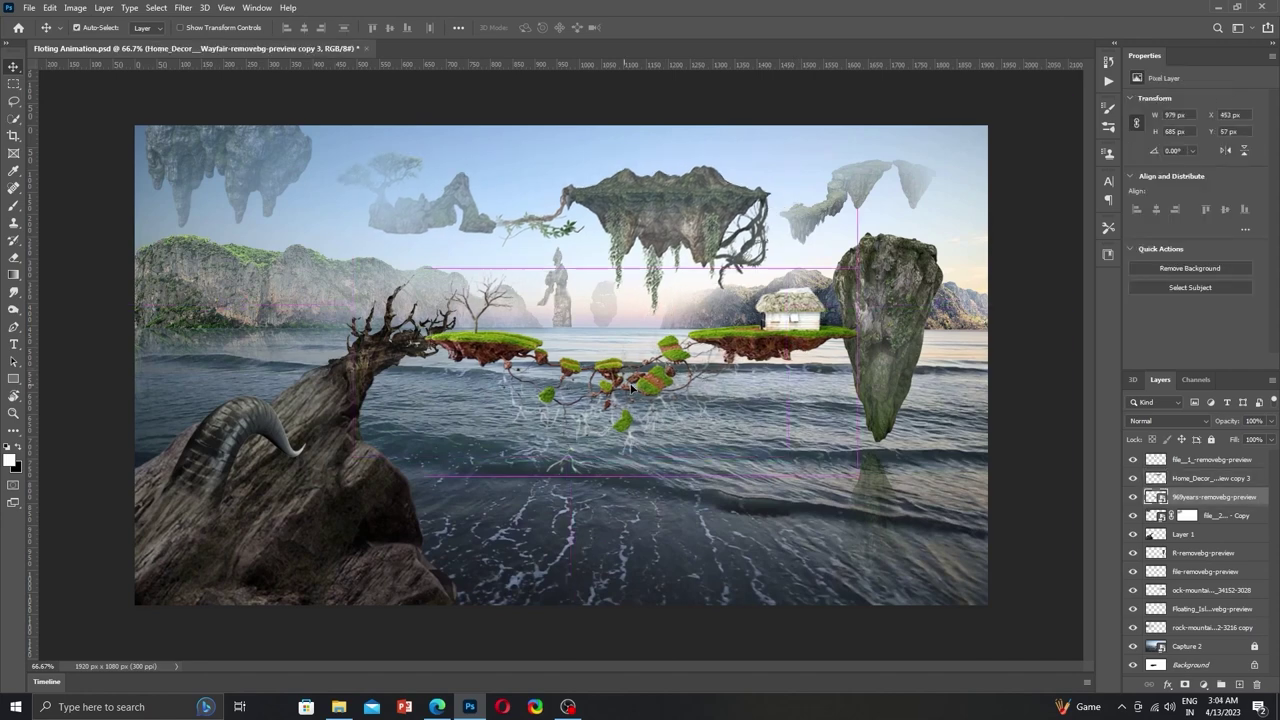
right_click(1210, 497)
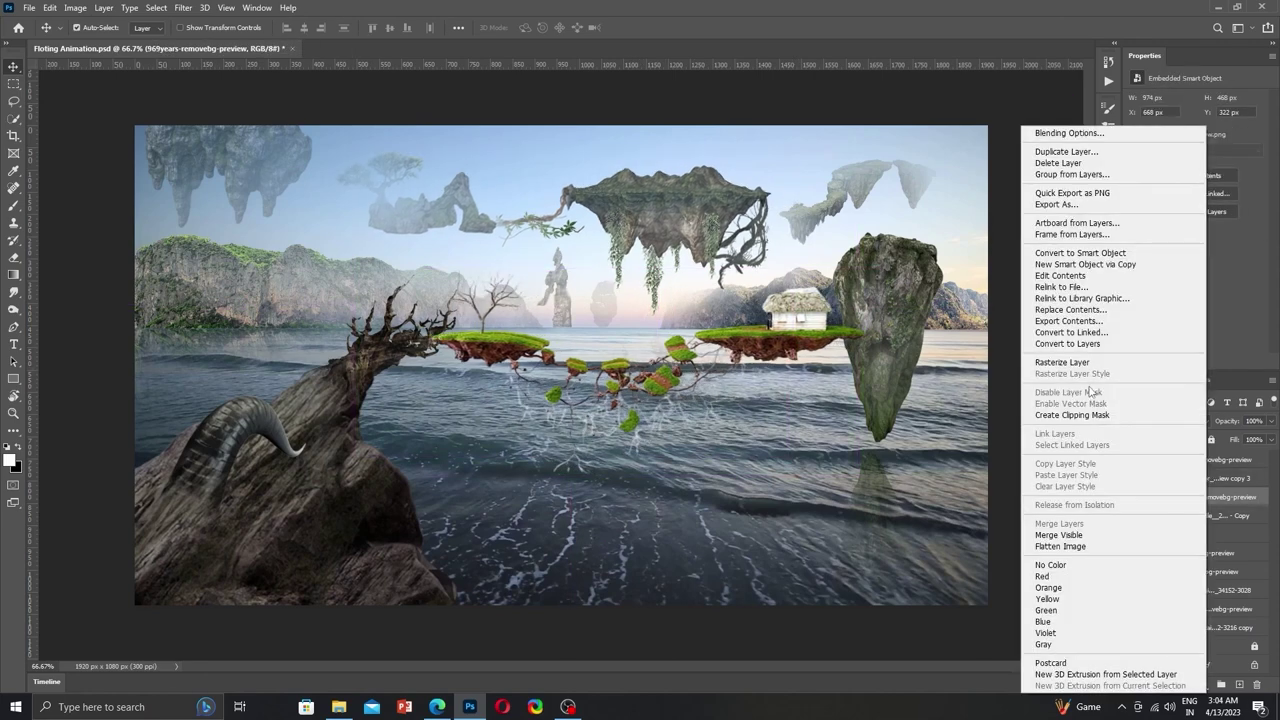
click(755, 400)
click(183, 7)
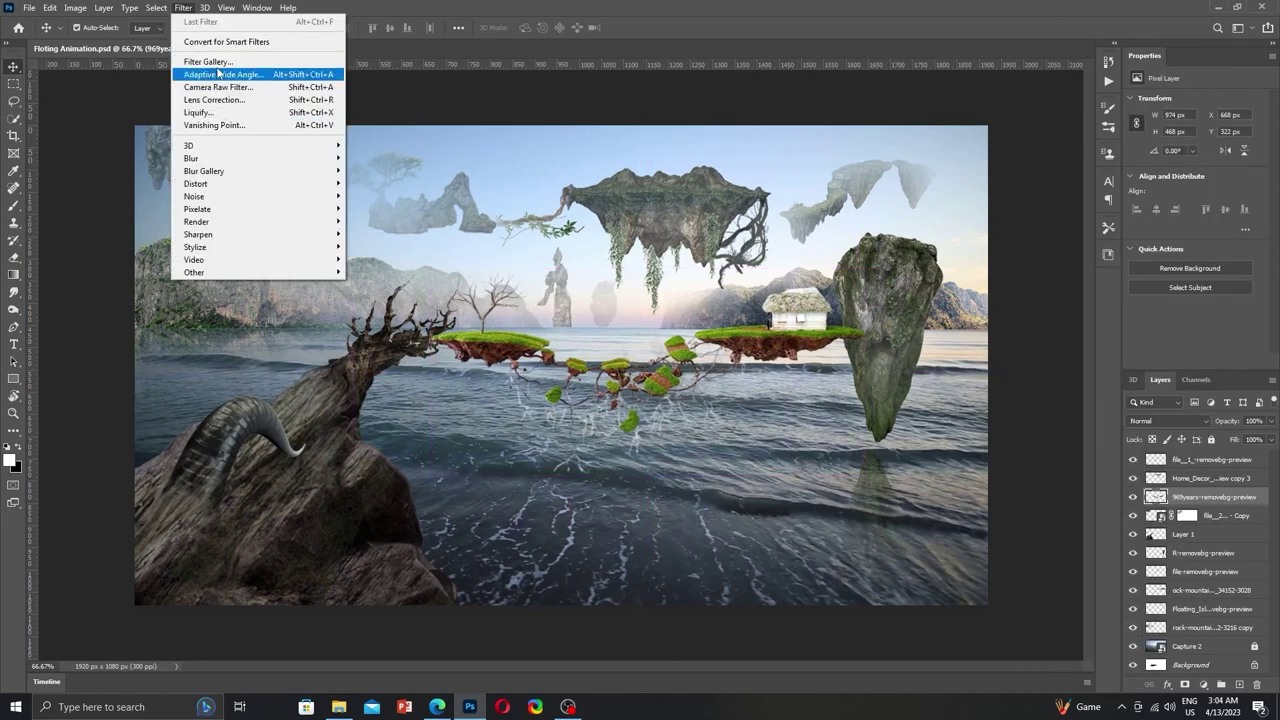
Desaturate the islands in Camera Raw to Vibrance -41 and Saturation -15.
click(678, 362)
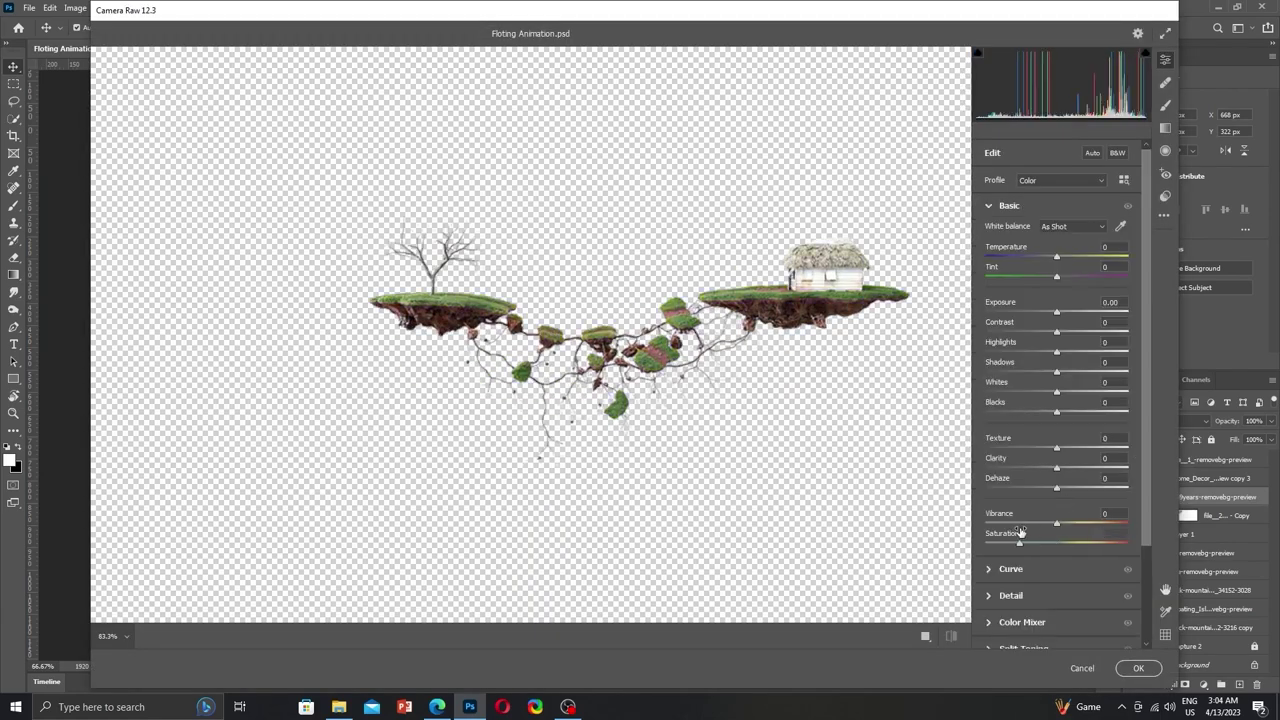
drag(1020, 532, 1023, 531)
click(1049, 524)
click(1048, 543)
click(1137, 667)
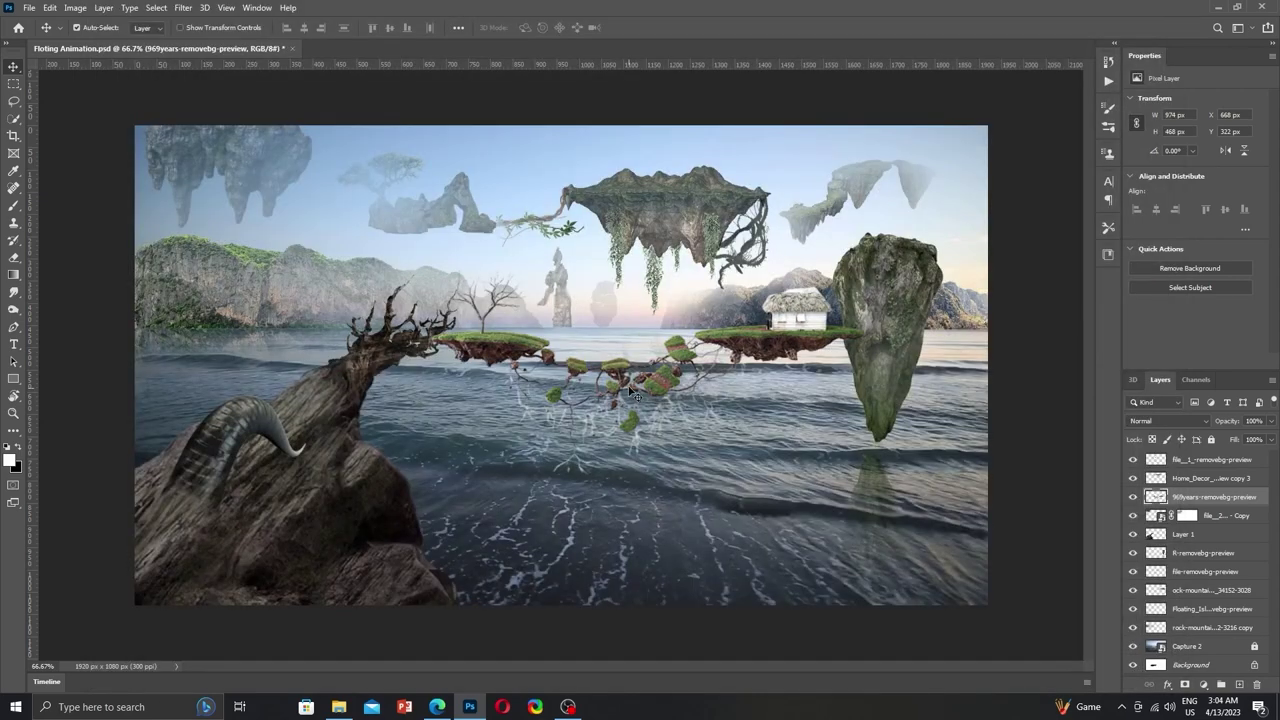
Flip the floating islands horizontally and reposition them left and up.
drag(633, 397, 675, 415)
key(ctrl+t)
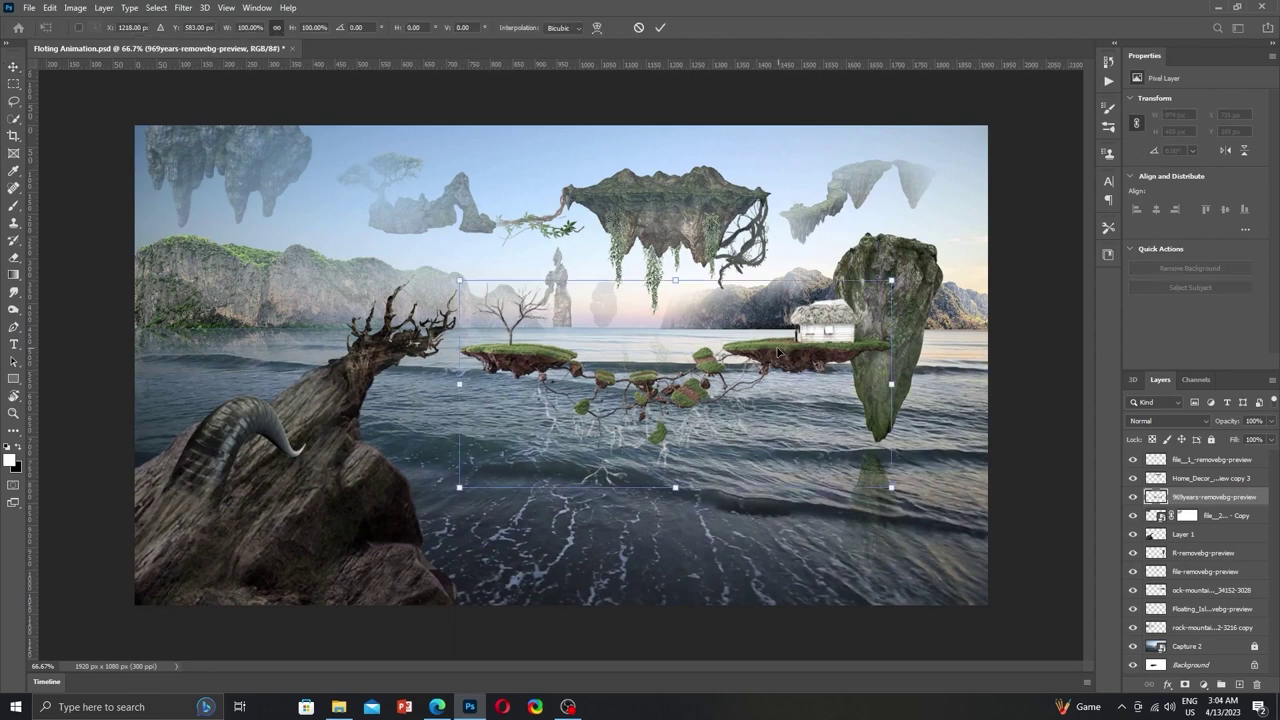
right_click(776, 350)
key(Escape)
right_click(746, 345)
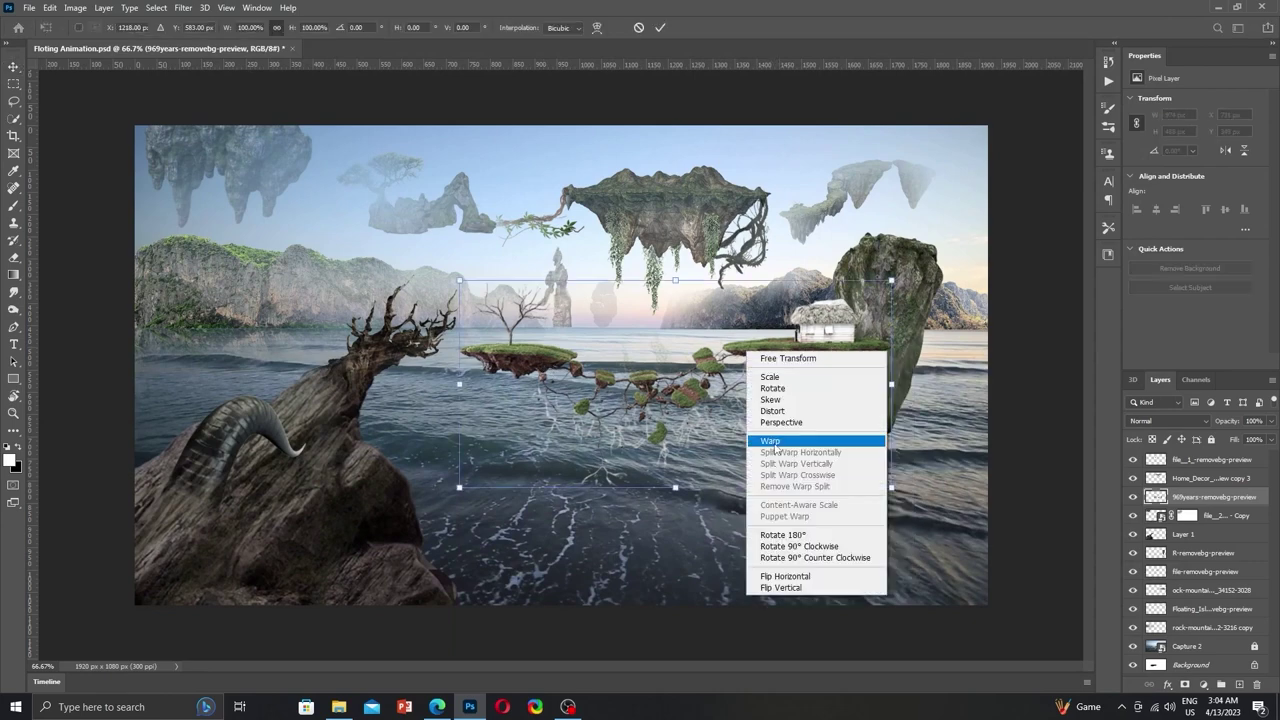
click(785, 576)
drag(690, 400, 664, 386)
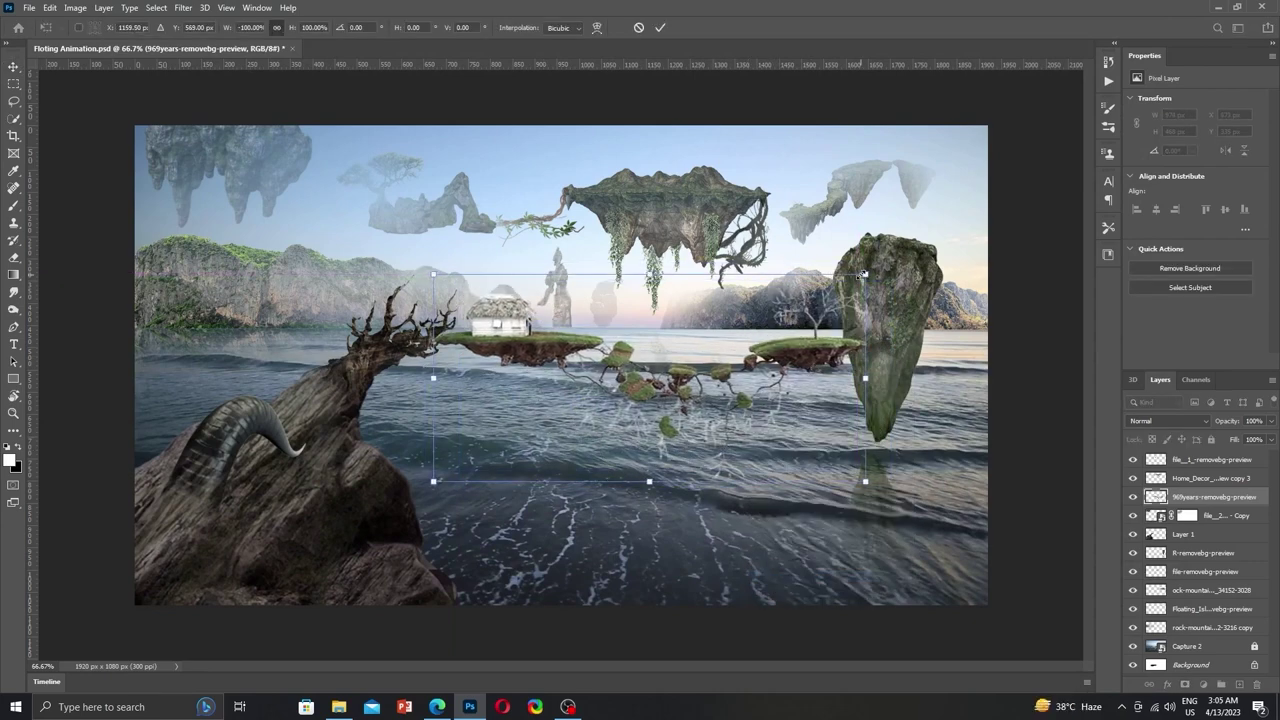
drag(867, 274, 866, 240)
key(ctrl+z)
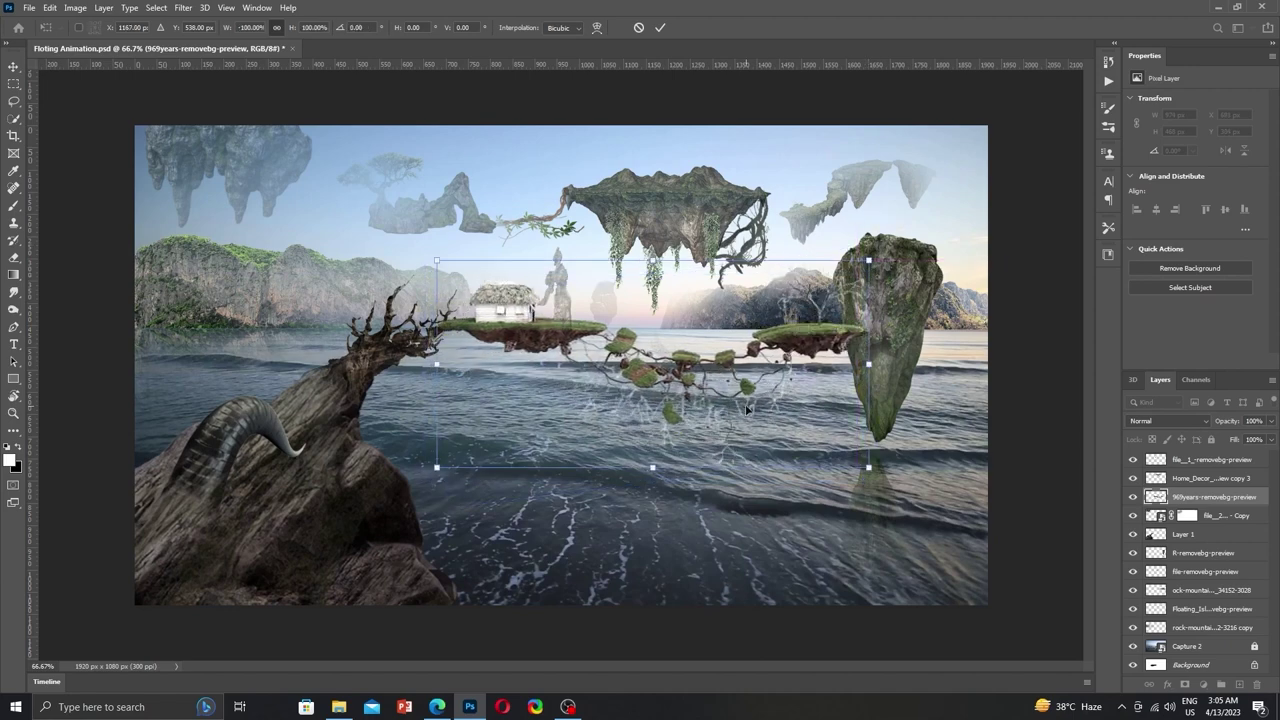
key(Return)
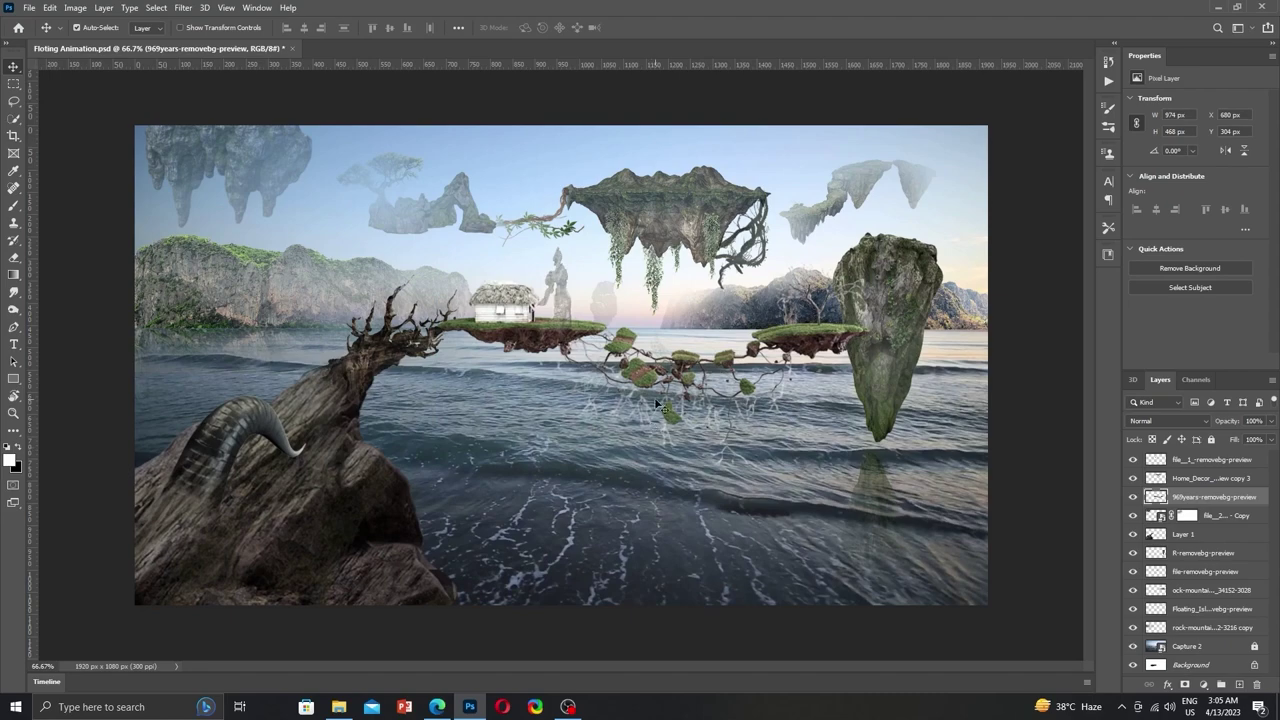
Make the floating islands layer active and try selecting the white roots in the water.
click(668, 358)
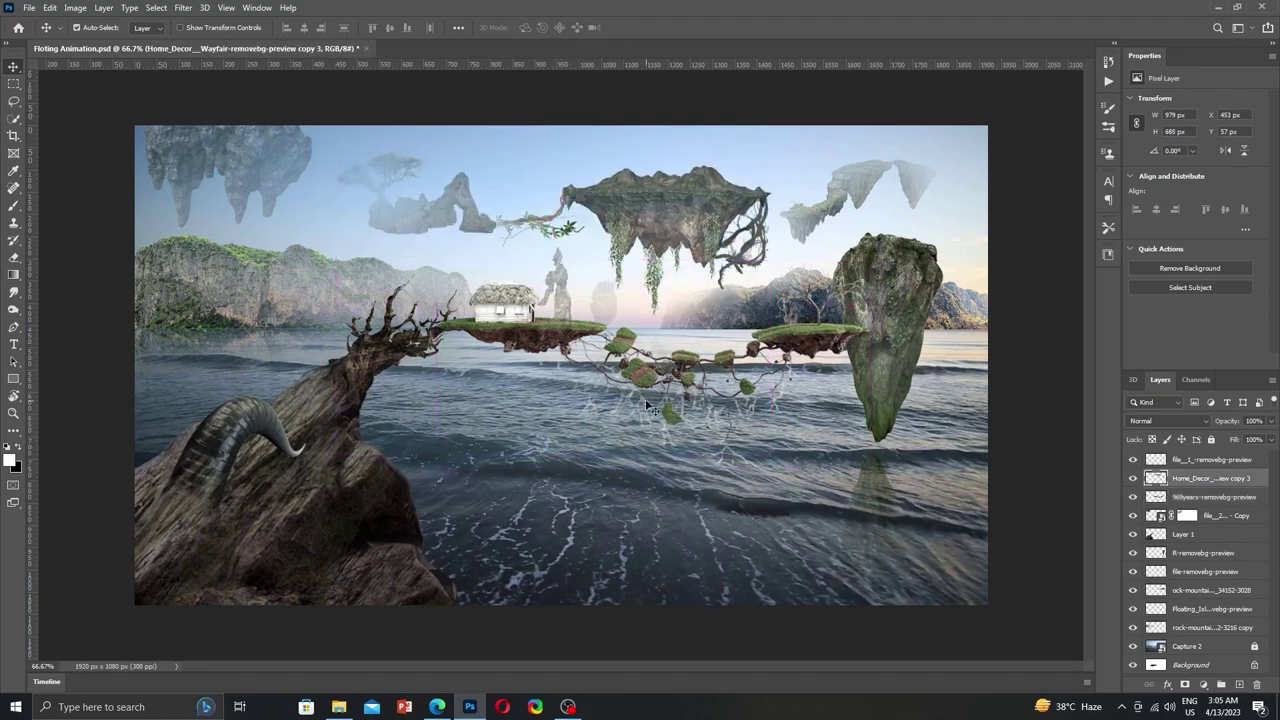
scroll(647, 407, up, 3)
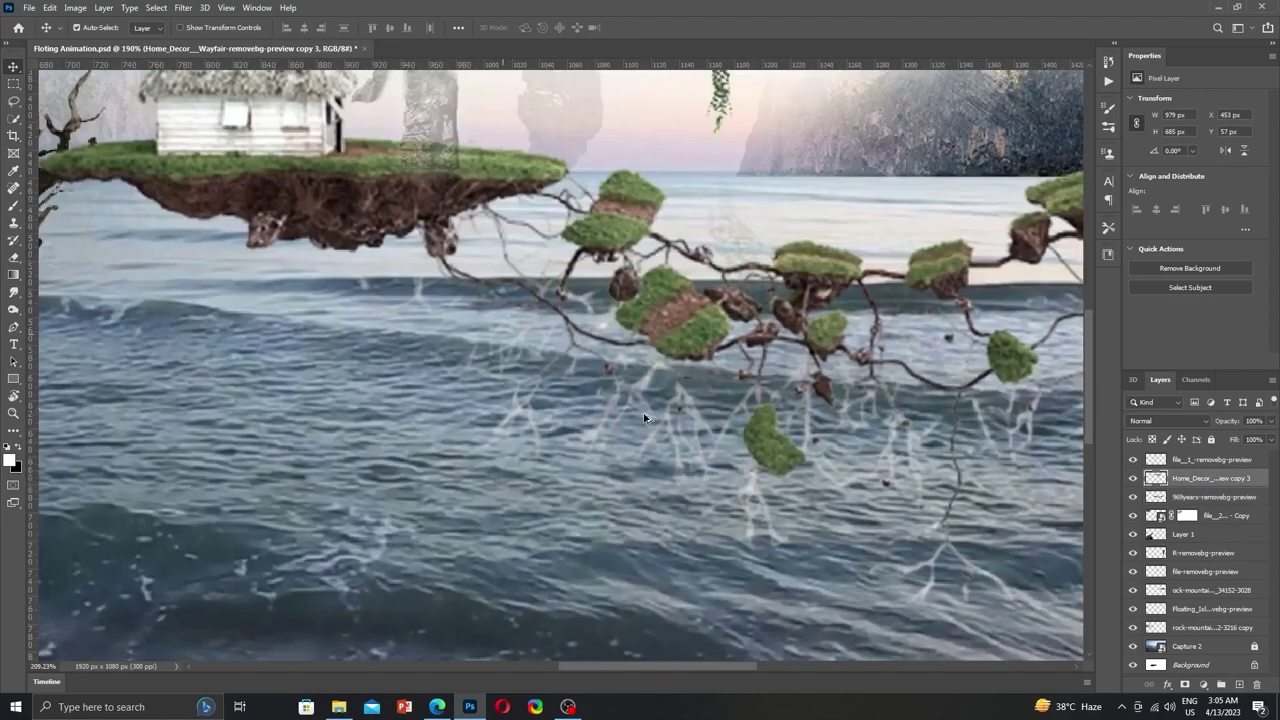
click(13, 118)
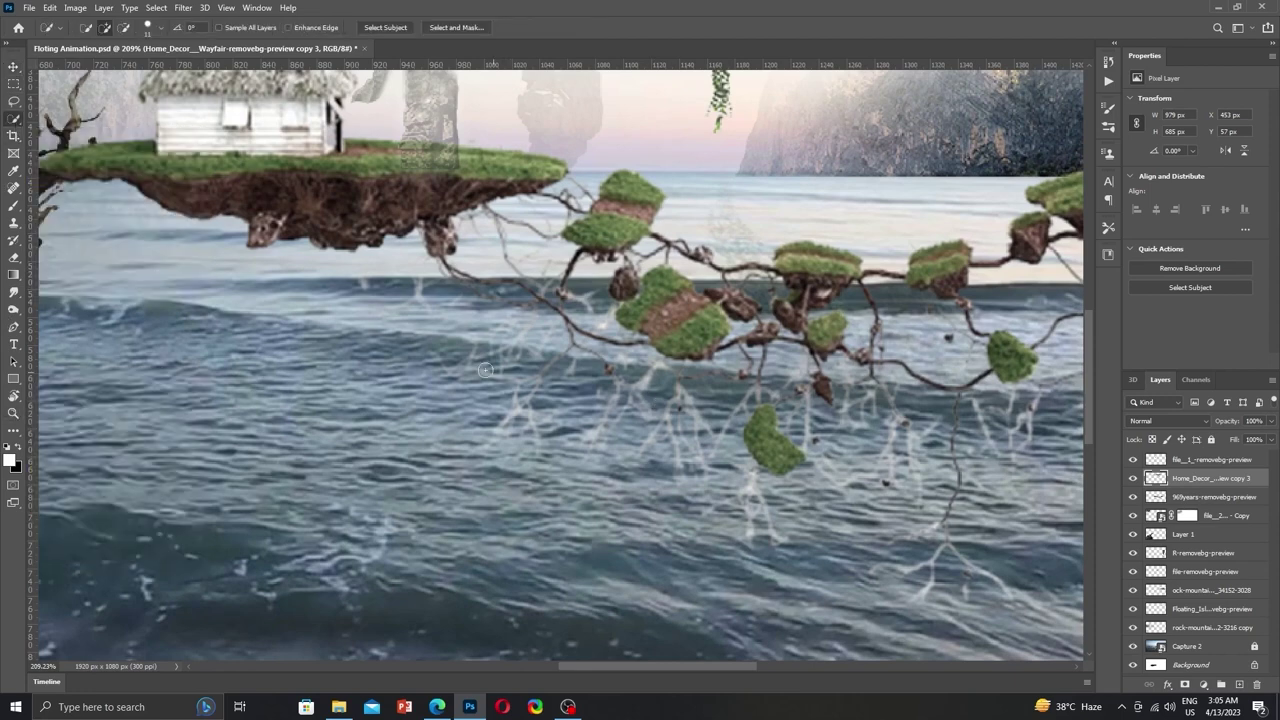
click(615, 424)
click(1200, 497)
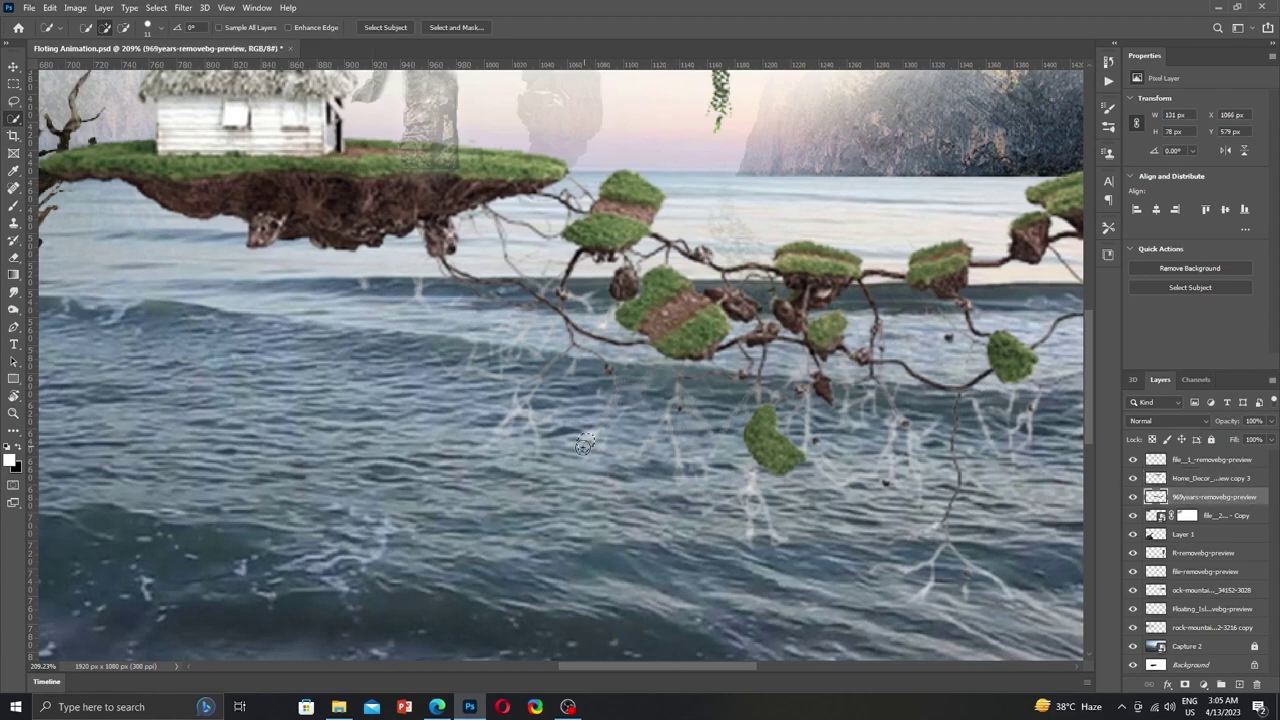
drag(500, 357, 467, 365)
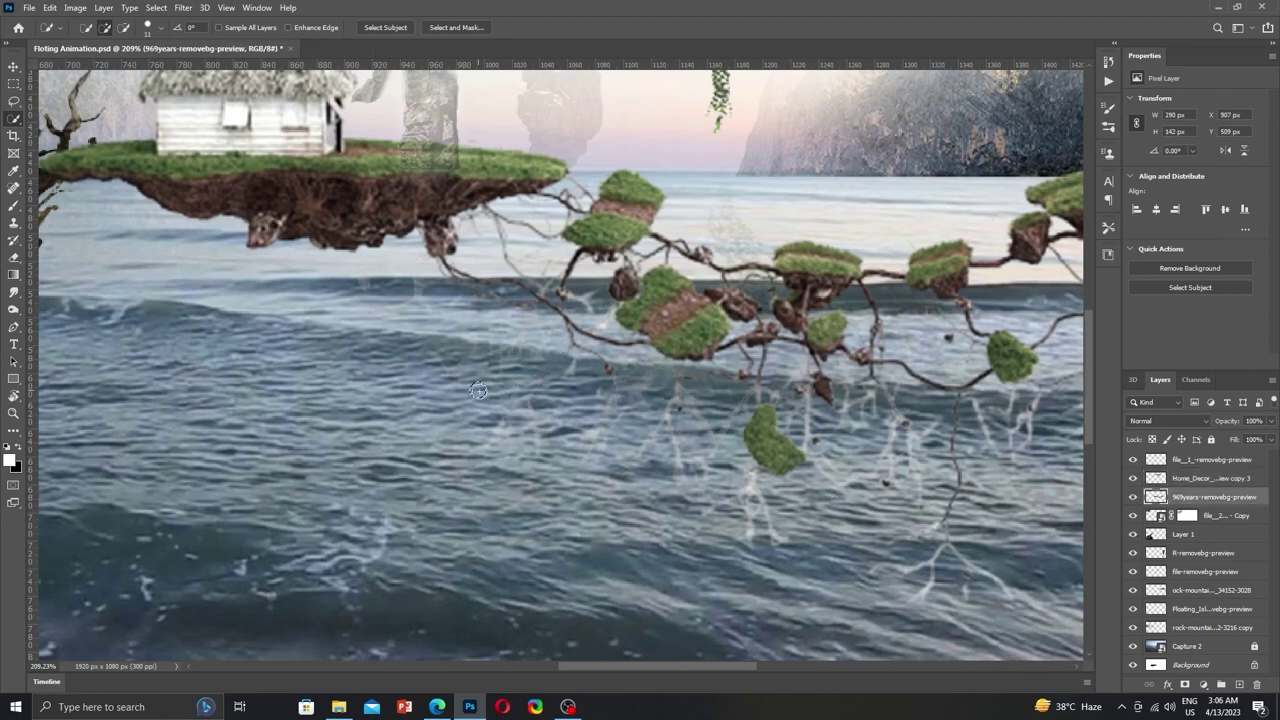
drag(530, 462, 875, 495)
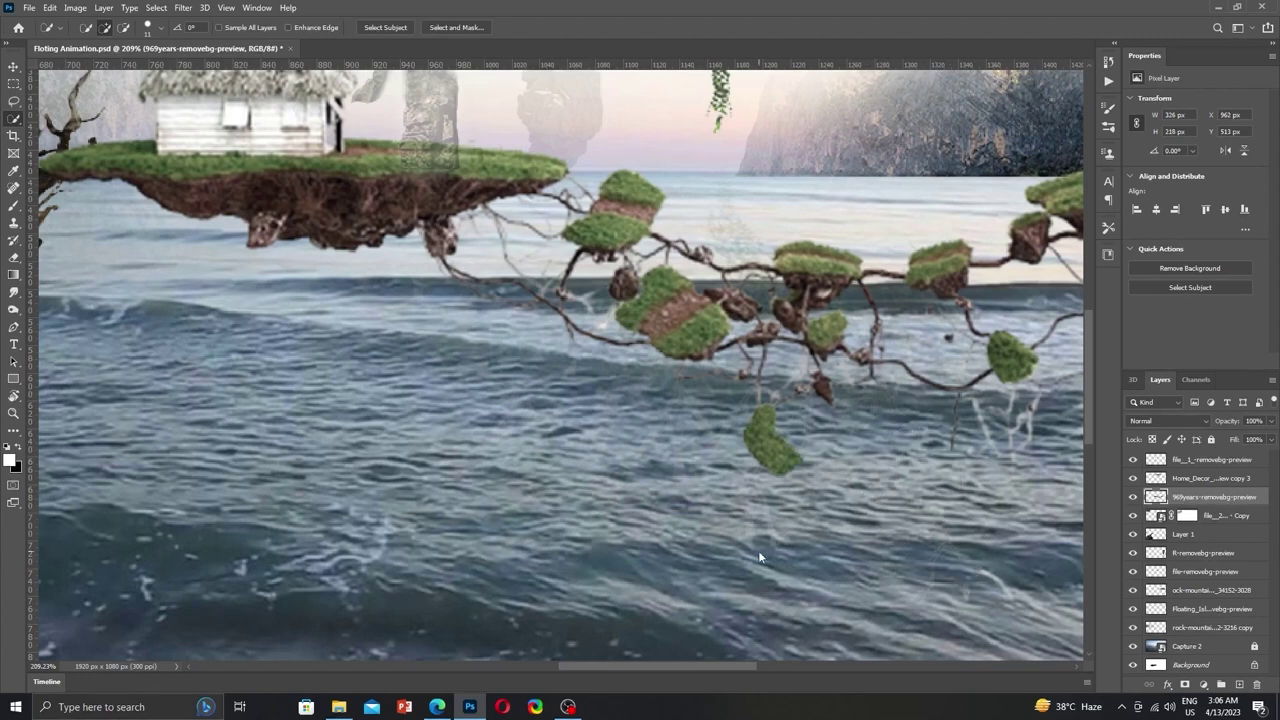
drag(733, 489, 944, 531)
key(ctrl+d)
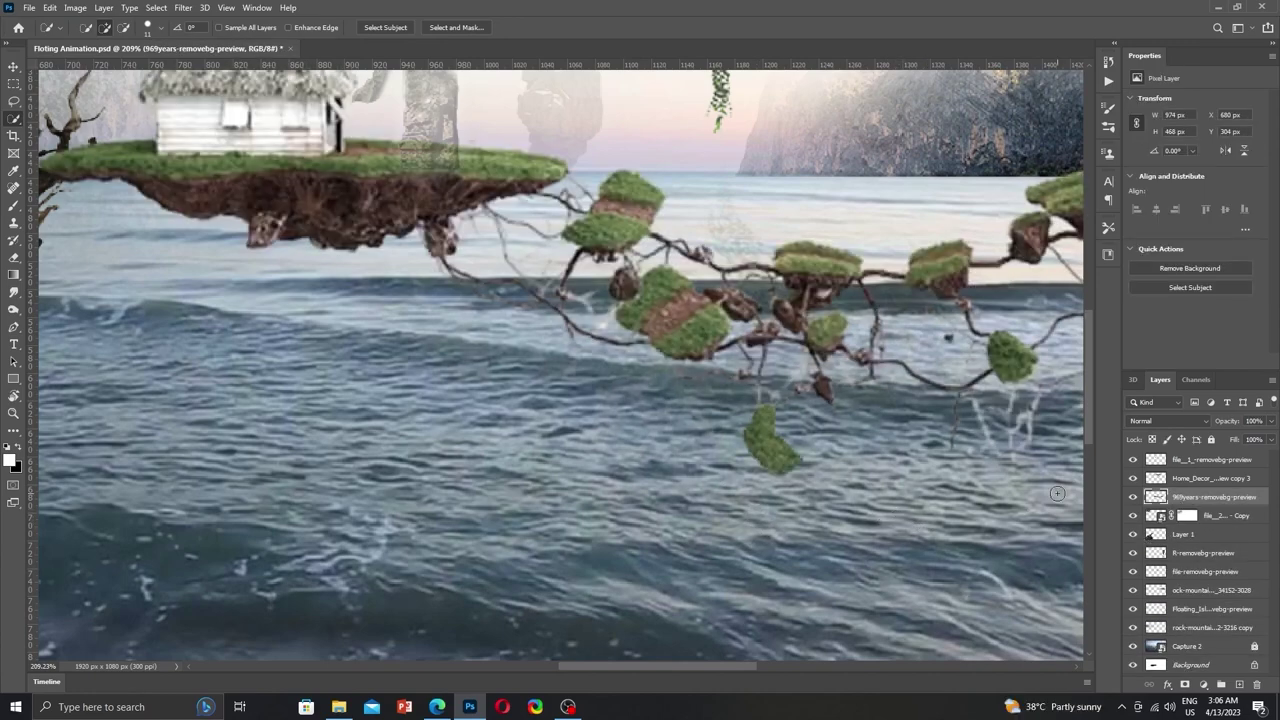
Select the stray branch pieces over the water and delete them.
right_click(926, 456)
key(Escape)
click(150, 27)
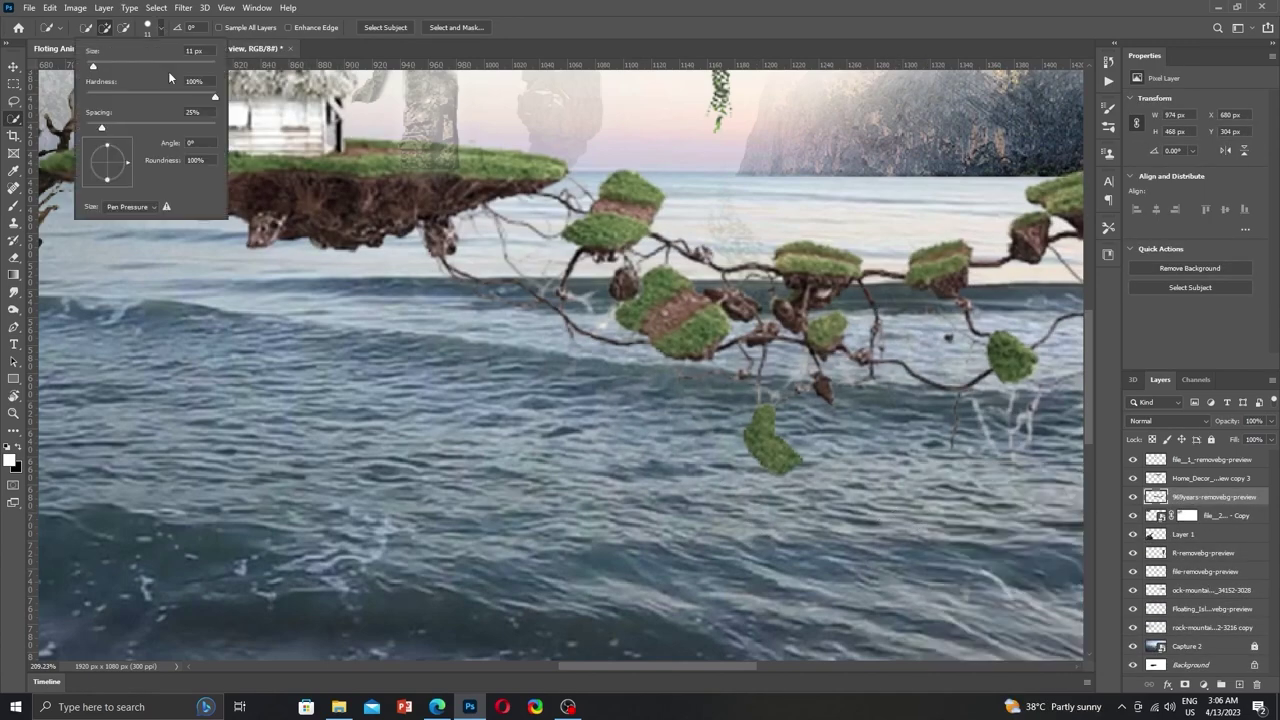
drag(634, 482, 762, 565)
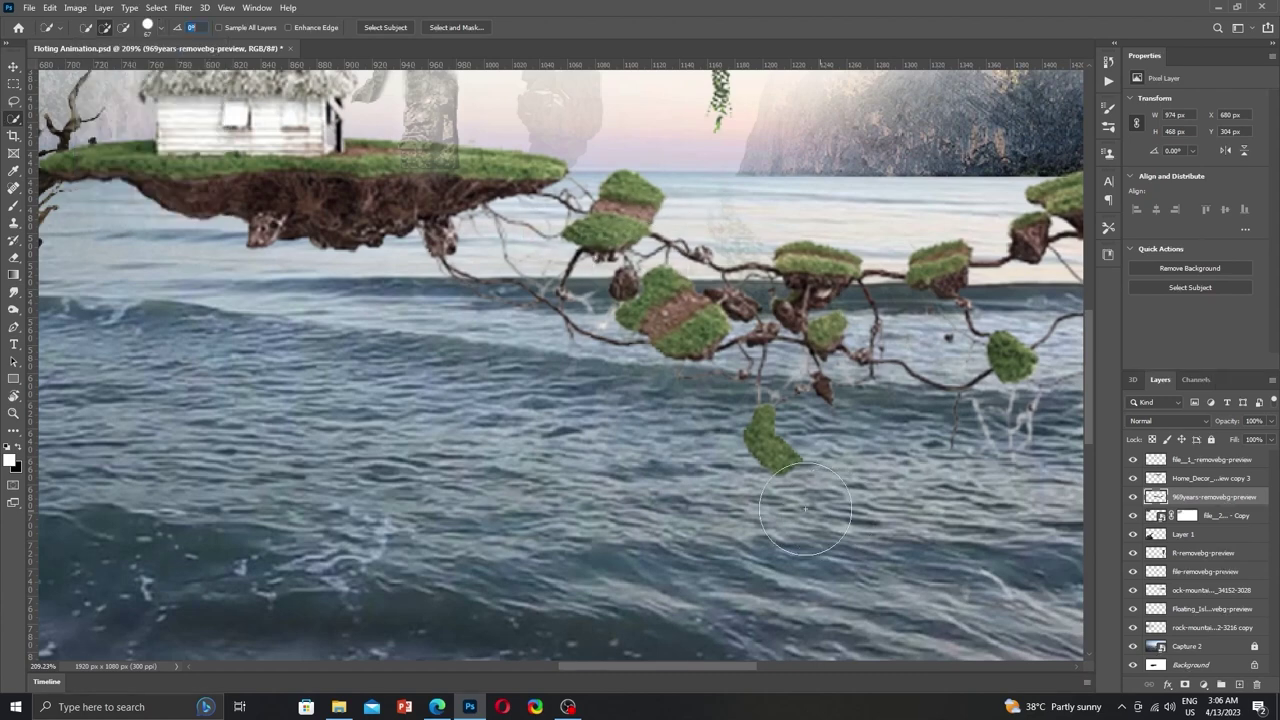
key(Delete)
key(ctrl+d)
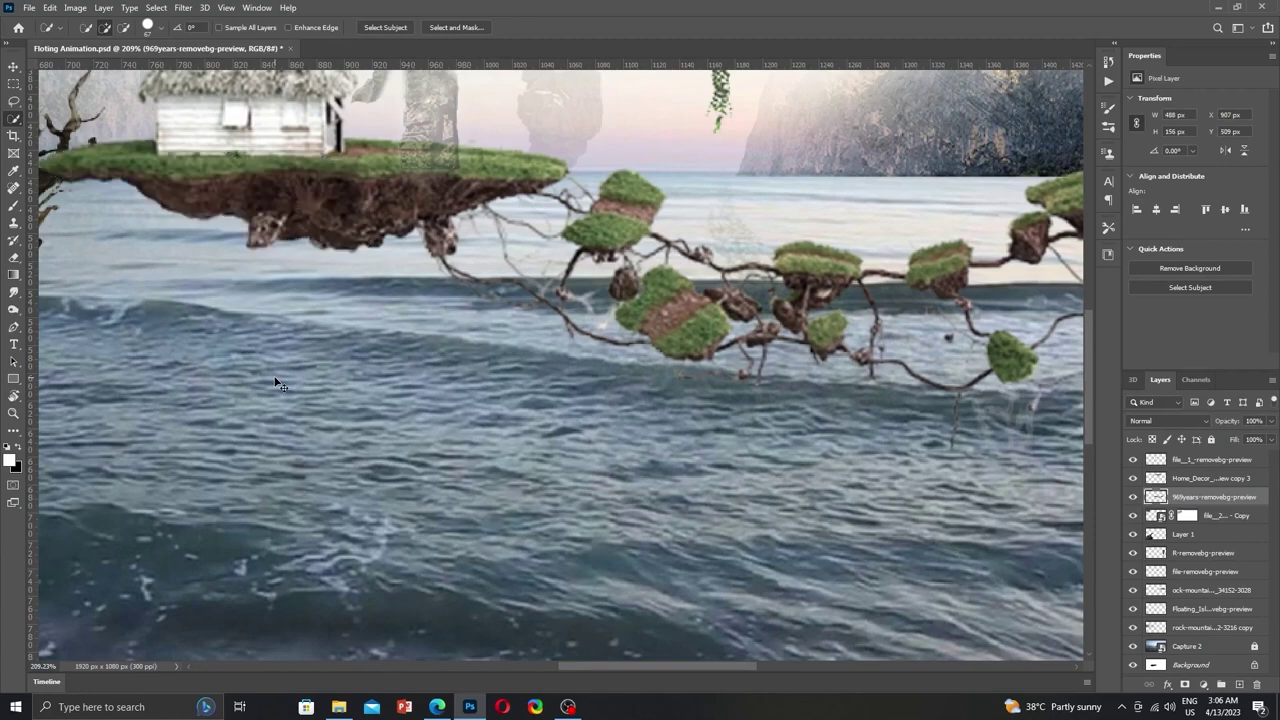
Move the island layer down one level and fit the whole image in view.
scroll(420, 376, right, 3)
scroll(590, 370, right, 3)
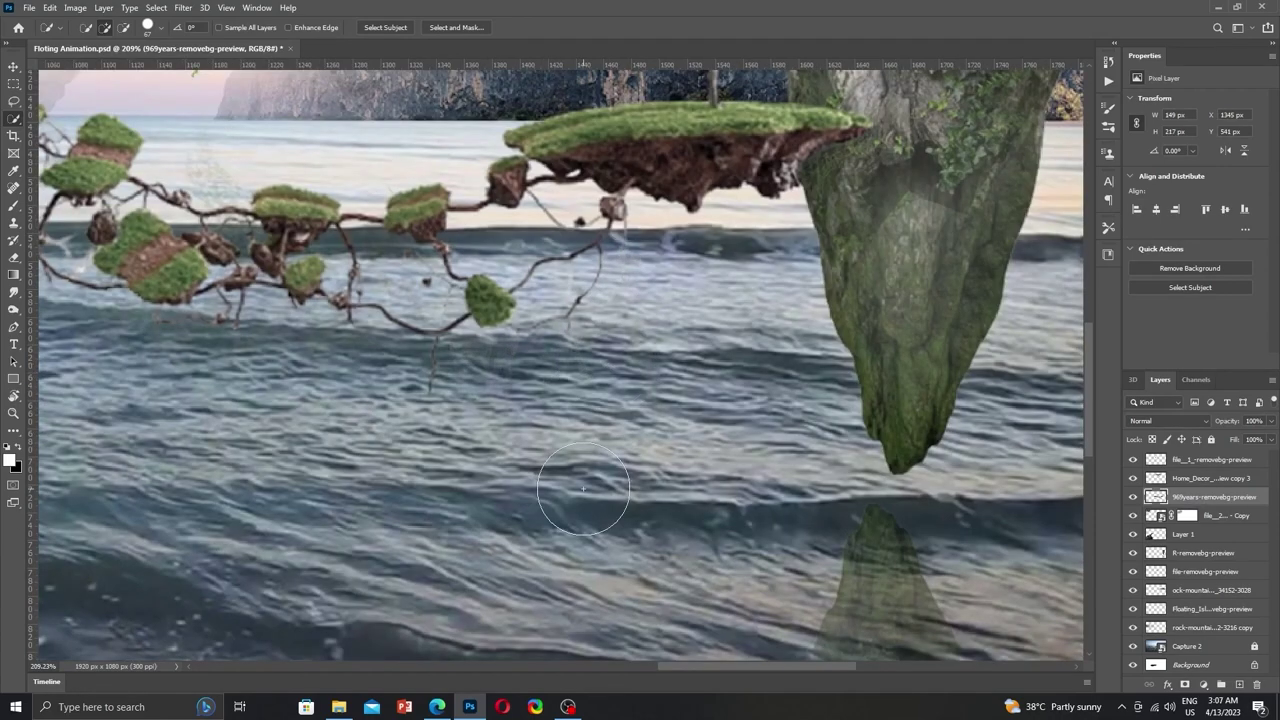
key(ctrl+bracketleft)
key(ctrl+0)
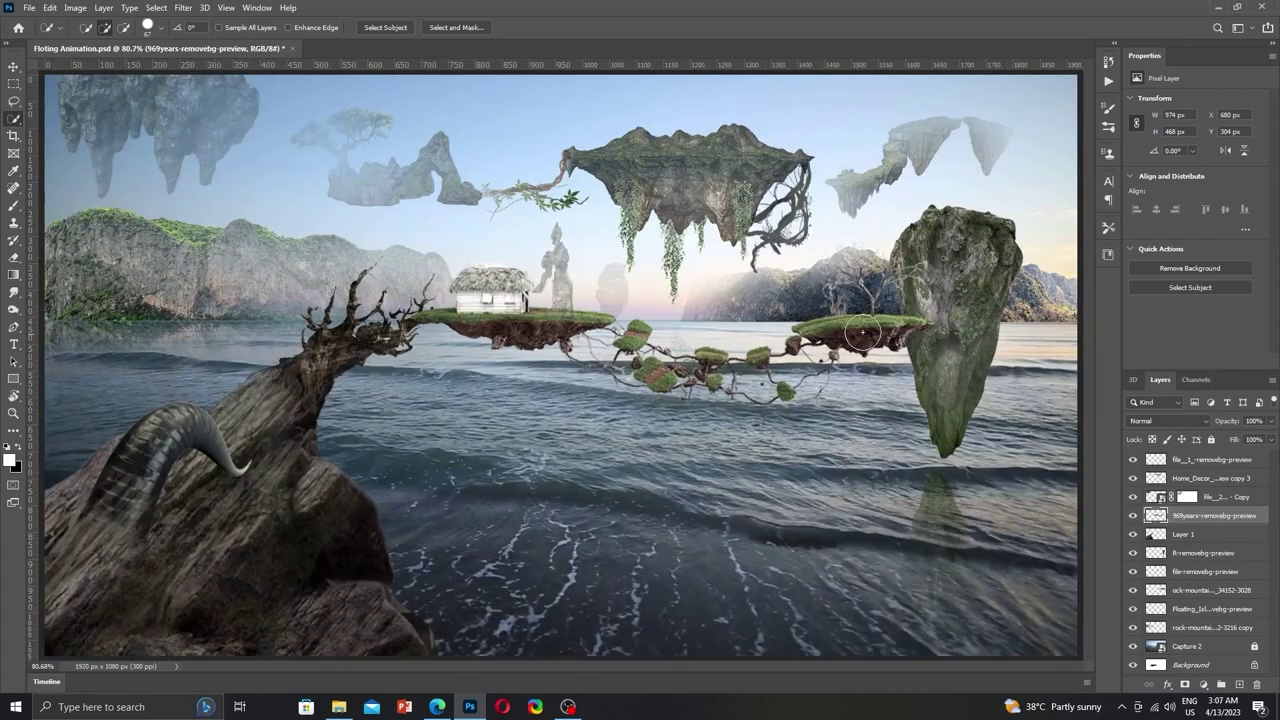
Place the Big_Trees vine image into the composition, scaled down.
click(339, 707)
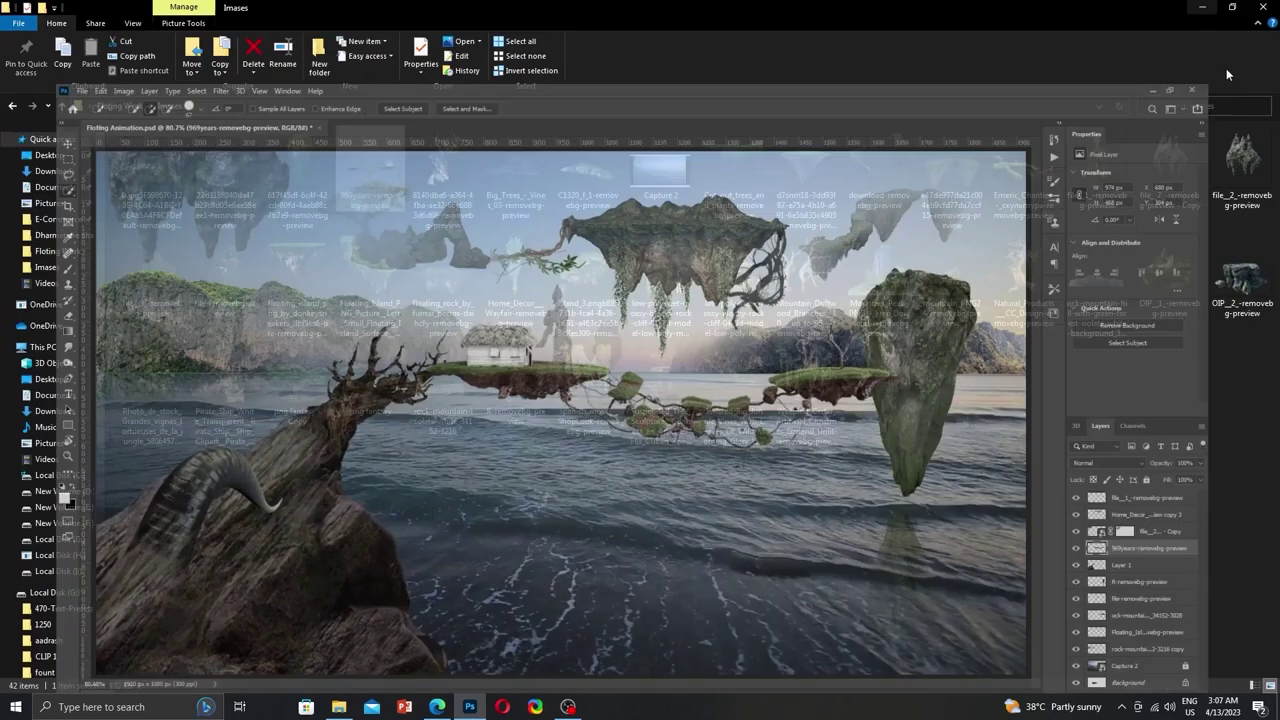
mouse_move(515, 170)
mouse_down()
mouse_move(588, 648)
mouse_move(640, 380)
mouse_up()
mouse_move(1078, 72)
mouse_down()
mouse_move(925, 196)
mouse_move(852, 211)
mouse_move(880, 190)
mouse_up()
key(Return)
key(w)
Move the island and hut layer lower, toward the water.
click(1213, 534)
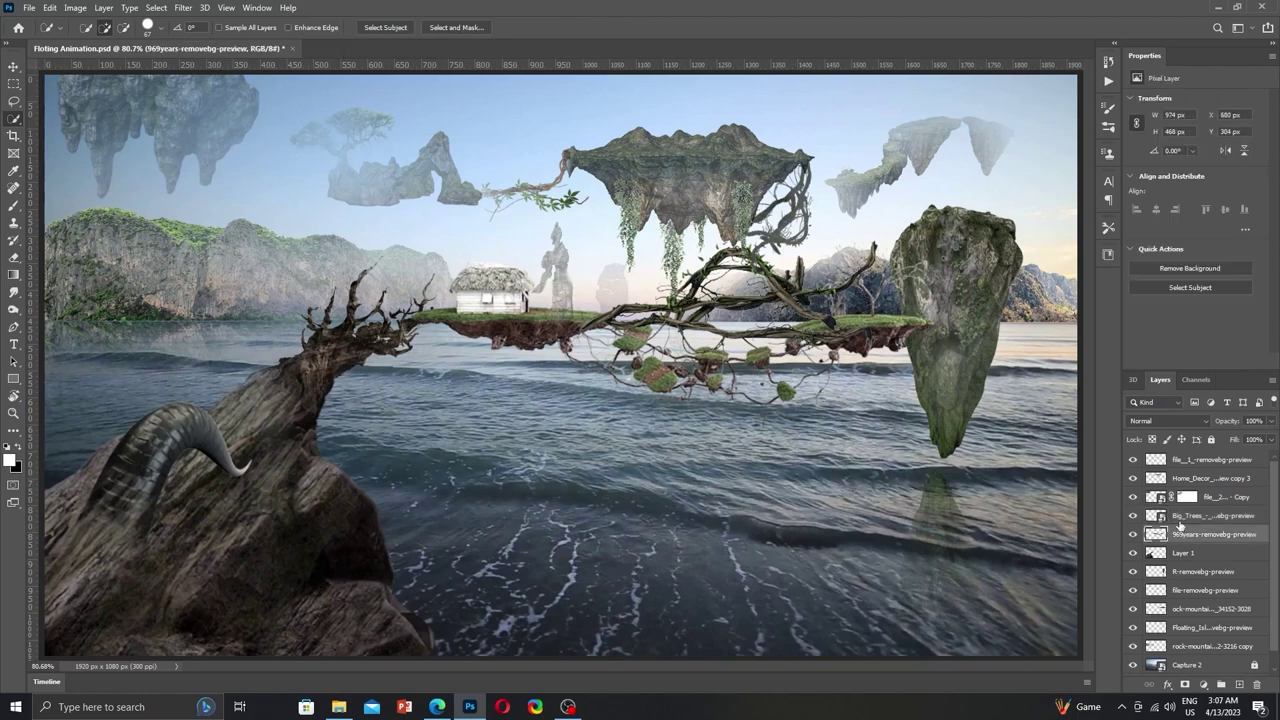
key(ctrl+t)
drag(850, 400, 970, 540)
key(Return)
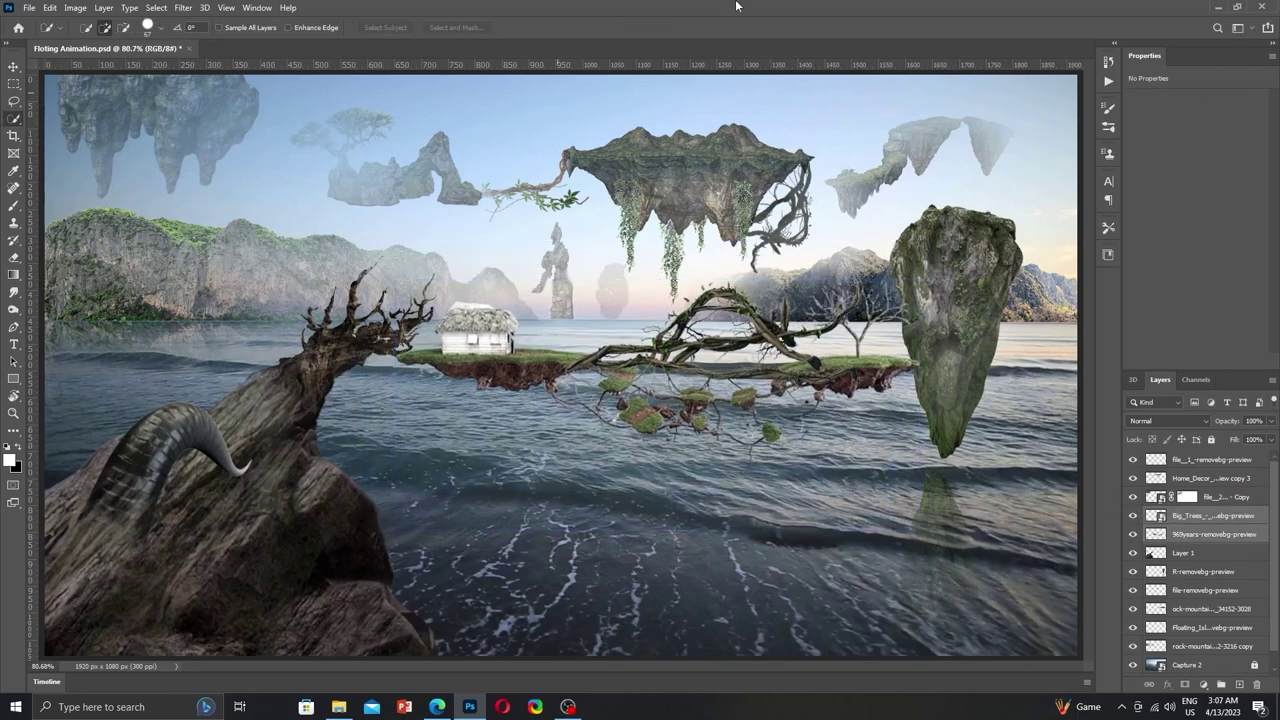
Warp the Big_Trees branches so they arch between both island platforms.
click(756, 346)
click(619, 265)
click(1213, 515)
key(ctrl+t)
drag(715, 359, 686, 381)
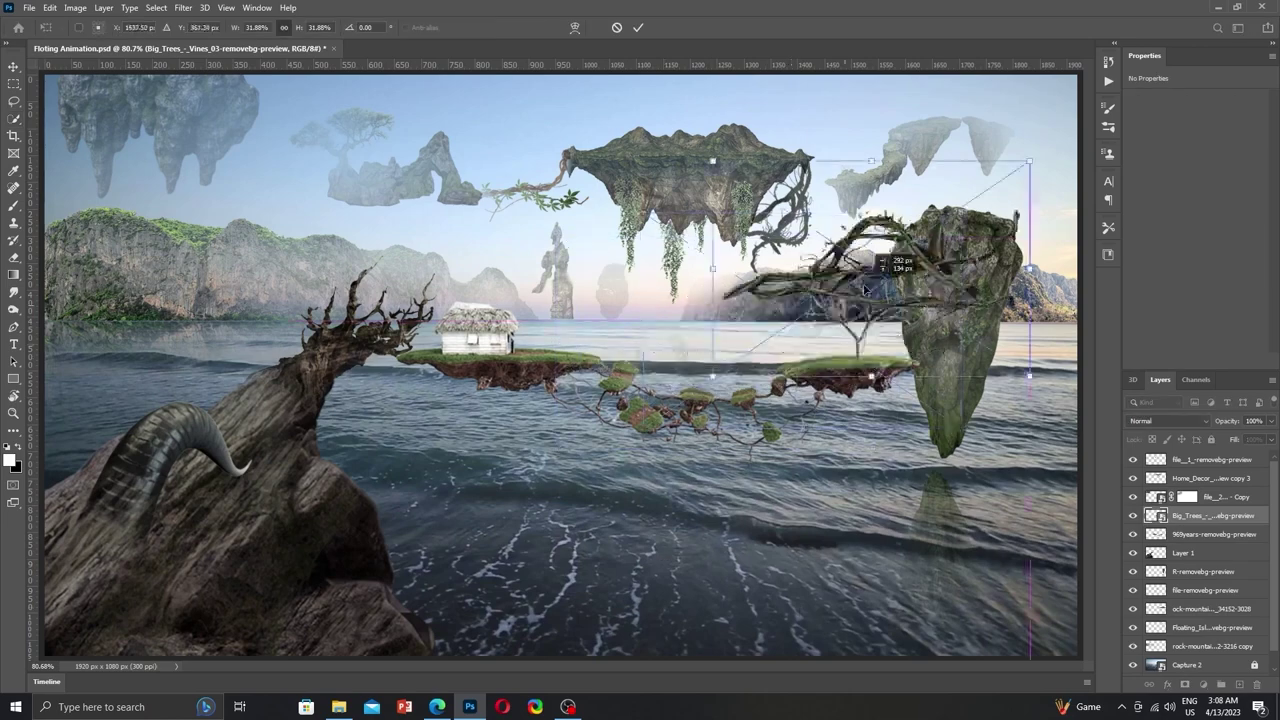
right_click(686, 381)
click(712, 468)
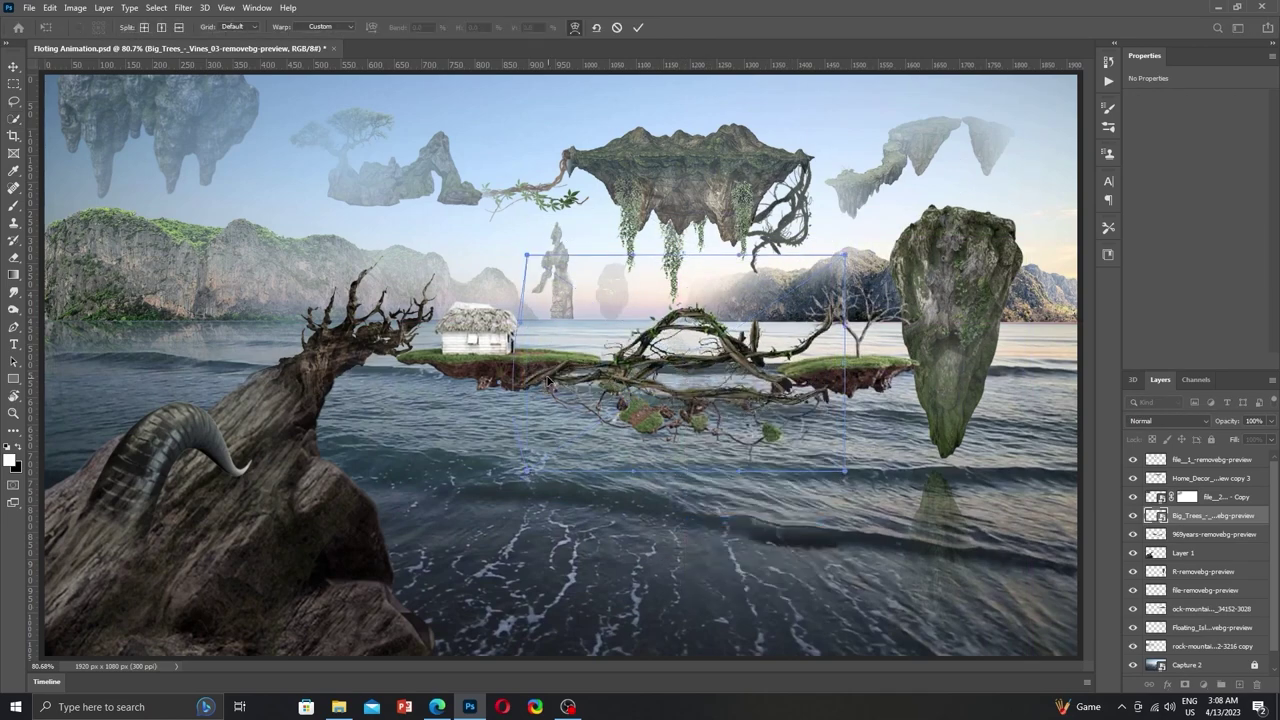
drag(600, 372, 555, 375)
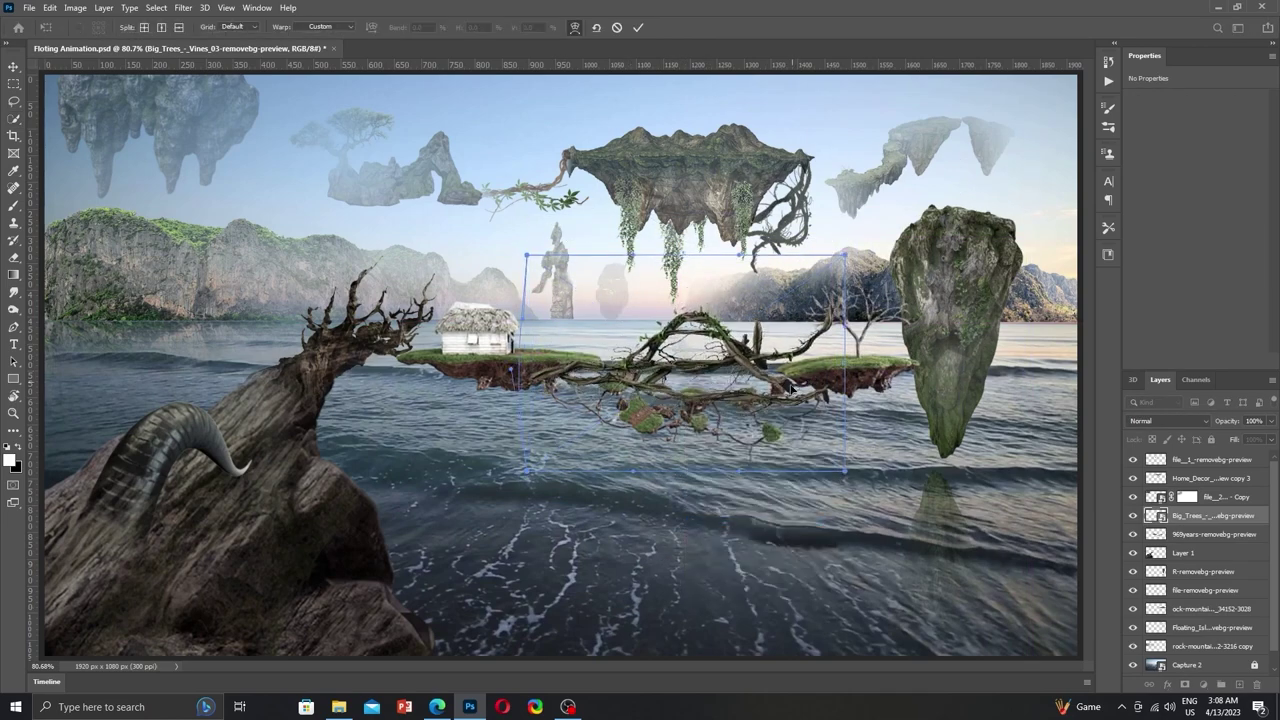
drag(847, 380, 860, 376)
key(Return)
key(w)
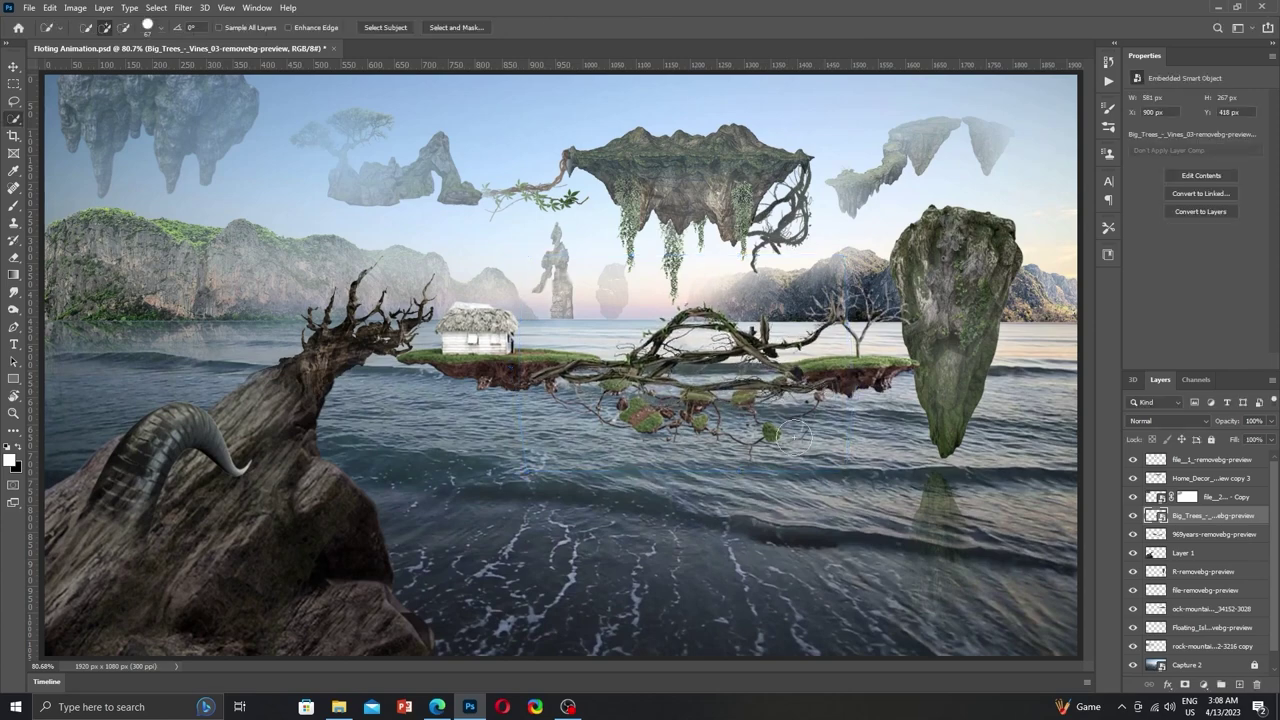
click(1183, 537)
Try a Selective Color adjustment on the island layer's Blacks range, then cancel it.
click(75, 7)
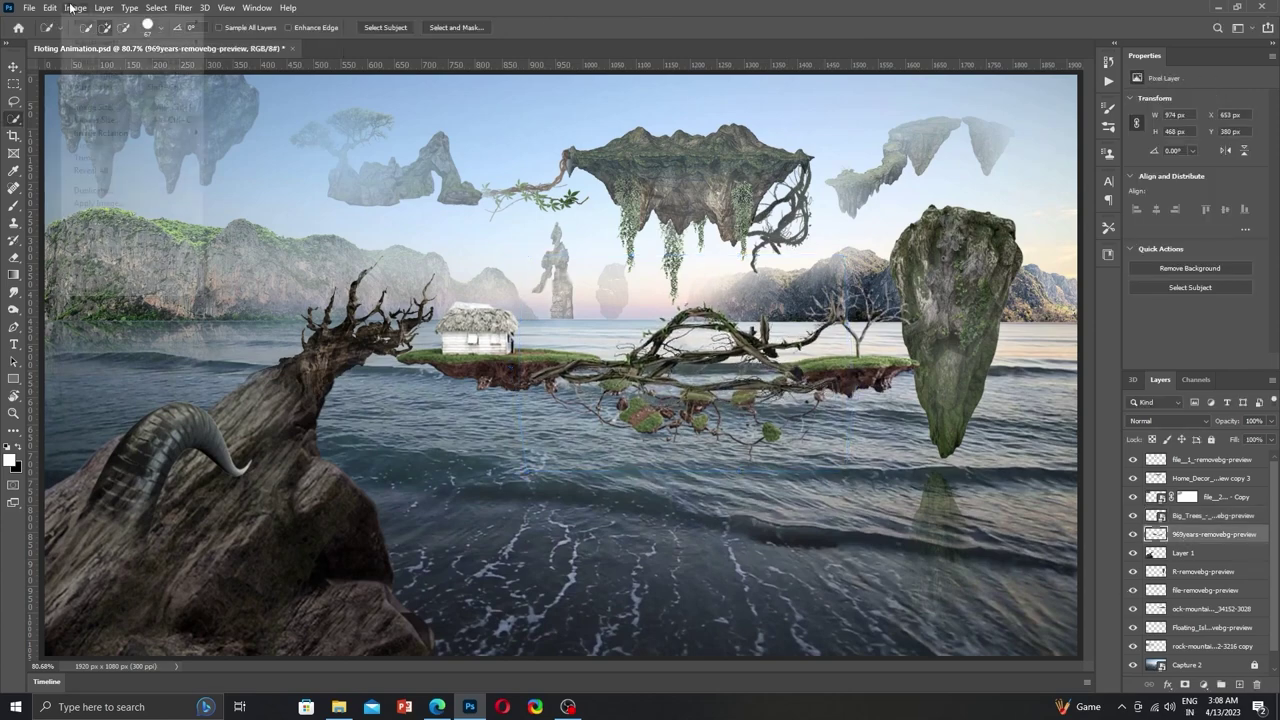
click(270, 247)
drag(896, 357, 909, 360)
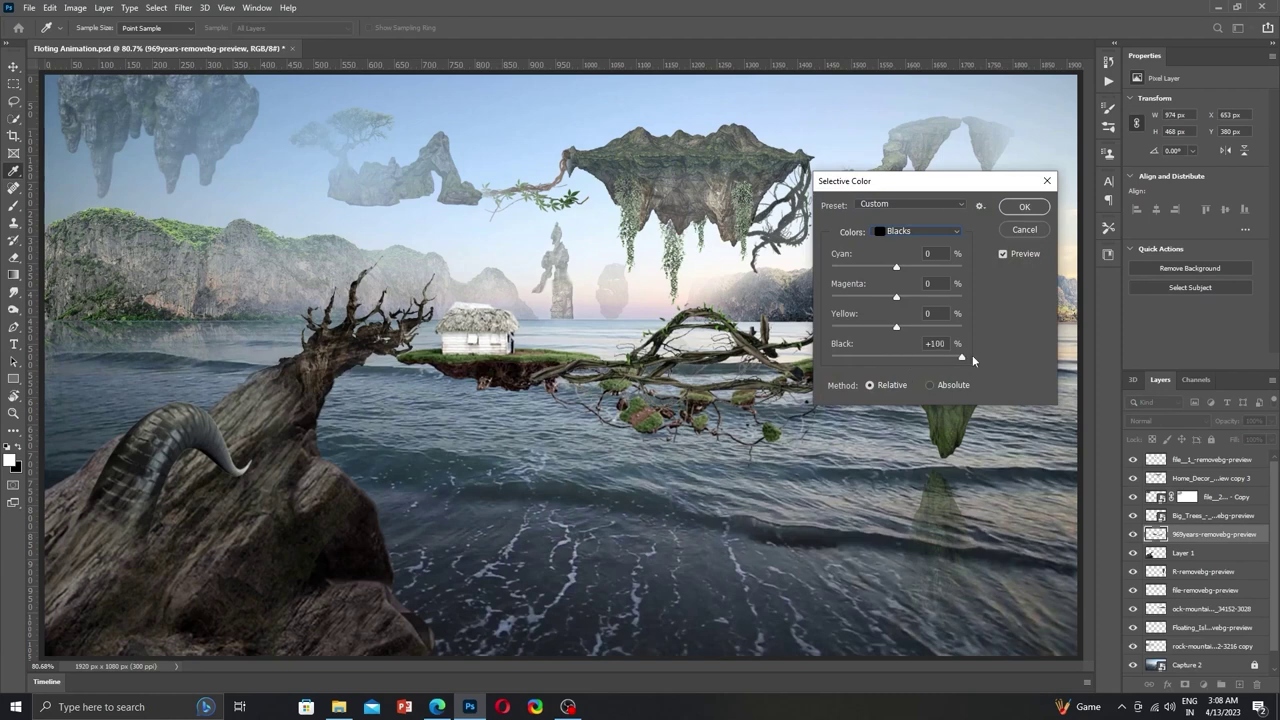
click(878, 238)
click(900, 261)
click(915, 231)
click(905, 342)
click(1012, 208)
Reapply Selective Color to the island layer with the Blacks range set to -9.
click(75, 7)
click(270, 247)
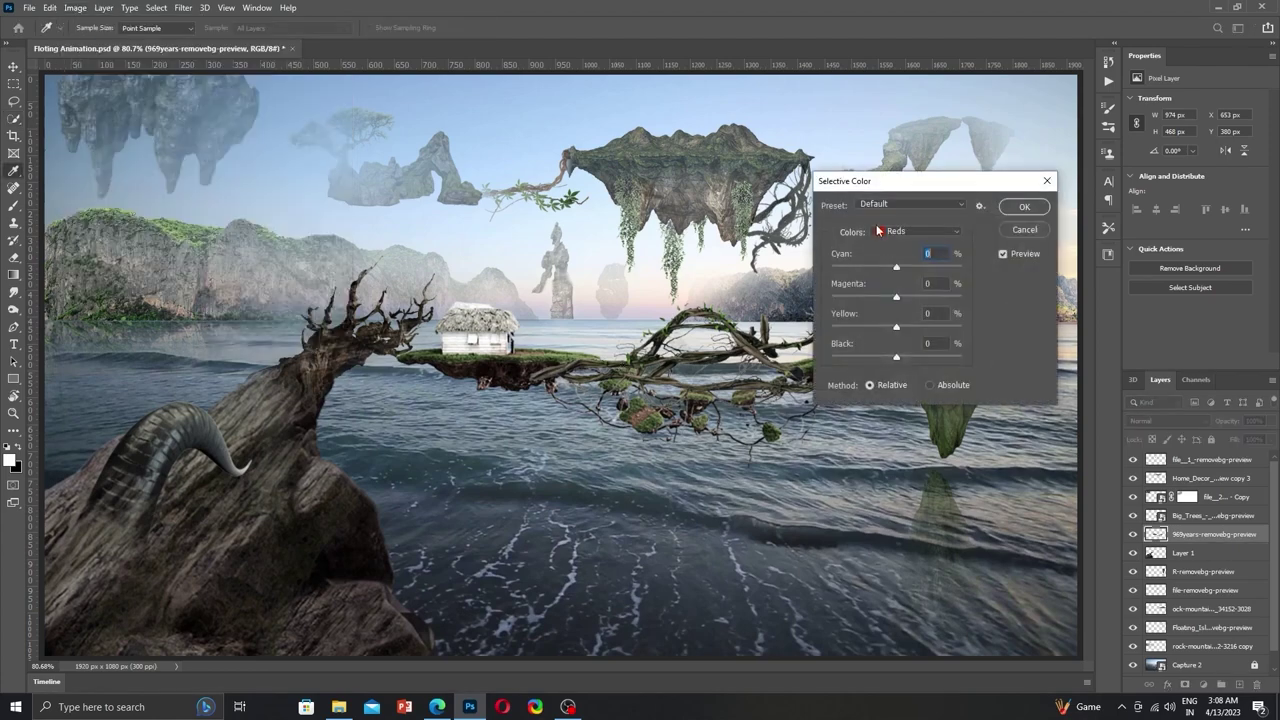
click(878, 231)
click(918, 352)
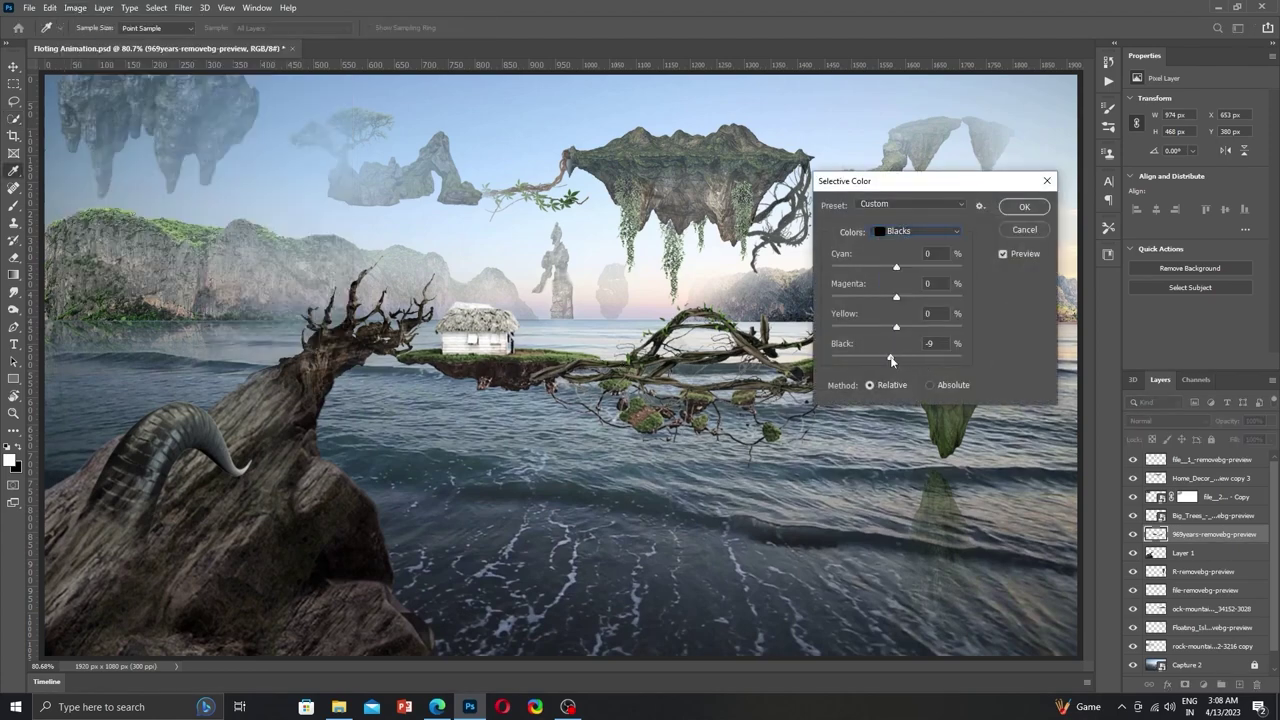
key(Return)
key(w)
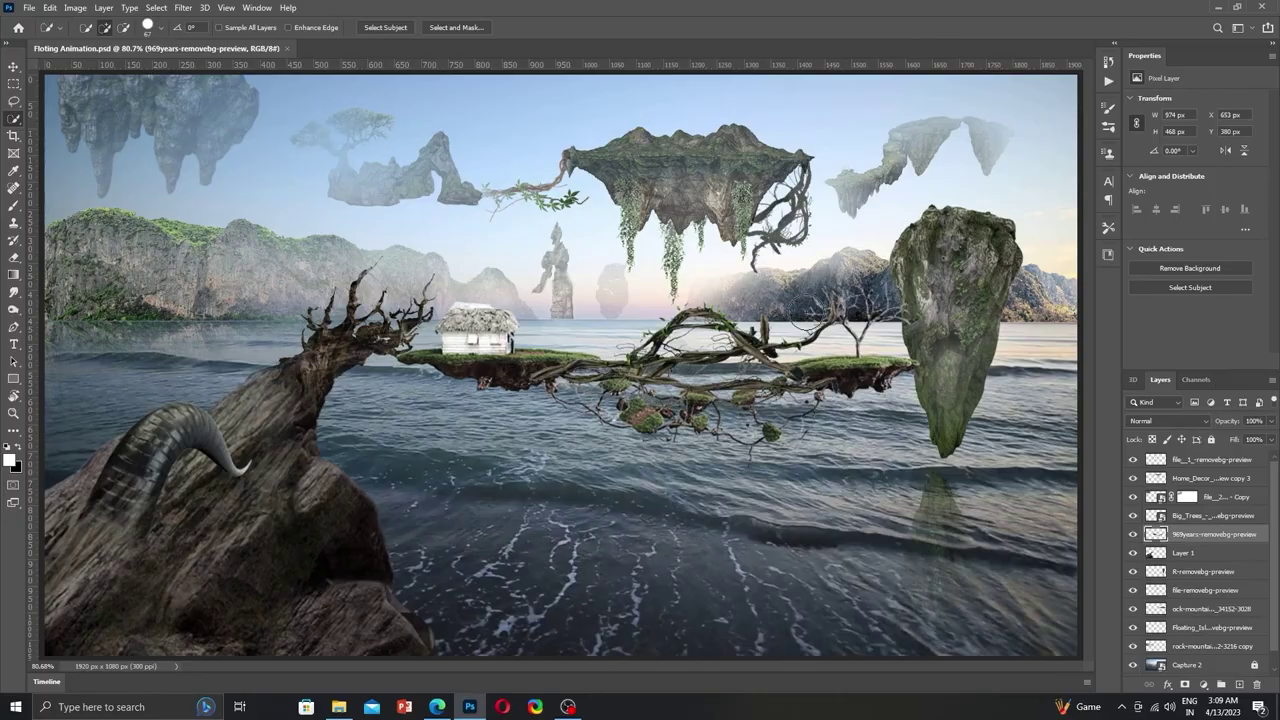
Place the driftwood tree image, shrunk and set onto the right island.
click(1219, 7)
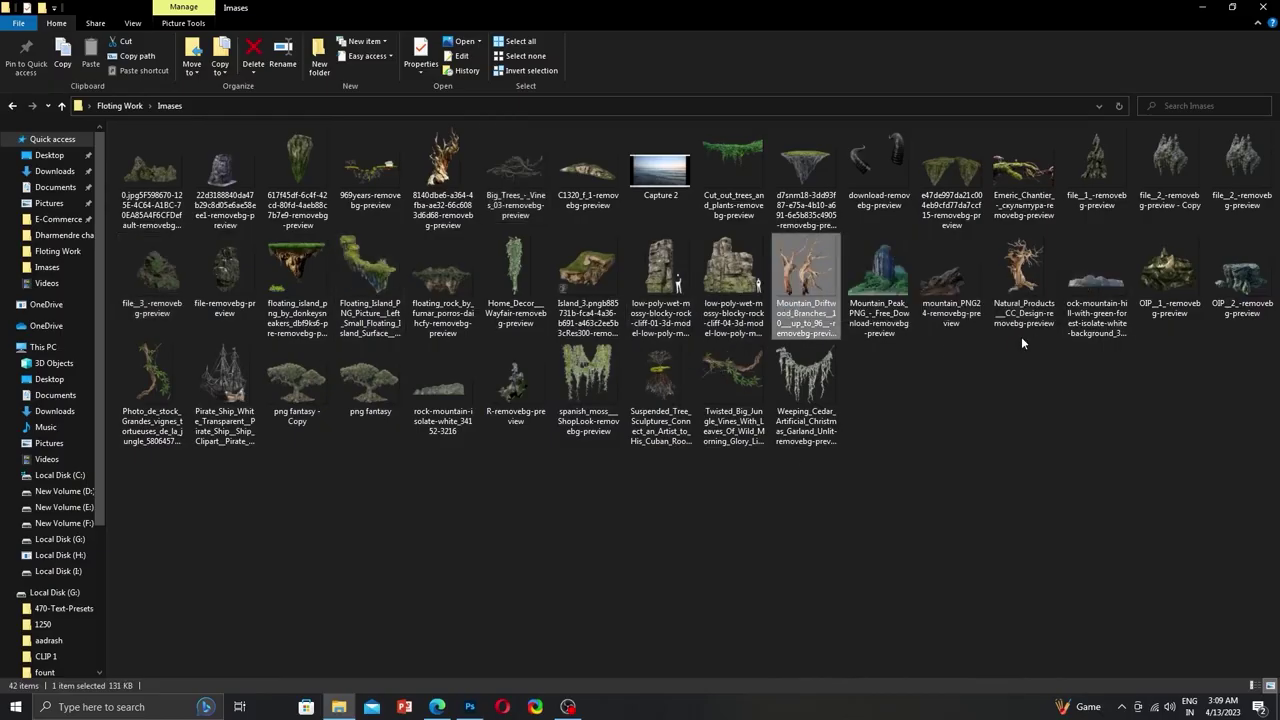
mouse_move(1021, 330)
mouse_down()
mouse_move(476, 688)
mouse_move(844, 338)
mouse_up()
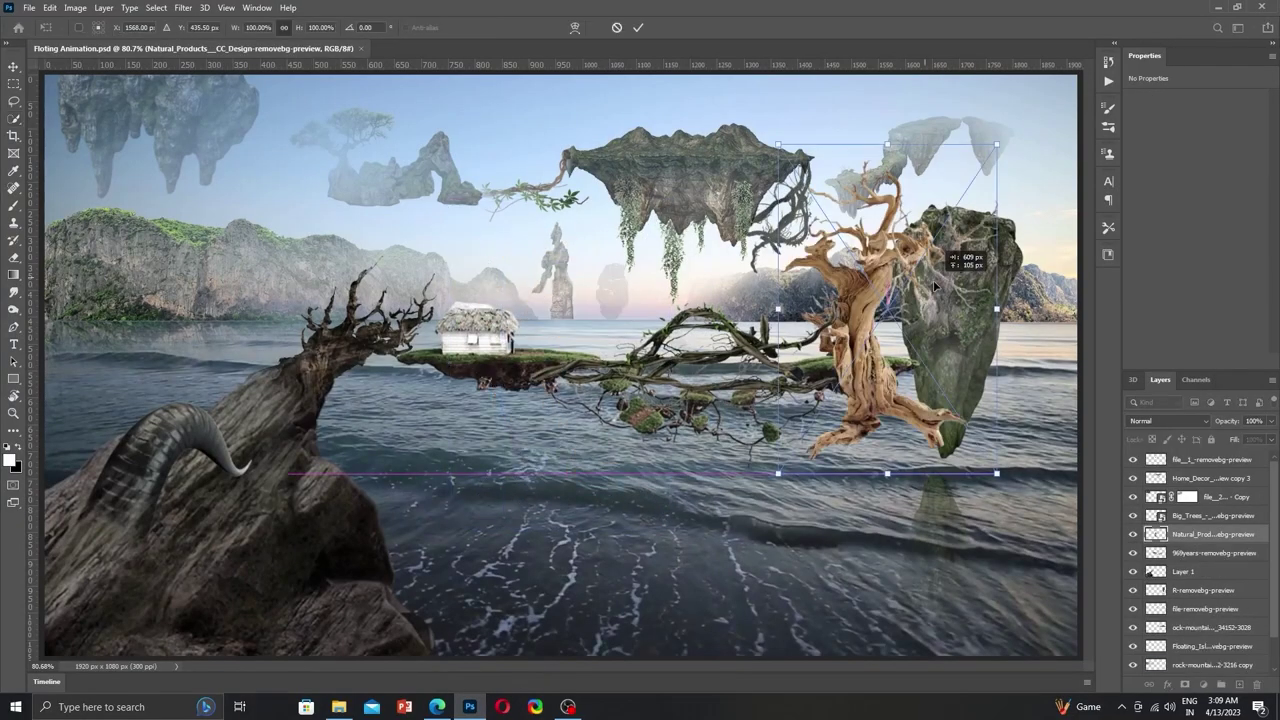
mouse_move(937, 287)
mouse_down()
mouse_move(565, 305)
mouse_move(900, 330)
mouse_up()
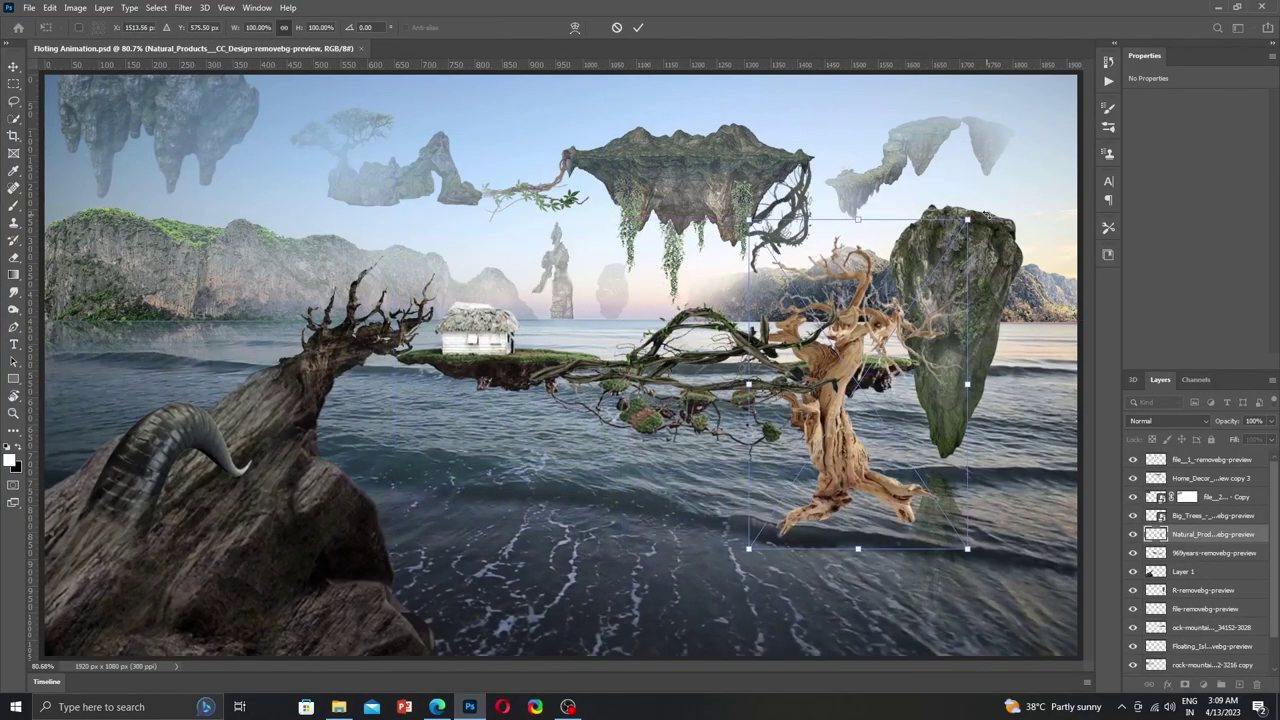
mouse_move(978, 237)
mouse_down()
mouse_move(830, 460)
mouse_move(883, 290)
mouse_up()
drag(797, 218, 814, 244)
drag(860, 323, 878, 333)
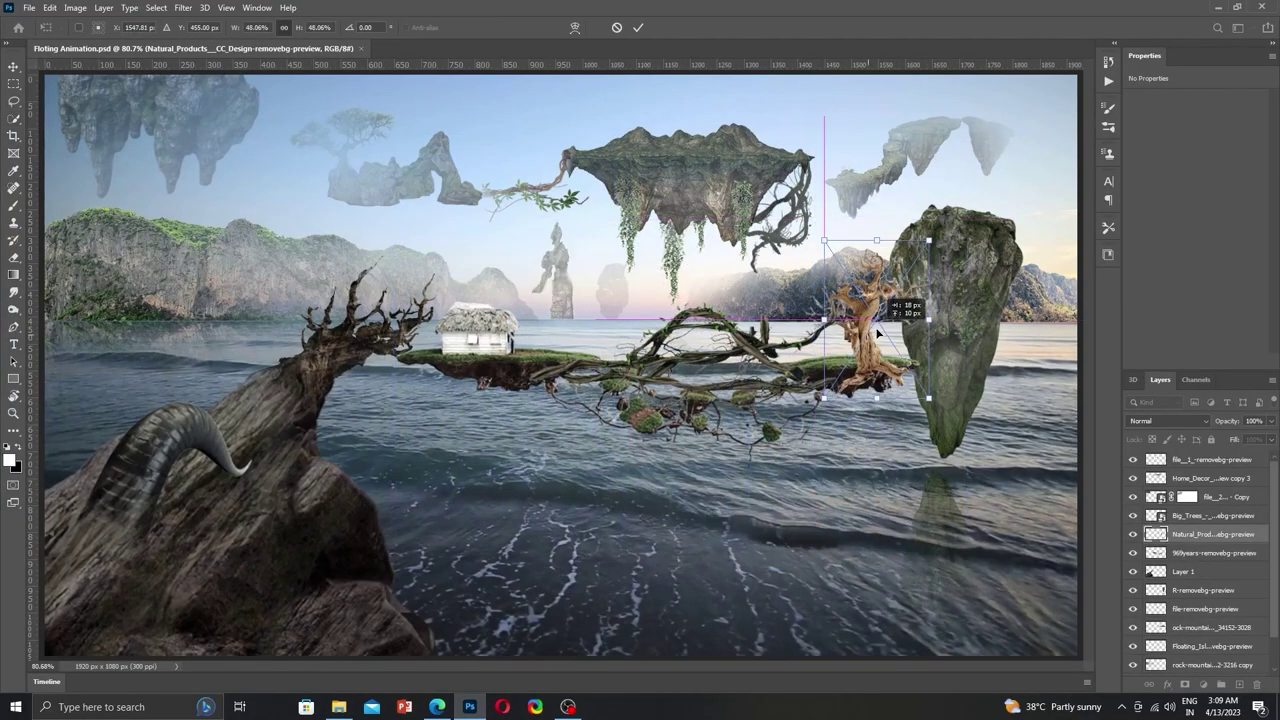
key(Return)
key(w)
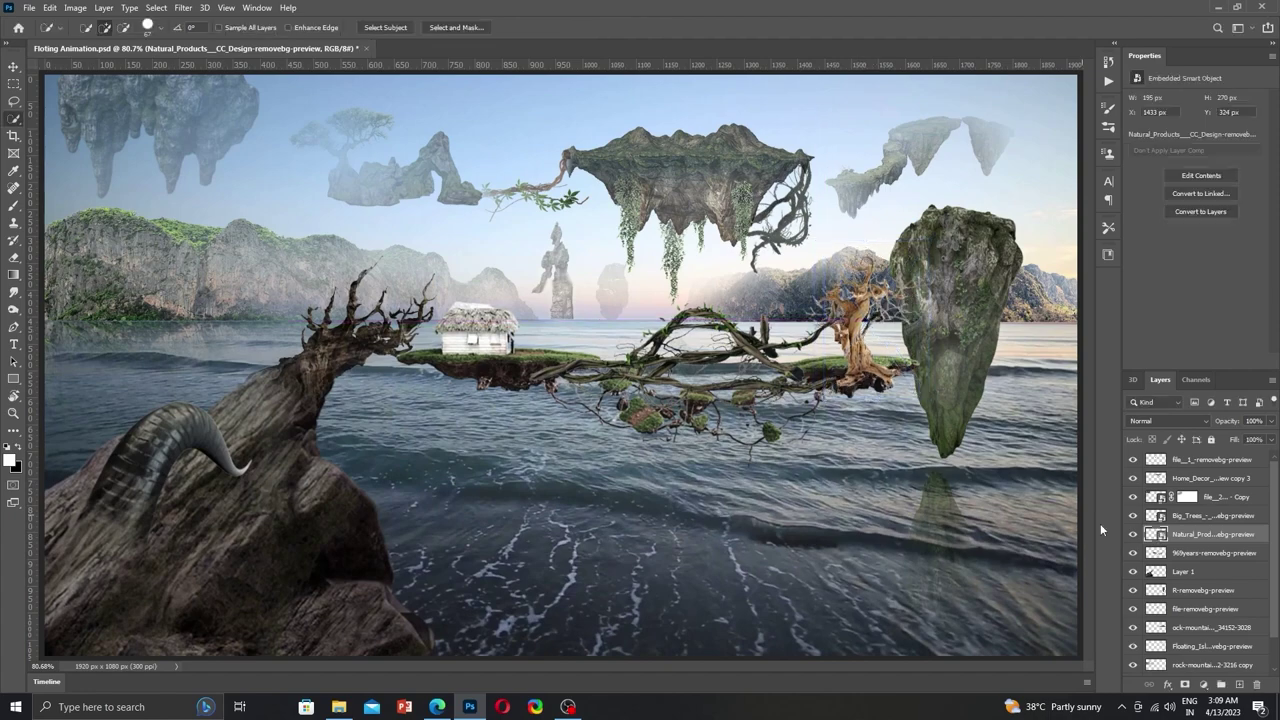
Make a feathered lasso selection around the tree area on the island-and-hut layer.
click(1160, 553)
key(l)
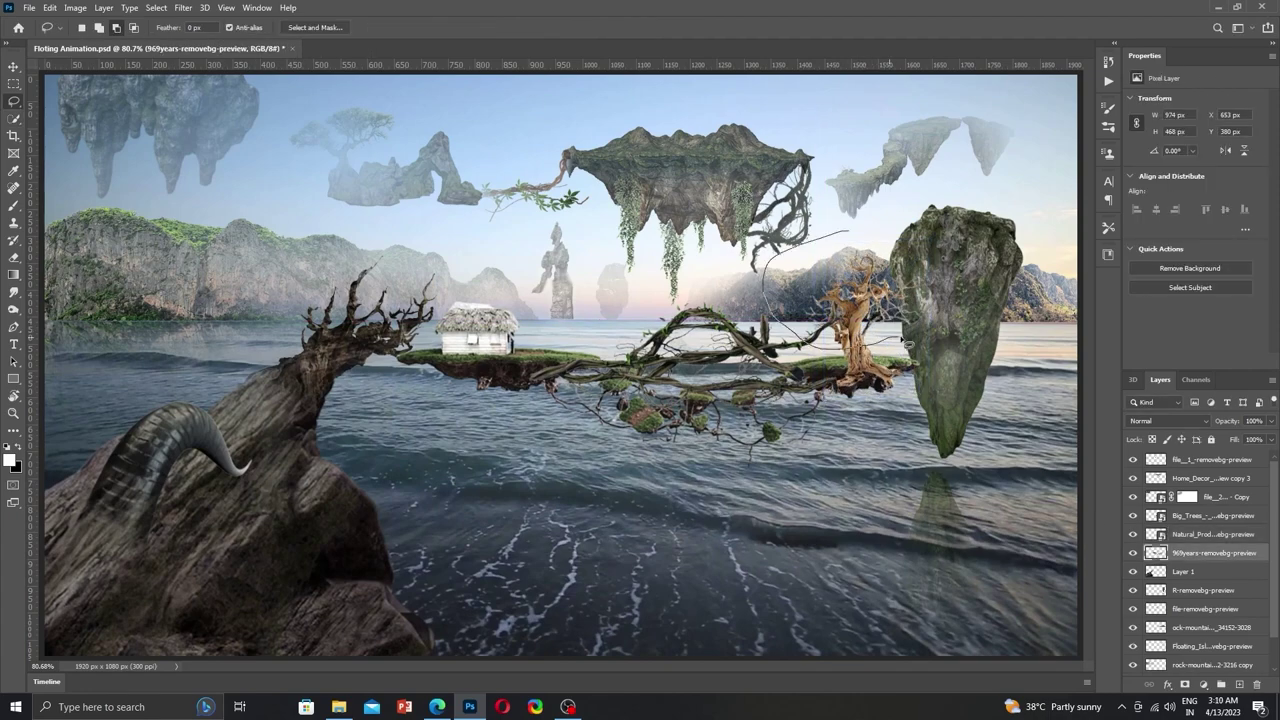
drag(855, 238, 831, 243)
right_click(831, 243)
click(868, 283)
key(Return)
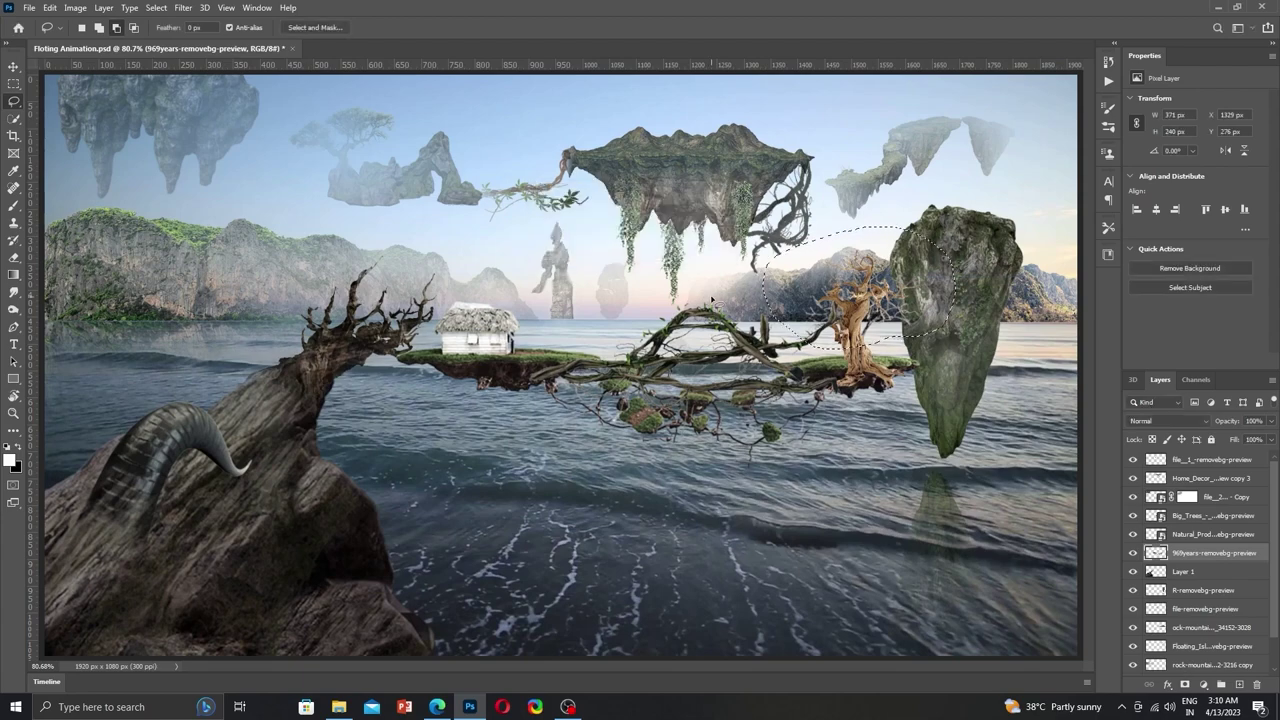
Rasterize the tree layer and try Gradient Map and Selective Color adjustments on it.
click(1182, 534)
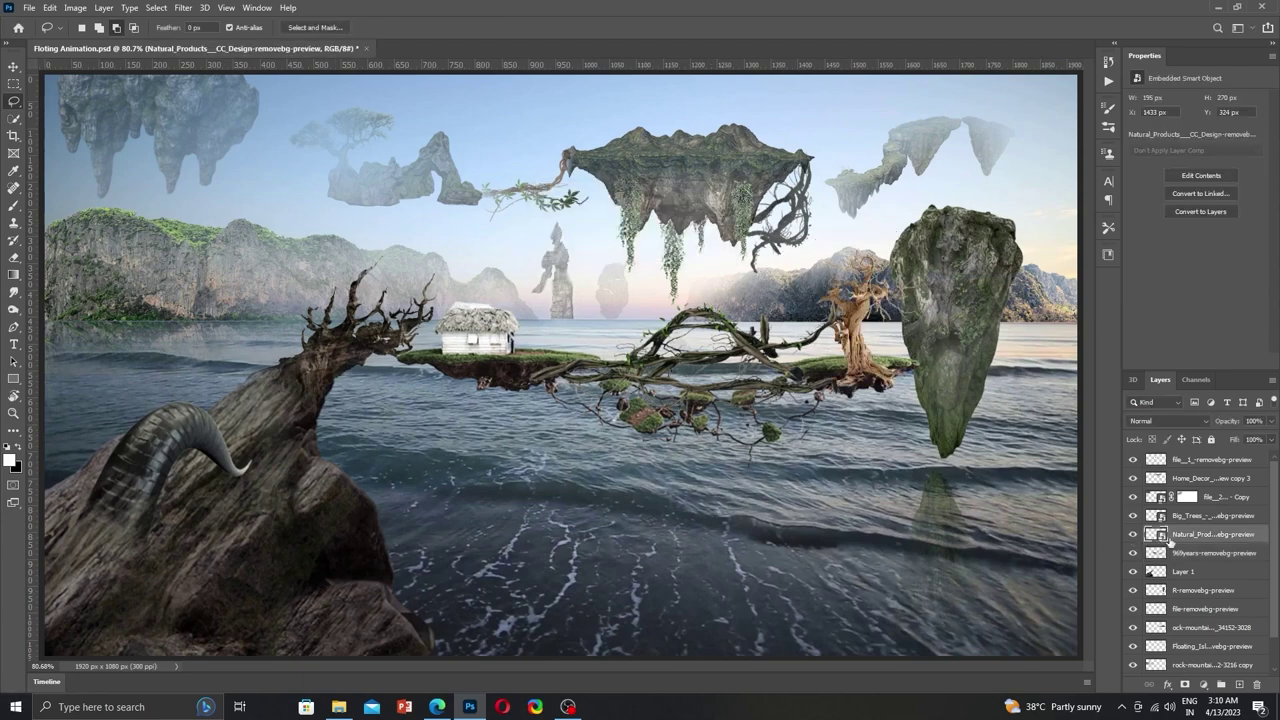
right_click(1182, 534)
click(1030, 362)
click(72, 9)
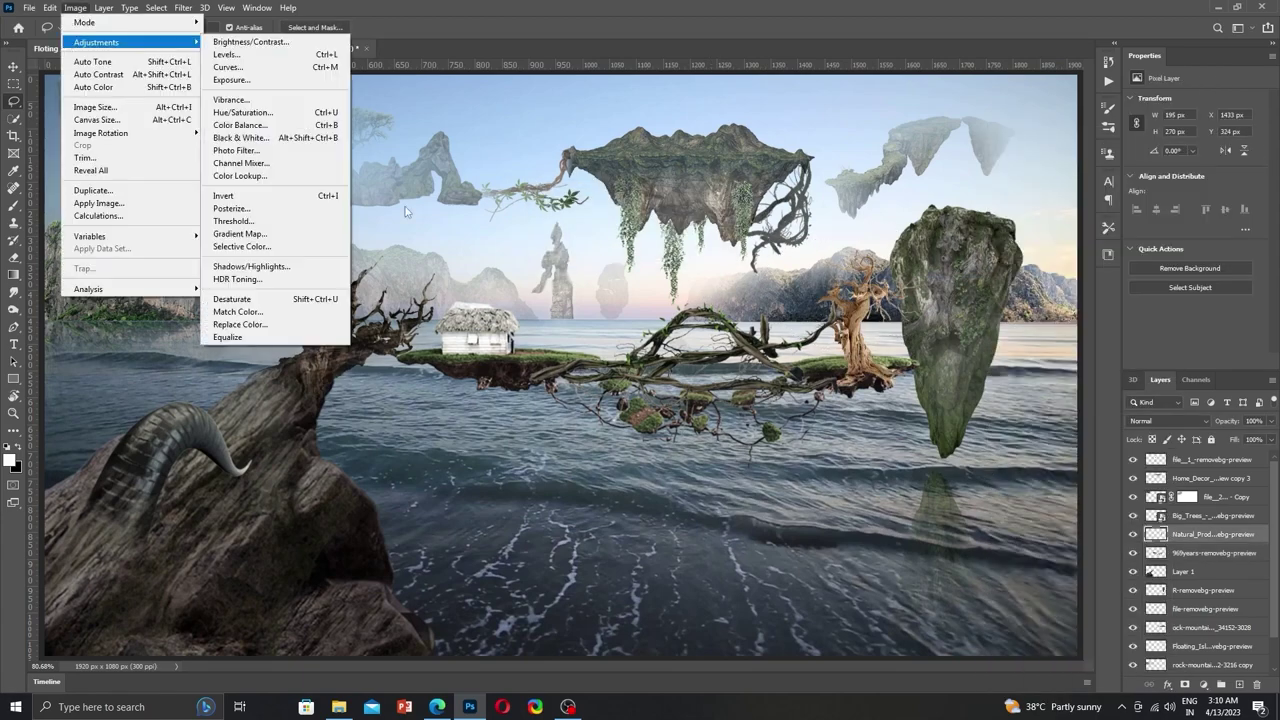
click(250, 266)
key(Escape)
click(80, 10)
click(279, 249)
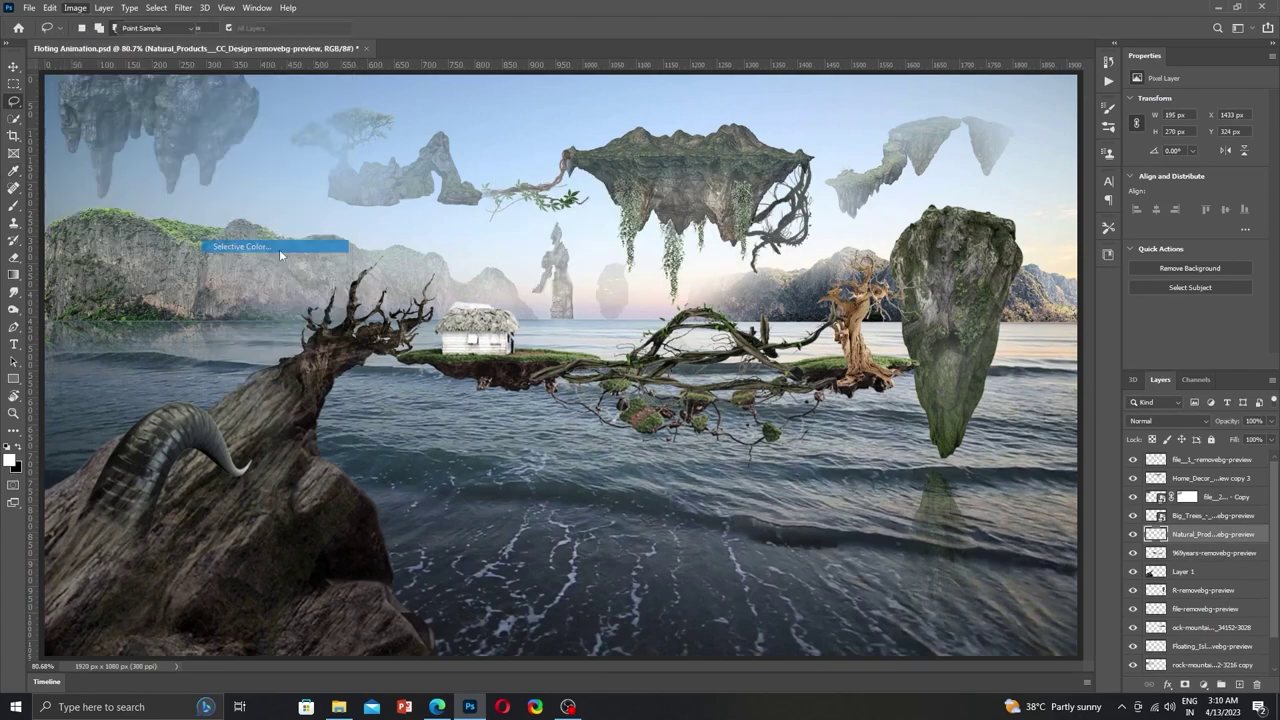
click(918, 231)
click(900, 345)
drag(870, 181, 202, 141)
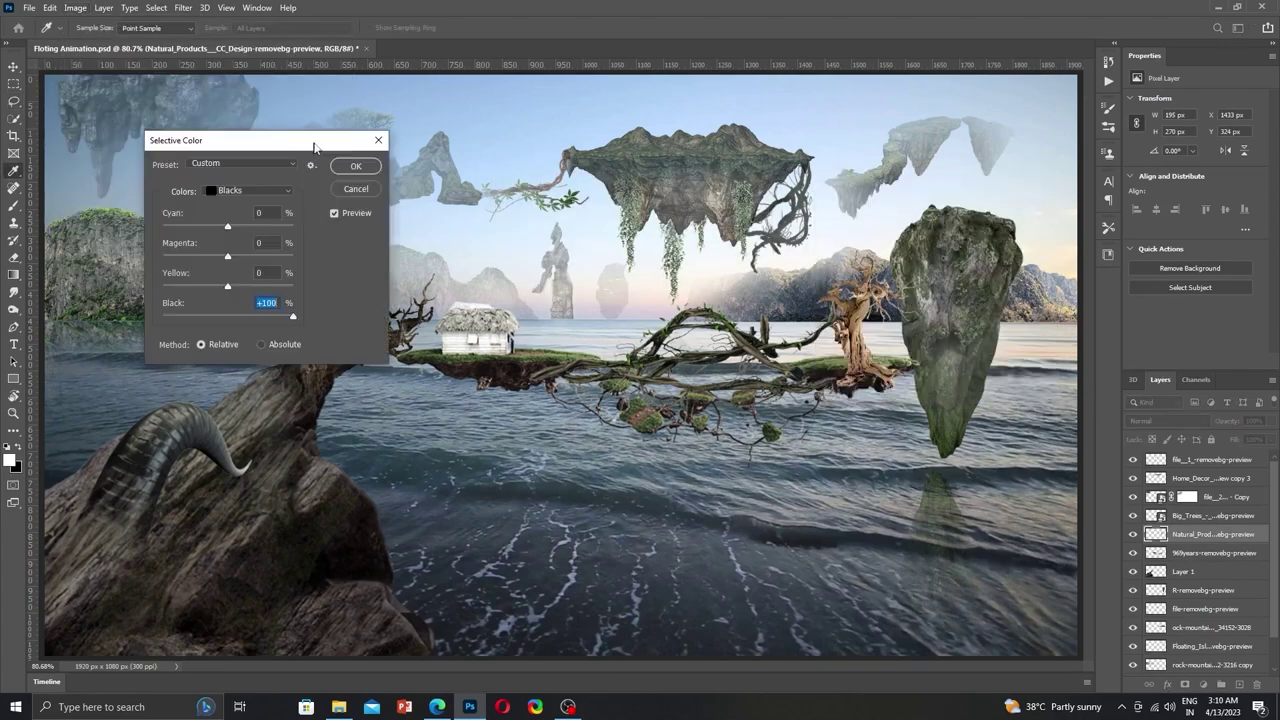
click(363, 166)
Apply a Selective Color adjustment to the tree's Blacks range.
click(75, 7)
click(240, 233)
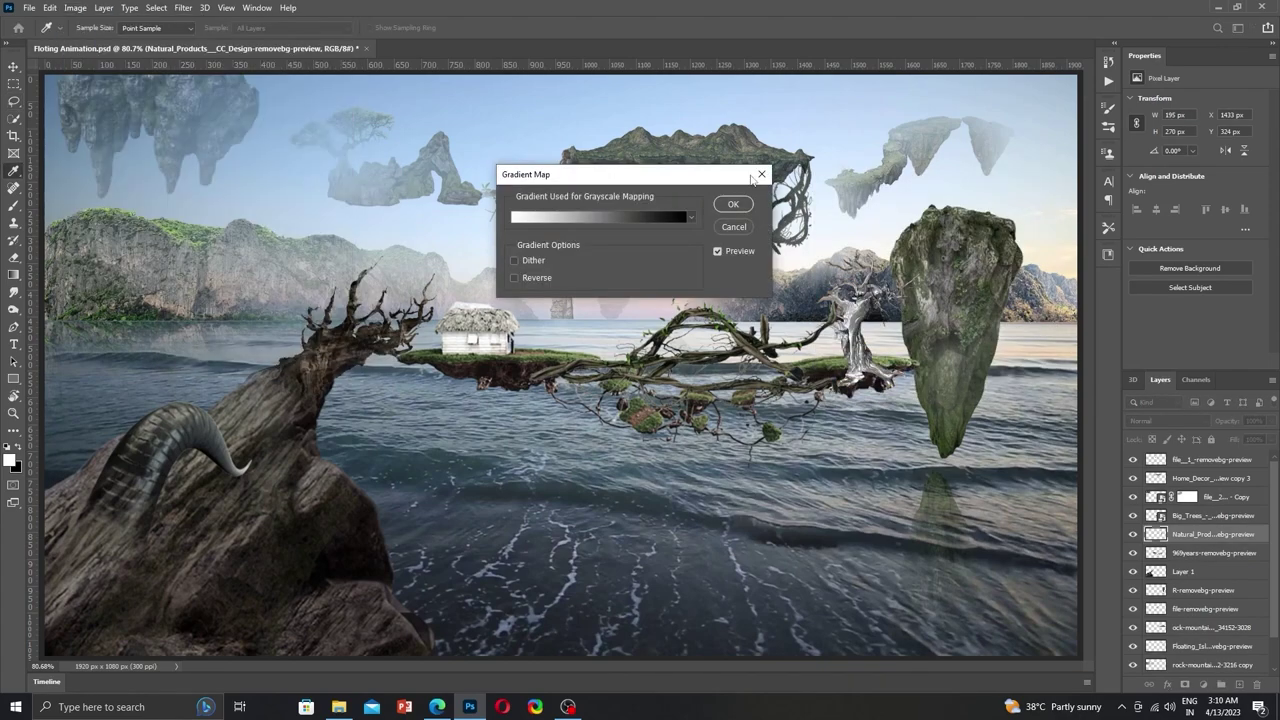
key(Escape)
click(75, 7)
click(241, 246)
click(234, 192)
click(242, 314)
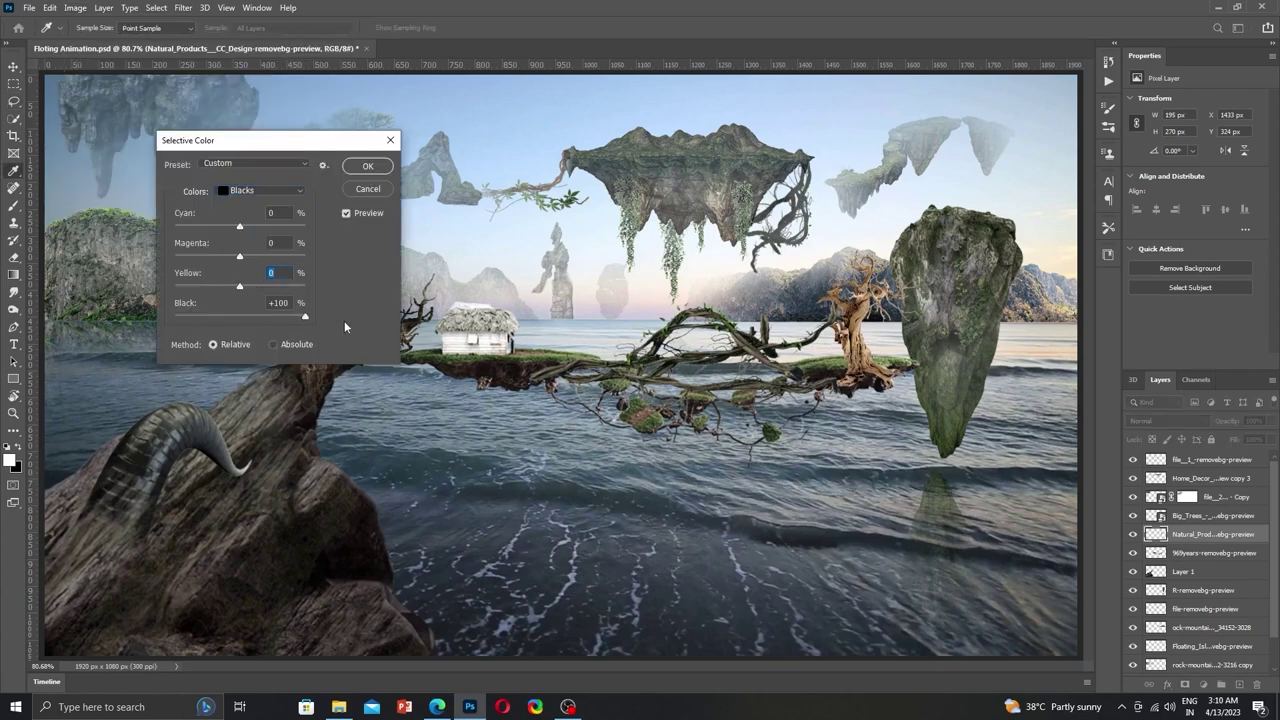
key(Return)
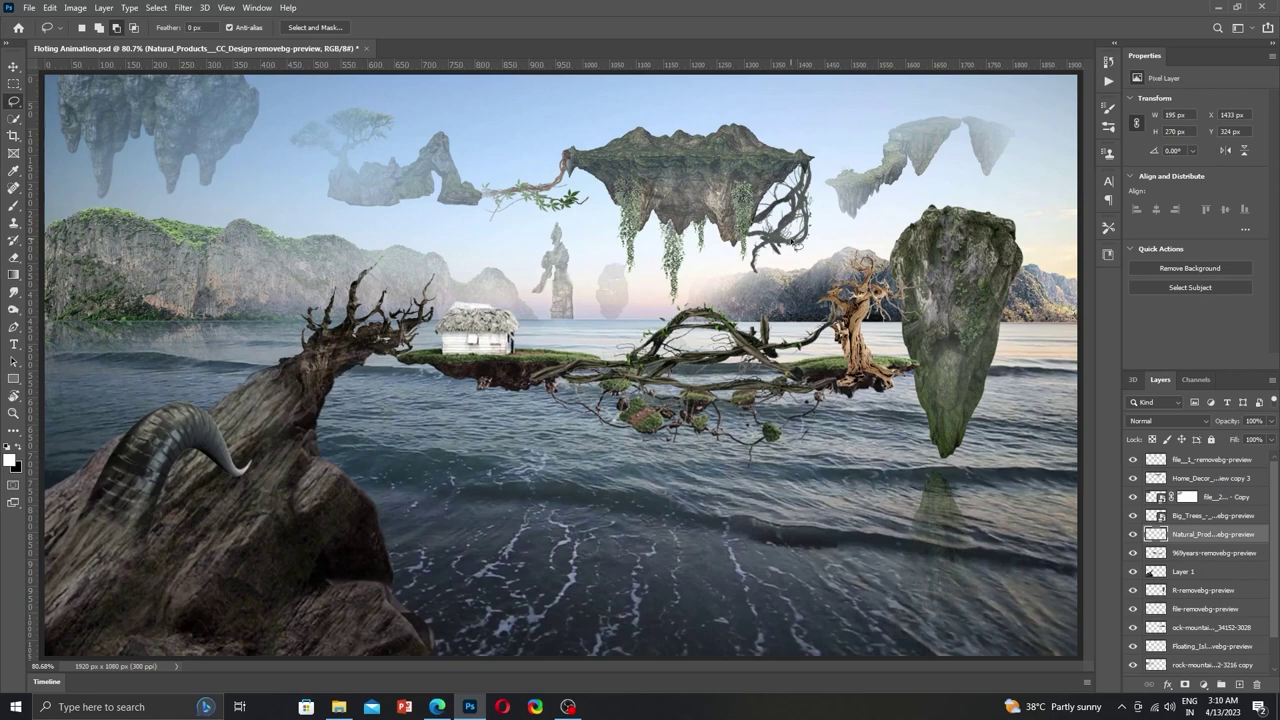
Darken the tree with Camera Raw: Exposure -1.25, Contrast -3, Highlights +18, Whites +4.
key(ctrl+shift+a)
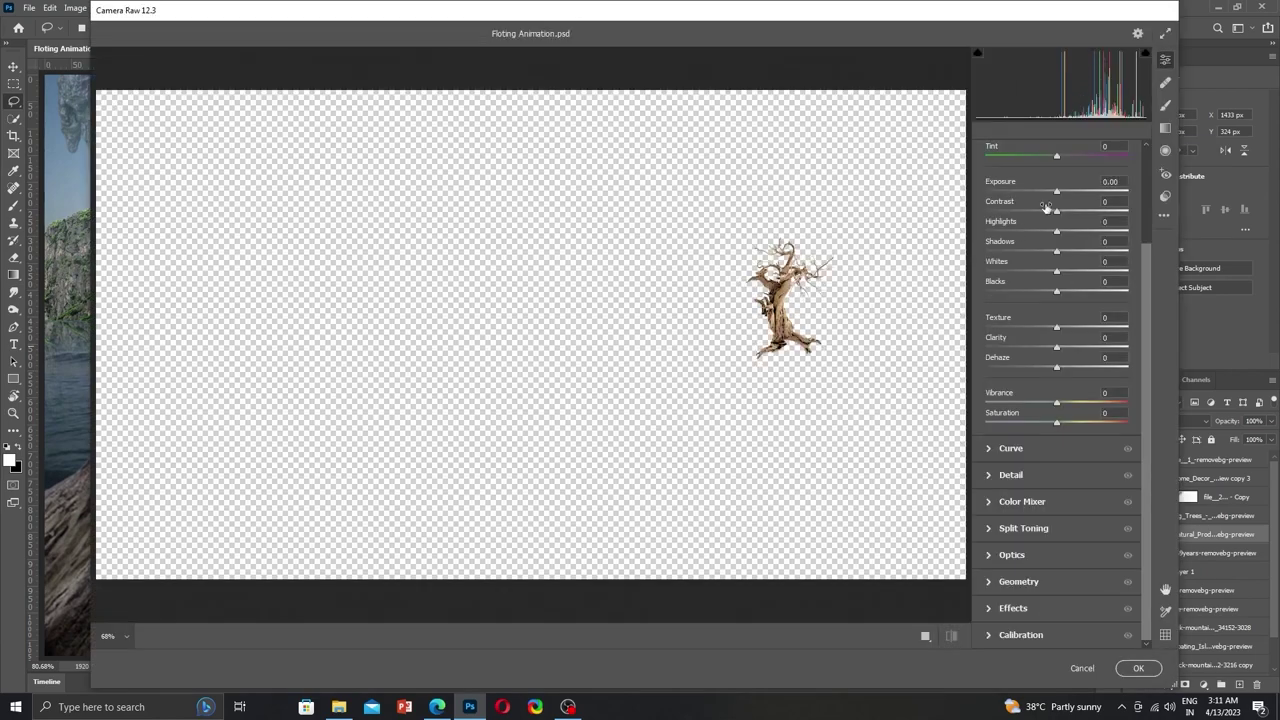
drag(1056, 190, 1027, 190)
click(1138, 668)
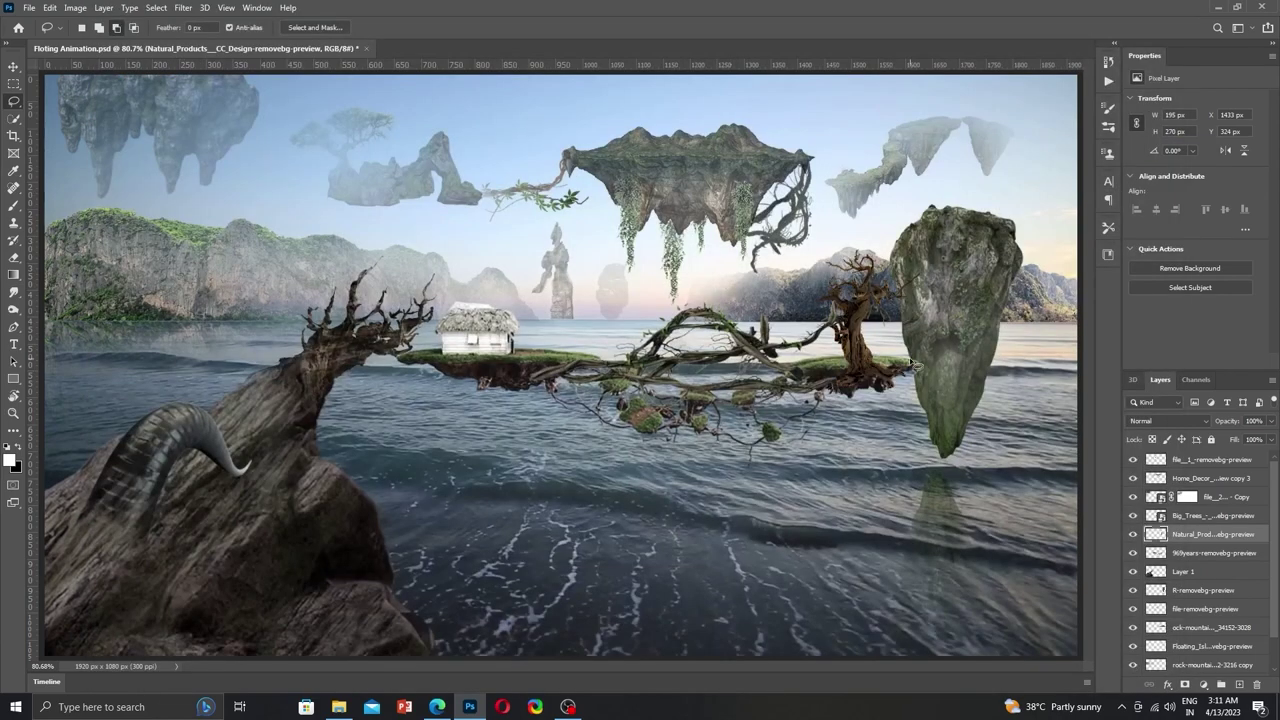
key(ctrl+z)
key(ctrl+shift+a)
mouse_move(1056, 190)
mouse_down()
mouse_move(1042, 190)
mouse_move(1069, 217)
mouse_up()
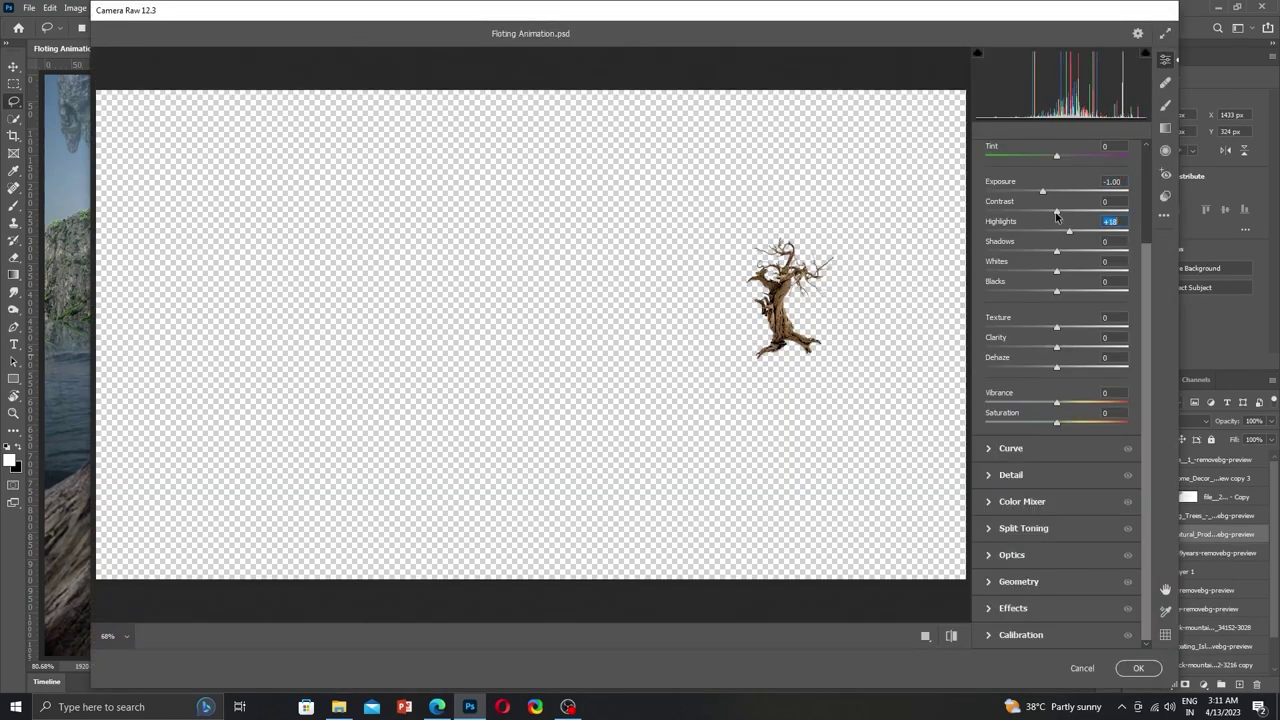
click(1138, 668)
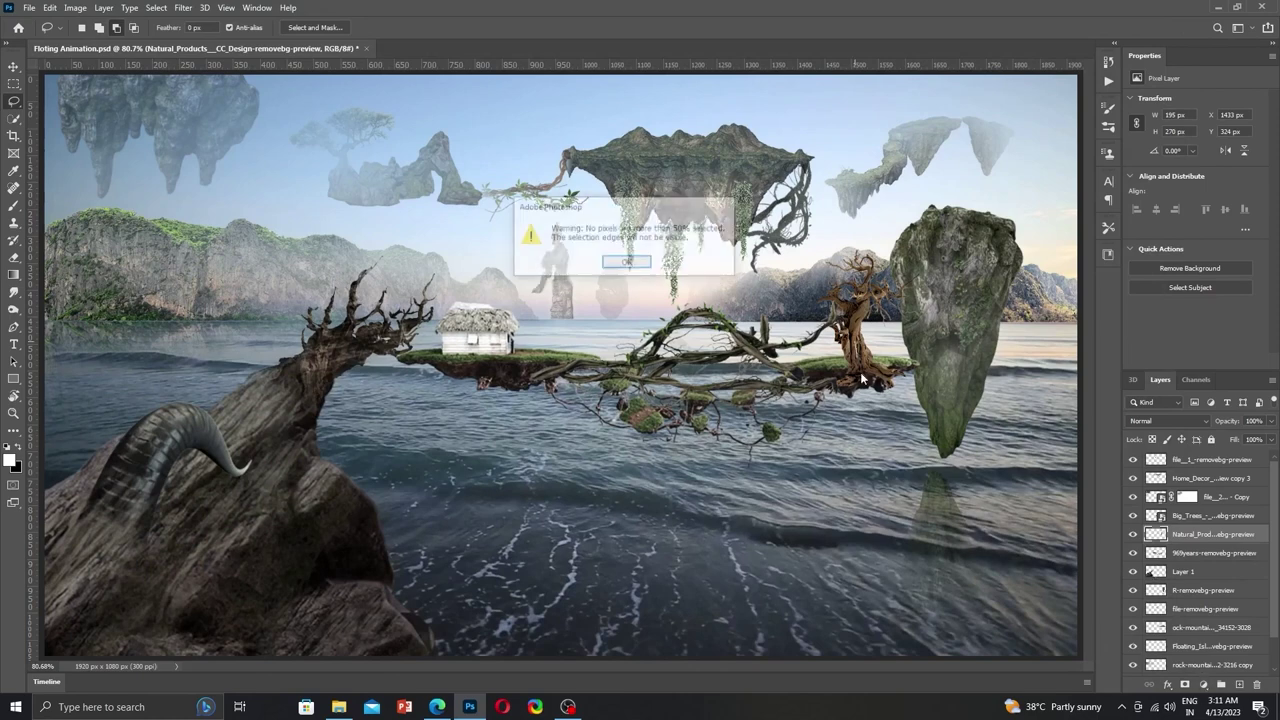
Nudge the tree slightly up and left on the island.
key(Return)
key(v)
mouse_move(872, 362)
mouse_down()
mouse_move(862, 344)
mouse_move(868, 358)
mouse_up()
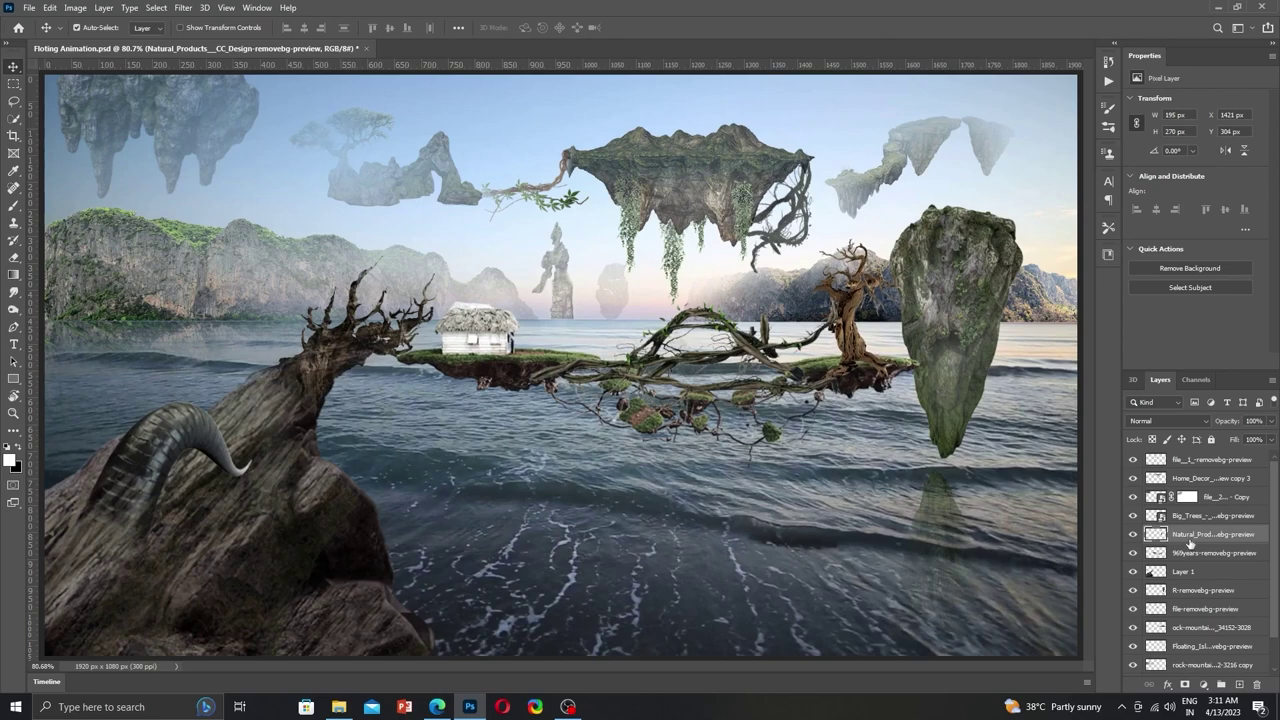
Add a layer mask to the tree layer and set up a black brush for masking.
click(1185, 685)
key(b)
scroll(833, 385, up, 5)
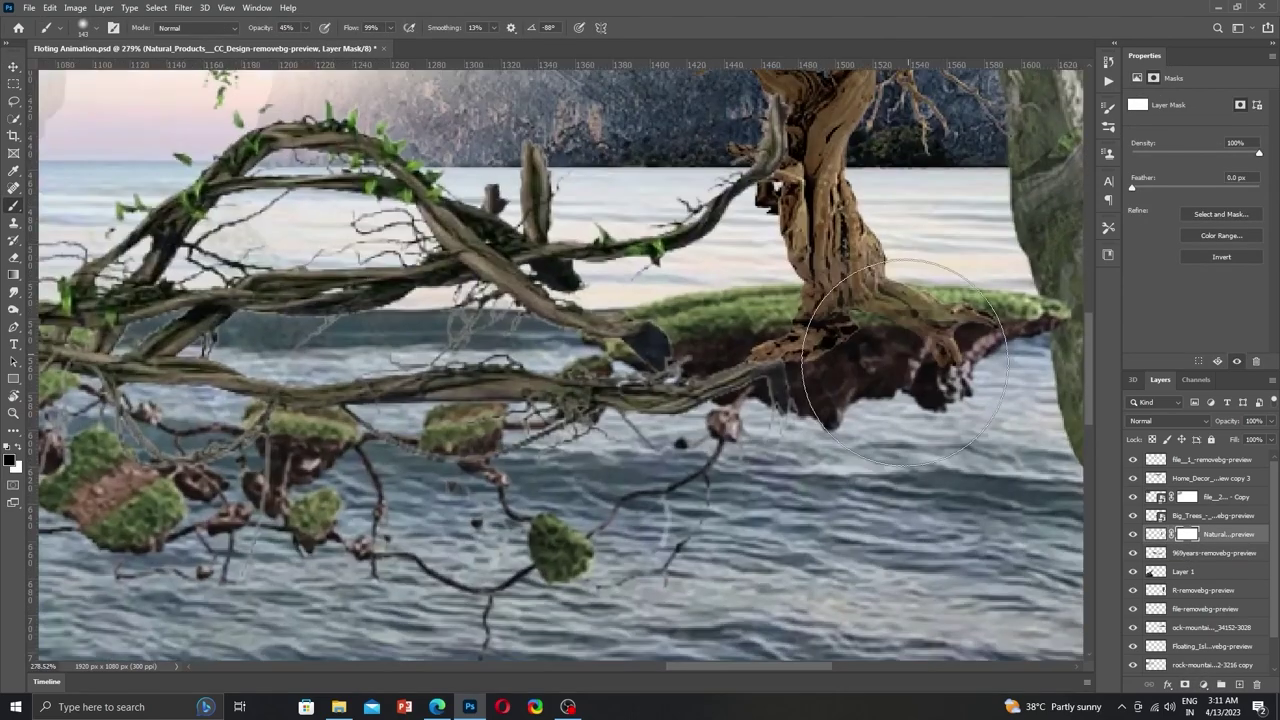
key(ctrl+z)
right_click(875, 400)
drag(829, 400, 900, 420)
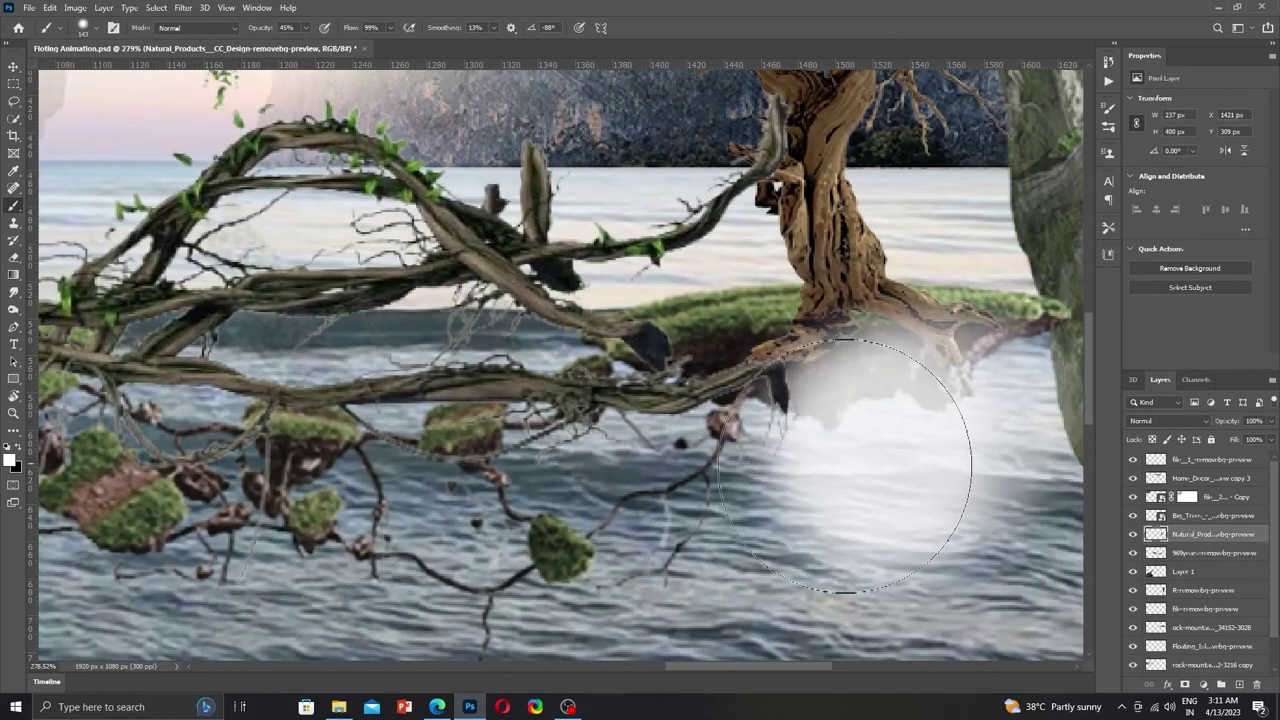
key(ctrl+z)
key(ctrl+shift+z)
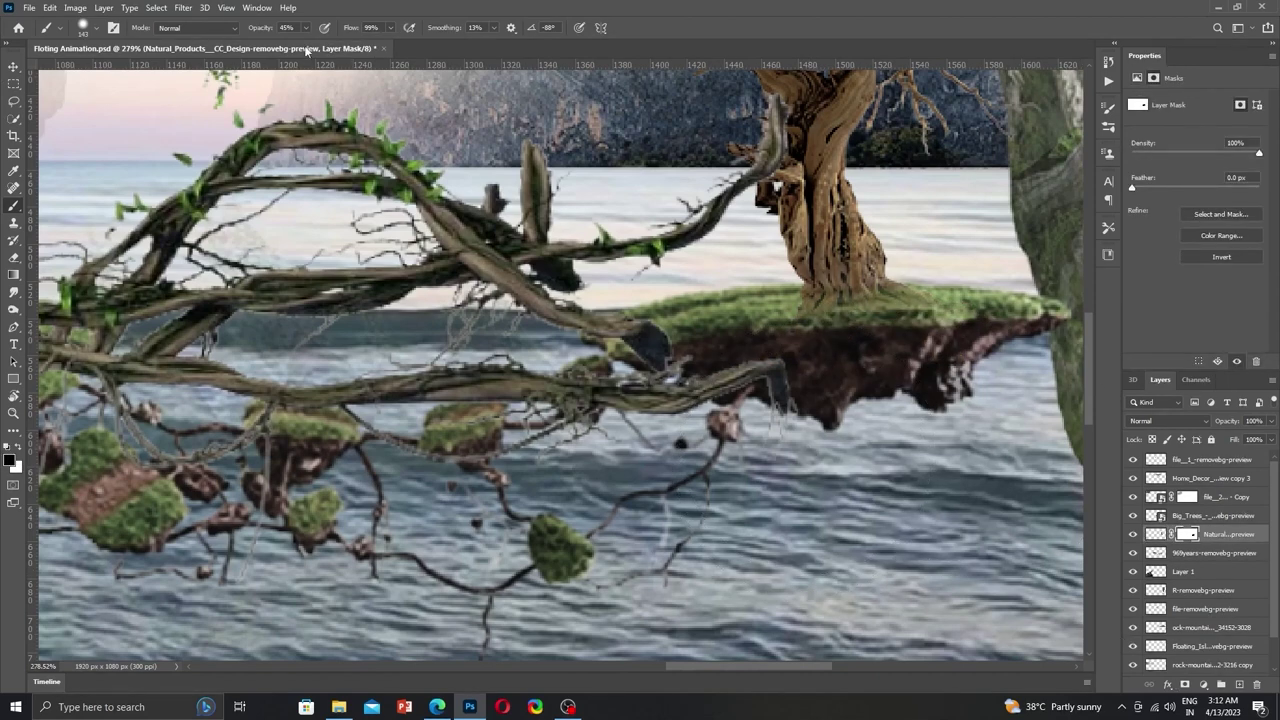
Mask the island layer to fade the hanging roots, then restore dark roots on the tree mask.
ctrl+click(686, 337)
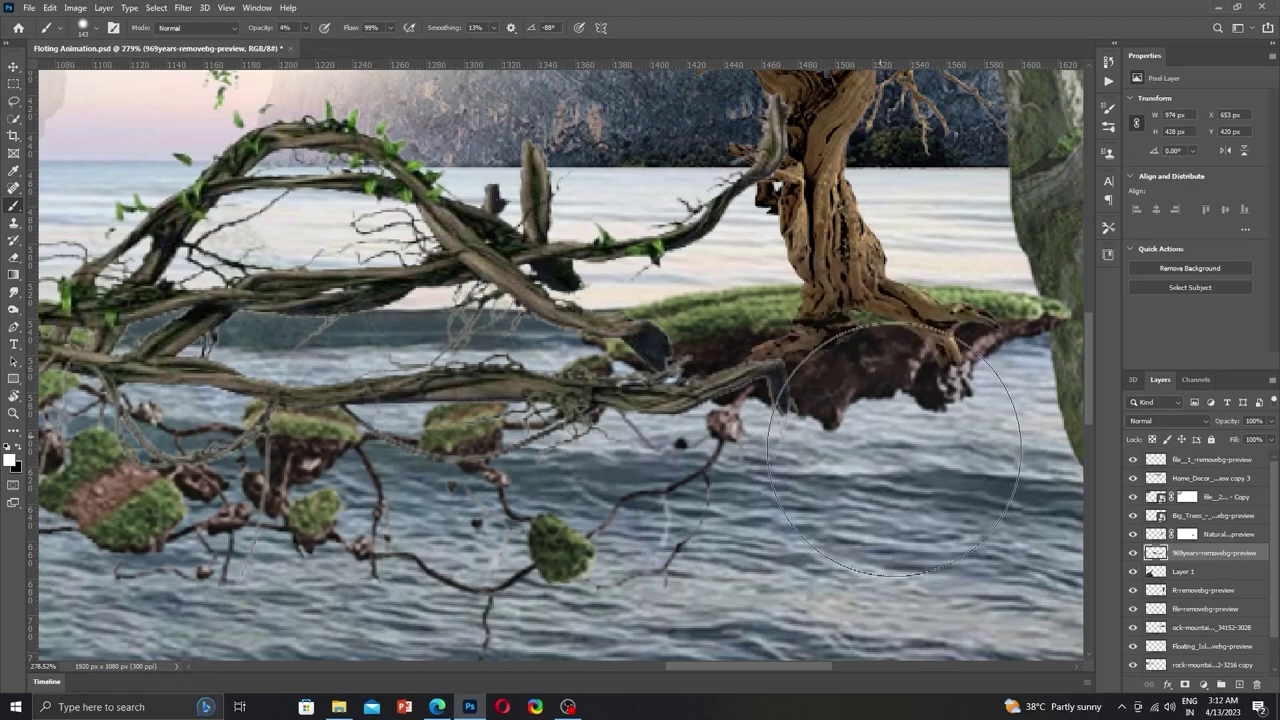
click(1185, 686)
drag(880, 370, 957, 443)
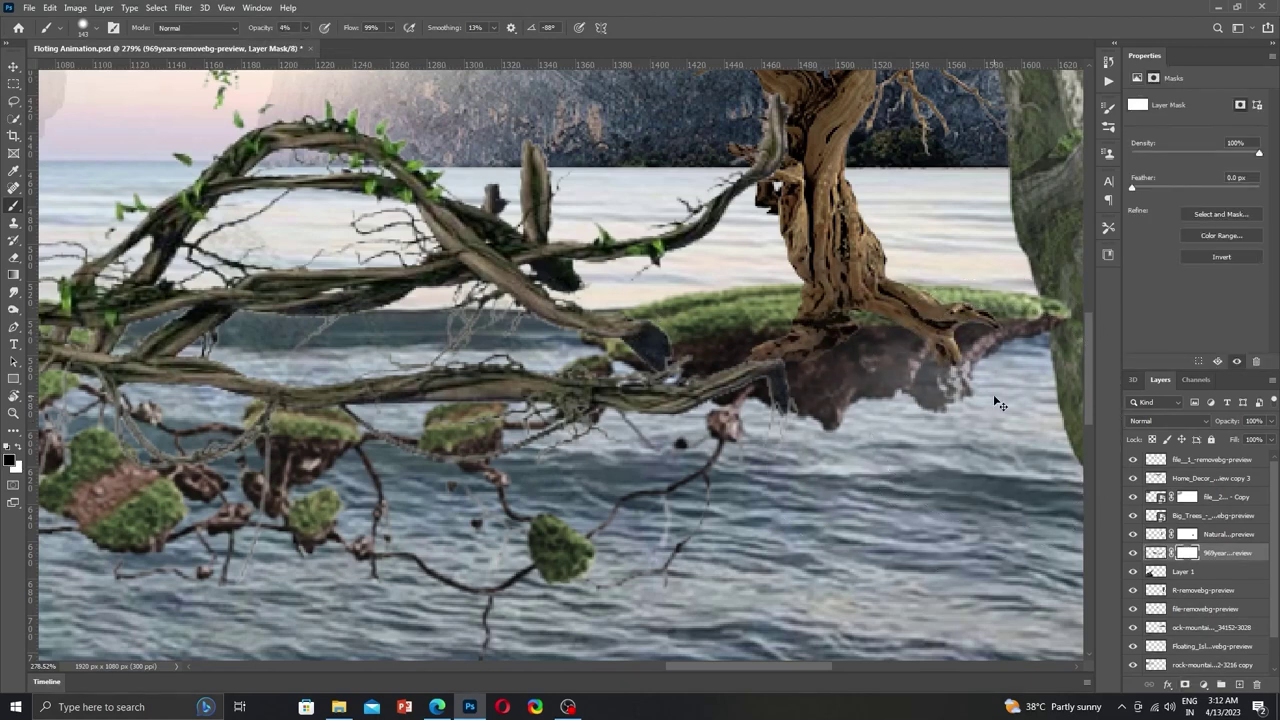
ctrl+click(993, 394)
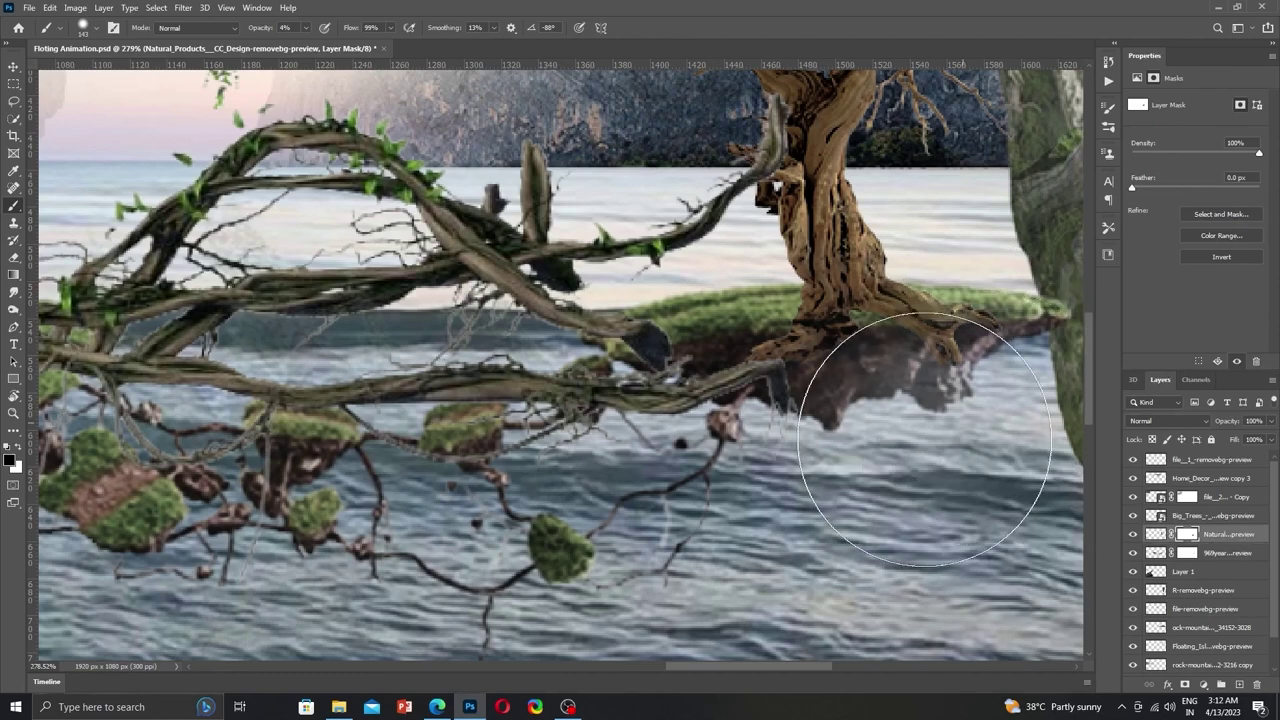
mouse_move(985, 373)
mouse_down()
mouse_move(876, 452)
mouse_move(896, 429)
mouse_up()
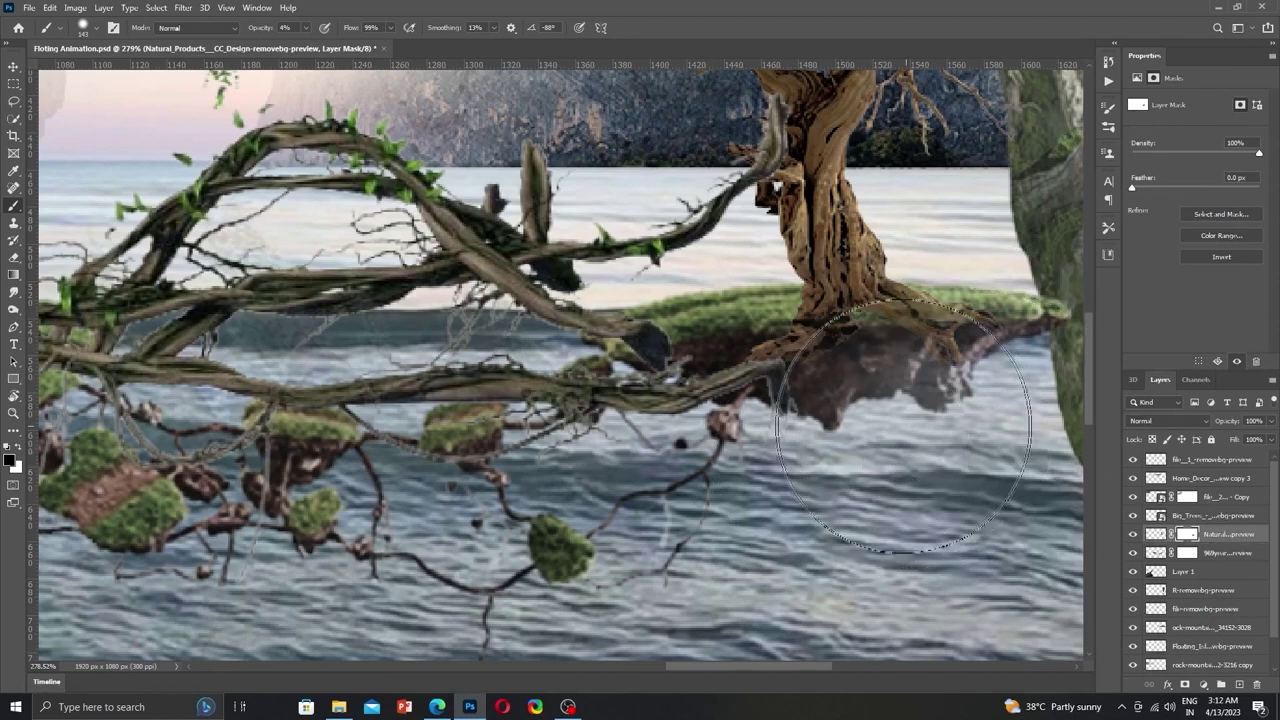
Check the brush settings and review the whole composition fitted in view.
scroll(896, 430, up, 3)
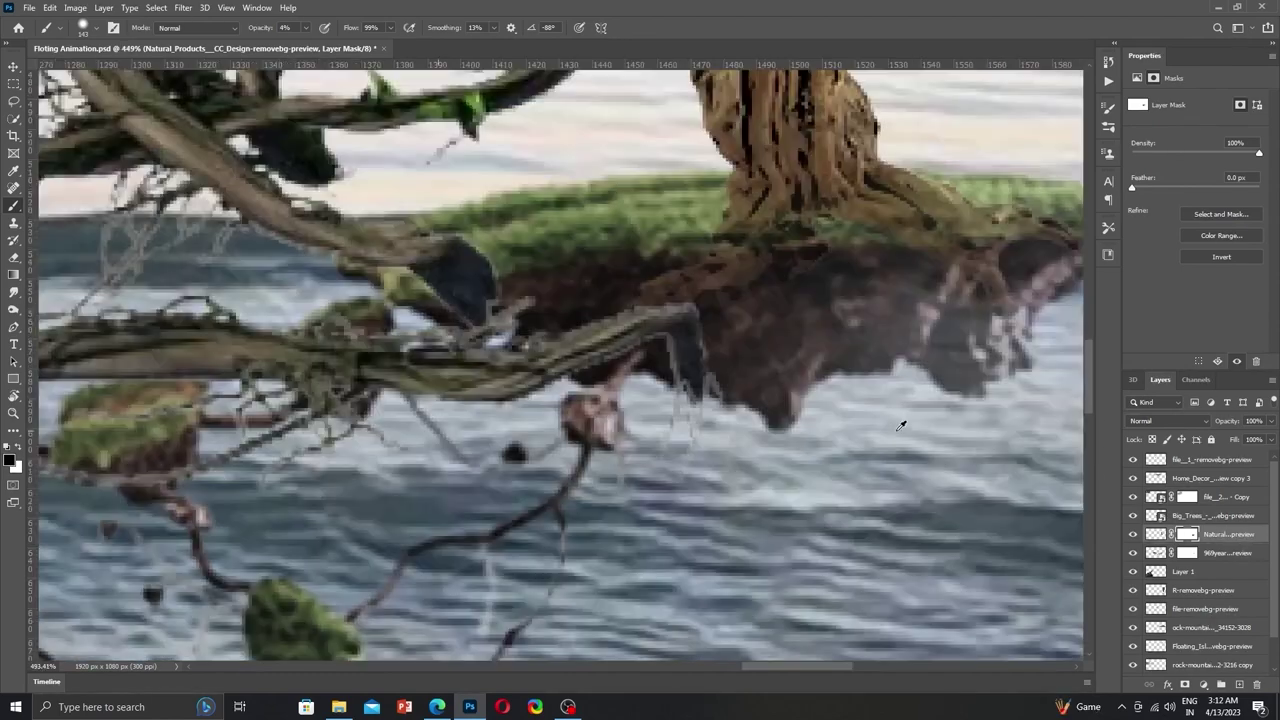
right_click(921, 466)
key(Return)
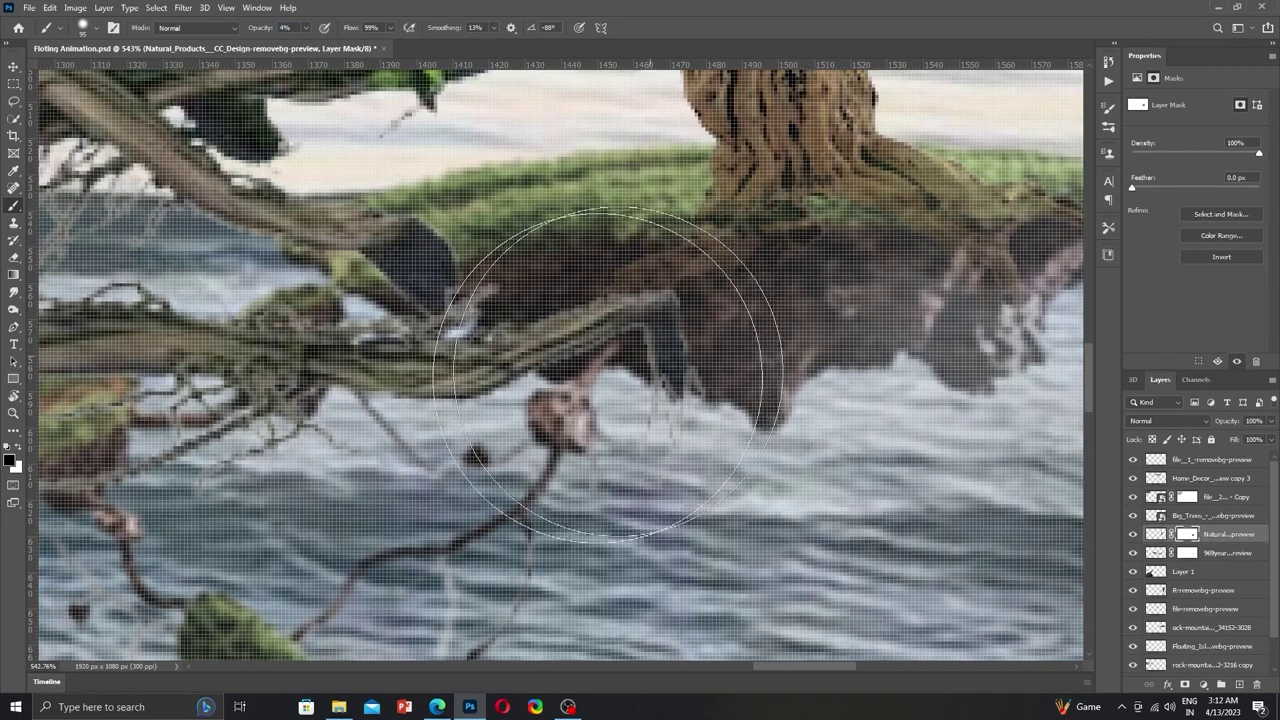
scroll(825, 397, right, 5)
scroll(825, 397, right, 2)
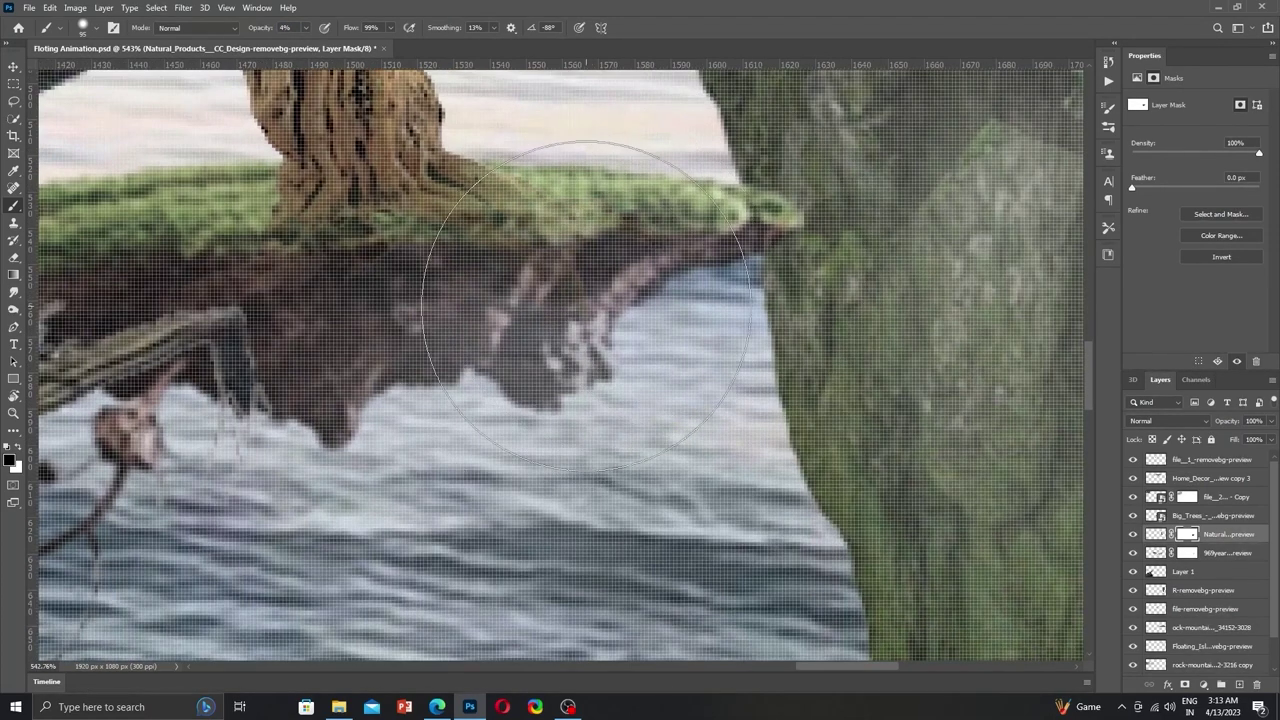
key(ctrl+0)
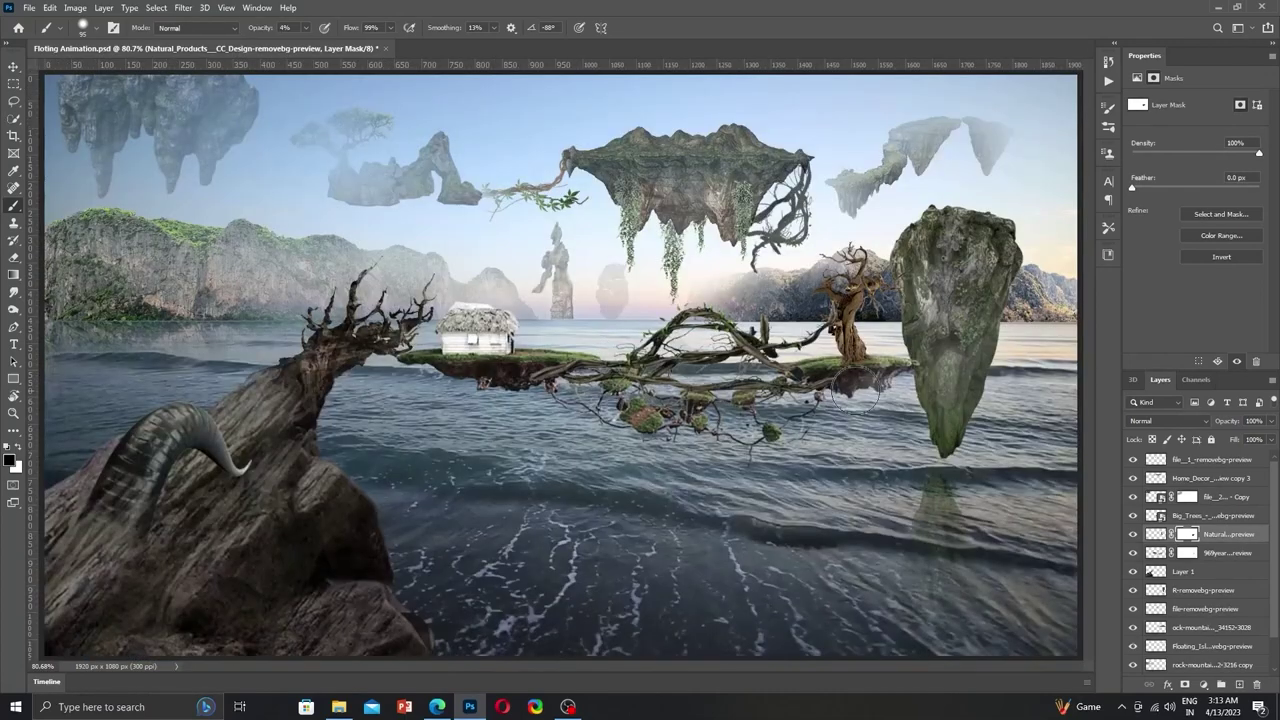
scroll(856, 388, up, 4)
scroll(830, 360, up, 4)
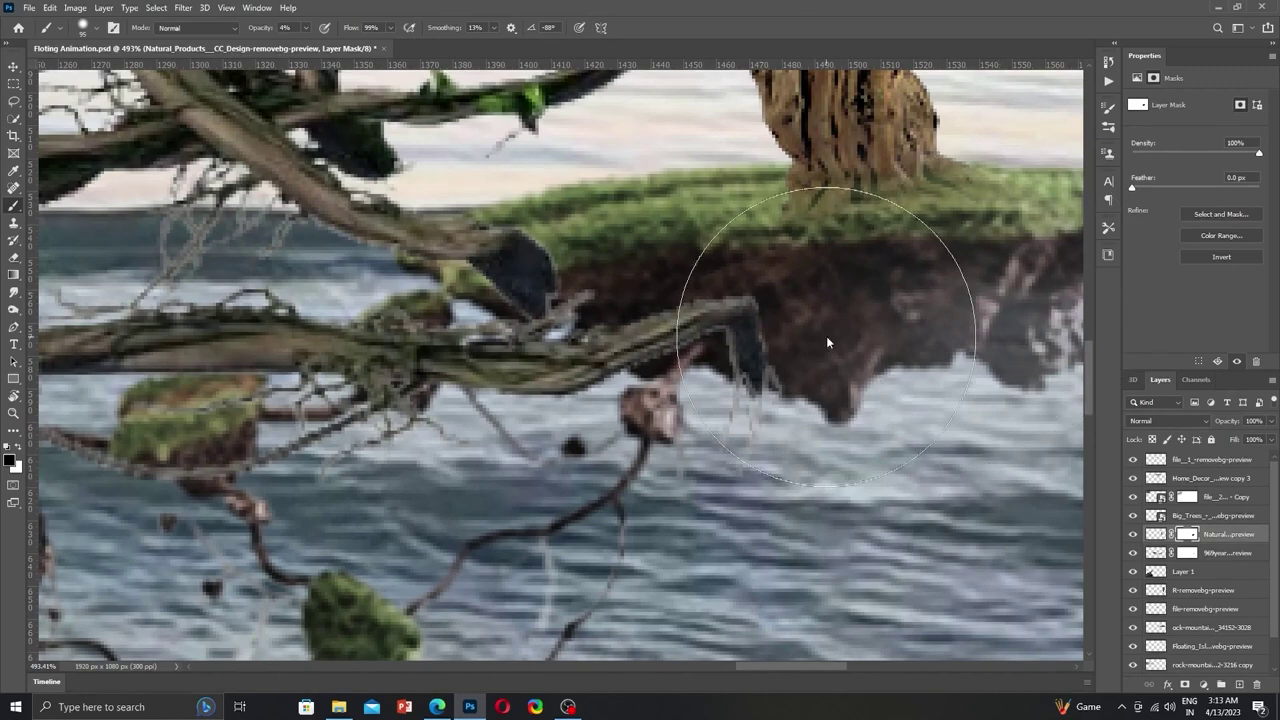
key(ctrl+0)
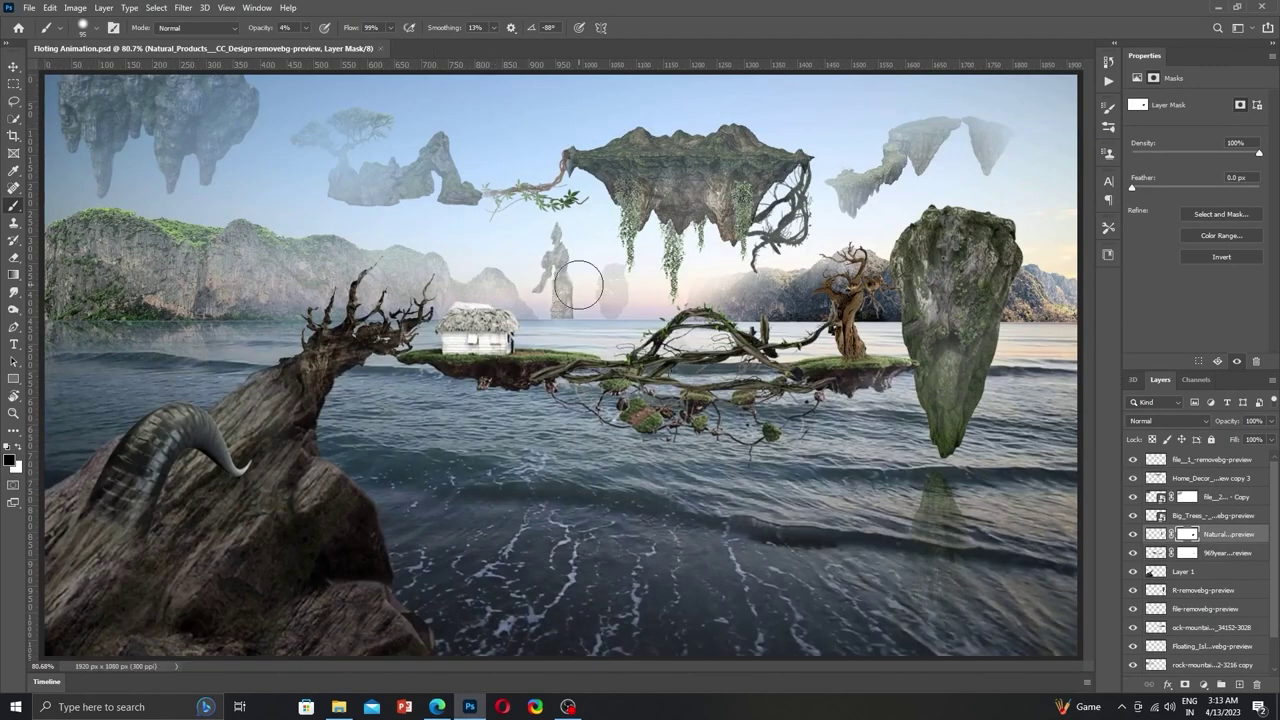
Make a feathered lasso selection around the white hut.
key(l)
scroll(440, 358, up, 5)
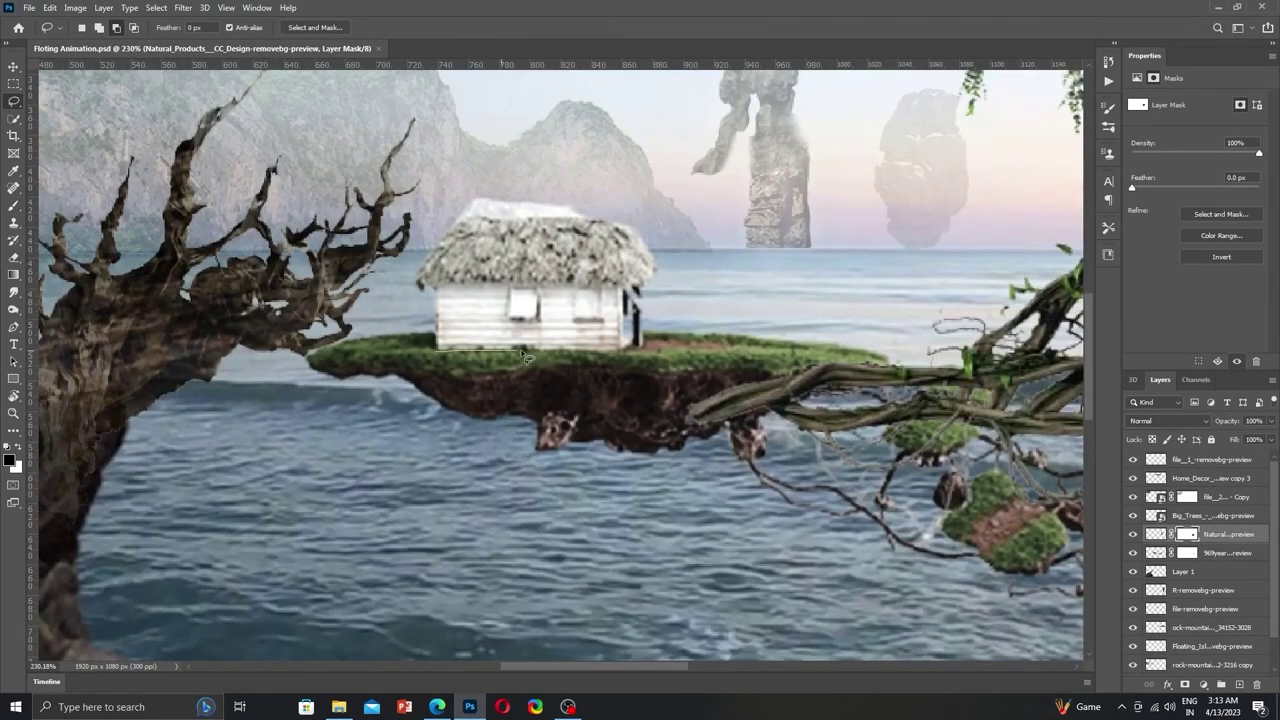
drag(423, 334, 425, 336)
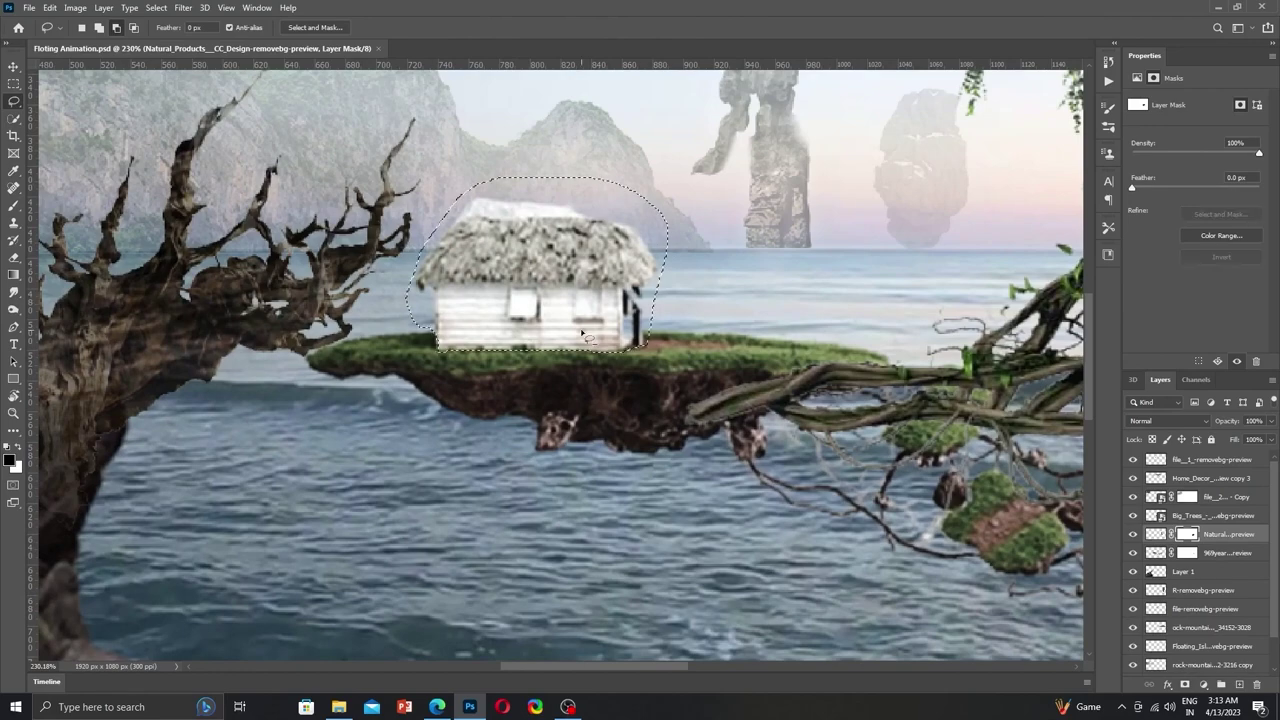
key(shift+F6)
key(Return)
Darken the hut with a Camera Raw Exposure of -2.90.
key(ctrl+shift+a)
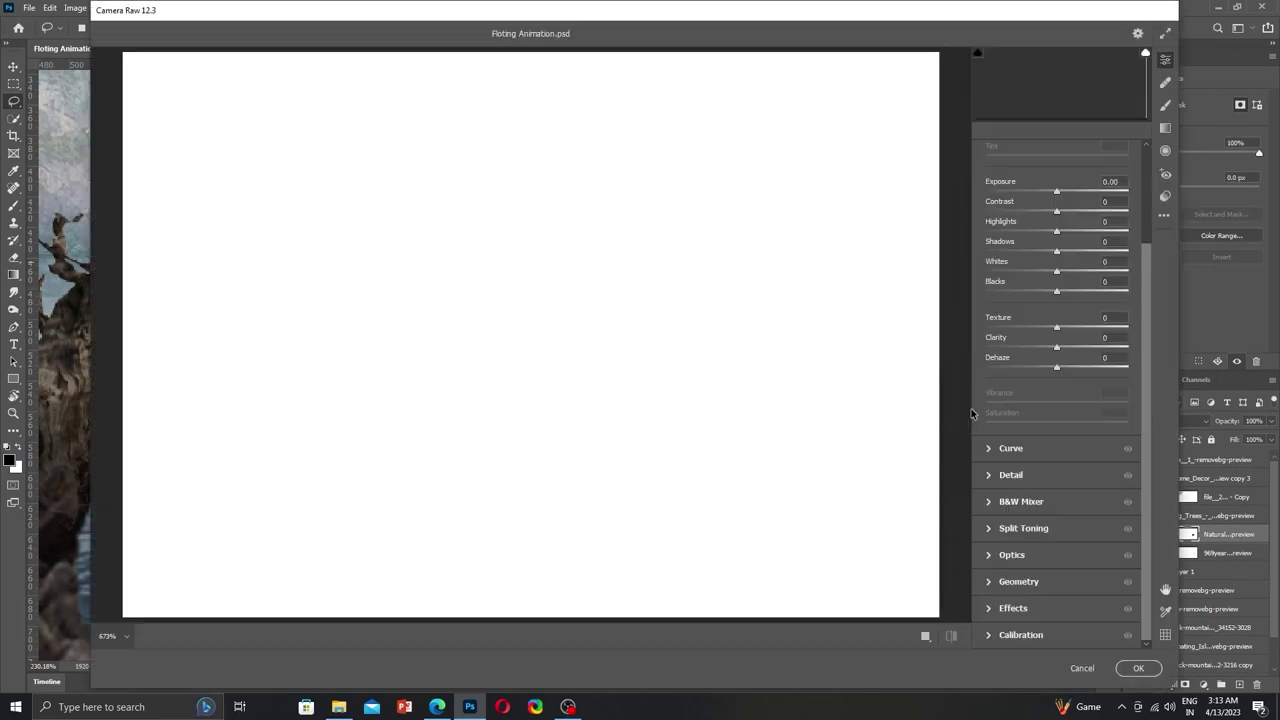
click(1137, 668)
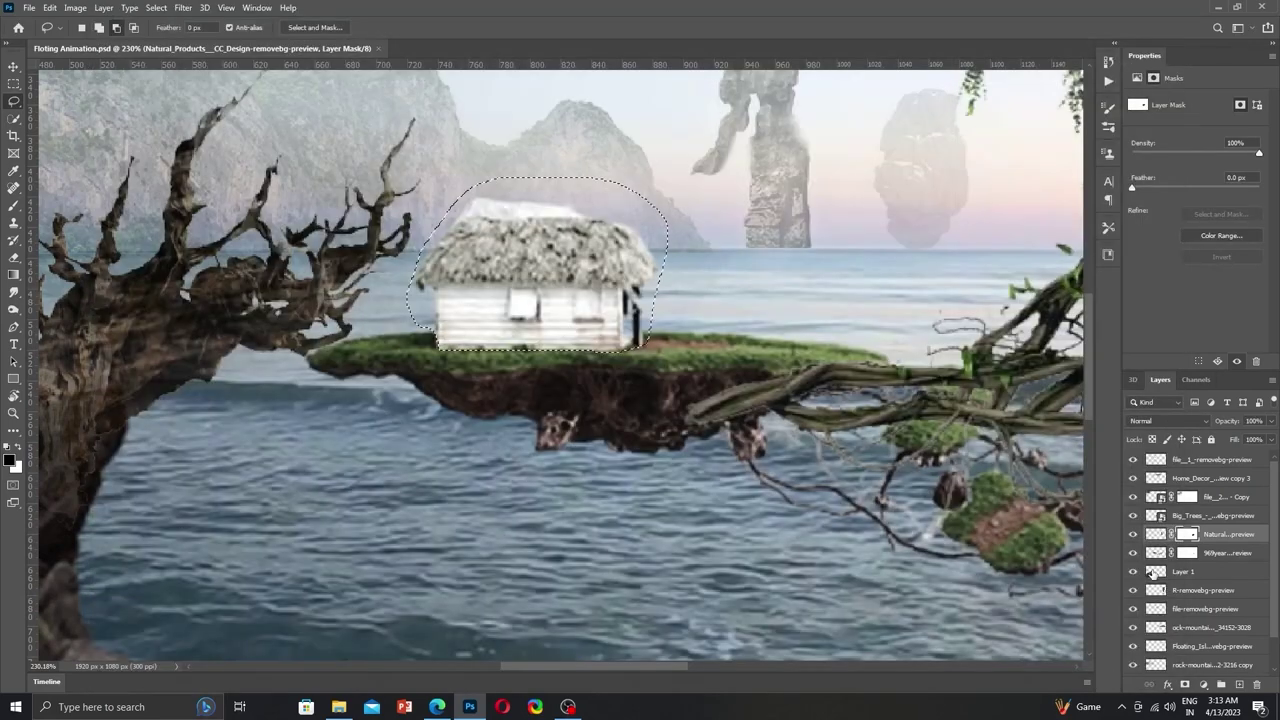
key(ctrl+shift+a)
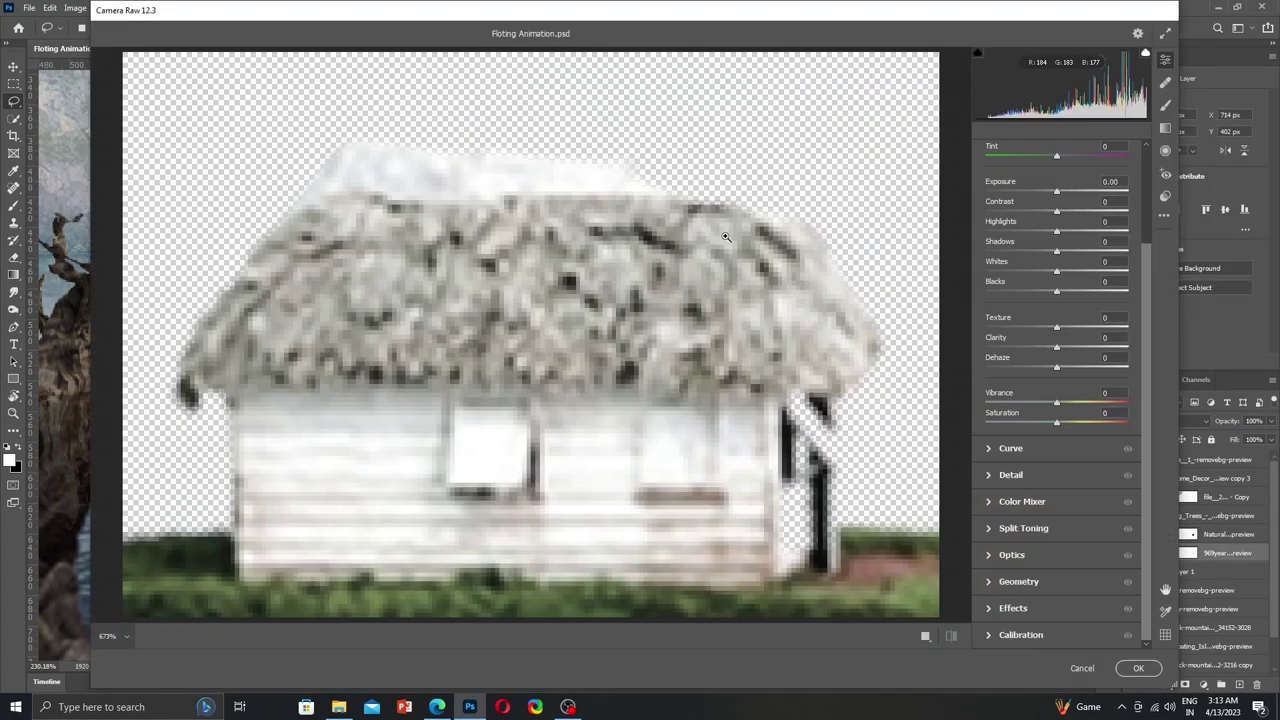
drag(1056, 191, 1015, 191)
click(1137, 668)
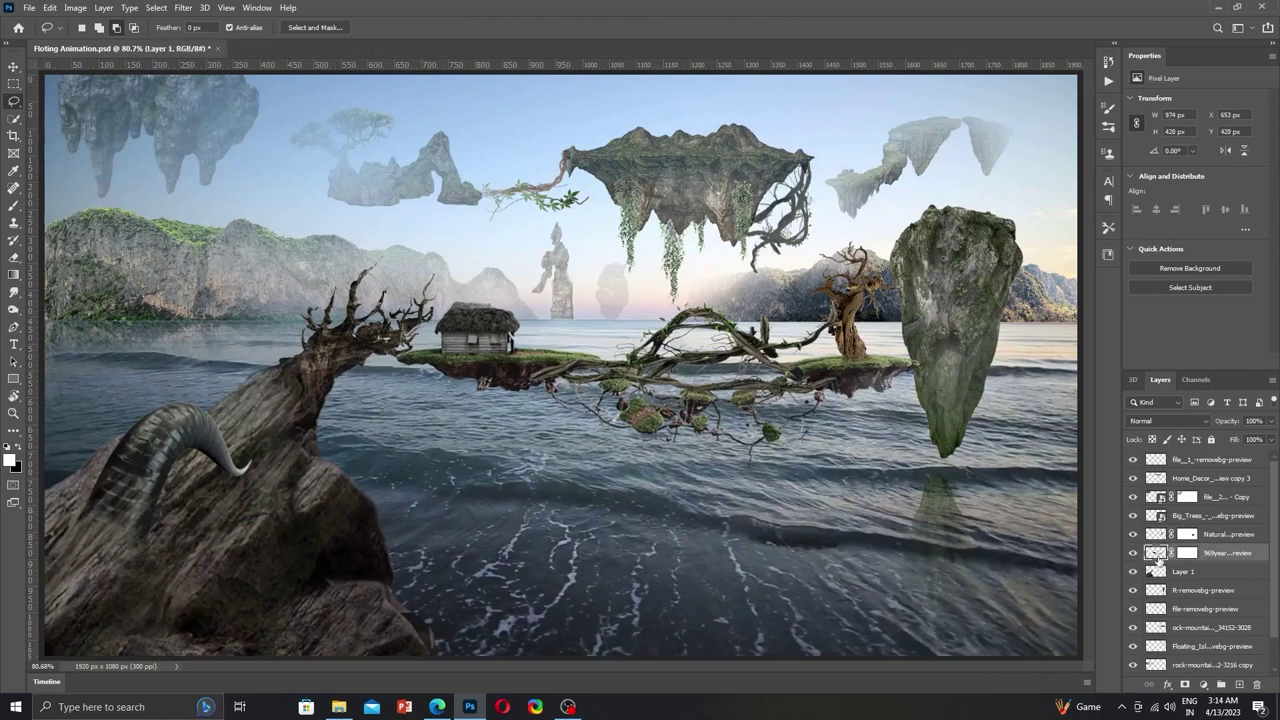
Rasterize the Big_Trees vines layer, add a layer mask, and set brush opacity to 15%.
click(1135, 517)
right_click(1188, 515)
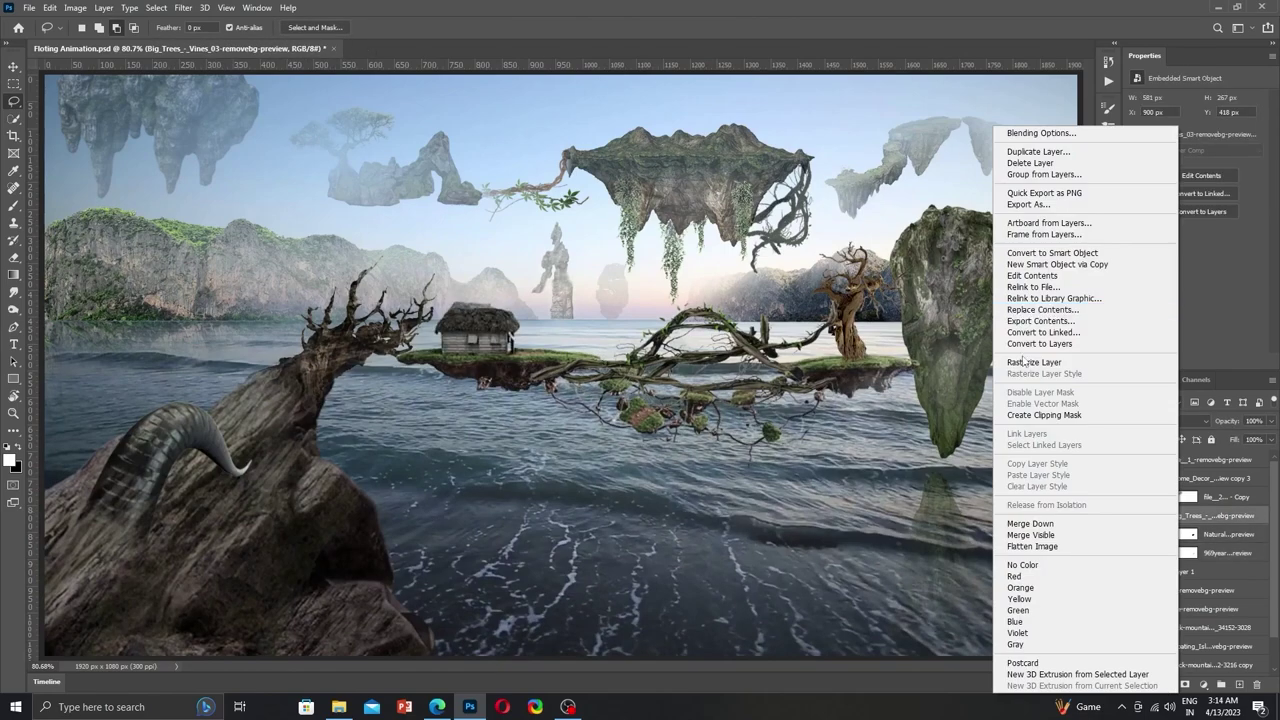
click(1040, 360)
click(1185, 684)
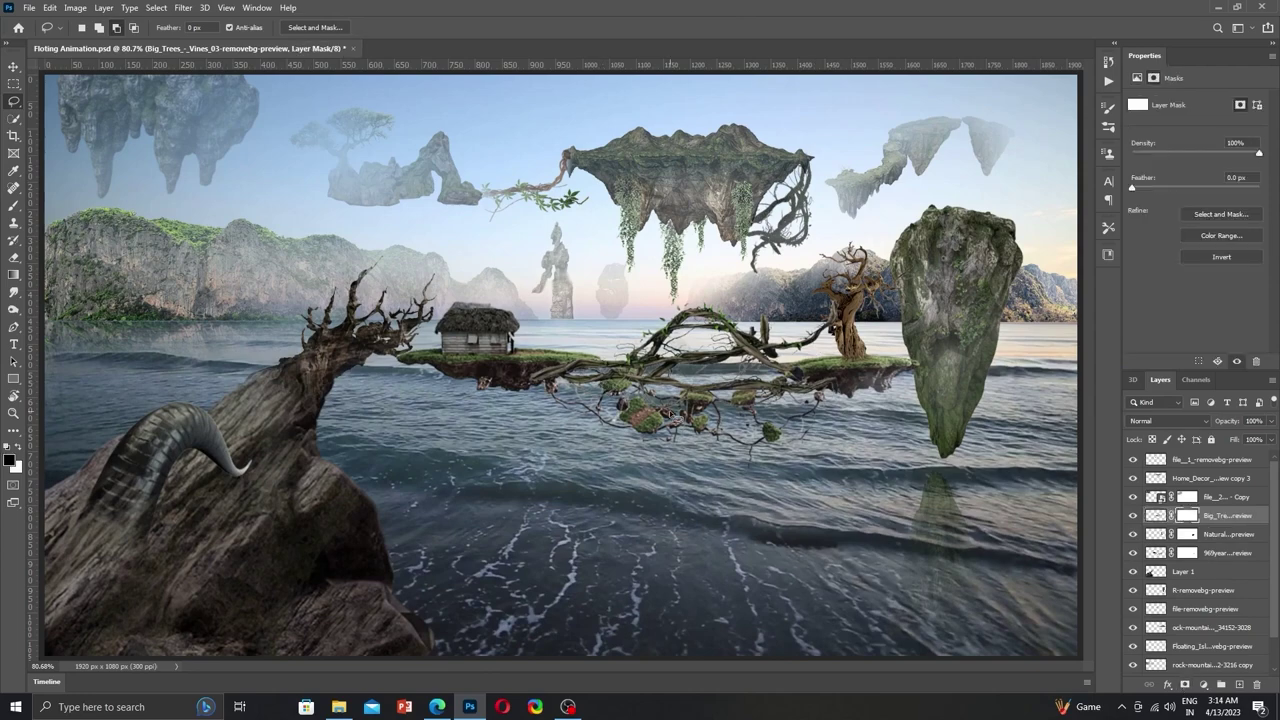
key(b)
drag(308, 51, 309, 68)
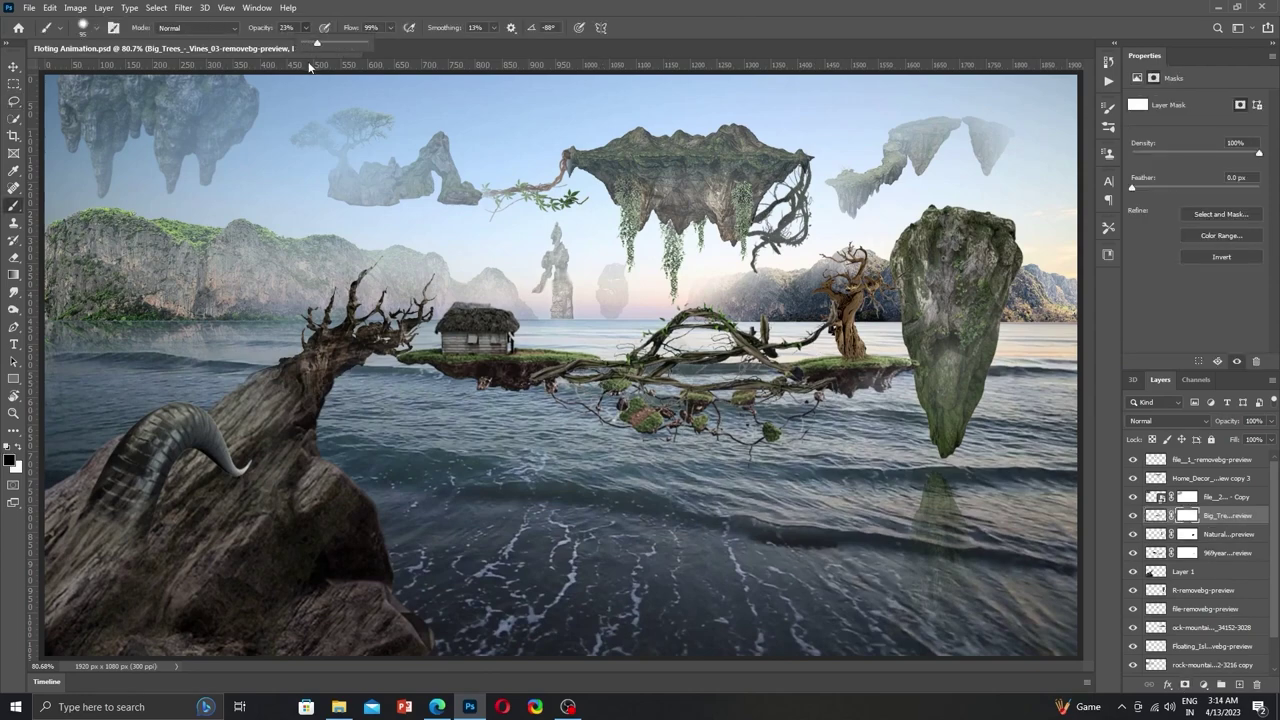
Zoom in on the vine branch tip near the gnarled tree and check brush settings.
scroll(570, 387, up, 3)
scroll(570, 387, up, 2)
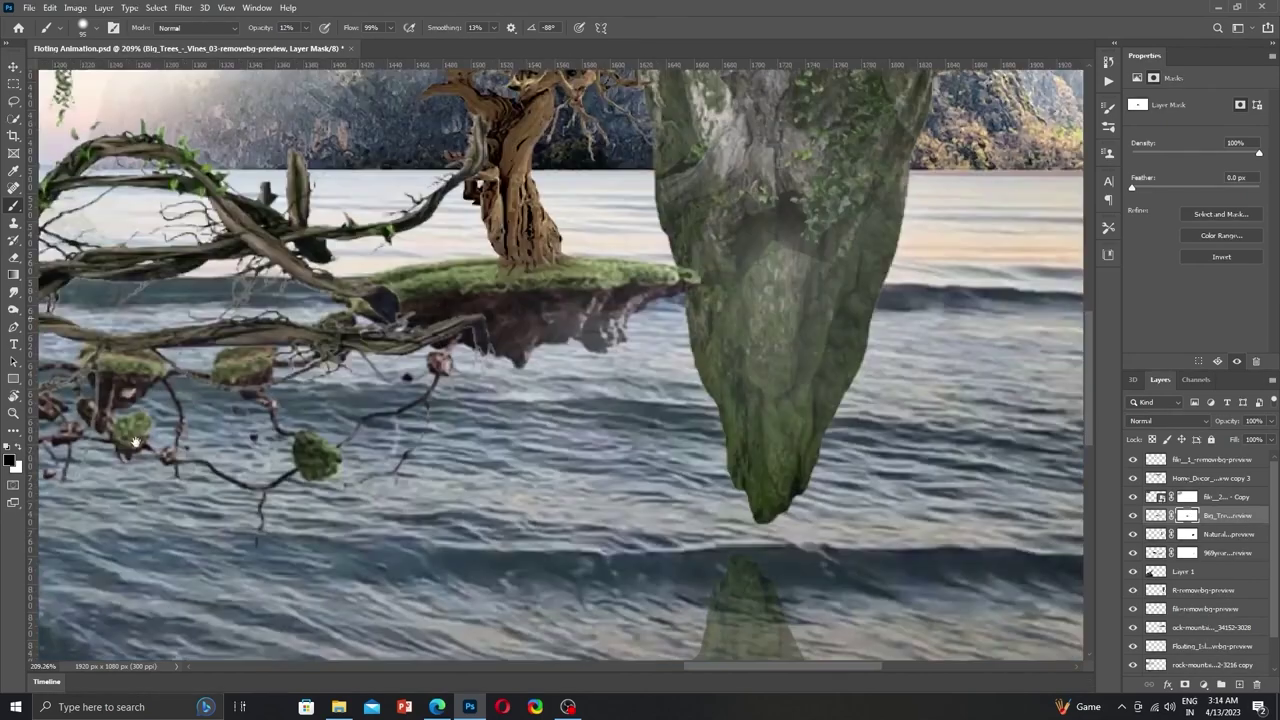
scroll(630, 422, right, 5)
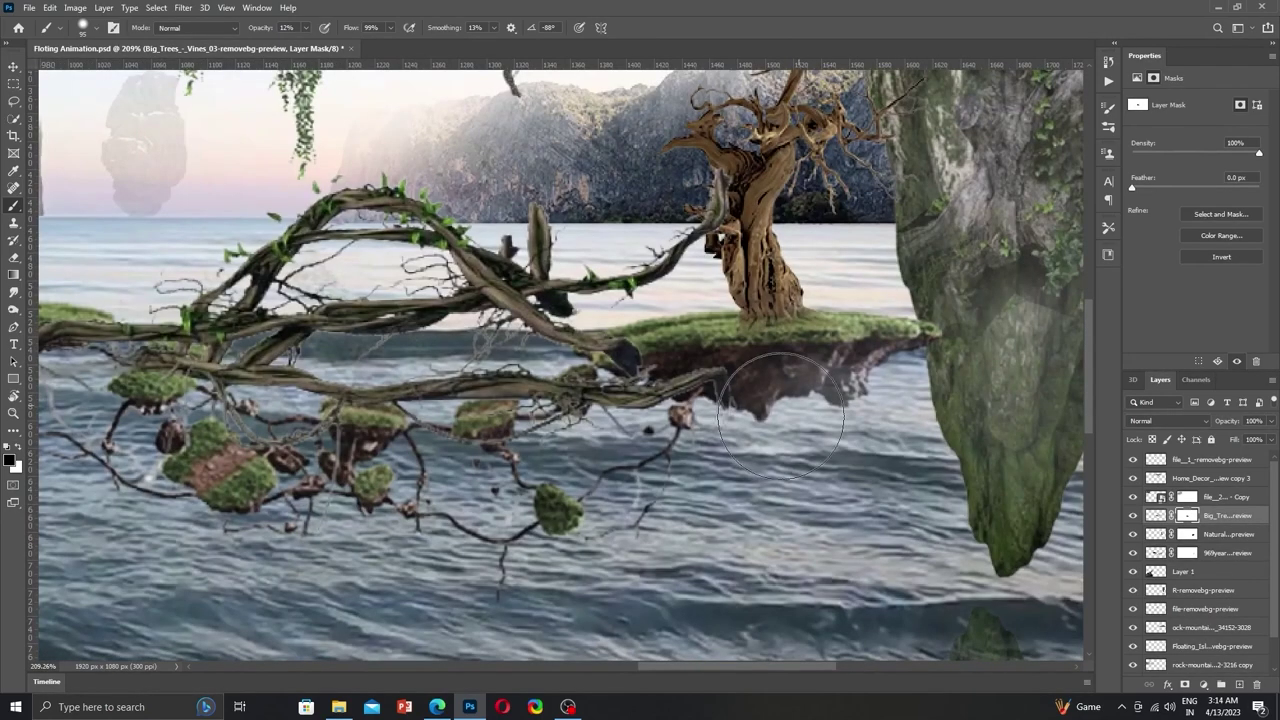
scroll(630, 305, up, 1)
right_click(620, 332)
key(Escape)
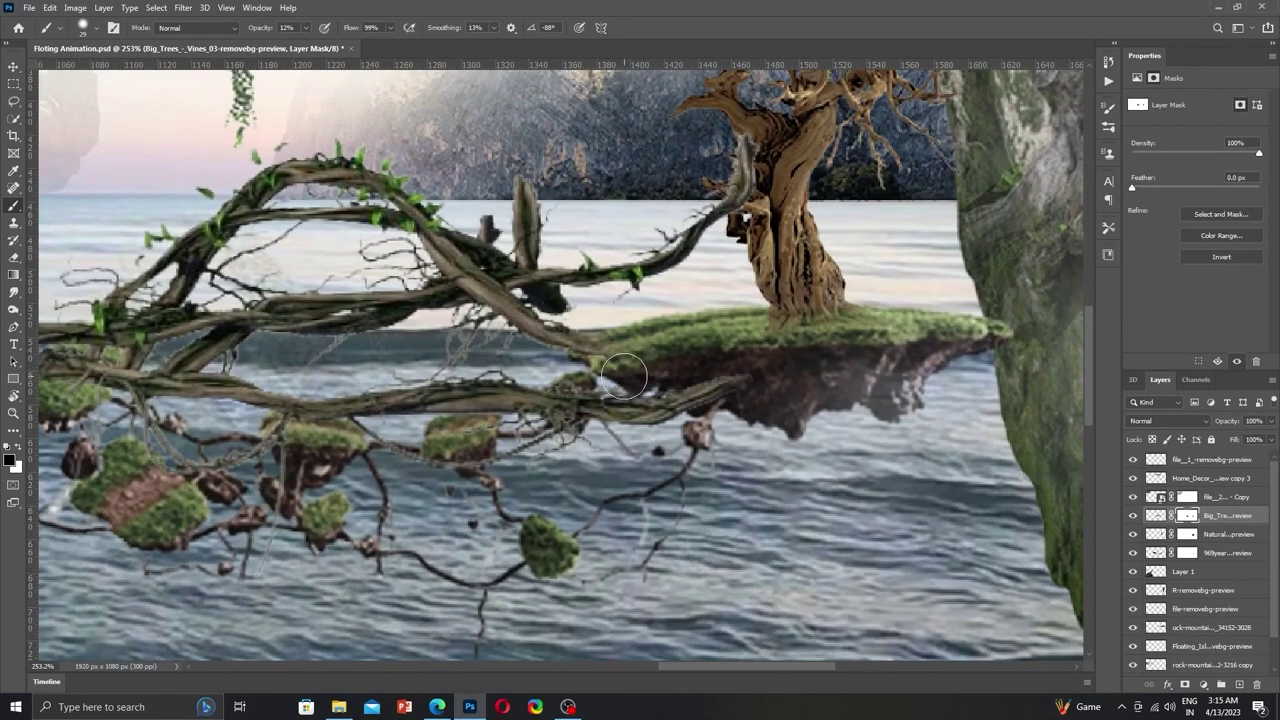
key(ctrl+0)
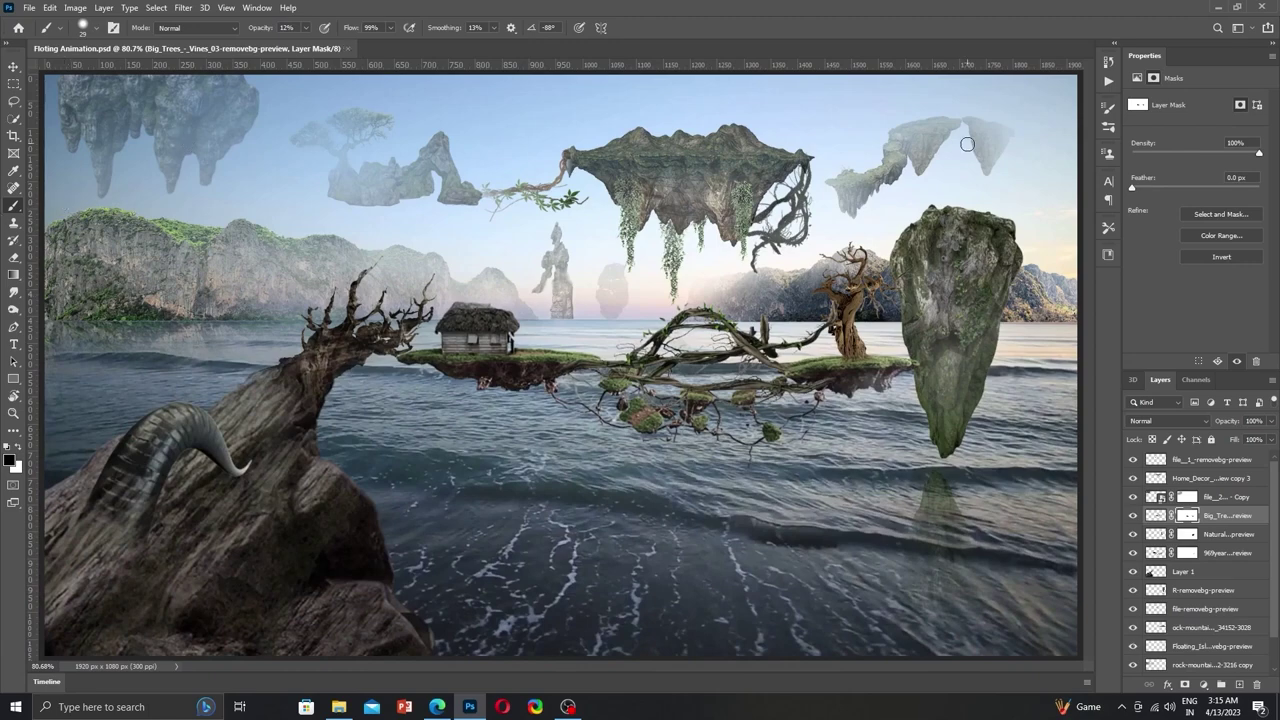
scroll(831, 312, up, 5)
scroll(831, 312, up, 3)
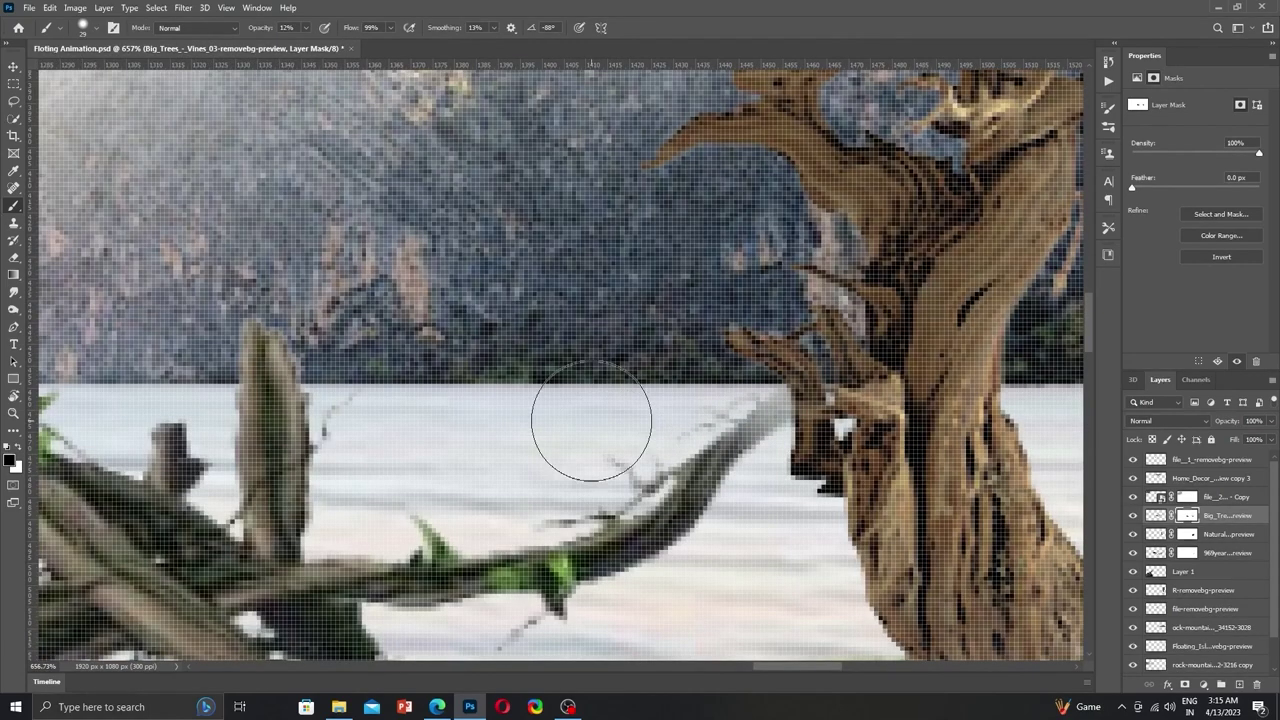
key(ctrl+0)
scroll(822, 318, up, 3)
Lasso around the branch tip and feather the selection by 2.5 px.
key(l)
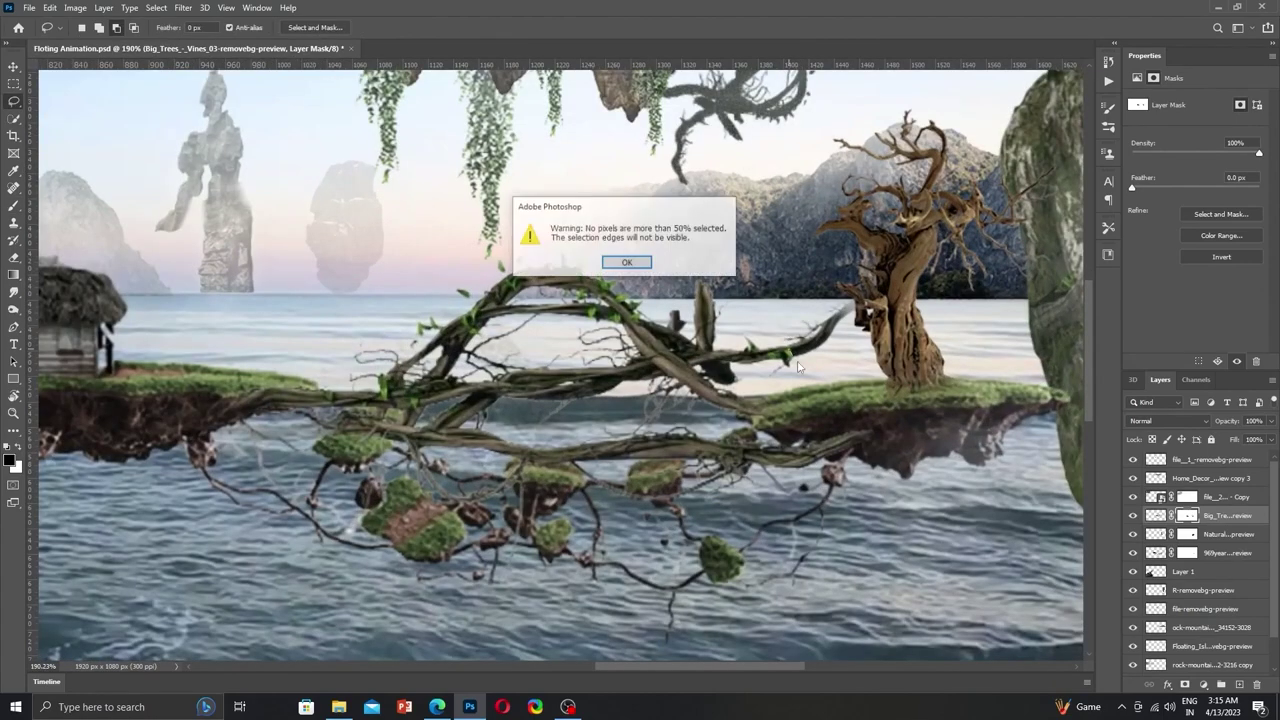
key(Return)
click(800, 366)
key(Return)
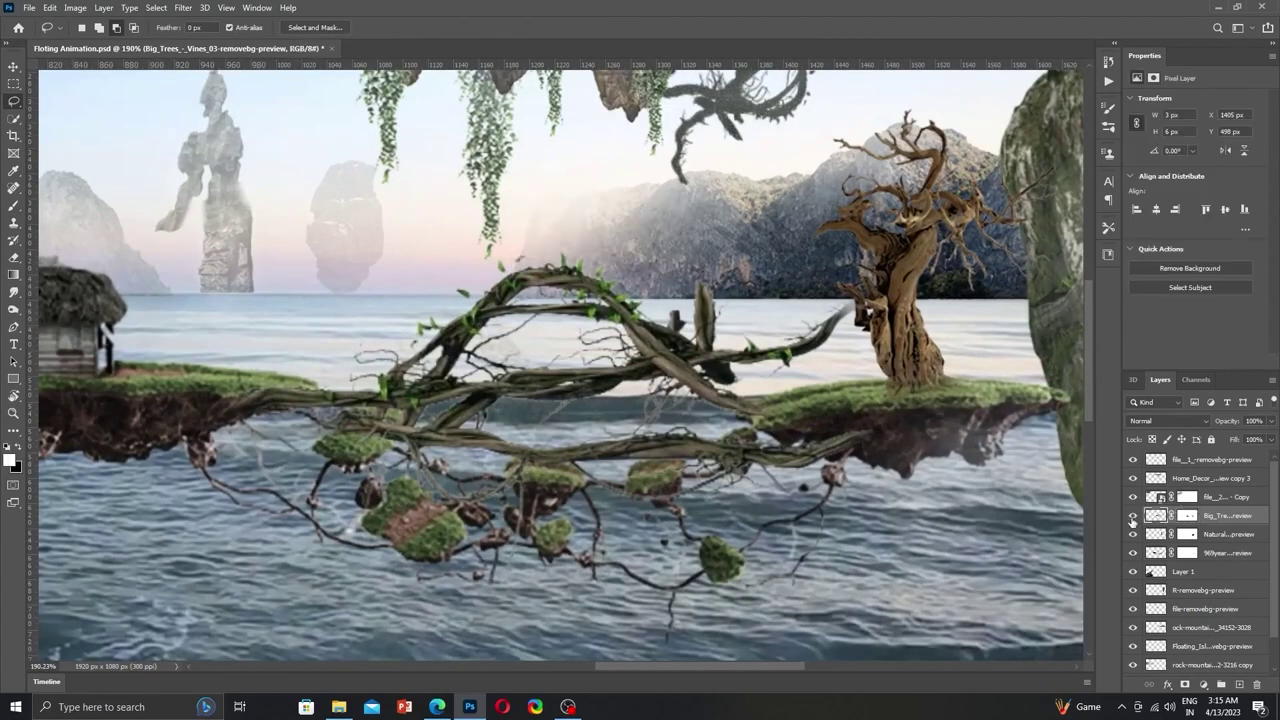
key(ctrl+d)
drag(785, 352, 800, 262)
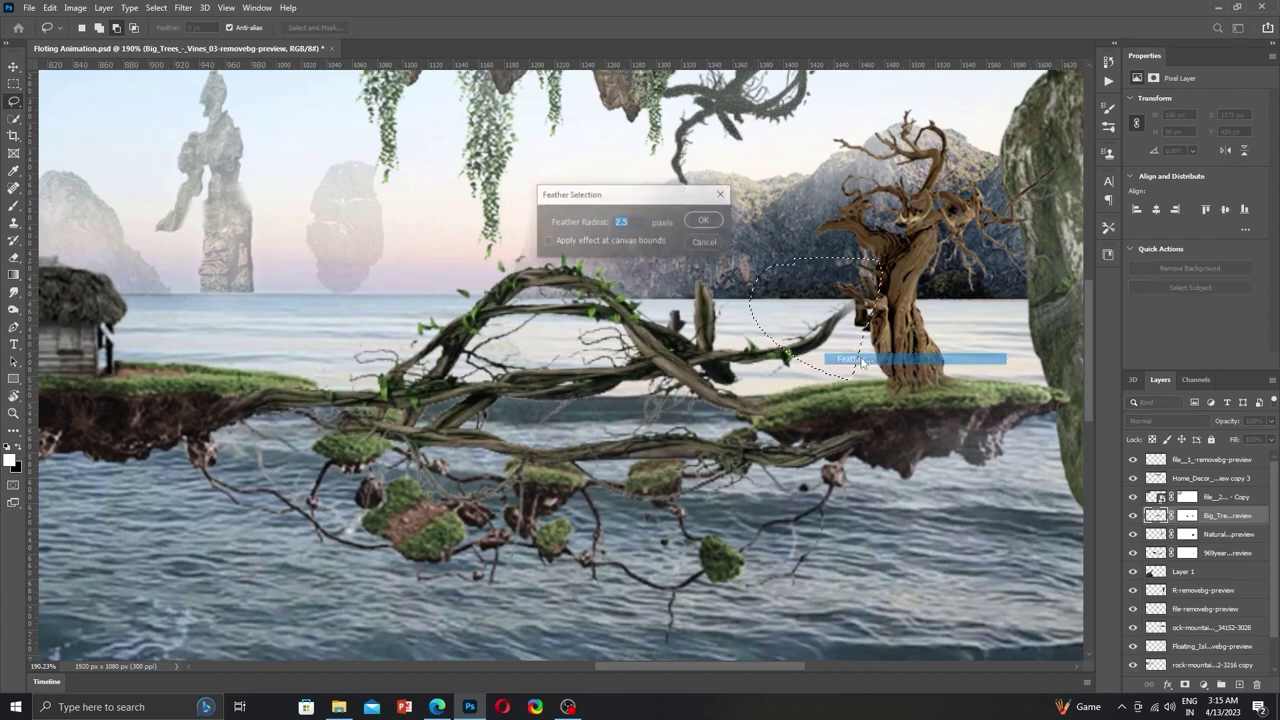
key(Return)
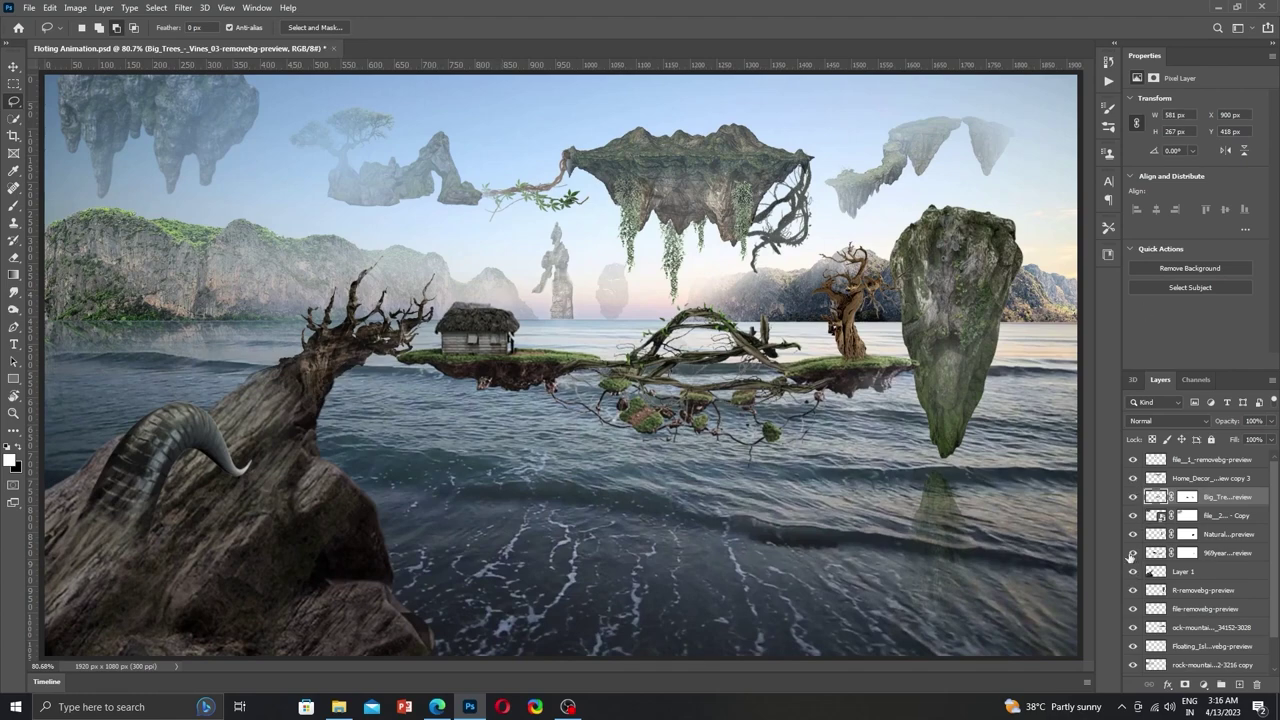
Merge the tree and vine layers into one, toggling visibility to check the result.
shift+click(1212, 555)
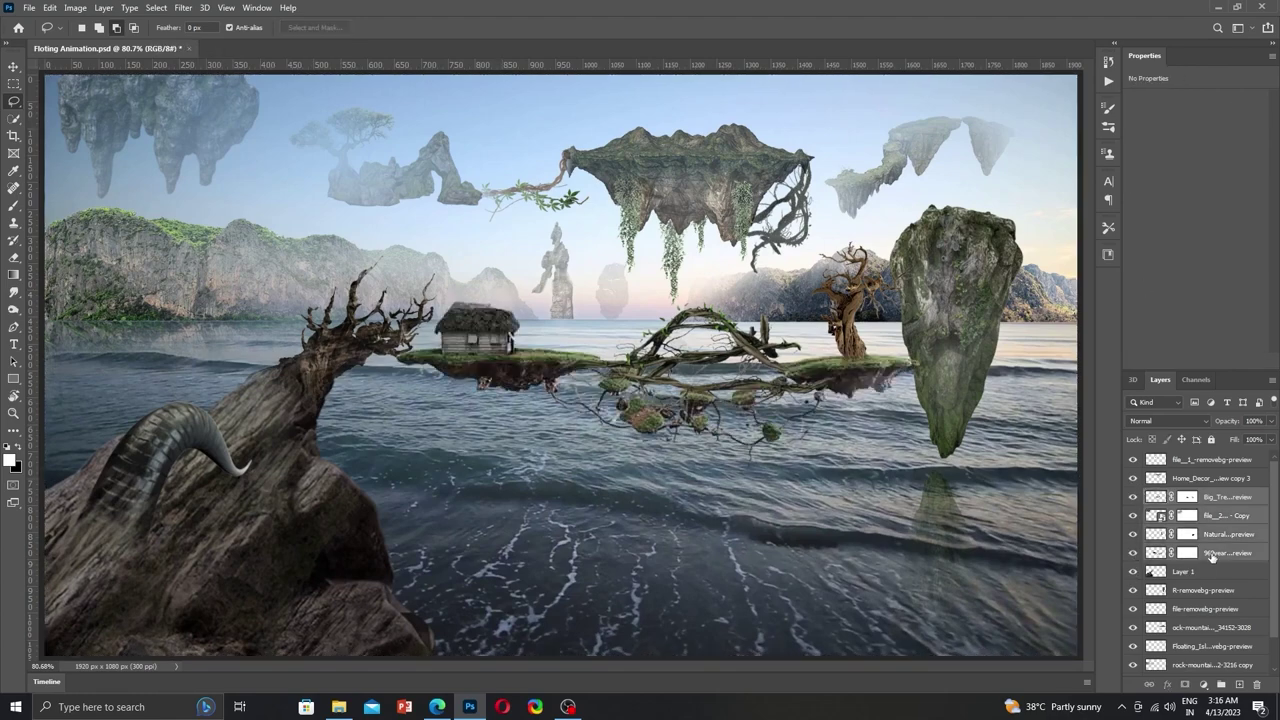
key(ctrl+e)
click(1133, 497)
click(1133, 497)
click(1133, 497)
click(1133, 497)
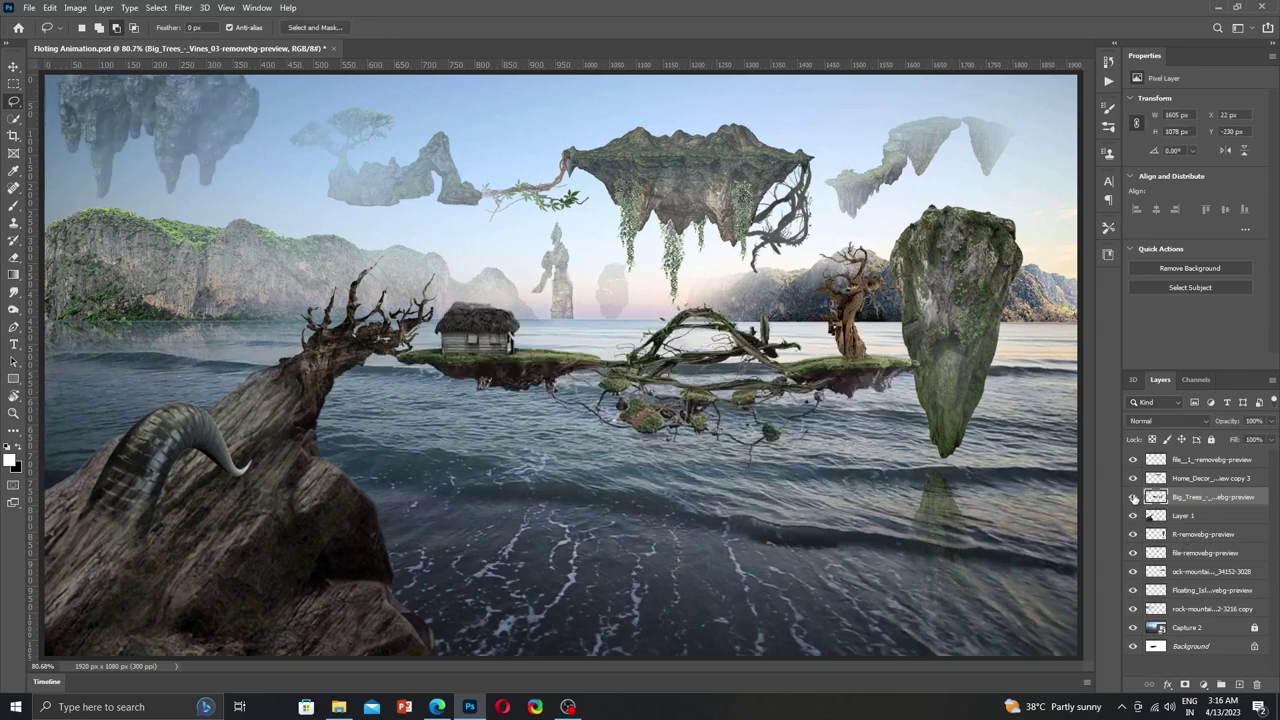
click(1133, 497)
click(1133, 497)
click(1133, 497)
click(1133, 497)
key(ctrl+z)
click(1205, 516)
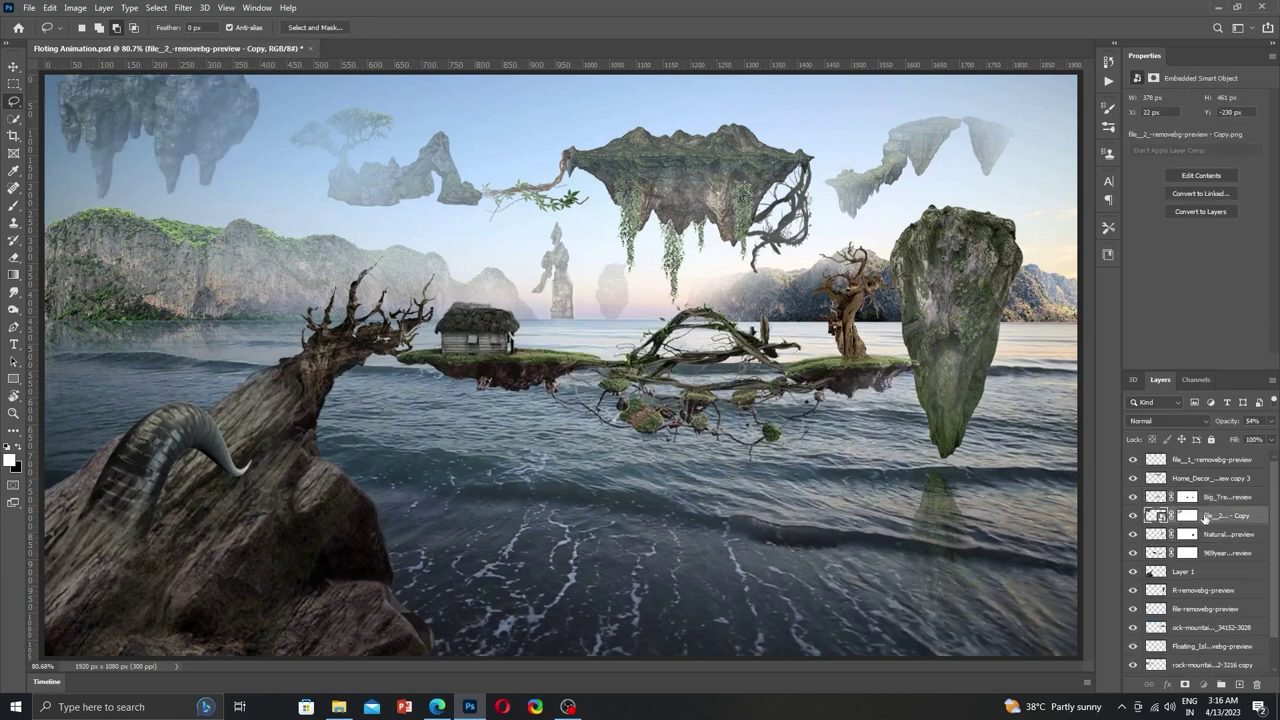
key(ctrl+shift+z)
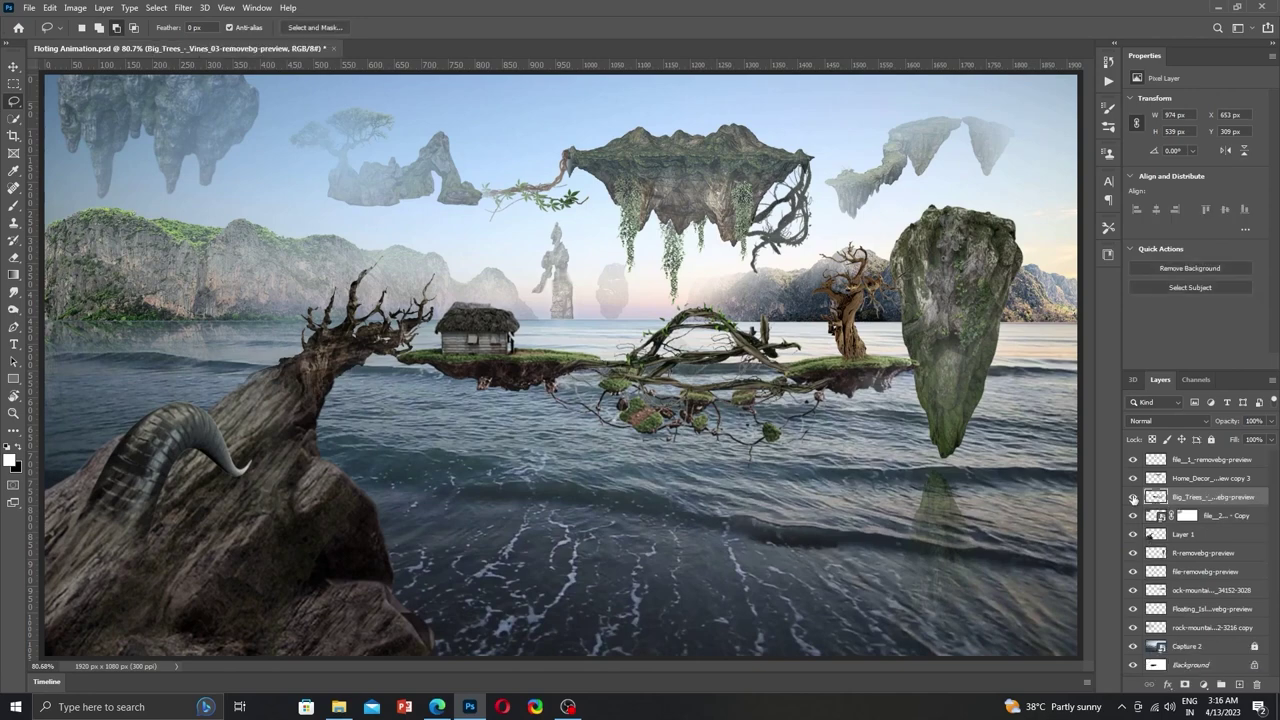
click(1133, 497)
click(1133, 497)
Duplicate the merged layer, flip it vertically and move it down into the water.
key(ctrl+j)
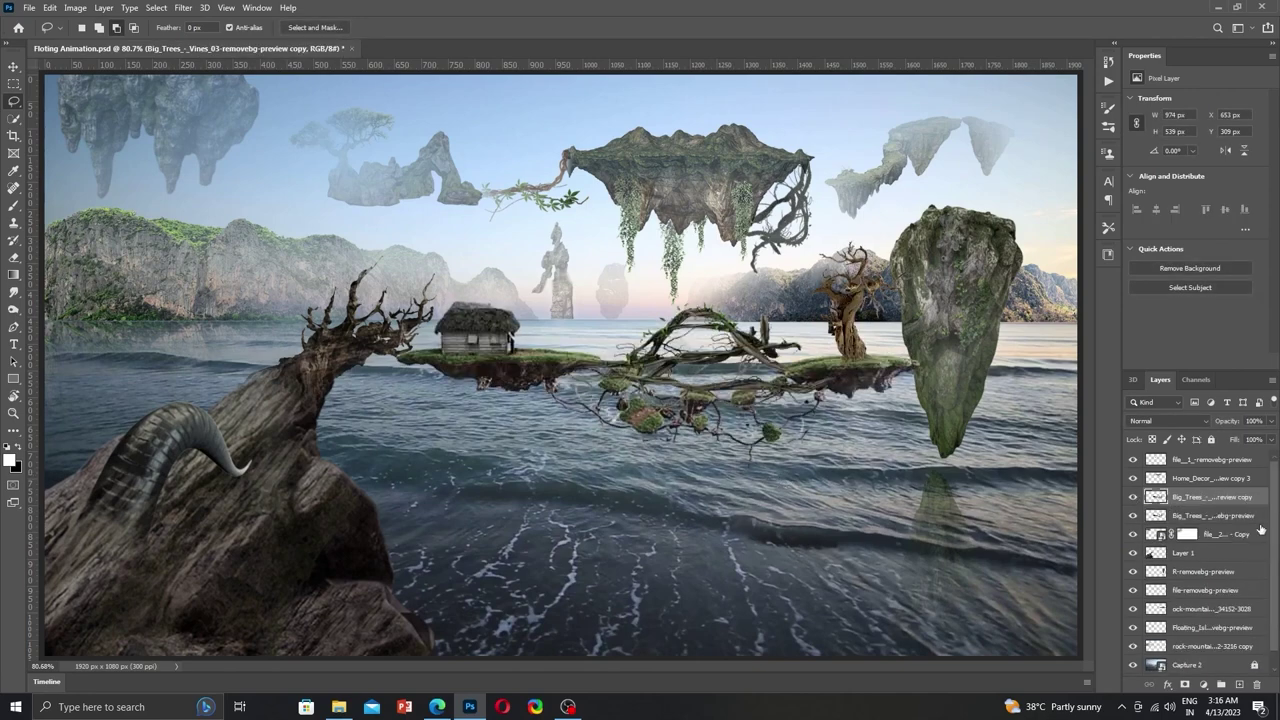
key(ctrl+t)
right_click(740, 333)
key(Escape)
right_click(714, 406)
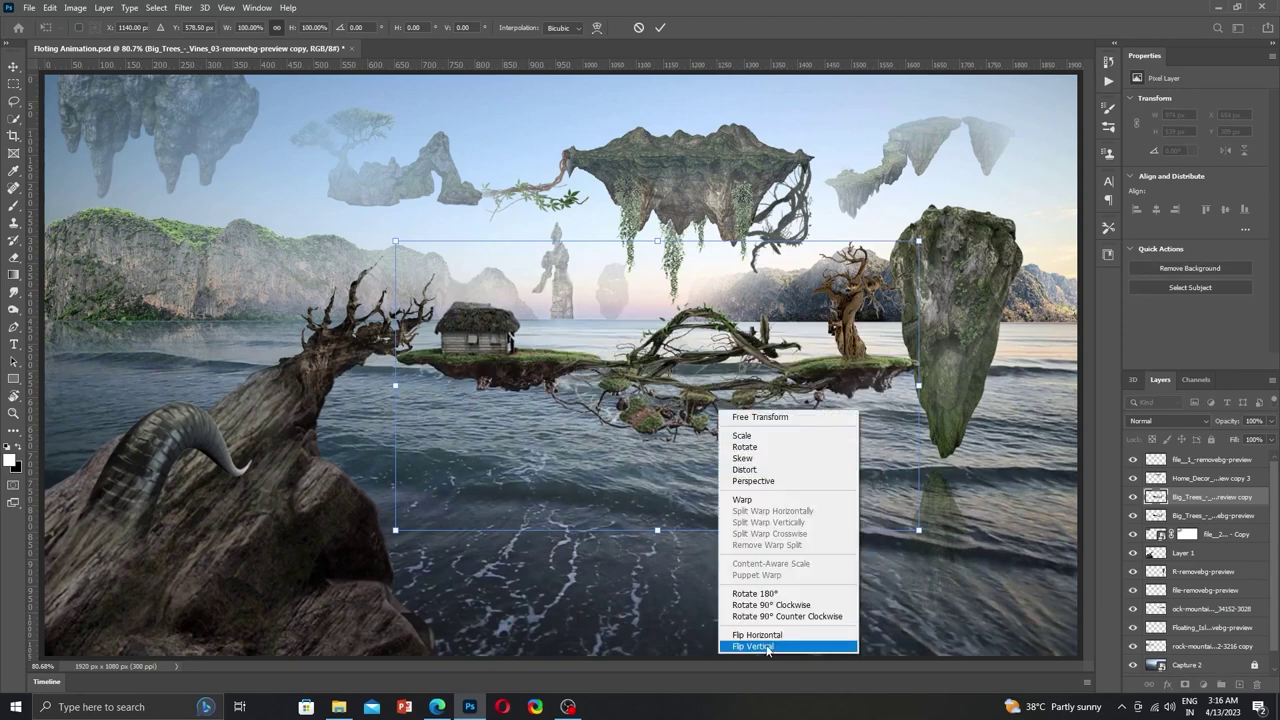
click(770, 643)
mouse_move(680, 390)
mouse_down()
mouse_move(685, 515)
mouse_move(683, 490)
mouse_up()
Warp the flipped copy to follow the water and lower its fill to 43%.
right_click(690, 486)
click(712, 330)
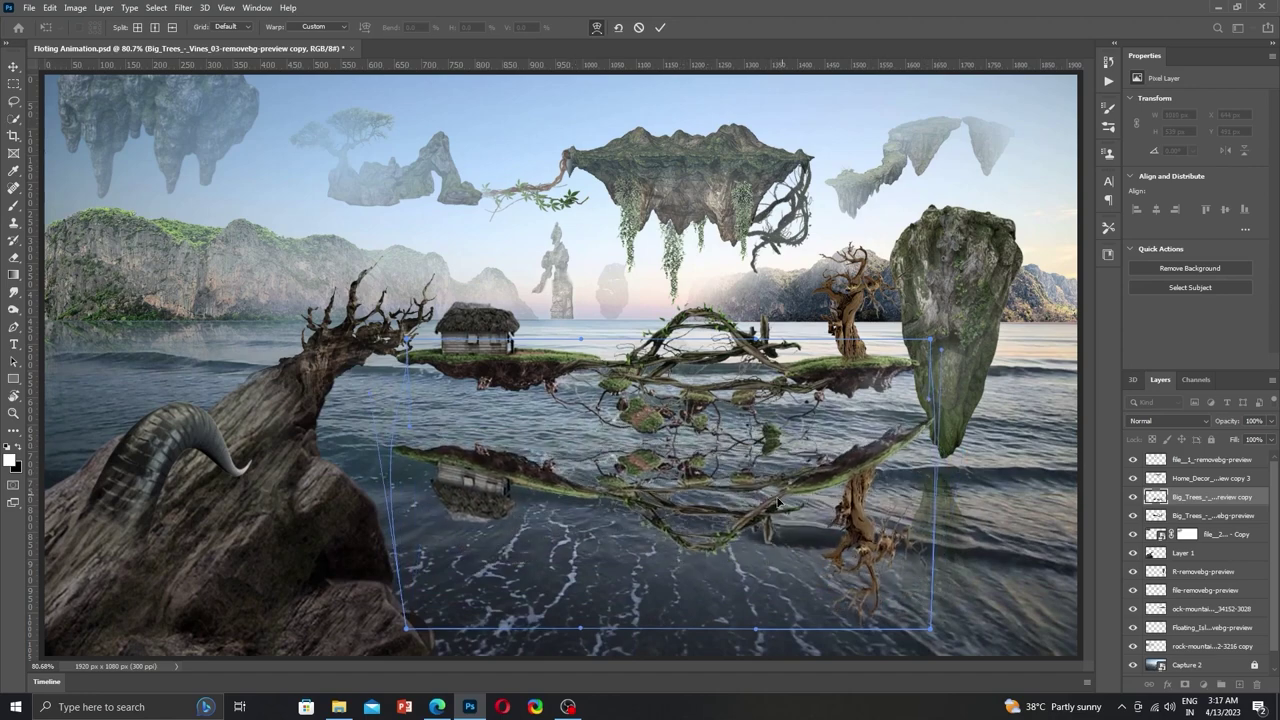
drag(683, 490, 903, 450)
key(Return)
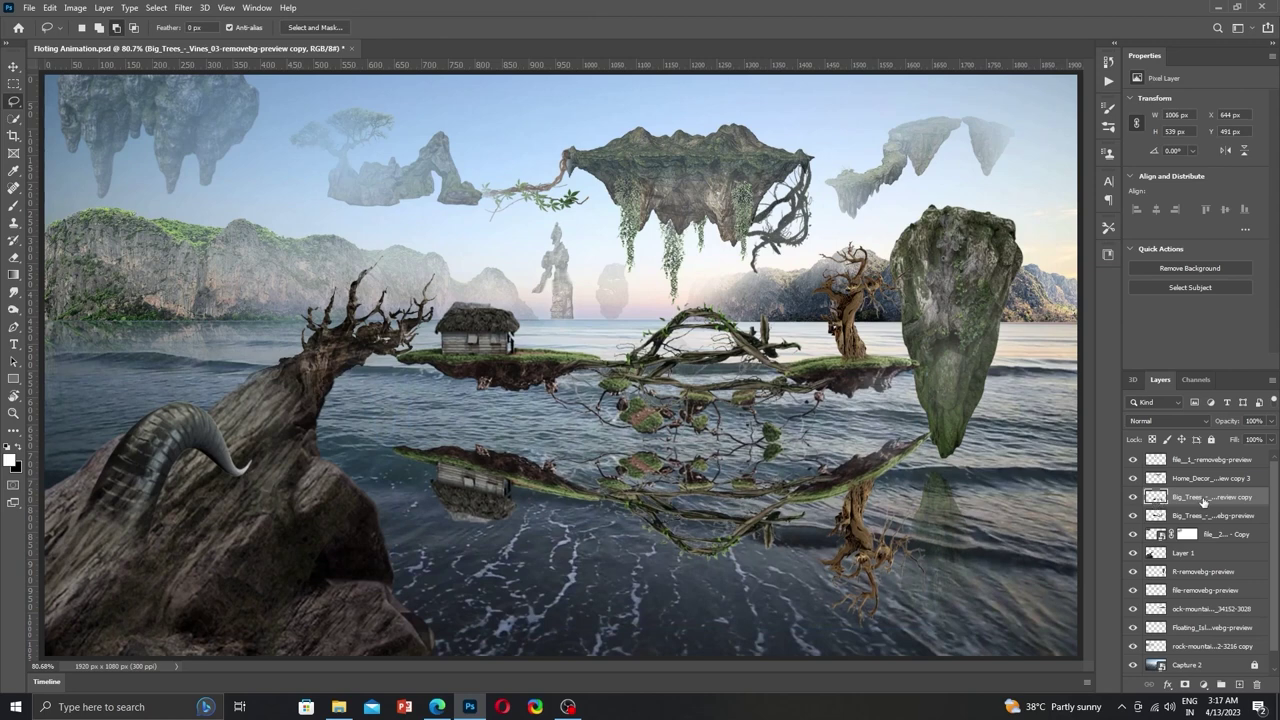
drag(1266, 455, 1239, 457)
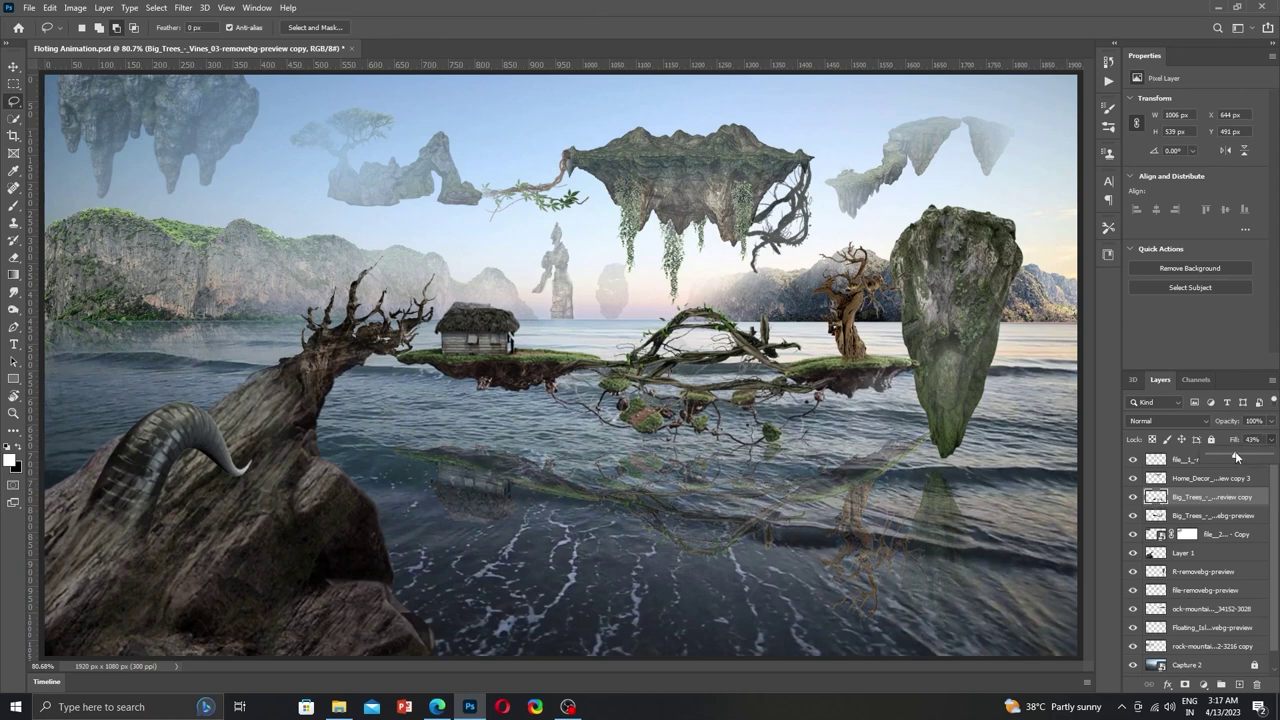
Add a layer mask to the reflection layer and set the brush size to 322 px.
click(1185, 684)
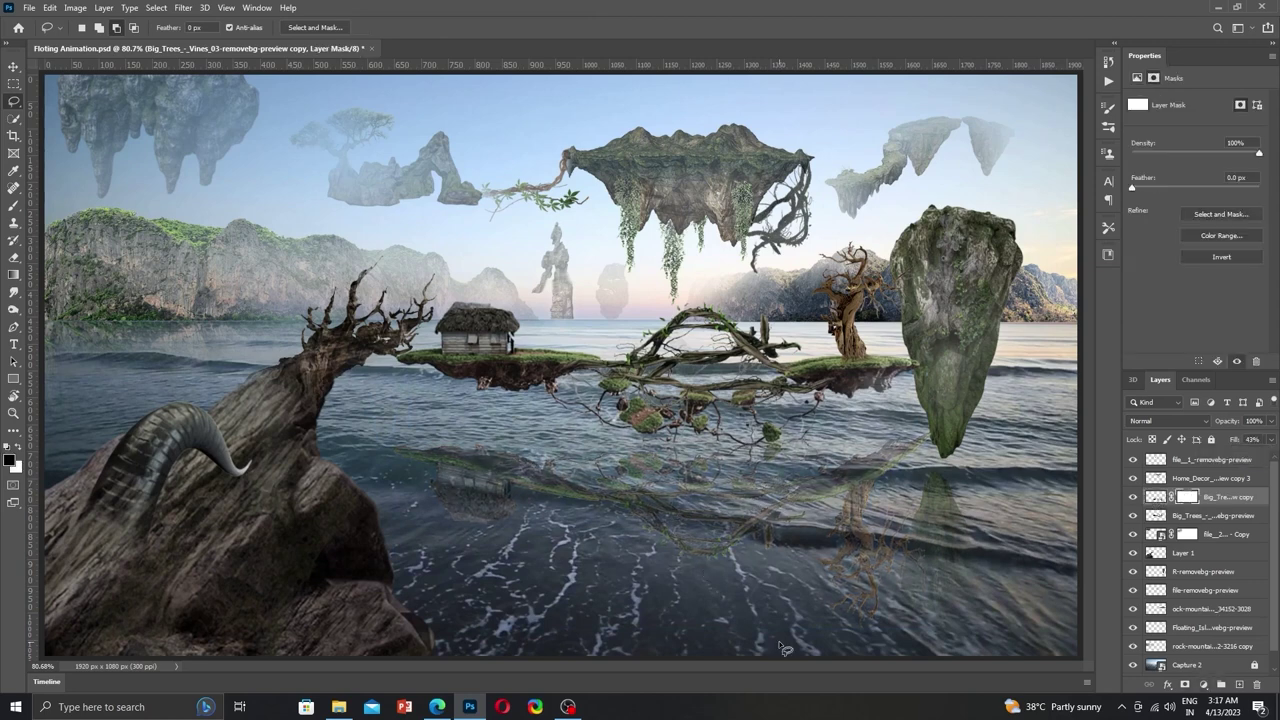
key(e)
right_click(831, 538)
click(773, 595)
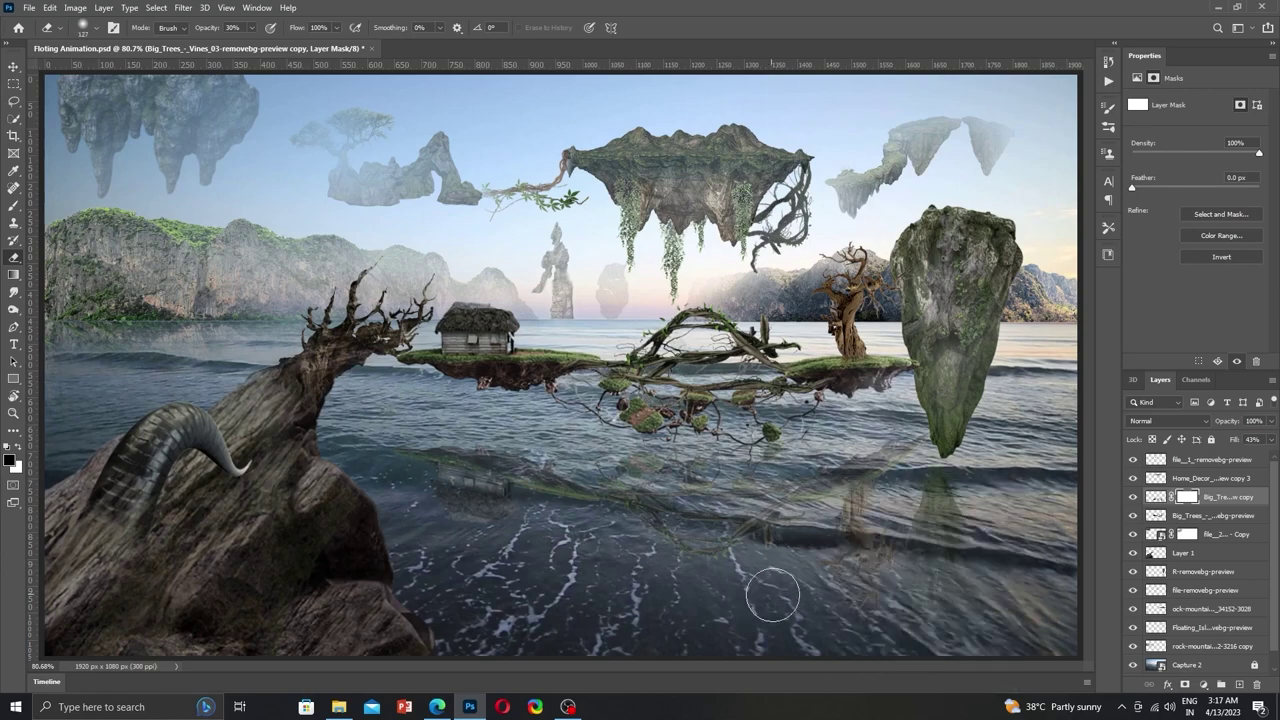
right_click(730, 558)
key(Return)
right_click(868, 540)
text(322)
key(Return)
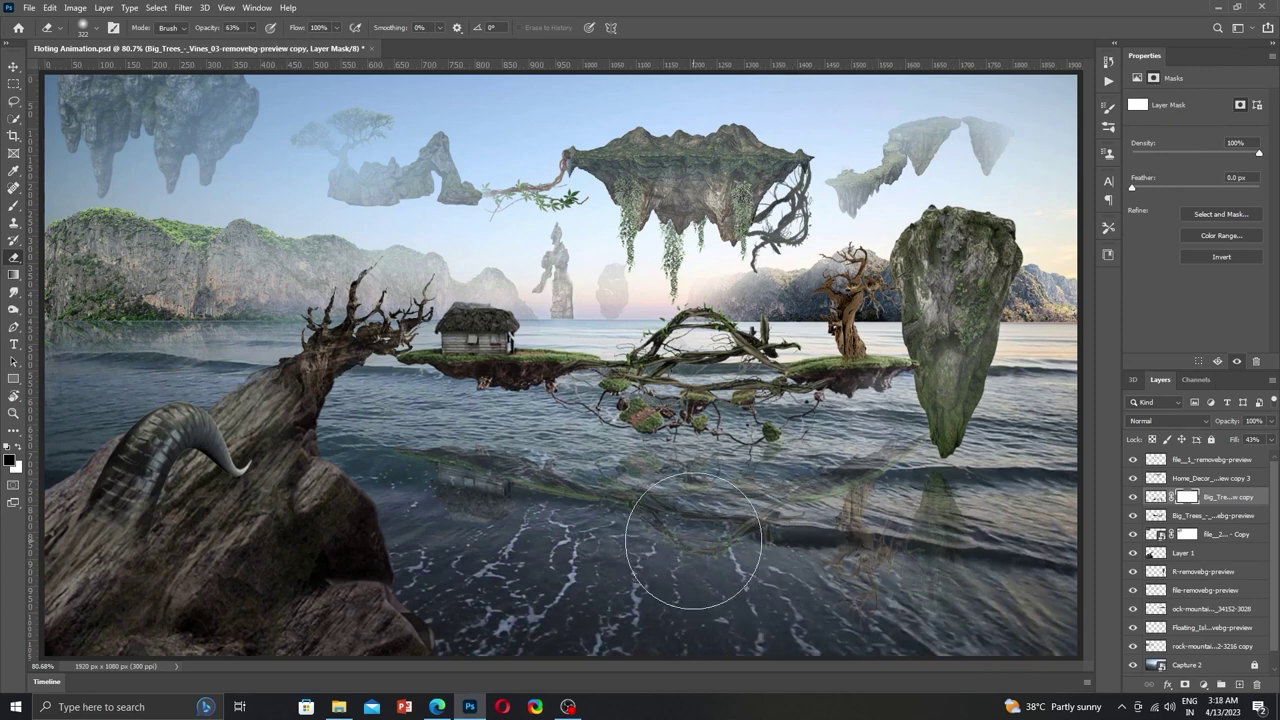
Paint on the mask with a soft low-opacity brush so the reflection fades into the water.
key(b)
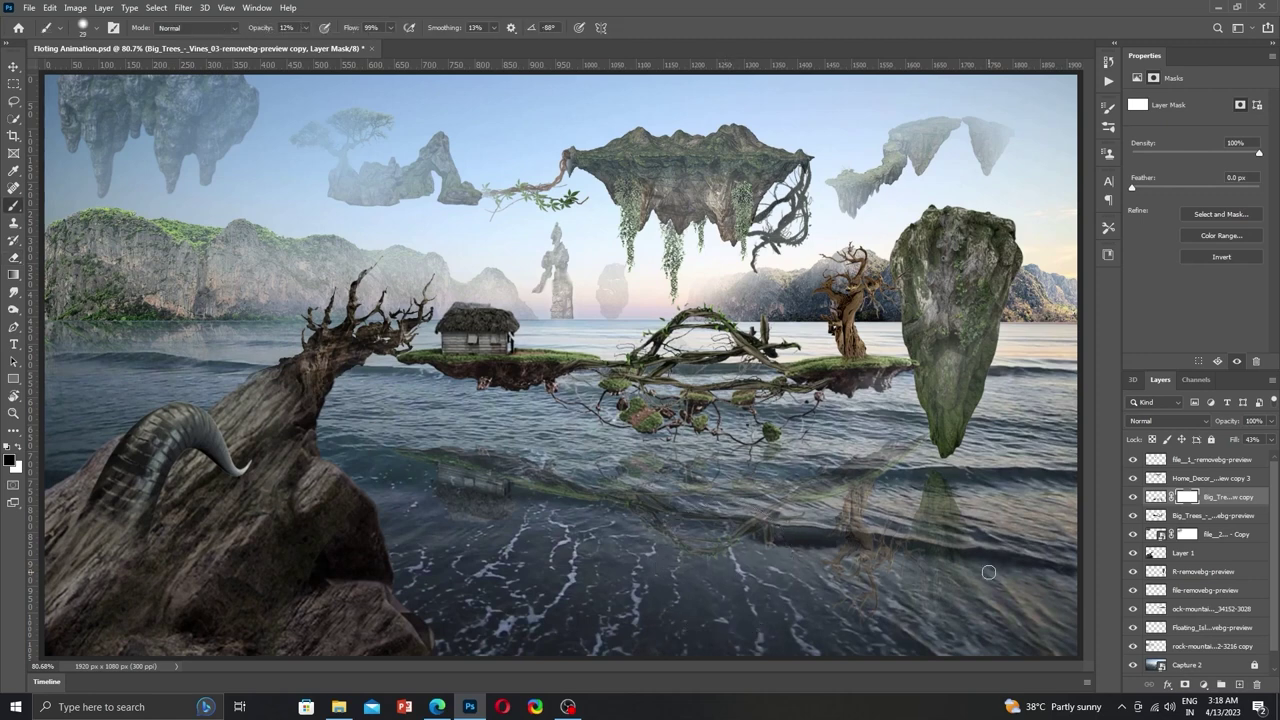
right_click(967, 522)
click(848, 505)
drag(448, 470, 440, 456)
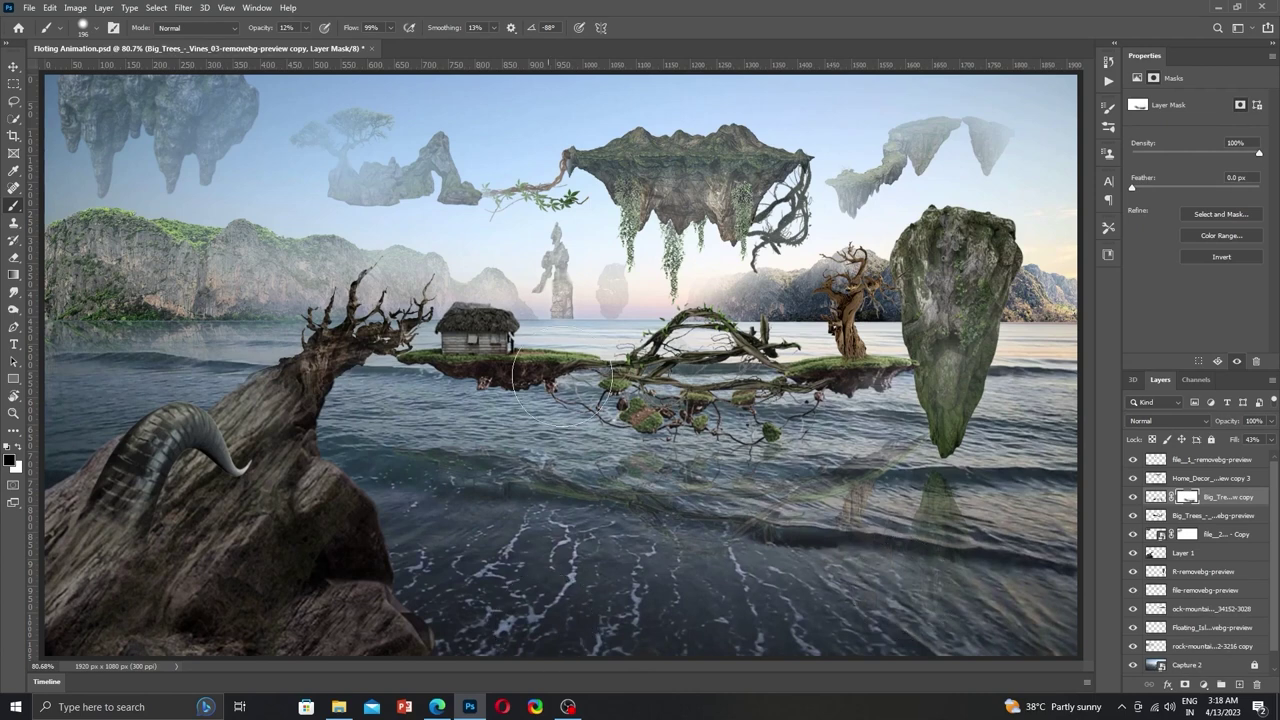
key(ctrl+2)
Erase the right island's tree trunk lightly at 10% opacity, then also select the reflection layer.
key(e)
key(e)
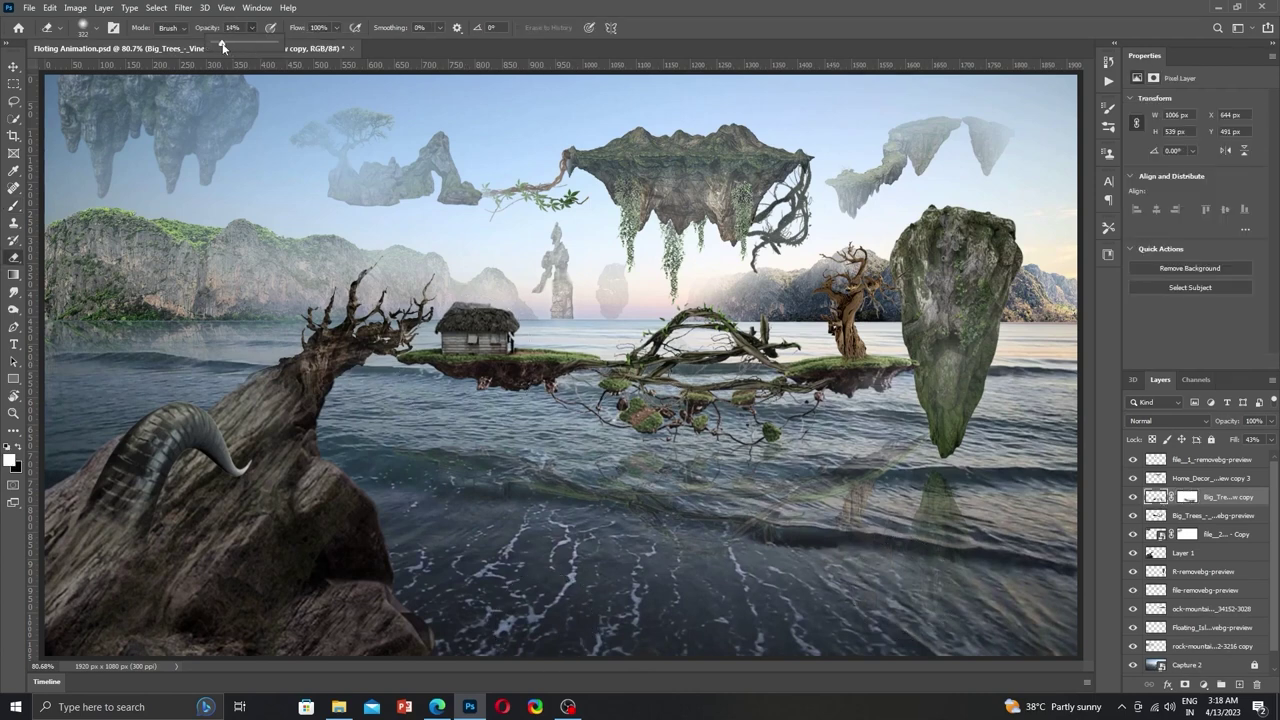
drag(222, 47, 217, 47)
click(1210, 515)
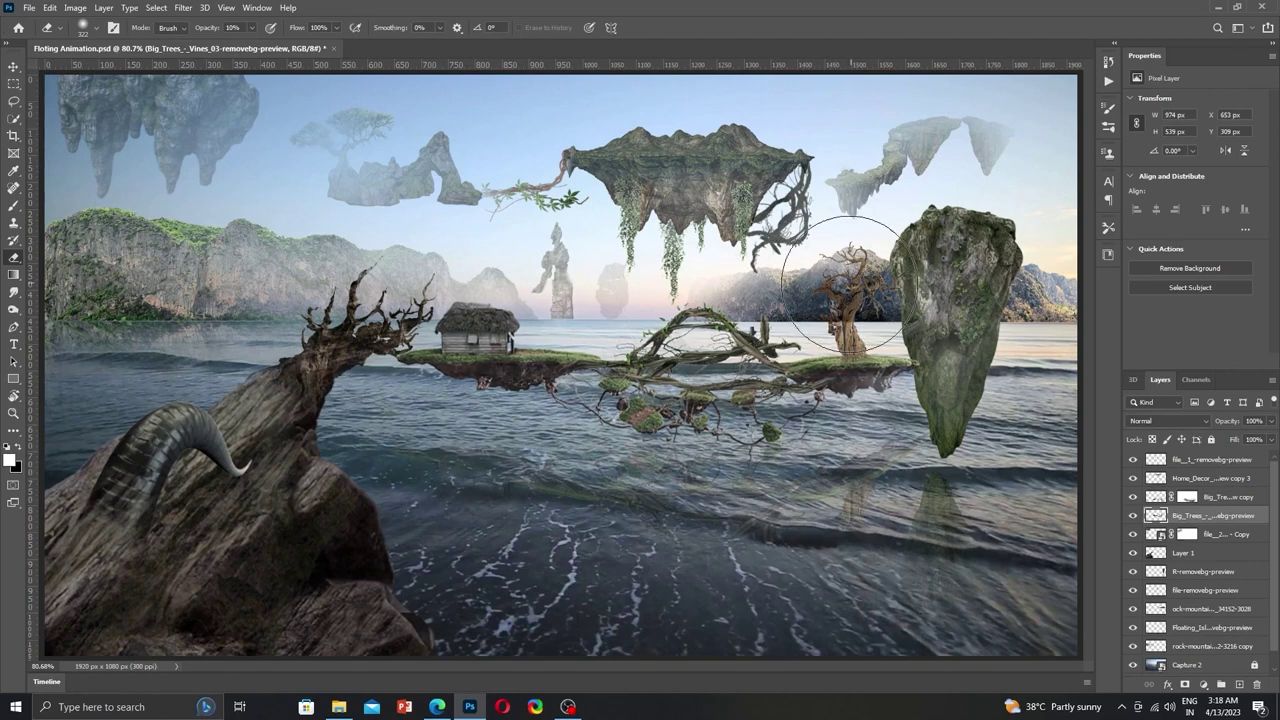
drag(843, 257, 848, 313)
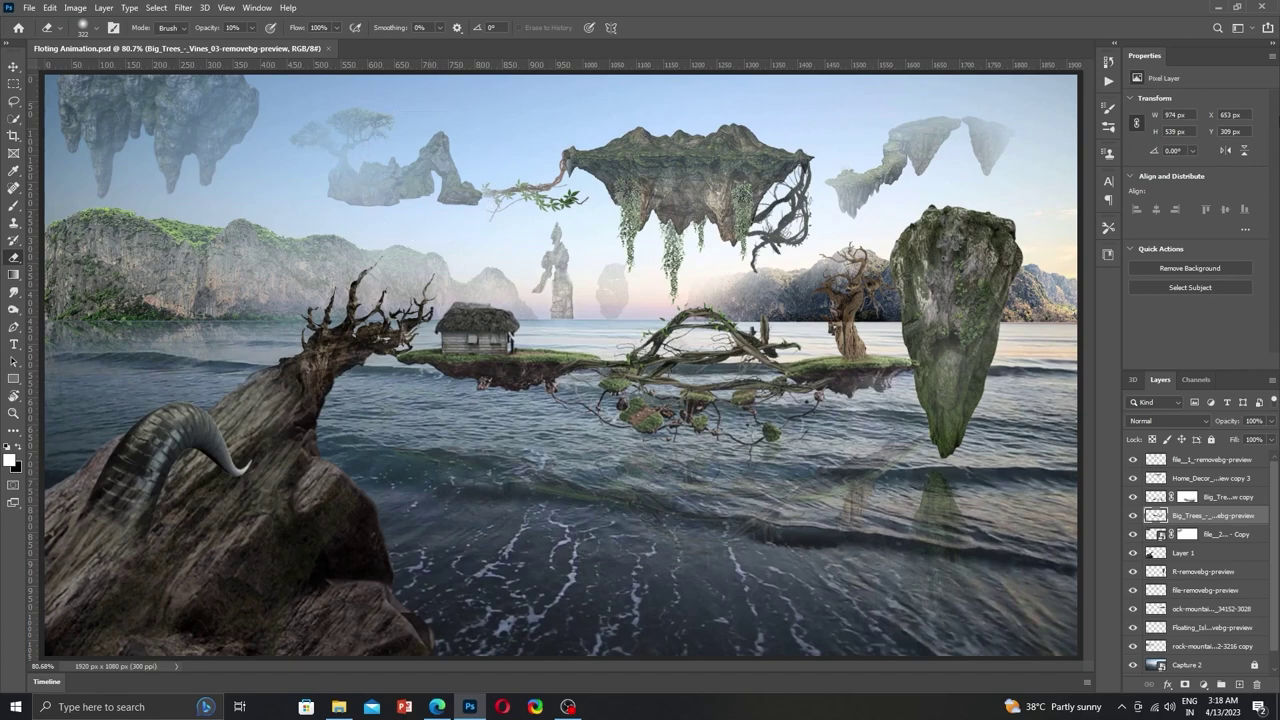
ctrl+click(1210, 497)
Merge the trees with their reflection and name the combined layer 'Home Tree'.
click(1176, 496)
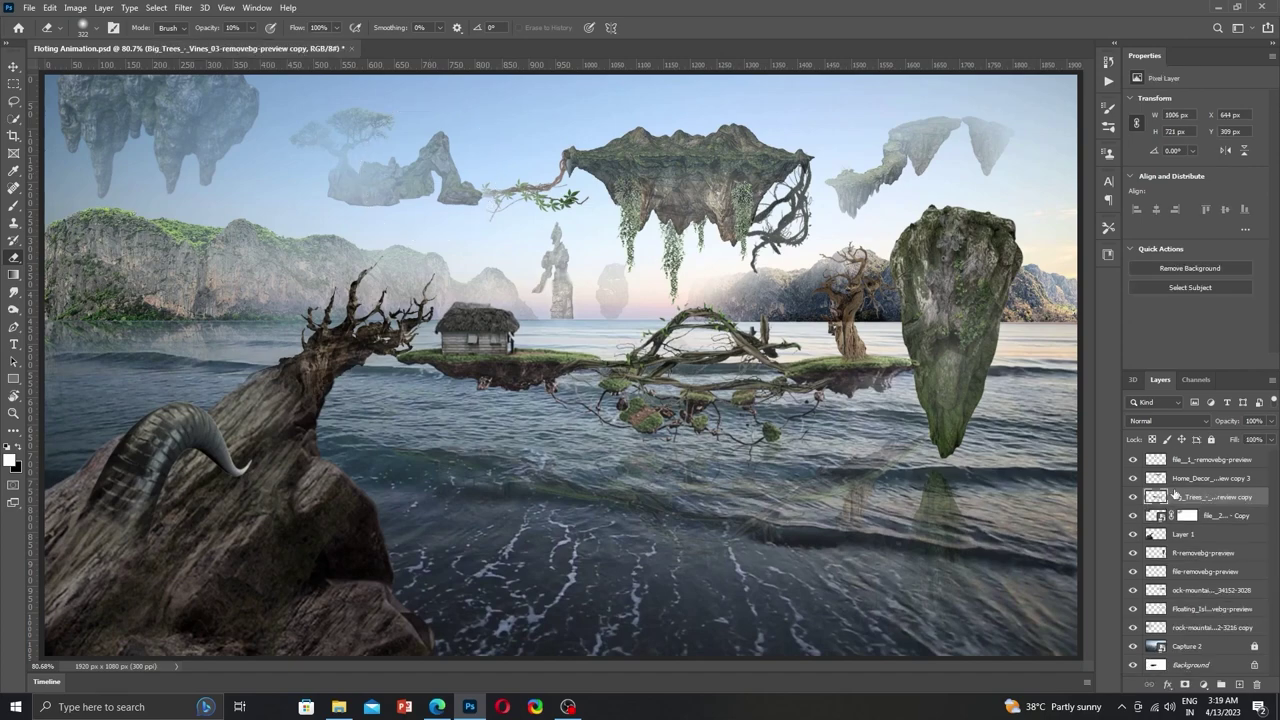
right_click(1198, 505)
double_click(1210, 497)
text(Home TRee)
key(Return)
double_click(1189, 497)
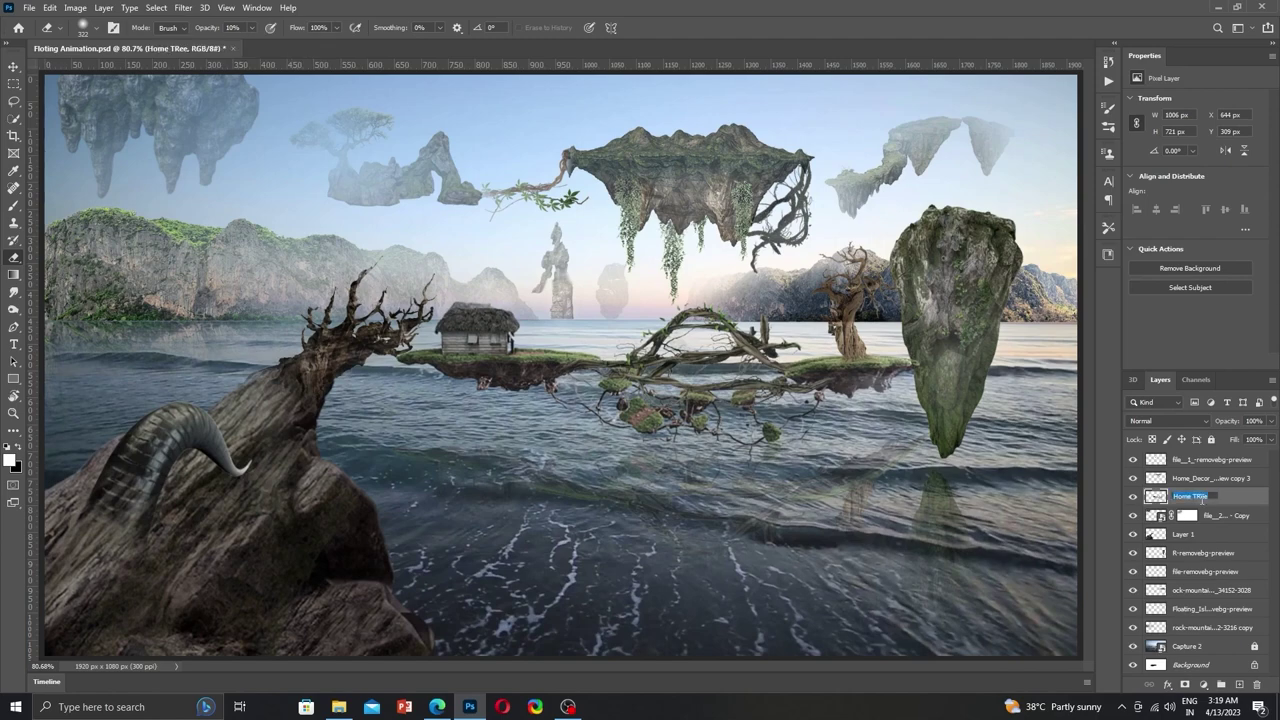
text(Home Tree)
key(Return)
click(1133, 496)
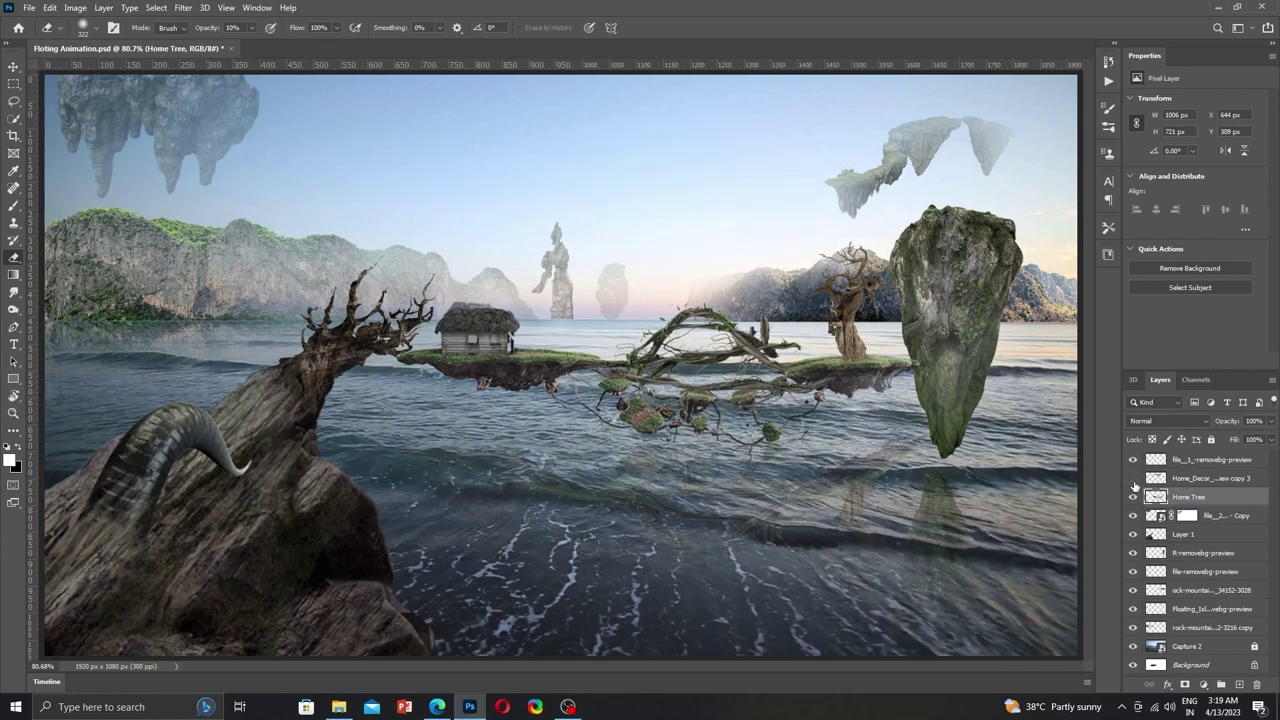
click(1133, 496)
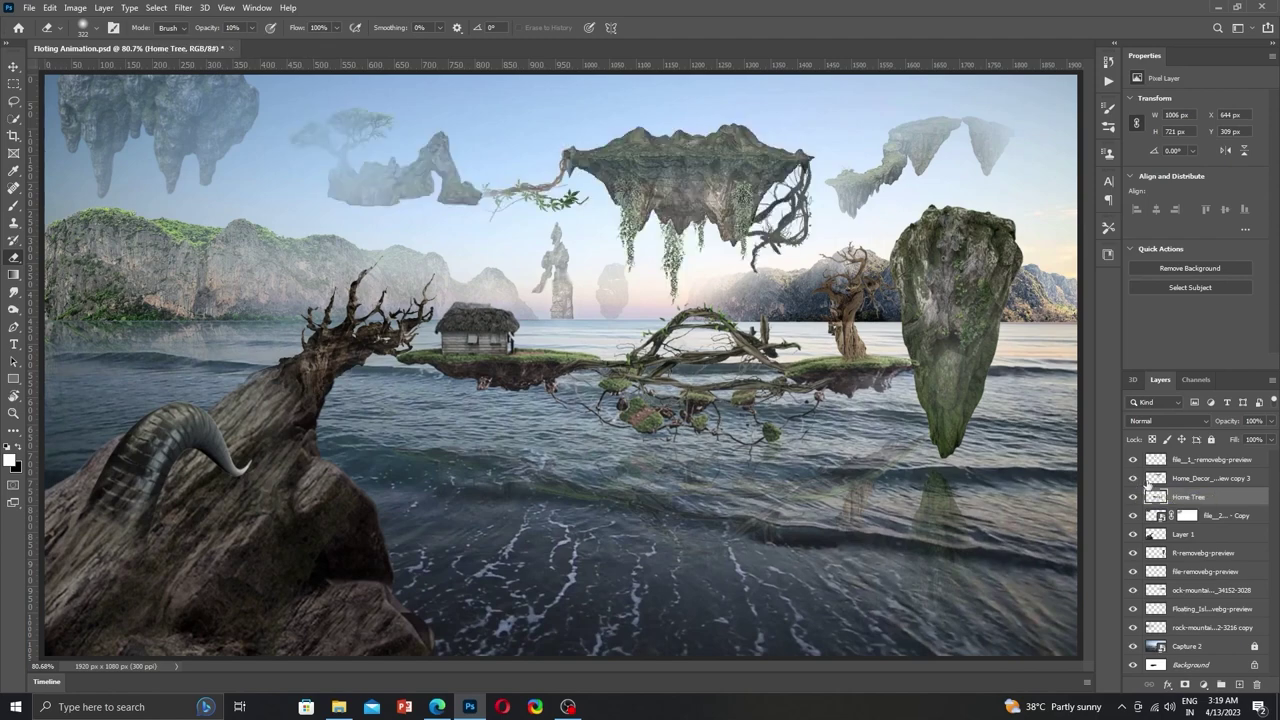
Rename the layer above Home Tree to 'Too Floting'.
click(1210, 478)
double_click(1215, 478)
text(To)
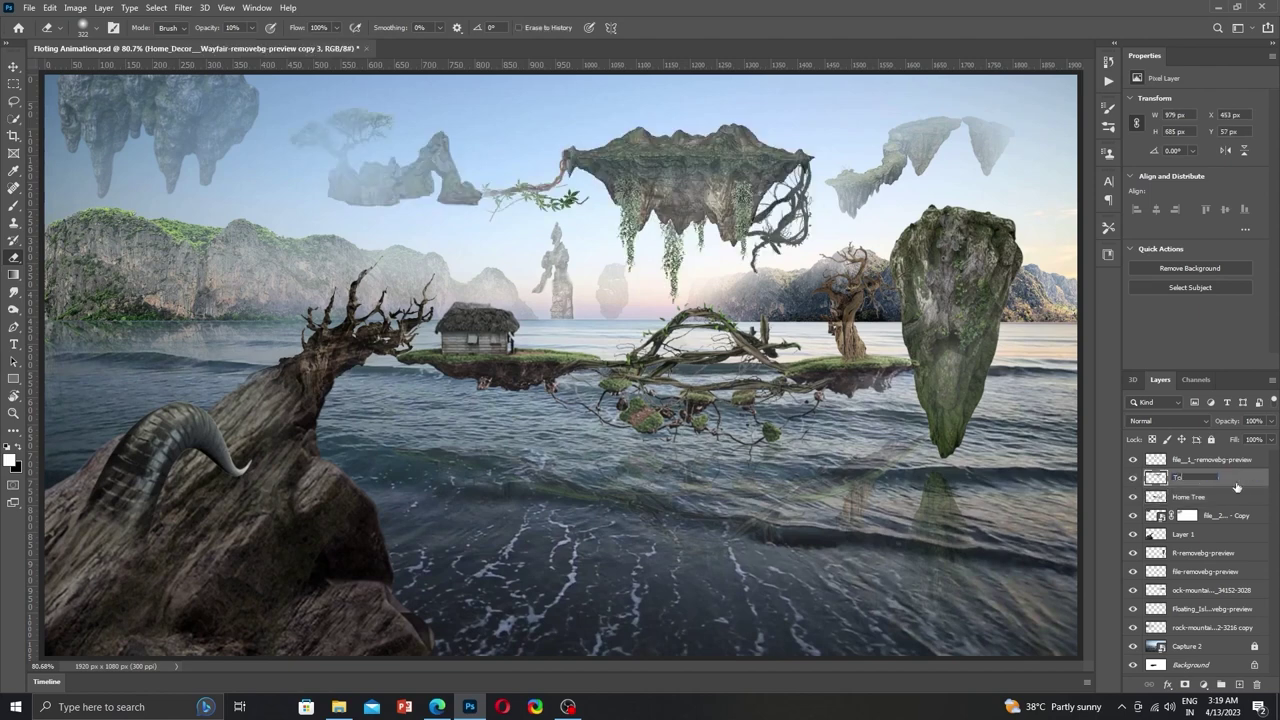
text(m Floting)
key(Return)
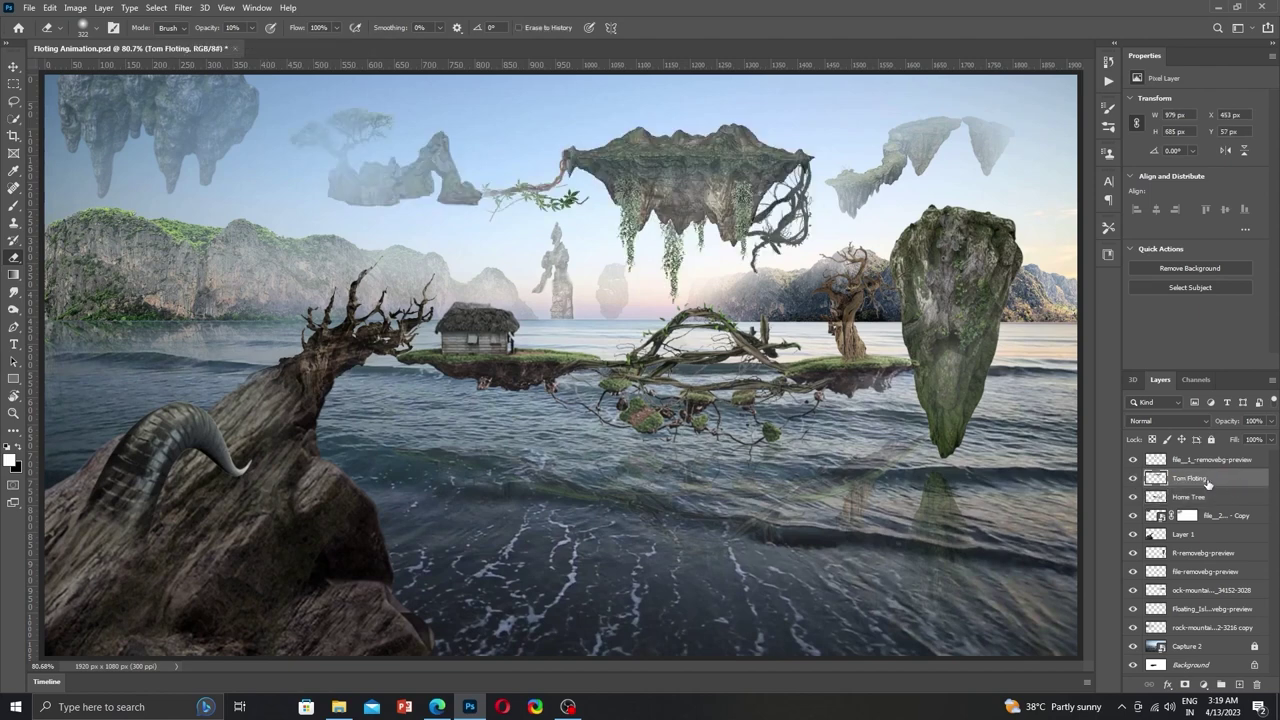
click(1189, 480)
key(BackSpace)
text(o)
click(1182, 465)
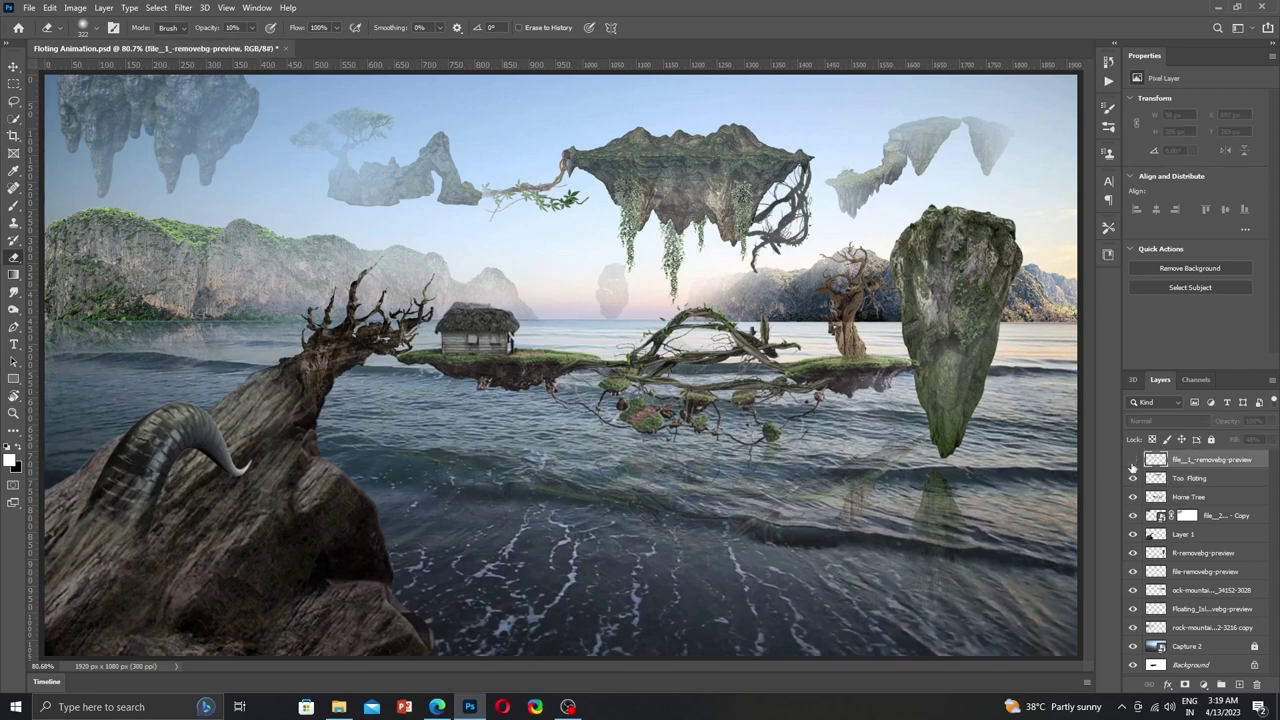
Rename the top layer to 'Backl Human' and toggle the layers' visibility to check them.
double_click(1201, 460)
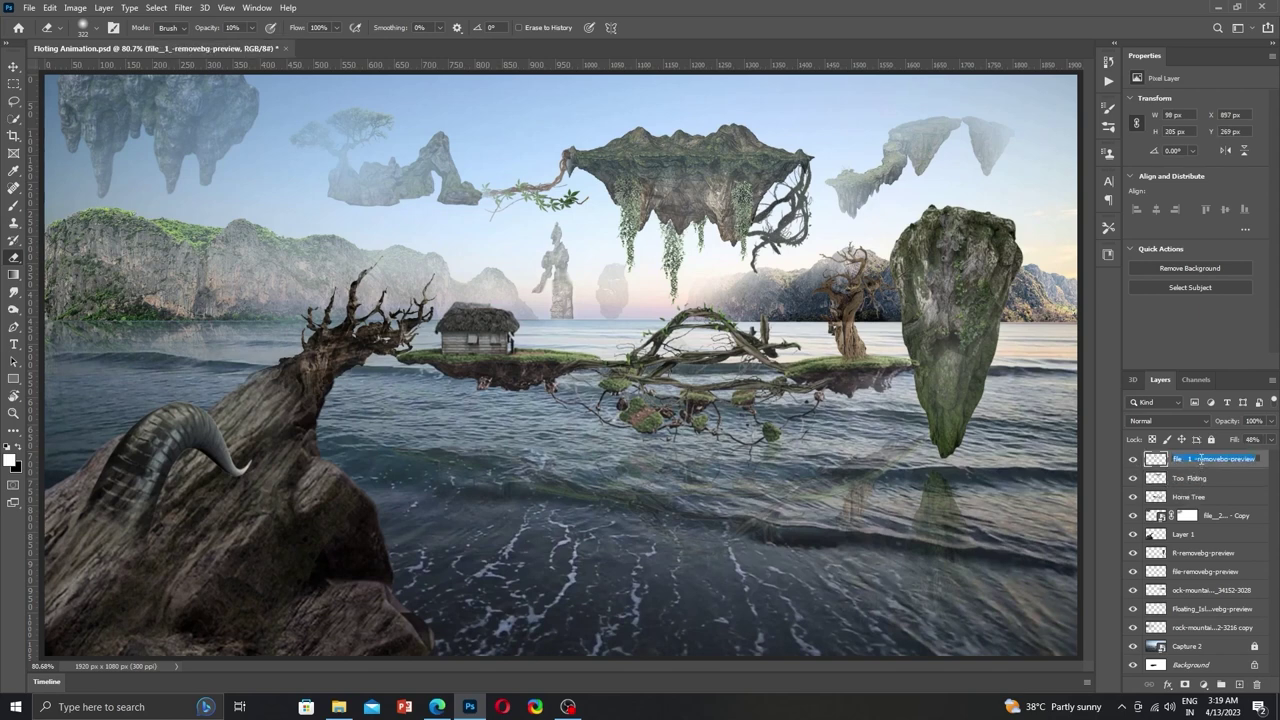
text(Backl Human)
key(Return)
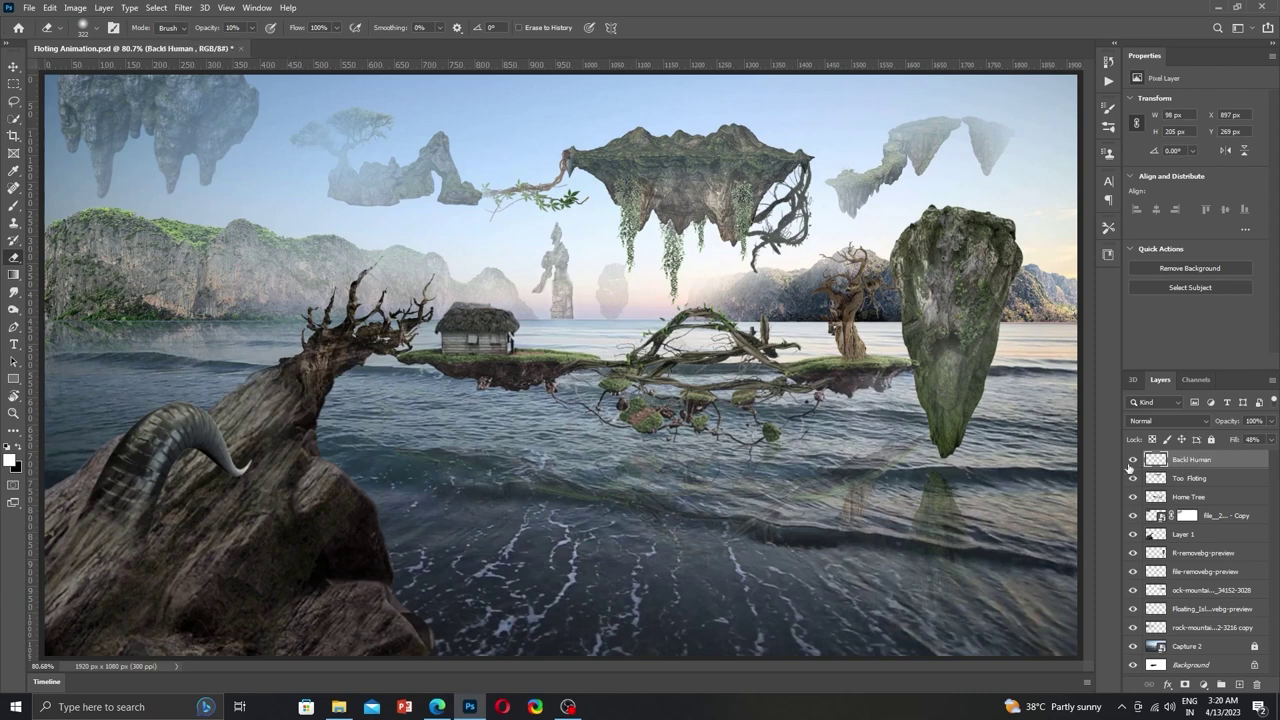
double_click(1132, 460)
double_click(1134, 478)
click(1133, 497)
click(1133, 497)
click(1133, 515)
click(1133, 515)
Start renaming the file_2 copy layer and select its current name text.
right_click(1198, 526)
click(1190, 526)
right_click(1185, 526)
click(1179, 526)
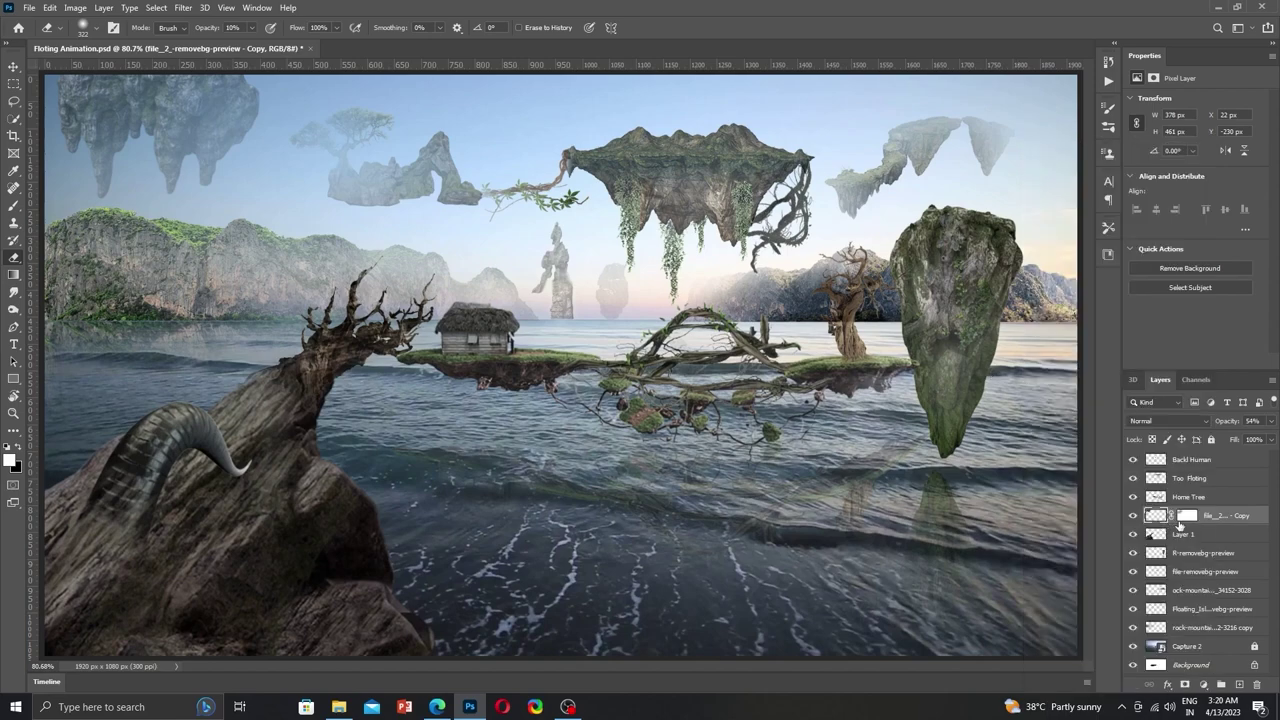
right_click(1182, 524)
click(1182, 524)
double_click(1226, 515)
key(Home)
key(ctrl+a)
Name the file_2 copy 'Right Side Mounten' and Layer 1 'Singh Mounten'.
text(ten)
key(Return)
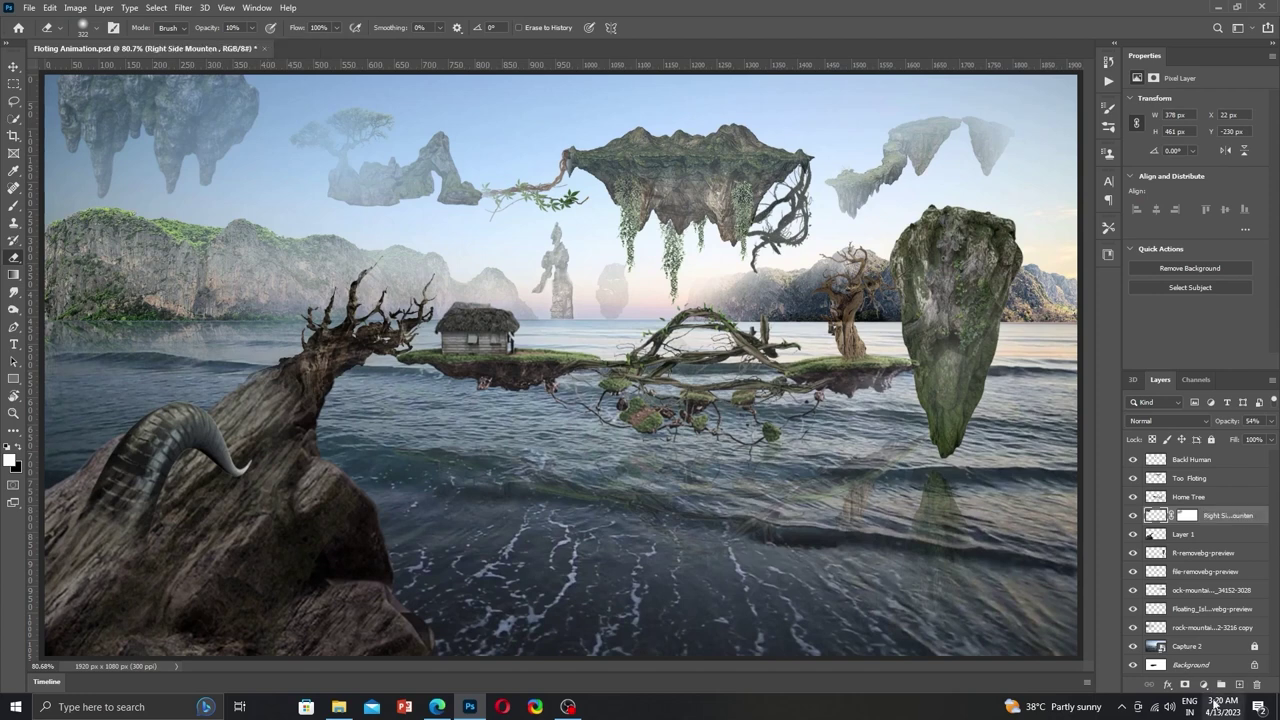
click(1188, 535)
double_click(1189, 535)
text(Small Mounten)
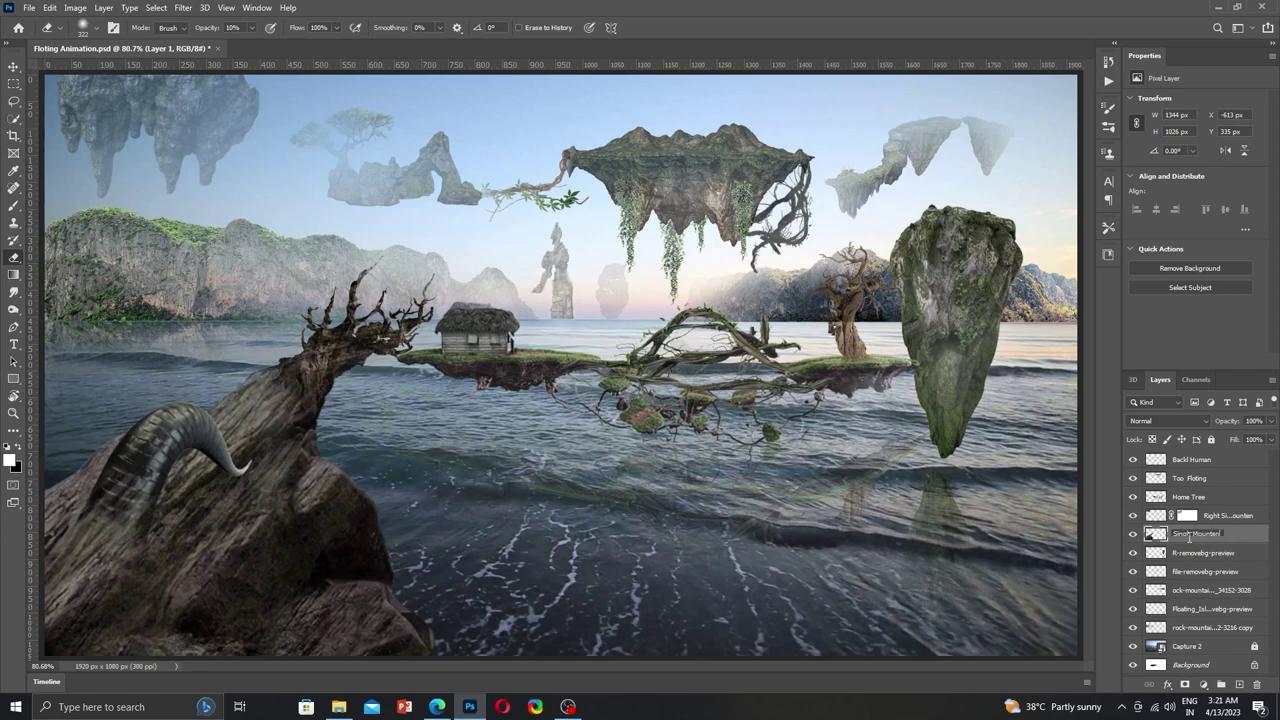
key(Return)
click(1134, 557)
click(1134, 557)
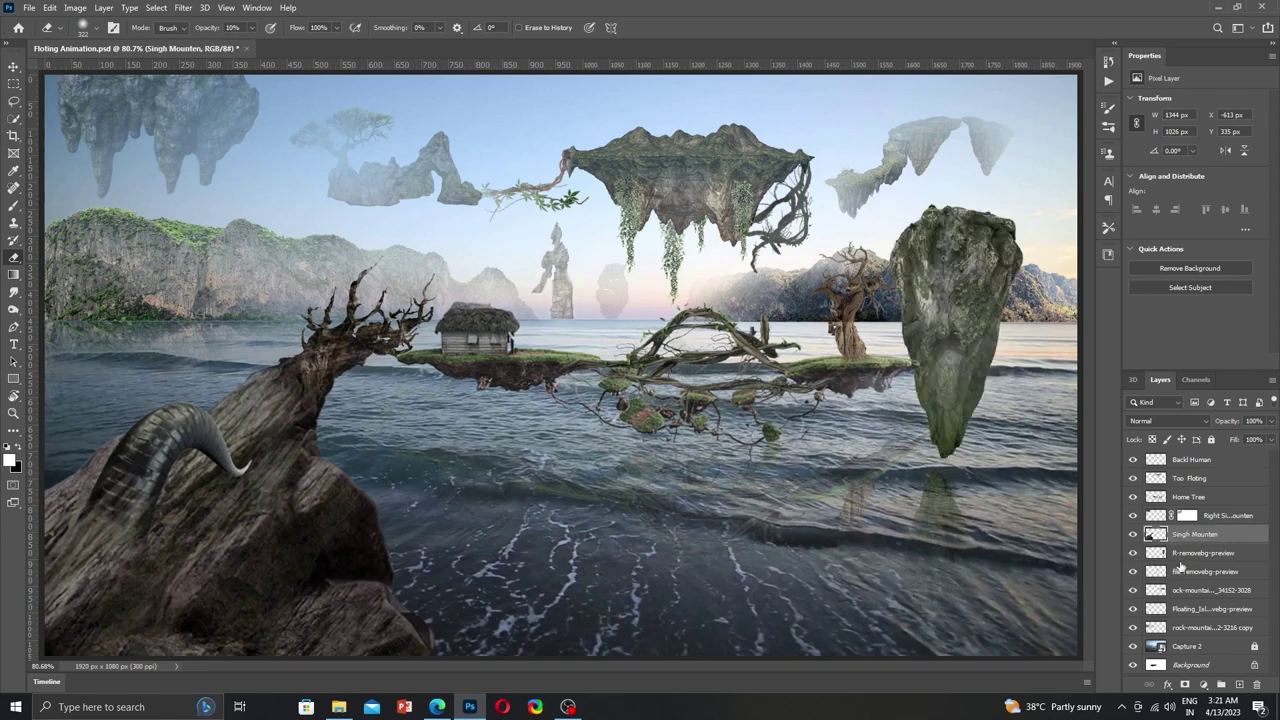
Rename the R-removebg-preview layer 'Tre Too' and the forest mountain 'Back groynd Mount'.
double_click(1186, 553)
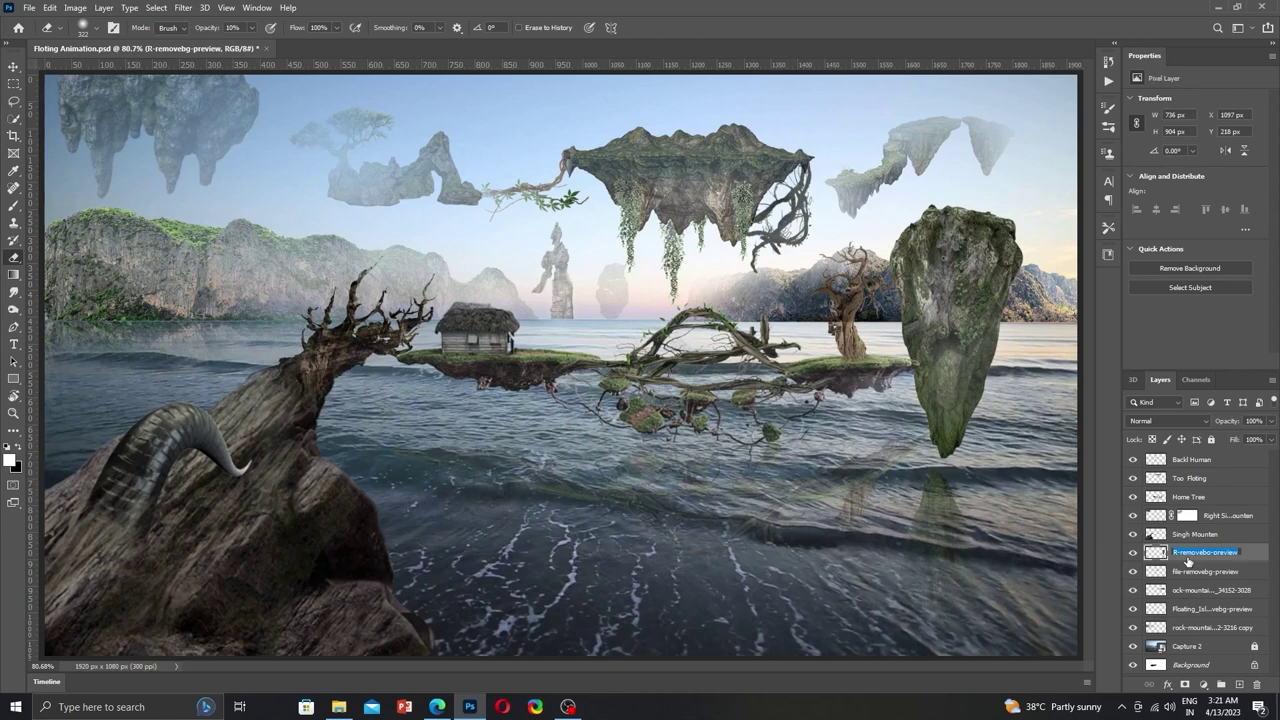
text(Tre Too)
key(Return)
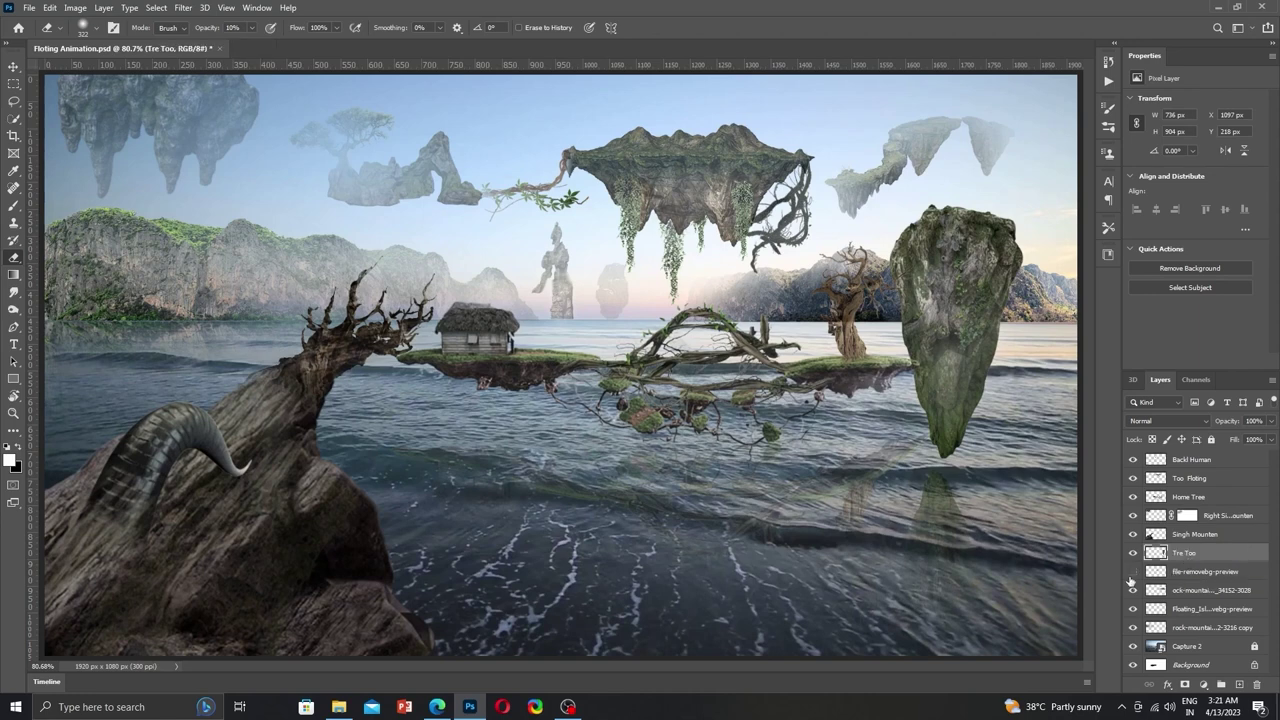
double_click(1186, 590)
text(Backgrovnd Mount)
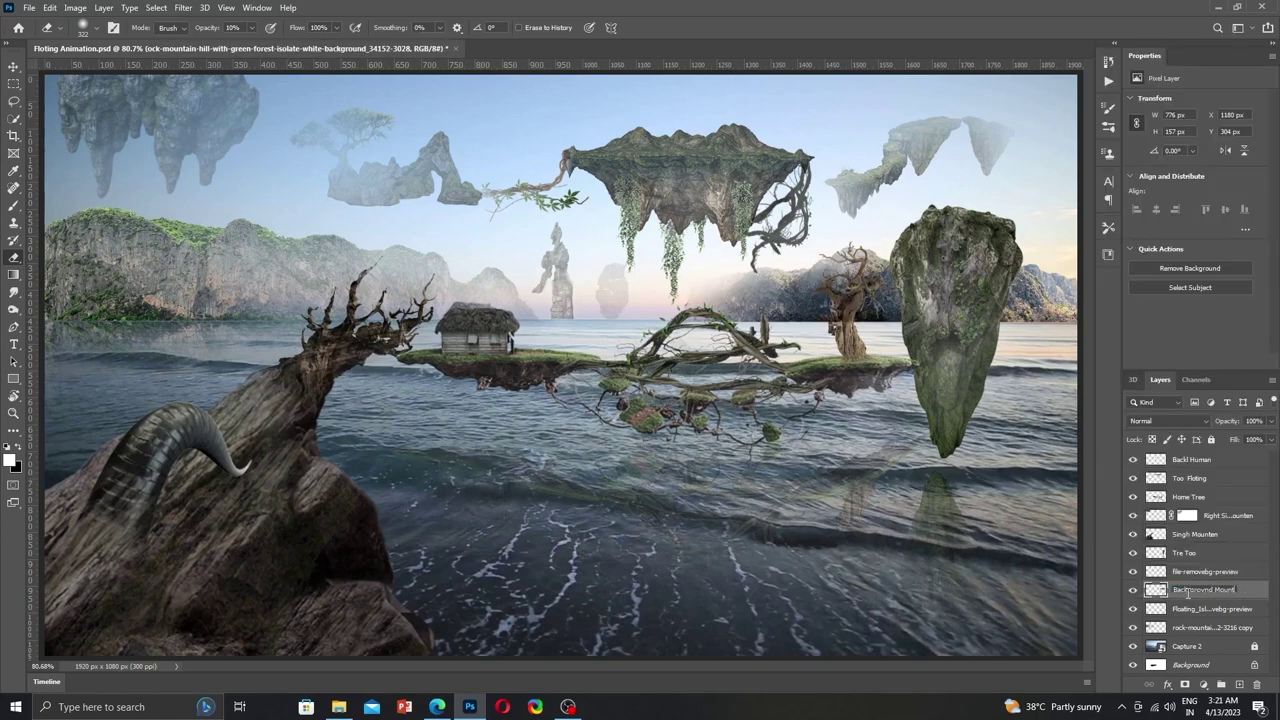
key(Return)
click(1133, 590)
click(1133, 590)
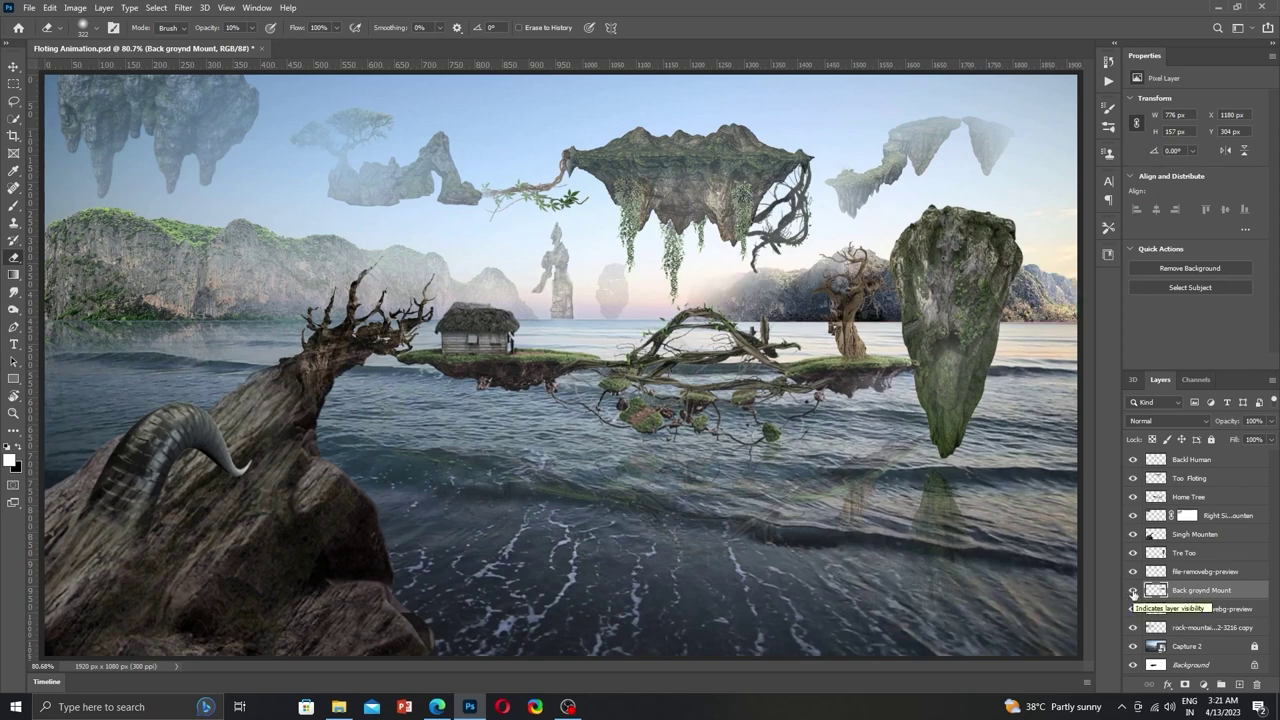
click(1133, 608)
click(1133, 608)
Rename the floating island layer 'UP Mounten' and the rock-mountain copy 'Right Mount'.
double_click(1190, 608)
text(Up Mounte)
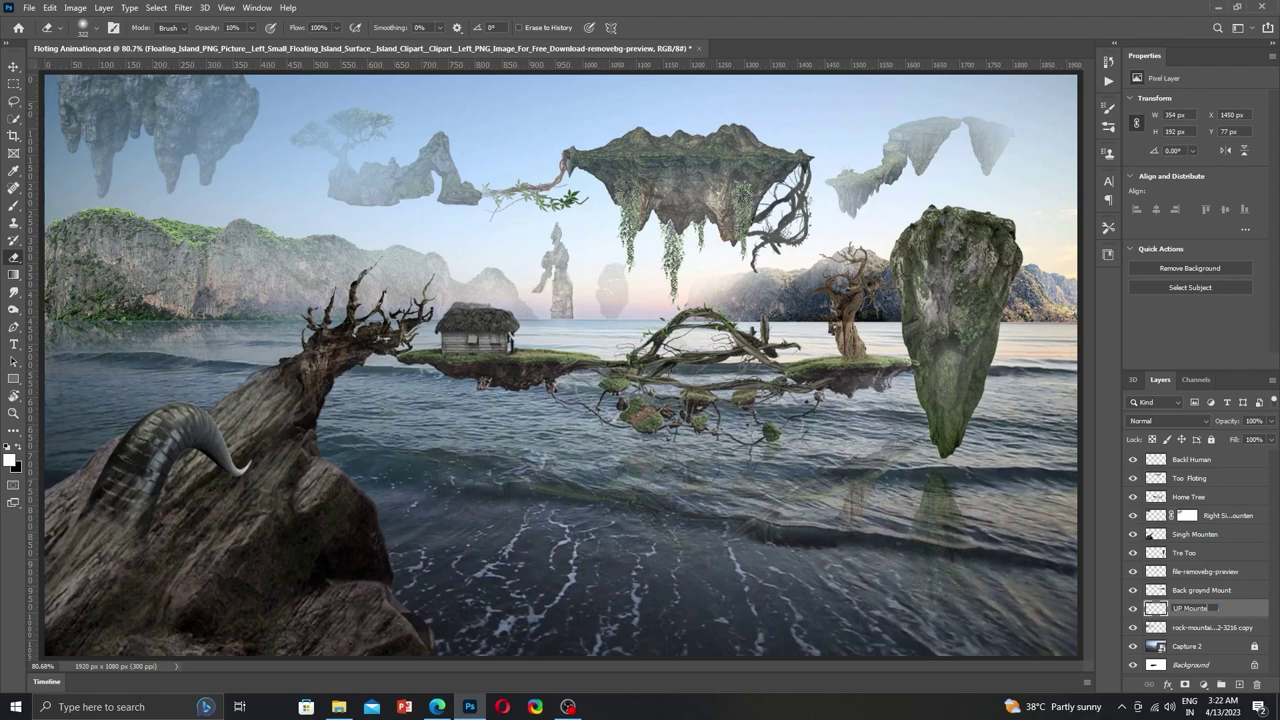
key(Return)
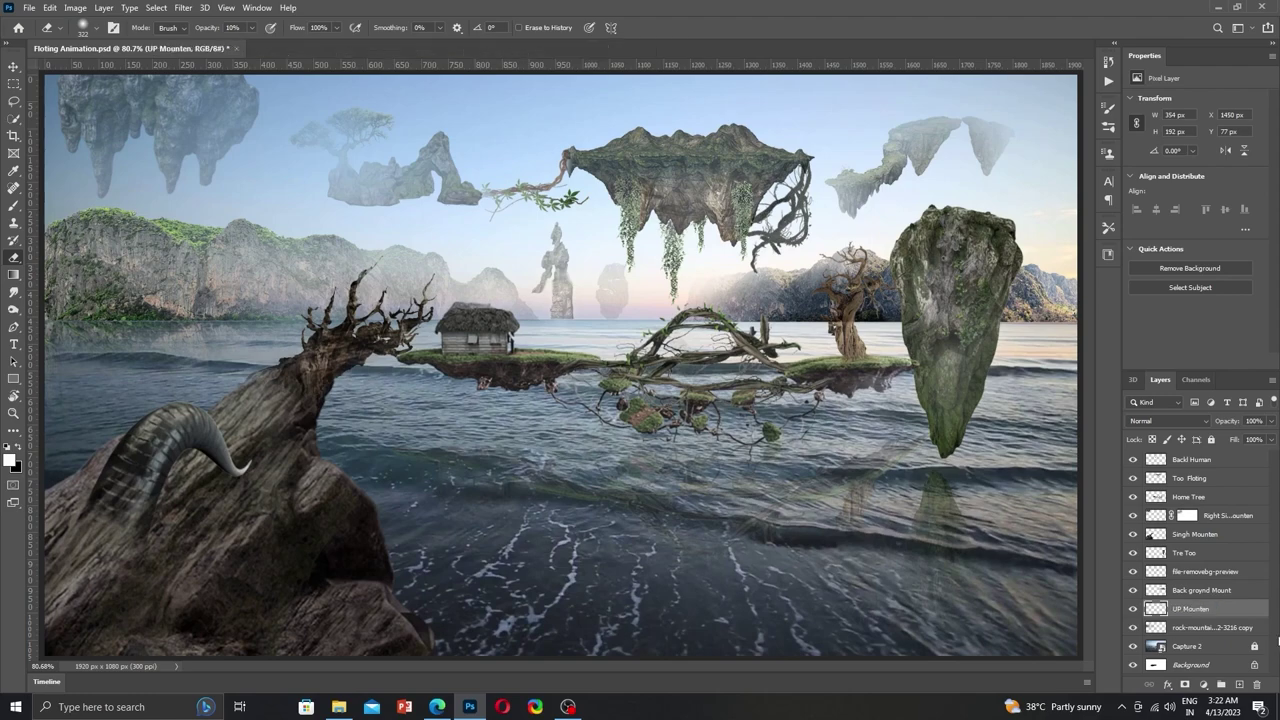
double_click(1204, 627)
text(Right)
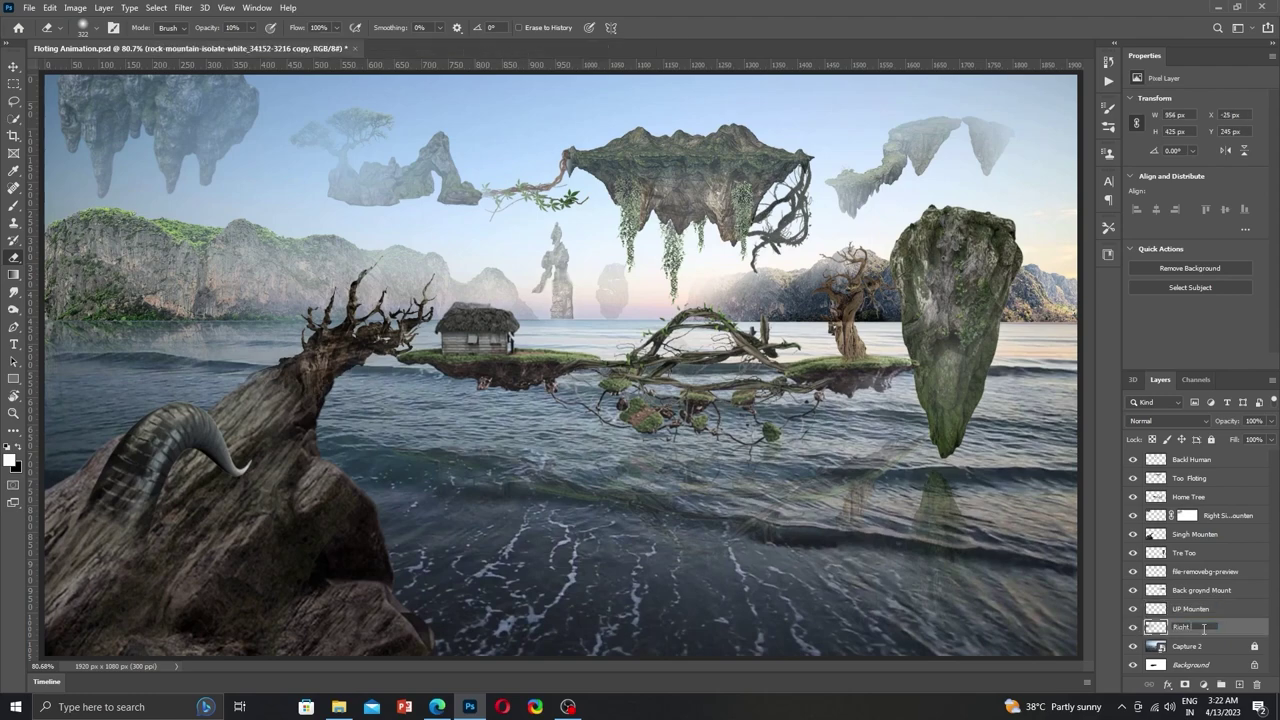
text( Mount)
key(Return)
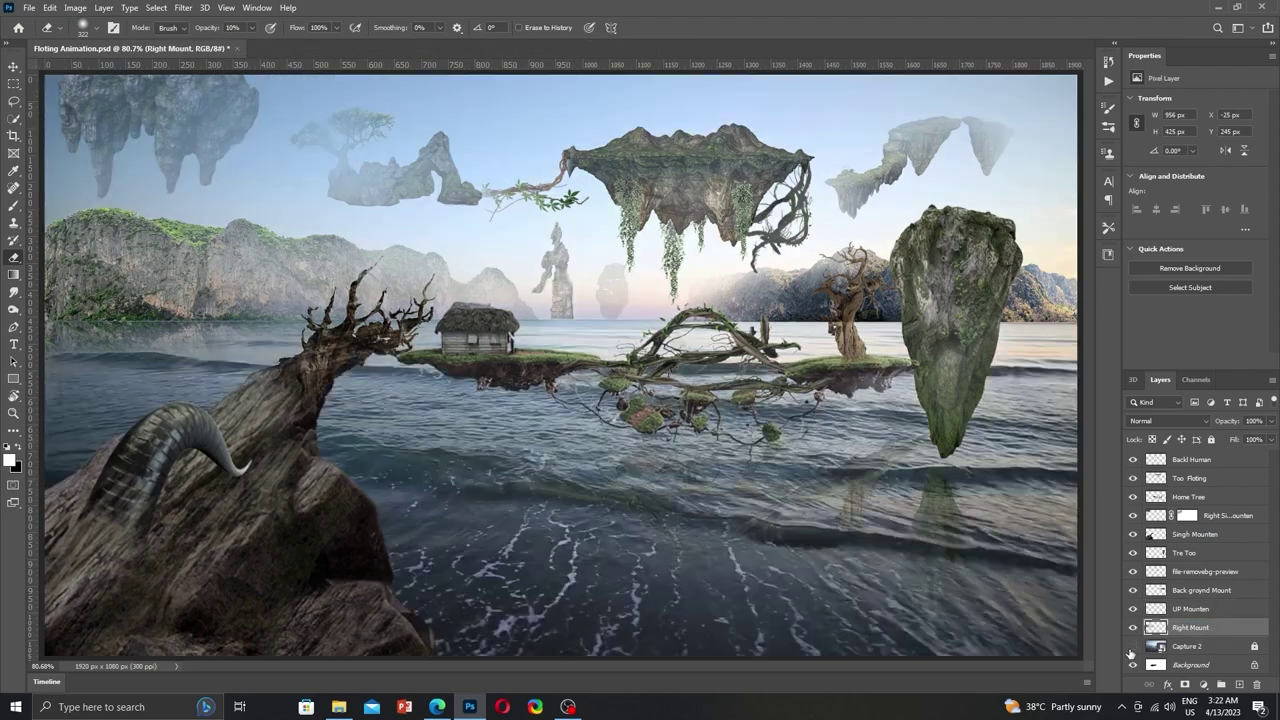
click(1133, 646)
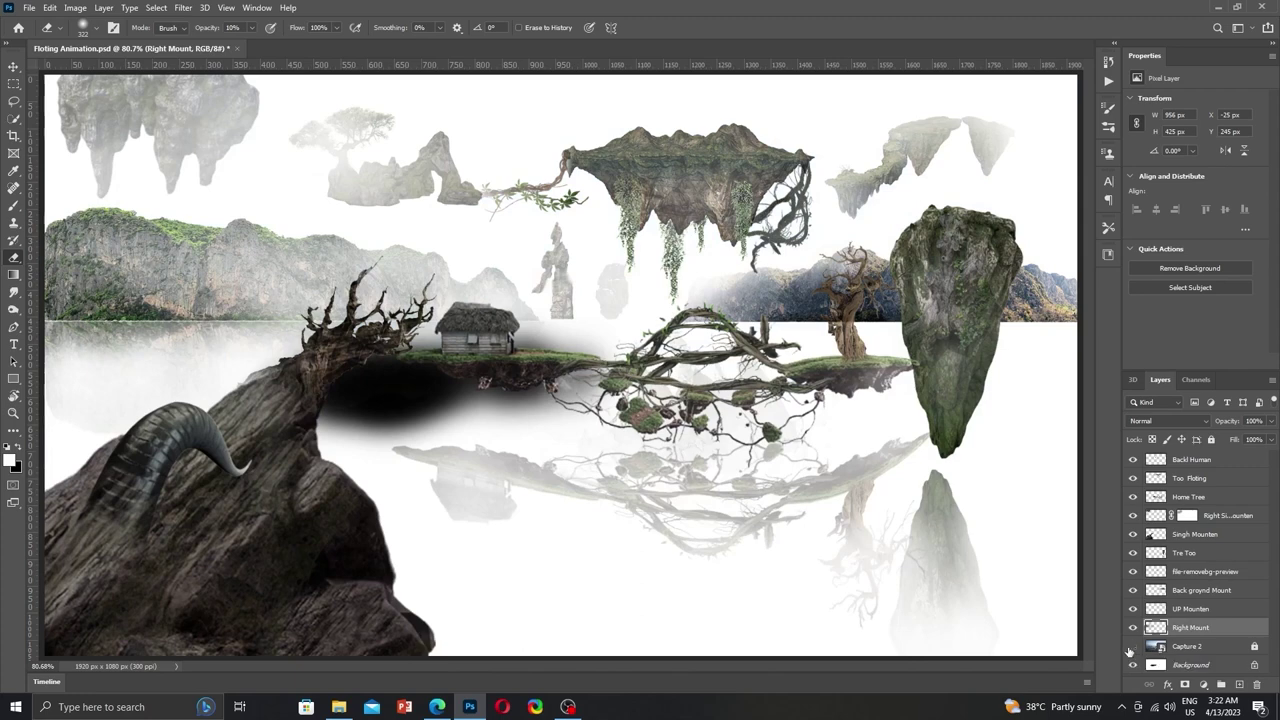
double_click(1131, 537)
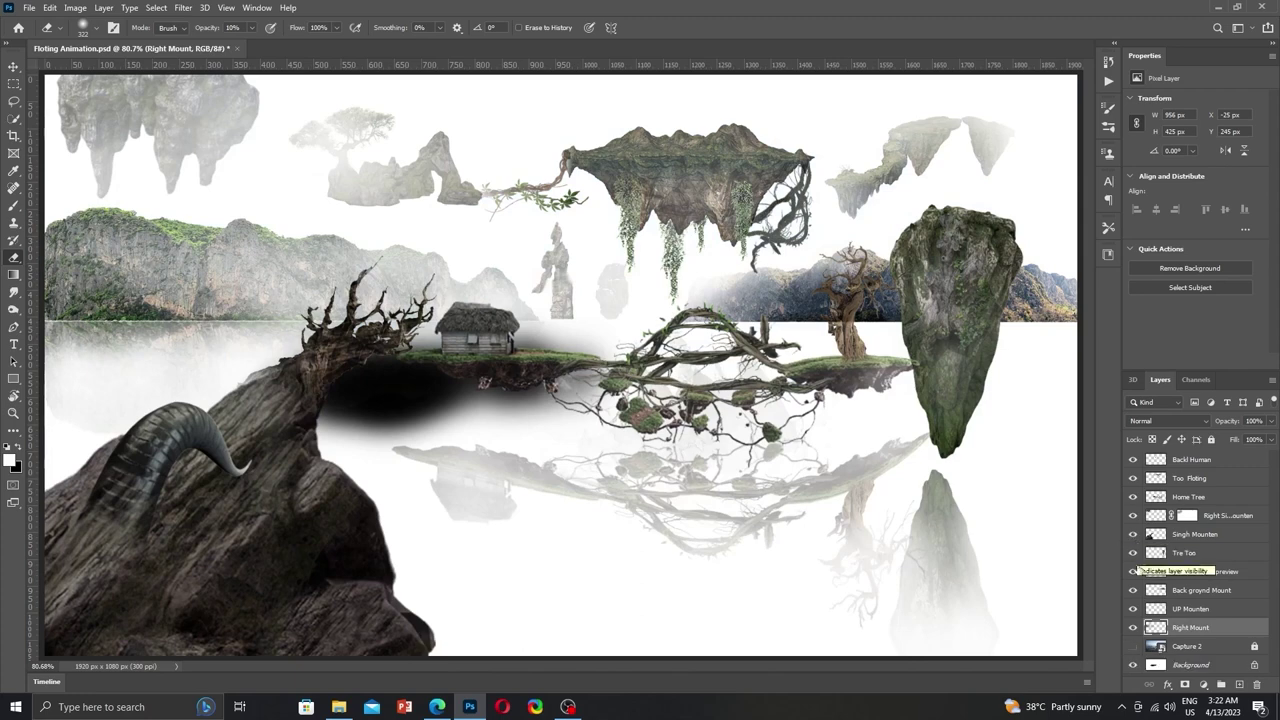
key(v)
click(438, 410)
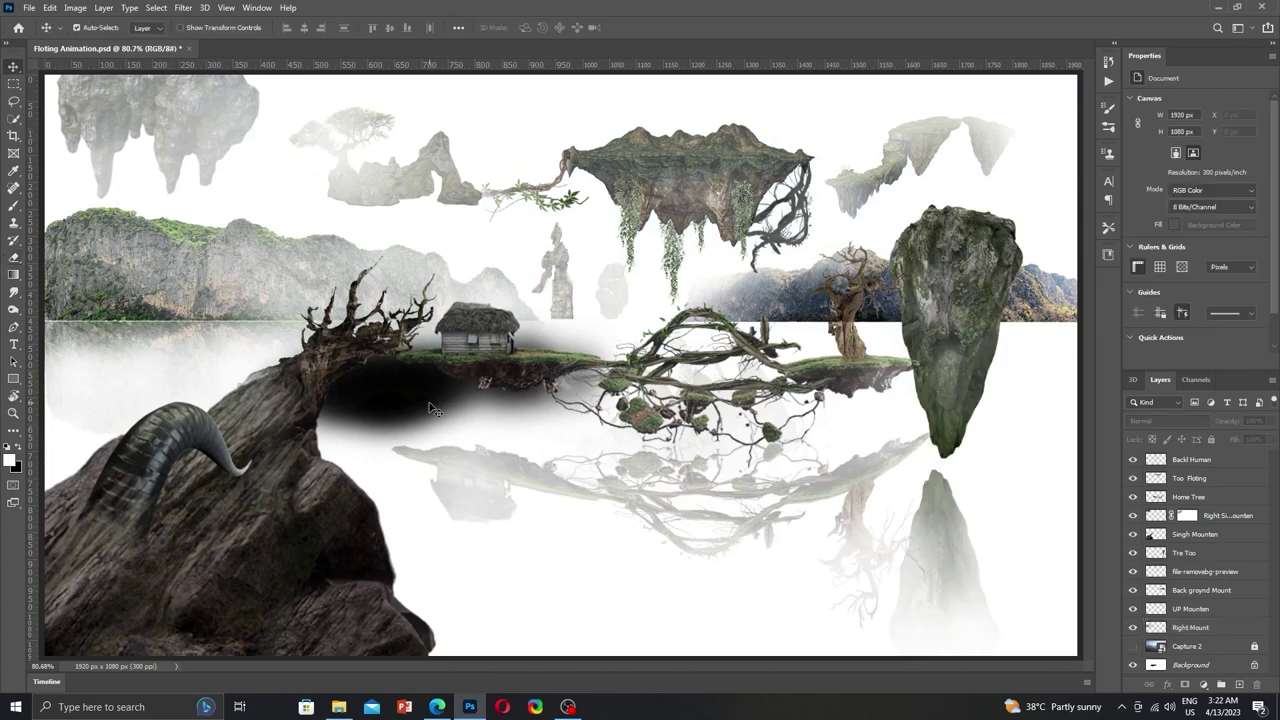
click(1133, 497)
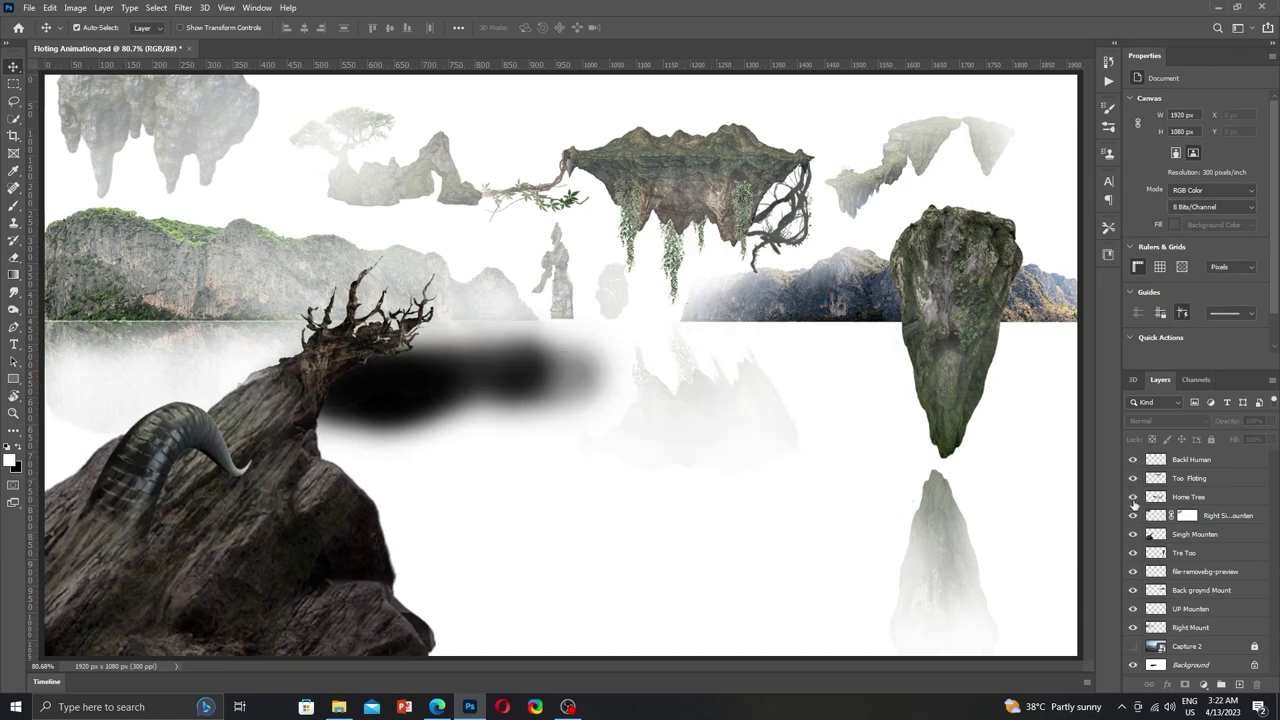
click(1133, 497)
double_click(1133, 499)
click(1133, 571)
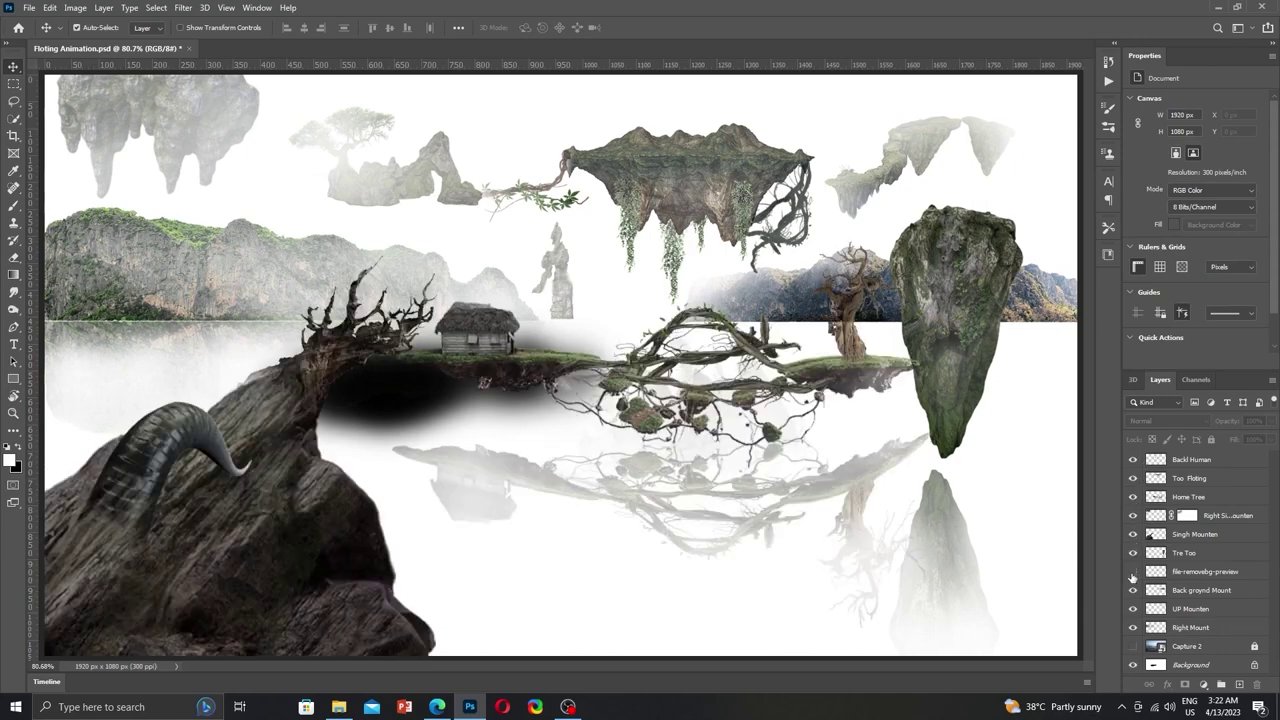
click(1133, 571)
click(1133, 608)
click(1133, 608)
click(1133, 627)
click(1133, 627)
click(1133, 665)
click(1133, 665)
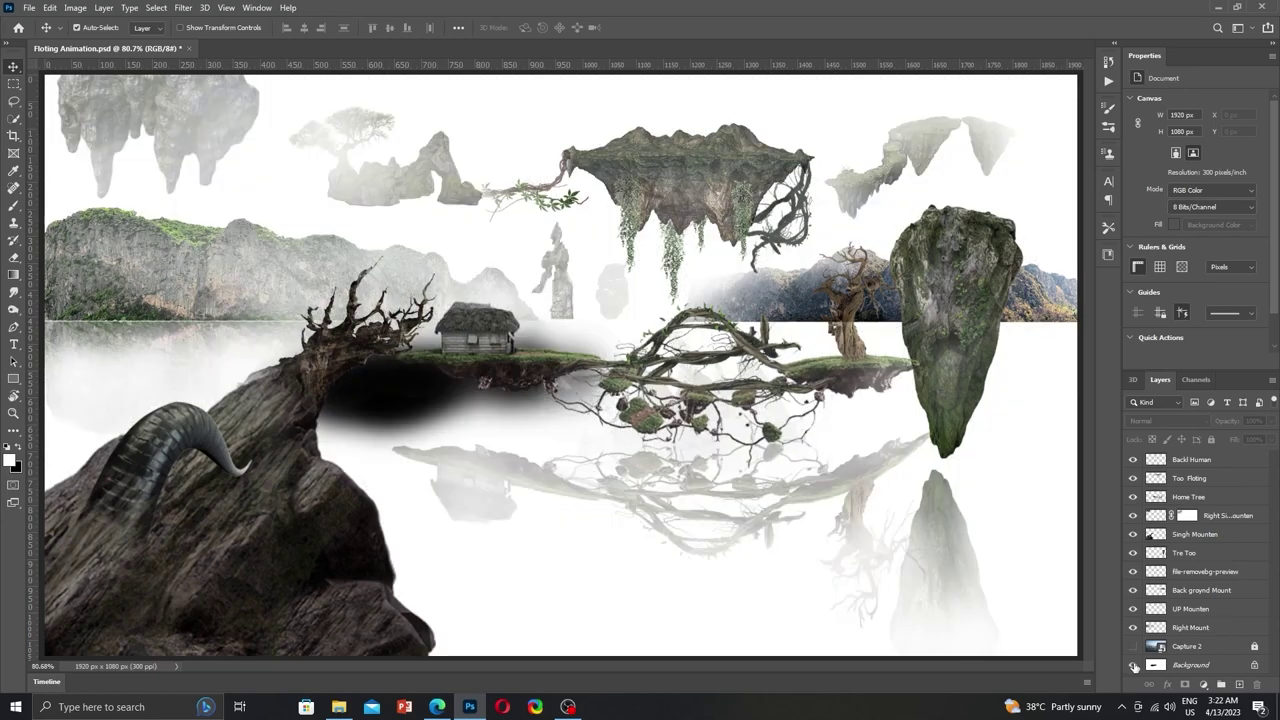
click(1133, 665)
click(1133, 665)
click(1133, 646)
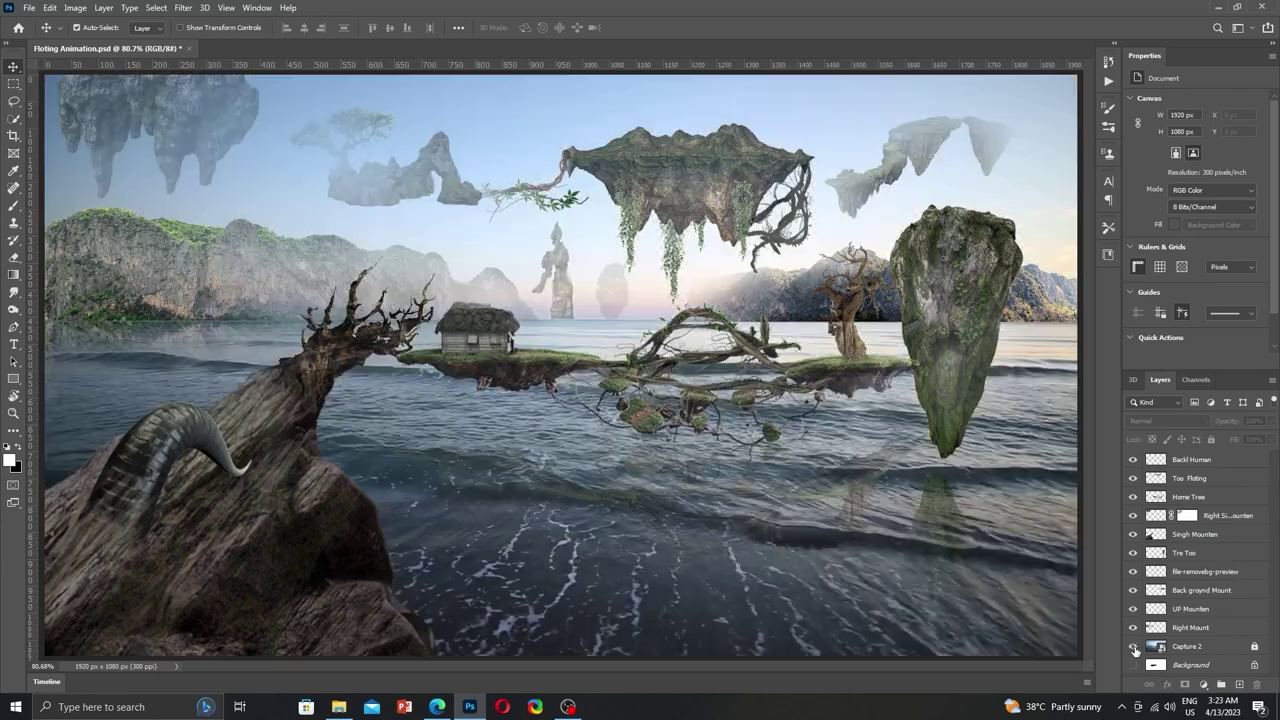
Convert the Background into Layer 0 and draw a rectangular selection across the canvas.
double_click(1190, 665)
click(766, 184)
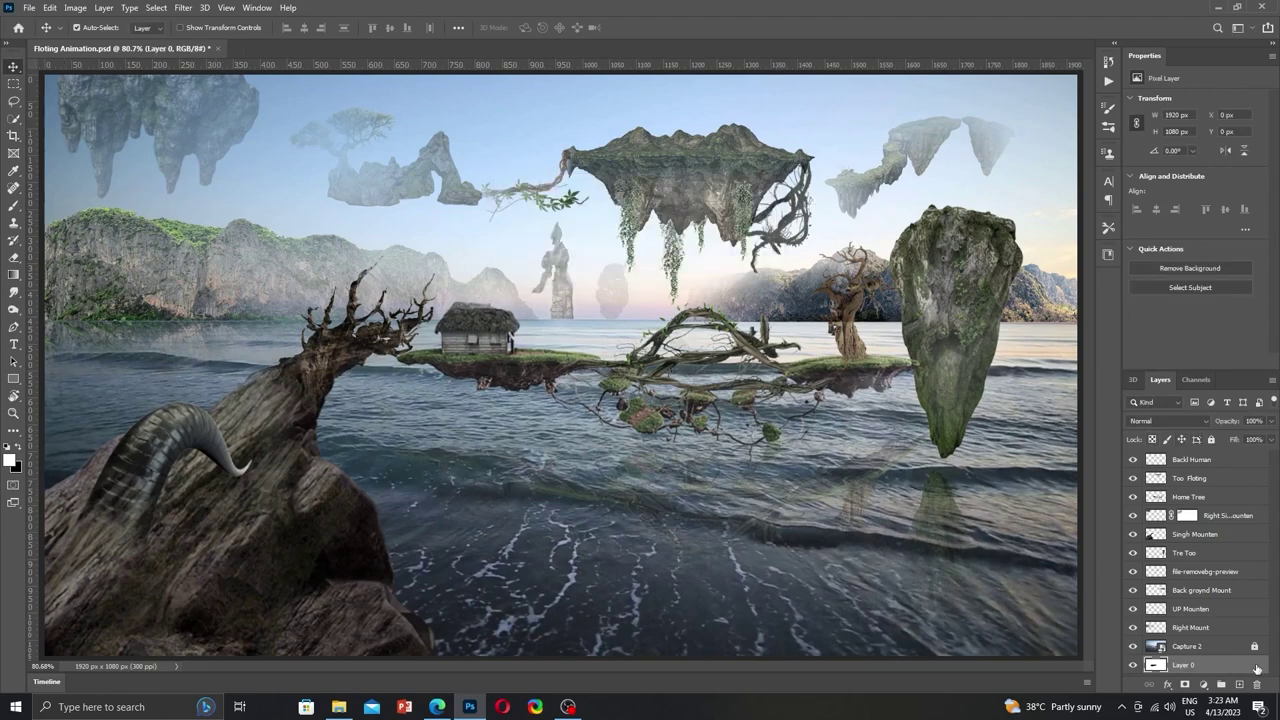
click(14, 83)
drag(112, 115, 804, 608)
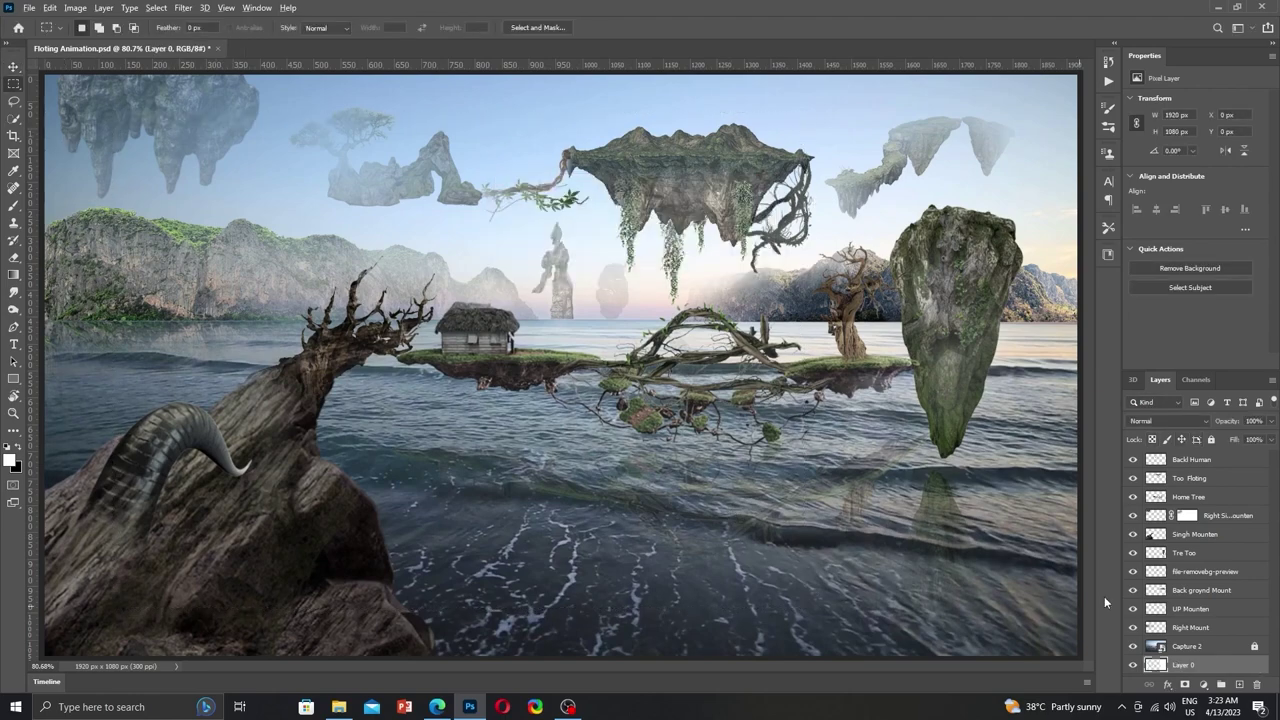
Hide Capture 2 and Layer 0, fully lock Layer 0, then select Capture 2.
drag(1133, 646, 1135, 665)
click(1211, 439)
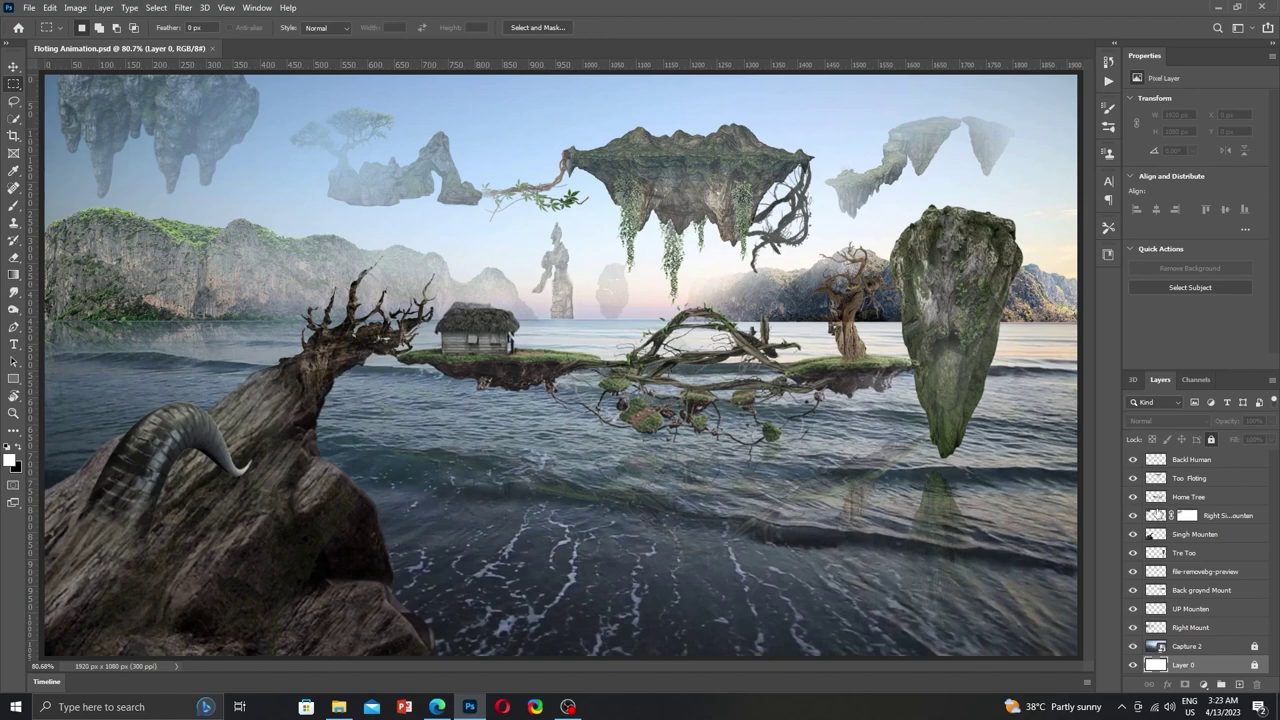
click(1215, 651)
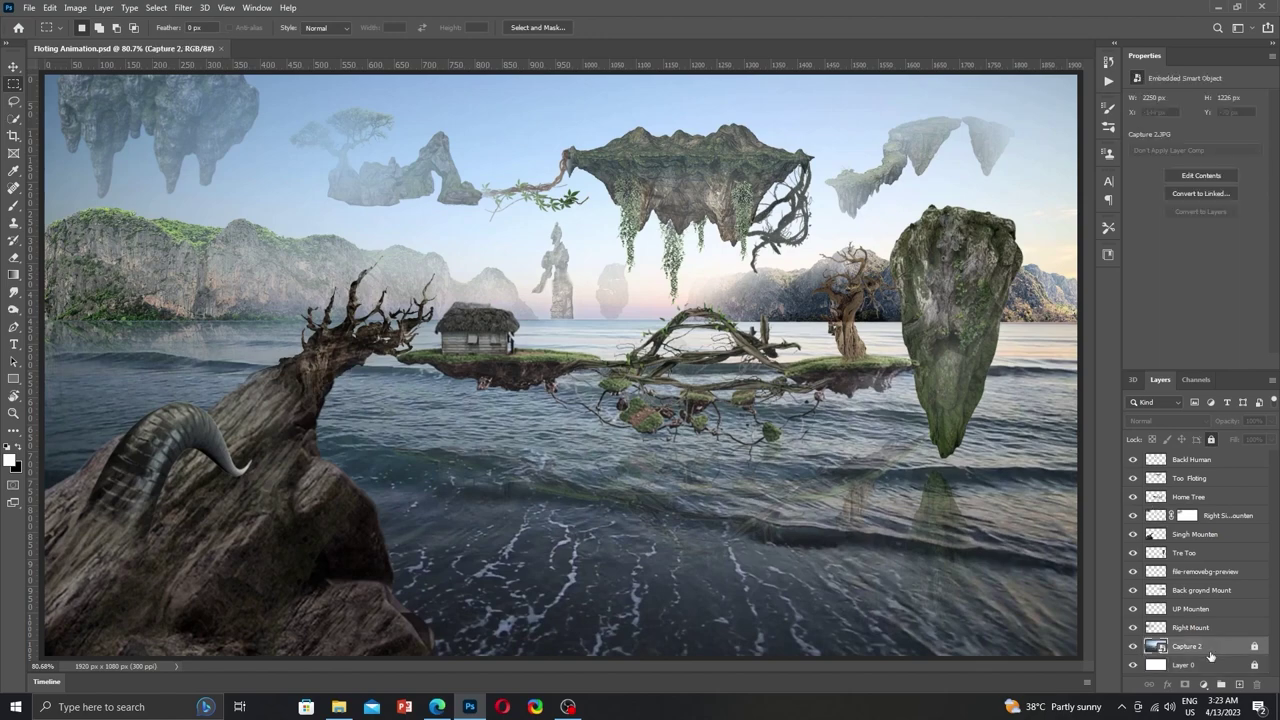